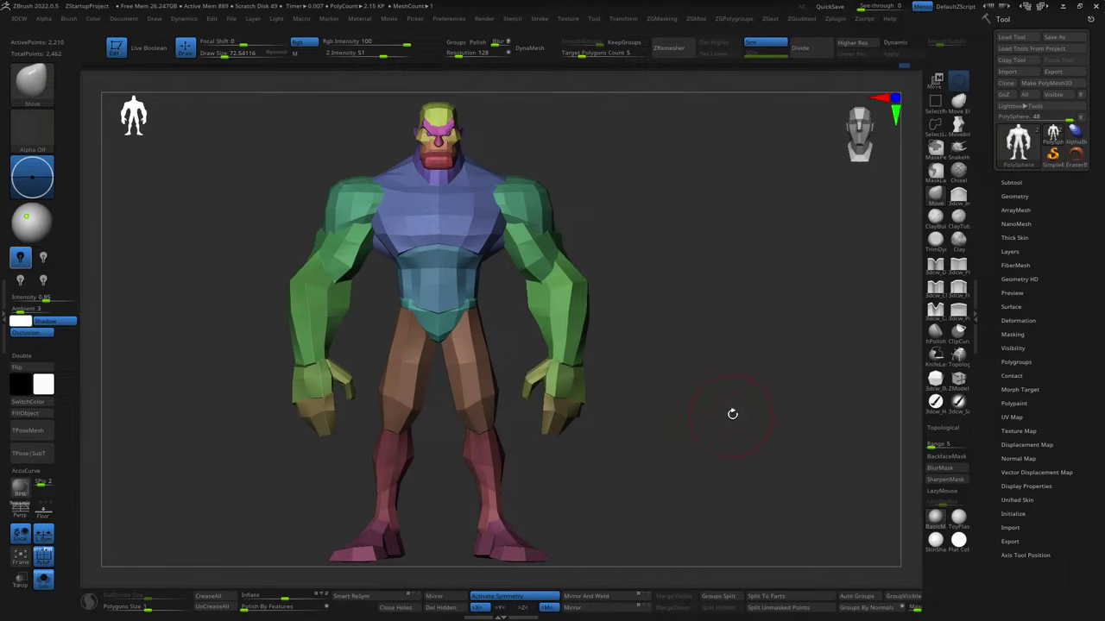
# - Orbit the character through three-quarter, side and back views, then return to the front
pyautogui.moveTo(732, 413)
pyautogui.mouseDown()
pyautogui.moveTo(510, 418)
pyautogui.moveTo(522, 416)
pyautogui.mouseUp()
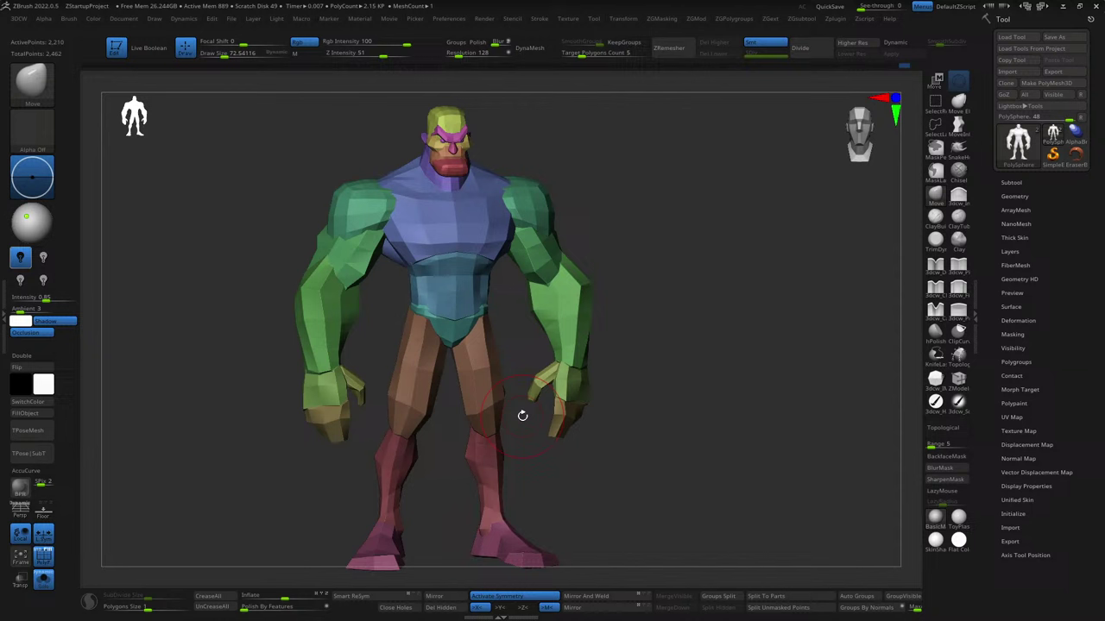
pyautogui.moveTo(759, 380); pyautogui.dragTo(717, 394)
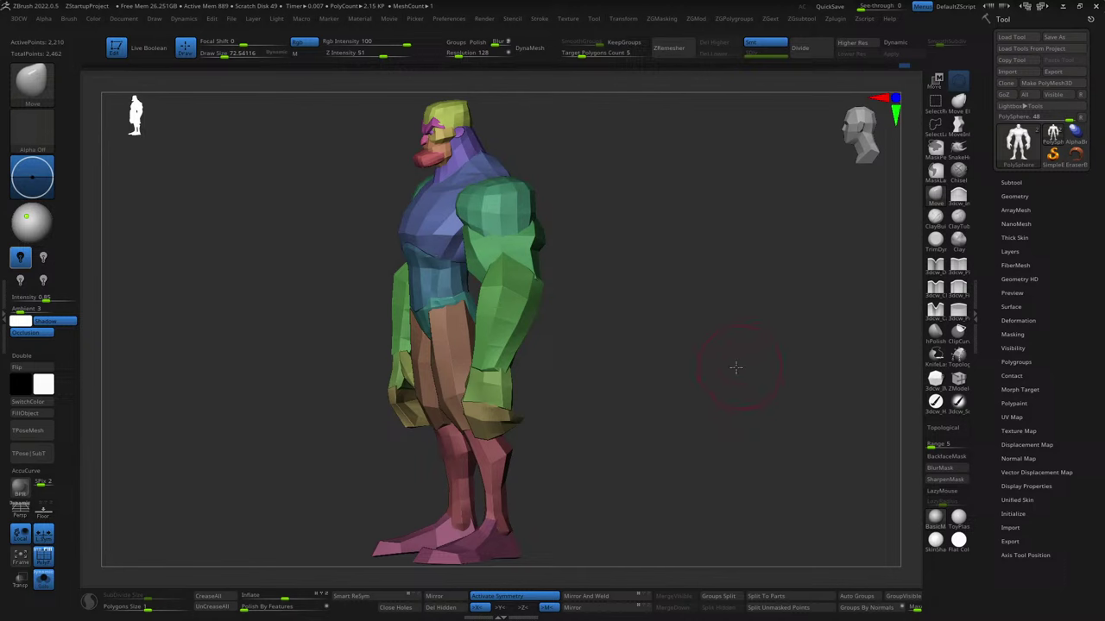
pyautogui.moveTo(735, 367)
pyautogui.mouseDown()
pyautogui.moveTo(598, 367)
pyautogui.moveTo(648, 359)
pyautogui.mouseUp()
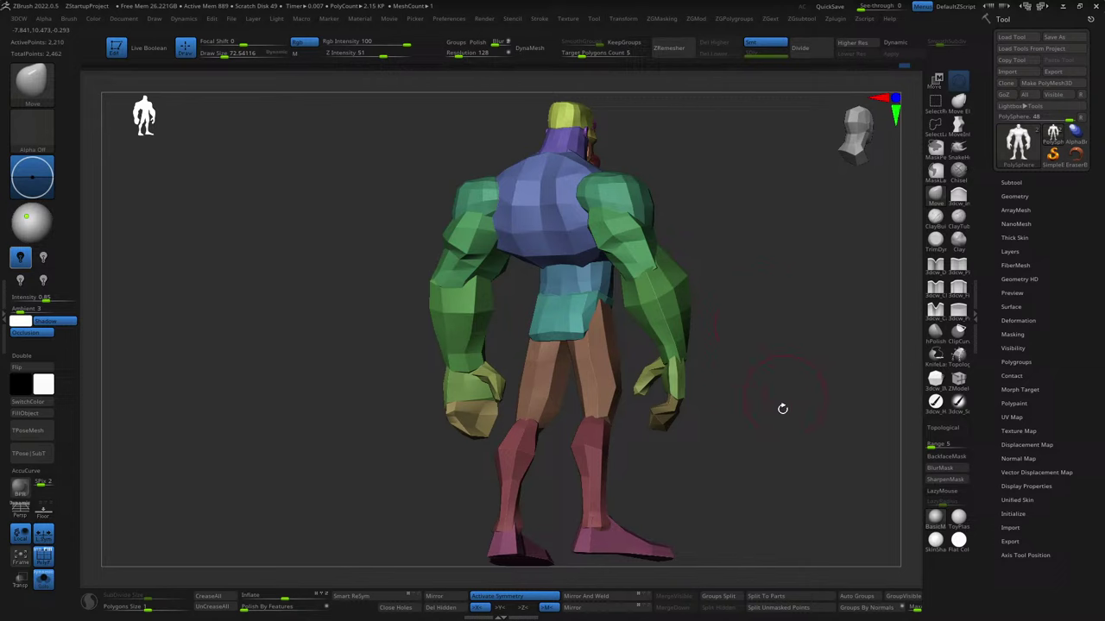
pyautogui.moveTo(779, 407)
pyautogui.keyDown('shift'); pyautogui.mouseDown()
pyautogui.moveTo(775, 418)
pyautogui.moveTo(802, 419)
pyautogui.moveTo(778, 424)
pyautogui.moveTo(780, 438)
pyautogui.moveTo(677, 427)
pyautogui.mouseUp(); pyautogui.keyUp('shift')
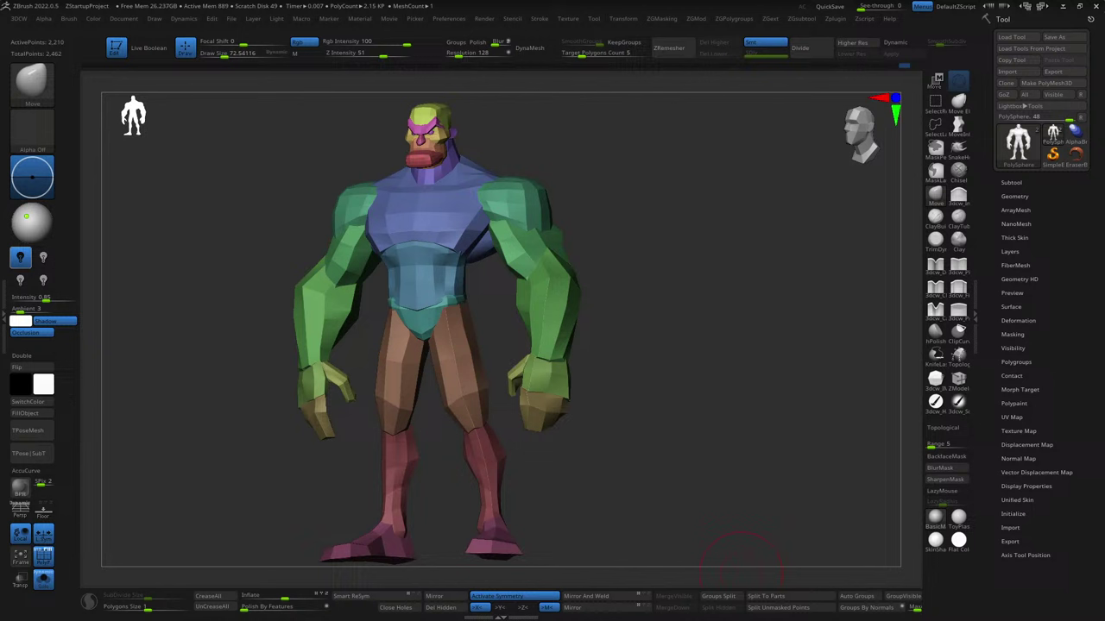
pyautogui.moveTo(669, 363)
pyautogui.mouseDown()
pyautogui.moveTo(690, 383)
pyautogui.moveTo(680, 384)
pyautogui.moveTo(696, 374)
pyautogui.moveTo(636, 375)
pyautogui.moveTo(664, 382)
pyautogui.moveTo(645, 360)
pyautogui.moveTo(685, 328)
pyautogui.moveTo(716, 331)
pyautogui.moveTo(717, 371)
pyautogui.moveTo(717, 351)
pyautogui.moveTo(760, 346)
pyautogui.moveTo(748, 341)
pyautogui.moveTo(764, 336)
pyautogui.moveTo(719, 304)
pyautogui.moveTo(739, 355)
pyautogui.mouseUp()
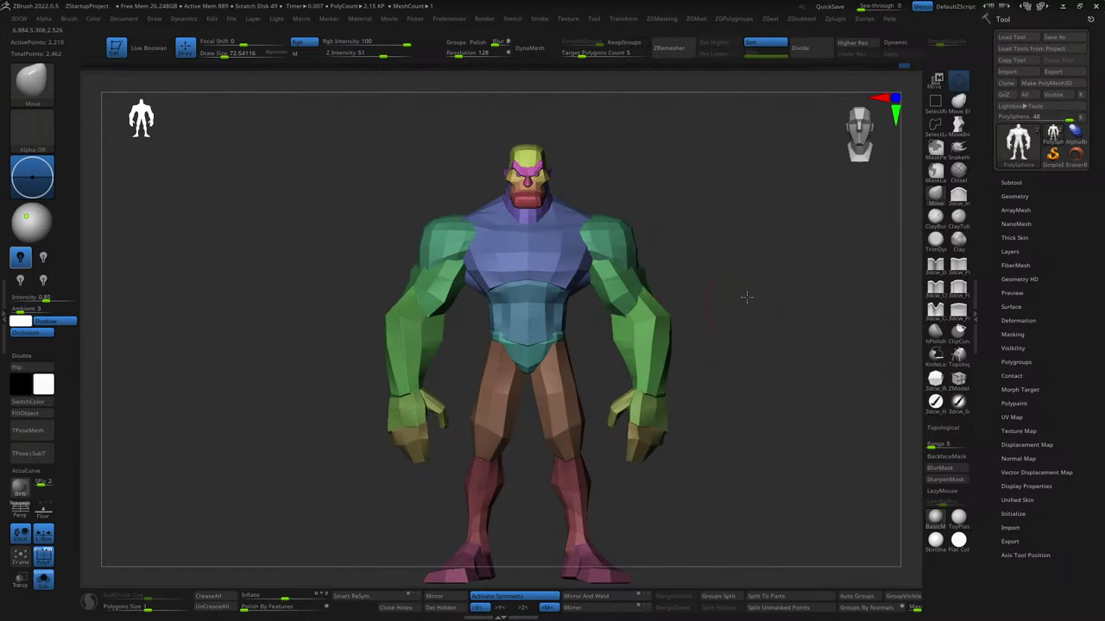
pyautogui.keyDown('shift'); pyautogui.moveTo(669, 277); pyautogui.dragTo(638, 233); pyautogui.keyUp('shift')
pyautogui.moveTo(725, 277)
pyautogui.mouseDown()
pyautogui.moveTo(757, 293)
pyautogui.moveTo(742, 323)
pyautogui.moveTo(765, 274)
pyautogui.moveTo(742, 269)
pyautogui.mouseUp()
# - Hide the shoulder, arm and hand polygroups, reframe the body, and show the subtool list
pyautogui.keyDown('ctrl'); pyautogui.keyDown('shift'); pyautogui.click(663, 244); pyautogui.keyUp('shift'); pyautogui.keyUp('ctrl')
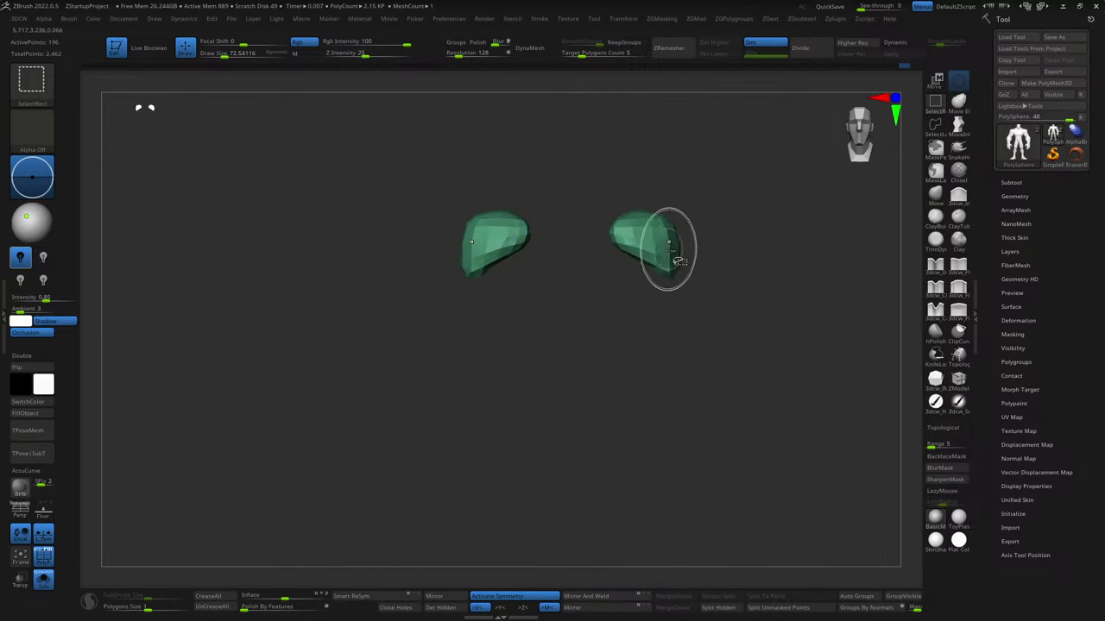
pyautogui.keyDown('ctrl'); pyautogui.keyDown('shift'); pyautogui.click(680, 257); pyautogui.keyUp('shift'); pyautogui.keyUp('ctrl')
pyautogui.keyDown('ctrl'); pyautogui.keyDown('shift'); pyautogui.click(690, 303); pyautogui.keyUp('shift'); pyautogui.keyUp('ctrl')
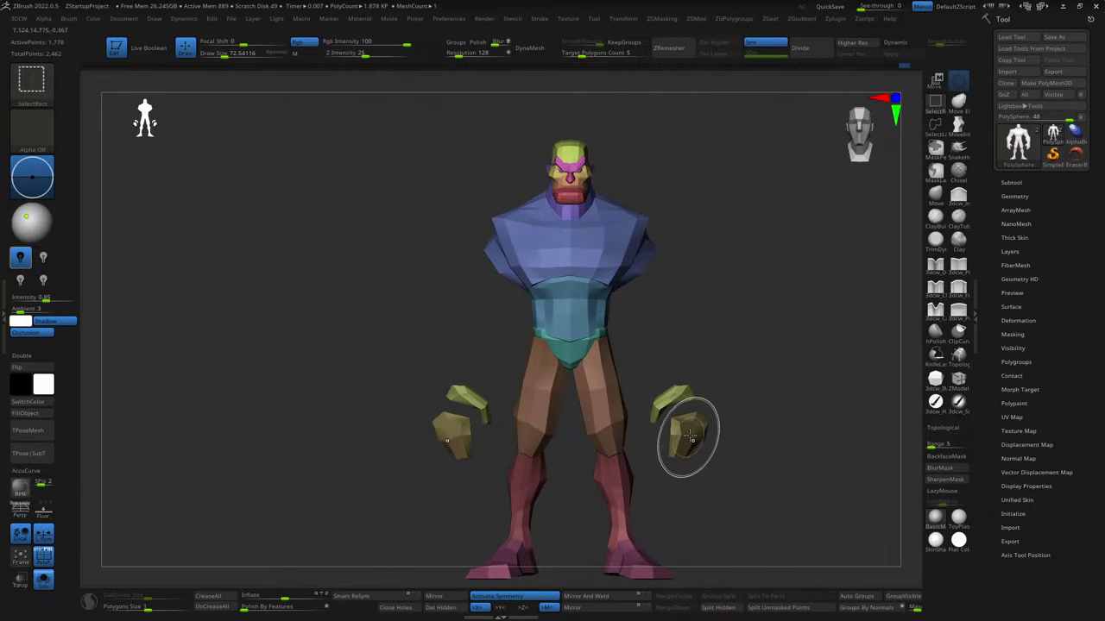
pyautogui.keyDown('ctrl'); pyautogui.keyDown('shift'); pyautogui.click(686, 414); pyautogui.keyUp('shift'); pyautogui.keyUp('ctrl')
pyautogui.moveTo(742, 347); pyautogui.dragTo(713, 491)
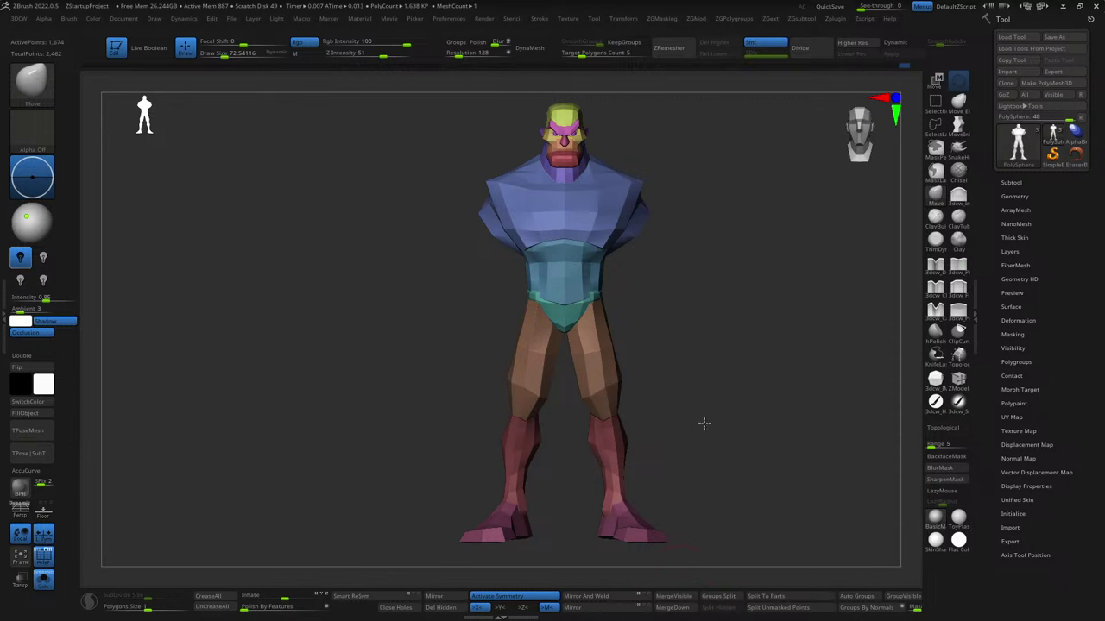
pyautogui.keyDown('alt'); pyautogui.moveTo(700, 424); pyautogui.dragTo(709, 459); pyautogui.keyUp('alt')
pyautogui.click(1027, 182)
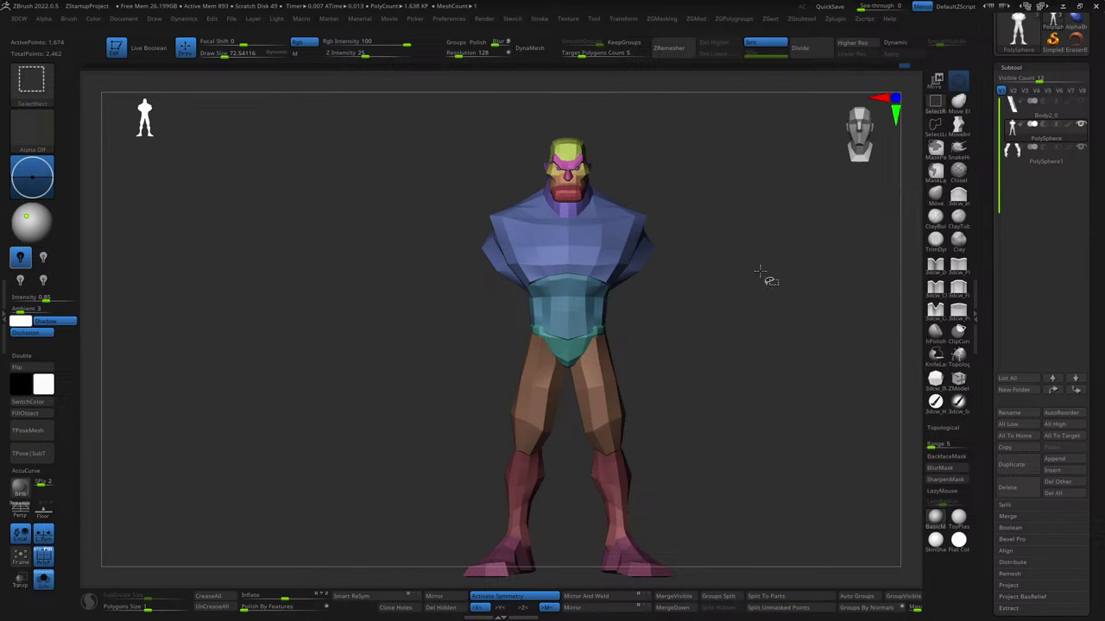
# - Show the arms again and toggle the head's cap, face, beak and eye polygroups
pyautogui.keyDown('ctrl'); pyautogui.keyDown('shift'); pyautogui.moveTo(765, 278); pyautogui.dragTo(750, 351); pyautogui.keyUp('shift'); pyautogui.keyUp('ctrl')
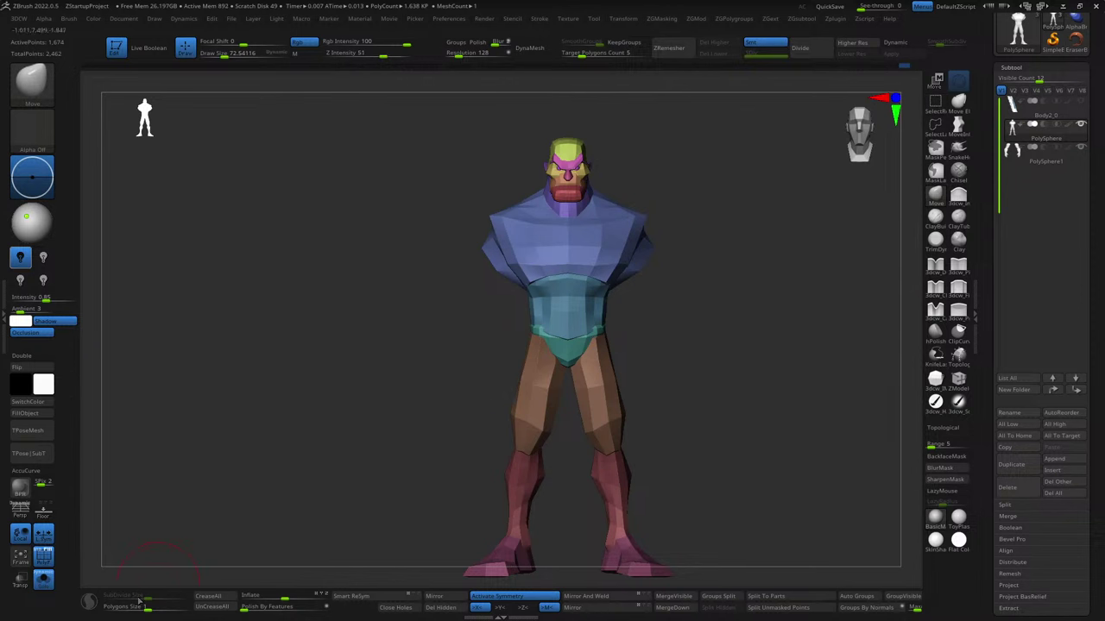
pyautogui.keyDown('ctrl'); pyautogui.keyDown('shift'); pyautogui.click(374, 481); pyautogui.keyUp('shift'); pyautogui.keyUp('ctrl')
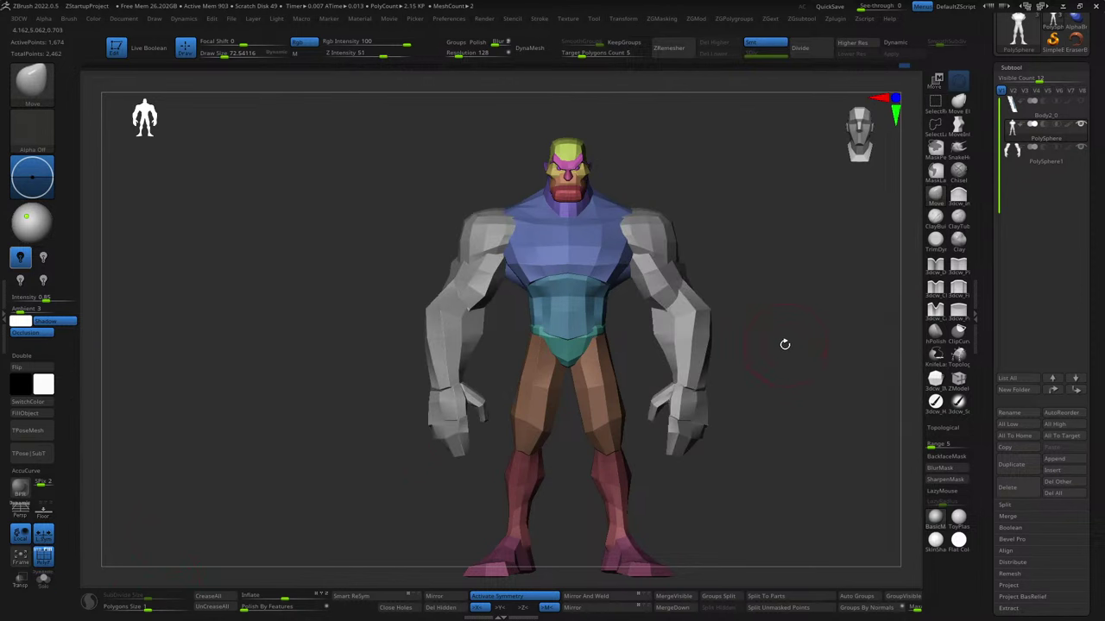
pyautogui.moveTo(786, 344)
pyautogui.keyDown('shift'); pyautogui.mouseDown()
pyautogui.moveTo(756, 303)
pyautogui.moveTo(704, 333)
pyautogui.moveTo(691, 357)
pyautogui.mouseUp(); pyautogui.keyUp('shift')
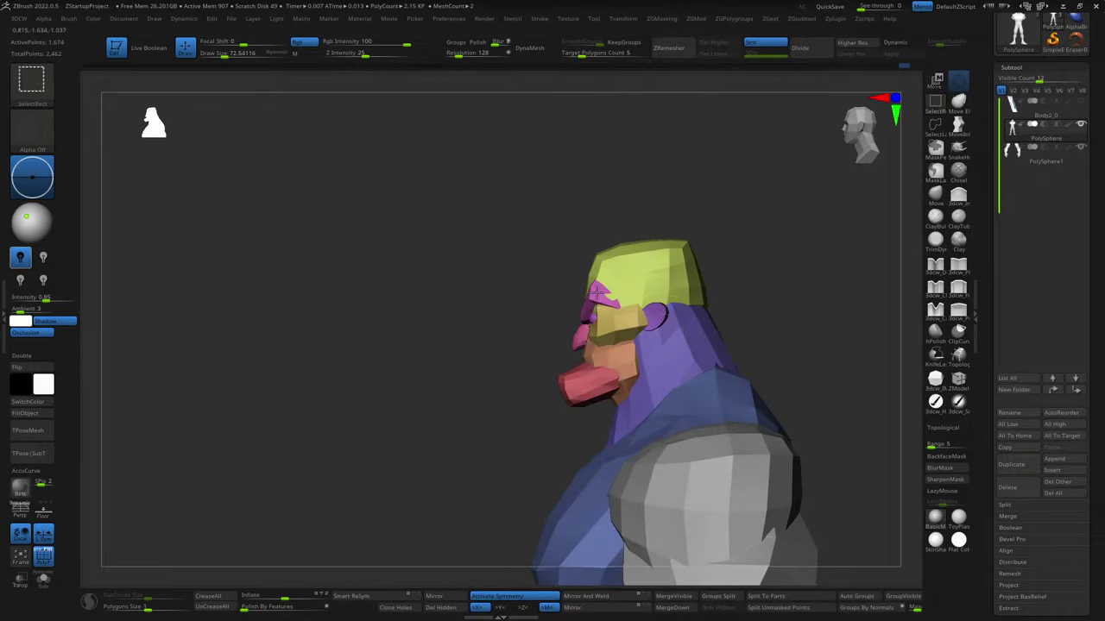
pyautogui.keyDown('ctrl'); pyautogui.keyDown('alt'); pyautogui.keyDown('shift'); pyautogui.click(605, 323); pyautogui.keyUp('shift'); pyautogui.keyUp('alt'); pyautogui.keyUp('ctrl')
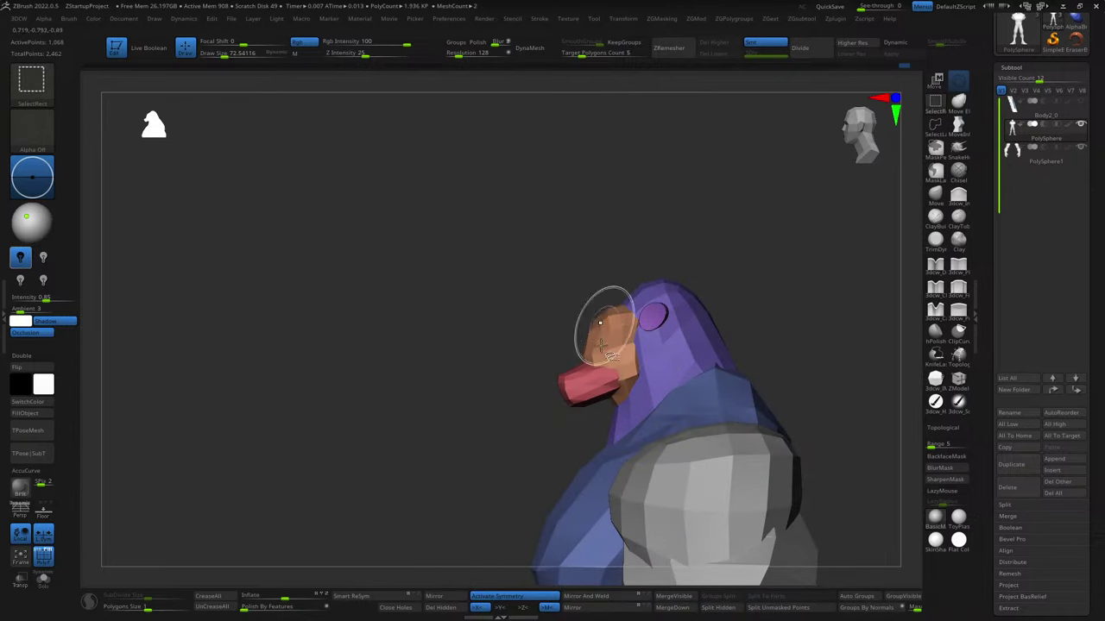
pyautogui.keyDown('ctrl'); pyautogui.keyDown('alt'); pyautogui.keyDown('shift'); pyautogui.click(621, 339); pyautogui.keyUp('shift'); pyautogui.keyUp('alt'); pyautogui.keyUp('ctrl')
pyautogui.keyDown('ctrl'); pyautogui.keyDown('alt'); pyautogui.keyDown('shift'); pyautogui.click(623, 377); pyautogui.keyUp('shift'); pyautogui.keyUp('alt'); pyautogui.keyUp('ctrl')
pyautogui.keyDown('ctrl'); pyautogui.keyDown('alt'); pyautogui.keyDown('shift'); pyautogui.click(654, 317); pyautogui.keyUp('shift'); pyautogui.keyUp('alt'); pyautogui.keyUp('ctrl')
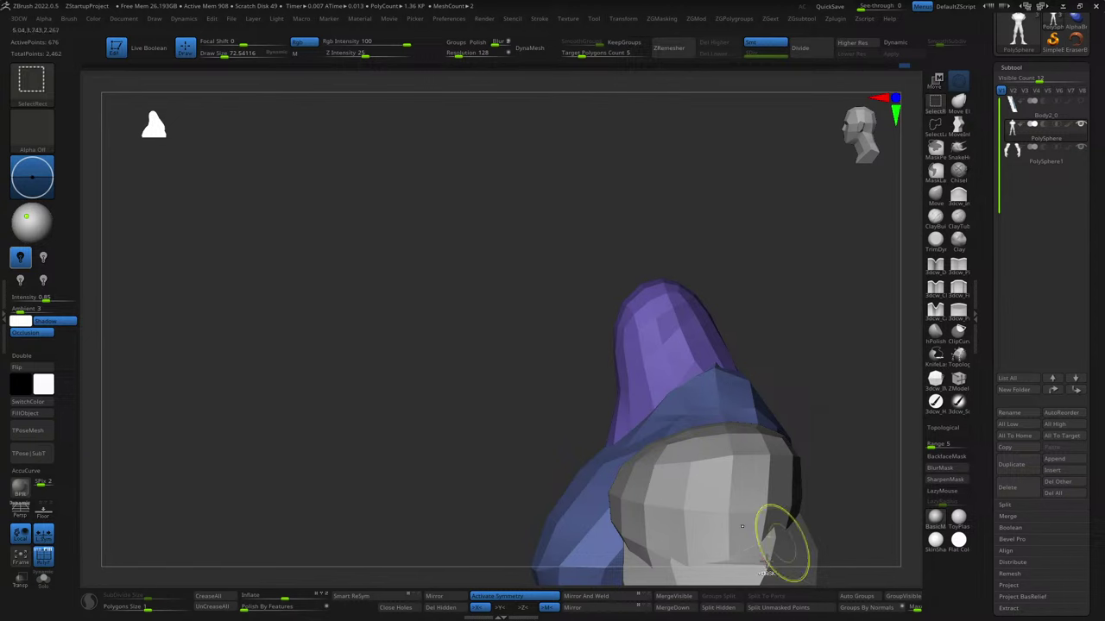
pyautogui.keyDown('ctrl'); pyautogui.keyDown('shift'); pyautogui.click(744, 327); pyautogui.keyUp('shift'); pyautogui.keyUp('ctrl')
pyautogui.moveTo(744, 327)
pyautogui.mouseDown()
pyautogui.moveTo(789, 325)
pyautogui.moveTo(783, 256)
pyautogui.moveTo(740, 294)
pyautogui.mouseUp()
# - Hide the thigh, shin and foot polygroups and split the hidden parts into subtools
pyautogui.keyDown('ctrl'); pyautogui.keyDown('shift'); pyautogui.click(562, 297); pyautogui.keyUp('shift'); pyautogui.keyUp('ctrl')
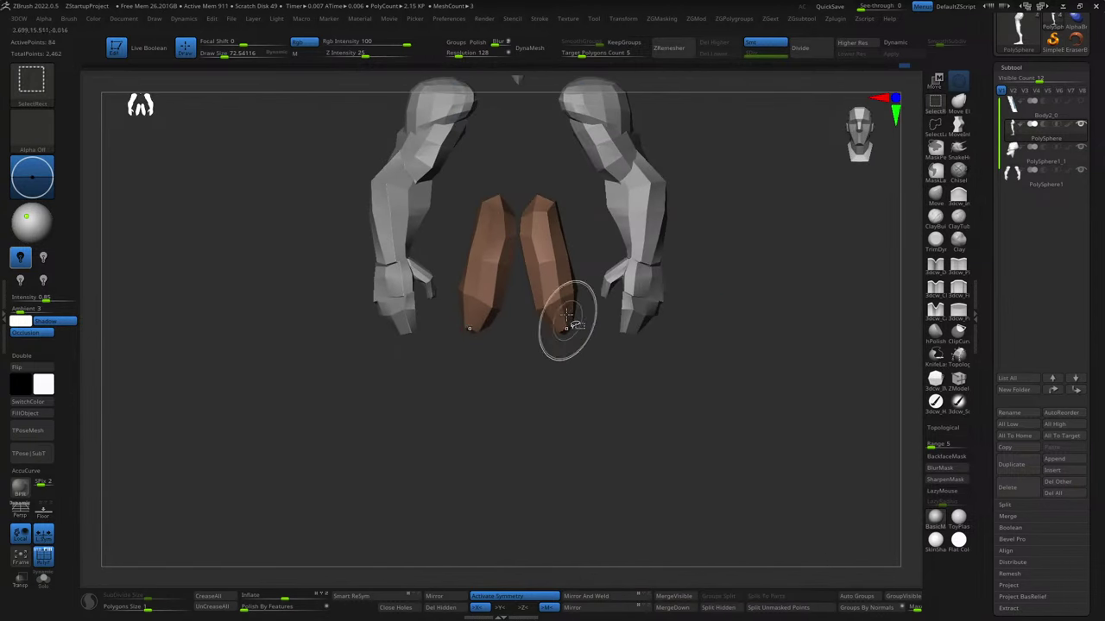
pyautogui.keyDown('ctrl'); pyautogui.keyDown('shift'); pyautogui.click(565, 326); pyautogui.keyUp('shift'); pyautogui.keyUp('ctrl')
pyautogui.keyDown('ctrl'); pyautogui.keyDown('alt'); pyautogui.keyDown('shift'); pyautogui.click(568, 379); pyautogui.keyUp('shift'); pyautogui.keyUp('alt'); pyautogui.keyUp('ctrl')
pyautogui.keyDown('ctrl'); pyautogui.keyDown('alt'); pyautogui.keyDown('shift'); pyautogui.click(580, 429); pyautogui.keyUp('shift'); pyautogui.keyUp('alt'); pyautogui.keyUp('ctrl')
pyautogui.keyDown('alt'); pyautogui.moveTo(703, 382); pyautogui.dragTo(764, 449); pyautogui.keyUp('alt')
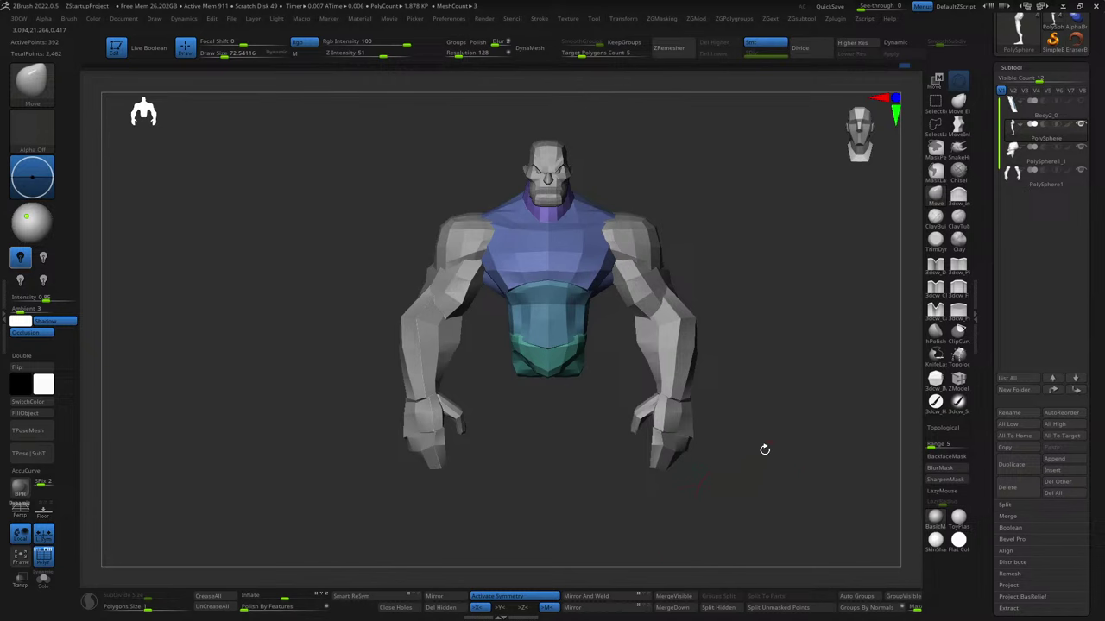
pyautogui.click(728, 607)
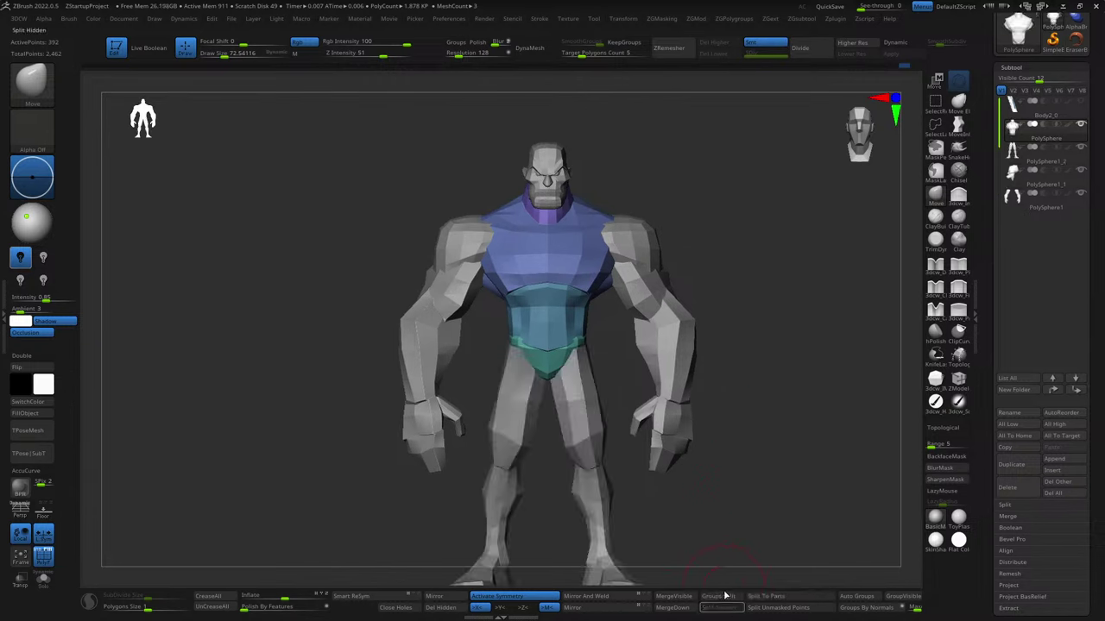
# - Orbit the figure and solo the torso to inspect it alone, then show all parts again
pyautogui.moveTo(799, 350)
pyautogui.mouseDown()
pyautogui.moveTo(752, 373)
pyautogui.moveTo(814, 272)
pyautogui.moveTo(539, 474)
pyautogui.mouseUp()
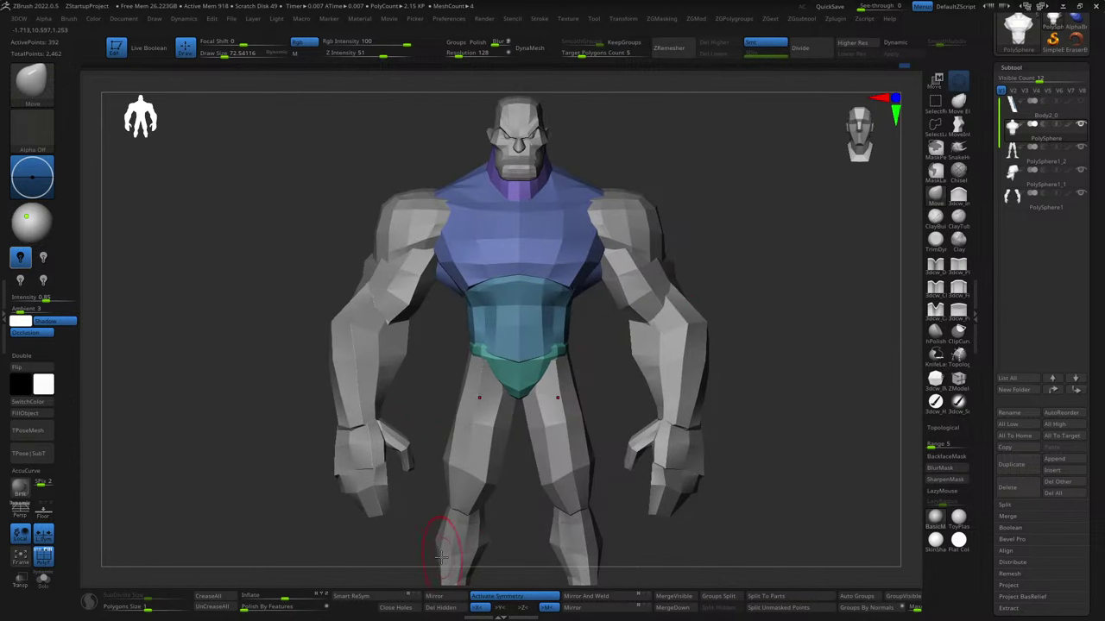
pyautogui.moveTo(585, 345)
pyautogui.mouseDown()
pyautogui.moveTo(610, 380)
pyautogui.moveTo(498, 377)
pyautogui.moveTo(646, 370)
pyautogui.moveTo(674, 327)
pyautogui.mouseUp()
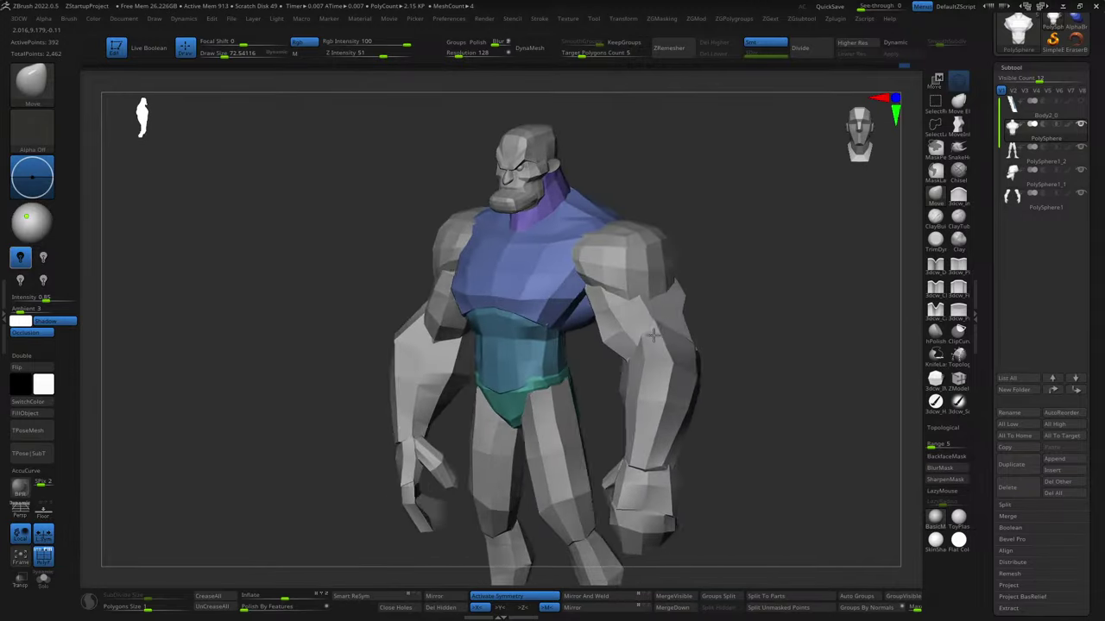
pyautogui.scroll(3, 535, 353)
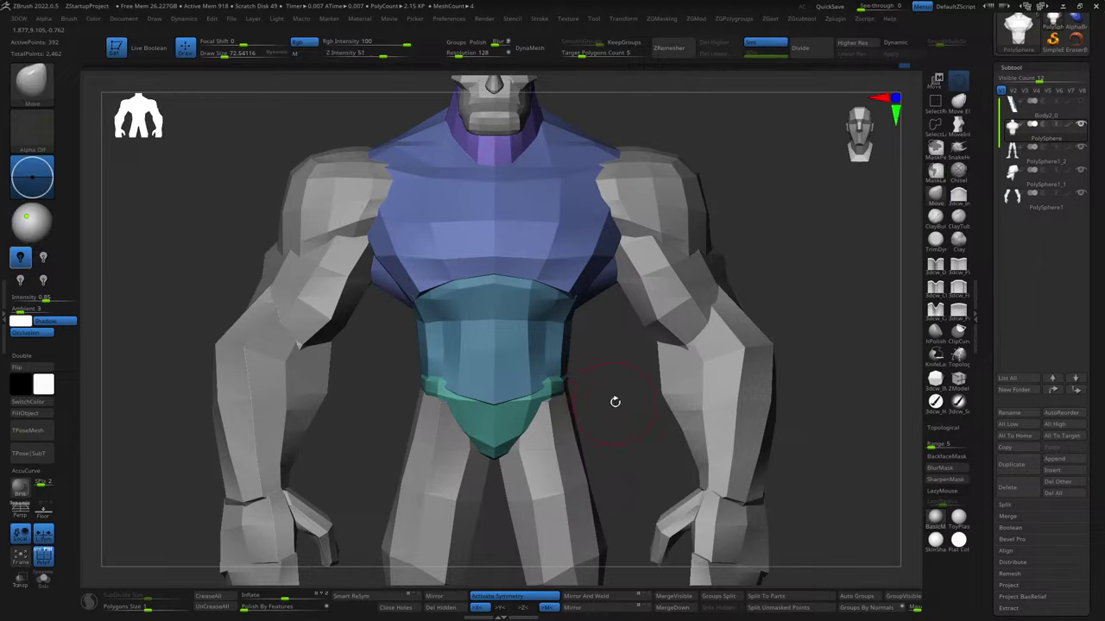
pyautogui.moveTo(614, 402)
pyautogui.mouseDown()
pyautogui.moveTo(596, 284)
pyautogui.moveTo(599, 348)
pyautogui.moveTo(708, 328)
pyautogui.moveTo(809, 279)
pyautogui.mouseUp()
pyautogui.moveTo(681, 359); pyautogui.dragTo(681, 343)
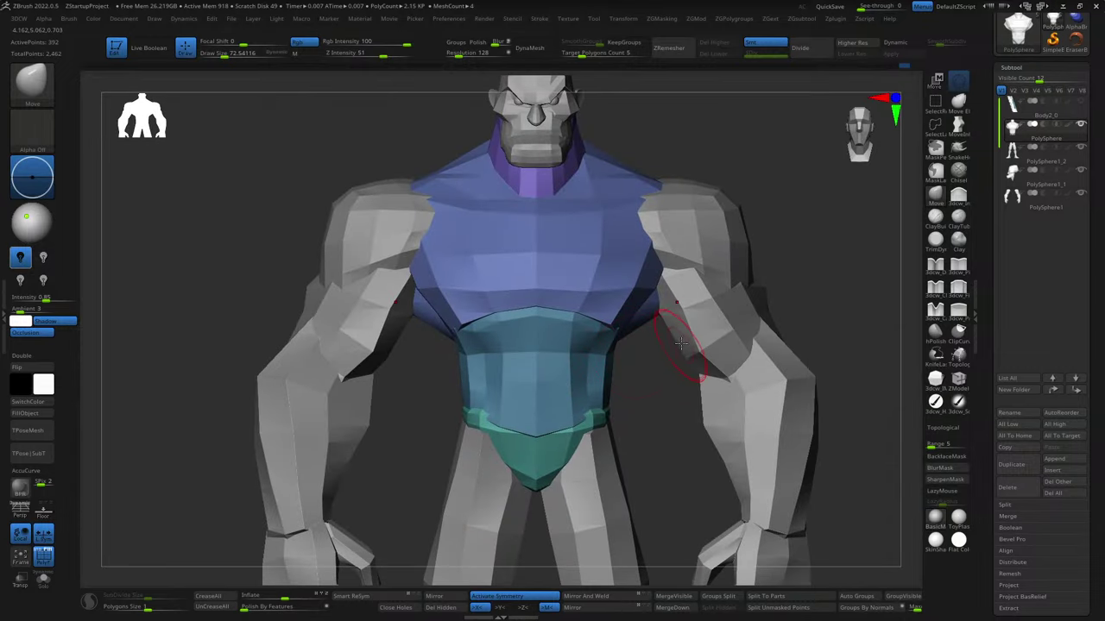
pyautogui.hotkey('alt', 's')
pyautogui.moveTo(727, 279)
pyautogui.mouseDown()
pyautogui.moveTo(757, 395)
pyautogui.moveTo(663, 411)
pyautogui.moveTo(748, 382)
pyautogui.mouseUp()
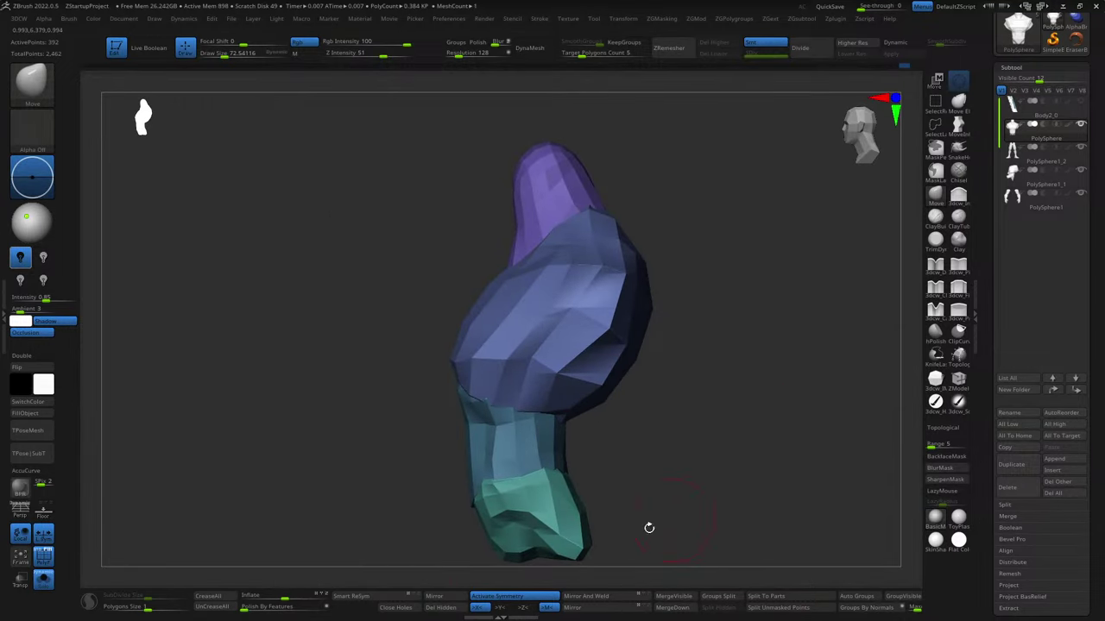
pyautogui.hotkey('alt', 's')
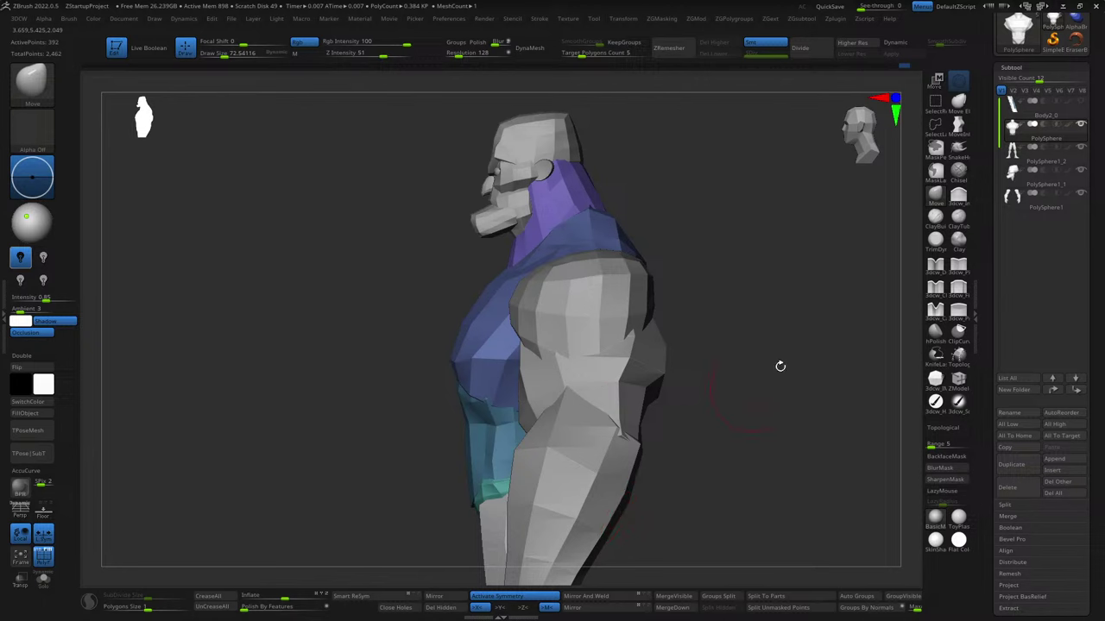
# - Hide the arm subtool and check the bust from the front and side
pyautogui.click(1080, 172)
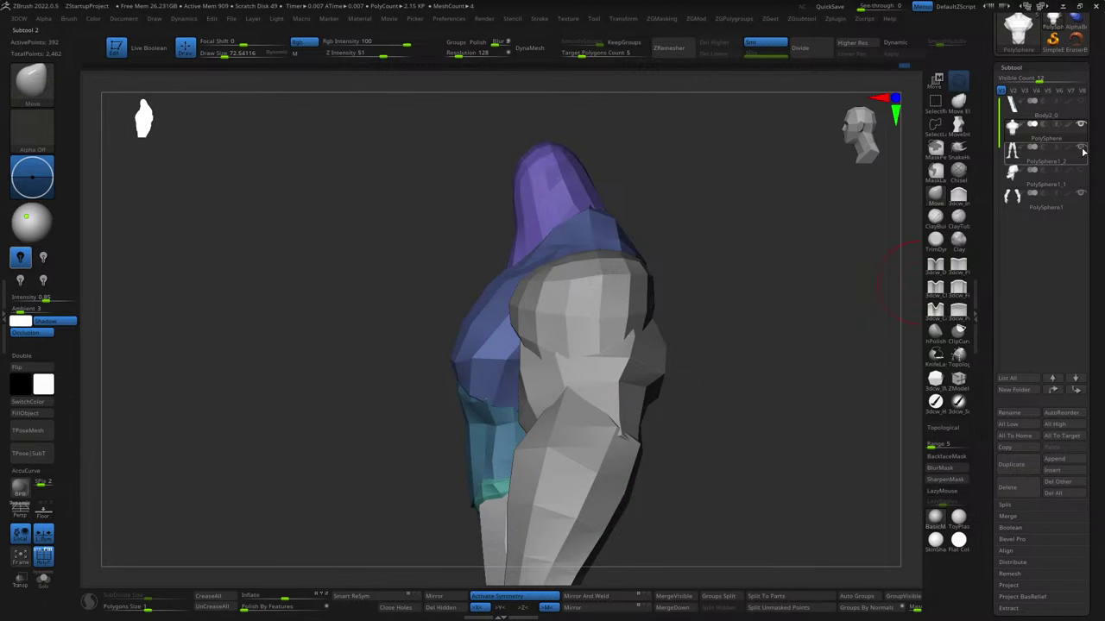
pyautogui.click(1082, 173)
pyautogui.click(1082, 195)
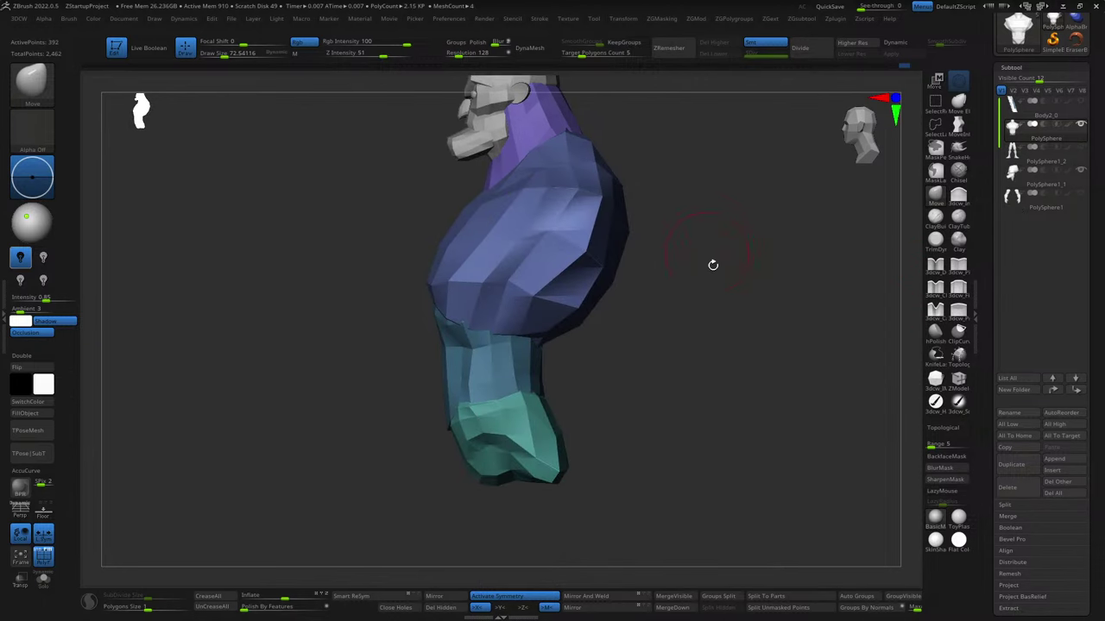
pyautogui.moveTo(713, 264)
pyautogui.mouseDown()
pyautogui.moveTo(784, 377)
pyautogui.moveTo(732, 378)
pyautogui.moveTo(767, 353)
pyautogui.mouseUp()
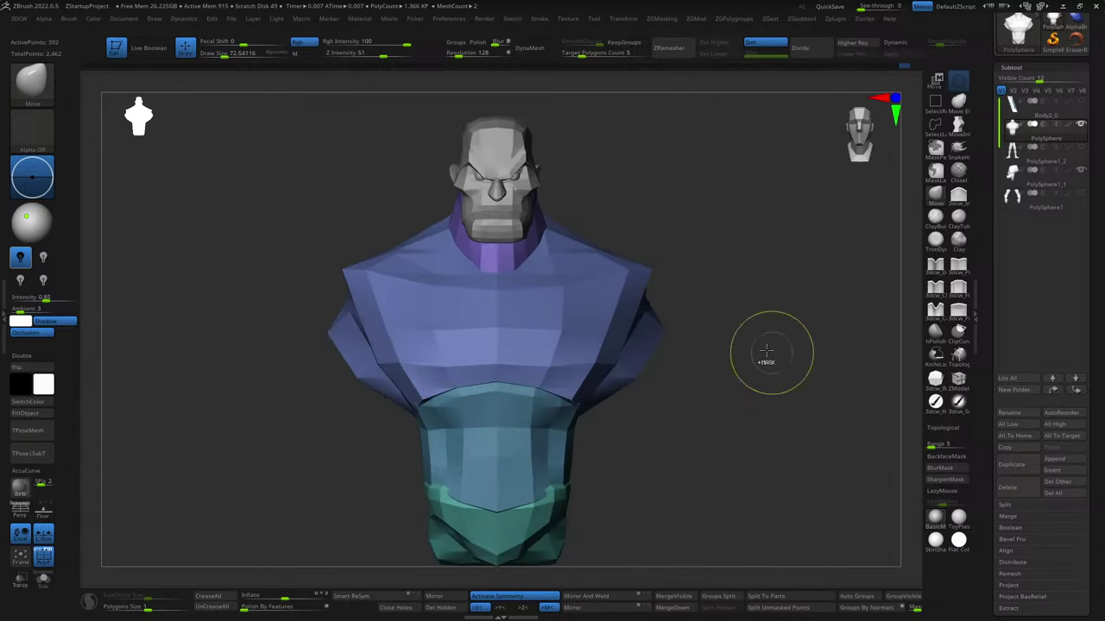
pyautogui.moveTo(767, 353)
pyautogui.keyDown('ctrl'); pyautogui.mouseDown(button='right')
pyautogui.moveTo(753, 309)
pyautogui.moveTo(699, 370)
pyautogui.mouseUp(button='right'); pyautogui.keyUp('ctrl')
pyautogui.moveTo(699, 369); pyautogui.dragTo(722, 349)
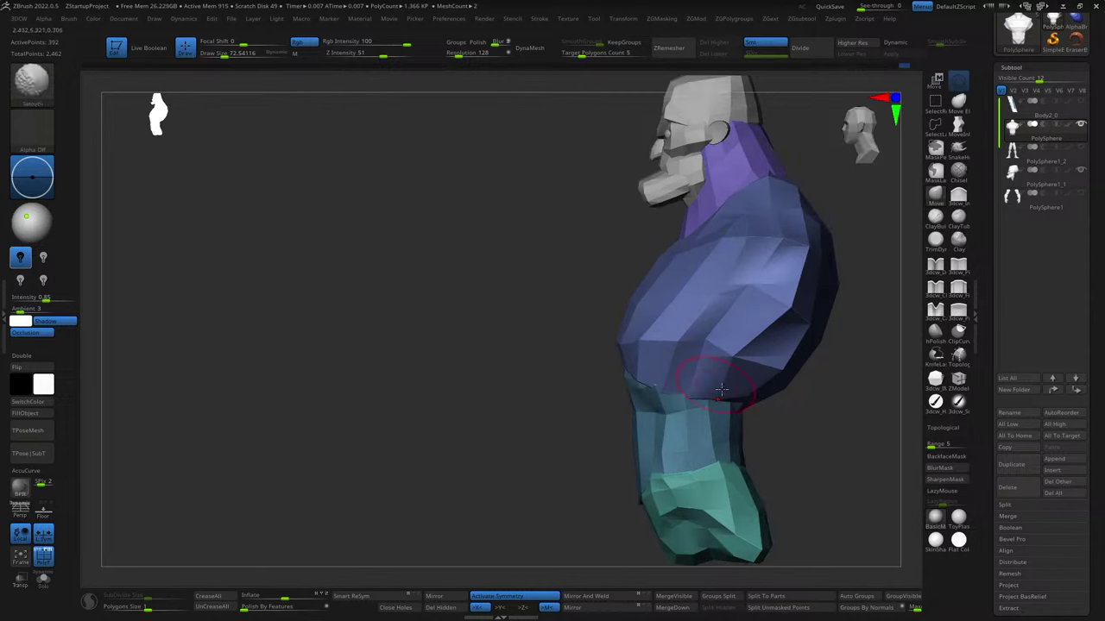
# - Place the move gizmo on the right shoulder, test a shoulder move, and undo it
pyautogui.press('w')
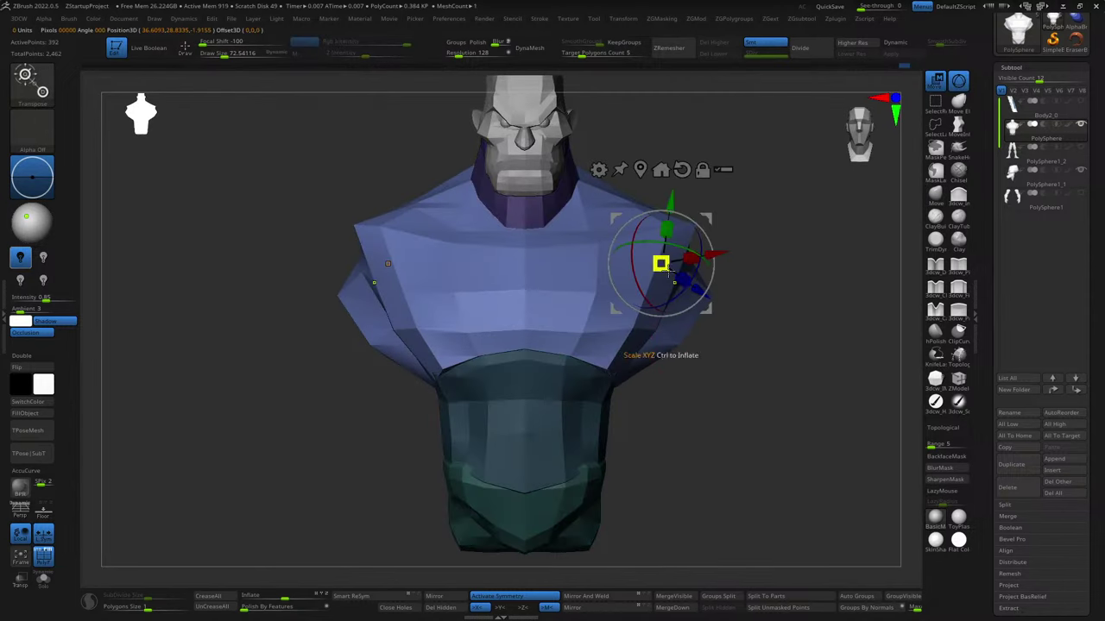
pyautogui.moveTo(722, 349); pyautogui.dragTo(767, 323)
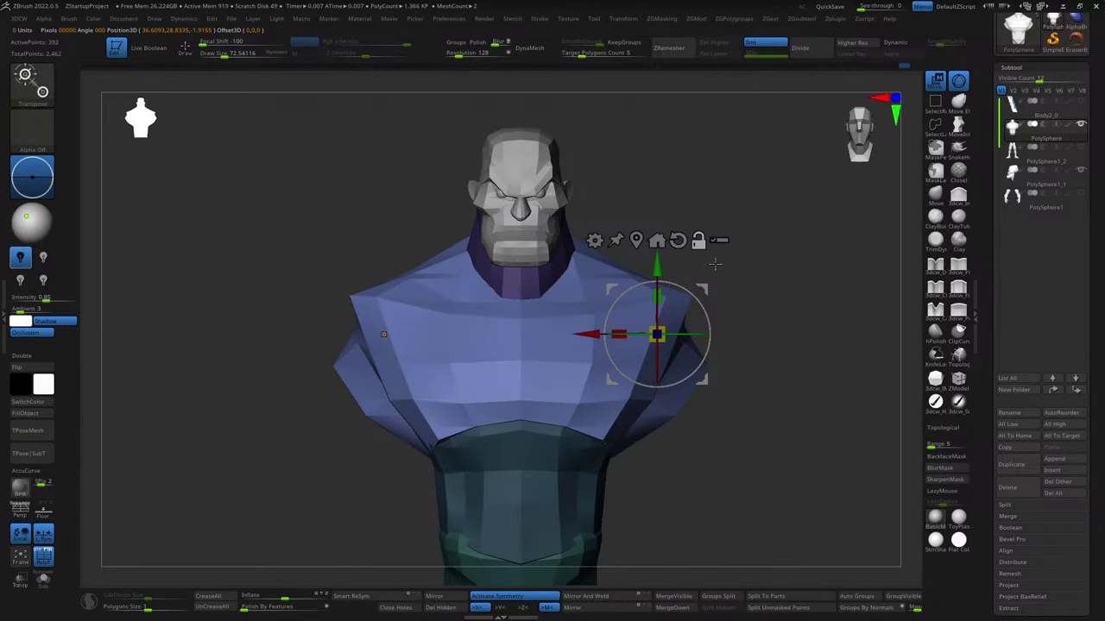
pyautogui.moveTo(715, 264); pyautogui.dragTo(745, 276)
pyautogui.moveTo(807, 324)
pyautogui.mouseDown()
pyautogui.moveTo(831, 305)
pyautogui.moveTo(784, 307)
pyautogui.moveTo(890, 301)
pyautogui.moveTo(805, 306)
pyautogui.moveTo(831, 305)
pyautogui.moveTo(806, 267)
pyautogui.moveTo(833, 245)
pyautogui.moveTo(846, 299)
pyautogui.moveTo(822, 300)
pyautogui.mouseUp()
pyautogui.moveTo(684, 270); pyautogui.dragTo(684, 267)
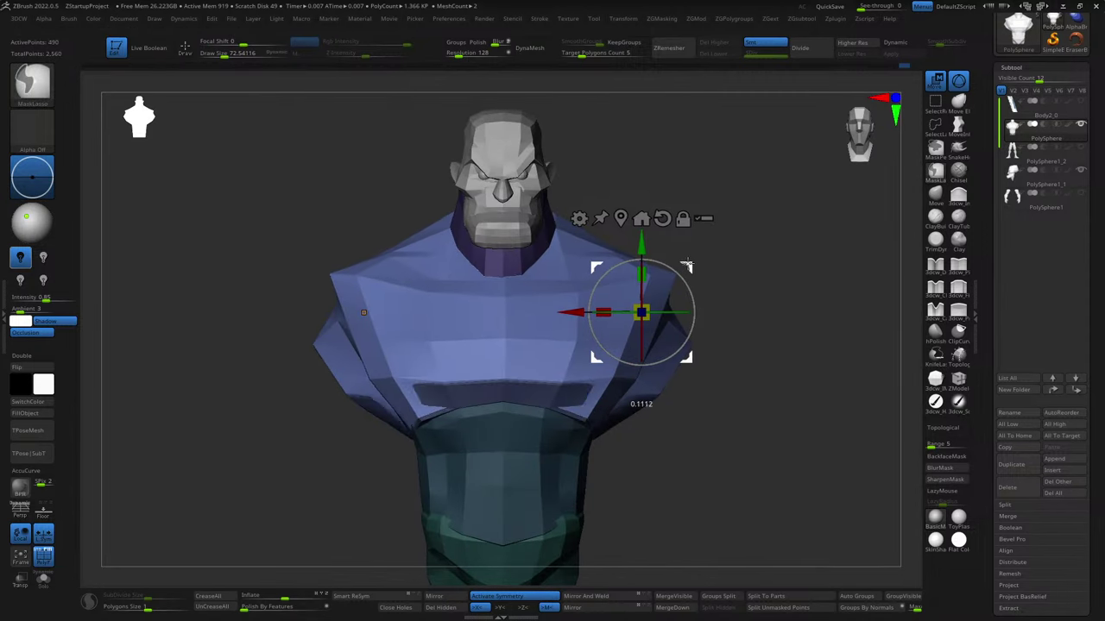
pyautogui.hotkey('ctrl', 'z')
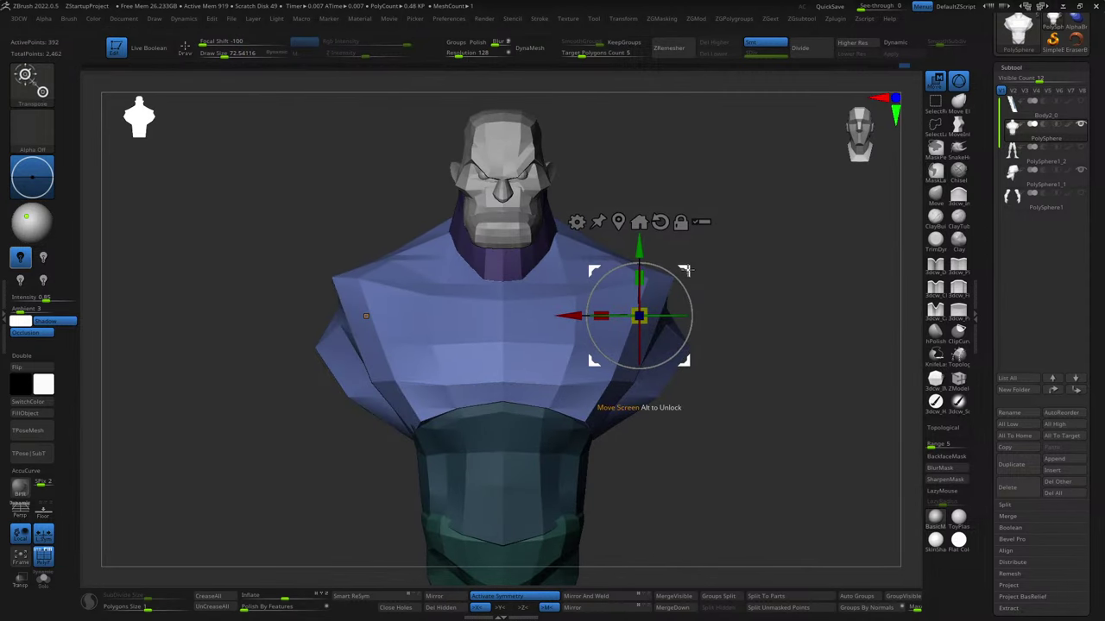
pyautogui.hotkey('ctrl', 'z')
pyautogui.moveTo(637, 247); pyautogui.dragTo(640, 245)
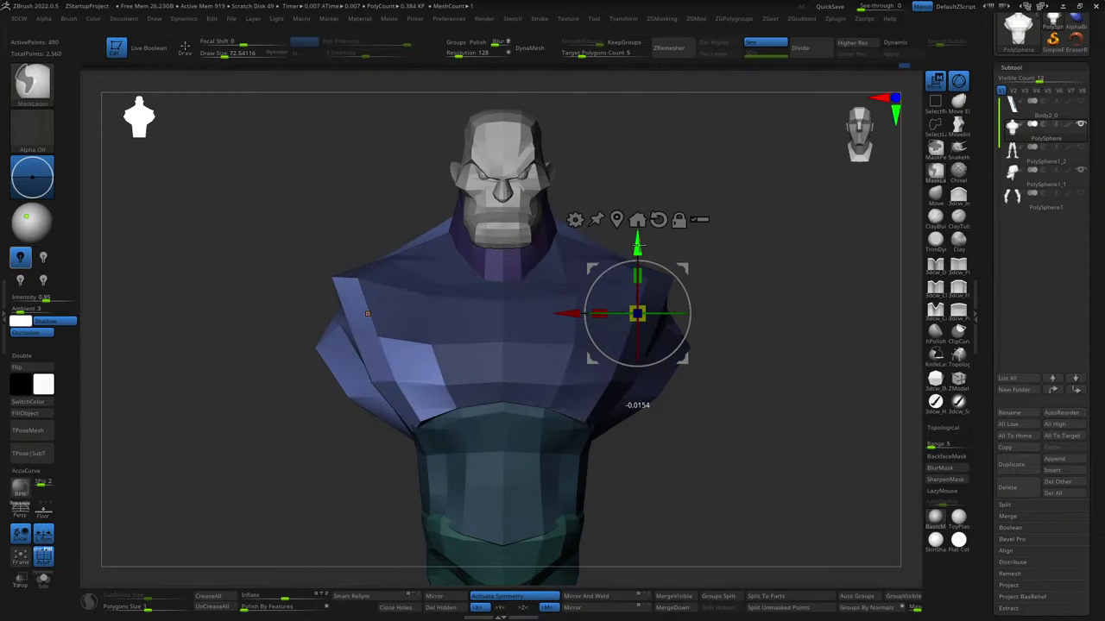
# - Enlarge the brush to about 145, clear the torso mask, and smooth both chest flanks
pyautogui.press('q')
pyautogui.moveTo(739, 318); pyautogui.dragTo(750, 318)
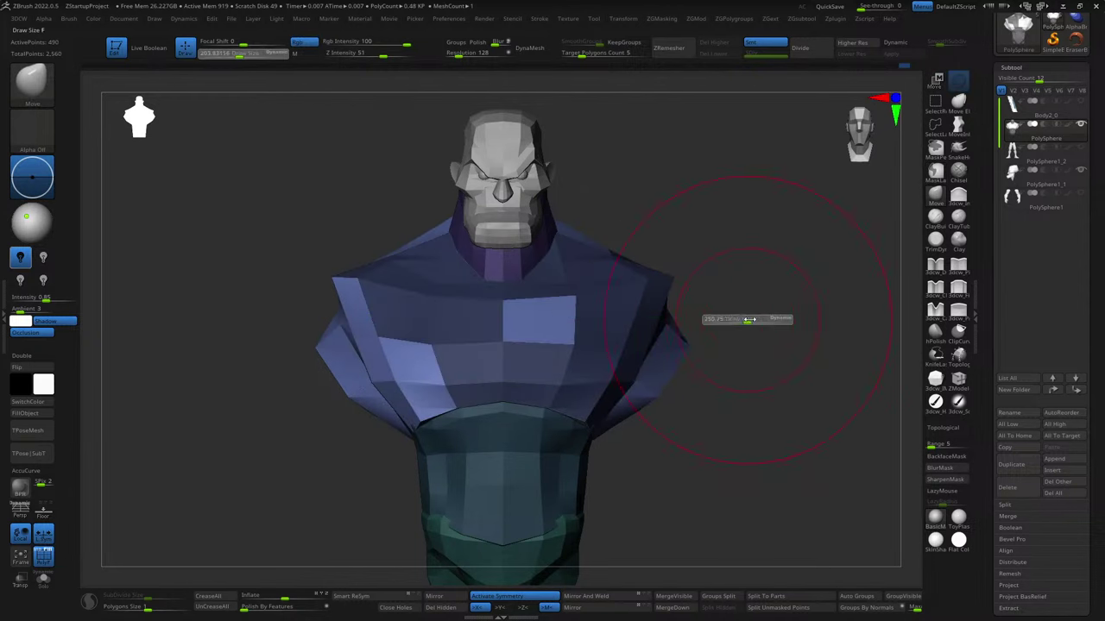
pyautogui.hotkey('ctrl', 'z')
pyautogui.hotkey('ctrl', 'shift', 'z')
pyautogui.moveTo(672, 306)
pyautogui.mouseDown()
pyautogui.moveTo(696, 316)
pyautogui.moveTo(644, 321)
pyautogui.moveTo(735, 358)
pyautogui.mouseUp()
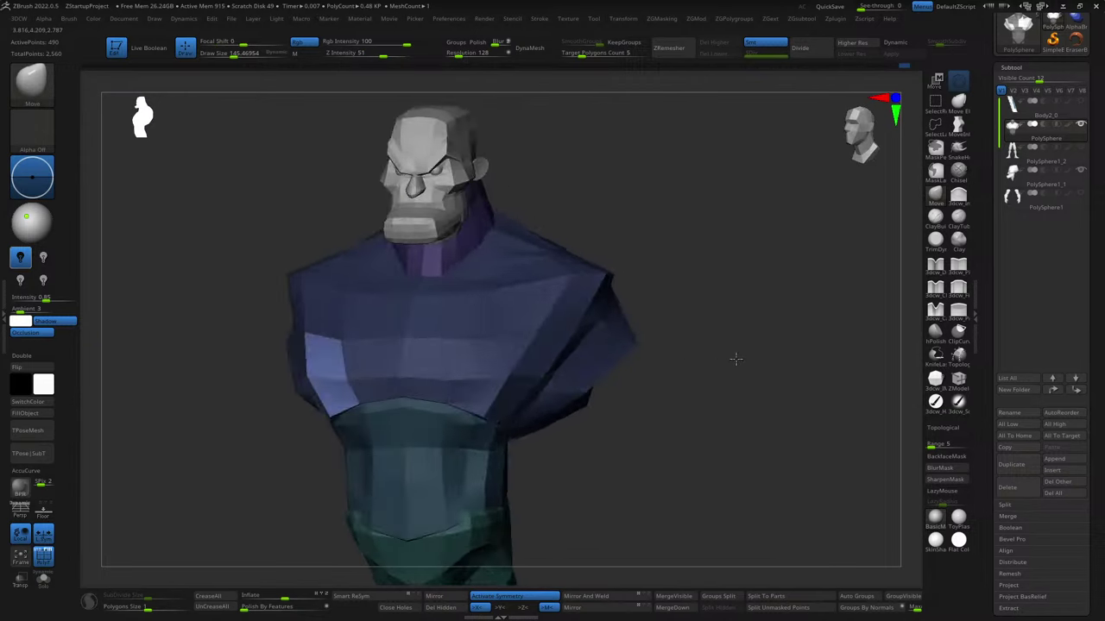
pyautogui.keyDown('ctrl'); pyautogui.click(828, 392); pyautogui.keyUp('ctrl')
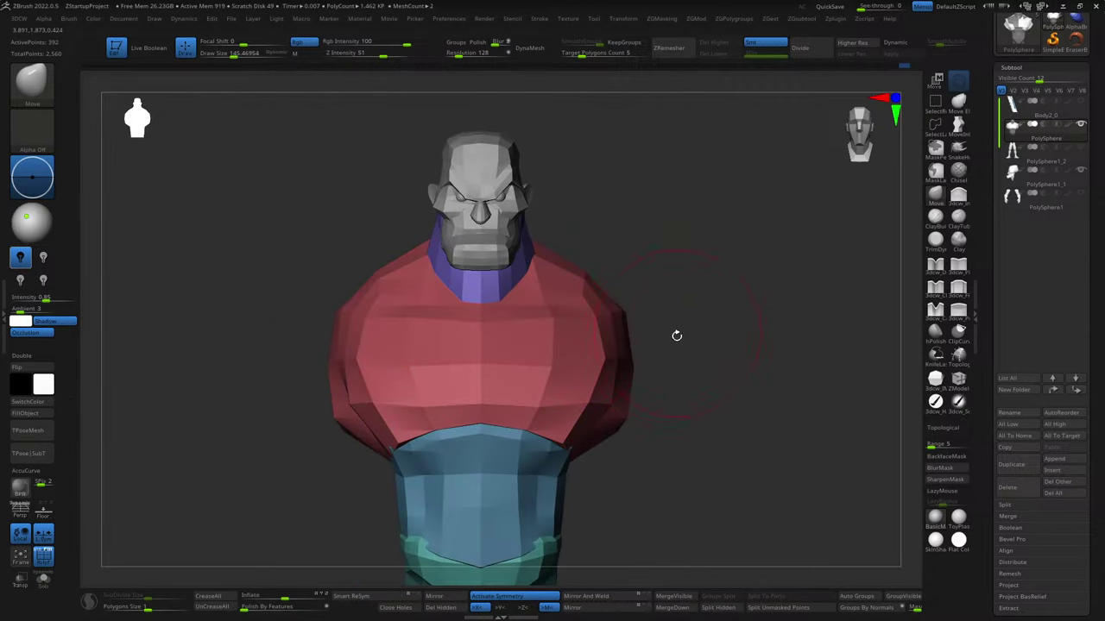
pyautogui.keyDown('shift'); pyautogui.moveTo(623, 390); pyautogui.dragTo(599, 333); pyautogui.keyUp('shift')
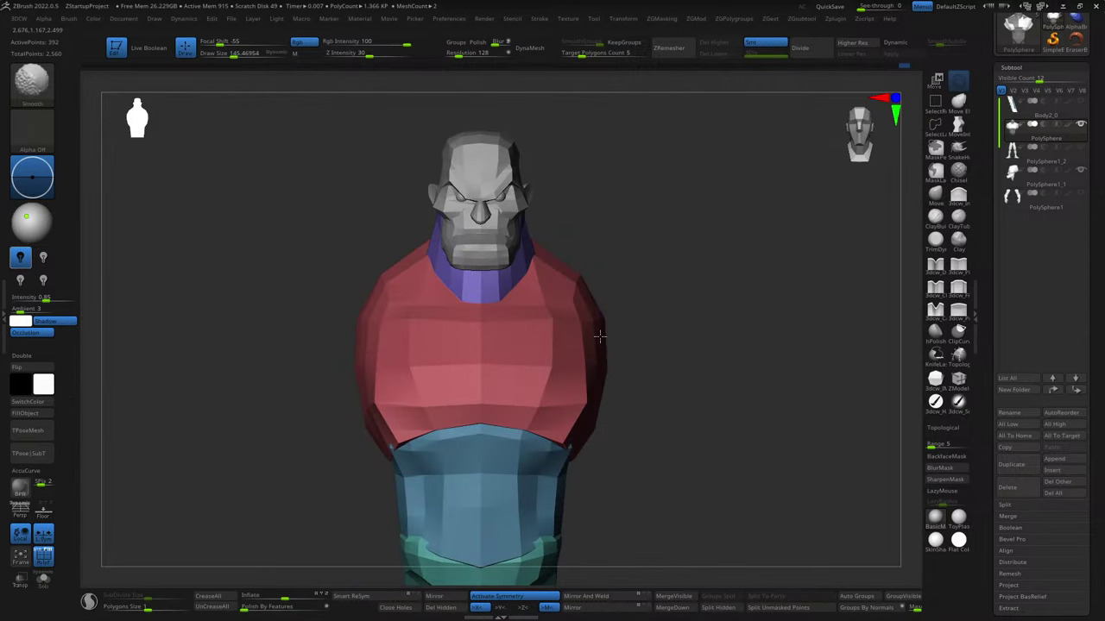
pyautogui.moveTo(644, 371)
pyautogui.mouseDown()
pyautogui.moveTo(598, 334)
pyautogui.moveTo(604, 362)
pyautogui.moveTo(541, 381)
pyautogui.mouseUp()
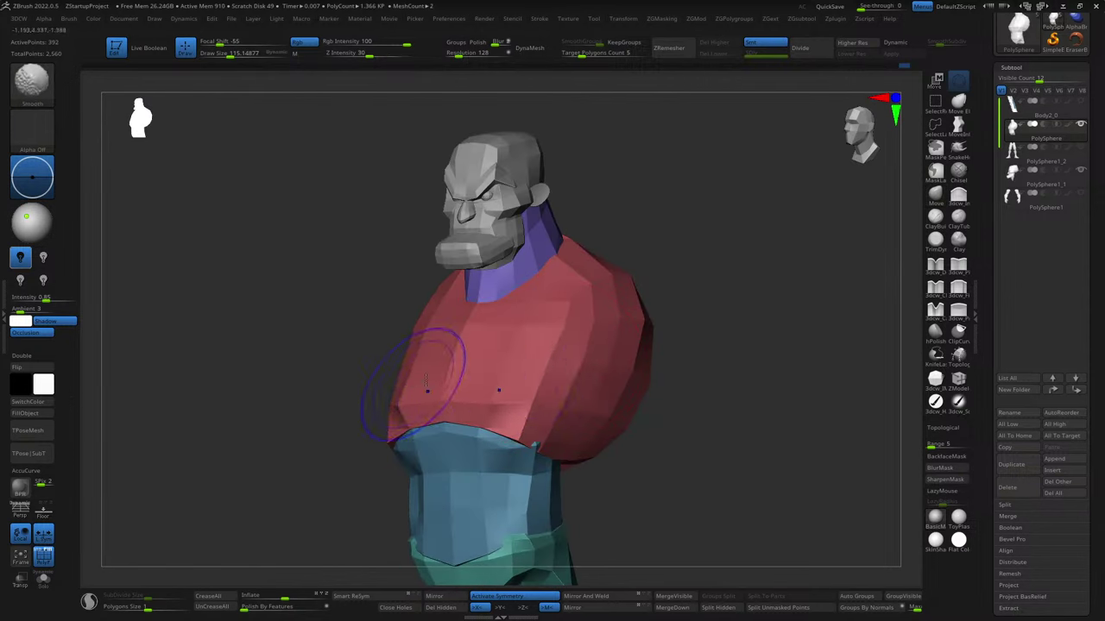
# - Make the chest block active and smooth its back
pyautogui.keyDown('shift'); pyautogui.moveTo(440, 390); pyautogui.dragTo(683, 352); pyautogui.keyUp('shift')
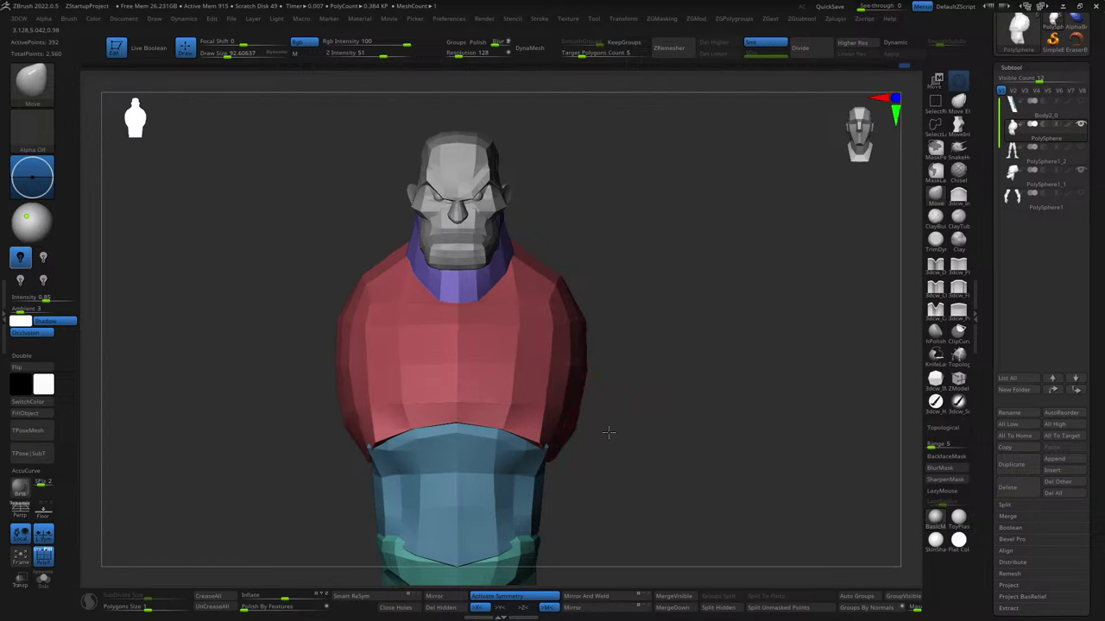
pyautogui.moveTo(609, 435); pyautogui.dragTo(537, 444)
pyautogui.moveTo(331, 503)
pyautogui.keyDown('shift'); pyautogui.mouseDown()
pyautogui.moveTo(529, 432)
pyautogui.moveTo(309, 498)
pyautogui.mouseUp(); pyautogui.keyUp('shift')
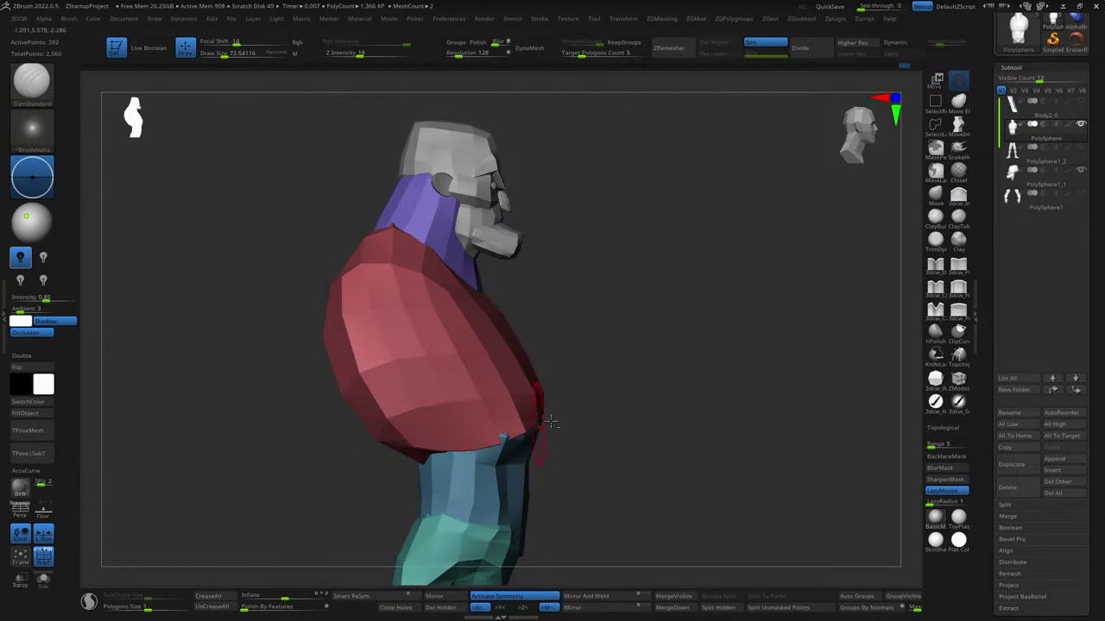
pyautogui.moveTo(550, 421); pyautogui.dragTo(464, 445)
pyautogui.press('s')
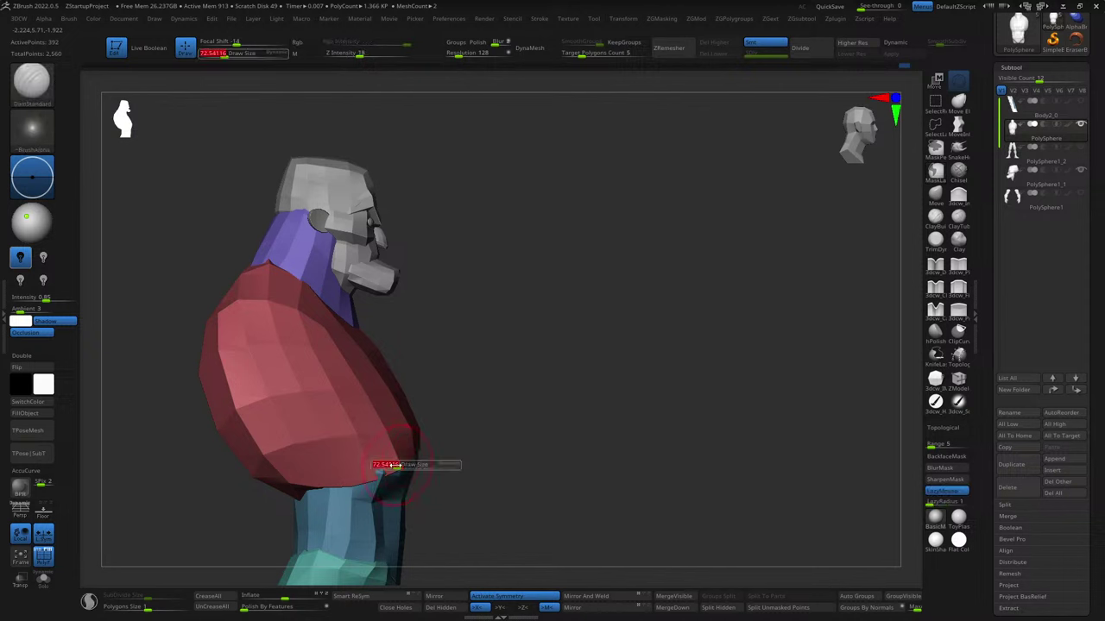
pyautogui.moveTo(357, 474)
pyautogui.mouseDown()
pyautogui.moveTo(647, 370)
pyautogui.moveTo(698, 363)
pyautogui.moveTo(678, 375)
pyautogui.mouseUp()
pyautogui.moveTo(501, 389); pyautogui.dragTo(666, 308)
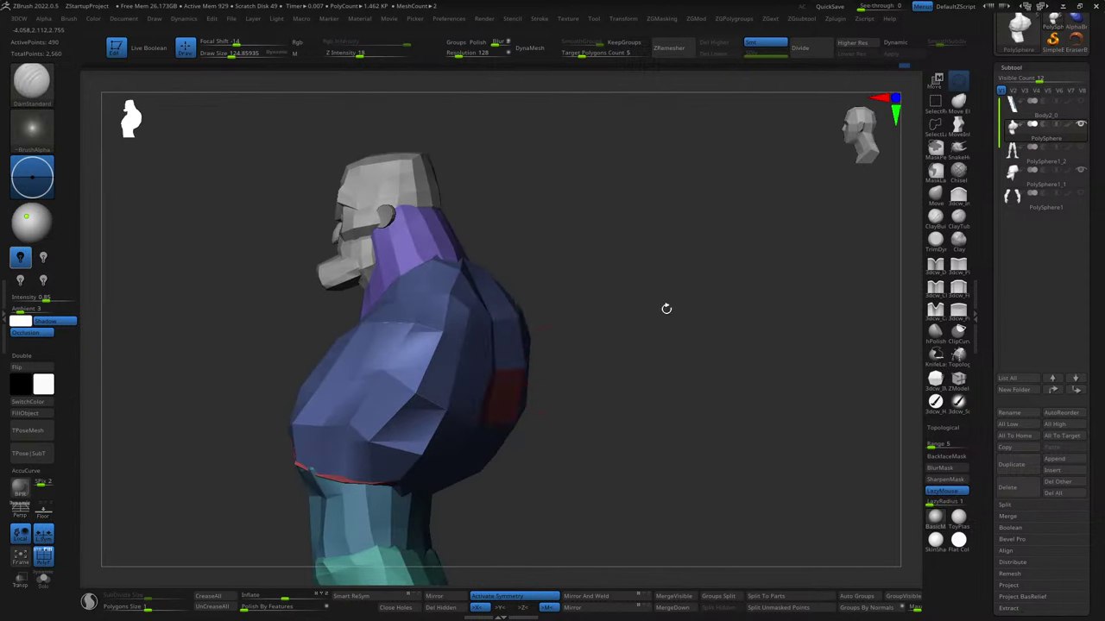
pyautogui.keyDown('alt'); pyautogui.click(500, 371); pyautogui.keyUp('alt')
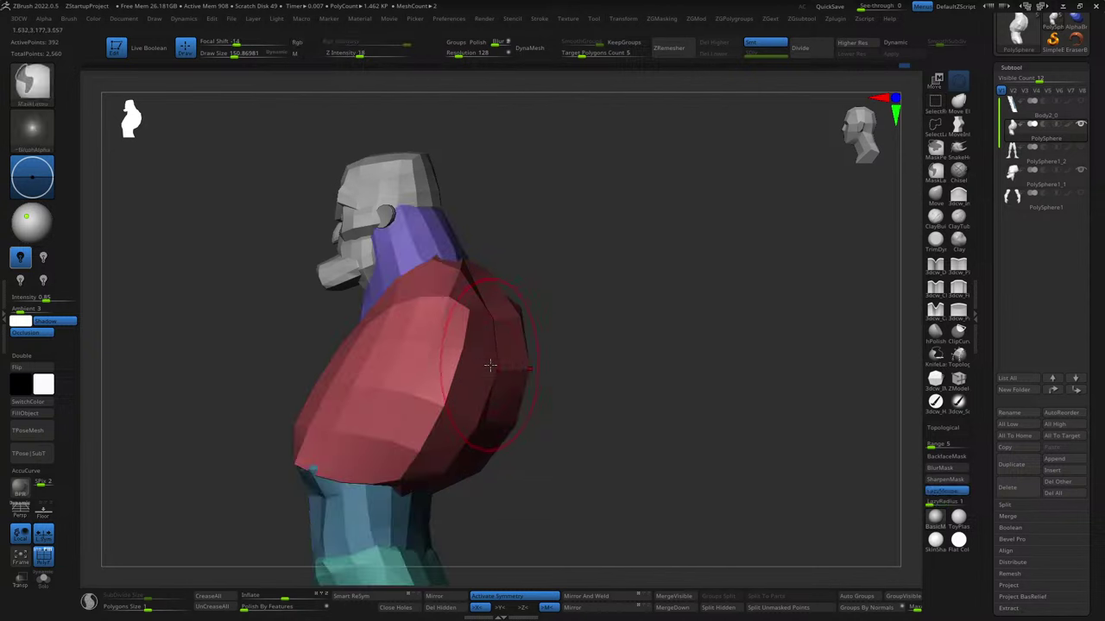
pyautogui.moveTo(490, 320)
pyautogui.mouseDown()
pyautogui.moveTo(530, 371)
pyautogui.moveTo(645, 424)
pyautogui.moveTo(610, 419)
pyautogui.mouseUp()
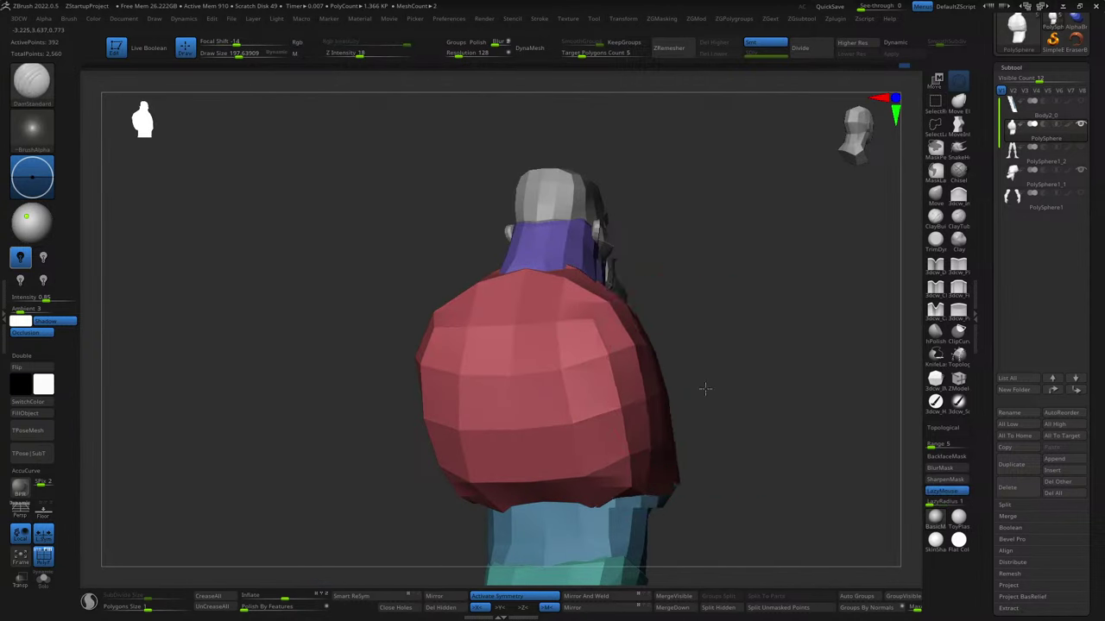
pyautogui.keyDown('shift'); pyautogui.moveTo(708, 484); pyautogui.dragTo(630, 445); pyautogui.keyUp('shift')
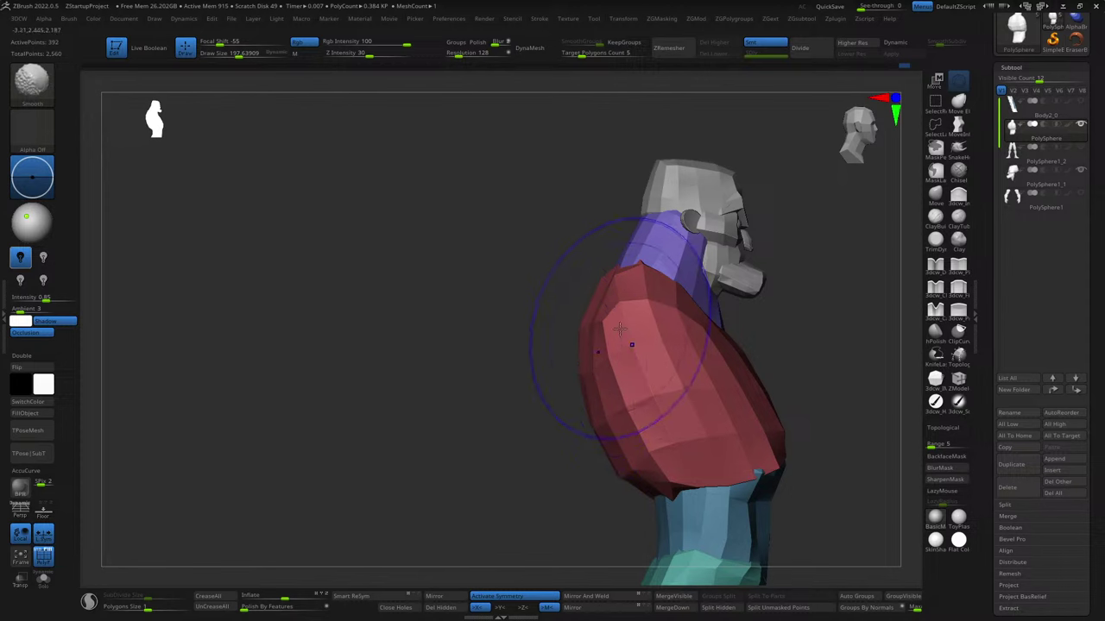
# - Smooth the torso just above the belt, checking from front and three-quarter views
pyautogui.keyDown('shift'); pyautogui.moveTo(619, 420); pyautogui.dragTo(694, 266); pyautogui.keyUp('shift')
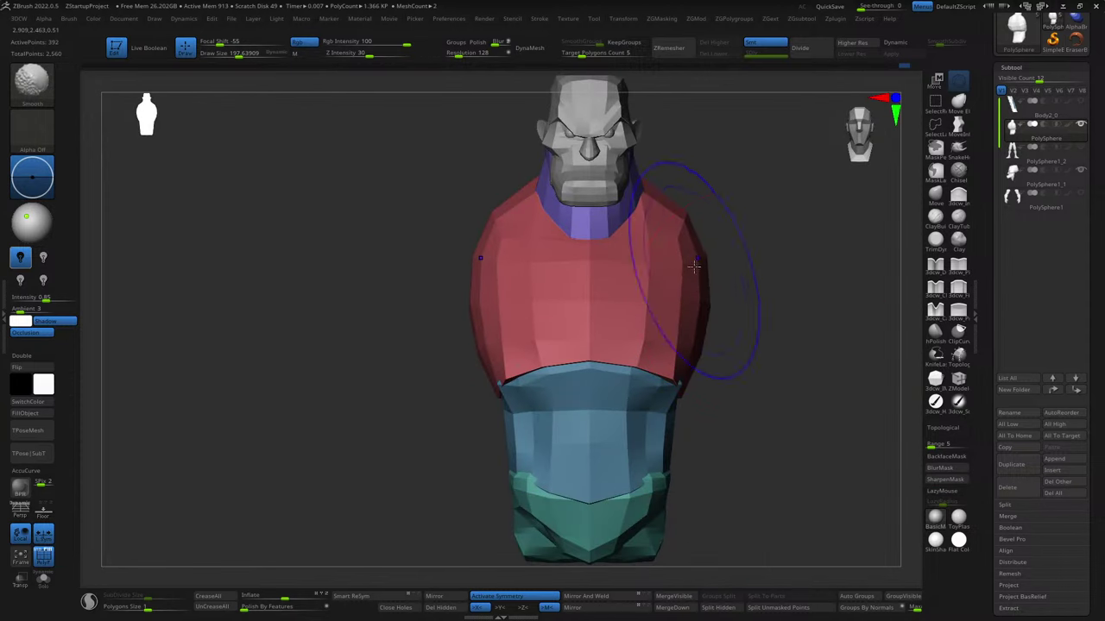
pyautogui.moveTo(821, 328)
pyautogui.mouseDown()
pyautogui.moveTo(832, 308)
pyautogui.moveTo(765, 372)
pyautogui.moveTo(809, 363)
pyautogui.mouseUp()
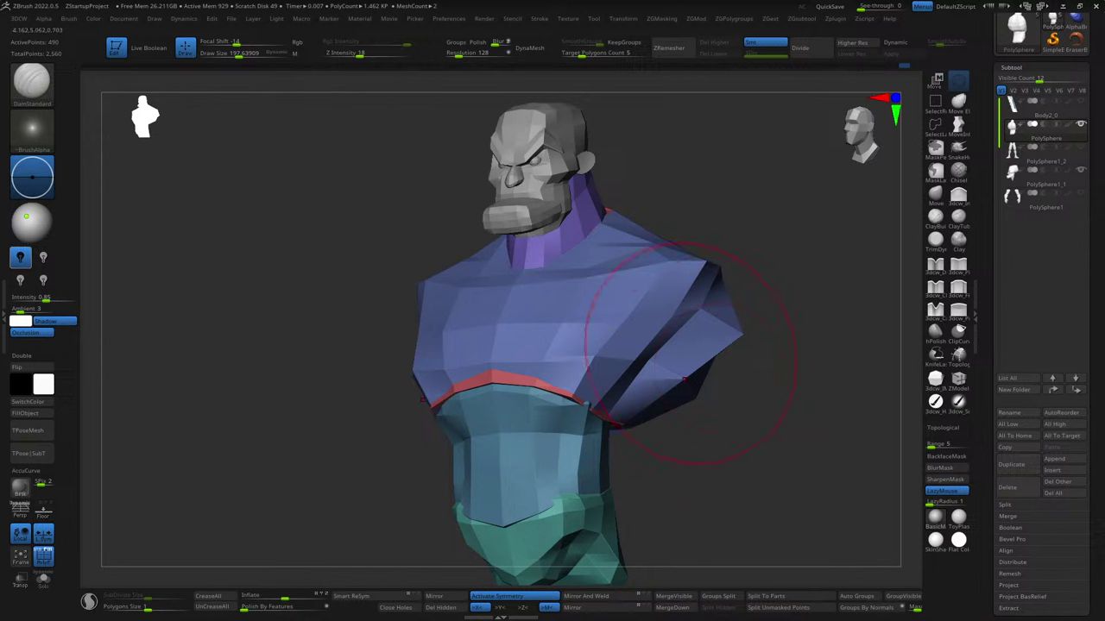
pyautogui.press('w')
pyautogui.press('q')
pyautogui.moveTo(742, 335)
pyautogui.mouseDown()
pyautogui.moveTo(772, 366)
pyautogui.moveTo(691, 440)
pyautogui.mouseUp()
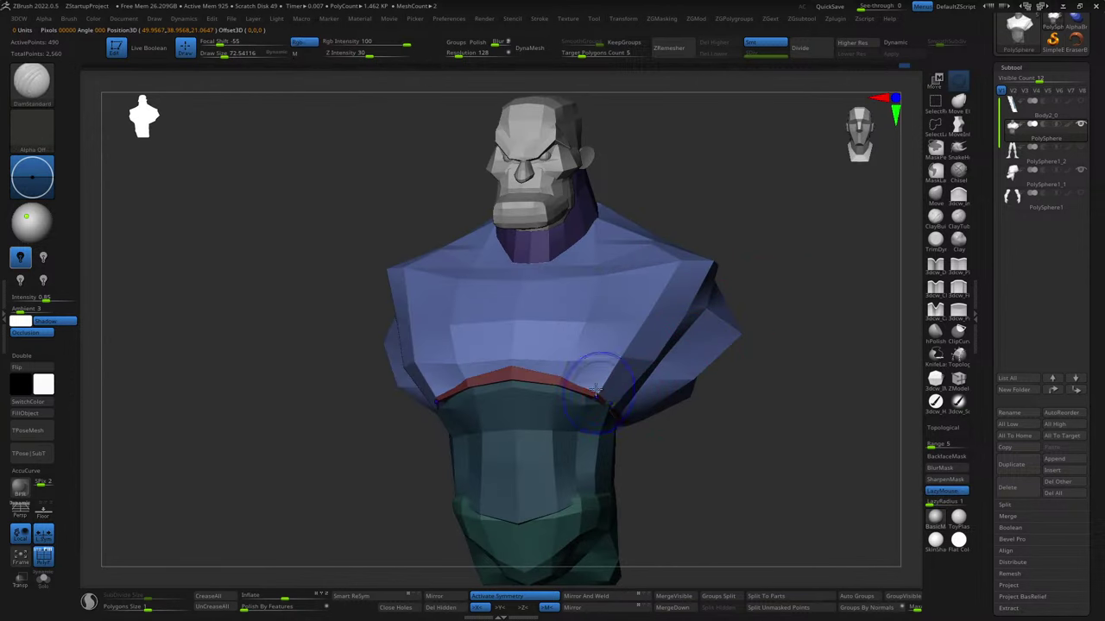
pyautogui.press('shift')
pyautogui.keyDown('shift'); pyautogui.moveTo(744, 405); pyautogui.dragTo(757, 414); pyautogui.keyUp('shift')
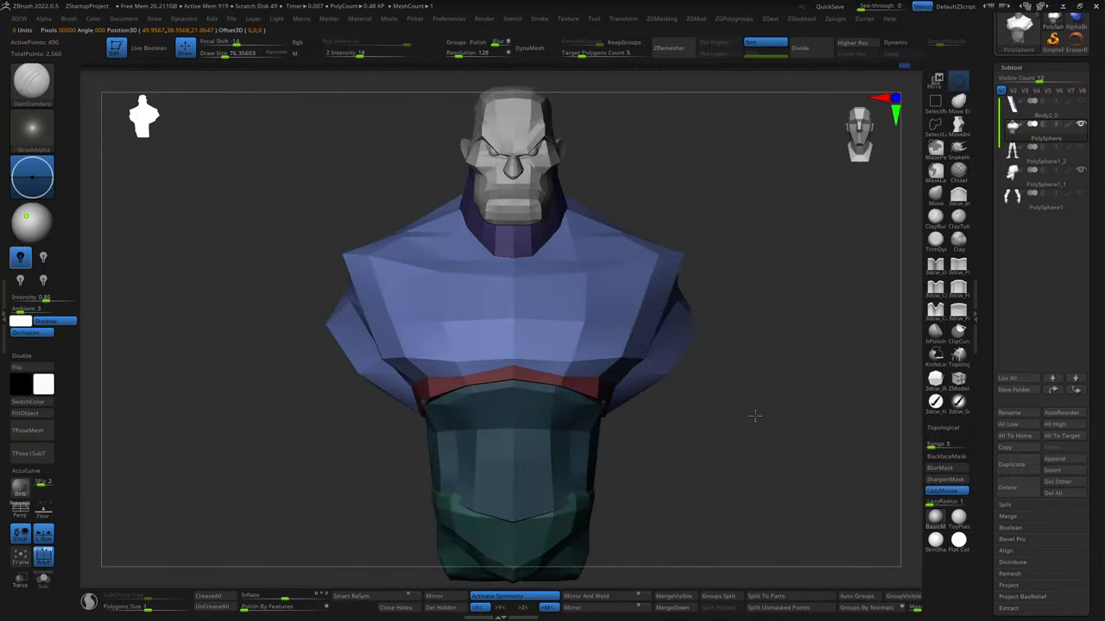
pyautogui.moveTo(633, 399)
pyautogui.mouseDown()
pyautogui.moveTo(608, 407)
pyautogui.moveTo(647, 406)
pyautogui.mouseUp()
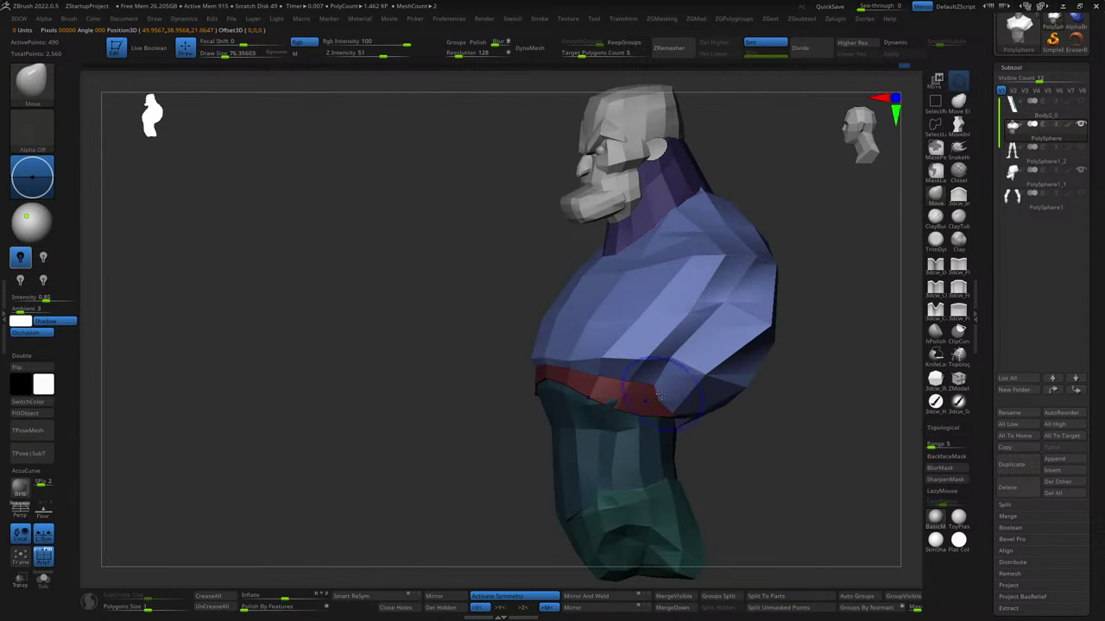
pyautogui.press('shift')
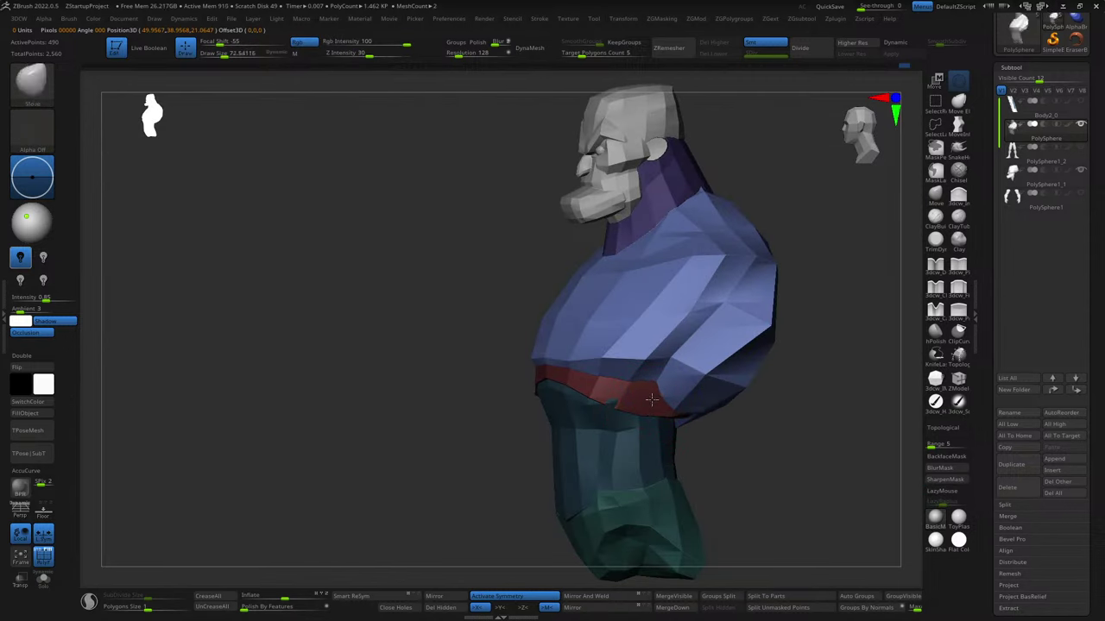
pyautogui.press('shift')
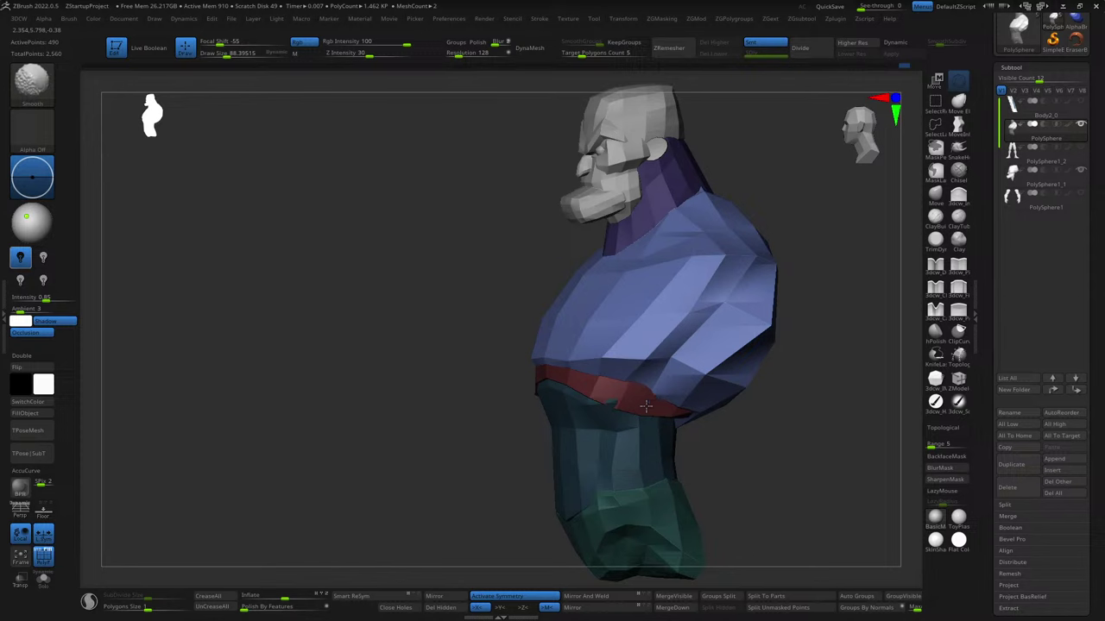
pyautogui.moveTo(732, 413); pyautogui.dragTo(696, 422, button='right')
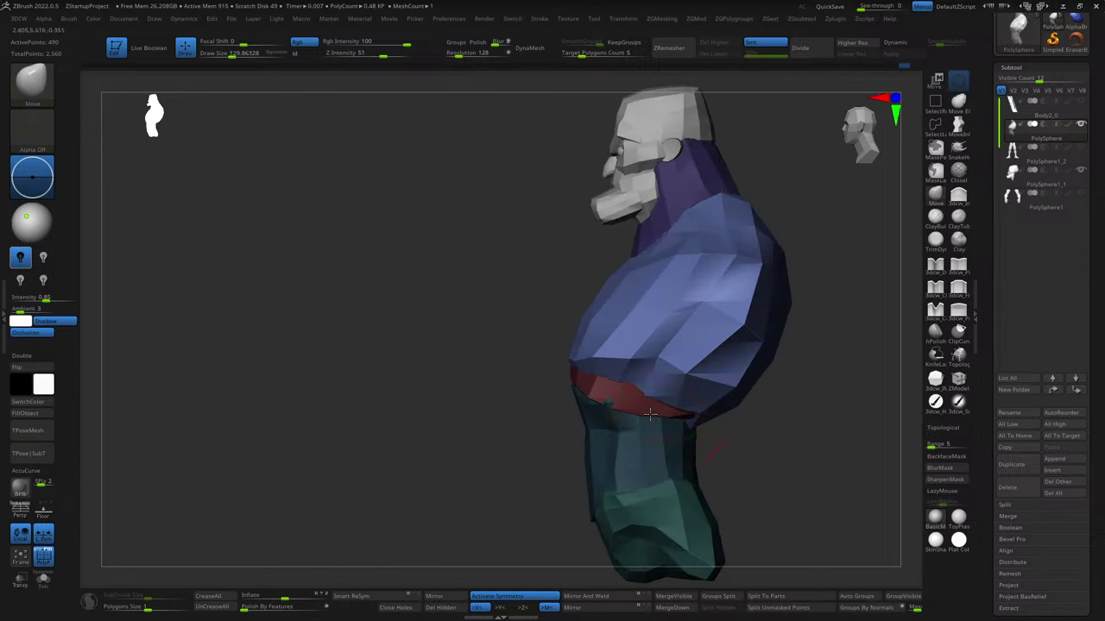
# - Enlarge the brush to about 156 and turn the model to a side profile
pyautogui.moveTo(760, 398)
pyautogui.mouseDown(button='right')
pyautogui.moveTo(700, 400)
pyautogui.moveTo(803, 411)
pyautogui.mouseUp(button='right')
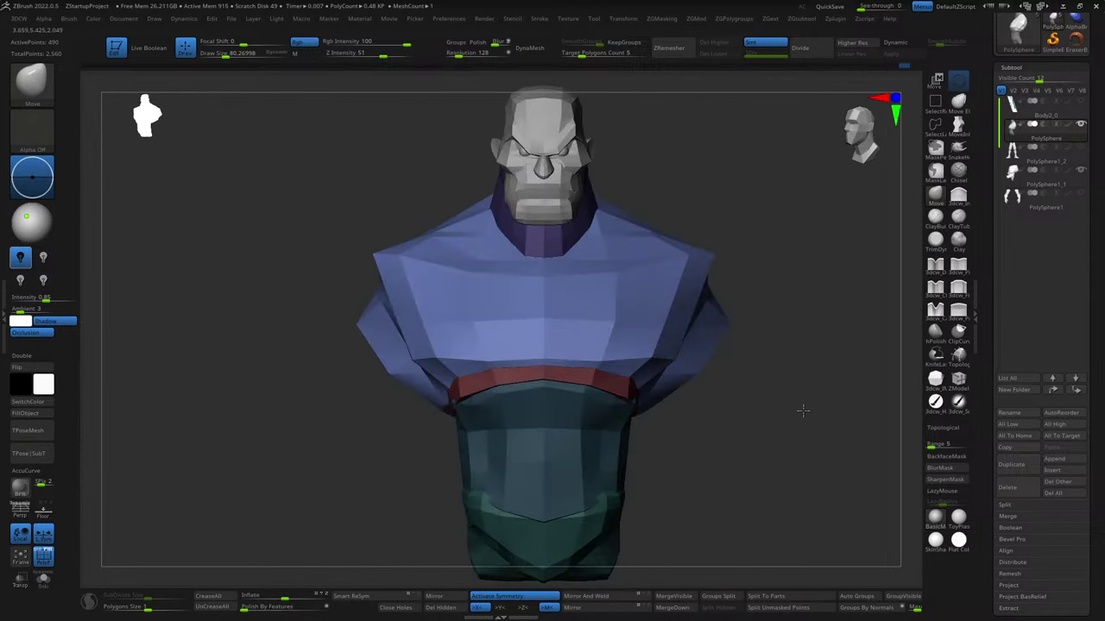
pyautogui.moveTo(604, 366); pyautogui.dragTo(676, 349)
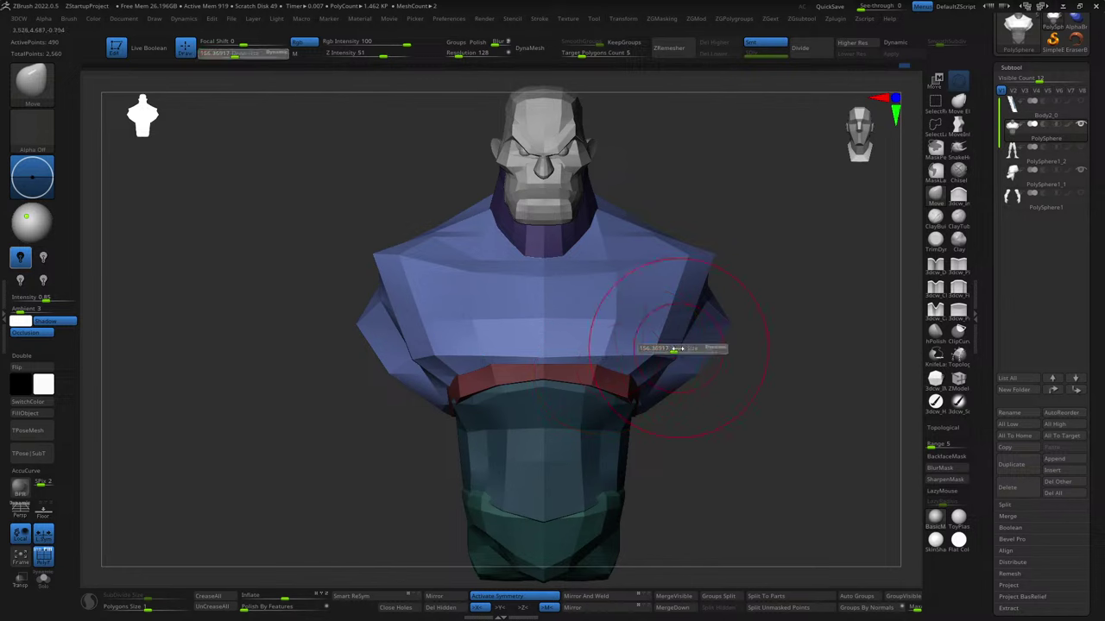
pyautogui.moveTo(755, 373); pyautogui.dragTo(666, 358, button='right')
pyautogui.moveTo(678, 420)
pyautogui.mouseDown(button='right')
pyautogui.moveTo(728, 439)
pyautogui.moveTo(714, 429)
pyautogui.mouseUp(button='right')
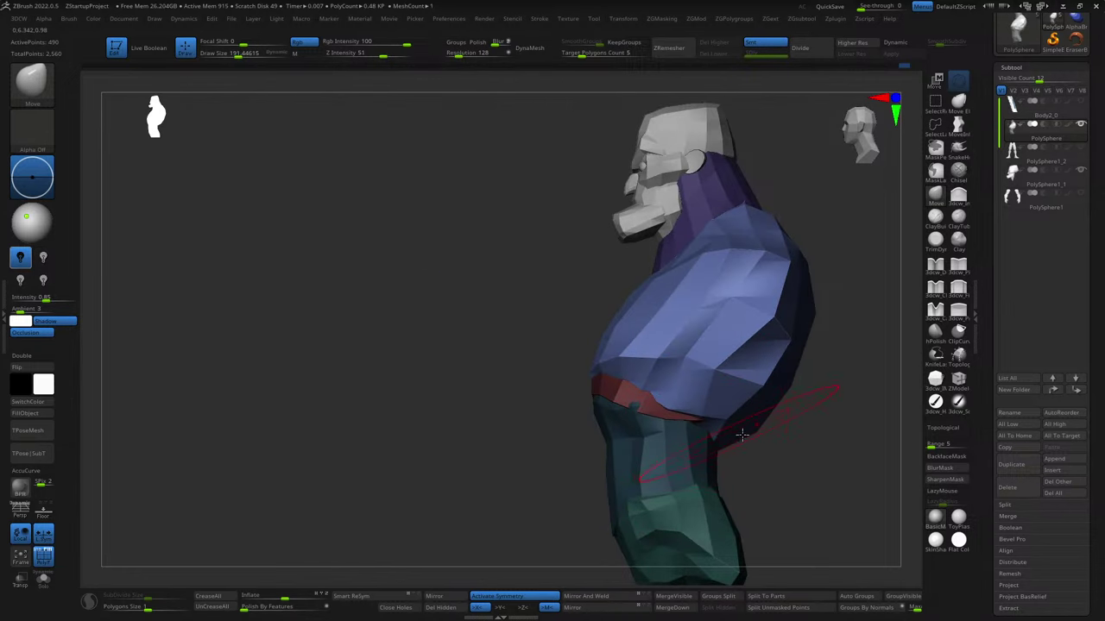
# - Place the transform pivot at the belt, soften the back contour, and decline Dynamic Subdiv
pyautogui.press('w')
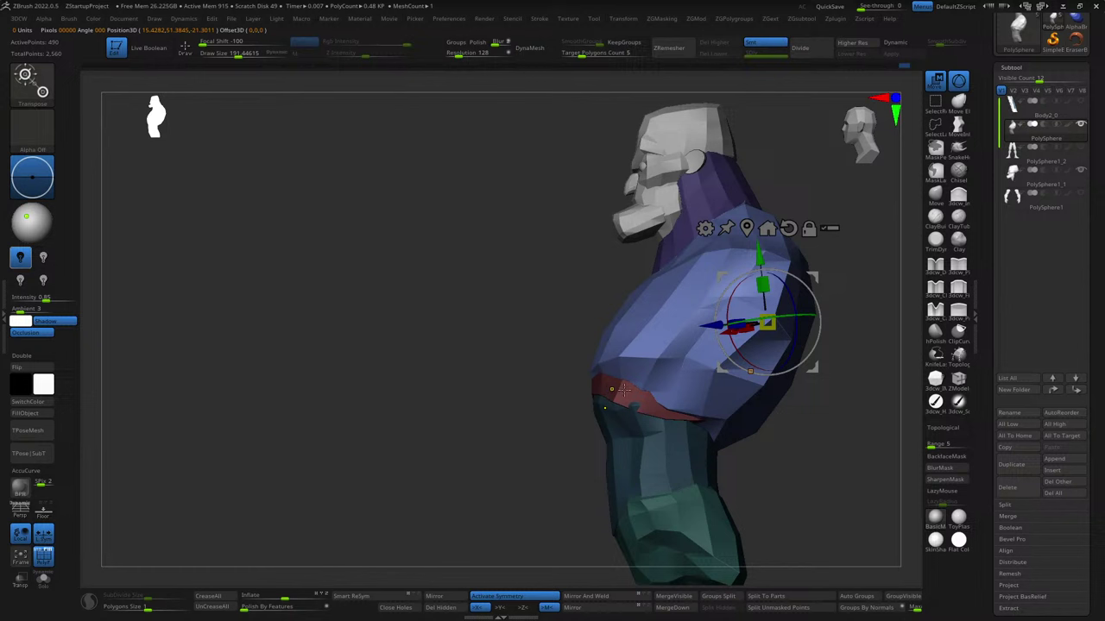
pyautogui.keyDown('ctrl'); pyautogui.click(623, 390); pyautogui.keyUp('ctrl')
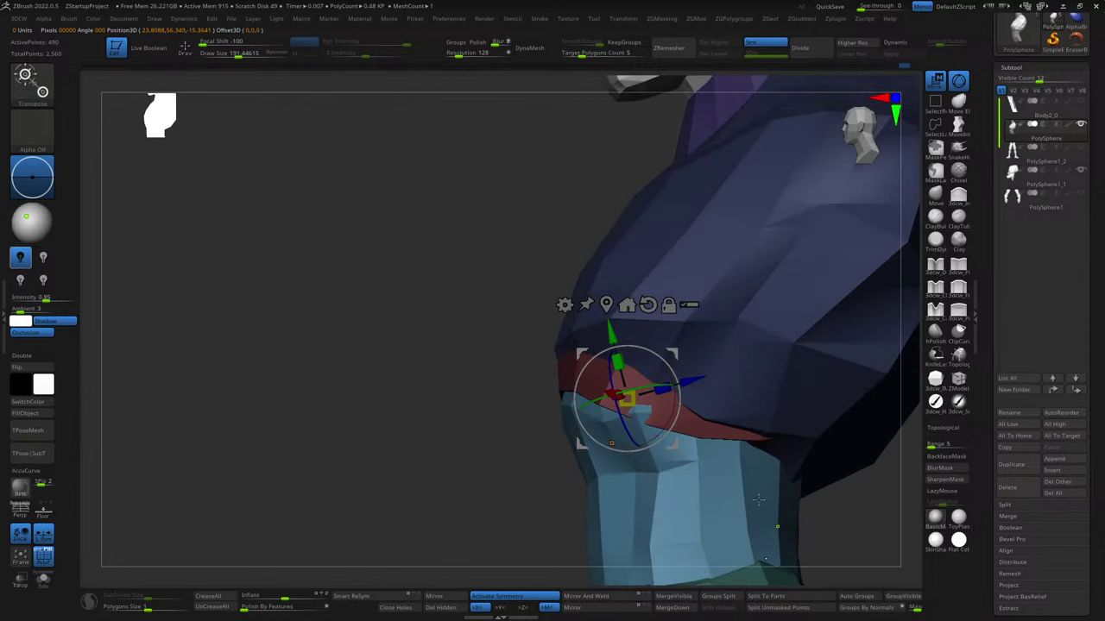
pyautogui.moveTo(808, 367); pyautogui.dragTo(795, 409)
pyautogui.press('q')
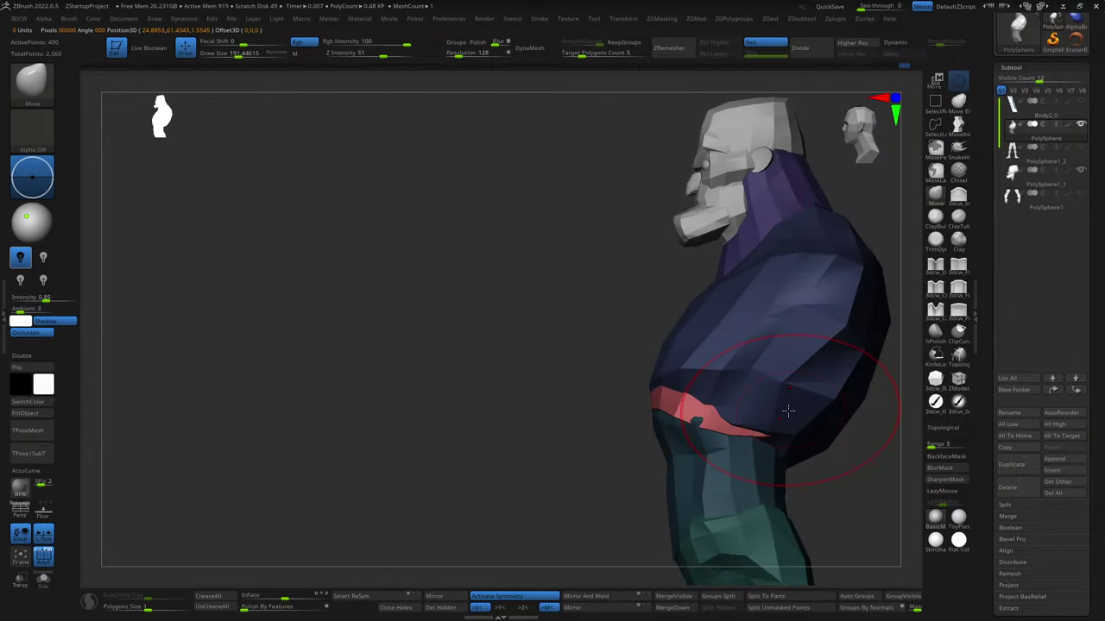
pyautogui.moveTo(781, 438); pyautogui.dragTo(827, 425, button='right')
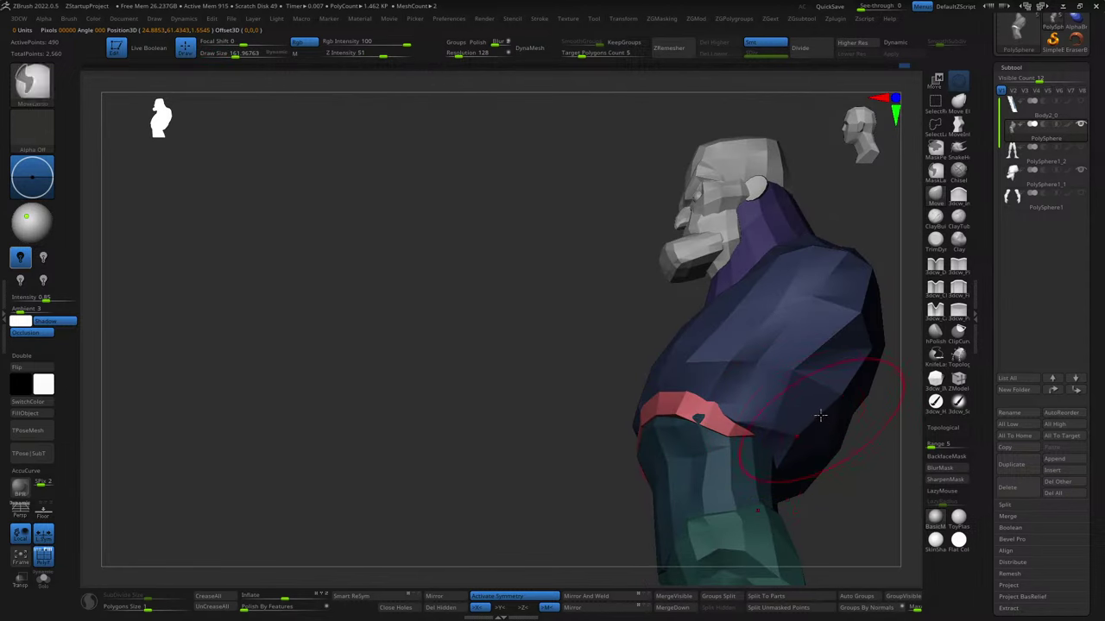
pyautogui.press('d')
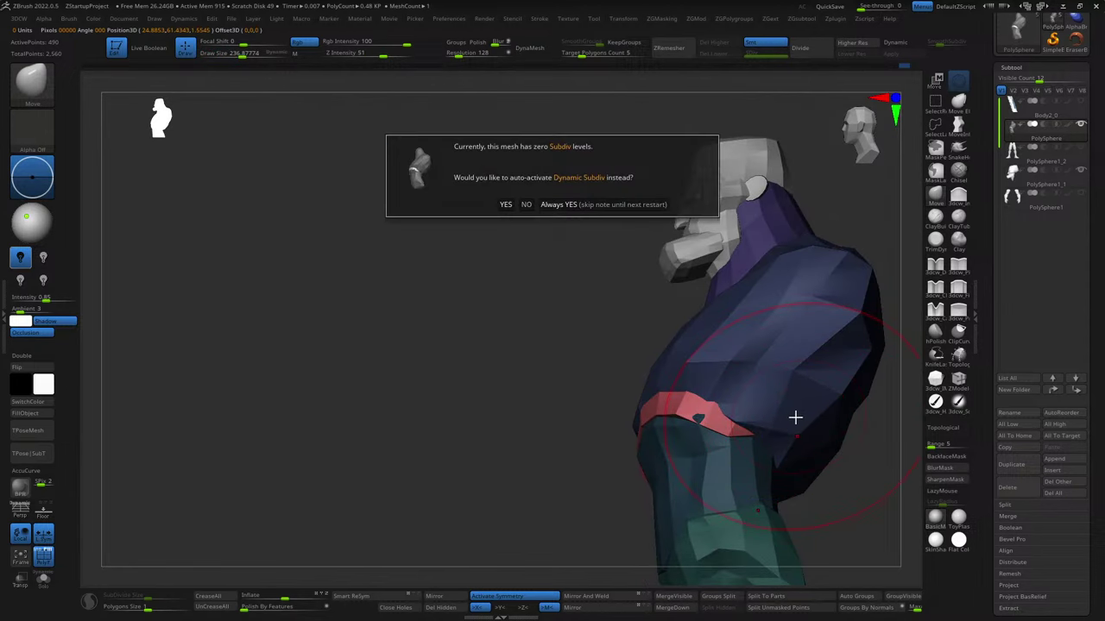
pyautogui.click(526, 205)
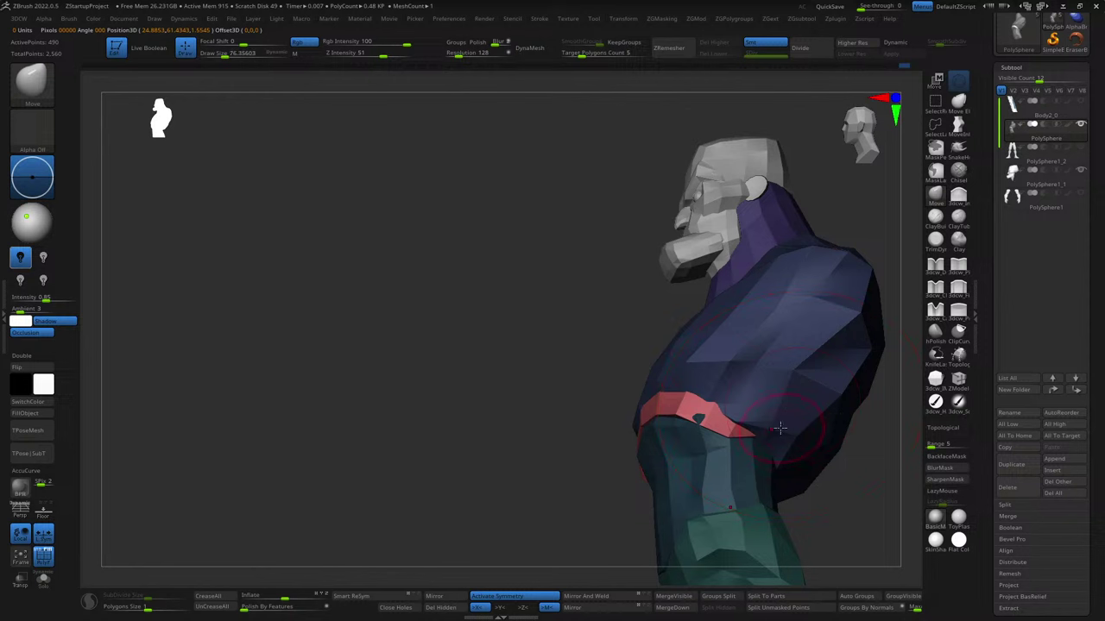
pyautogui.moveTo(797, 422)
pyautogui.mouseDown(button='right')
pyautogui.moveTo(778, 436)
pyautogui.moveTo(816, 436)
pyautogui.moveTo(799, 412)
pyautogui.moveTo(866, 454)
pyautogui.moveTo(771, 390)
pyautogui.moveTo(817, 429)
pyautogui.moveTo(809, 406)
pyautogui.moveTo(804, 440)
pyautogui.mouseUp(button='right')
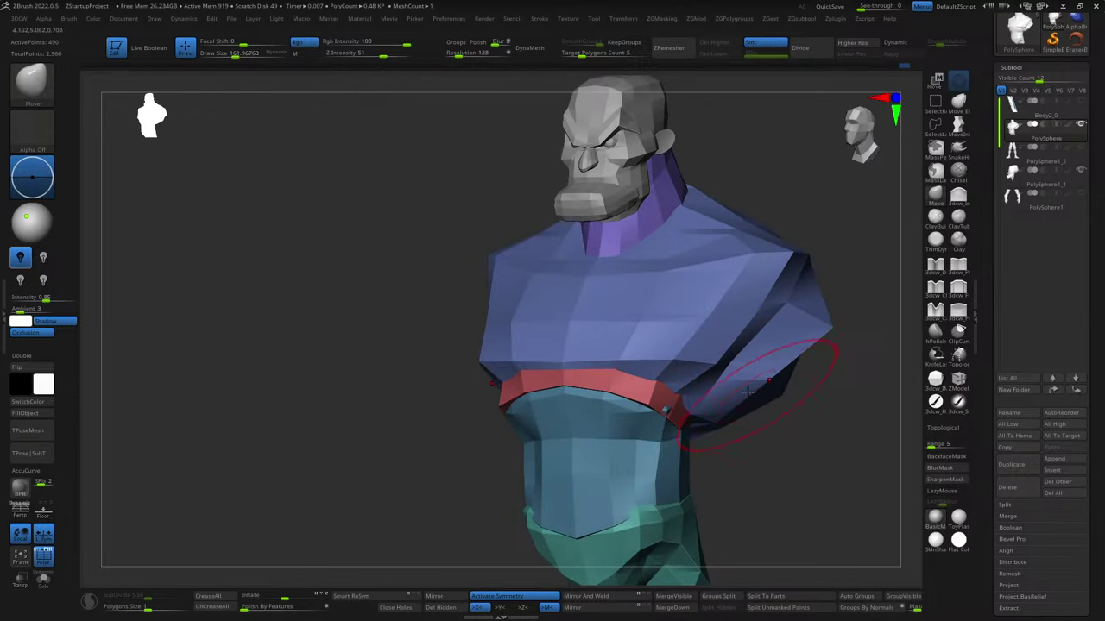
# - Bring the transform gizmo to the shoulder and reset its orientation to face the screen
pyautogui.press('w')
pyautogui.press('w')
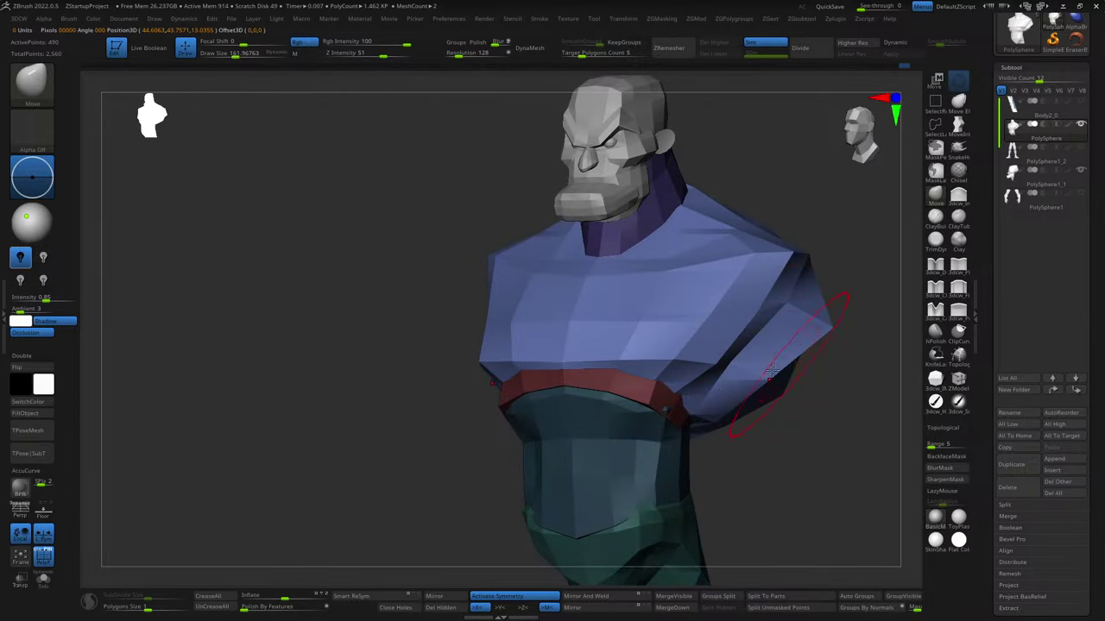
pyautogui.moveTo(693, 406)
pyautogui.mouseDown(button='right')
pyautogui.moveTo(780, 444)
pyautogui.moveTo(764, 388)
pyautogui.moveTo(734, 390)
pyautogui.moveTo(801, 380)
pyautogui.moveTo(718, 403)
pyautogui.moveTo(782, 418)
pyautogui.moveTo(709, 418)
pyautogui.mouseUp(button='right')
pyautogui.press('w')
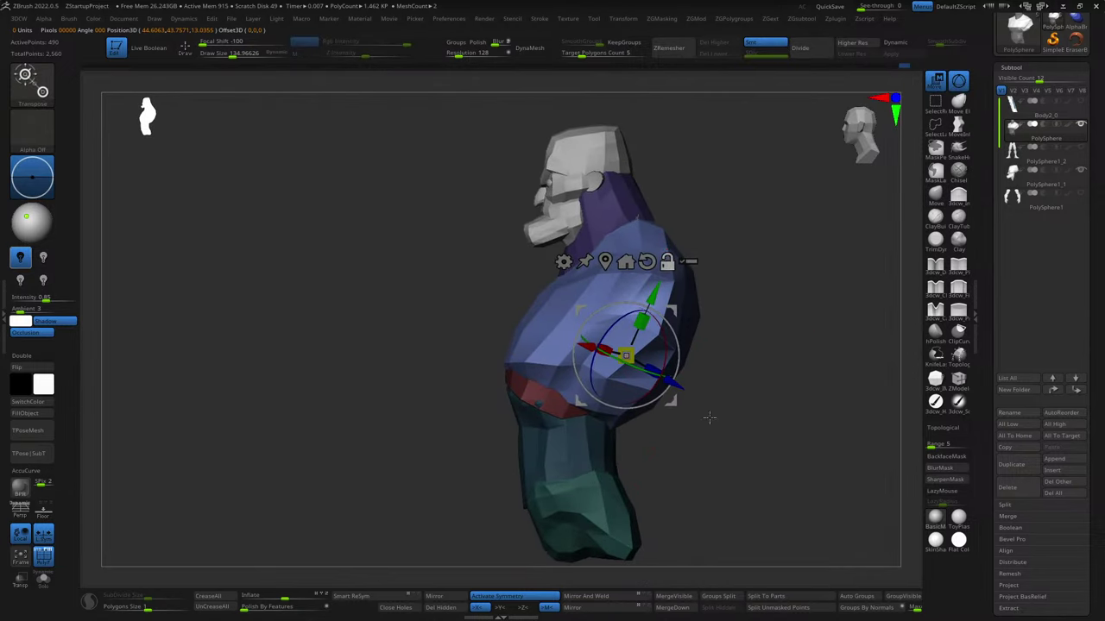
pyautogui.click(667, 262)
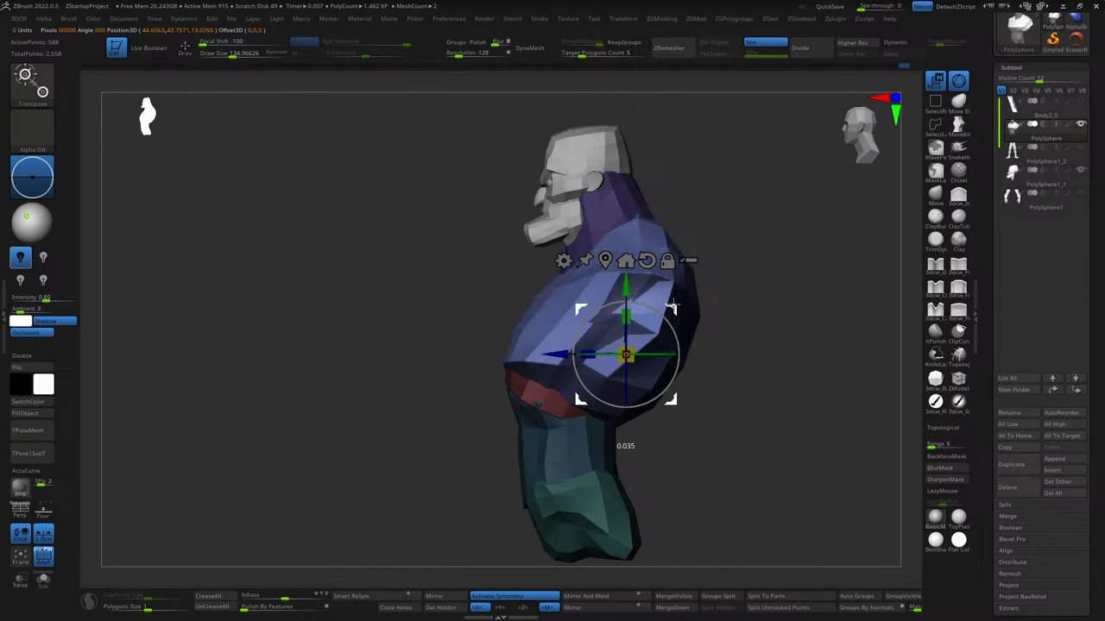
pyautogui.press('q')
pyautogui.press('s')
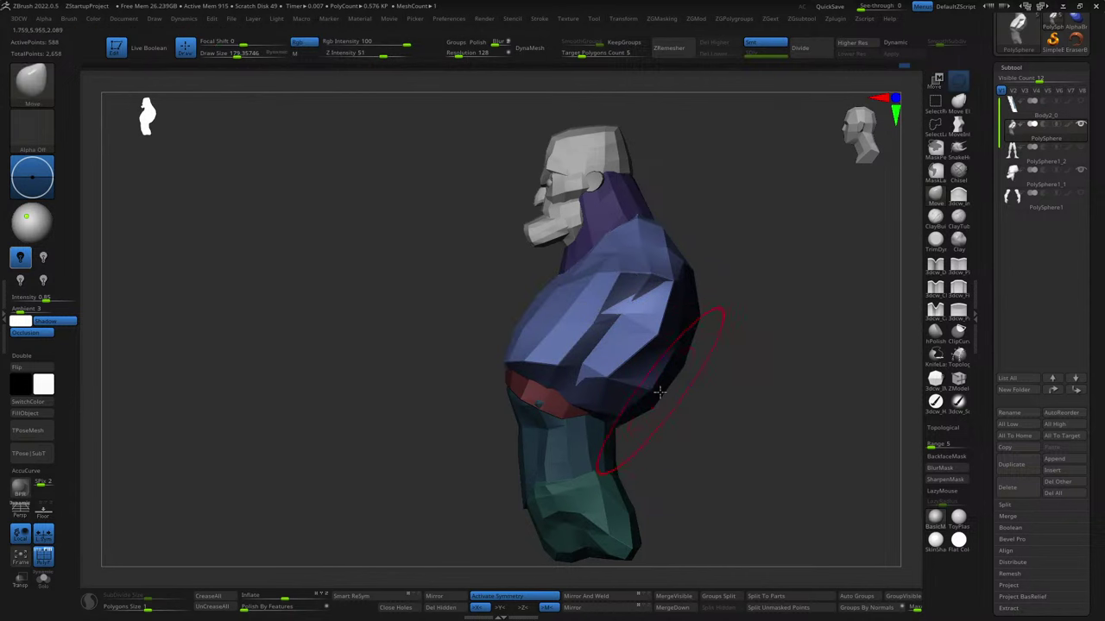
# - Smooth the faceted back of the torso and check it from front and three-quarter views
pyautogui.keyDown('shift'); pyautogui.moveTo(659, 393); pyautogui.dragTo(673, 284); pyautogui.keyUp('shift')
pyautogui.hotkey('ctrl', 'z')
pyautogui.keyDown('shift'); pyautogui.moveTo(681, 370); pyautogui.dragTo(684, 300); pyautogui.keyUp('shift')
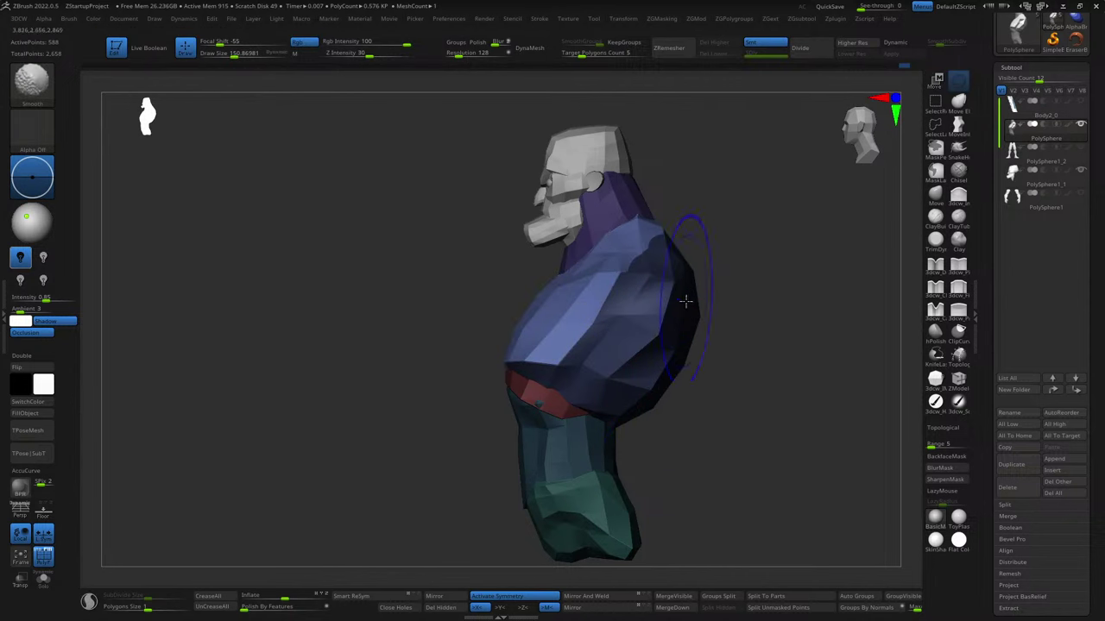
pyautogui.moveTo(656, 213)
pyautogui.keyDown('shift'); pyautogui.mouseDown()
pyautogui.moveTo(701, 256)
pyautogui.moveTo(660, 276)
pyautogui.mouseUp(); pyautogui.keyUp('shift')
pyautogui.keyDown('shift'); pyautogui.moveTo(767, 242); pyautogui.dragTo(646, 278); pyautogui.keyUp('shift')
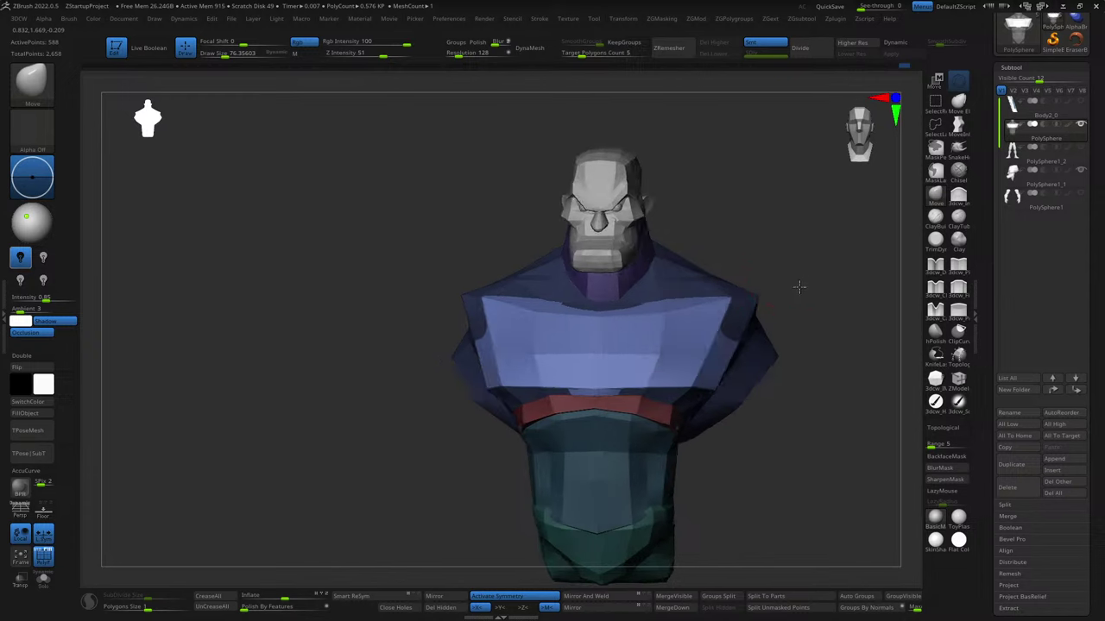
pyautogui.moveTo(799, 284); pyautogui.dragTo(660, 281)
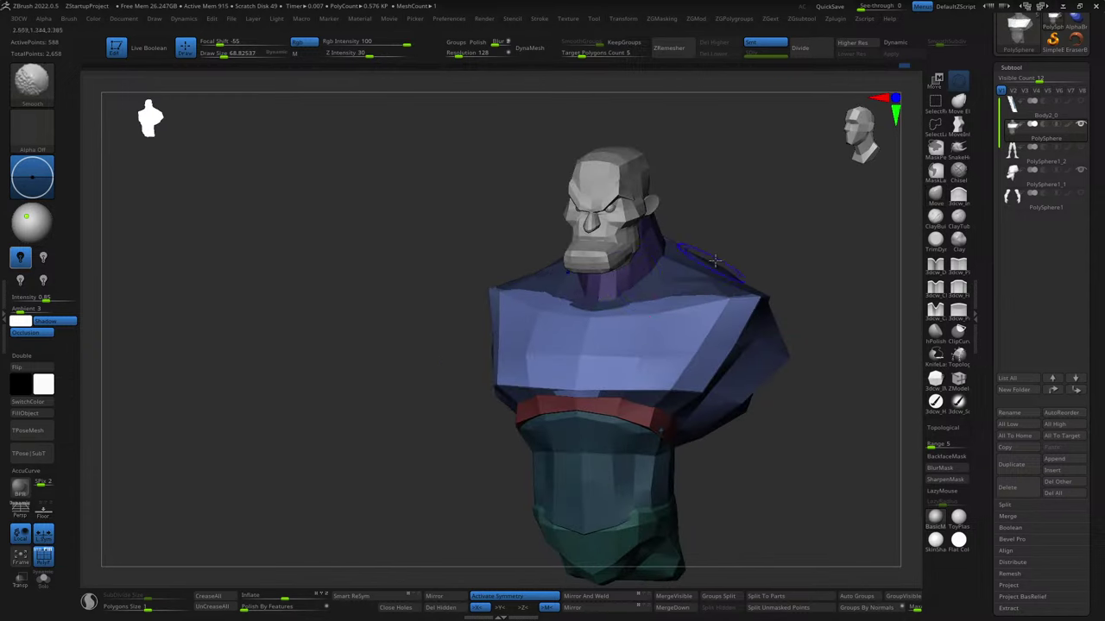
pyautogui.press('w')
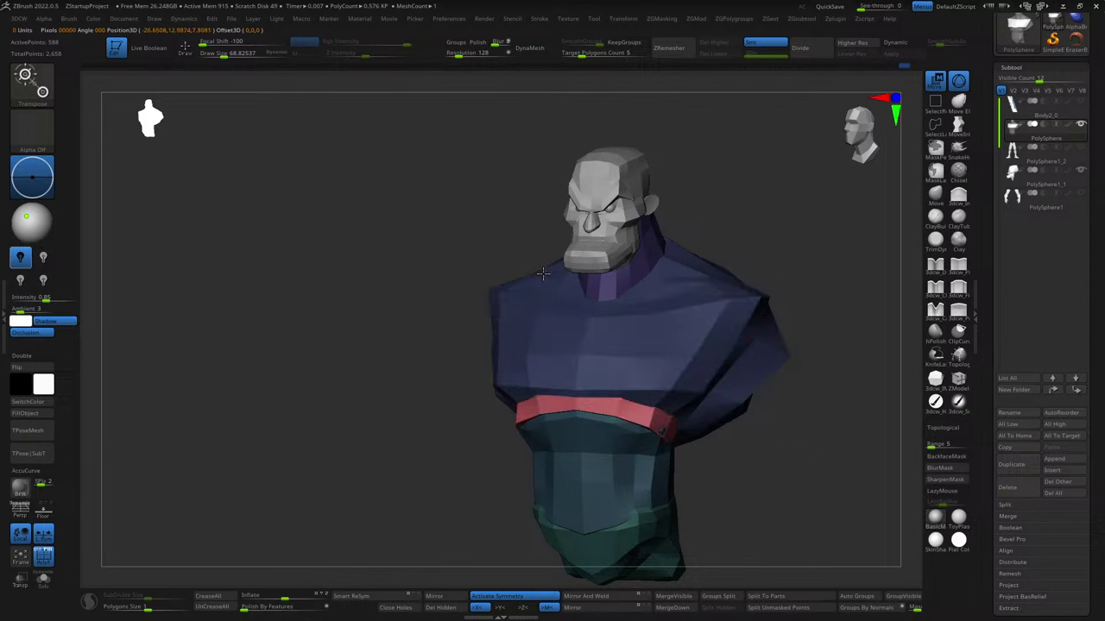
pyautogui.press('q')
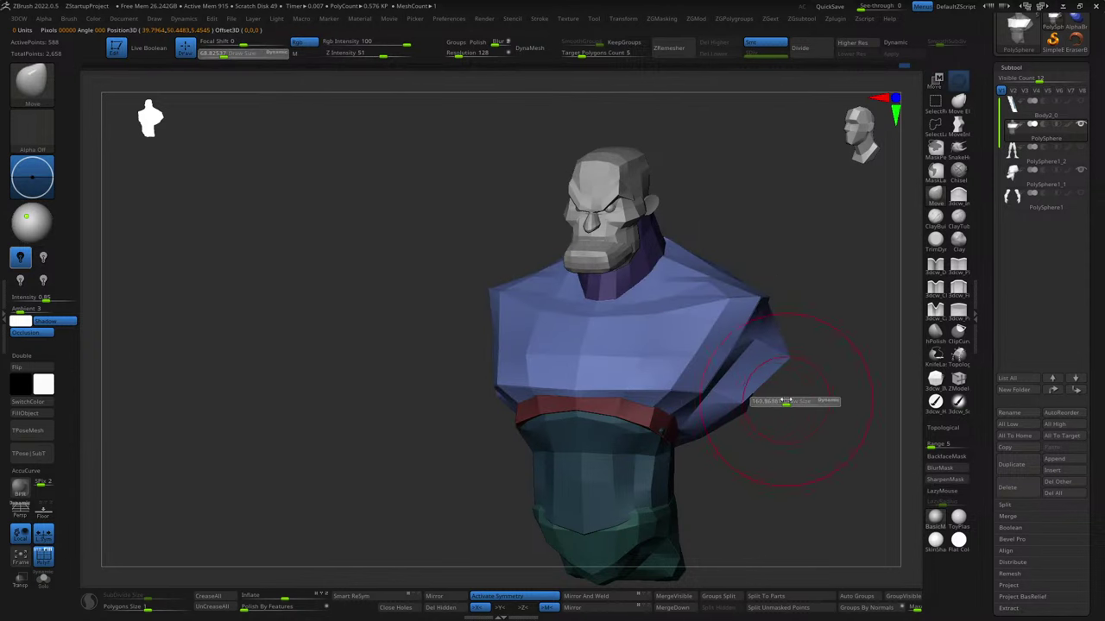
pyautogui.keyDown('shift'); pyautogui.moveTo(783, 401); pyautogui.dragTo(838, 412); pyautogui.keyUp('shift')
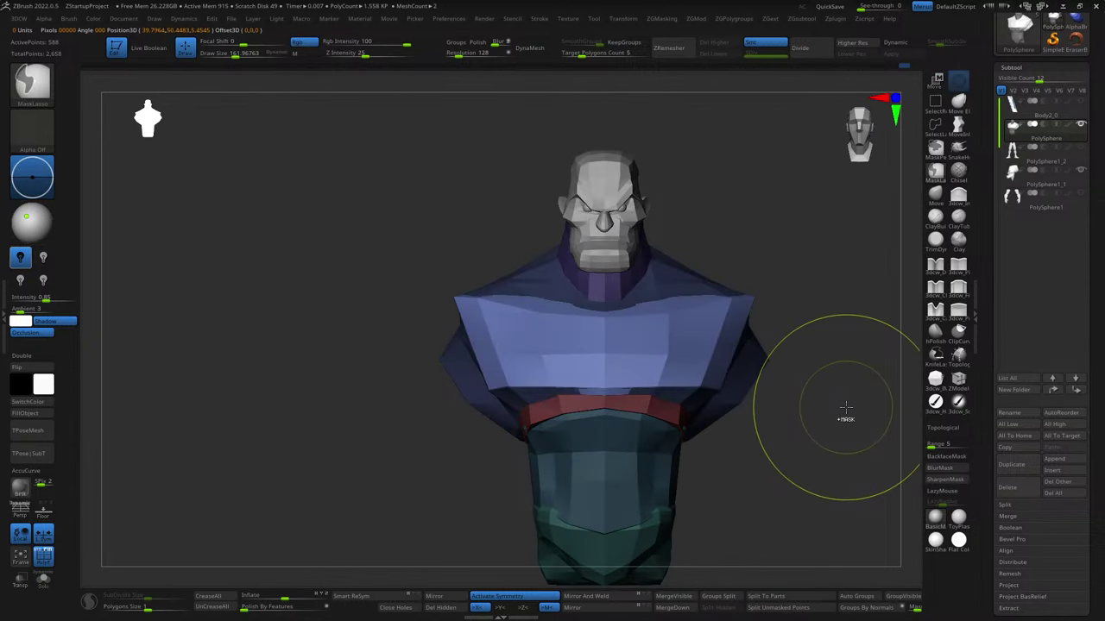
# - Make the masked chest its own polygroup, clear the mask, and inspect its right side
pyautogui.hotkey('ctrl', 'w')
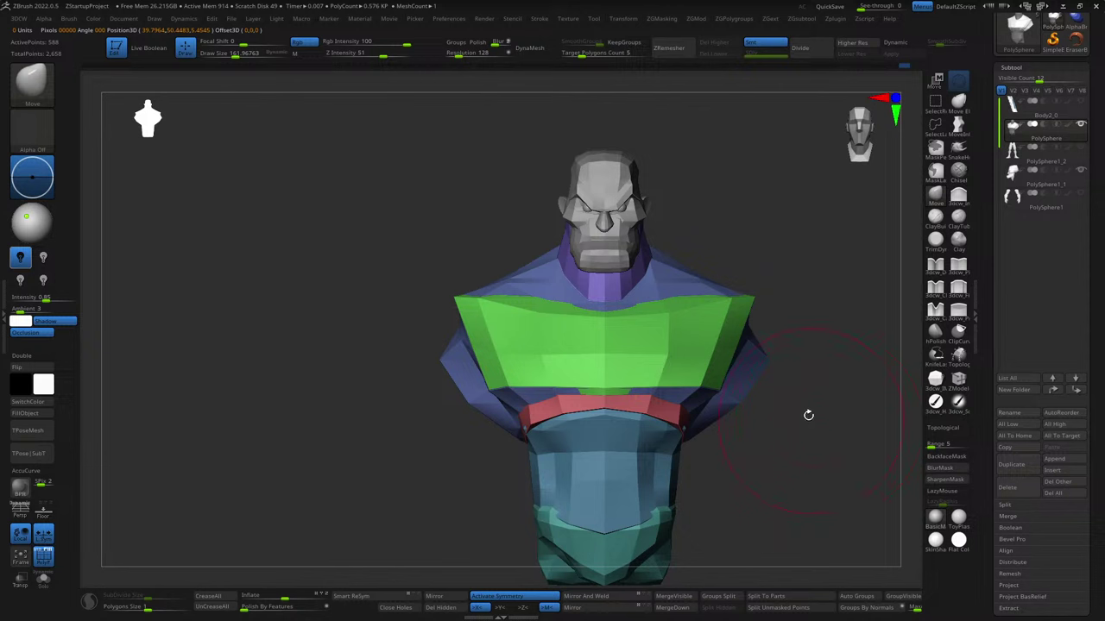
pyautogui.press('w')
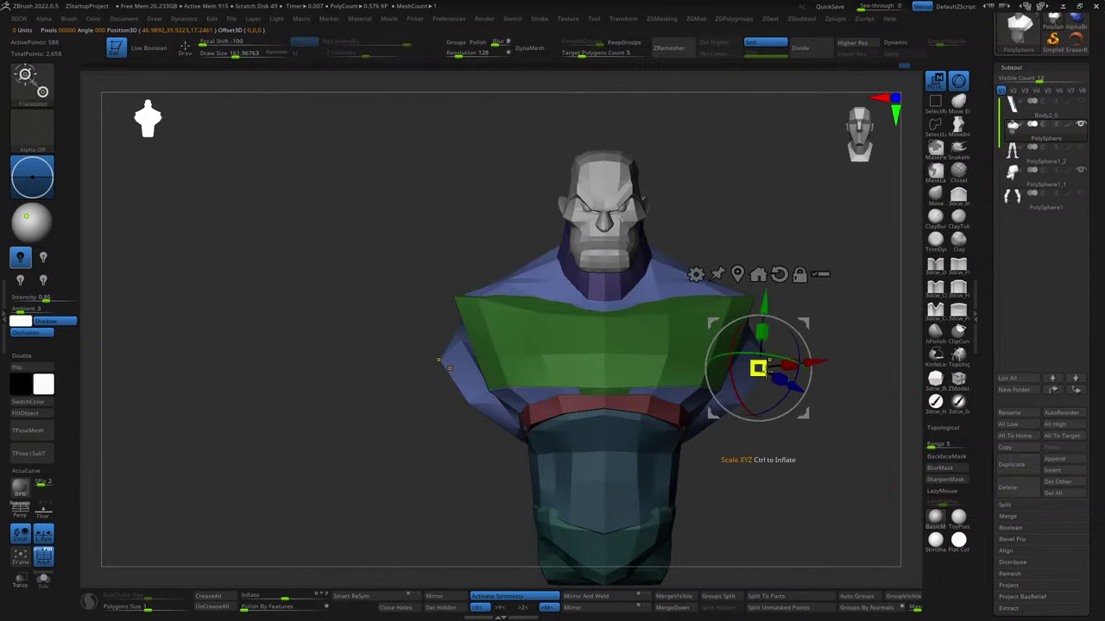
pyautogui.press('q')
pyautogui.moveTo(825, 425); pyautogui.dragTo(742, 431)
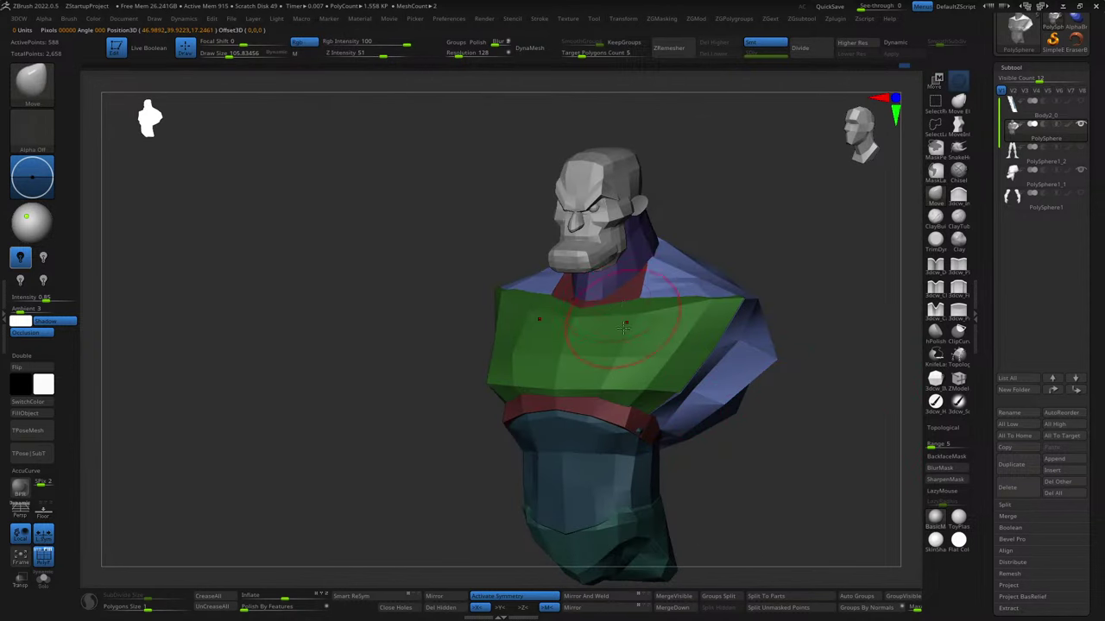
pyautogui.moveTo(668, 416); pyautogui.dragTo(713, 410, button='right')
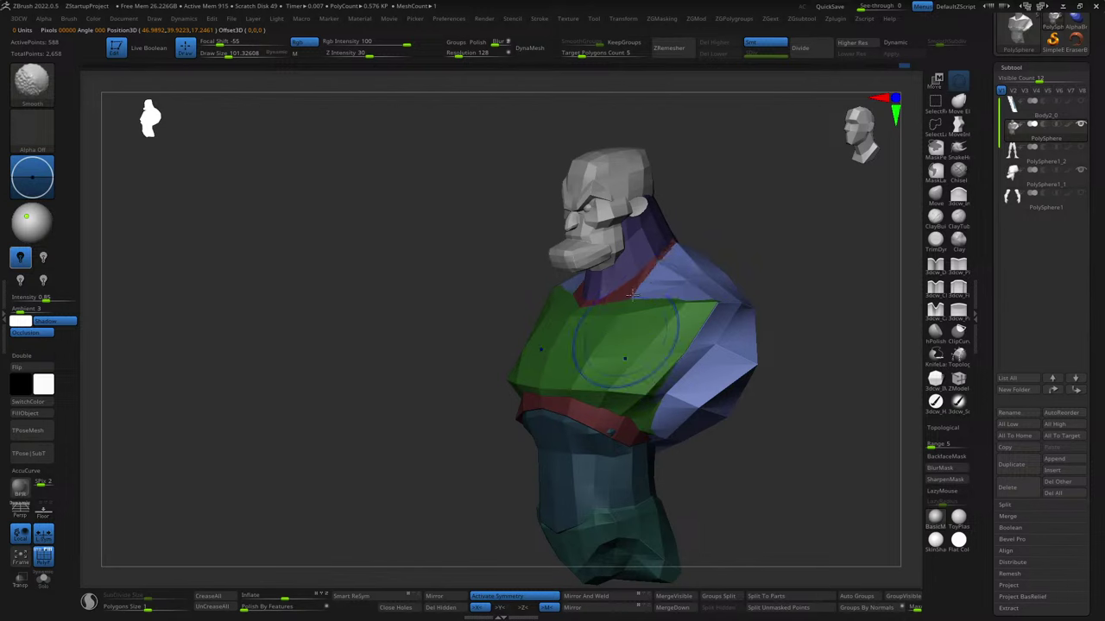
pyautogui.keyDown('shift'); pyautogui.moveTo(632, 294); pyautogui.dragTo(661, 321, button='right'); pyautogui.keyUp('shift')
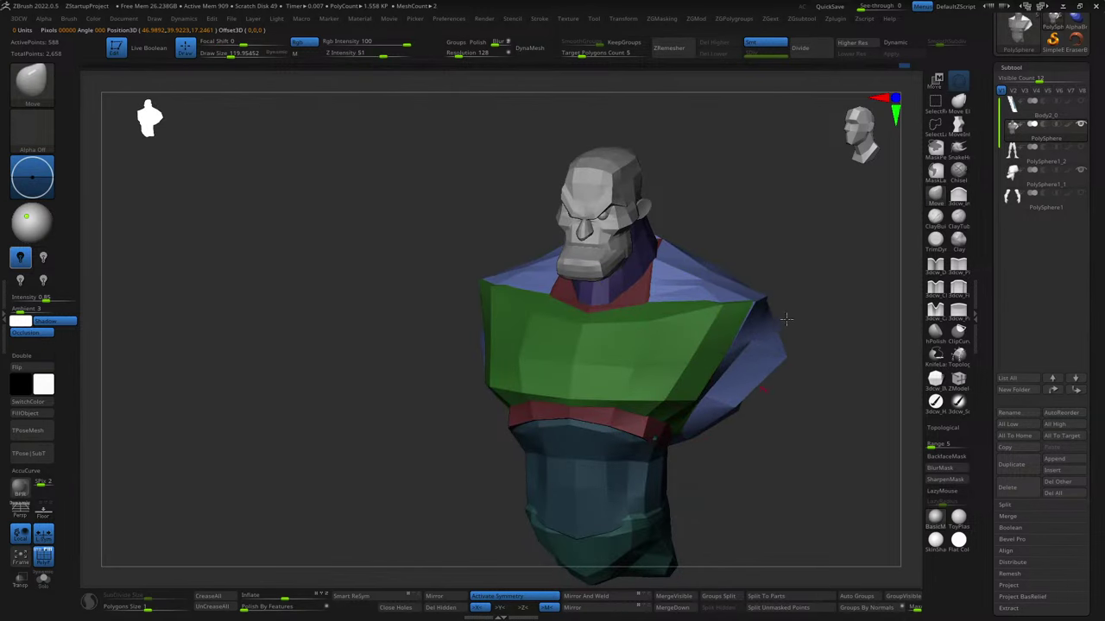
pyautogui.moveTo(830, 309)
pyautogui.keyDown('shift'); pyautogui.mouseDown(button='right')
pyautogui.moveTo(772, 333)
pyautogui.moveTo(789, 345)
pyautogui.mouseUp(button='right'); pyautogui.keyUp('shift')
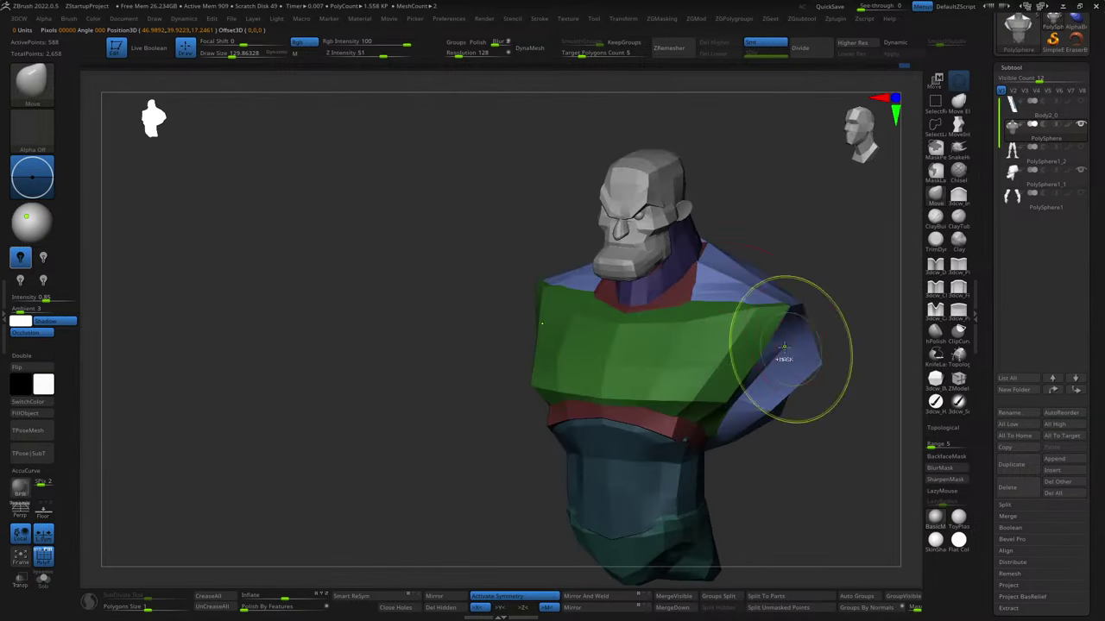
pyautogui.moveTo(719, 345)
pyautogui.mouseDown(button='right')
pyautogui.moveTo(686, 377)
pyautogui.moveTo(809, 481)
pyautogui.moveTo(703, 341)
pyautogui.mouseUp(button='right')
pyautogui.press('shift')
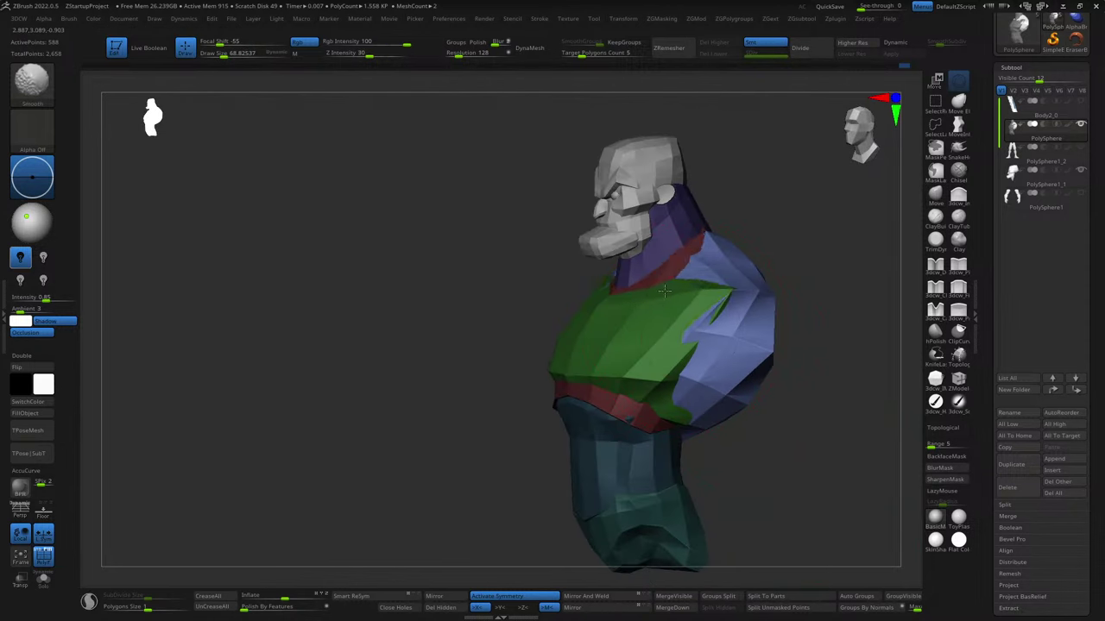
pyautogui.moveTo(664, 292)
pyautogui.mouseDown(button='right')
pyautogui.moveTo(852, 181)
pyautogui.moveTo(794, 274)
pyautogui.moveTo(749, 299)
pyautogui.moveTo(829, 291)
pyautogui.moveTo(713, 273)
pyautogui.moveTo(653, 326)
pyautogui.mouseUp(button='right')
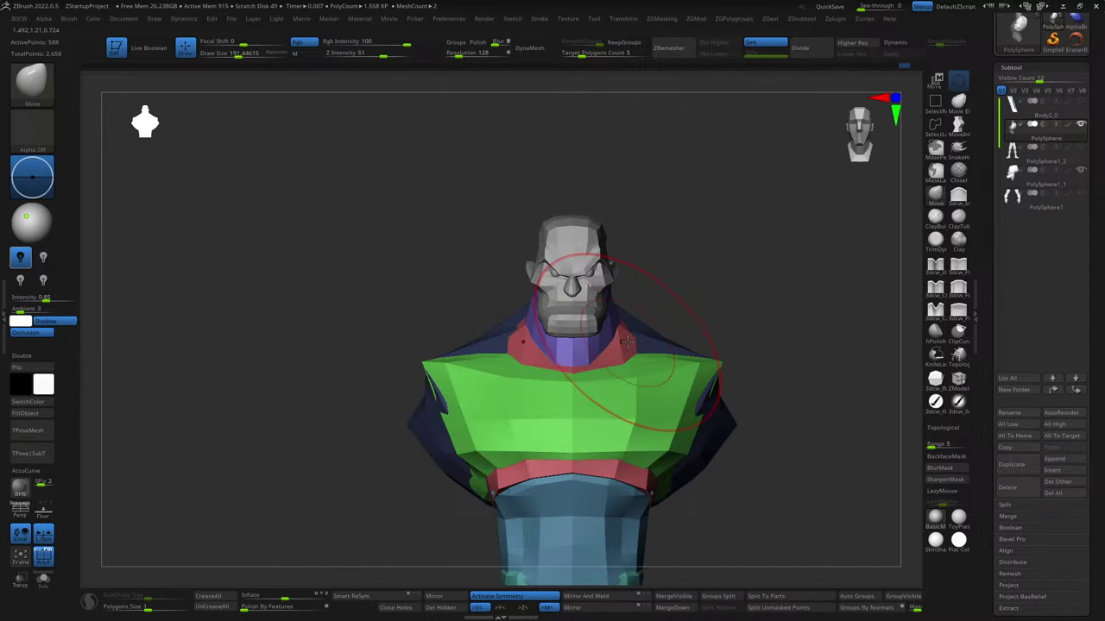
# - Position the transform gizmo on the neck and lower torso, checking the bust front and back
pyautogui.press('w')
pyautogui.click(623, 345)
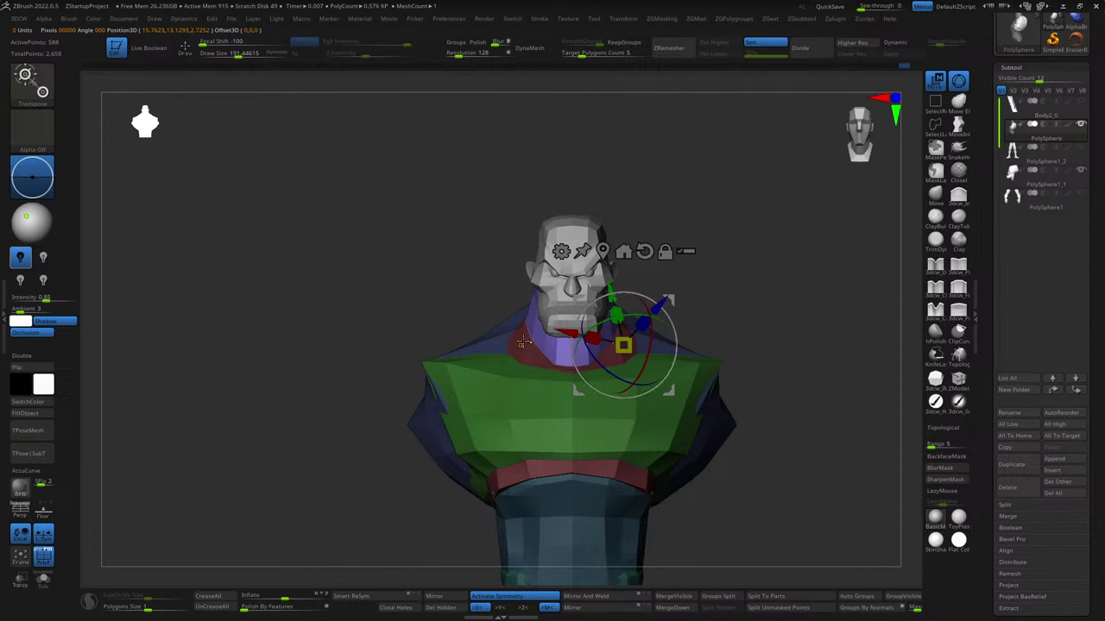
pyautogui.click(523, 343)
pyautogui.click(625, 479)
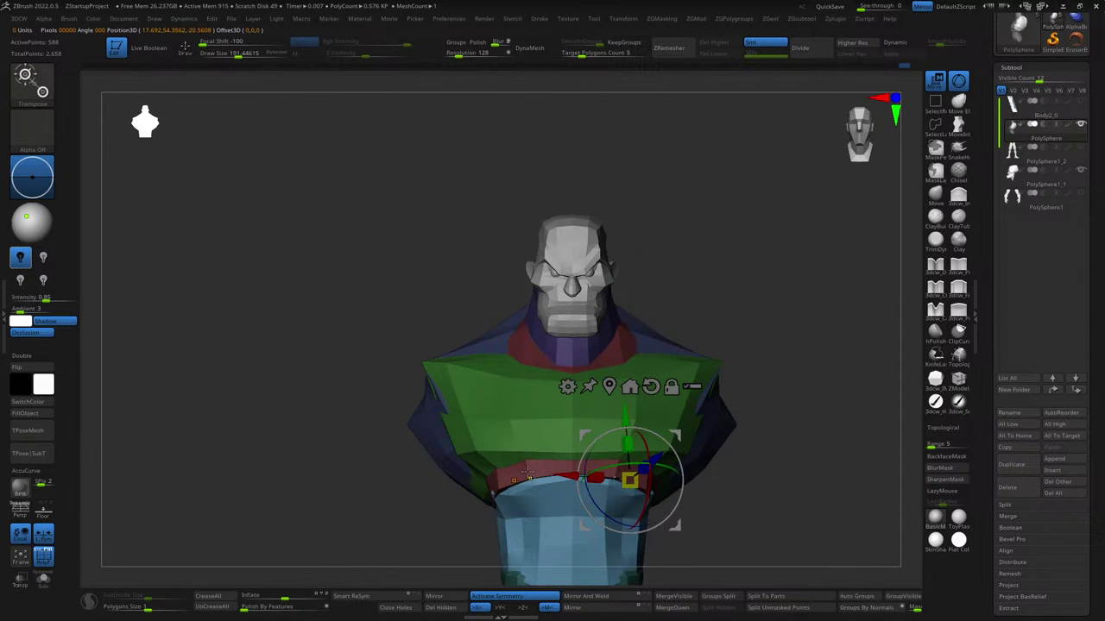
pyautogui.press('q')
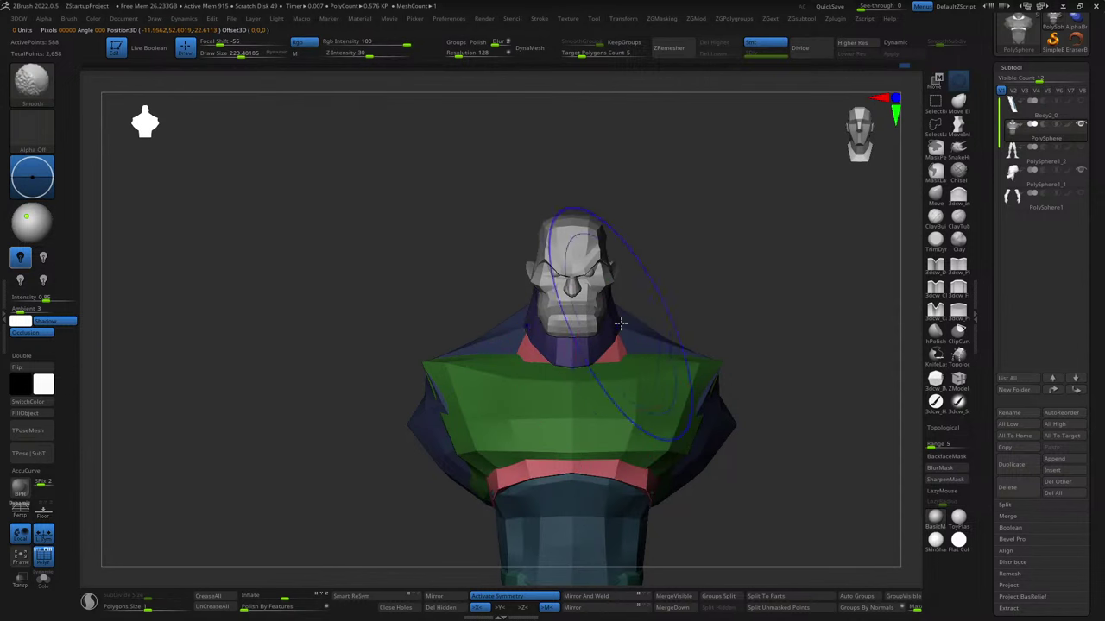
pyautogui.moveTo(620, 324); pyautogui.dragTo(641, 328, button='right')
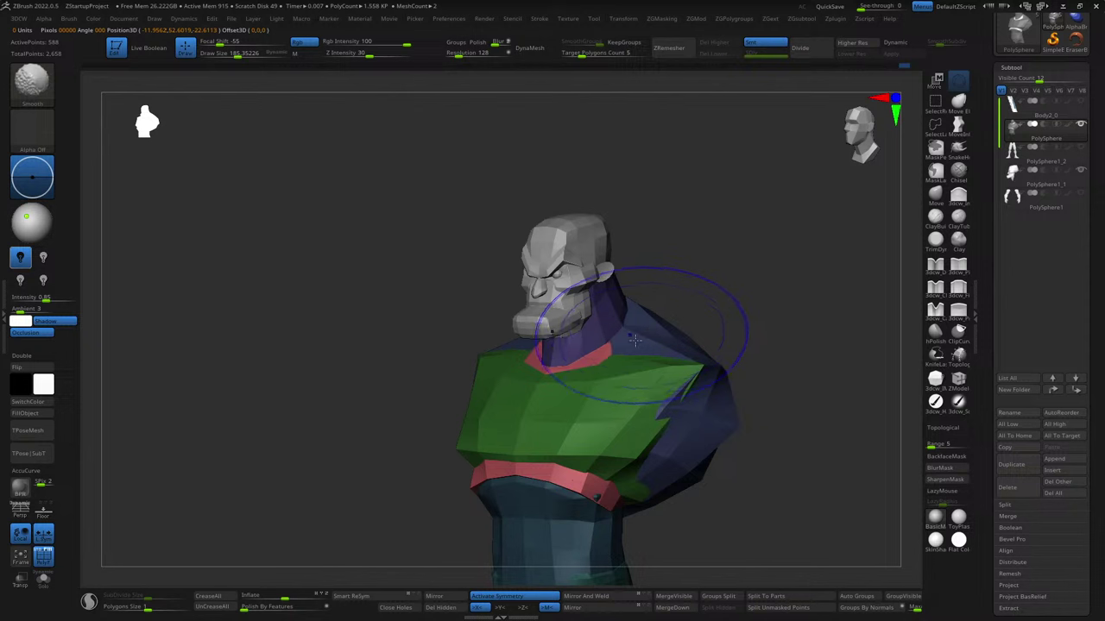
pyautogui.keyDown('shift'); pyautogui.moveTo(751, 308); pyautogui.dragTo(768, 313, button='right'); pyautogui.keyUp('shift')
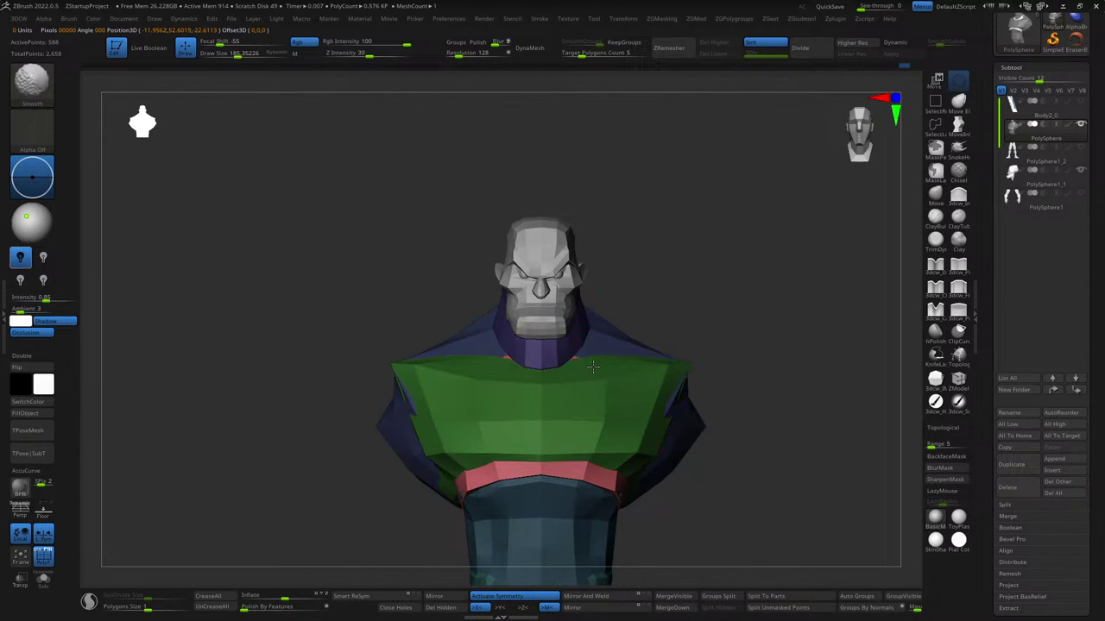
pyautogui.moveTo(498, 376); pyautogui.dragTo(687, 286, button='right')
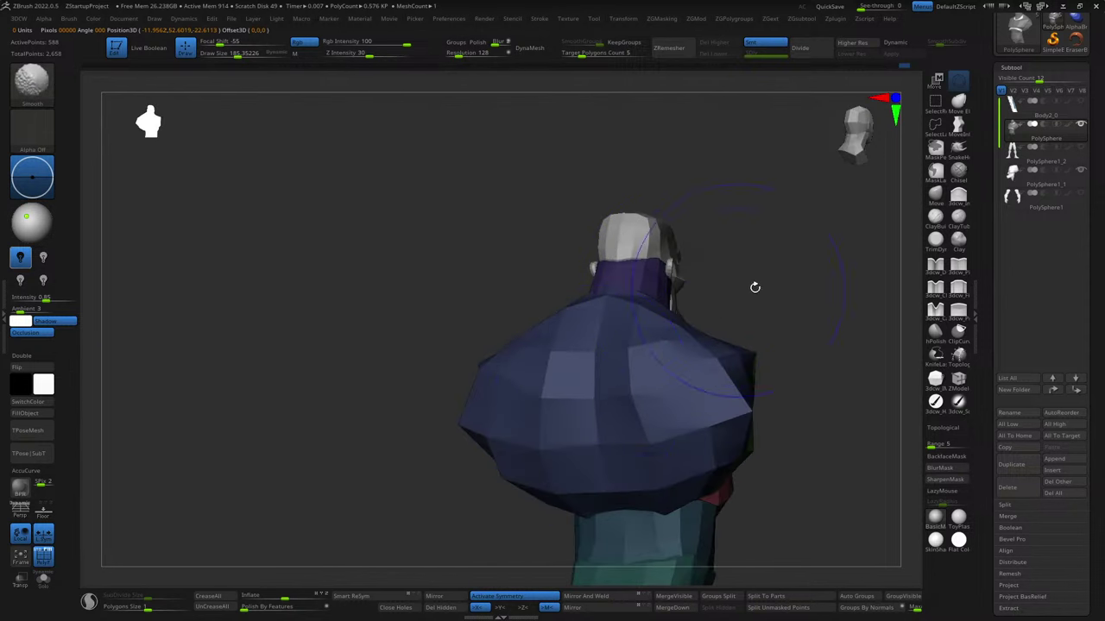
pyautogui.moveTo(754, 287)
pyautogui.keyDown('shift'); pyautogui.mouseDown(button='right')
pyautogui.moveTo(772, 345)
pyautogui.moveTo(759, 328)
pyautogui.moveTo(713, 377)
pyautogui.mouseUp(button='right'); pyautogui.keyUp('shift')
pyautogui.press('w')
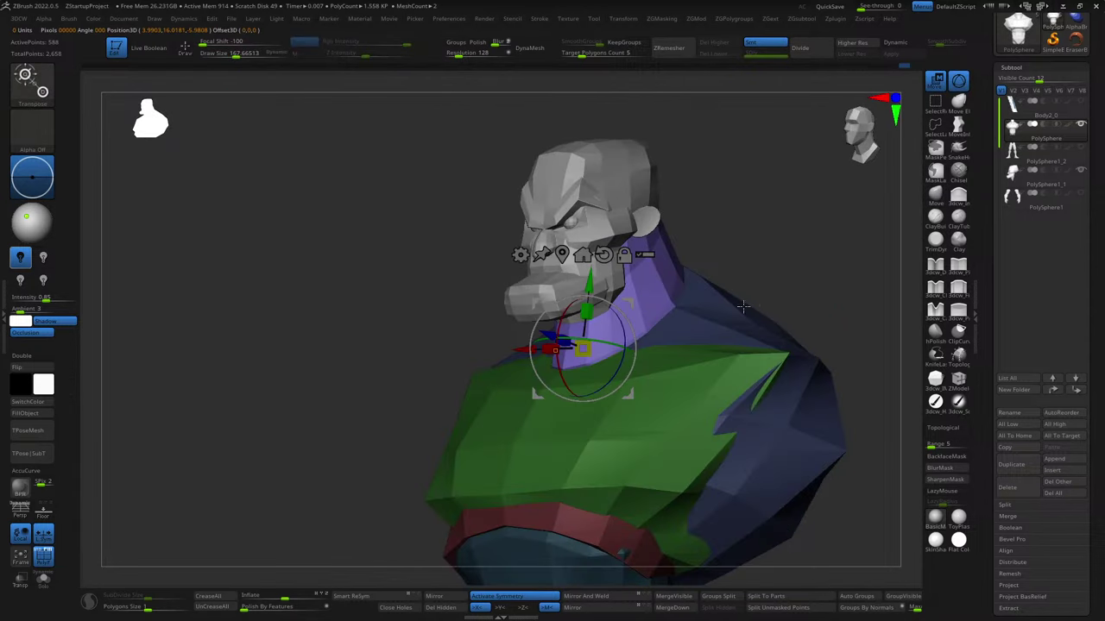
pyautogui.press('q')
pyautogui.moveTo(743, 305)
pyautogui.mouseDown(button='right')
pyautogui.moveTo(759, 296)
pyautogui.moveTo(623, 354)
pyautogui.mouseUp(button='right')
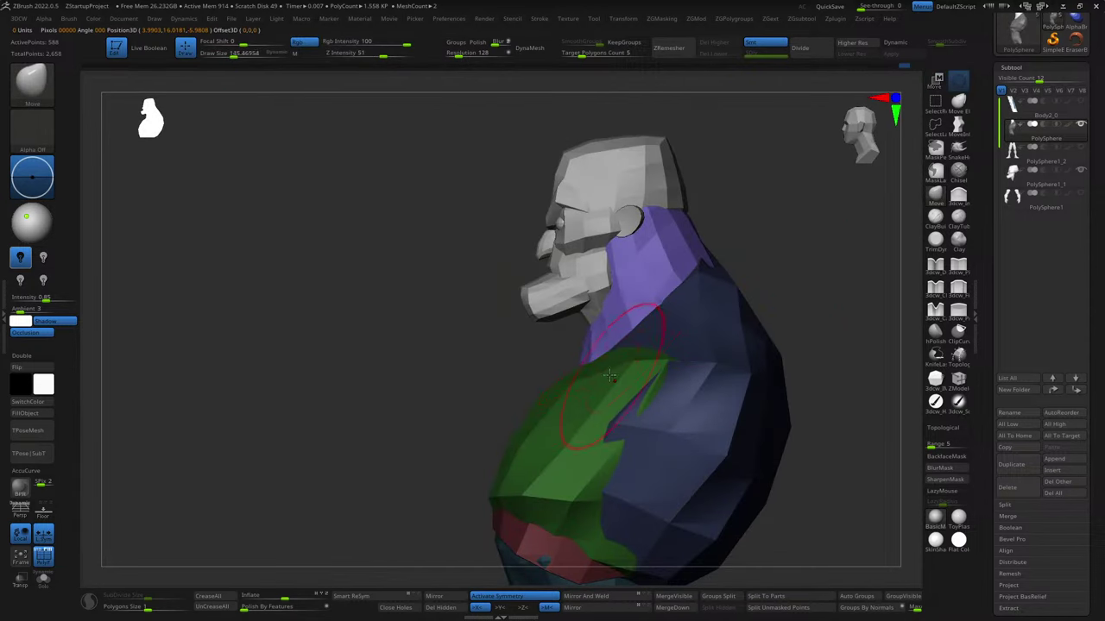
# - Enlarge the brush and smooth the green-blue polygroup border on the shoulder
pyautogui.press('ctrl')
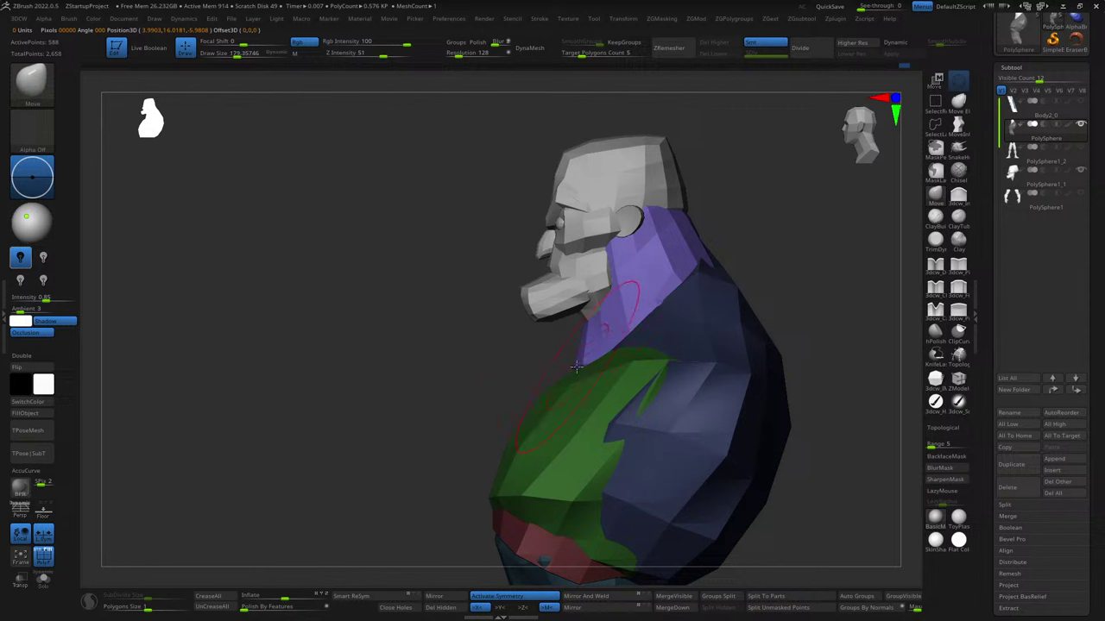
pyautogui.press(']')
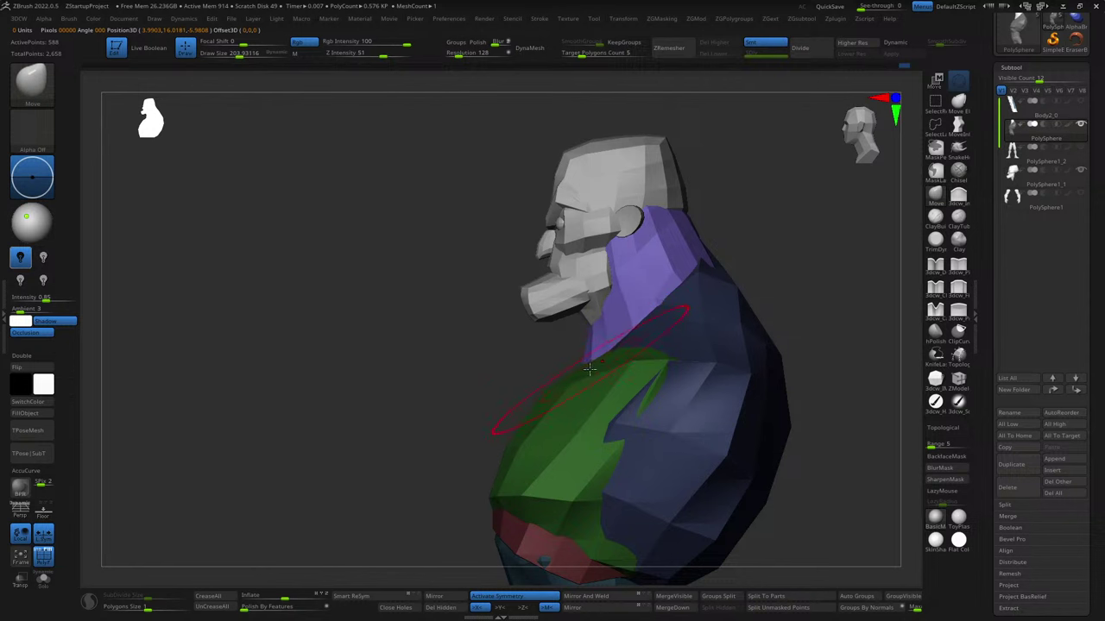
pyautogui.moveTo(761, 282); pyautogui.dragTo(643, 329, button='right')
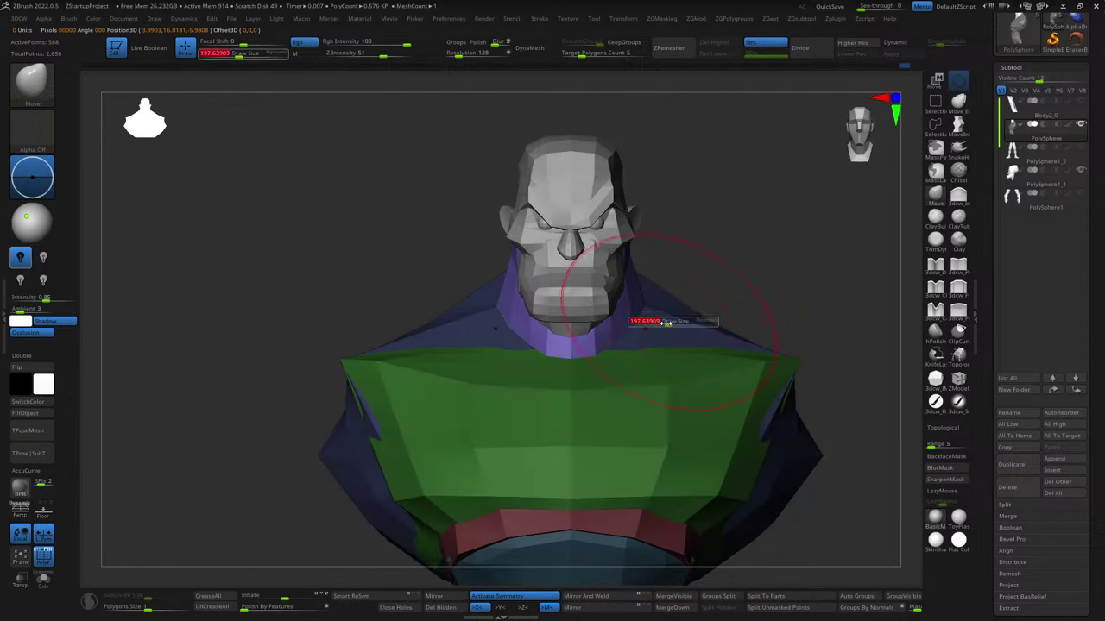
pyautogui.moveTo(814, 333); pyautogui.dragTo(749, 321, button='right')
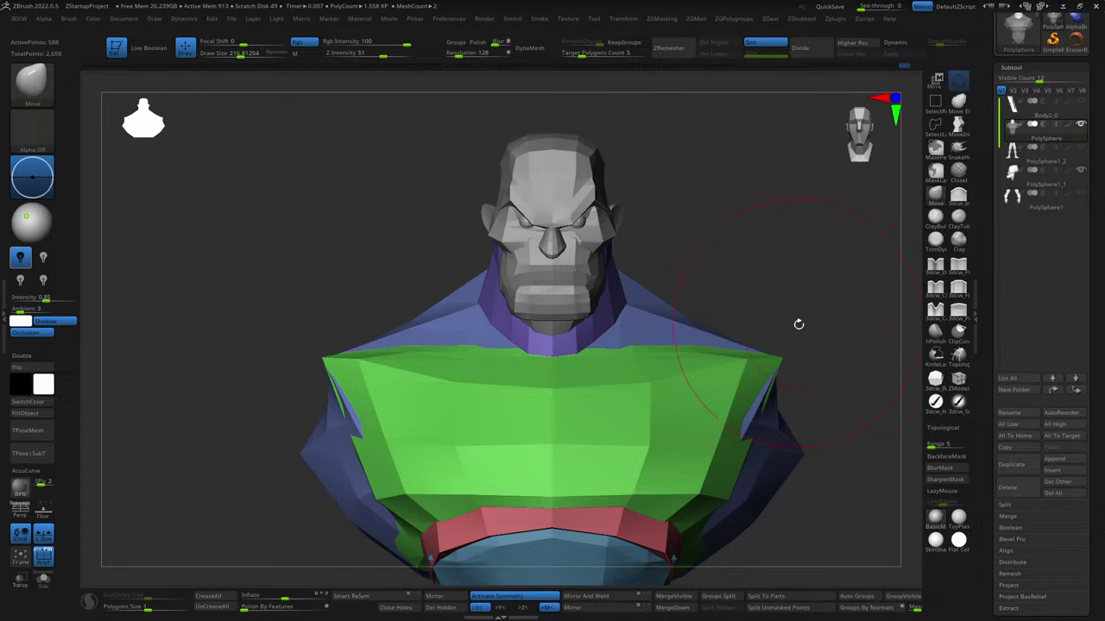
pyautogui.press('w')
pyautogui.press('q')
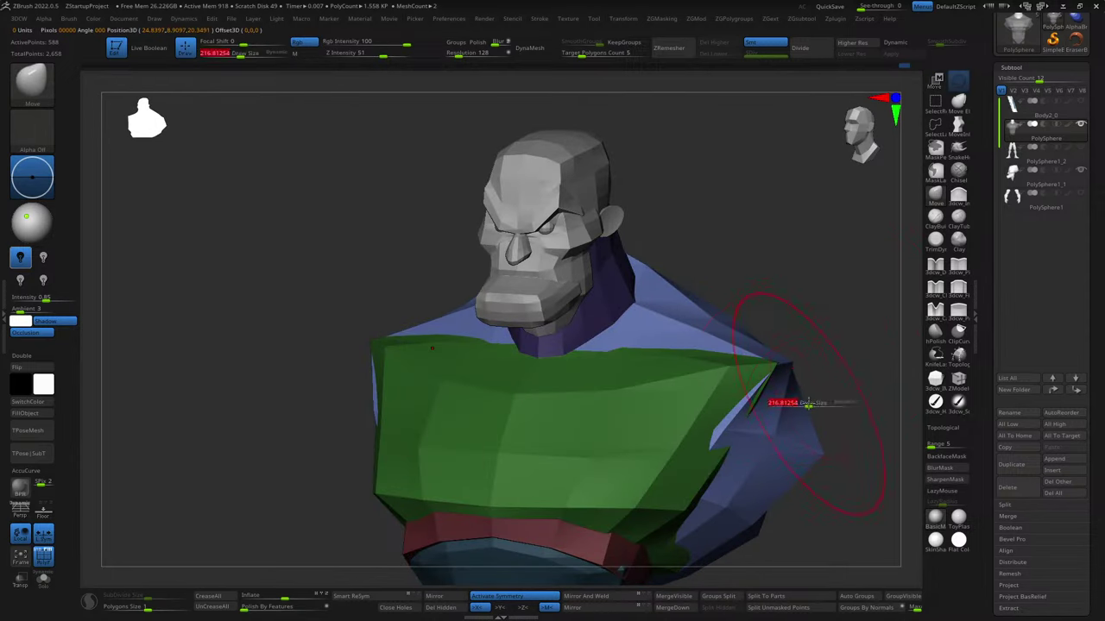
pyautogui.moveTo(808, 403)
pyautogui.mouseDown(button='right')
pyautogui.moveTo(653, 365)
pyautogui.moveTo(703, 449)
pyautogui.mouseUp(button='right')
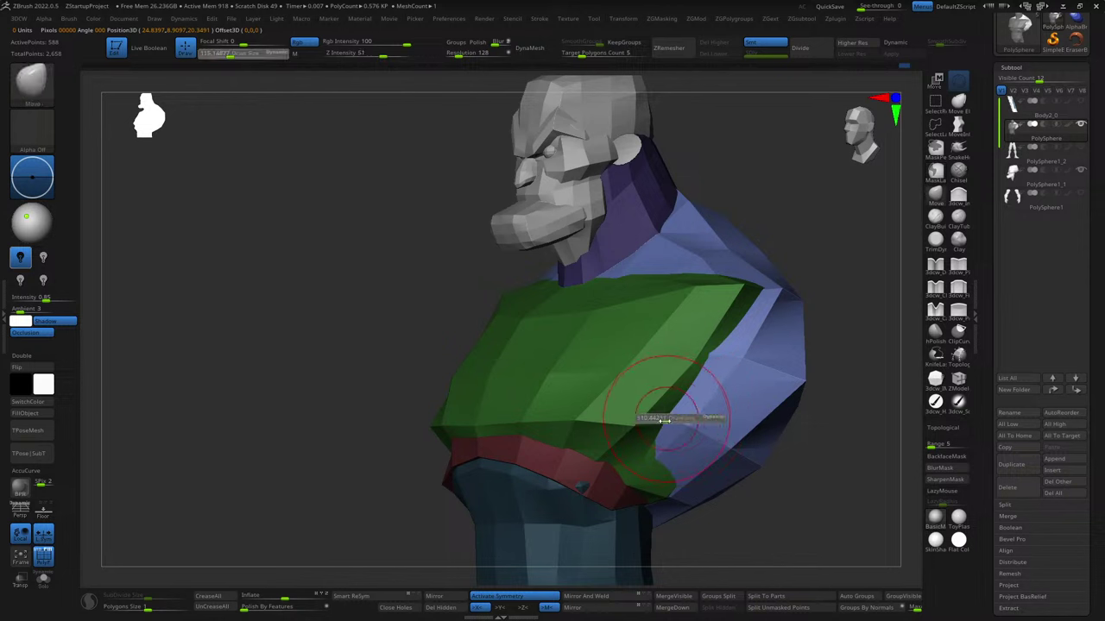
pyautogui.keyDown('shift'); pyautogui.moveTo(663, 420); pyautogui.dragTo(661, 442); pyautogui.keyUp('shift')
pyautogui.moveTo(782, 505); pyautogui.dragTo(831, 471, button='right')
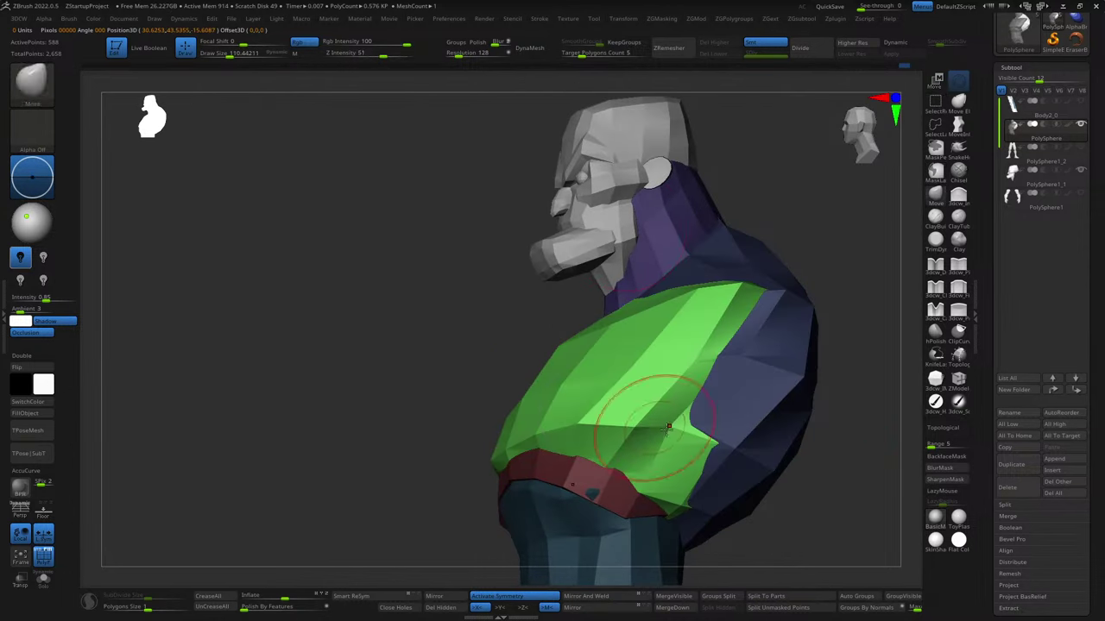
# - Isolate the green chest polygroup and smooth it lightly, undoing the last stroke
pyautogui.keyDown('ctrl'); pyautogui.keyDown('shift'); pyautogui.click(624, 419); pyautogui.keyUp('shift'); pyautogui.keyUp('ctrl')
pyautogui.moveTo(624, 420); pyautogui.dragTo(826, 447, button='right')
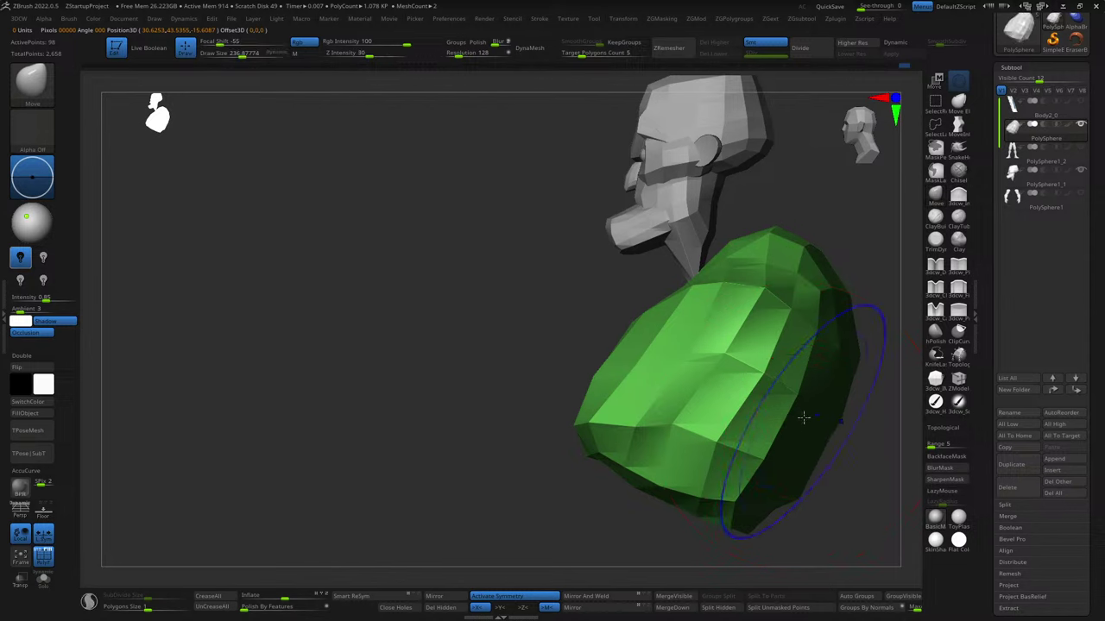
pyautogui.moveTo(764, 423)
pyautogui.keyDown('shift'); pyautogui.mouseDown()
pyautogui.moveTo(722, 441)
pyautogui.moveTo(706, 430)
pyautogui.mouseUp(); pyautogui.keyUp('shift')
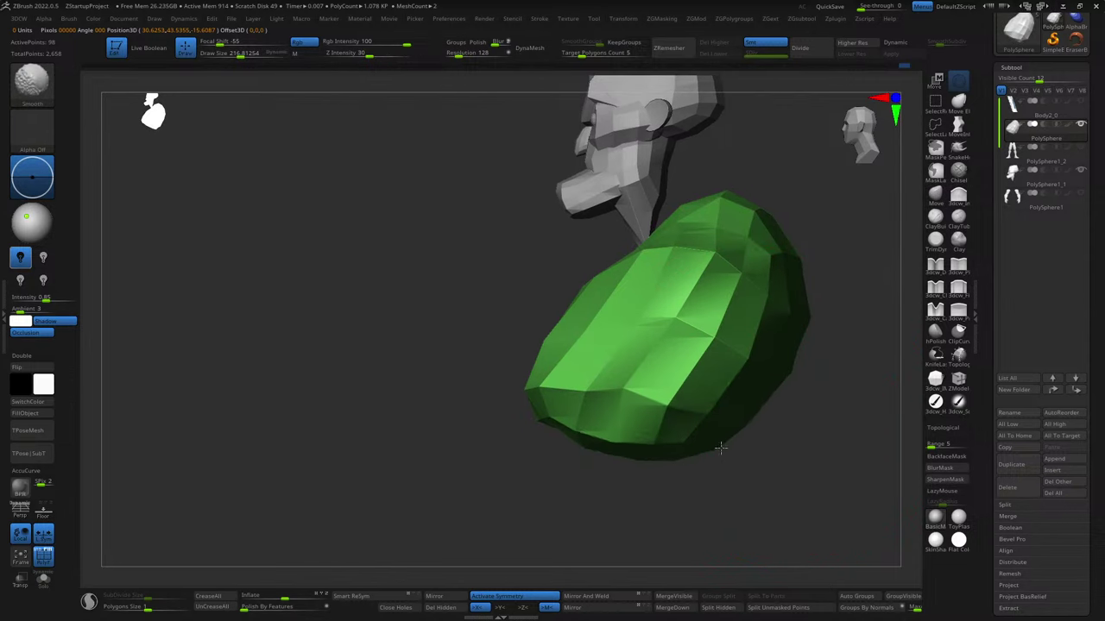
pyautogui.moveTo(767, 296)
pyautogui.keyDown('shift'); pyautogui.mouseDown()
pyautogui.moveTo(722, 454)
pyautogui.moveTo(756, 419)
pyautogui.mouseUp(); pyautogui.keyUp('shift')
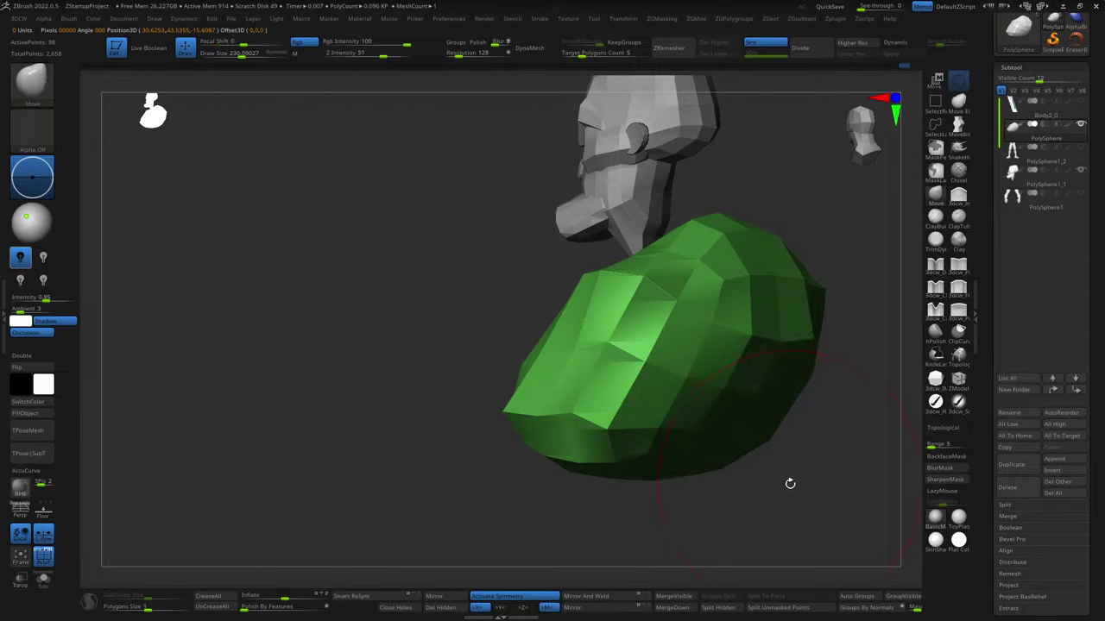
pyautogui.moveTo(790, 484); pyautogui.dragTo(715, 480)
pyautogui.moveTo(709, 379); pyautogui.dragTo(730, 392)
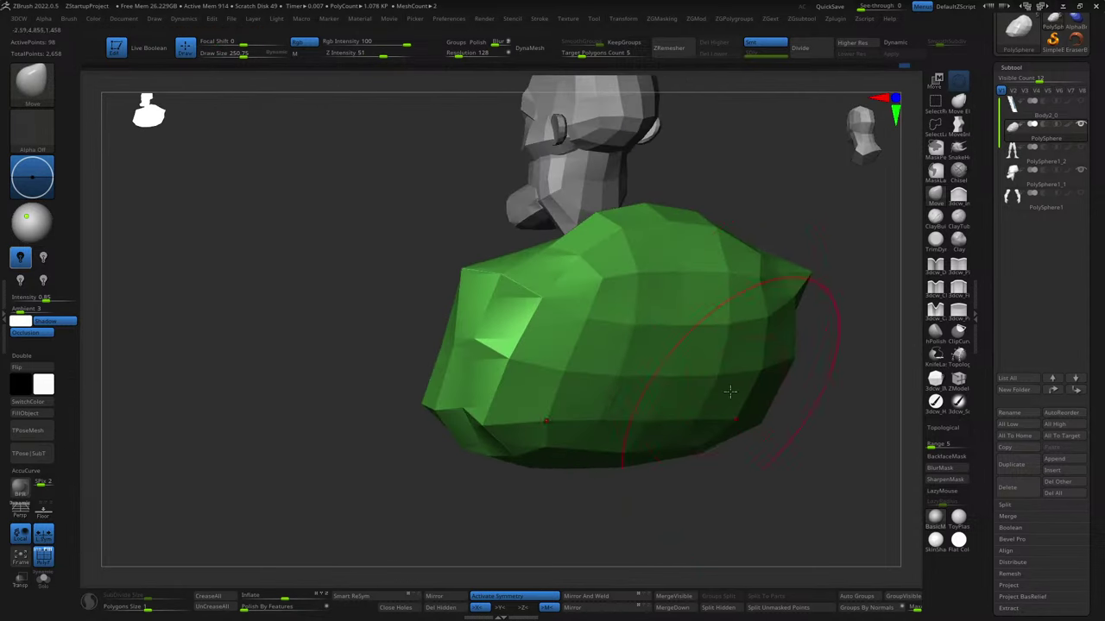
pyautogui.hotkey('ctrl', 'z')
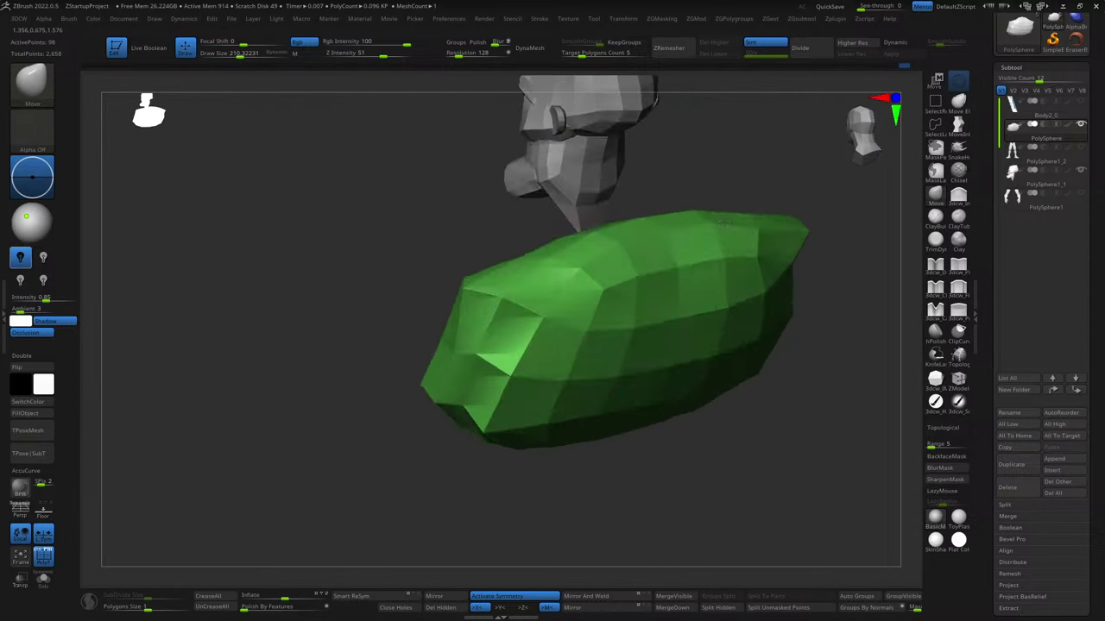
# - Unhide the rest of the bust and shrink the brush to about 140
pyautogui.moveTo(829, 363)
pyautogui.keyDown('shift'); pyautogui.mouseDown()
pyautogui.moveTo(785, 470)
pyautogui.moveTo(760, 439)
pyautogui.moveTo(701, 431)
pyautogui.moveTo(725, 412)
pyautogui.mouseUp(); pyautogui.keyUp('shift')
pyautogui.press('s')
pyautogui.moveTo(725, 412); pyautogui.dragTo(760, 429, button='right')
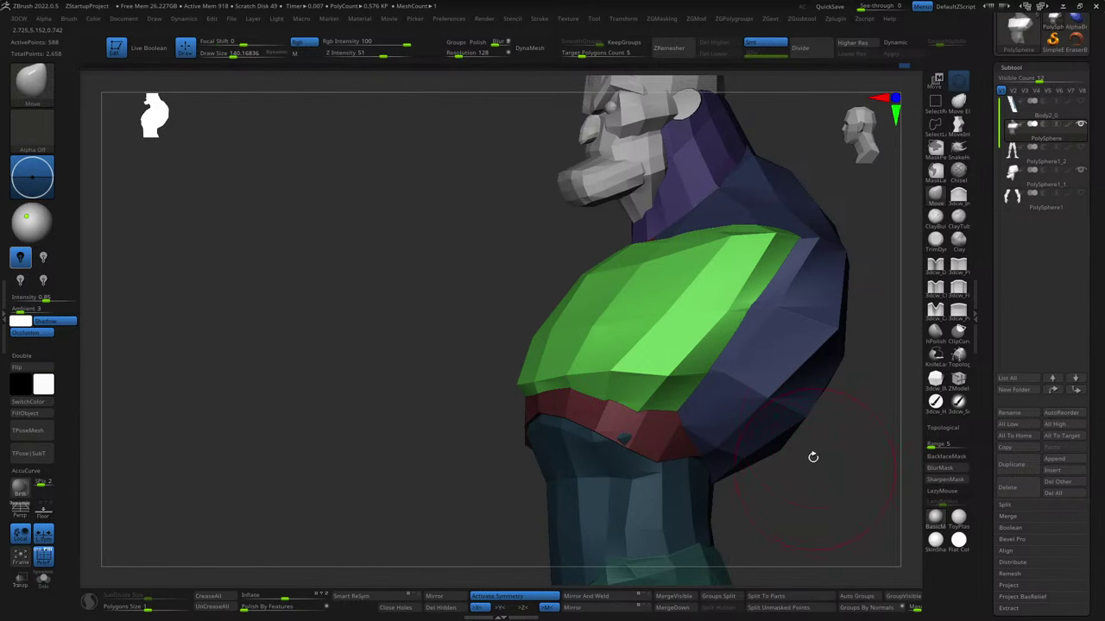
# - Sculpt the chest edges with DamStandard at size about 125, then the Standard brush
pyautogui.press('shift')
pyautogui.press('s')
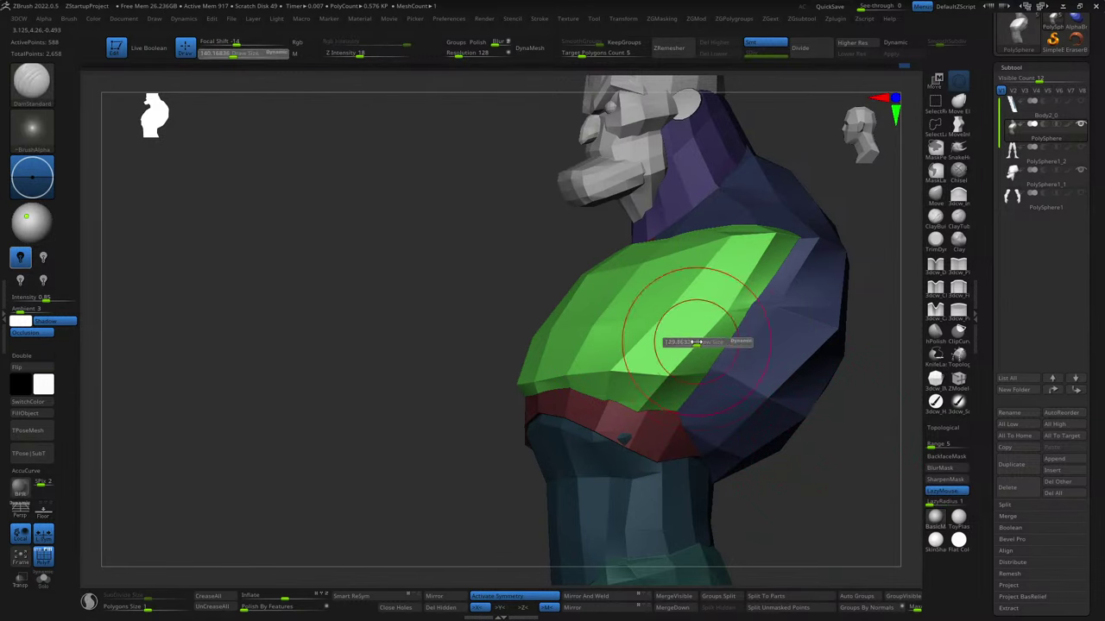
pyautogui.moveTo(733, 297); pyautogui.dragTo(723, 297)
pyautogui.moveTo(765, 492)
pyautogui.mouseDown(button='right')
pyautogui.moveTo(828, 437)
pyautogui.moveTo(779, 403)
pyautogui.moveTo(564, 324)
pyautogui.moveTo(814, 320)
pyautogui.mouseUp(button='right')
pyautogui.press('b')
pyautogui.press('s')
pyautogui.press('t')
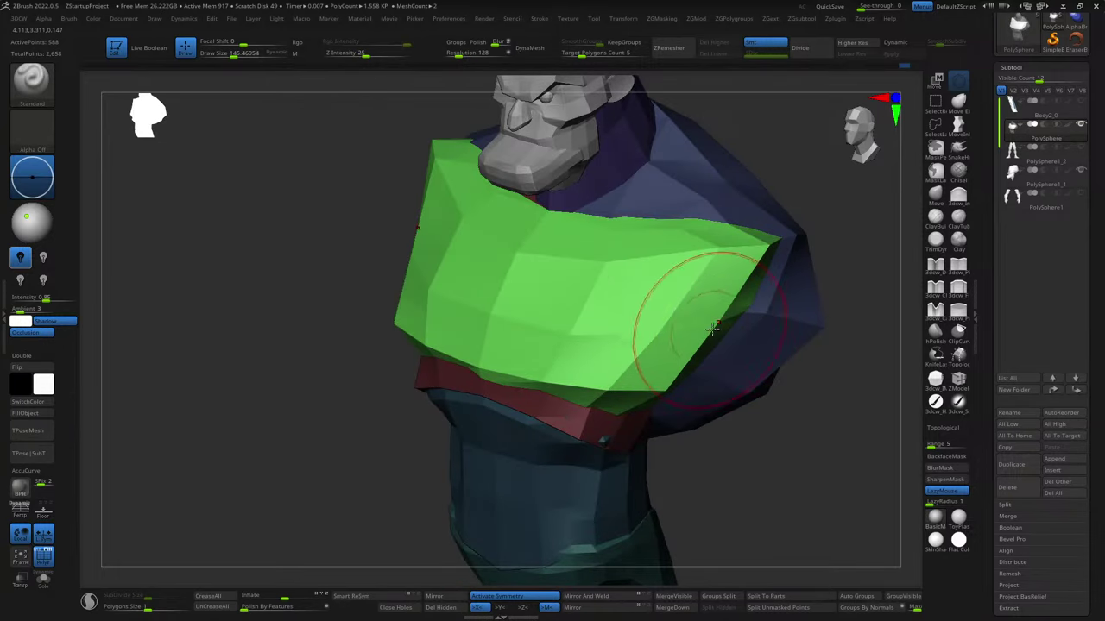
pyautogui.moveTo(665, 345)
pyautogui.mouseDown(button='right')
pyautogui.moveTo(777, 284)
pyautogui.moveTo(706, 325)
pyautogui.mouseUp(button='right')
pyautogui.press('s')
pyautogui.moveTo(836, 301)
pyautogui.keyDown('shift'); pyautogui.mouseDown(button='right')
pyautogui.moveTo(782, 348)
pyautogui.moveTo(722, 346)
pyautogui.mouseUp(button='right'); pyautogui.keyUp('shift')
# - Flatten the chest's lower edge above the red band with the Move brush in front view
pyautogui.press('b')
pyautogui.press('m')
pyautogui.press('v')
pyautogui.press('s')
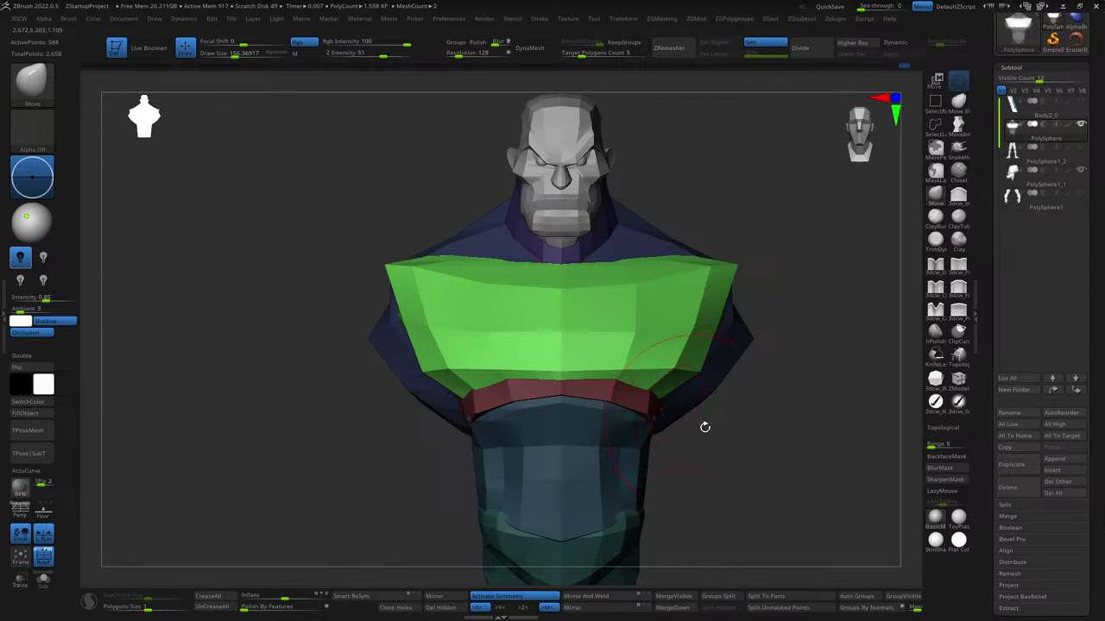
pyautogui.moveTo(703, 424)
pyautogui.mouseDown(button='right')
pyautogui.moveTo(733, 440)
pyautogui.moveTo(689, 458)
pyautogui.mouseUp(button='right')
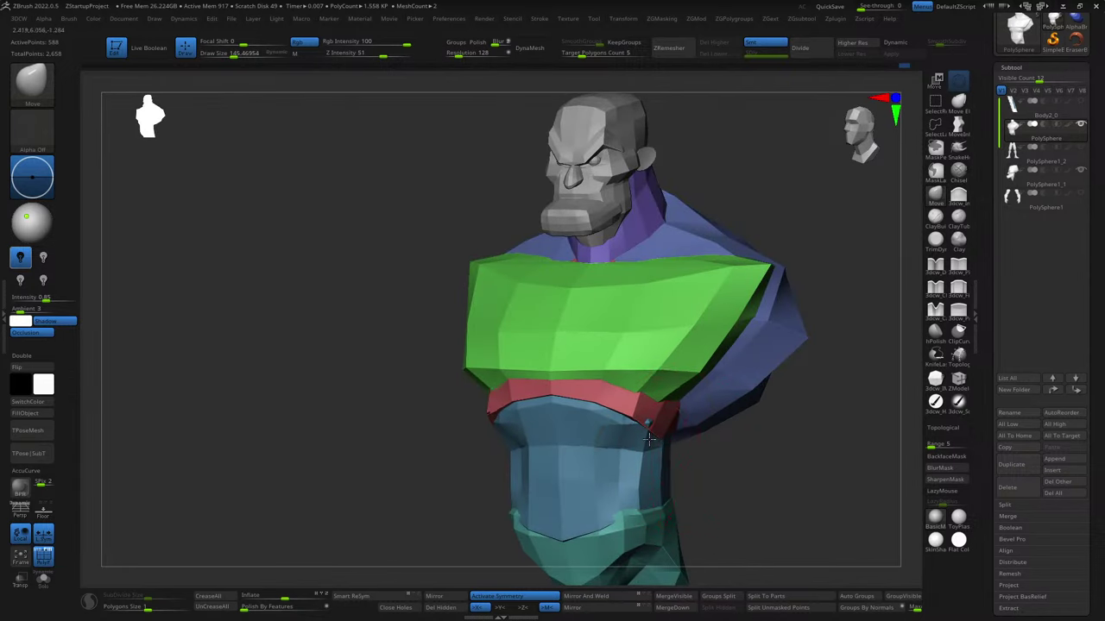
pyautogui.press('b')
pyautogui.press('m')
pyautogui.press('v')
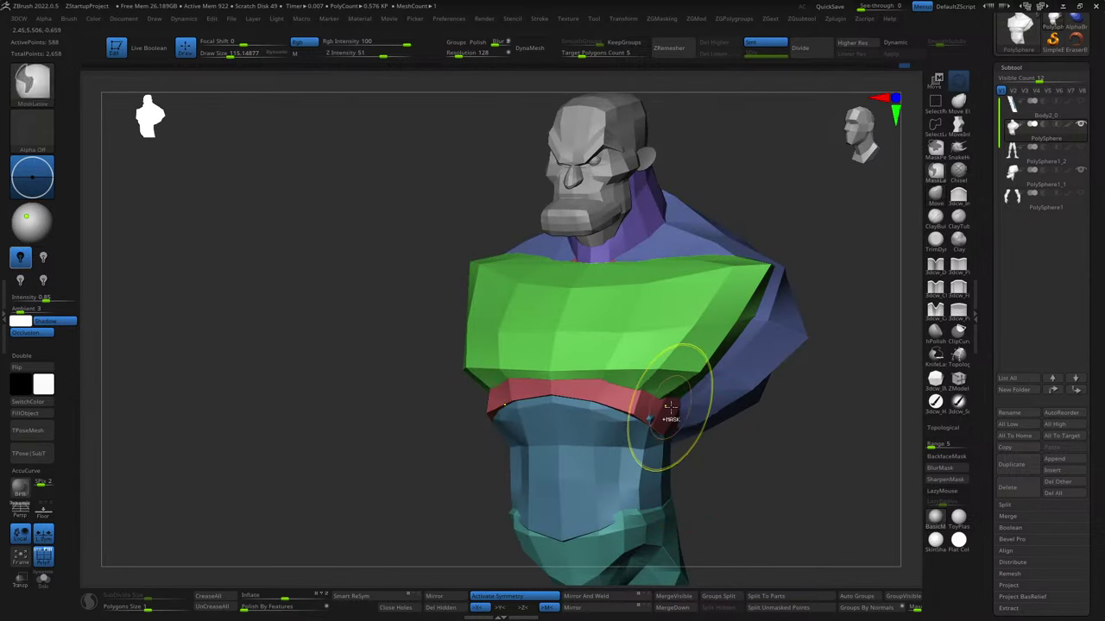
pyautogui.keyDown('shift'); pyautogui.moveTo(690, 427); pyautogui.dragTo(724, 449, button='right'); pyautogui.keyUp('shift')
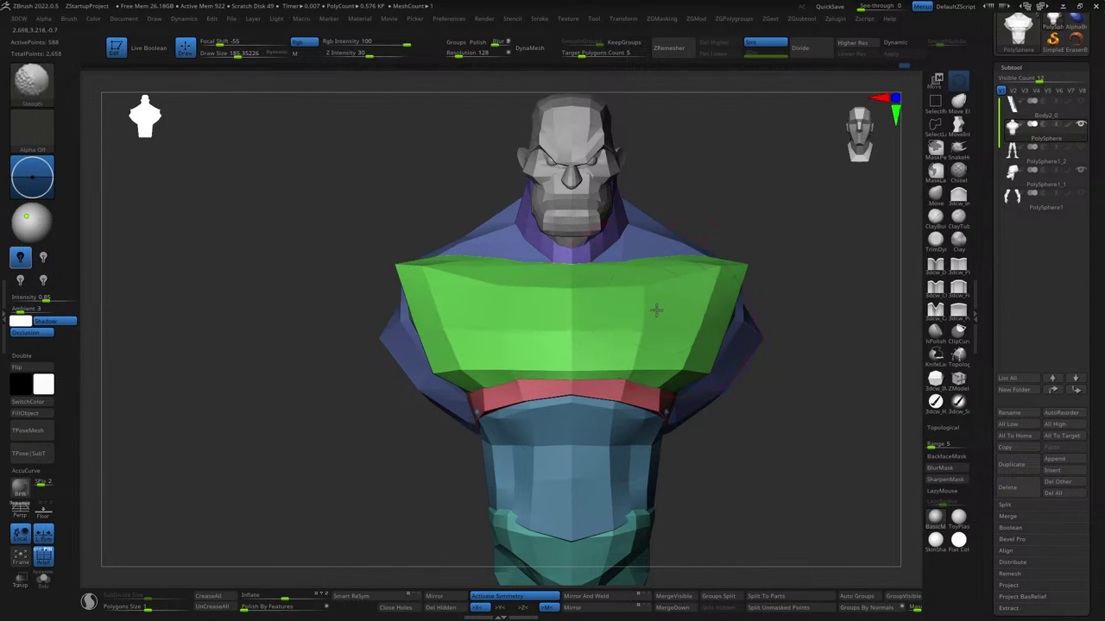
pyautogui.press('shift')
# - Select the shoulder mesh and nudge it slightly toward the back with the gizmo
pyautogui.moveTo(771, 290)
pyautogui.mouseDown()
pyautogui.moveTo(854, 311)
pyautogui.moveTo(809, 314)
pyautogui.moveTo(788, 345)
pyautogui.moveTo(744, 357)
pyautogui.moveTo(740, 309)
pyautogui.mouseUp()
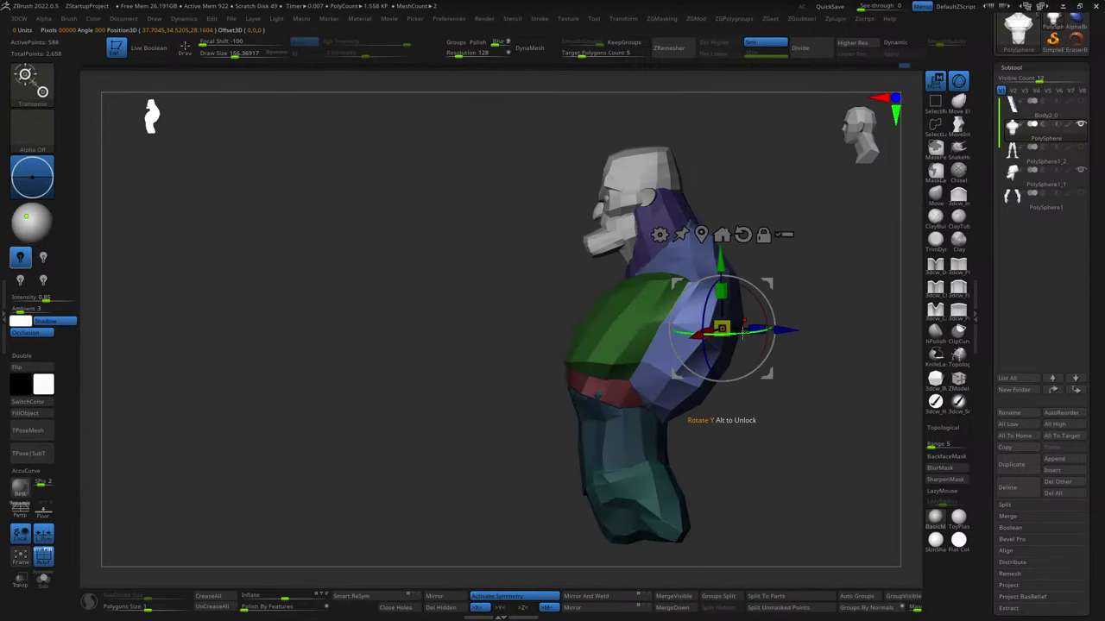
pyautogui.moveTo(807, 320); pyautogui.dragTo(769, 418)
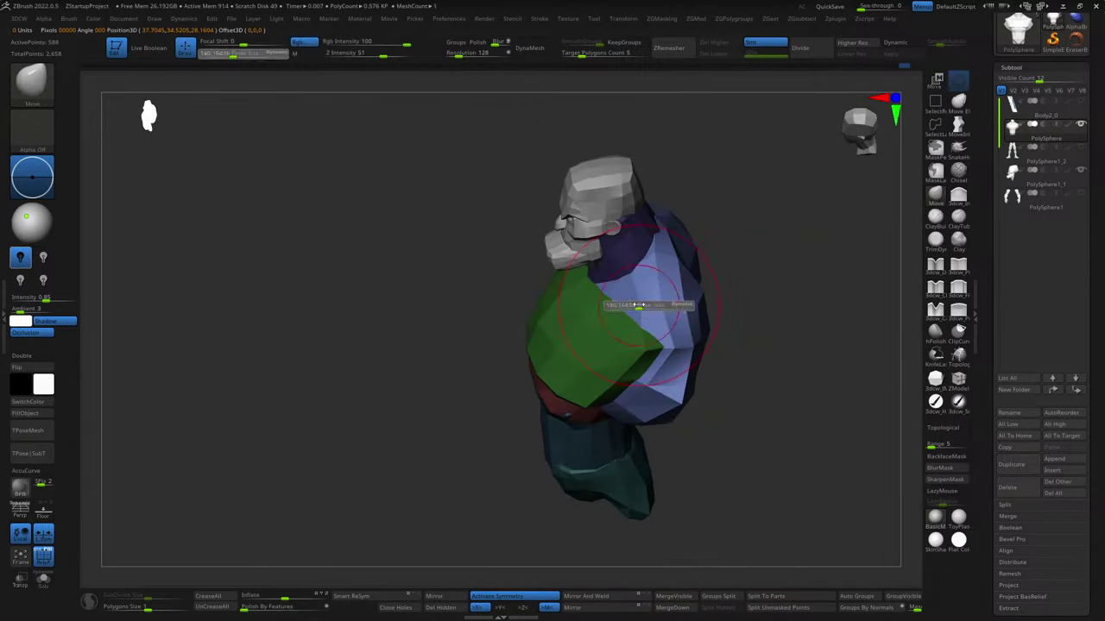
pyautogui.click(616, 294)
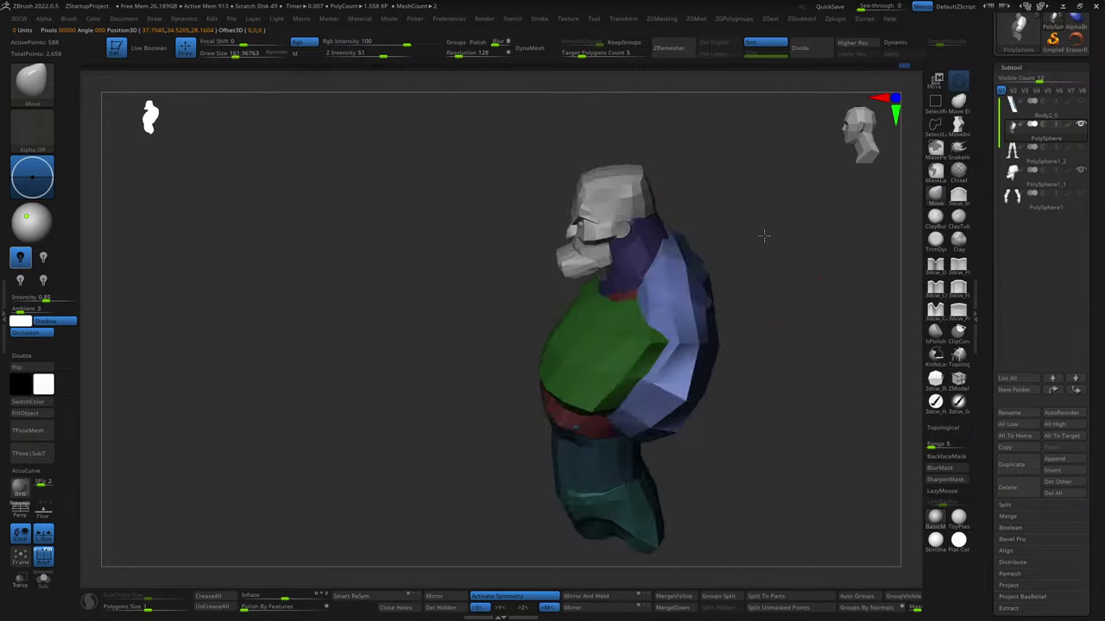
pyautogui.moveTo(751, 267)
pyautogui.mouseDown()
pyautogui.moveTo(740, 270)
pyautogui.moveTo(750, 265)
pyautogui.mouseUp()
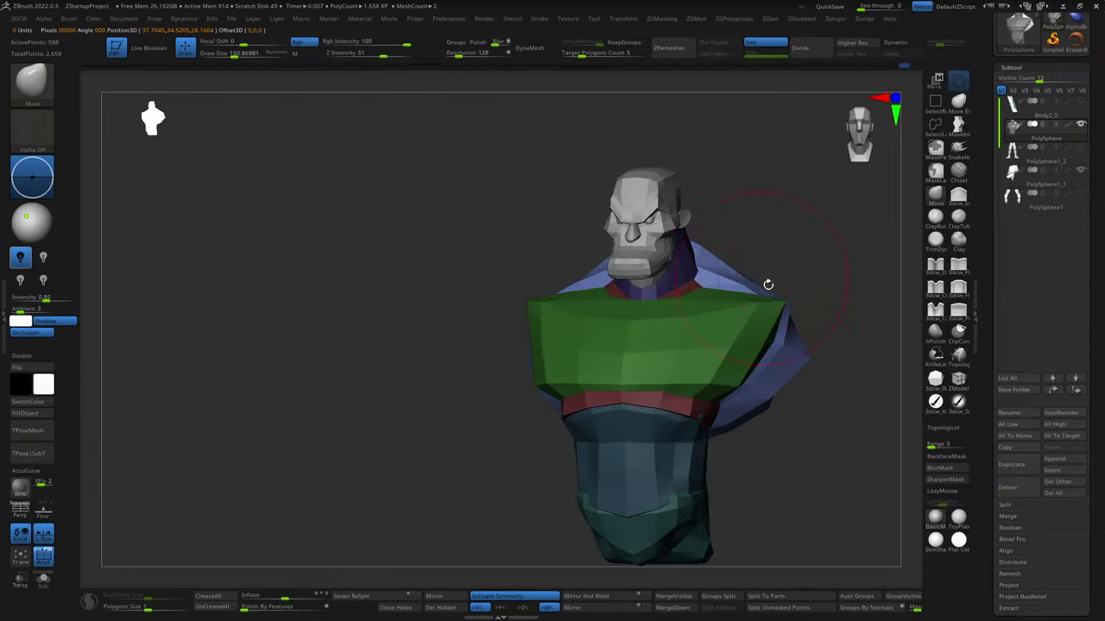
pyautogui.moveTo(795, 310); pyautogui.dragTo(806, 334)
pyautogui.moveTo(789, 247)
pyautogui.mouseDown()
pyautogui.moveTo(821, 316)
pyautogui.moveTo(717, 325)
pyautogui.mouseUp()
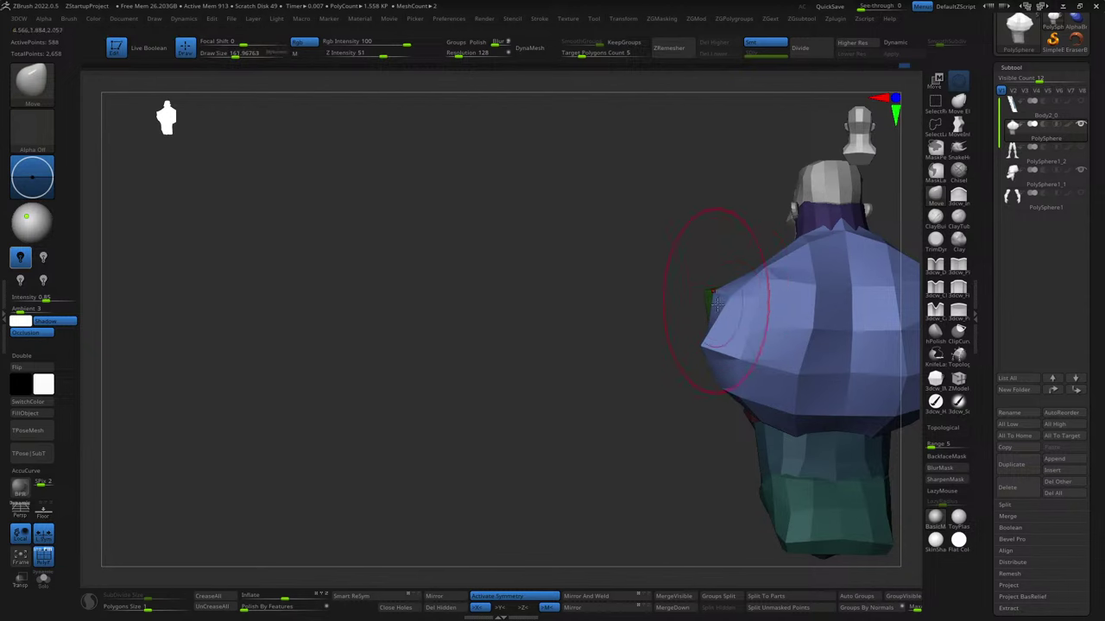
pyautogui.moveTo(679, 455)
pyautogui.keyDown('alt'); pyautogui.mouseDown()
pyautogui.moveTo(513, 451)
pyautogui.moveTo(720, 390)
pyautogui.moveTo(731, 440)
pyautogui.mouseUp(); pyautogui.keyUp('alt')
pyautogui.press('w')
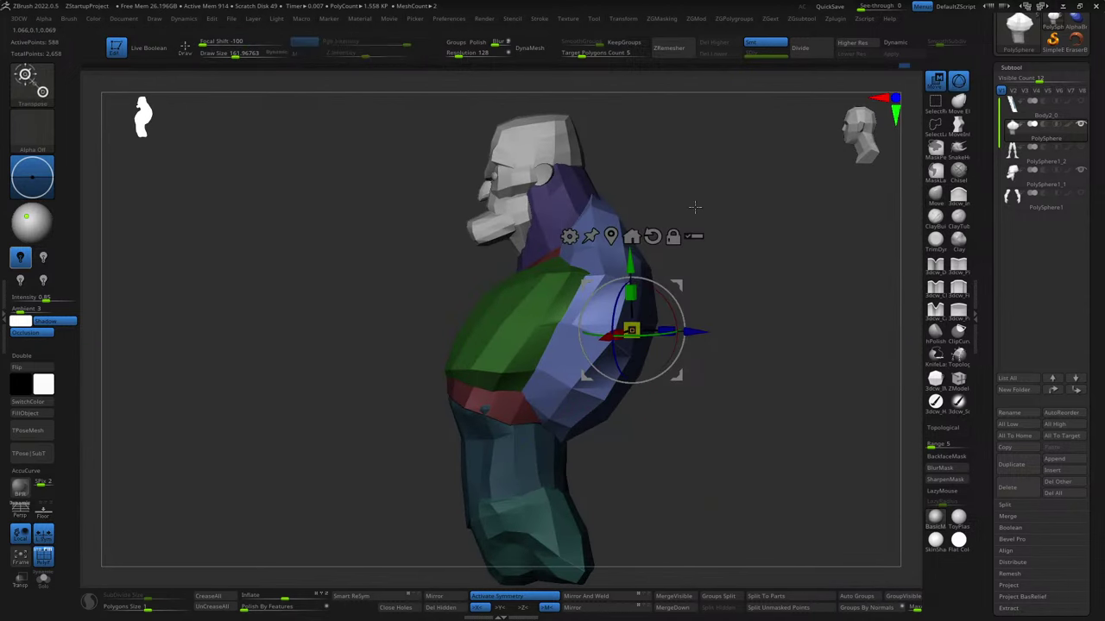
pyautogui.moveTo(678, 285); pyautogui.dragTo(677, 287)
pyautogui.press('q')
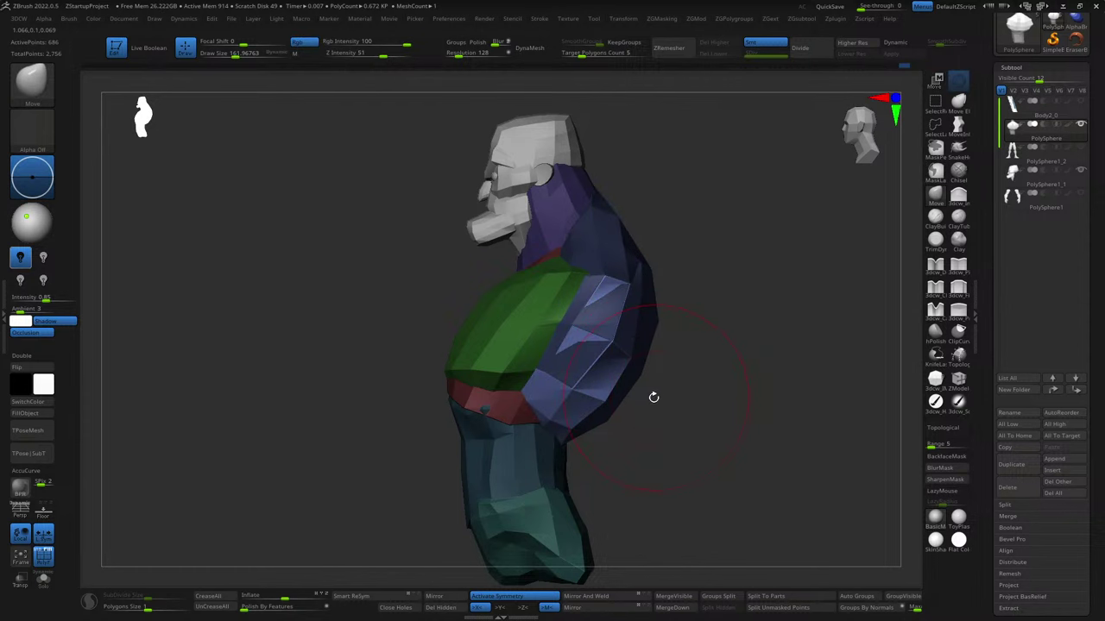
# - Remove the shoulder top's dents and pull the upper-back edge into symmetric notches
pyautogui.moveTo(557, 468); pyautogui.dragTo(617, 456)
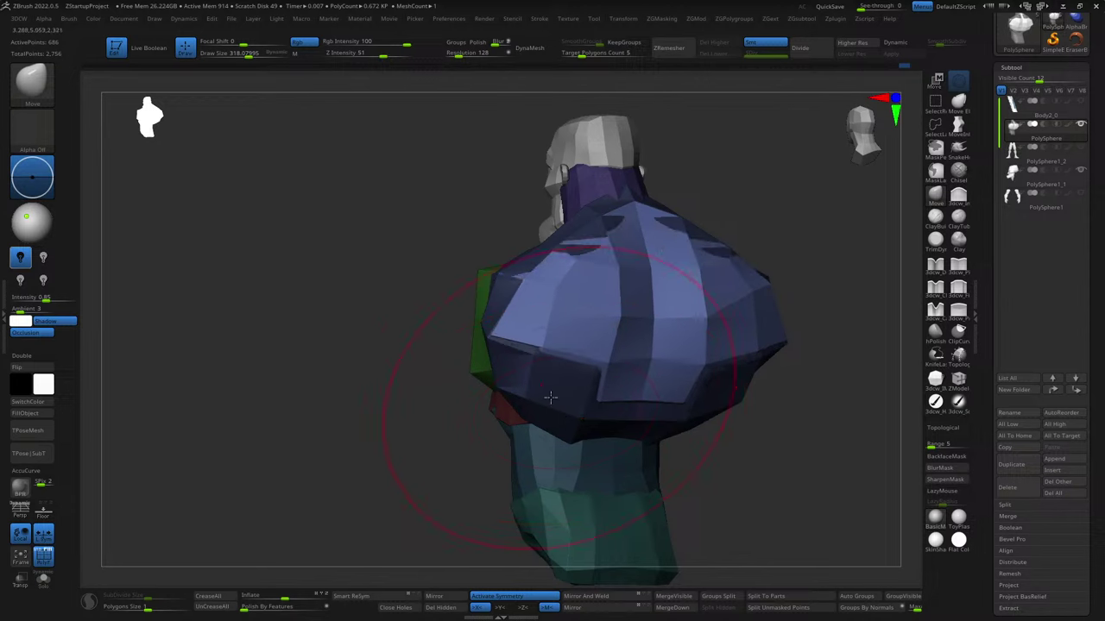
pyautogui.moveTo(550, 398)
pyautogui.mouseDown()
pyautogui.moveTo(553, 347)
pyautogui.moveTo(811, 250)
pyautogui.mouseUp()
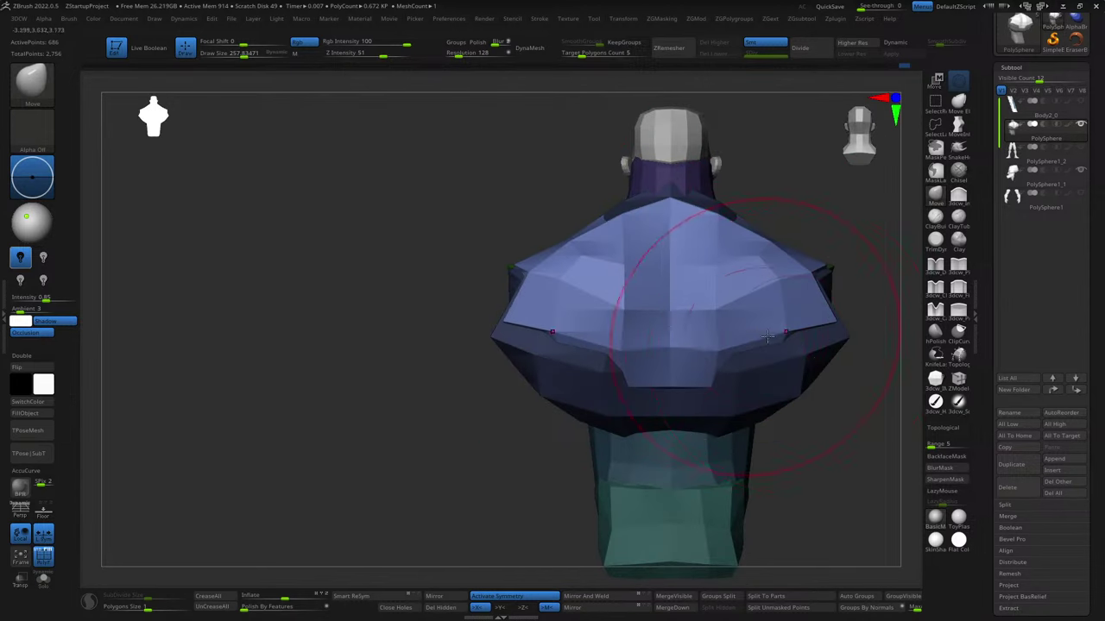
pyautogui.moveTo(742, 309); pyautogui.dragTo(829, 297)
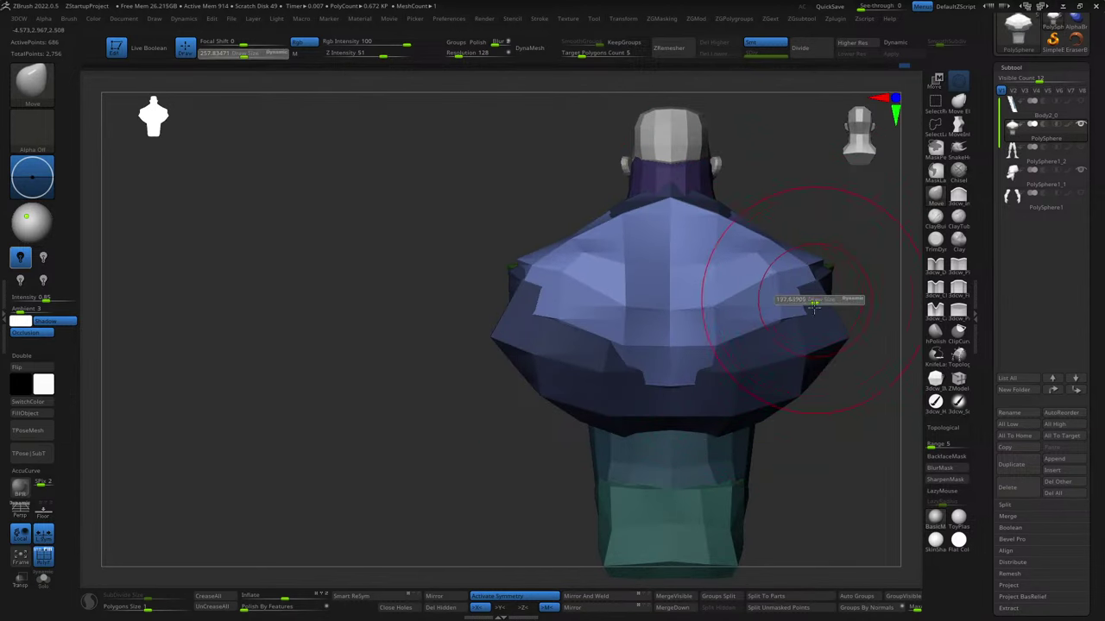
pyautogui.moveTo(863, 362)
pyautogui.mouseDown()
pyautogui.moveTo(727, 391)
pyautogui.moveTo(643, 479)
pyautogui.mouseUp()
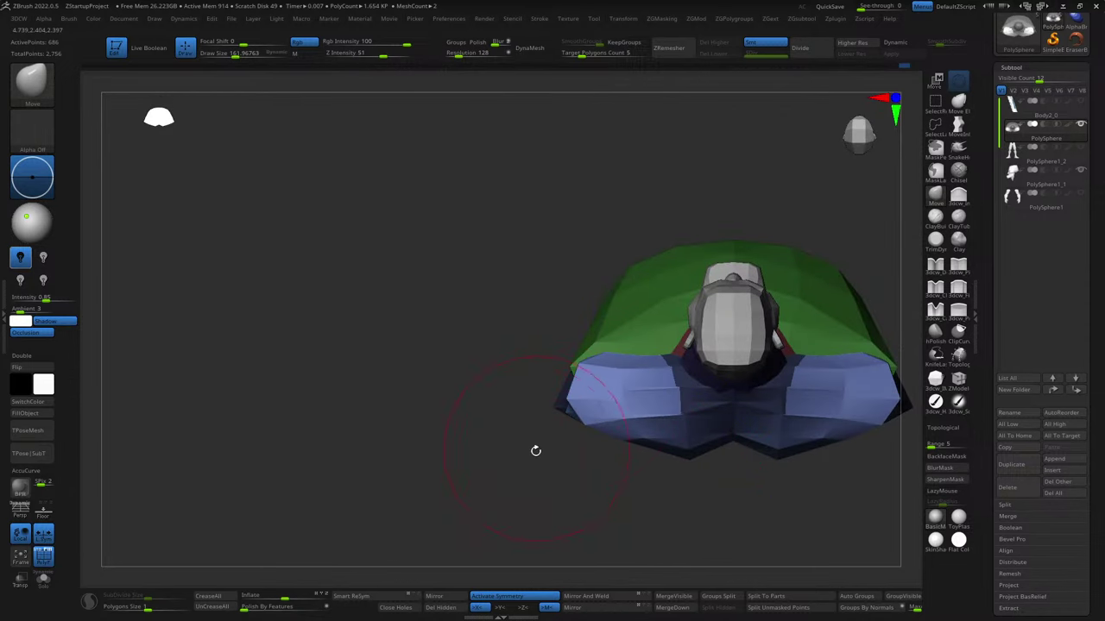
pyautogui.keyDown('alt'); pyautogui.moveTo(535, 449); pyautogui.dragTo(520, 416); pyautogui.keyUp('alt')
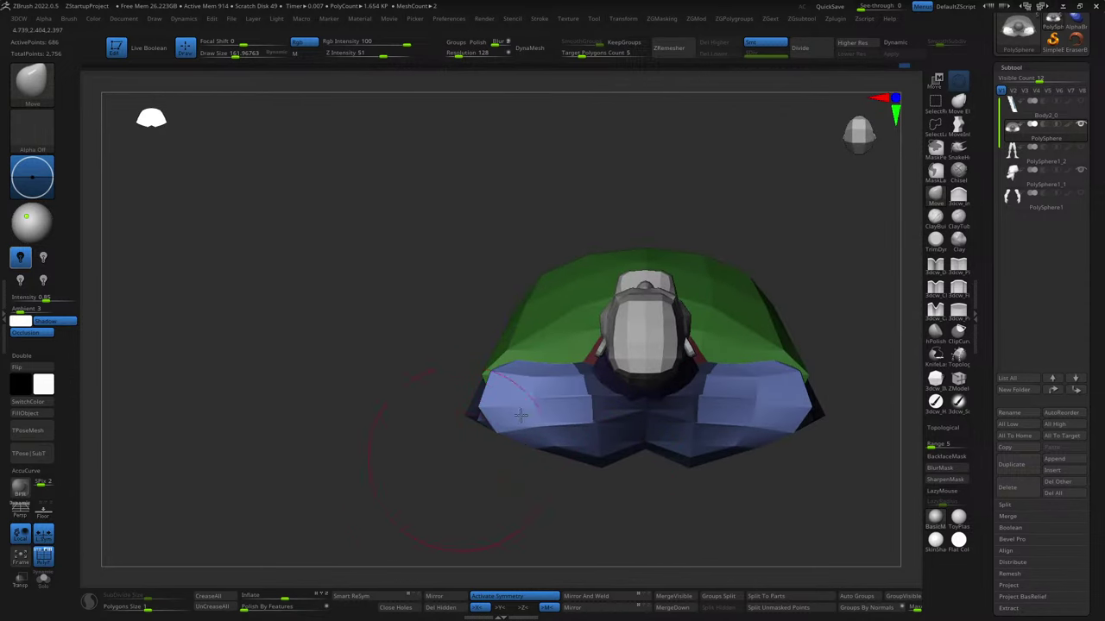
# - Unhide the grey shoulder and arm subtools and round the blue back piece's top into a hump
pyautogui.click(1081, 194)
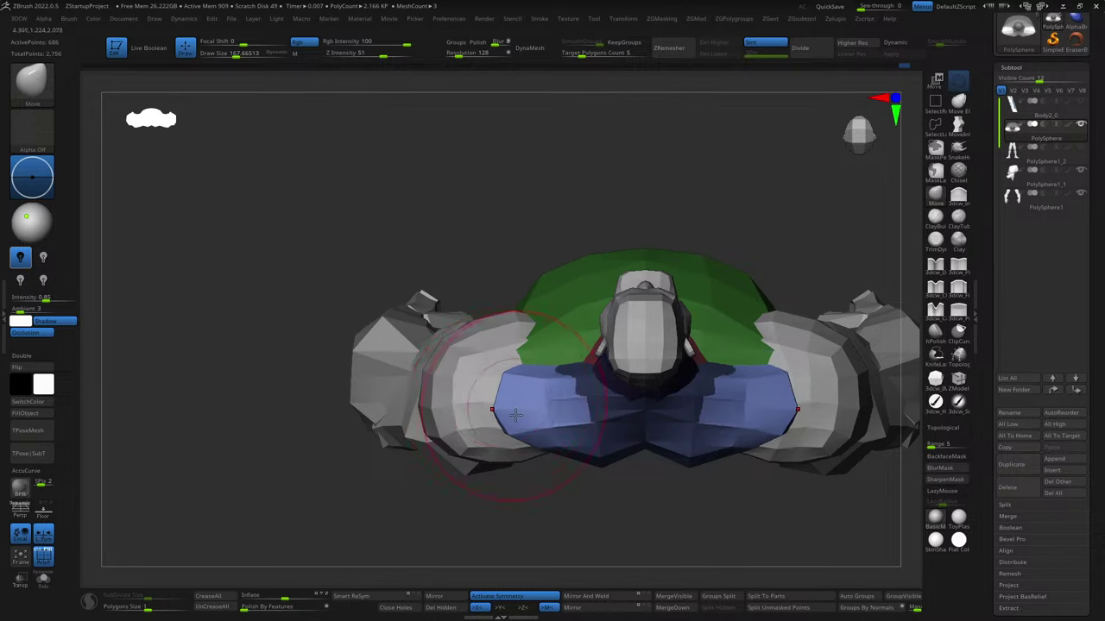
pyautogui.moveTo(515, 415)
pyautogui.mouseDown()
pyautogui.moveTo(458, 424)
pyautogui.moveTo(510, 442)
pyautogui.mouseUp()
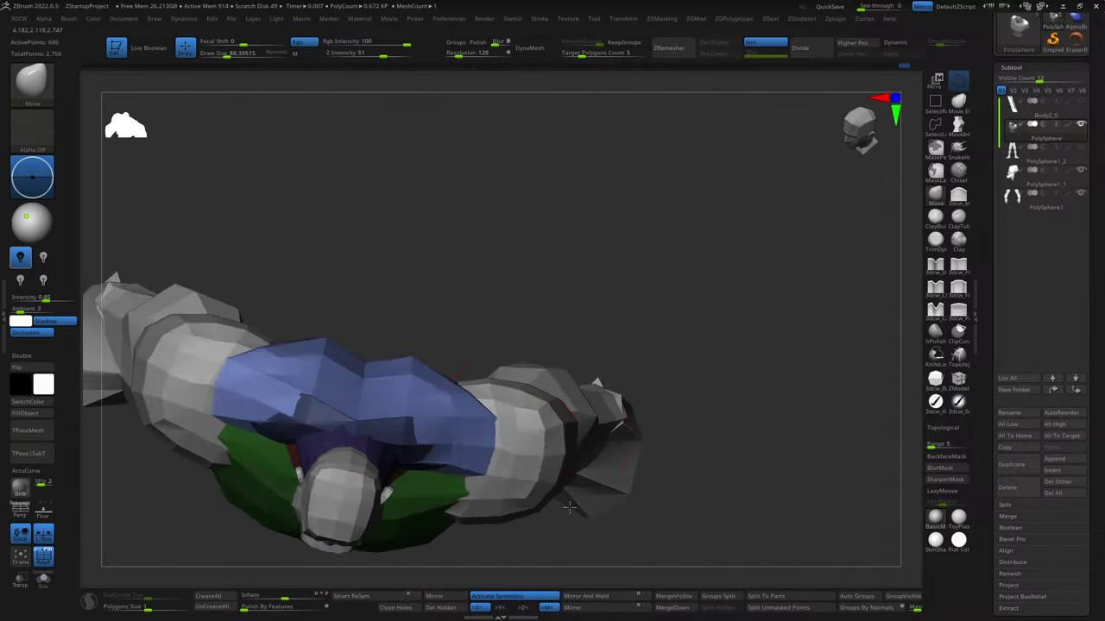
pyautogui.hotkey('ctrl', 'z')
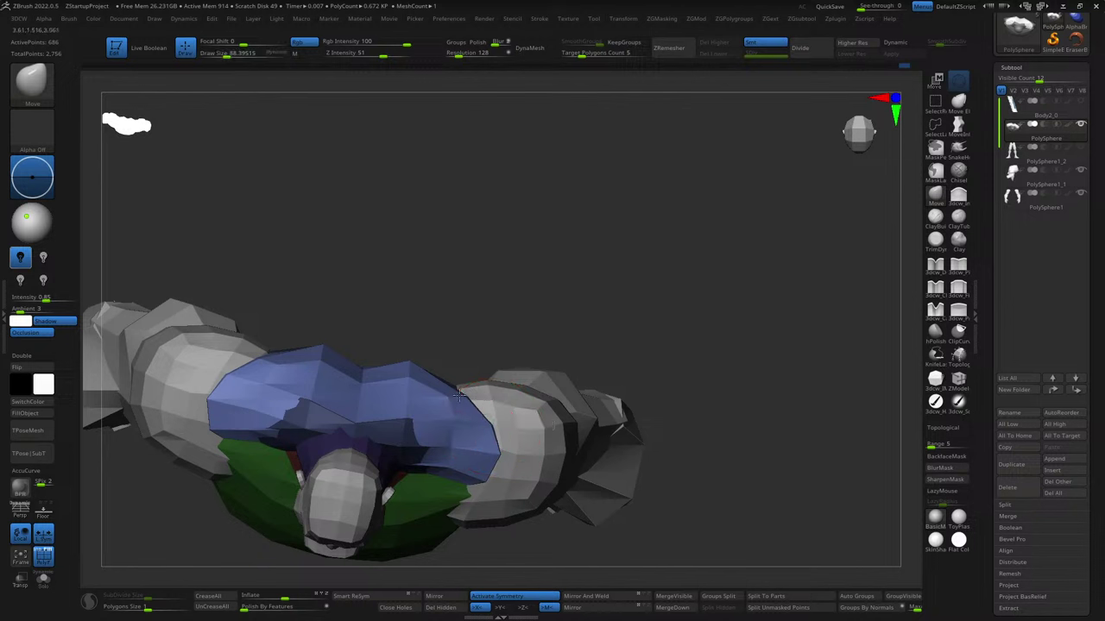
pyautogui.moveTo(476, 370)
pyautogui.keyDown('shift'); pyautogui.mouseDown()
pyautogui.moveTo(439, 404)
pyautogui.moveTo(432, 395)
pyautogui.moveTo(467, 393)
pyautogui.mouseUp(); pyautogui.keyUp('shift')
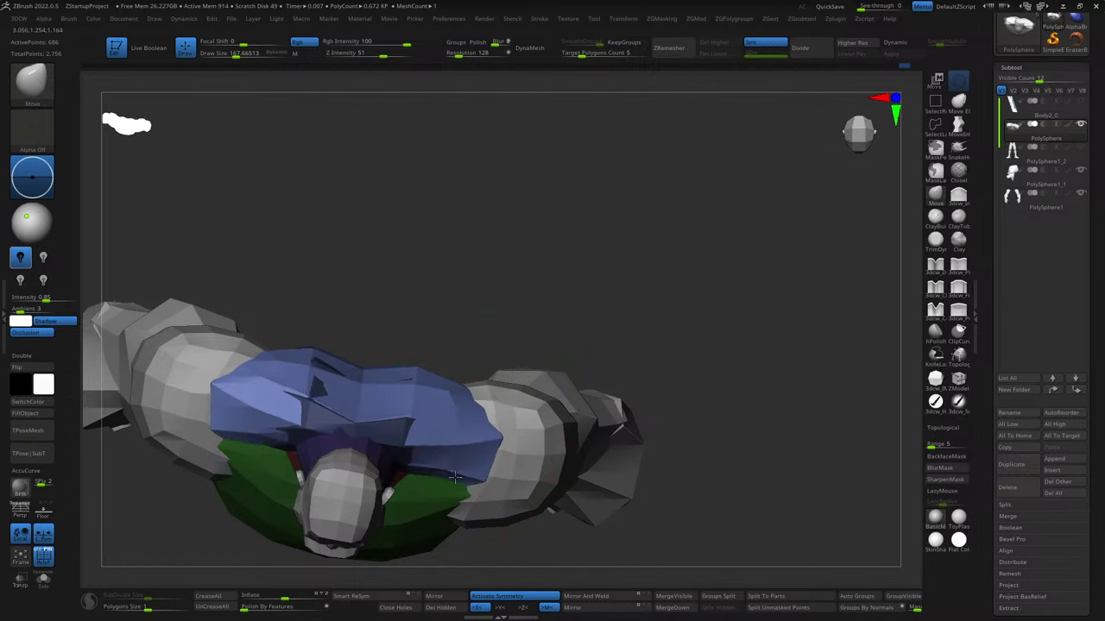
pyautogui.moveTo(543, 271)
pyautogui.mouseDown()
pyautogui.moveTo(423, 354)
pyautogui.moveTo(419, 406)
pyautogui.mouseUp()
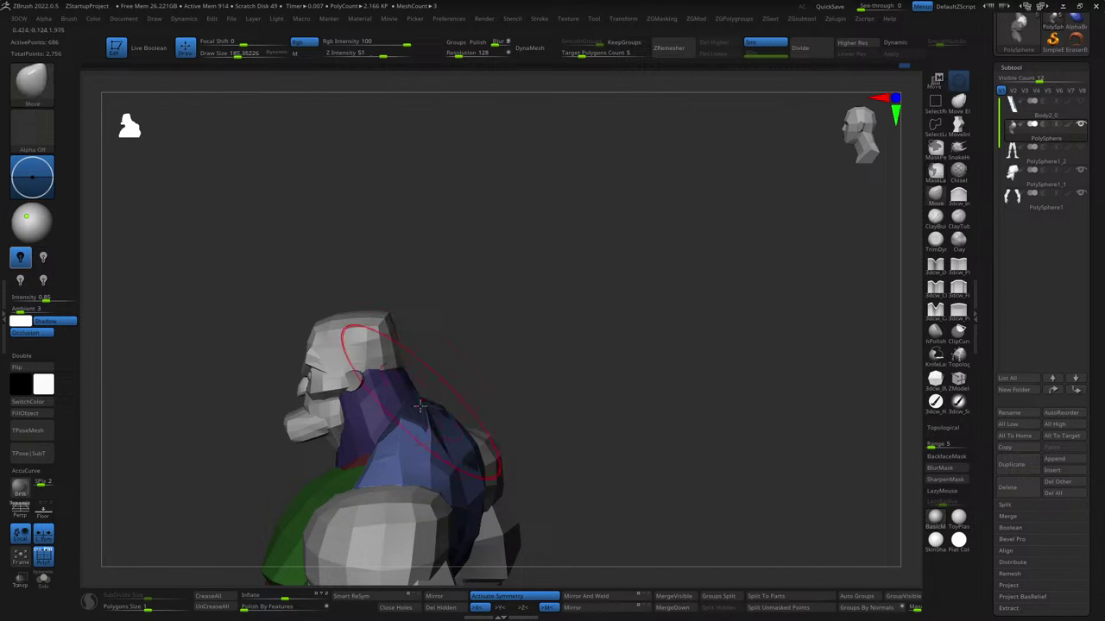
# - Inspect the back from several angles, trying the Inflate brush before returning to Move
pyautogui.moveTo(479, 372)
pyautogui.mouseDown()
pyautogui.moveTo(555, 396)
pyautogui.moveTo(483, 412)
pyautogui.mouseUp()
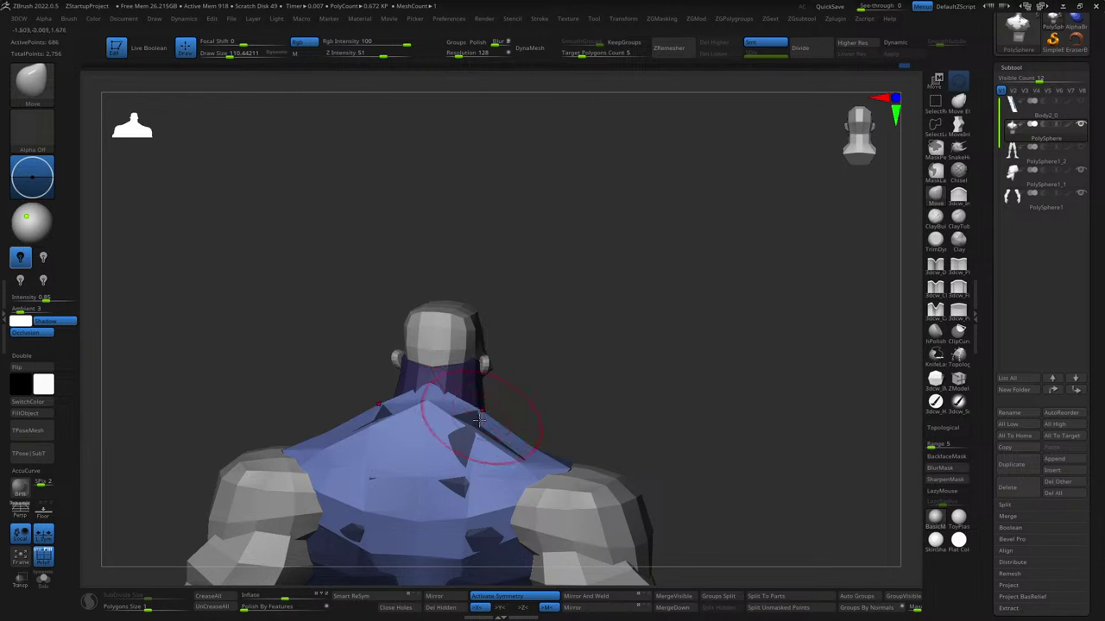
pyautogui.moveTo(547, 410)
pyautogui.mouseDown()
pyautogui.moveTo(631, 320)
pyautogui.moveTo(619, 326)
pyautogui.mouseUp()
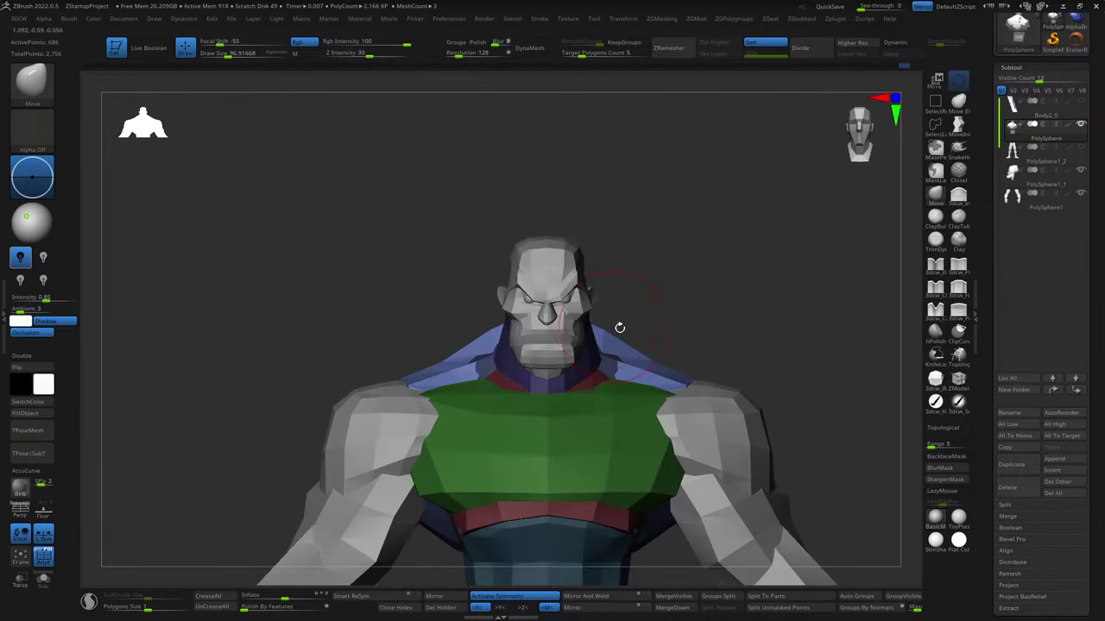
pyautogui.moveTo(697, 332); pyautogui.dragTo(653, 345)
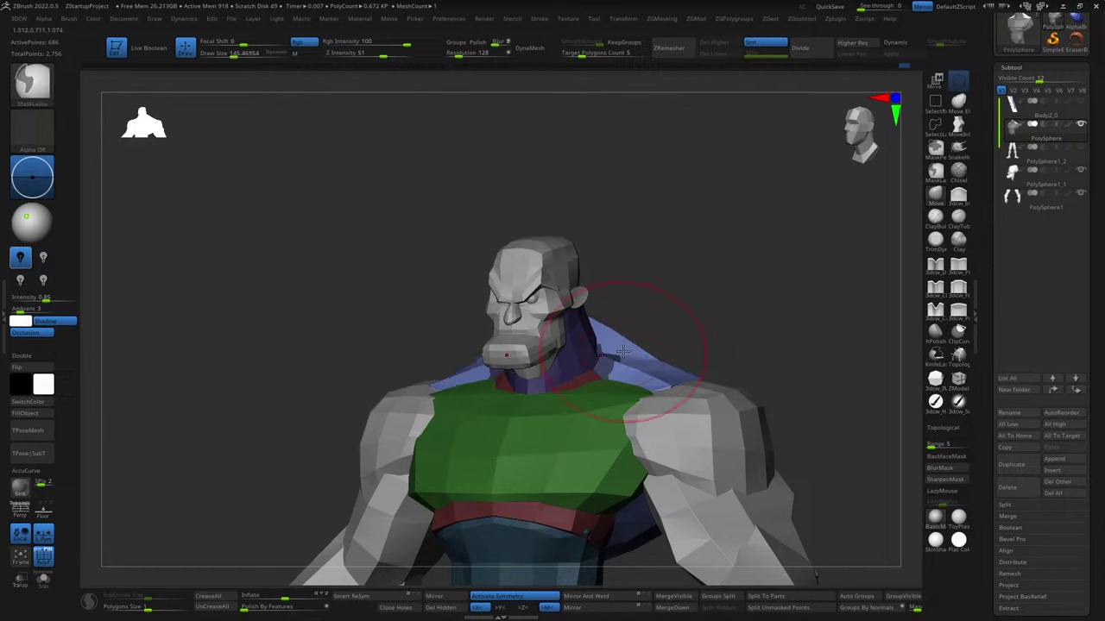
pyautogui.press('b')
pyautogui.press('i')
pyautogui.press('n')
pyautogui.press('s')
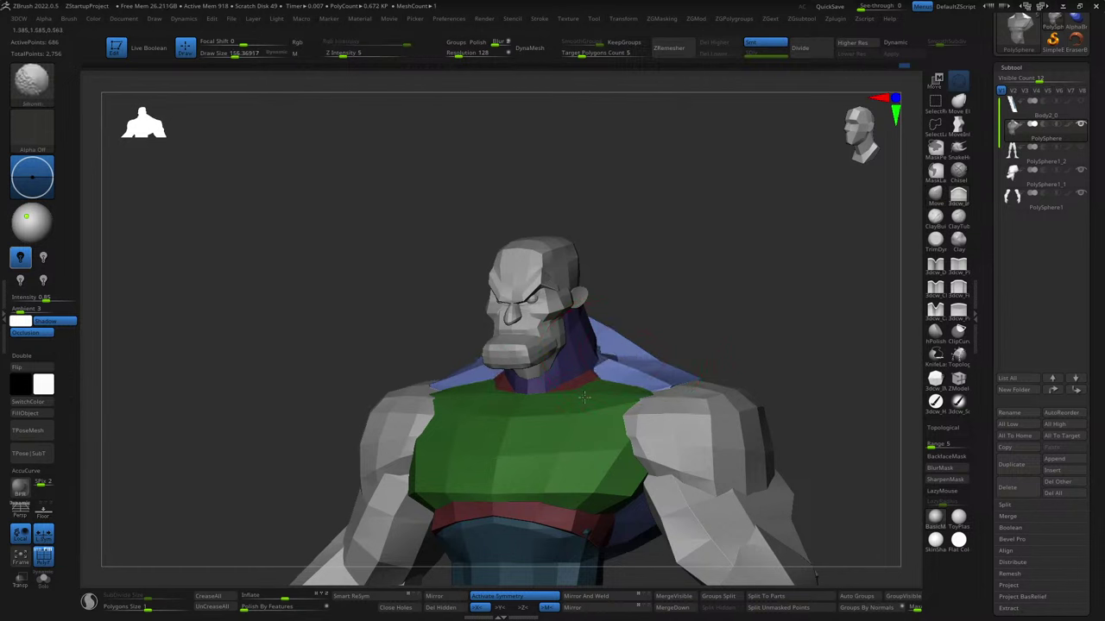
pyautogui.press('s')
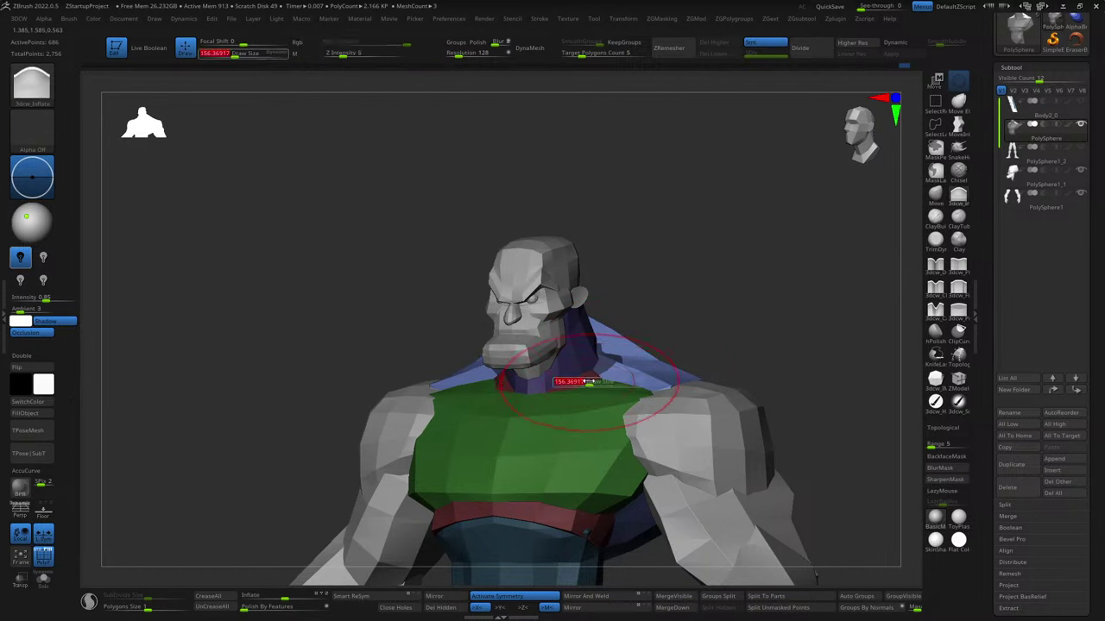
pyautogui.moveTo(671, 340); pyautogui.dragTo(580, 383, button='right')
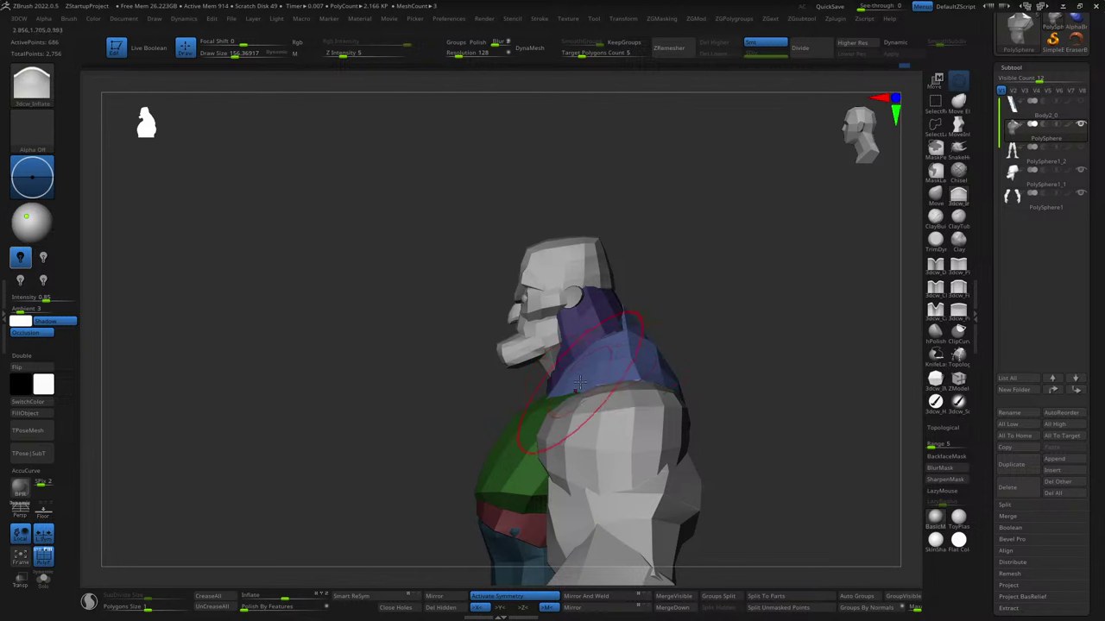
pyautogui.press('b')
pyautogui.press('m')
pyautogui.press('v')
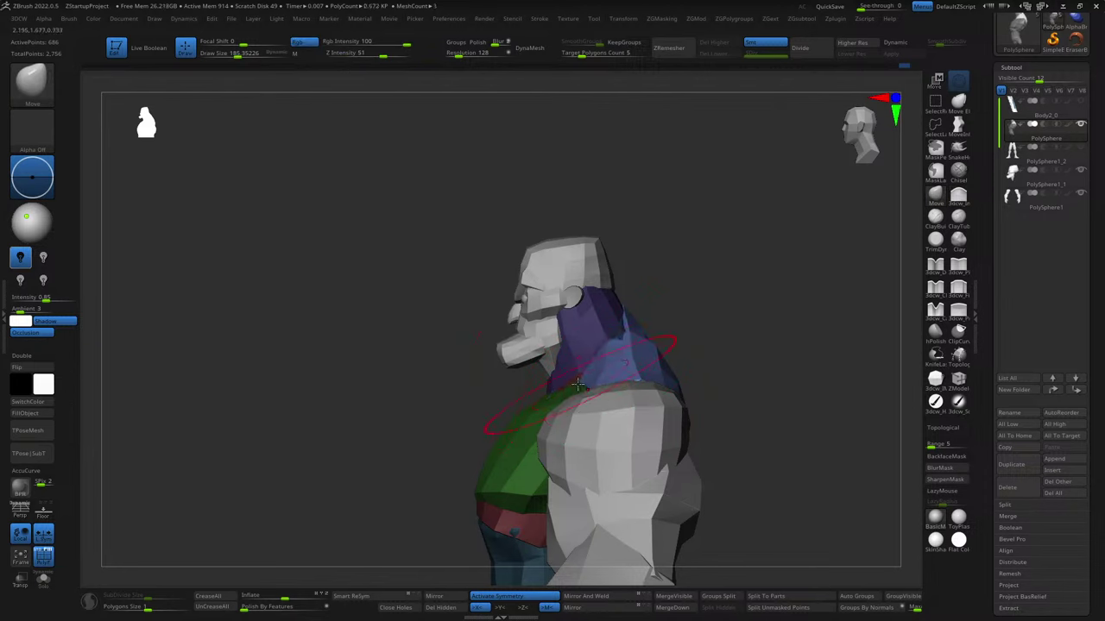
pyautogui.moveTo(577, 383); pyautogui.dragTo(651, 363, button='right')
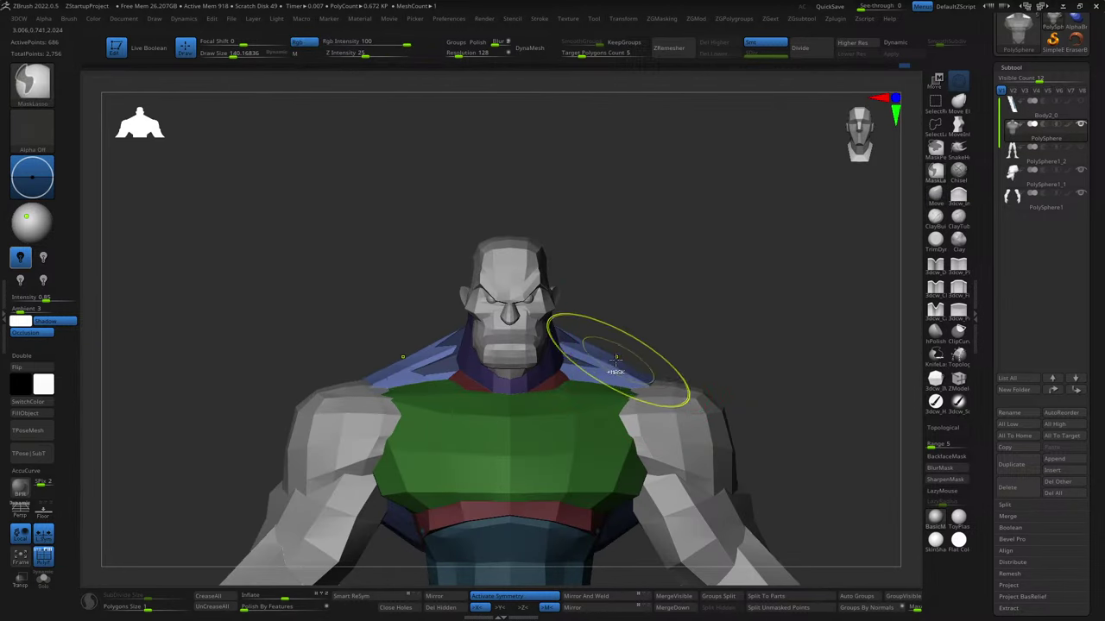
pyautogui.moveTo(658, 358)
pyautogui.mouseDown(button='right')
pyautogui.moveTo(595, 331)
pyautogui.moveTo(689, 332)
pyautogui.mouseUp(button='right')
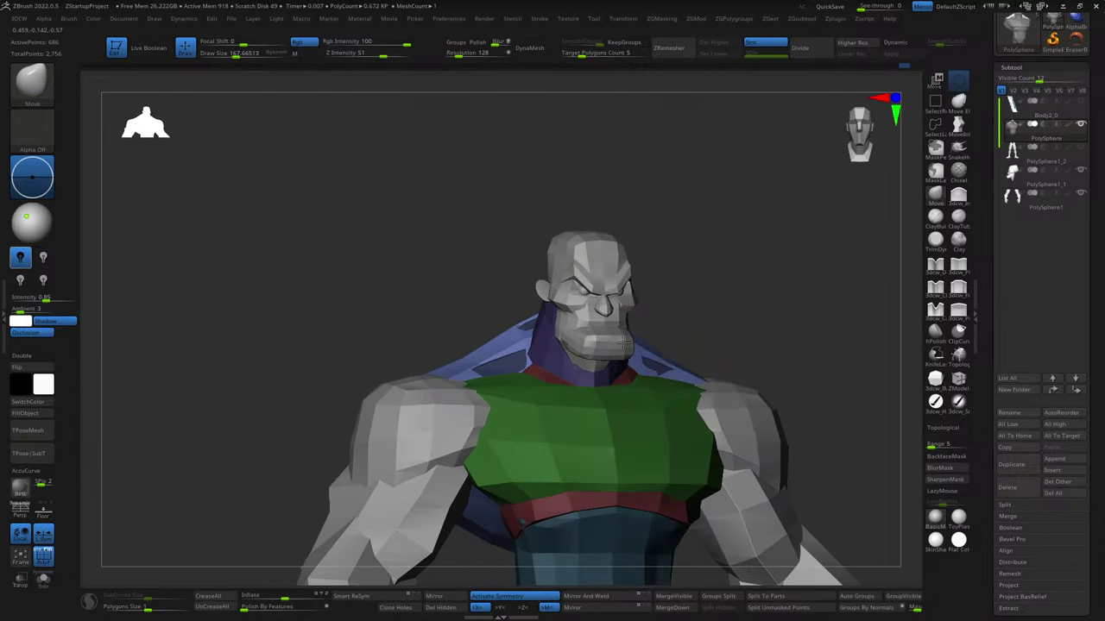
pyautogui.moveTo(685, 333)
pyautogui.mouseDown(button='right')
pyautogui.moveTo(653, 343)
pyautogui.moveTo(758, 182)
pyautogui.moveTo(806, 250)
pyautogui.moveTo(765, 345)
pyautogui.mouseUp(button='right')
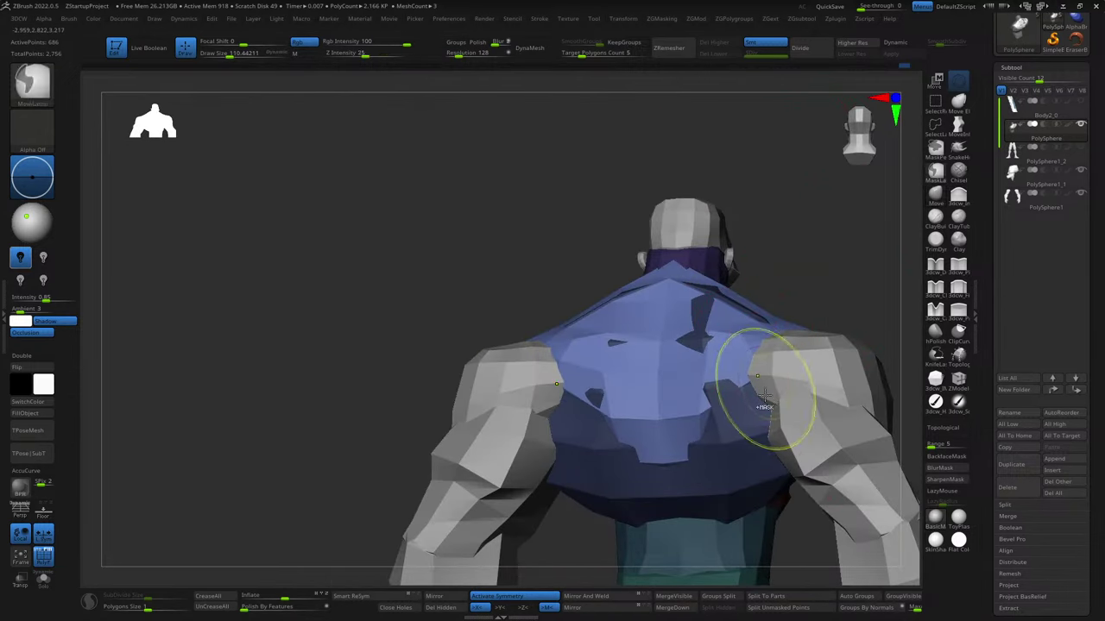
pyautogui.moveTo(789, 371)
pyautogui.mouseDown(button='right')
pyautogui.moveTo(788, 354)
pyautogui.moveTo(742, 371)
pyautogui.mouseUp(button='right')
# - Mask the blue upper-back piece and pull the lower back up symmetrically in back view
pyautogui.keyDown('ctrl'); pyautogui.click(541, 422); pyautogui.keyUp('ctrl')
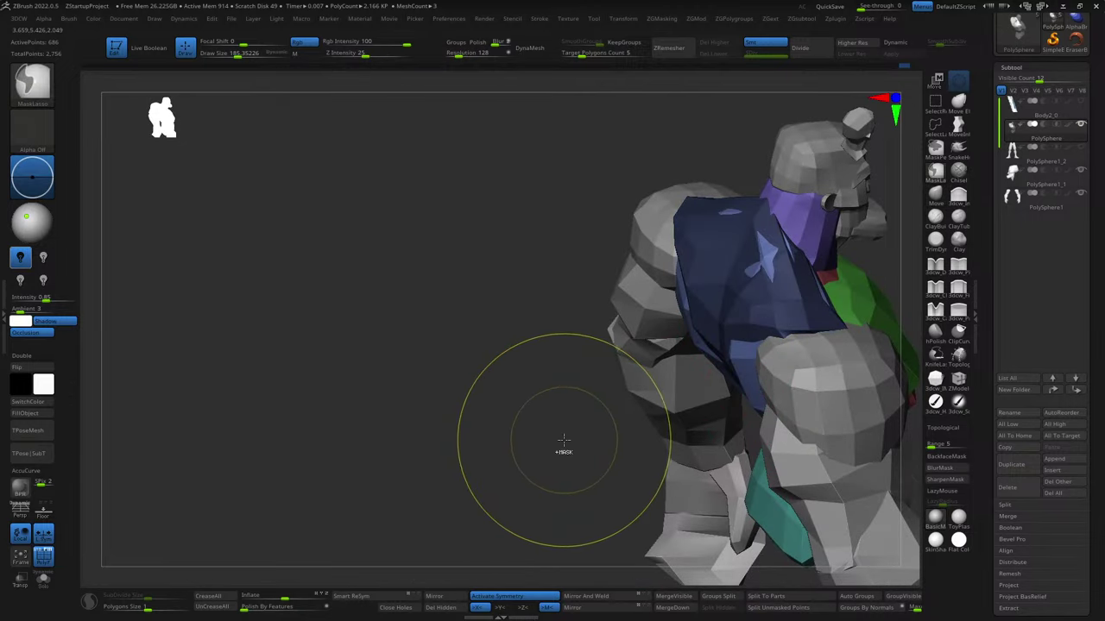
pyautogui.keyDown('ctrl'); pyautogui.moveTo(562, 441); pyautogui.dragTo(545, 458); pyautogui.keyUp('ctrl')
pyautogui.press('w')
pyautogui.keyDown('shift'); pyautogui.moveTo(533, 468); pyautogui.dragTo(731, 438, button='right'); pyautogui.keyUp('shift')
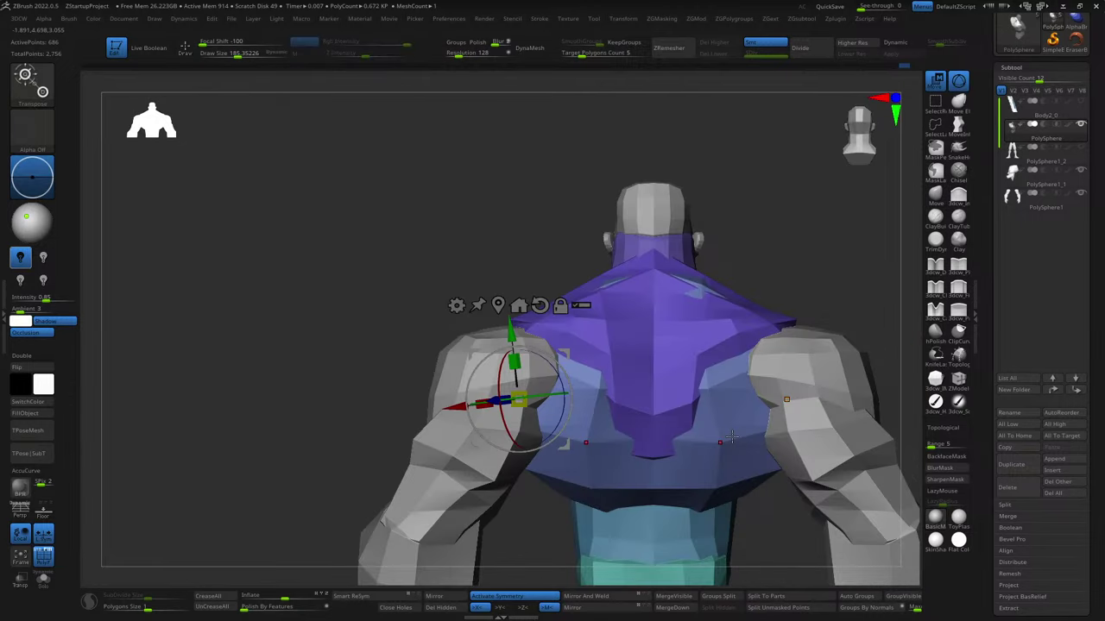
pyautogui.keyDown('ctrl'); pyautogui.click(731, 437); pyautogui.keyUp('ctrl')
pyautogui.press('q')
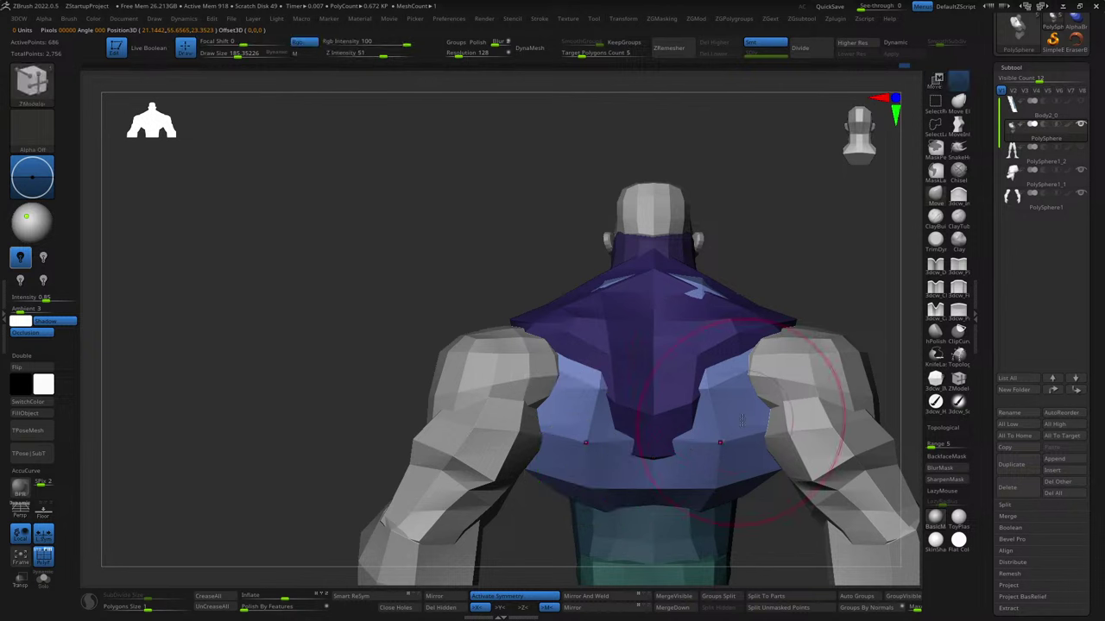
pyautogui.moveTo(767, 247); pyautogui.dragTo(684, 285, button='right')
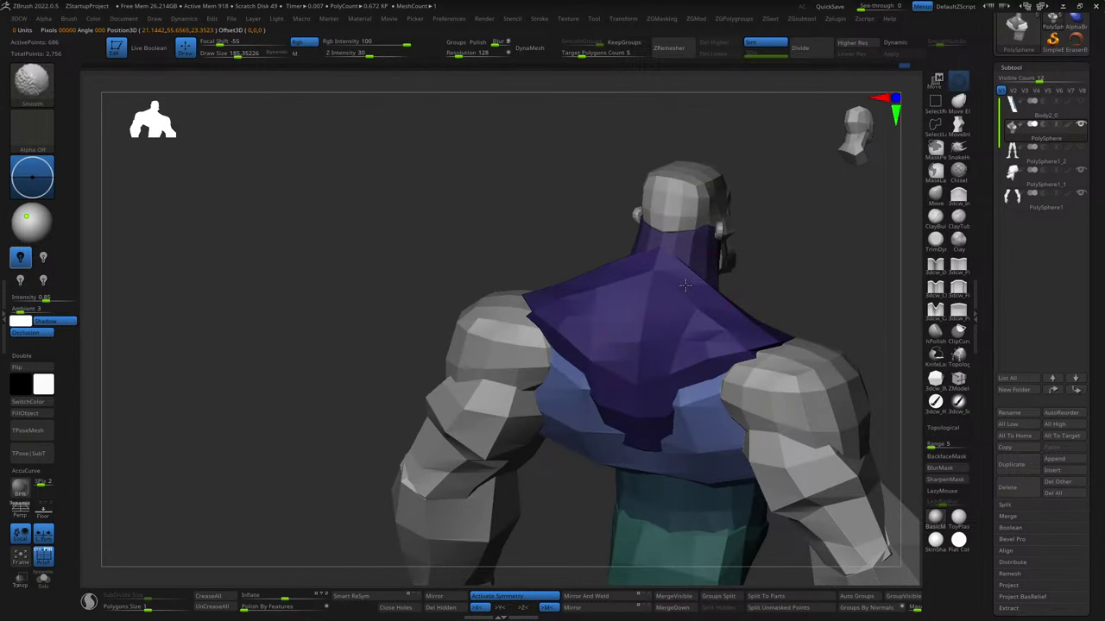
pyautogui.keyDown('shift'); pyautogui.moveTo(794, 265); pyautogui.dragTo(780, 342, button='right'); pyautogui.keyUp('shift')
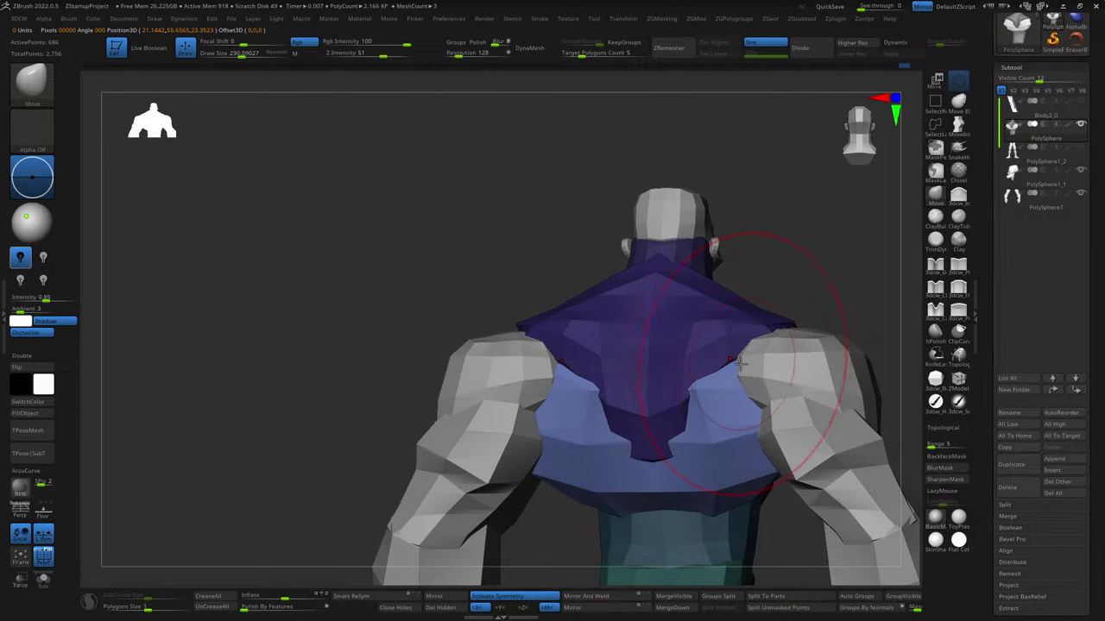
pyautogui.moveTo(769, 316); pyautogui.dragTo(730, 366, button='right')
pyautogui.moveTo(751, 325); pyautogui.dragTo(720, 355, button='right')
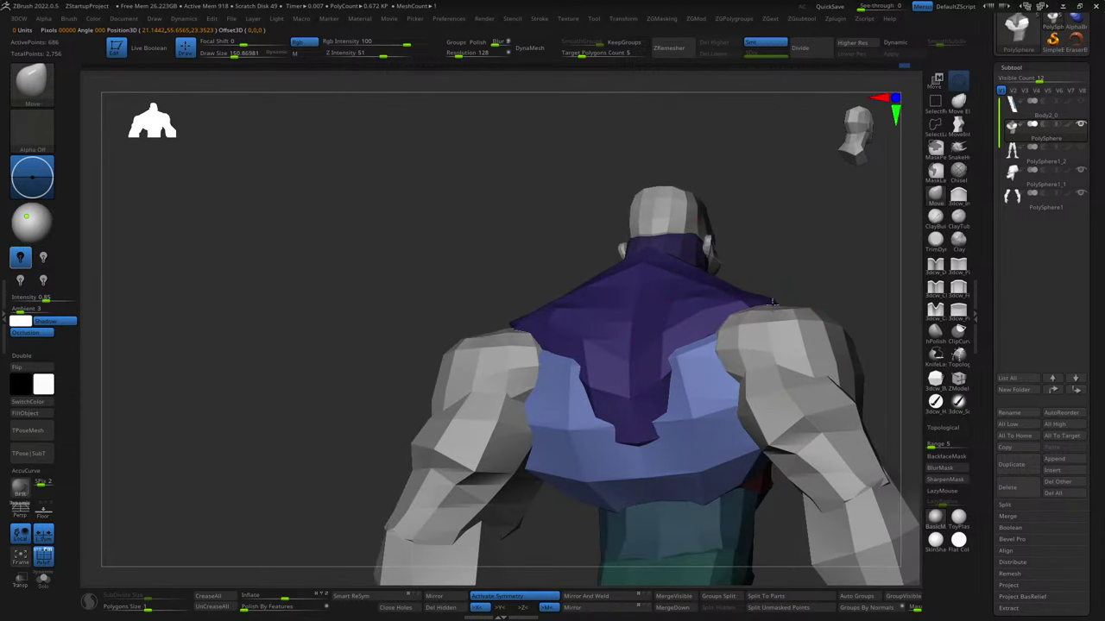
pyautogui.moveTo(766, 276); pyautogui.dragTo(796, 276, button='right')
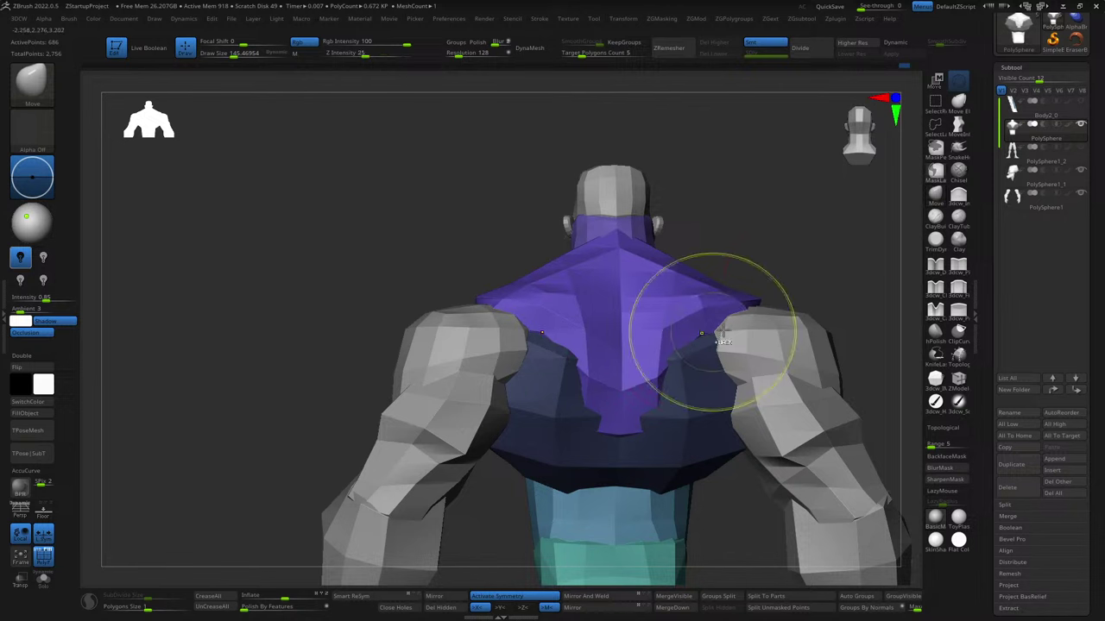
pyautogui.moveTo(706, 402); pyautogui.dragTo(706, 358)
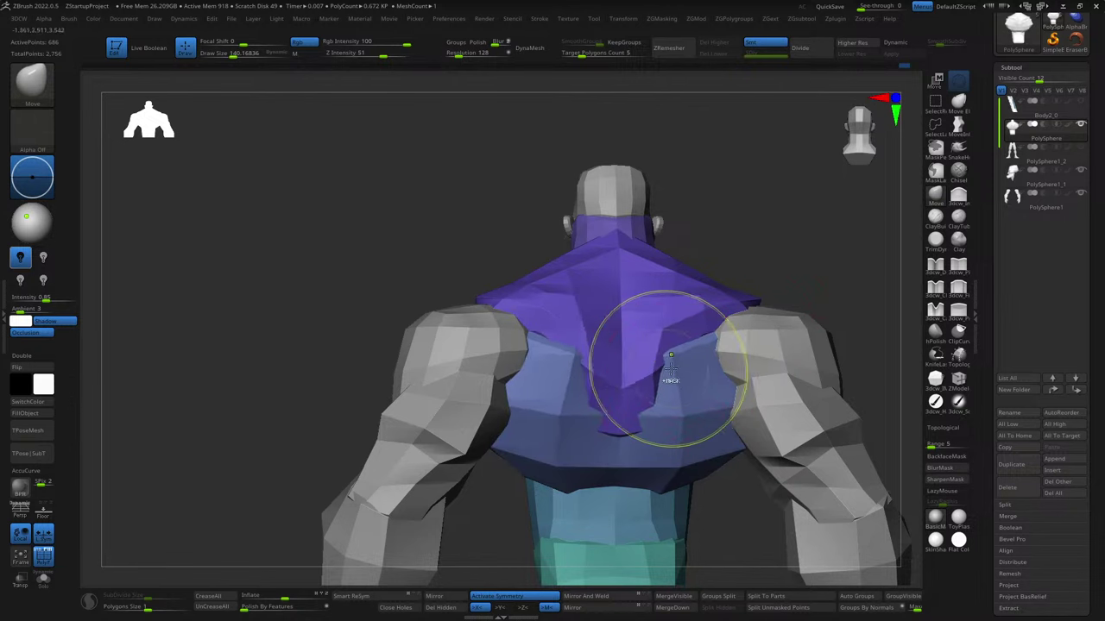
# - Undo the recent back reshaping step by step to an earlier state
pyautogui.hotkey('ctrl', 'z')
pyautogui.hotkey('ctrl', 'z')
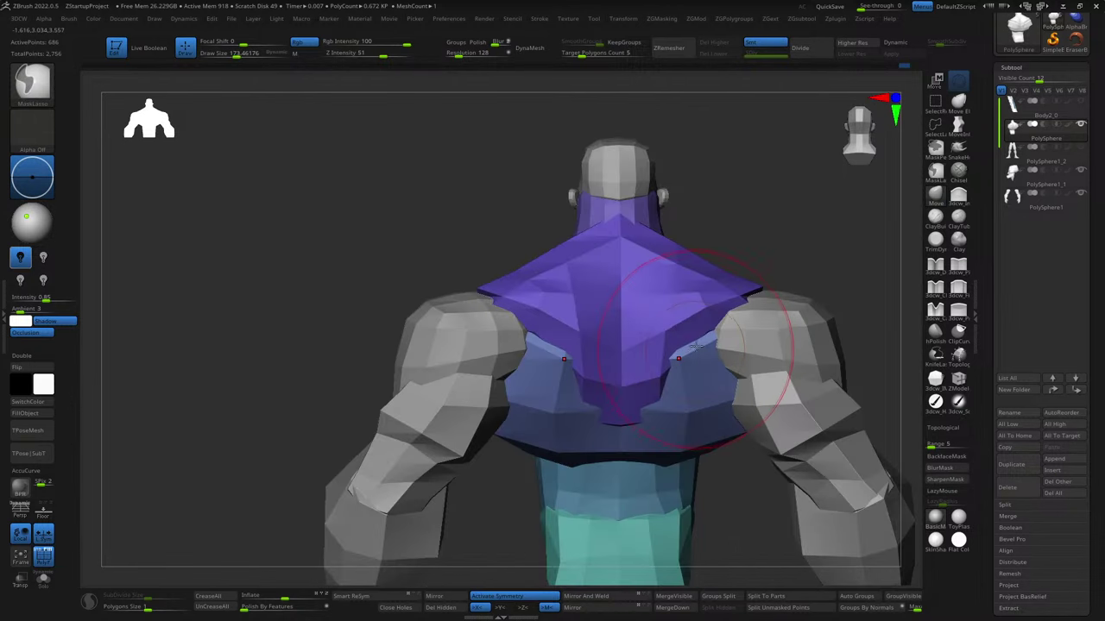
pyautogui.hotkey('ctrl', 'z')
pyautogui.hotkey('ctrl', 'z')
pyautogui.hotkey('ctrl', 'z')
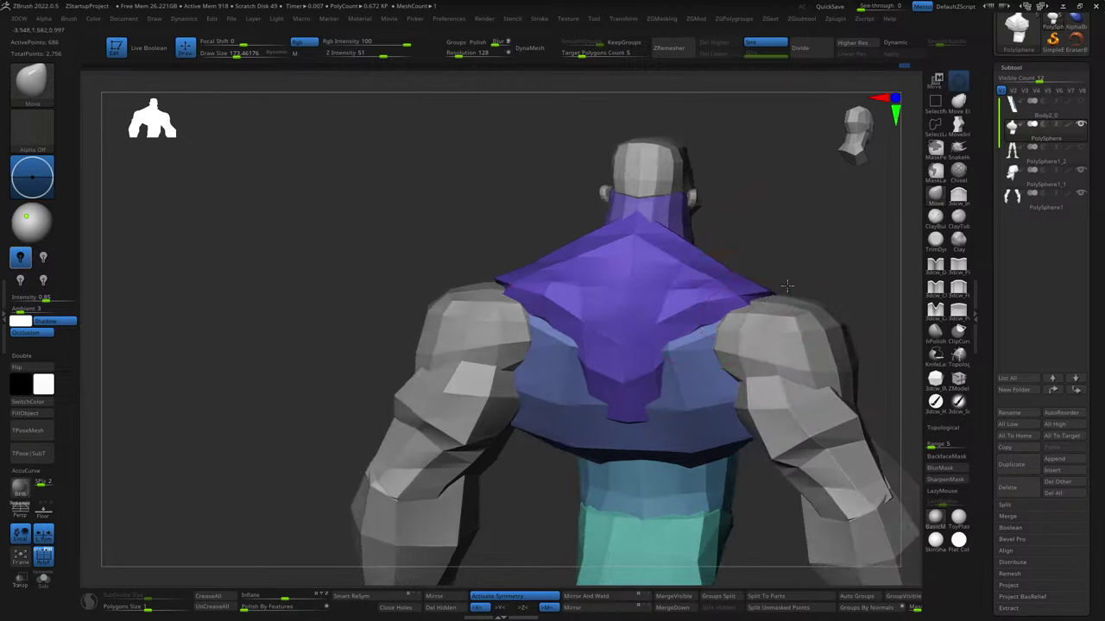
pyautogui.hotkey('ctrl', 'z')
pyautogui.hotkey('ctrl', 'z')
pyautogui.hotkey('ctrl', 'z')
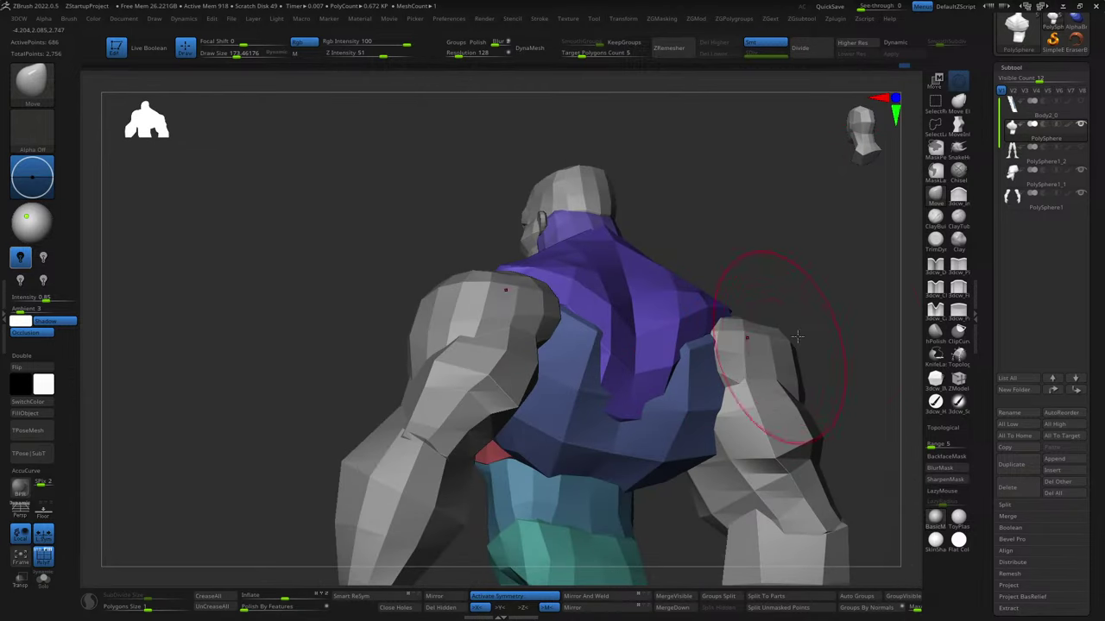
pyautogui.hotkey('ctrl', 'z')
pyautogui.hotkey('ctrl', 'z')
pyautogui.hotkey('ctrl', 'z')
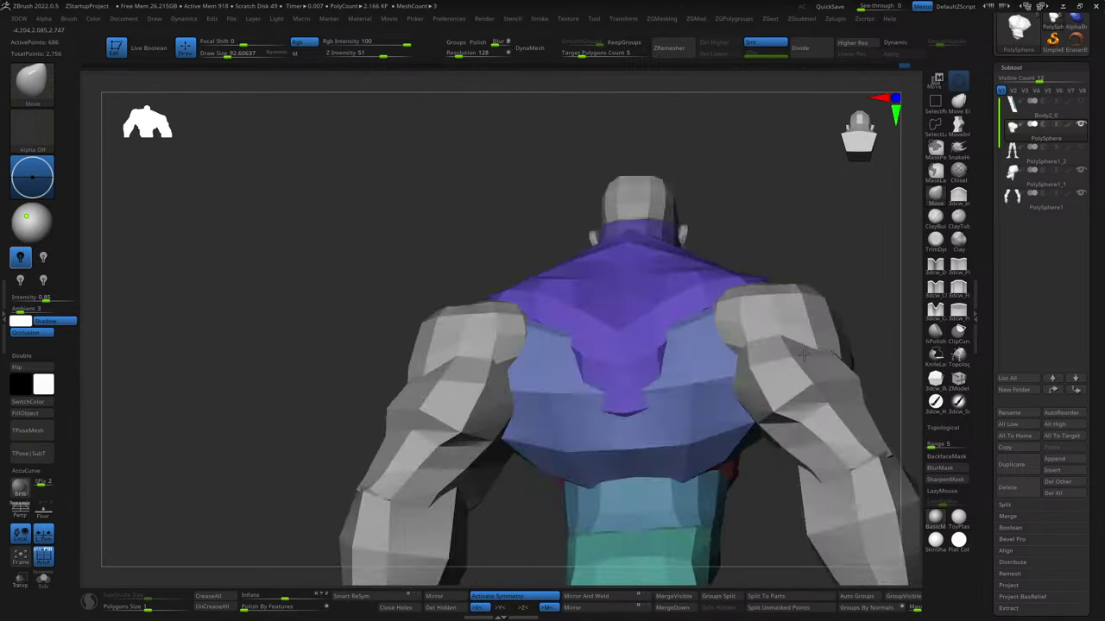
pyautogui.hotkey('ctrl', 'z')
pyautogui.hotkey('ctrl', 'z')
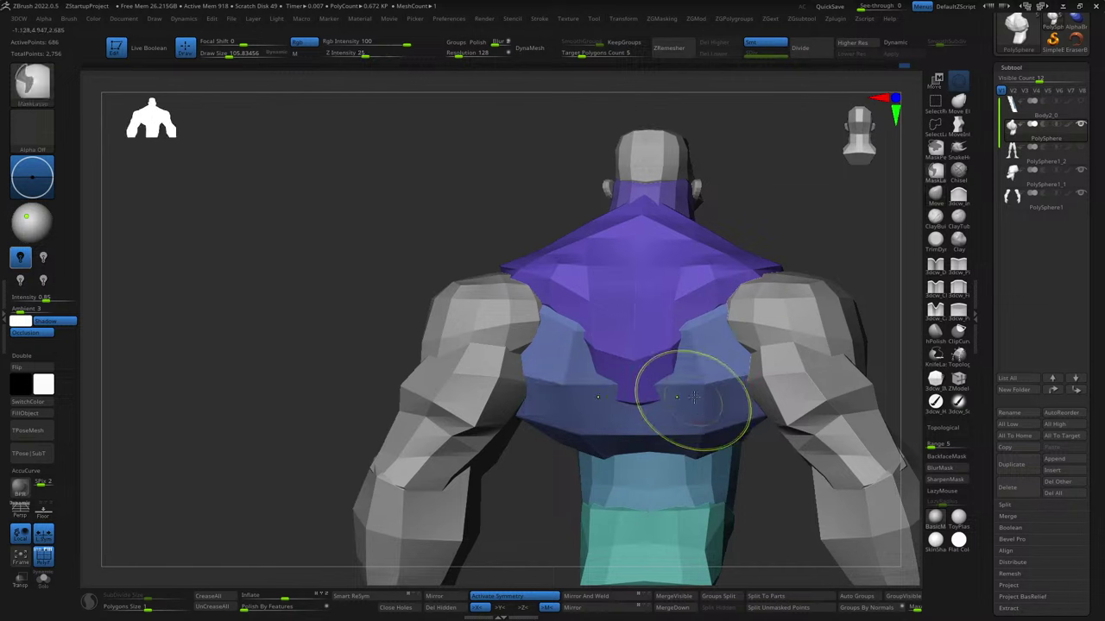
pyautogui.hotkey('ctrl', 'z')
pyautogui.hotkey('ctrl', 'z')
pyautogui.hotkey('ctrl', 'z')
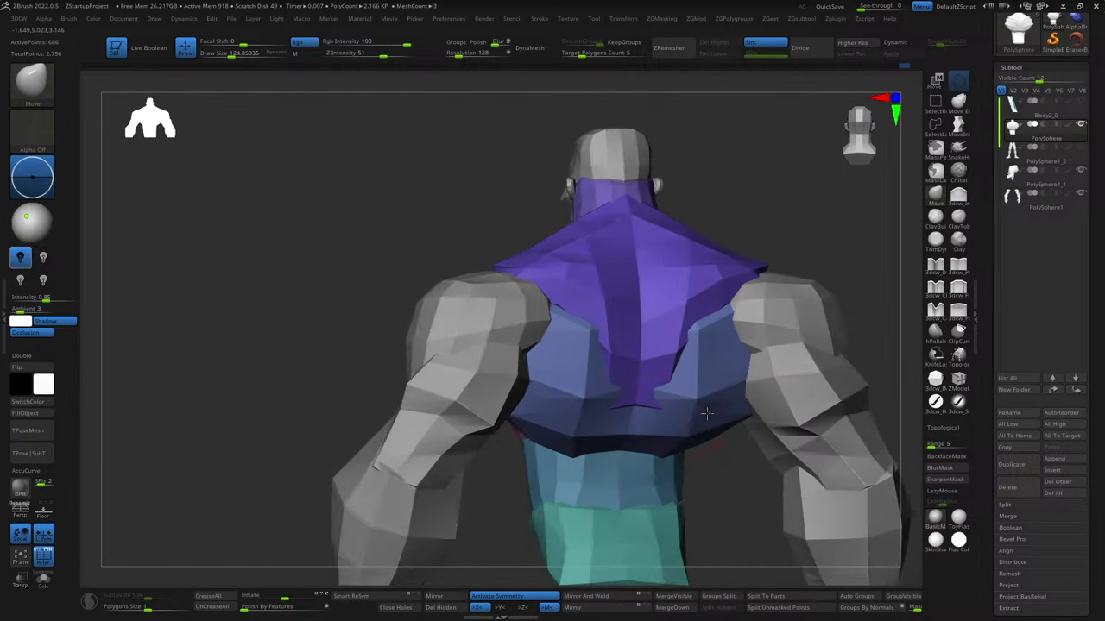
pyautogui.hotkey('ctrl', 'z')
pyautogui.hotkey('ctrl', 'z')
pyautogui.hotkey('ctrl', 'z')
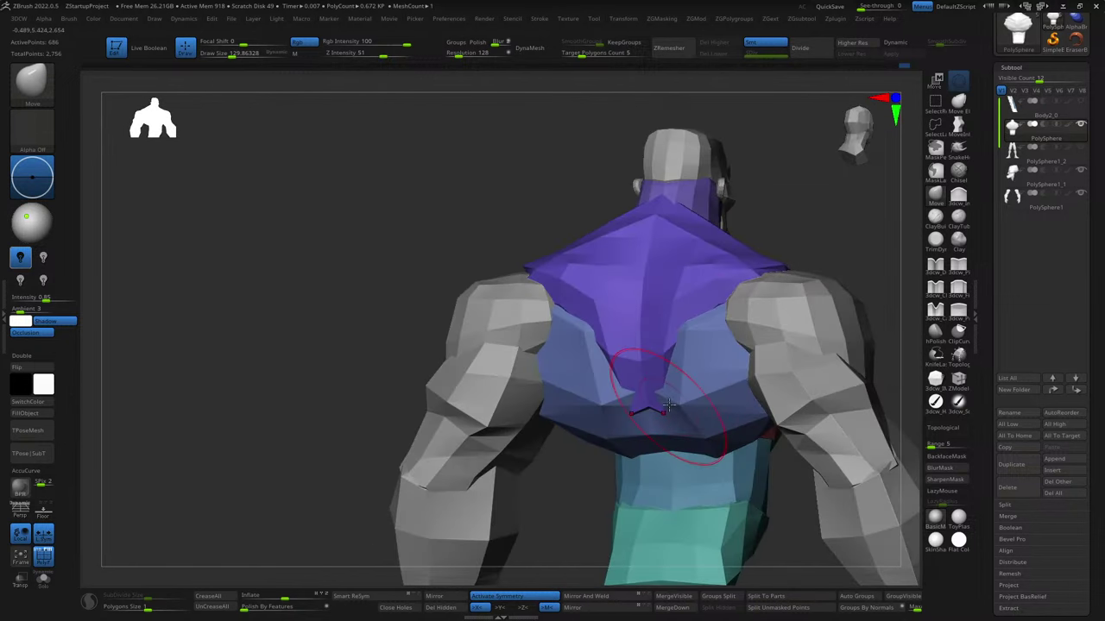
pyautogui.hotkey('ctrl', 'z')
pyautogui.hotkey('ctrl', 'z')
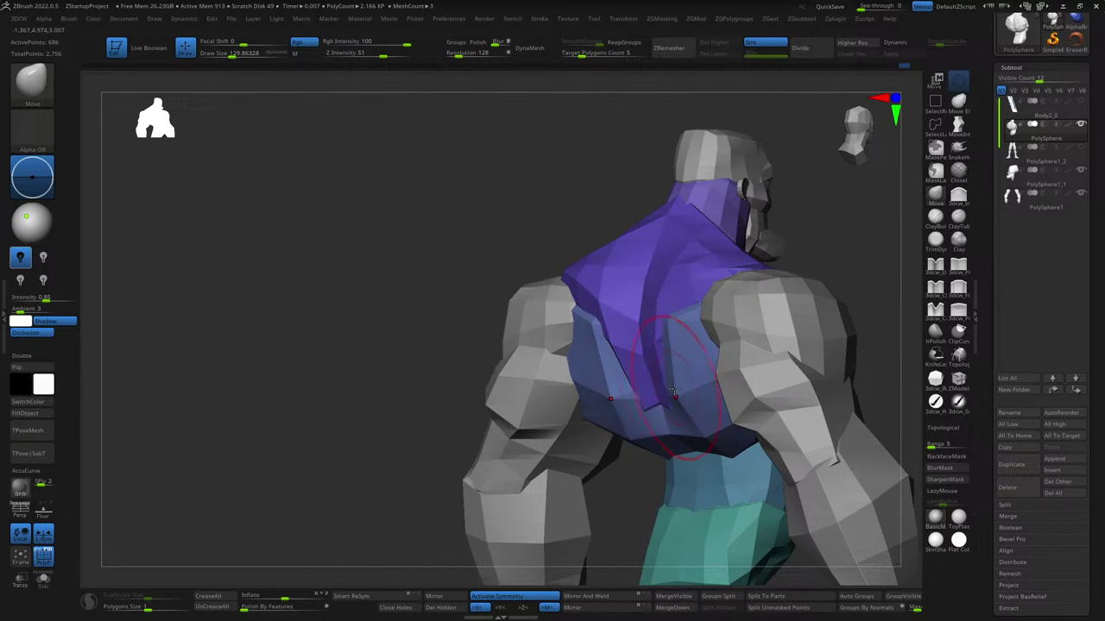
pyautogui.hotkey('ctrl', 'z')
# - Try inflating the blue back, undo it, and touch up the purple trapezius tip with a mask
pyautogui.press('s')
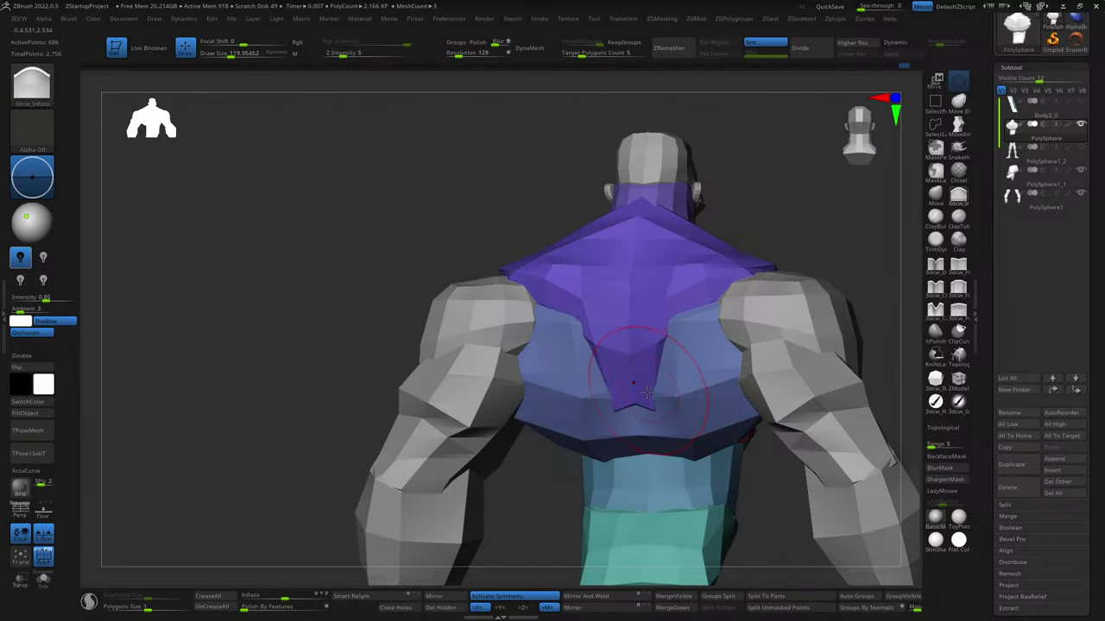
pyautogui.moveTo(647, 393); pyautogui.dragTo(631, 382)
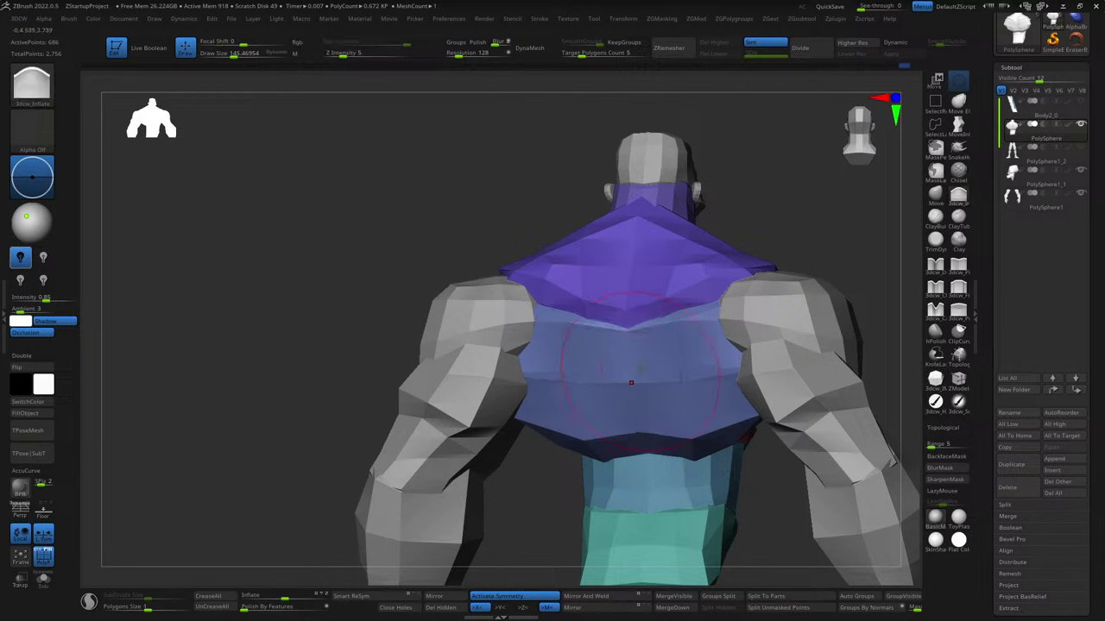
pyautogui.hotkey('ctrl', 'z')
pyautogui.hotkey('ctrl', 'z')
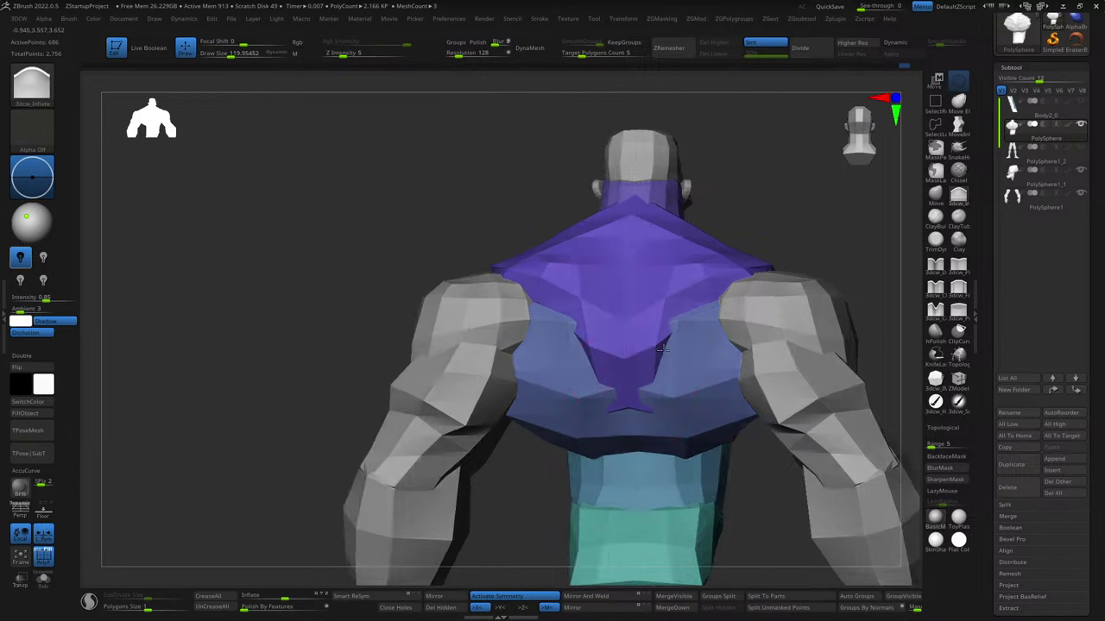
pyautogui.moveTo(662, 347)
pyautogui.mouseDown(button='right')
pyautogui.moveTo(592, 409)
pyautogui.moveTo(632, 414)
pyautogui.mouseUp(button='right')
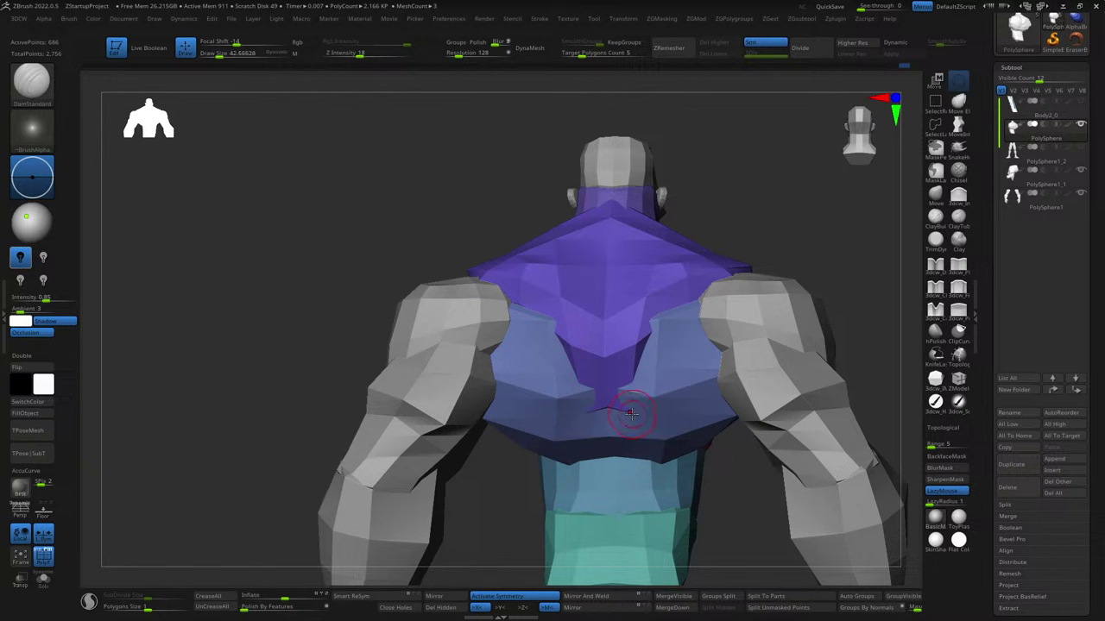
pyautogui.hotkey('ctrl', 'shift')
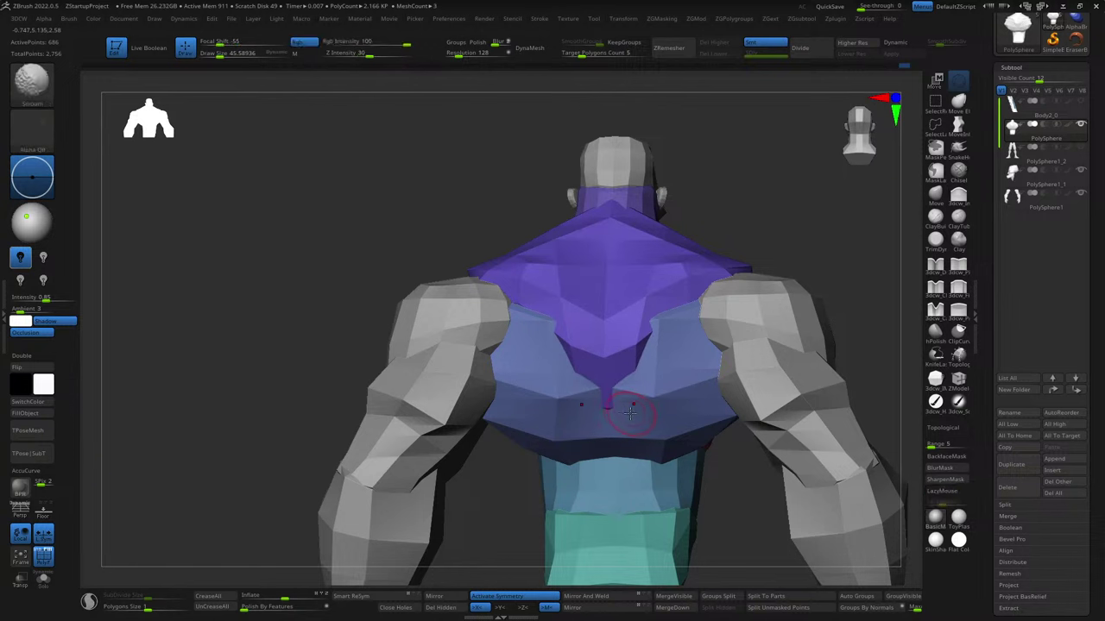
pyautogui.moveTo(617, 412)
pyautogui.mouseDown(button='right')
pyautogui.moveTo(654, 331)
pyautogui.moveTo(678, 303)
pyautogui.moveTo(695, 297)
pyautogui.moveTo(695, 309)
pyautogui.moveTo(658, 287)
pyautogui.mouseUp(button='right')
# - Select the blue torso and extrude new side panel geometry with the Transpose gizmo
pyautogui.press('s')
pyautogui.moveTo(819, 286)
pyautogui.mouseDown(button='right')
pyautogui.moveTo(735, 296)
pyautogui.moveTo(653, 333)
pyautogui.moveTo(663, 452)
pyautogui.mouseUp(button='right')
pyautogui.press('w')
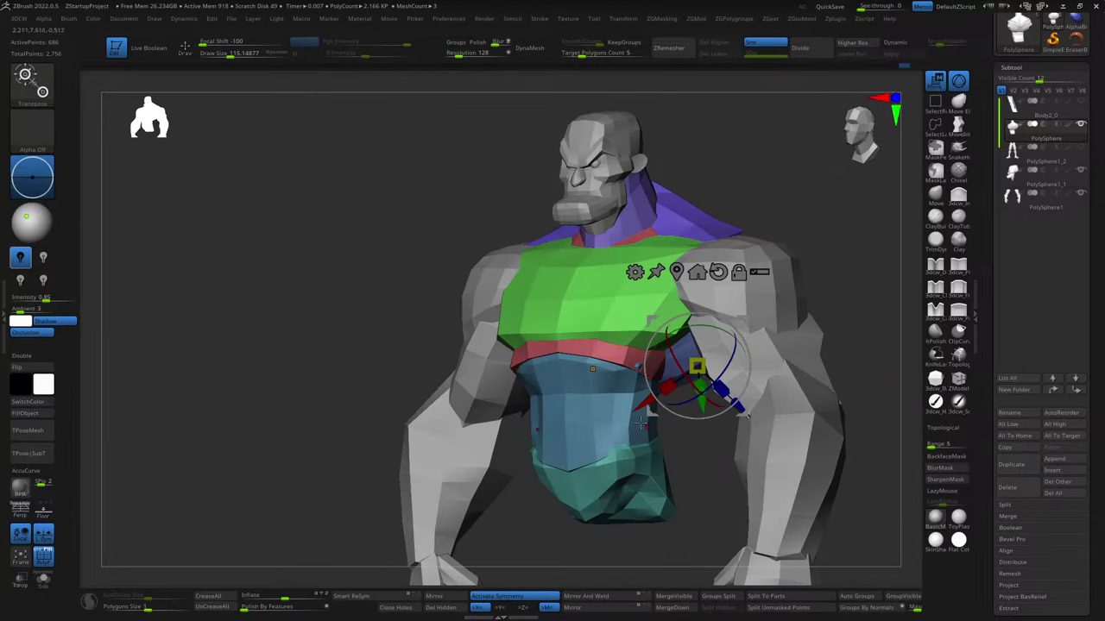
pyautogui.keyDown('alt'); pyautogui.click(599, 426); pyautogui.keyUp('alt')
pyautogui.press('f')
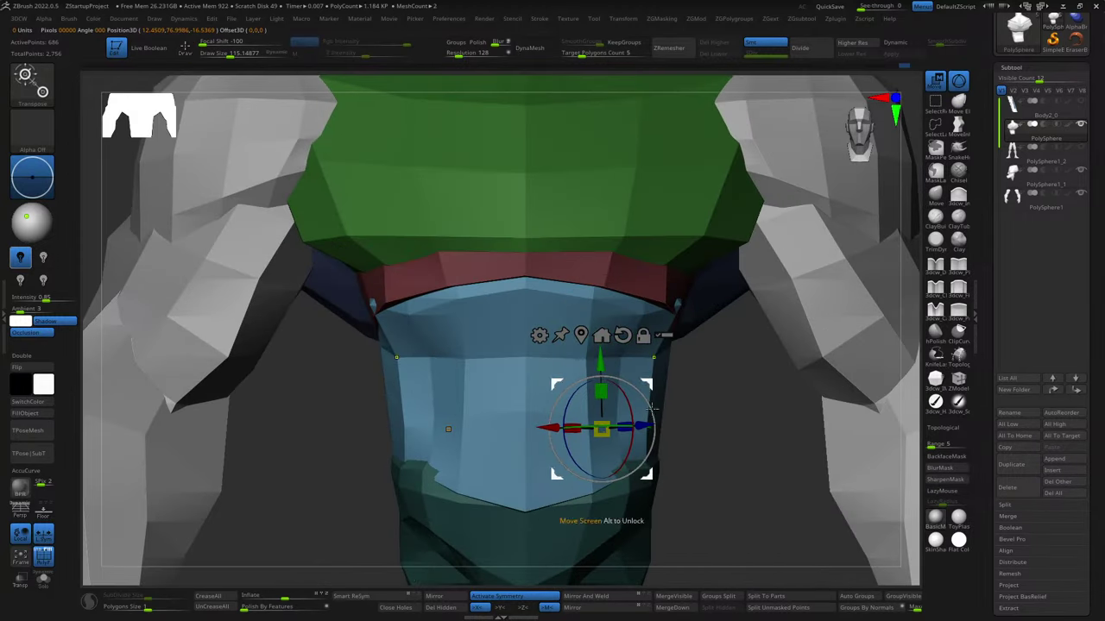
pyautogui.keyDown('ctrl'); pyautogui.moveTo(600, 362); pyautogui.dragTo(600, 364); pyautogui.keyUp('ctrl')
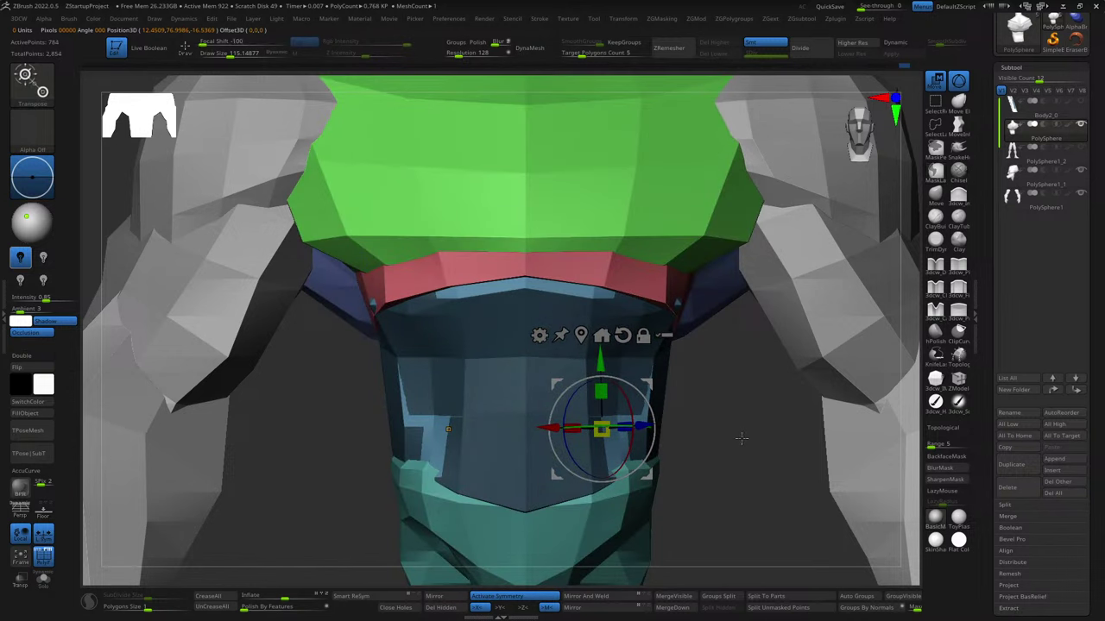
pyautogui.click(527, 434)
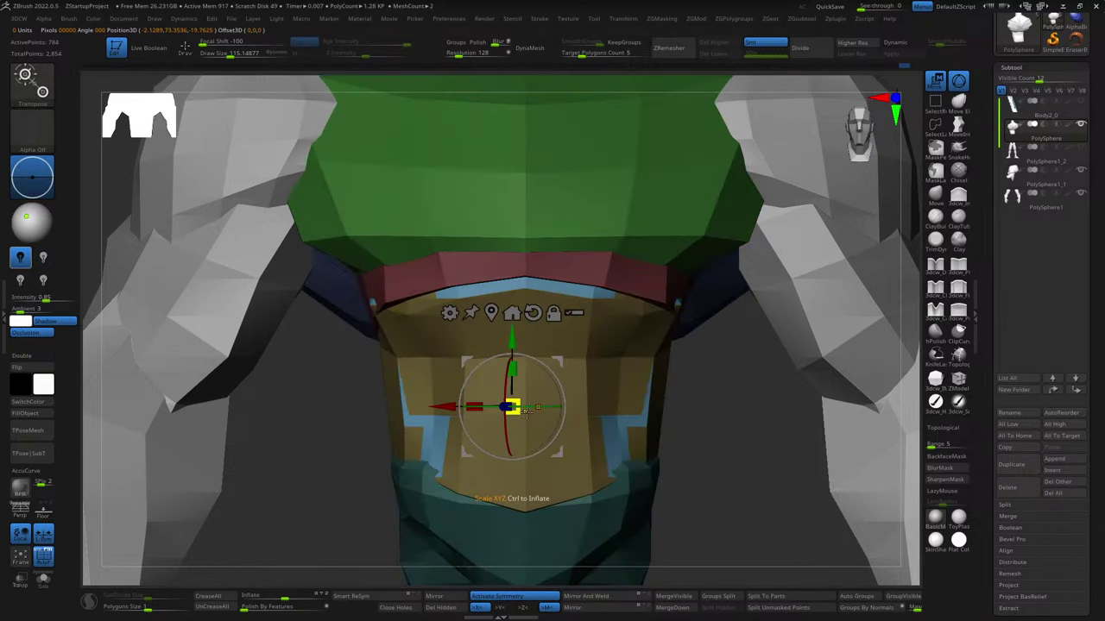
pyautogui.click(644, 365)
# - Smooth the yellow side panels flatter and narrower, keeping them masked apart from the centre
pyautogui.press('q')
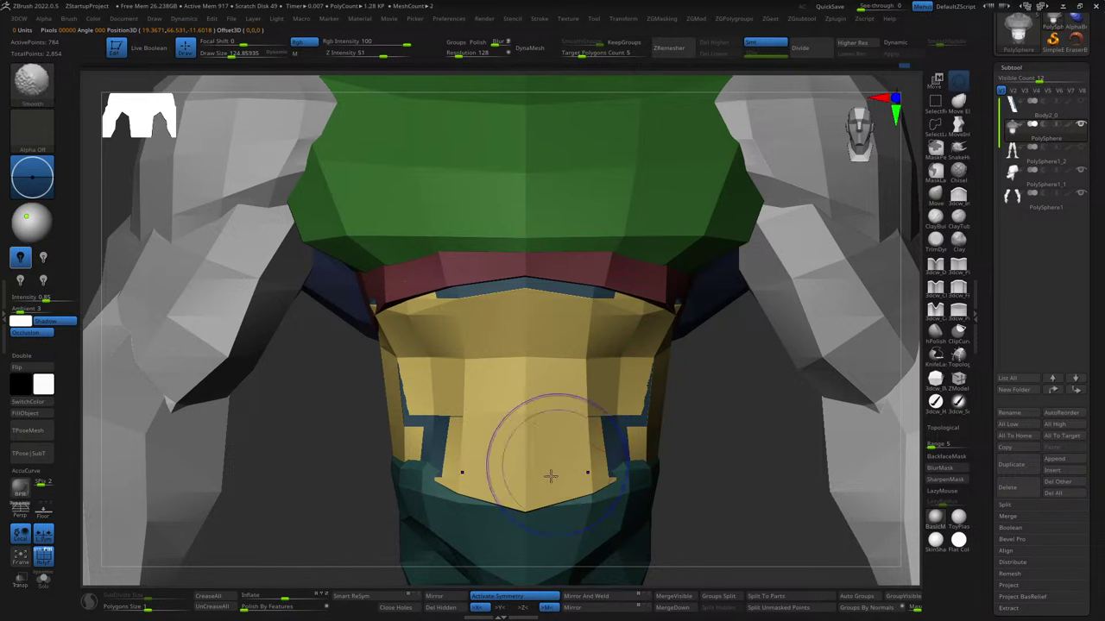
pyautogui.keyDown('shift'); pyautogui.moveTo(530, 469); pyautogui.dragTo(517, 292); pyautogui.keyUp('shift')
pyautogui.moveTo(682, 480)
pyautogui.mouseDown()
pyautogui.moveTo(682, 449)
pyautogui.moveTo(604, 371)
pyautogui.mouseUp()
pyautogui.moveTo(448, 363)
pyautogui.mouseDown()
pyautogui.moveTo(592, 308)
pyautogui.moveTo(461, 435)
pyautogui.moveTo(569, 423)
pyautogui.moveTo(586, 436)
pyautogui.mouseUp()
pyautogui.press('w')
pyautogui.keyDown('ctrl'); pyautogui.click(484, 397); pyautogui.keyUp('ctrl')
pyautogui.press('q')
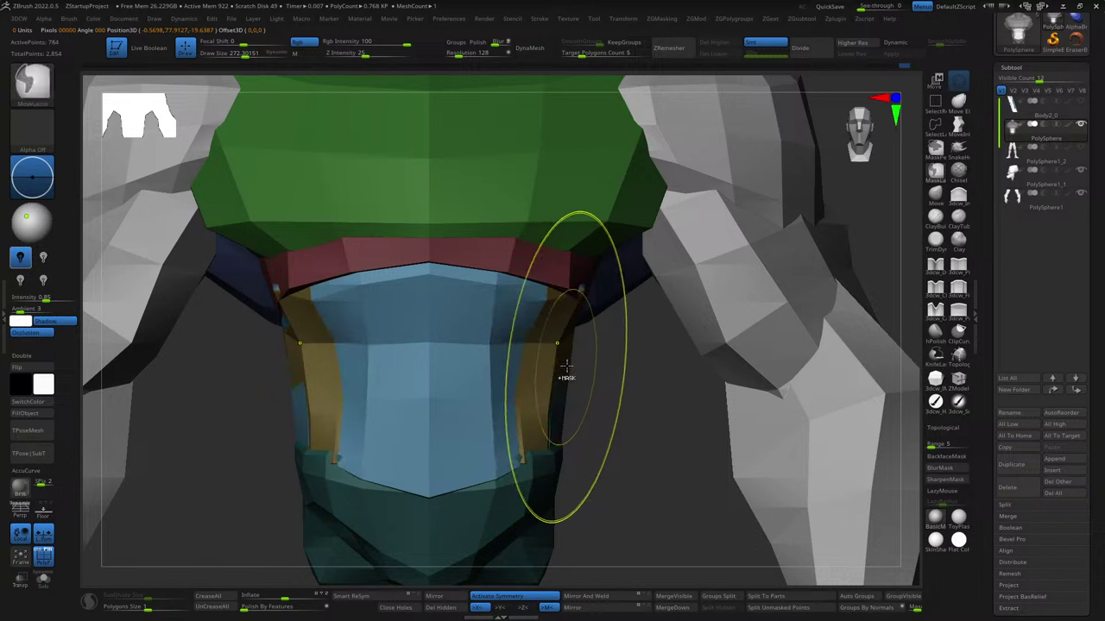
# - Push the right yellow oblique narrower with a smaller Move brush
pyautogui.press('s')
pyautogui.moveTo(543, 390); pyautogui.dragTo(561, 407)
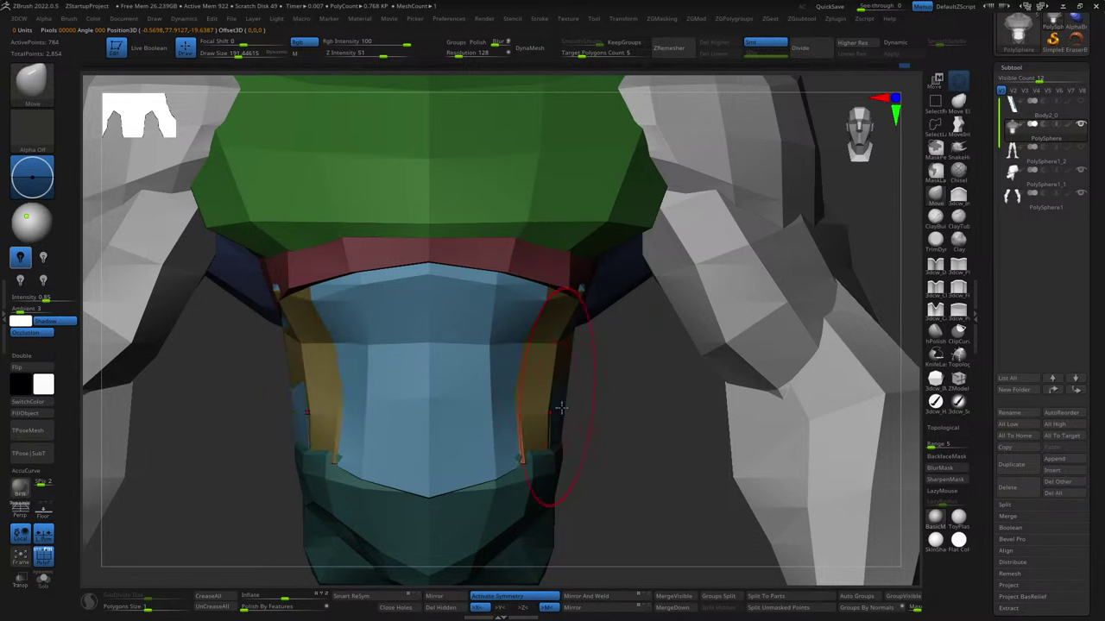
pyautogui.moveTo(563, 409); pyautogui.dragTo(562, 364, button='right')
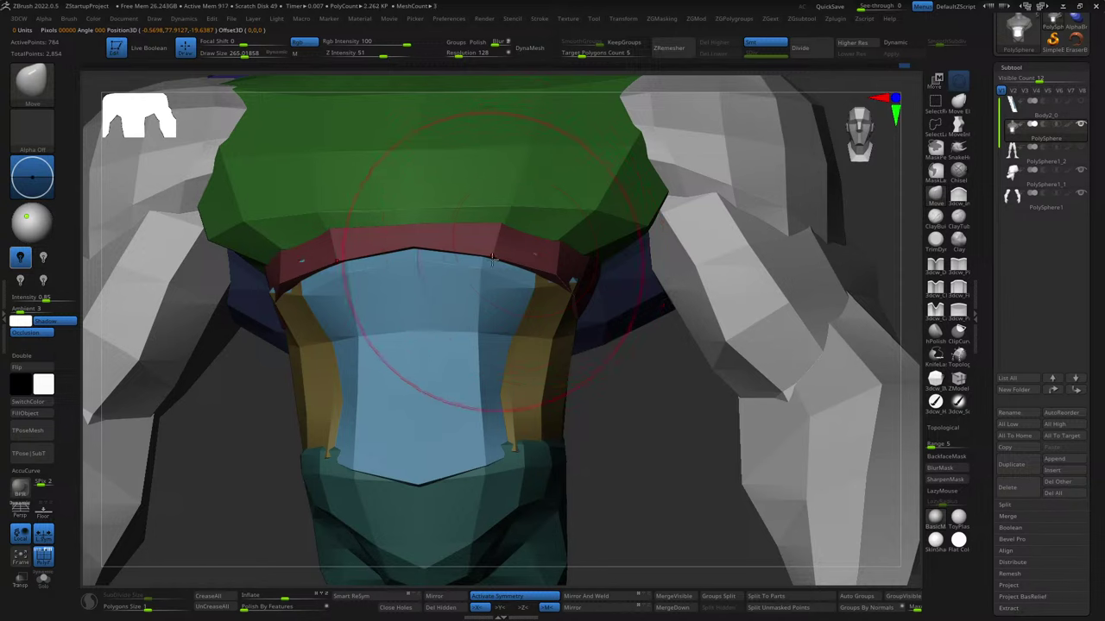
pyautogui.moveTo(492, 257)
pyautogui.mouseDown(button='right')
pyautogui.moveTo(471, 268)
pyautogui.moveTo(525, 348)
pyautogui.mouseUp(button='right')
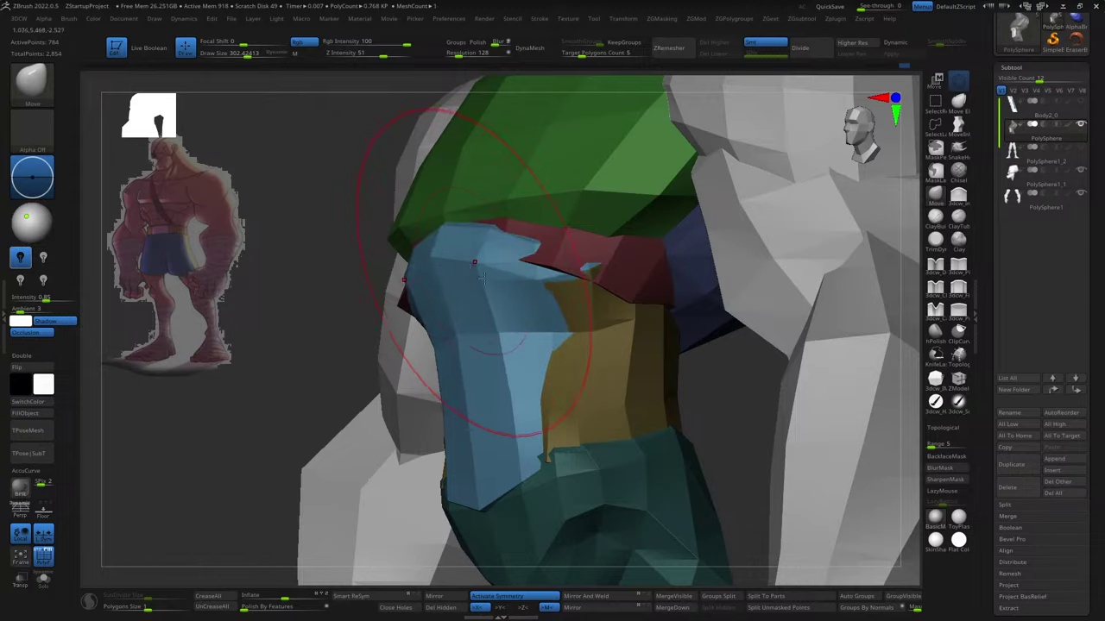
pyautogui.keyDown('shift'); pyautogui.moveTo(485, 288); pyautogui.dragTo(552, 293, button='right'); pyautogui.keyUp('shift')
pyautogui.press('s')
pyautogui.moveTo(570, 265); pyautogui.dragTo(553, 265)
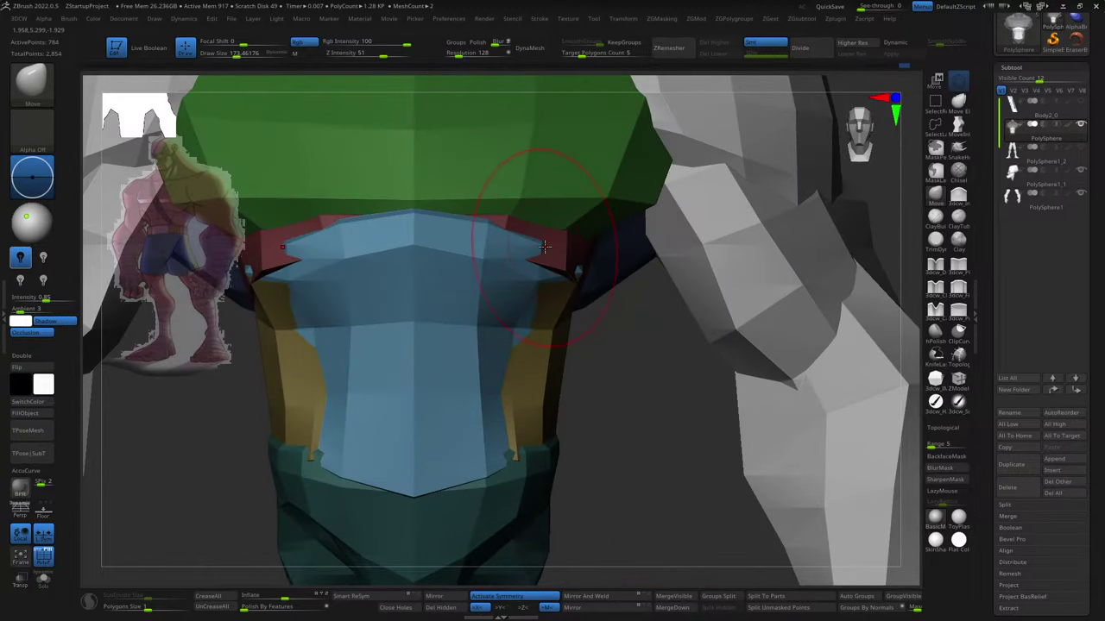
# - Shape the obliques further from side, front and back angles, resizing the brush
pyautogui.moveTo(554, 265); pyautogui.dragTo(553, 265, button='right')
pyautogui.moveTo(553, 265); pyautogui.dragTo(549, 265)
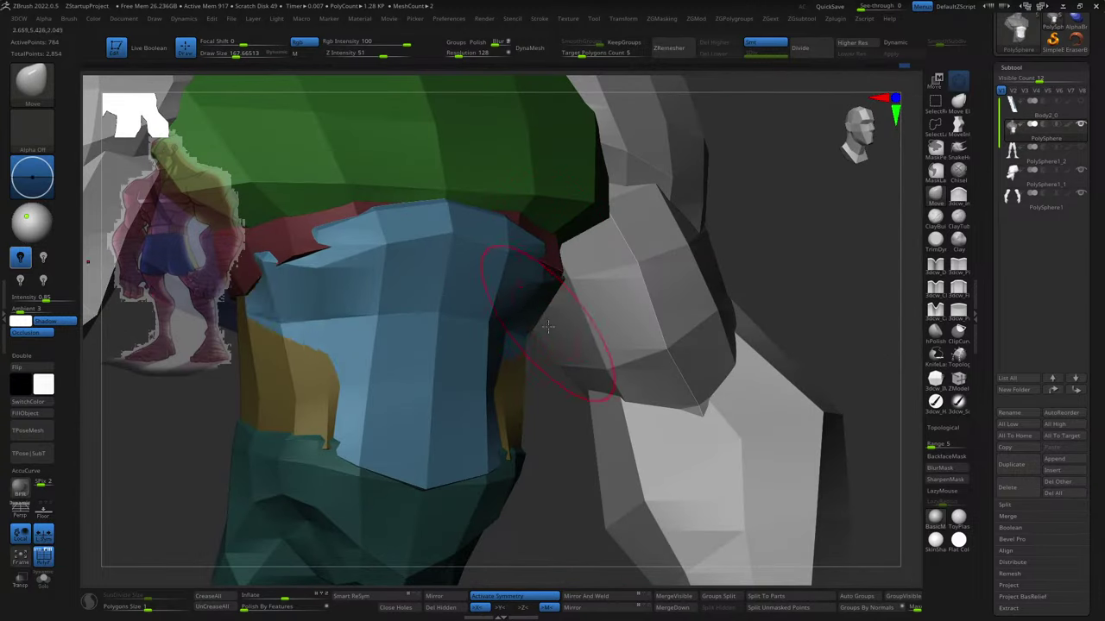
pyautogui.moveTo(530, 320)
pyautogui.mouseDown(button='right')
pyautogui.moveTo(507, 327)
pyautogui.moveTo(534, 415)
pyautogui.mouseUp(button='right')
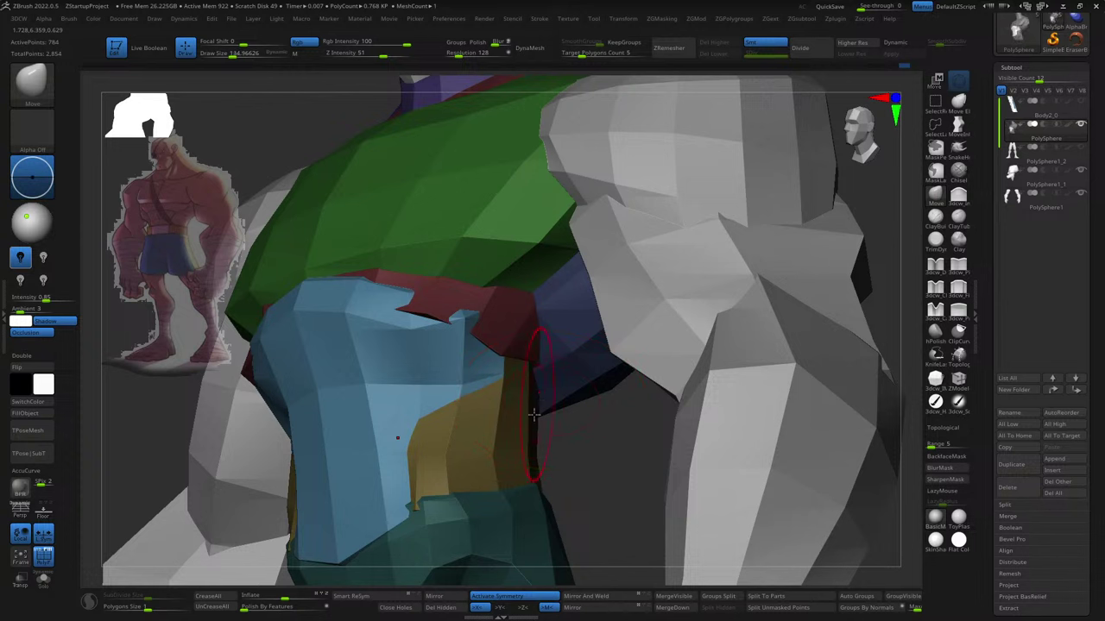
pyautogui.moveTo(469, 407)
pyautogui.mouseDown()
pyautogui.moveTo(518, 407)
pyautogui.moveTo(446, 372)
pyautogui.mouseUp()
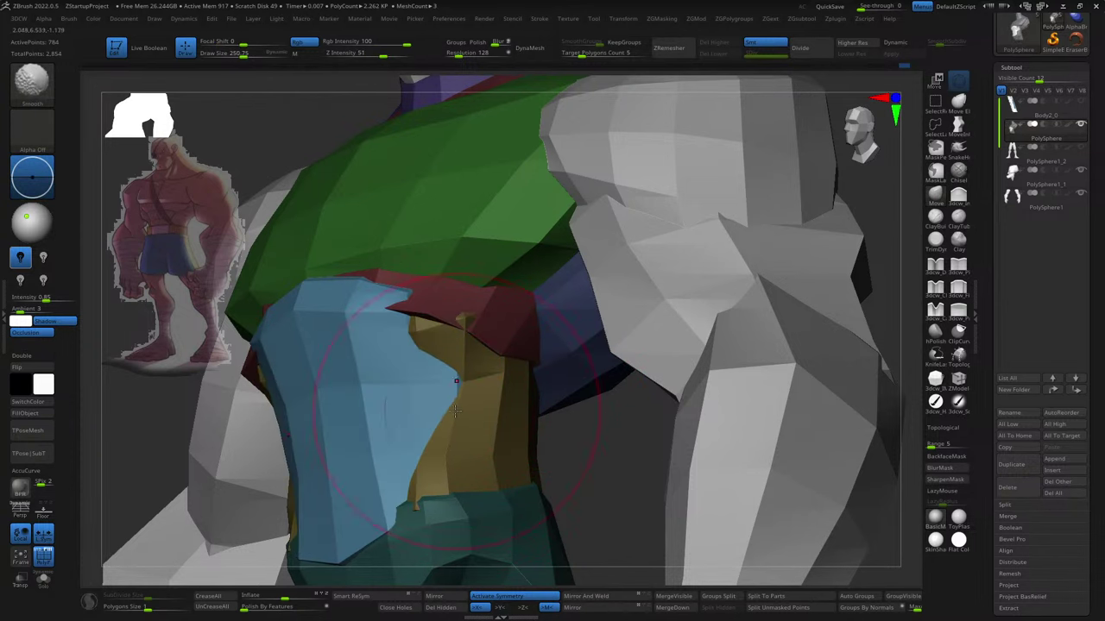
pyautogui.moveTo(407, 321)
pyautogui.mouseDown(button='right')
pyautogui.moveTo(407, 222)
pyautogui.moveTo(468, 285)
pyautogui.moveTo(412, 323)
pyautogui.moveTo(399, 351)
pyautogui.moveTo(410, 335)
pyautogui.moveTo(383, 301)
pyautogui.moveTo(409, 283)
pyautogui.mouseUp(button='right')
pyautogui.press('s')
pyautogui.press('s')
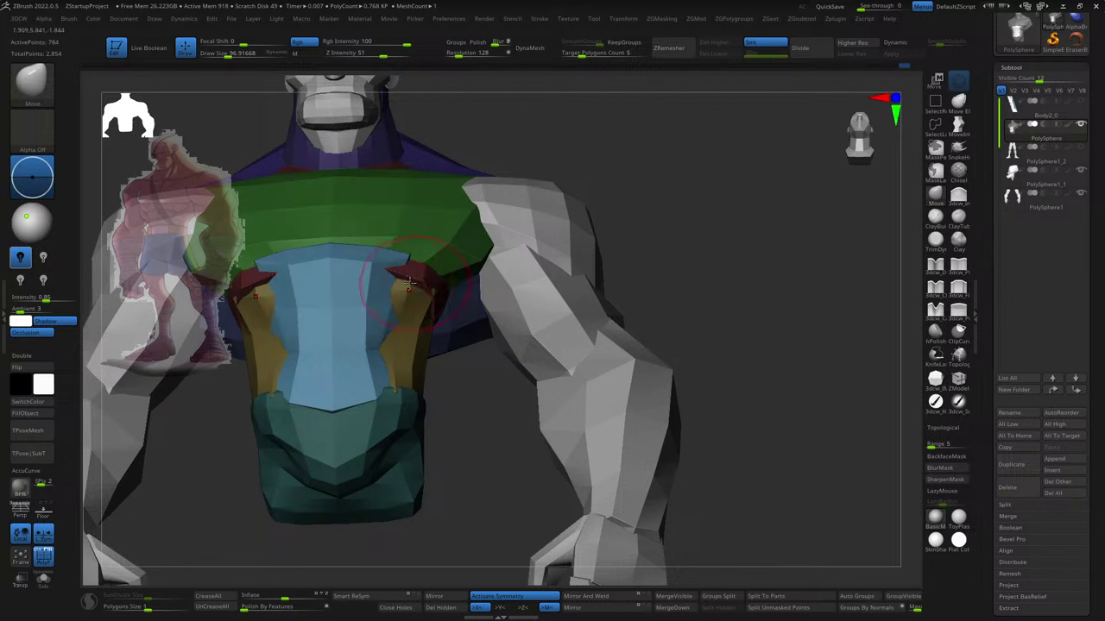
pyautogui.moveTo(442, 341); pyautogui.dragTo(263, 349, button='right')
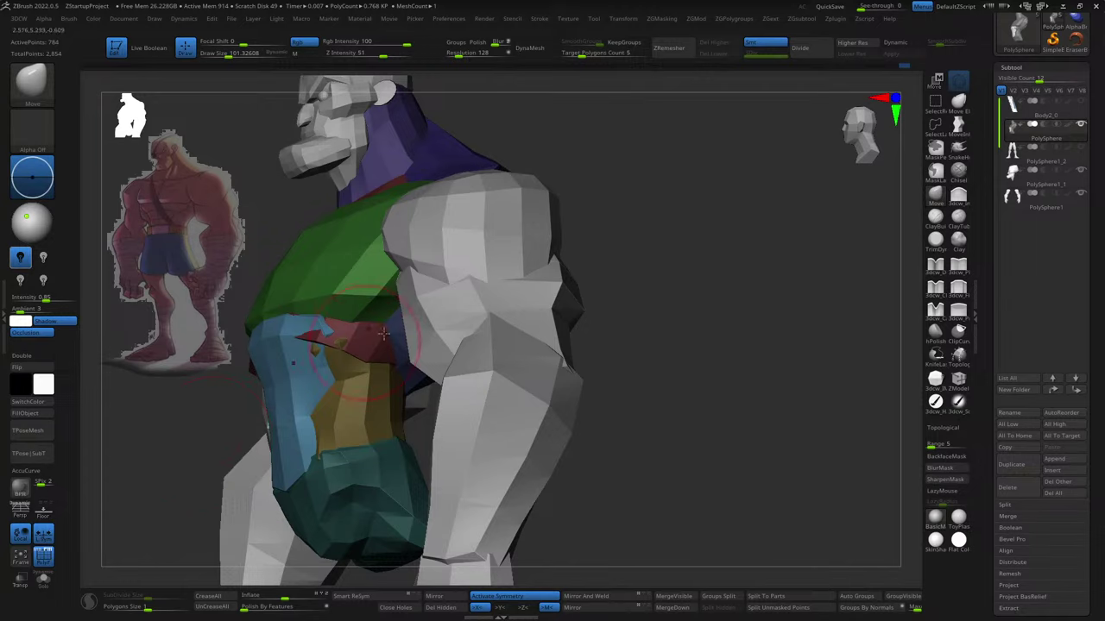
pyautogui.moveTo(383, 334); pyautogui.dragTo(668, 250, button='right')
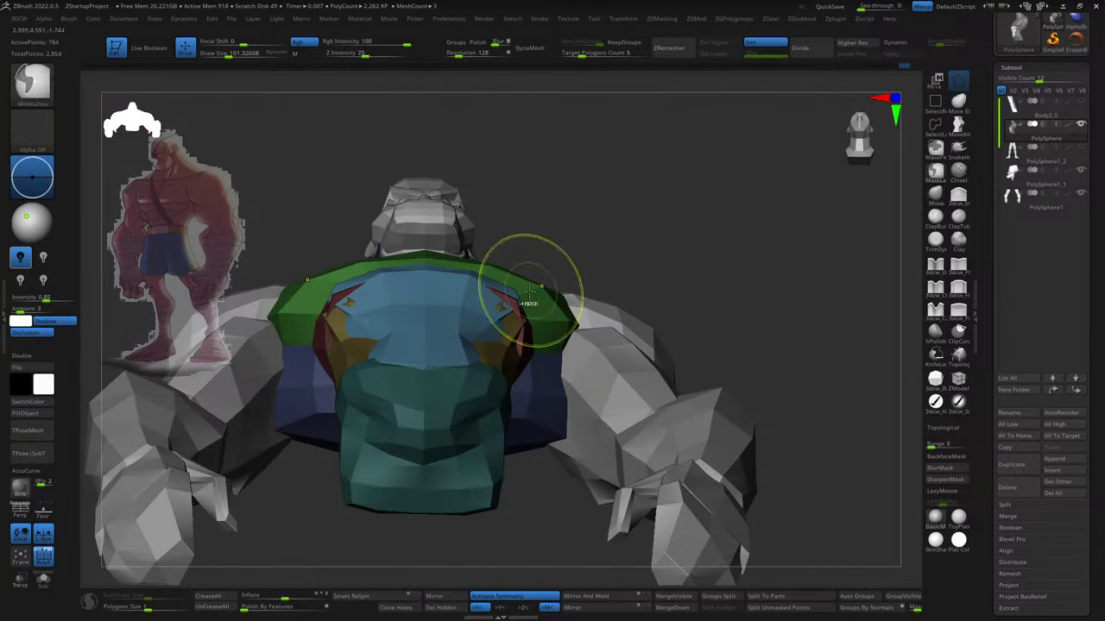
# - Mask around the right shoulder, invert the mask, and smooth the blue chest and belly area
pyautogui.keyDown('ctrl'); pyautogui.moveTo(529, 293); pyautogui.dragTo(492, 289); pyautogui.keyUp('ctrl')
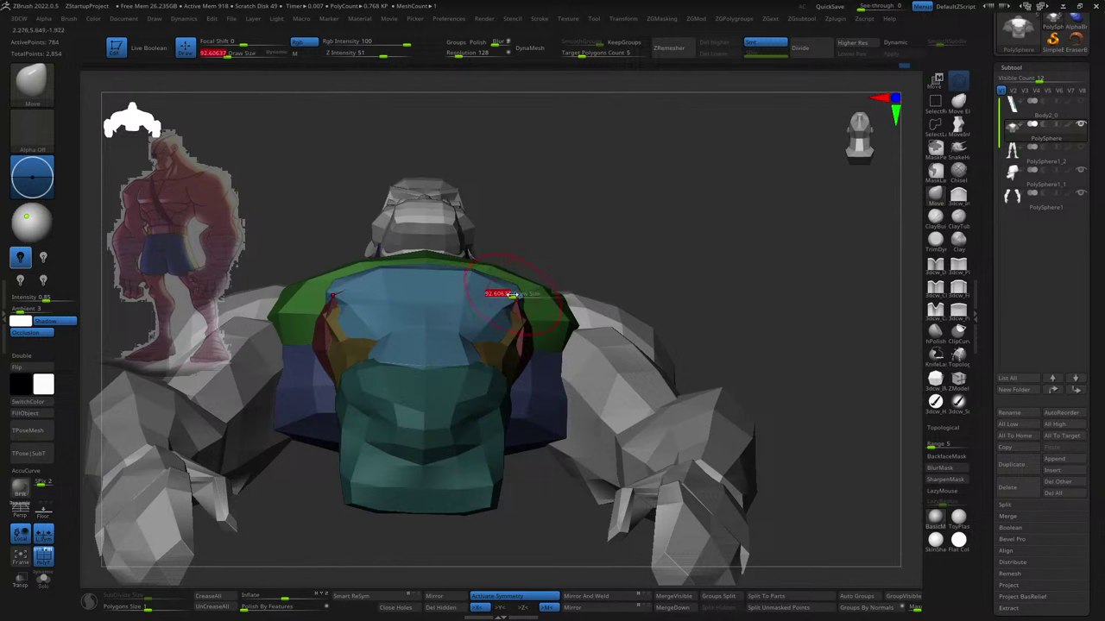
pyautogui.keyDown('ctrl'); pyautogui.click(610, 254); pyautogui.keyUp('ctrl')
pyautogui.press('s')
pyautogui.moveTo(524, 324); pyautogui.dragTo(515, 377)
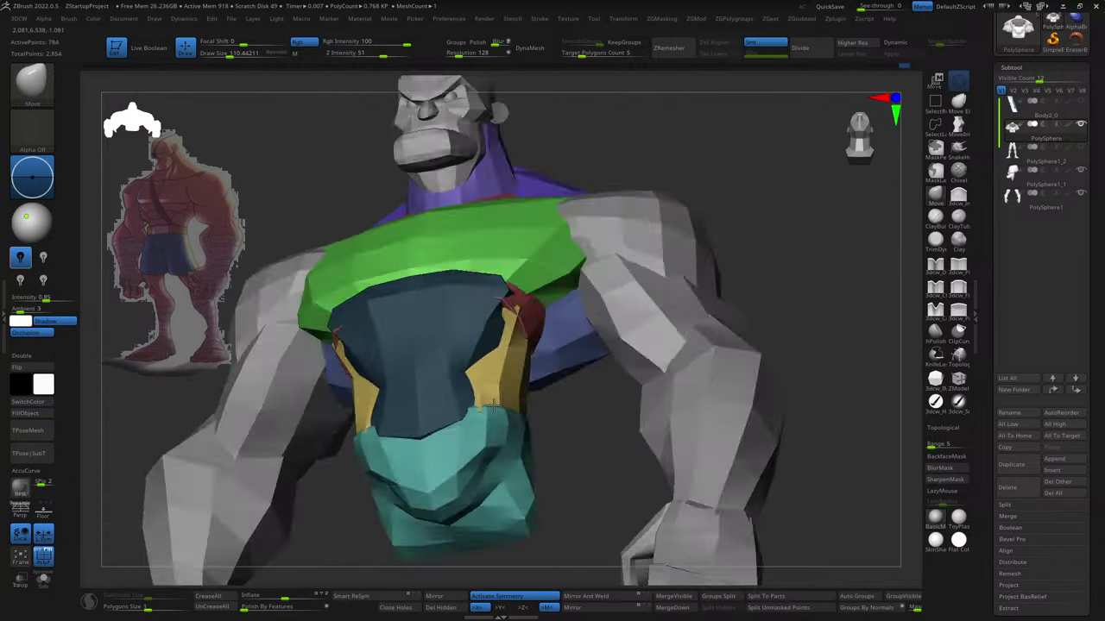
pyautogui.hotkey('ctrl', 'i')
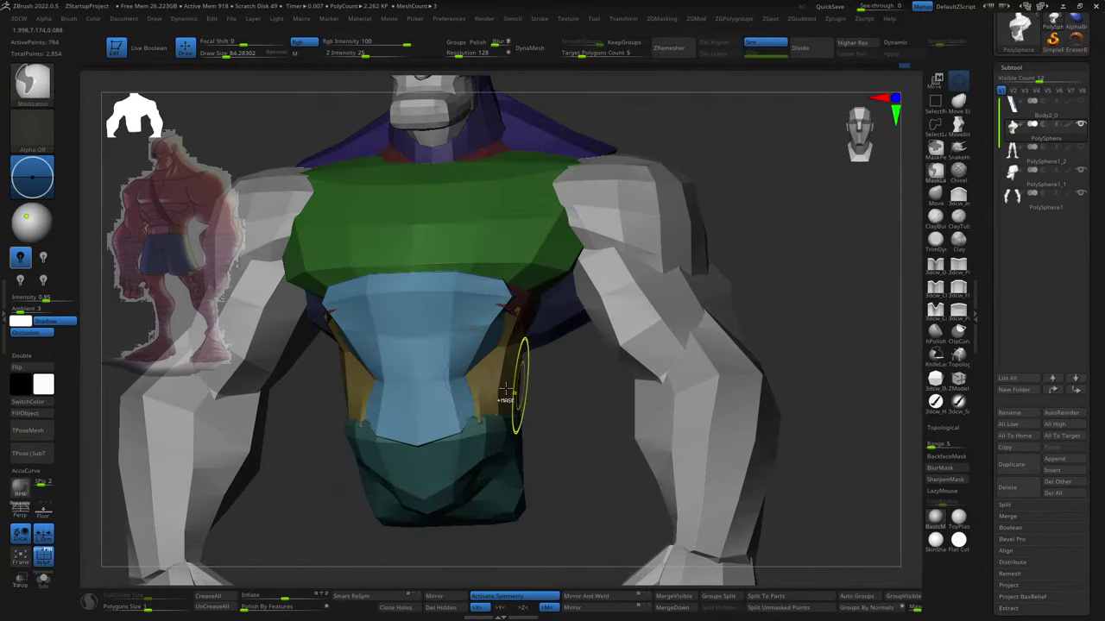
pyautogui.press('b')
pyautogui.press('m')
pyautogui.press('v')
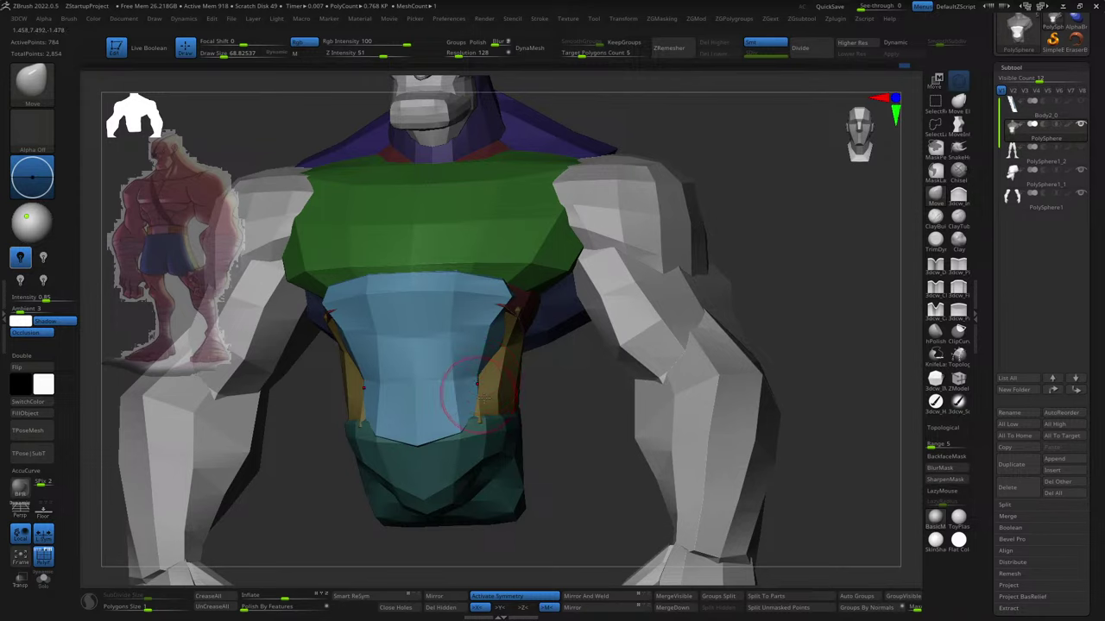
pyautogui.moveTo(483, 397); pyautogui.dragTo(445, 390, button='right')
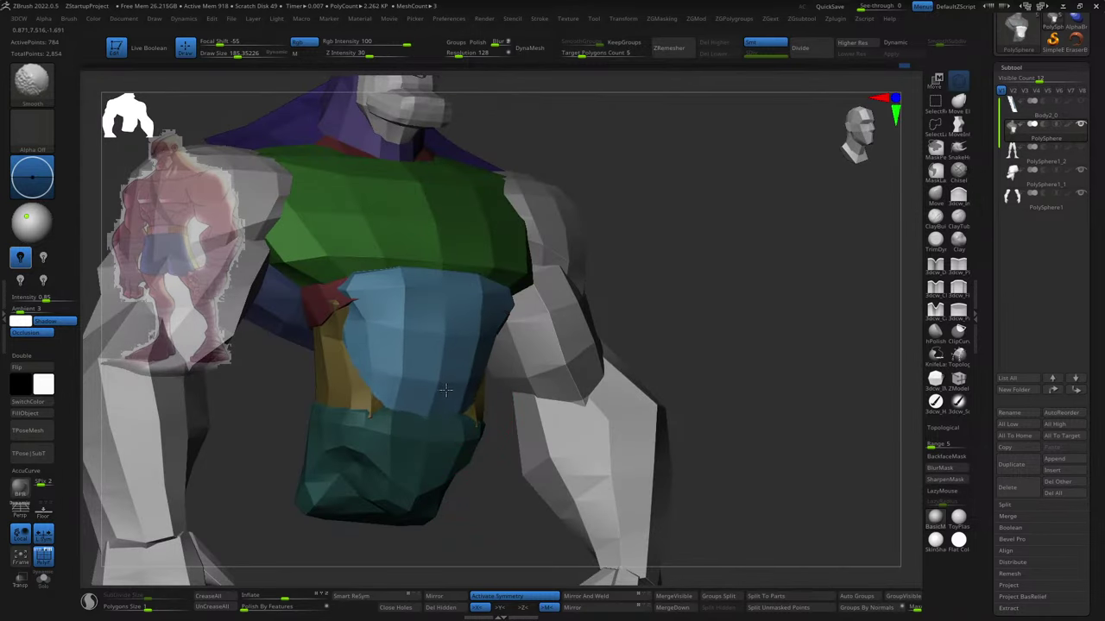
pyautogui.moveTo(445, 390)
pyautogui.keyDown('shift'); pyautogui.mouseDown()
pyautogui.moveTo(380, 379)
pyautogui.moveTo(453, 373)
pyautogui.mouseUp(); pyautogui.keyUp('shift')
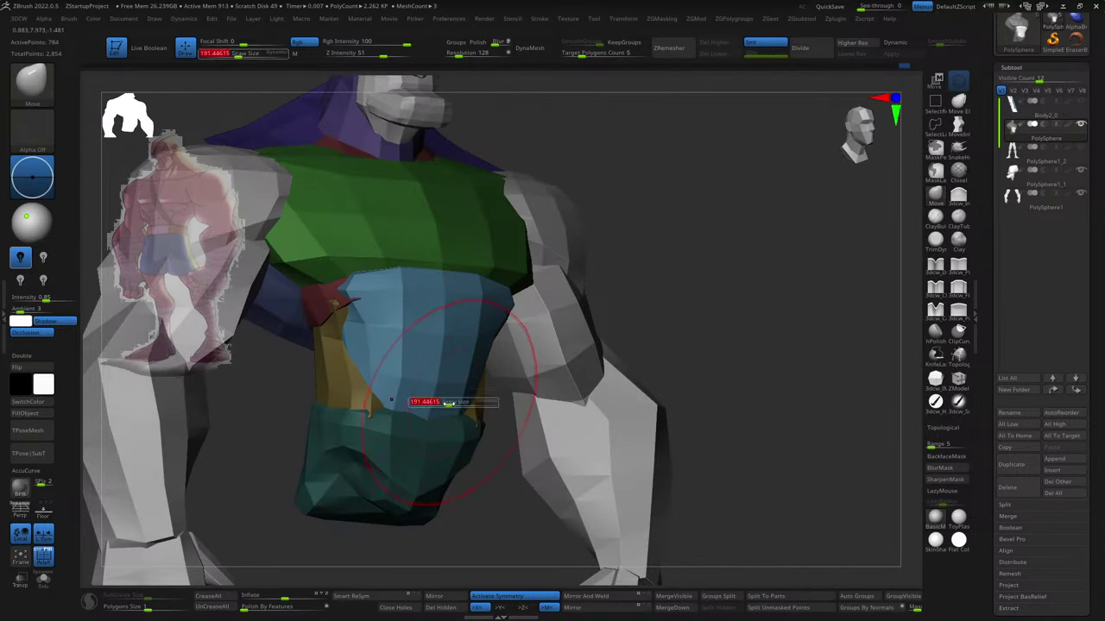
# - Reduce the brush size to about 191 and place the move gizmo on the torso
pyautogui.moveTo(420, 462)
pyautogui.mouseDown(button='right')
pyautogui.moveTo(415, 434)
pyautogui.moveTo(452, 439)
pyautogui.moveTo(458, 414)
pyautogui.mouseUp(button='right')
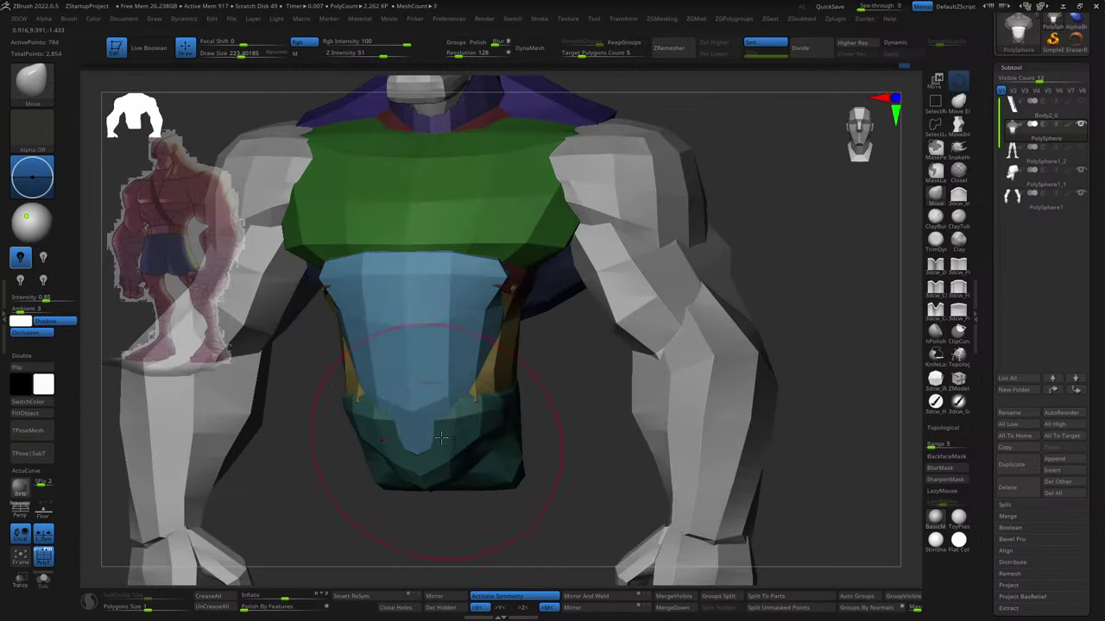
pyautogui.press('s')
pyautogui.moveTo(455, 413); pyautogui.dragTo(450, 412)
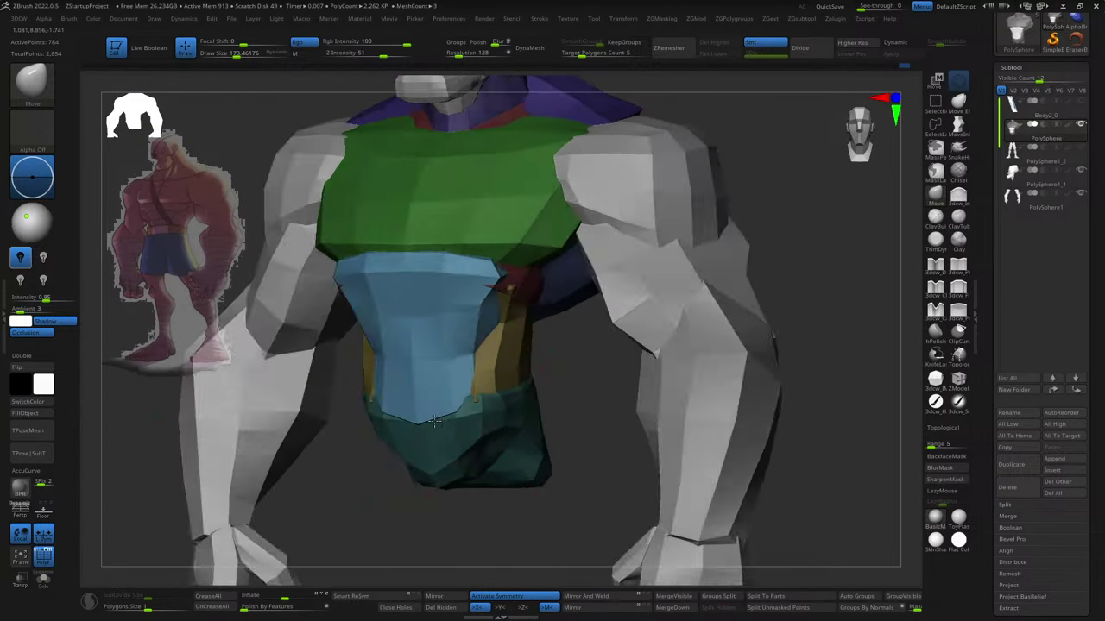
pyautogui.moveTo(450, 412); pyautogui.dragTo(420, 388, button='right')
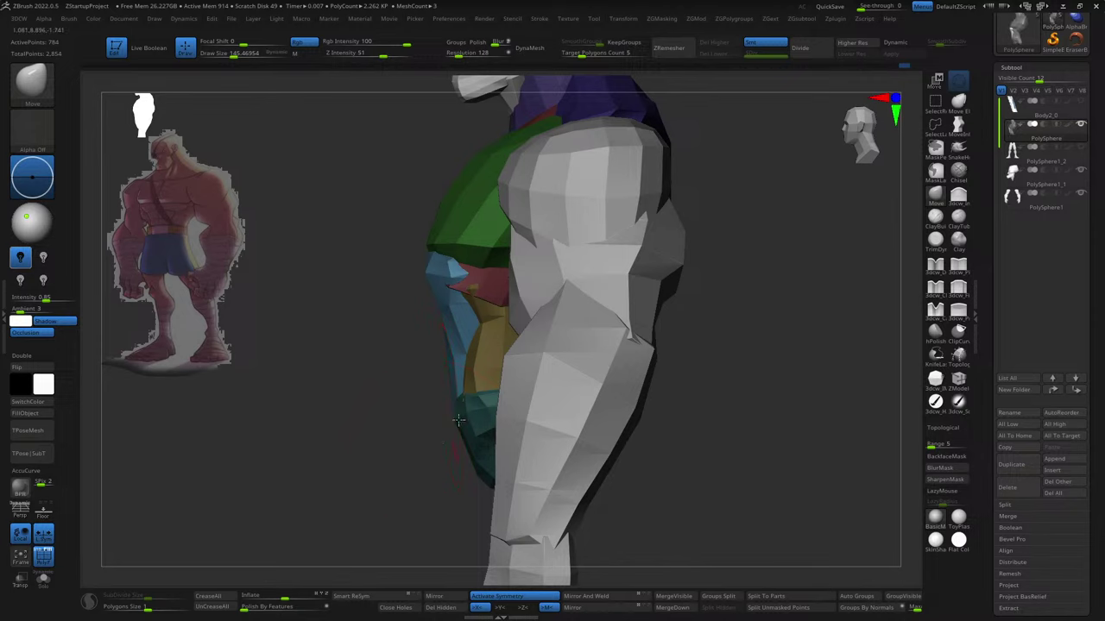
pyautogui.moveTo(458, 420)
pyautogui.mouseDown(button='right')
pyautogui.moveTo(449, 381)
pyautogui.moveTo(458, 414)
pyautogui.moveTo(523, 376)
pyautogui.moveTo(505, 341)
pyautogui.moveTo(477, 325)
pyautogui.mouseUp(button='right')
pyautogui.press('s')
pyautogui.press('s')
pyautogui.press('w')
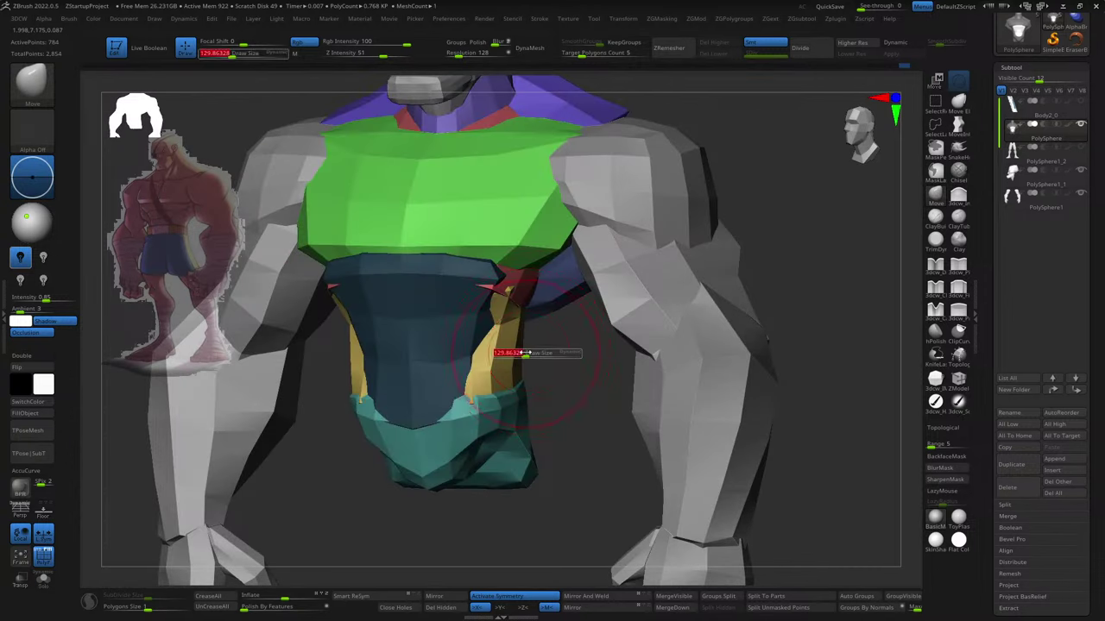
pyautogui.moveTo(538, 361)
pyautogui.mouseDown(button='right')
pyautogui.moveTo(372, 273)
pyautogui.moveTo(584, 328)
pyautogui.moveTo(542, 357)
pyautogui.mouseUp(button='right')
# - Straighten the yellow oblique's bulging edge and smooth its top bump with a size 135 brush
pyautogui.press('q')
pyautogui.press('s')
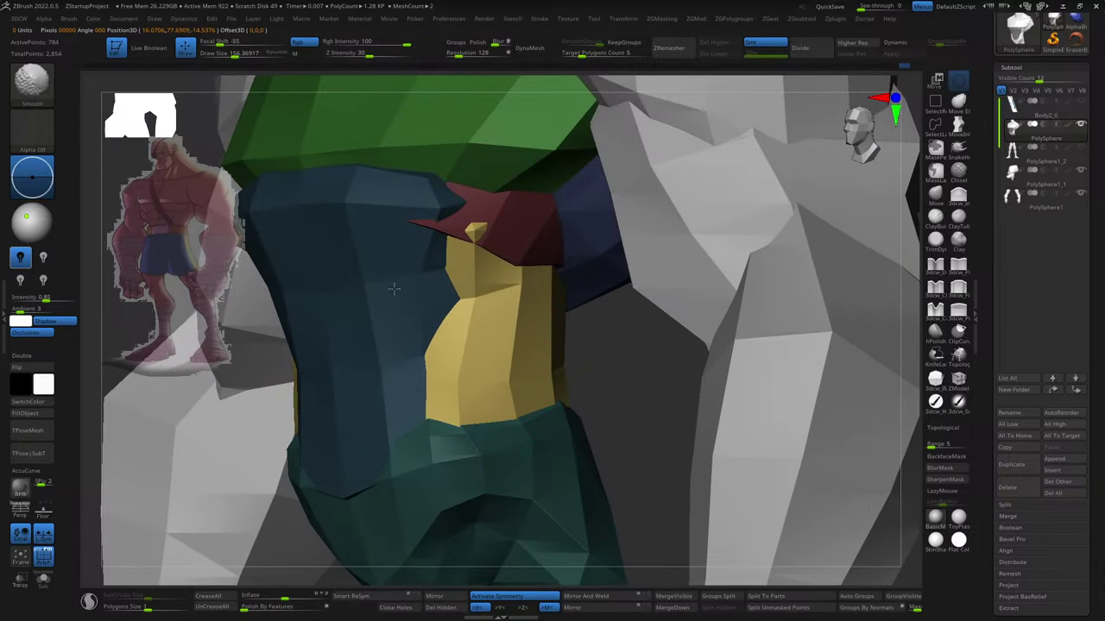
pyautogui.keyDown('shift'); pyautogui.moveTo(390, 315); pyautogui.dragTo(391, 320); pyautogui.keyUp('shift')
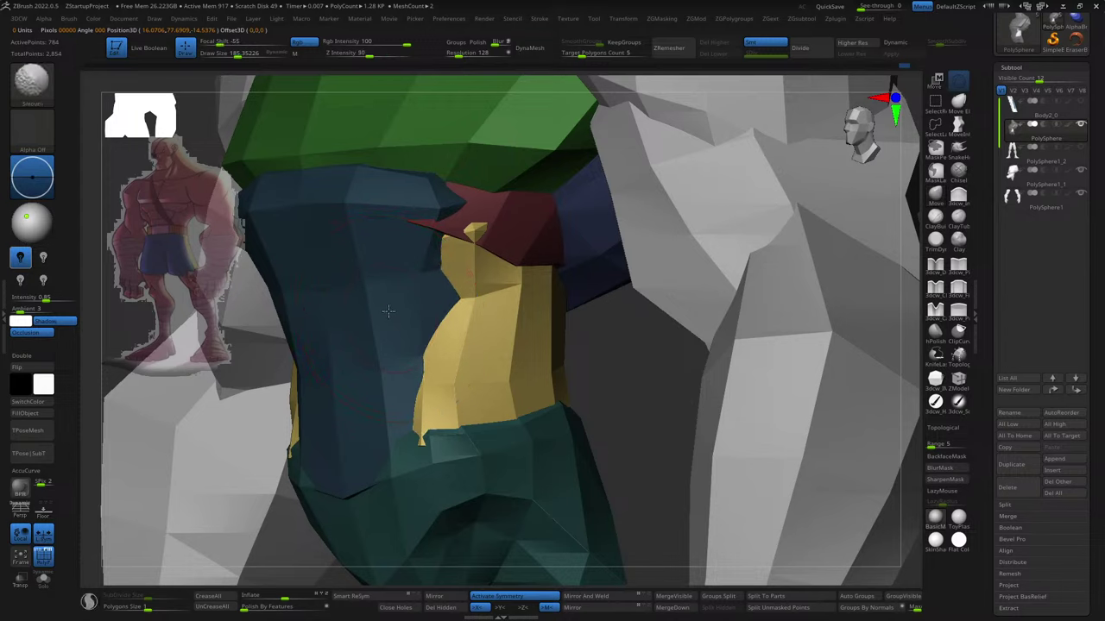
pyautogui.moveTo(383, 334); pyautogui.dragTo(360, 367, button='right')
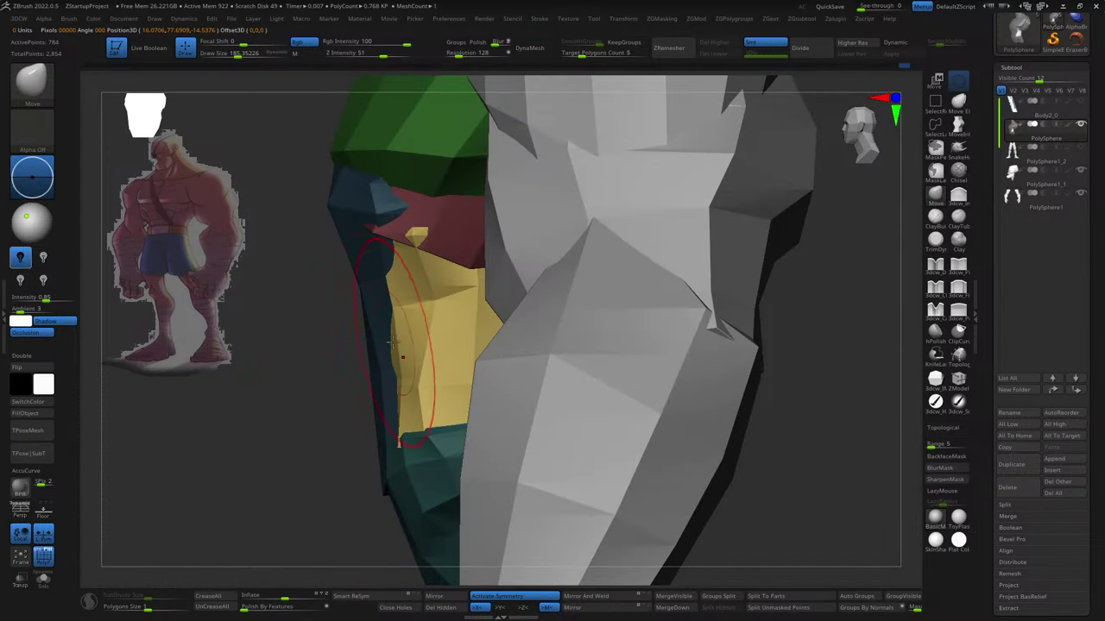
pyautogui.keyDown('shift'); pyautogui.moveTo(390, 343); pyautogui.dragTo(394, 296); pyautogui.keyUp('shift')
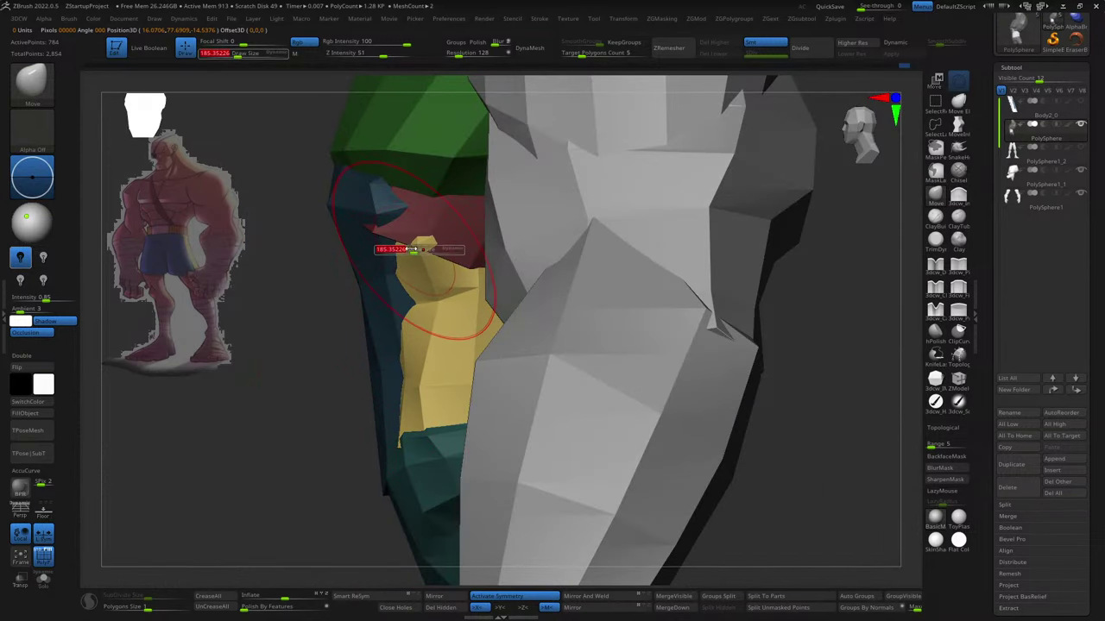
pyautogui.moveTo(412, 250); pyautogui.dragTo(405, 250)
pyautogui.keyDown('shift'); pyautogui.moveTo(406, 252); pyautogui.dragTo(405, 255); pyautogui.keyUp('shift')
pyautogui.moveTo(391, 328); pyautogui.dragTo(418, 279, button='right')
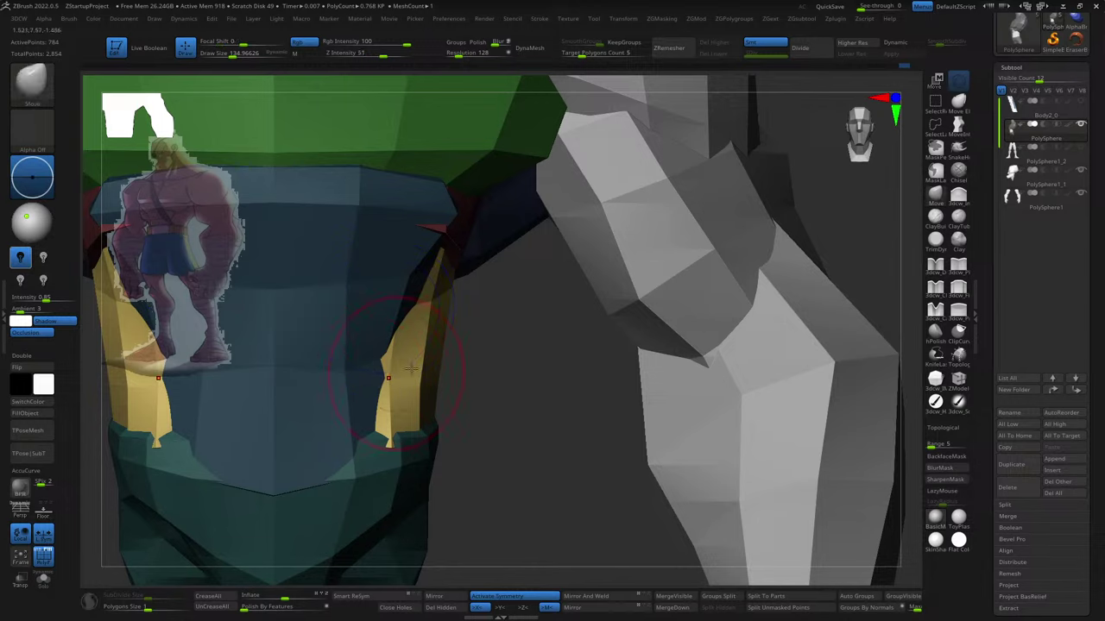
pyautogui.moveTo(411, 370)
pyautogui.mouseDown(button='right')
pyautogui.moveTo(468, 365)
pyautogui.moveTo(400, 331)
pyautogui.moveTo(530, 407)
pyautogui.moveTo(654, 352)
pyautogui.moveTo(704, 358)
pyautogui.moveTo(595, 357)
pyautogui.mouseUp(button='right')
# - Select the yellow lower-back band and move it vertically with the Transpose gizmo
pyautogui.press('w')
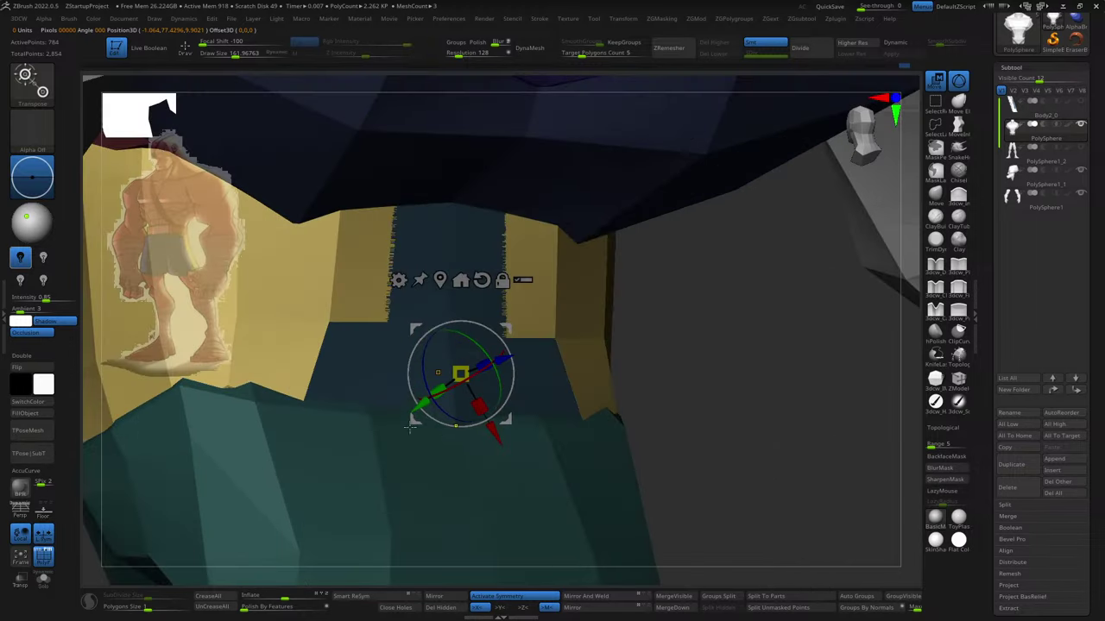
pyautogui.moveTo(565, 394)
pyautogui.keyDown('alt'); pyautogui.mouseDown(button='right')
pyautogui.moveTo(505, 373)
pyautogui.moveTo(481, 382)
pyautogui.moveTo(476, 285)
pyautogui.mouseUp(button='right'); pyautogui.keyUp('alt')
pyautogui.press('q')
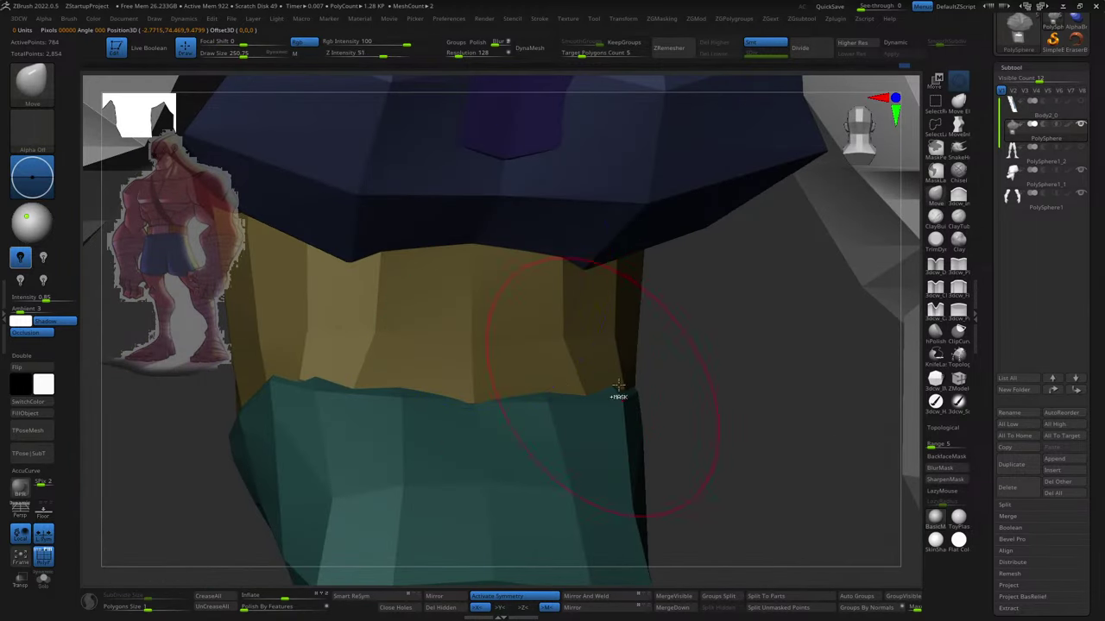
pyautogui.moveTo(618, 385); pyautogui.dragTo(616, 363, button='right')
pyautogui.press('w')
pyautogui.press('q')
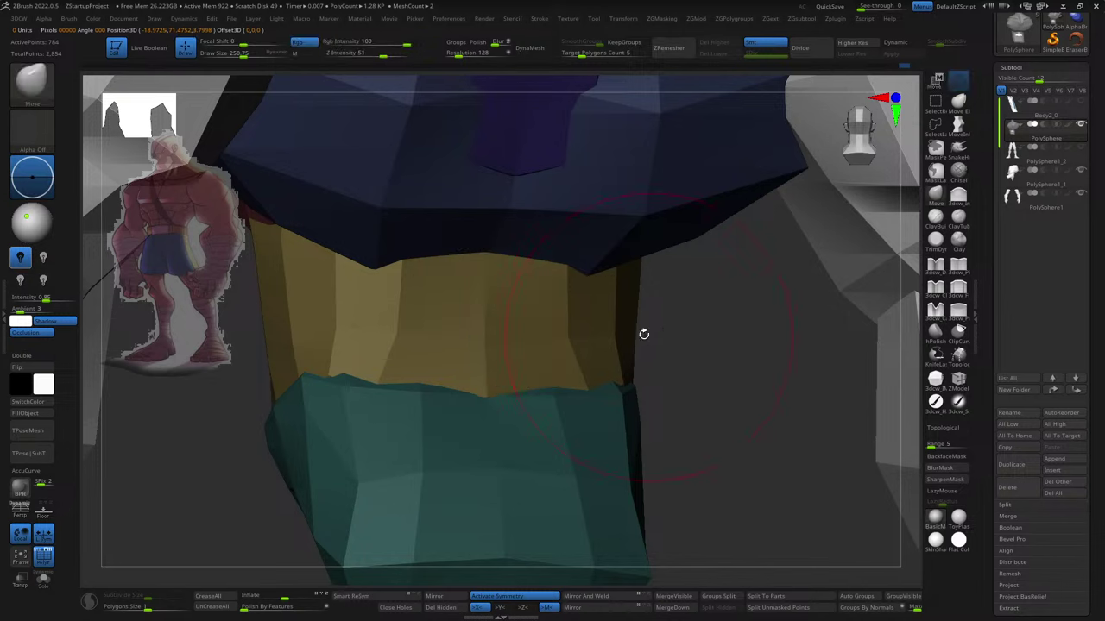
pyautogui.press('r')
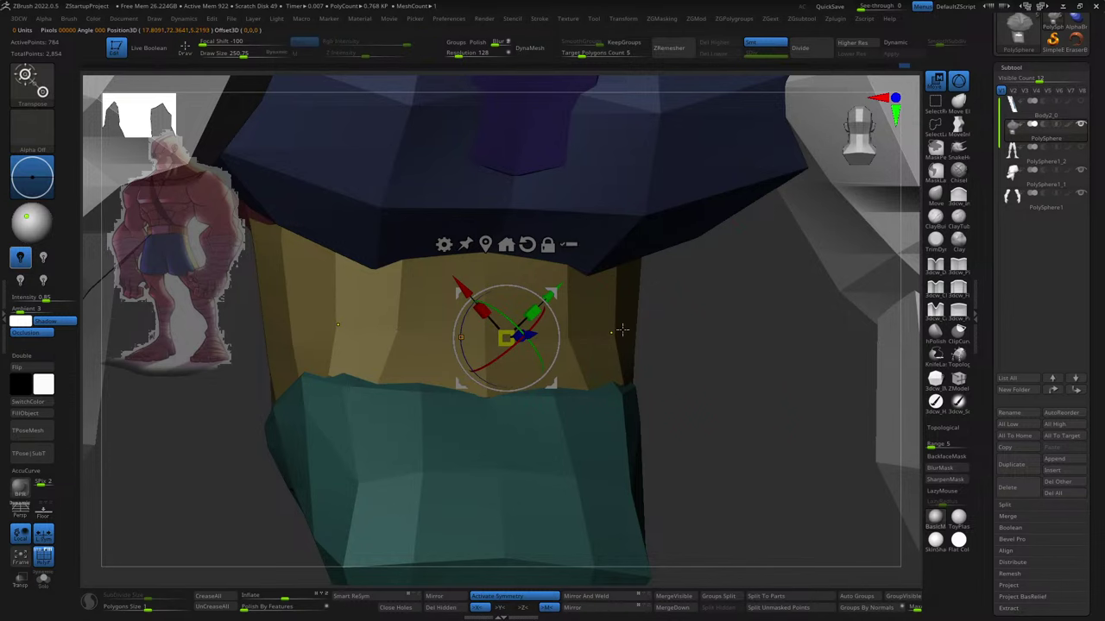
pyautogui.moveTo(621, 330)
pyautogui.mouseDown(button='right')
pyautogui.moveTo(673, 341)
pyautogui.moveTo(708, 370)
pyautogui.moveTo(751, 354)
pyautogui.moveTo(701, 350)
pyautogui.moveTo(521, 445)
pyautogui.mouseUp(button='right')
pyautogui.click(695, 358)
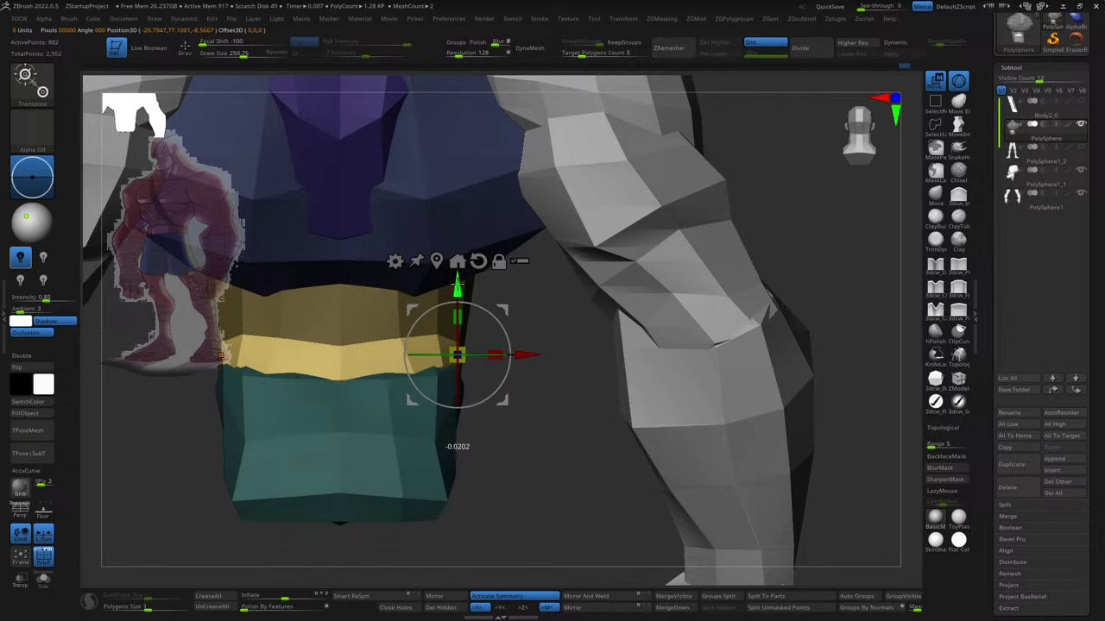
pyautogui.moveTo(526, 452)
pyautogui.mouseDown(button='right')
pyautogui.moveTo(586, 470)
pyautogui.moveTo(767, 416)
pyautogui.moveTo(533, 431)
pyautogui.moveTo(517, 379)
pyautogui.moveTo(599, 387)
pyautogui.mouseUp(button='right')
# - Smooth the coloured polygons on the torso side and mask everything except the side part
pyautogui.press('q')
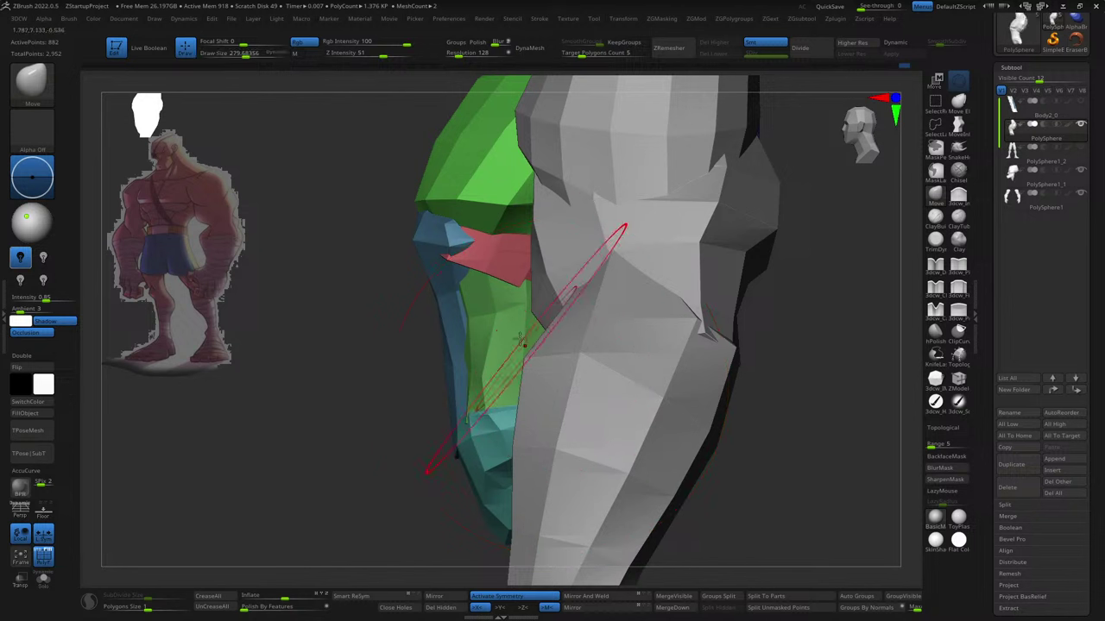
pyautogui.keyDown('shift'); pyautogui.moveTo(535, 285); pyautogui.dragTo(468, 419); pyautogui.keyUp('shift')
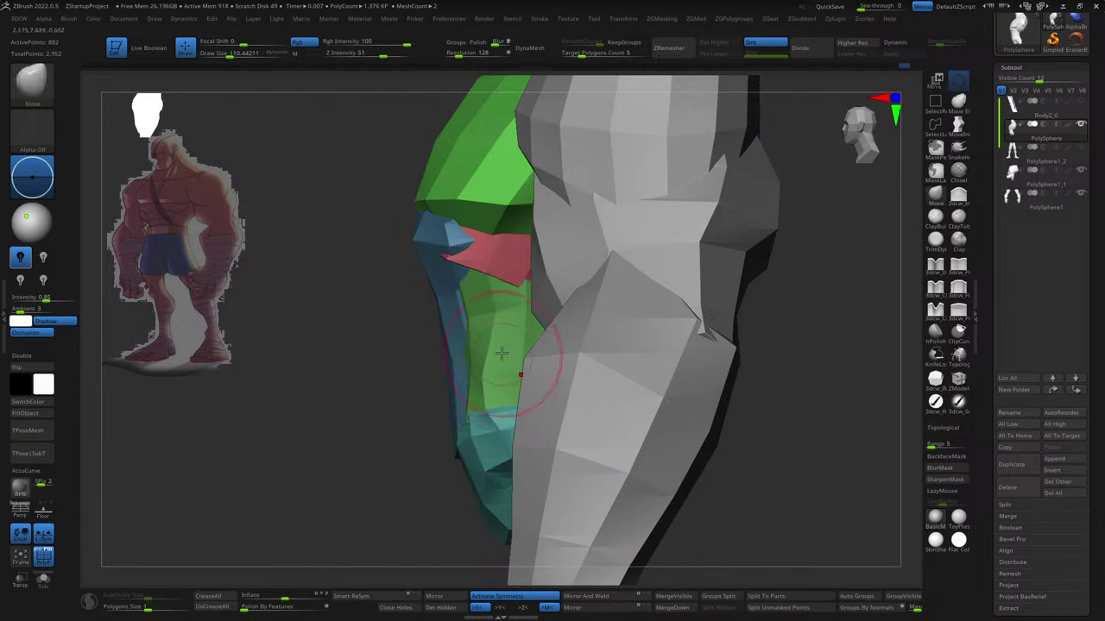
pyautogui.press('w')
pyautogui.keyDown('ctrl'); pyautogui.click(499, 325); pyautogui.keyUp('ctrl')
pyautogui.moveTo(506, 340); pyautogui.dragTo(601, 371, button='right')
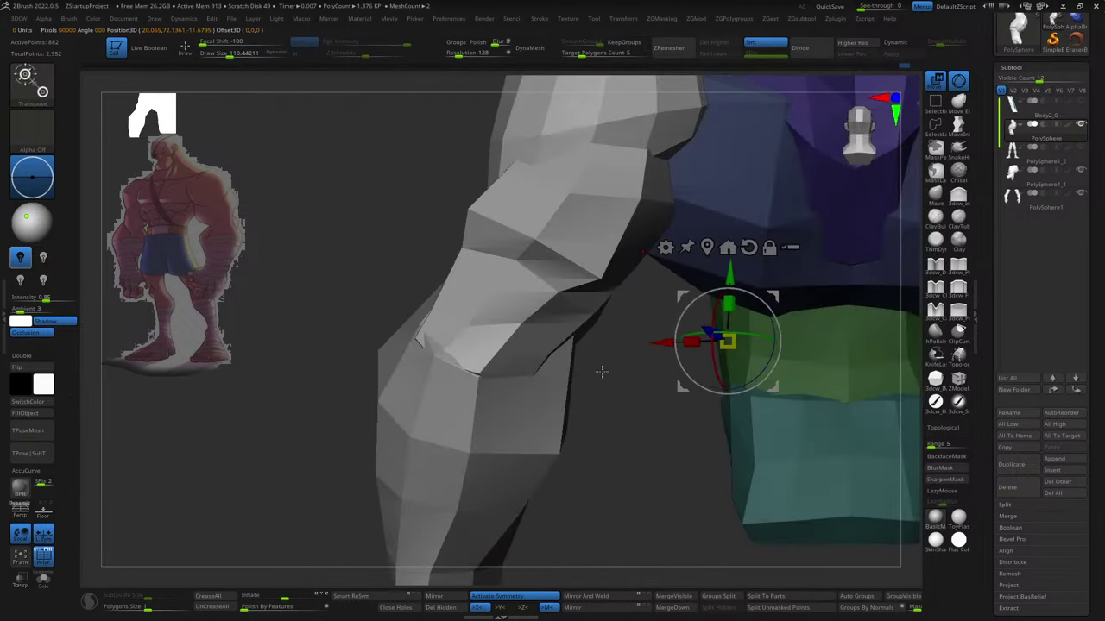
pyautogui.moveTo(851, 369)
pyautogui.mouseDown(button='right')
pyautogui.moveTo(611, 395)
pyautogui.moveTo(644, 359)
pyautogui.moveTo(610, 436)
pyautogui.moveTo(740, 320)
pyautogui.mouseUp(button='right')
pyautogui.press('q')
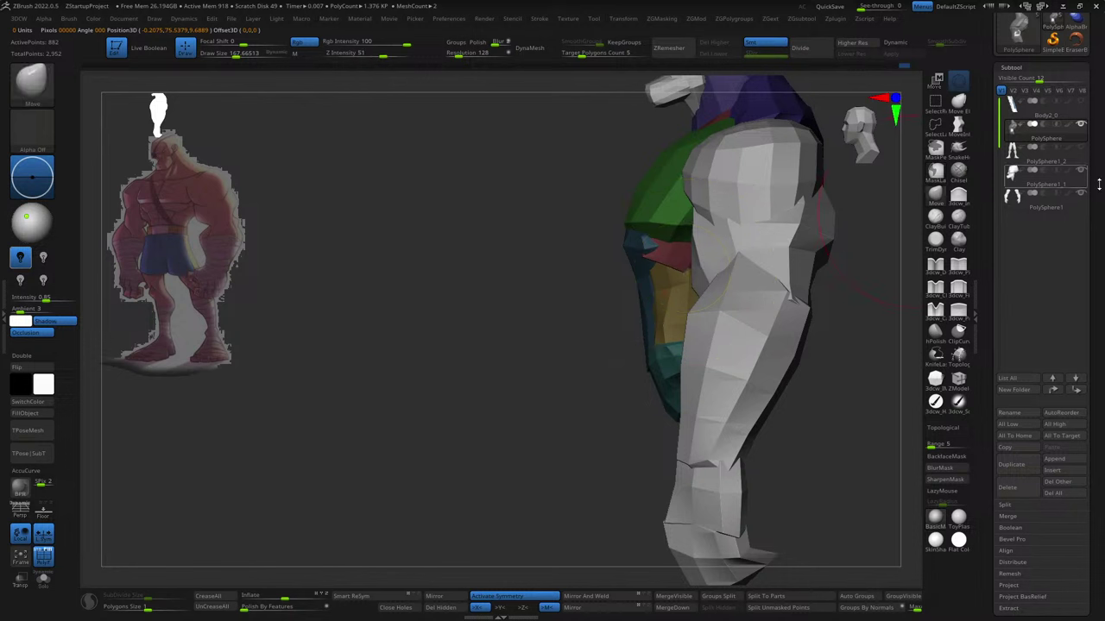
# - Hide the white arm and leg subtool and pull the green lower-back tip down into a point
pyautogui.click(1082, 194)
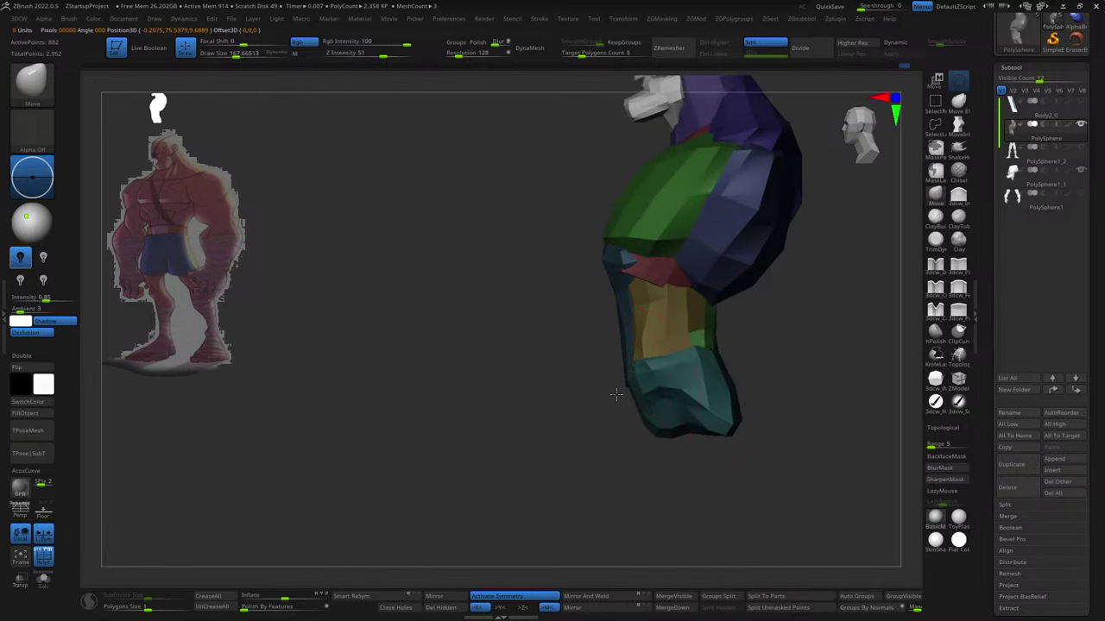
pyautogui.moveTo(785, 357)
pyautogui.mouseDown(button='right')
pyautogui.moveTo(628, 346)
pyautogui.moveTo(690, 371)
pyautogui.moveTo(673, 270)
pyautogui.mouseUp(button='right')
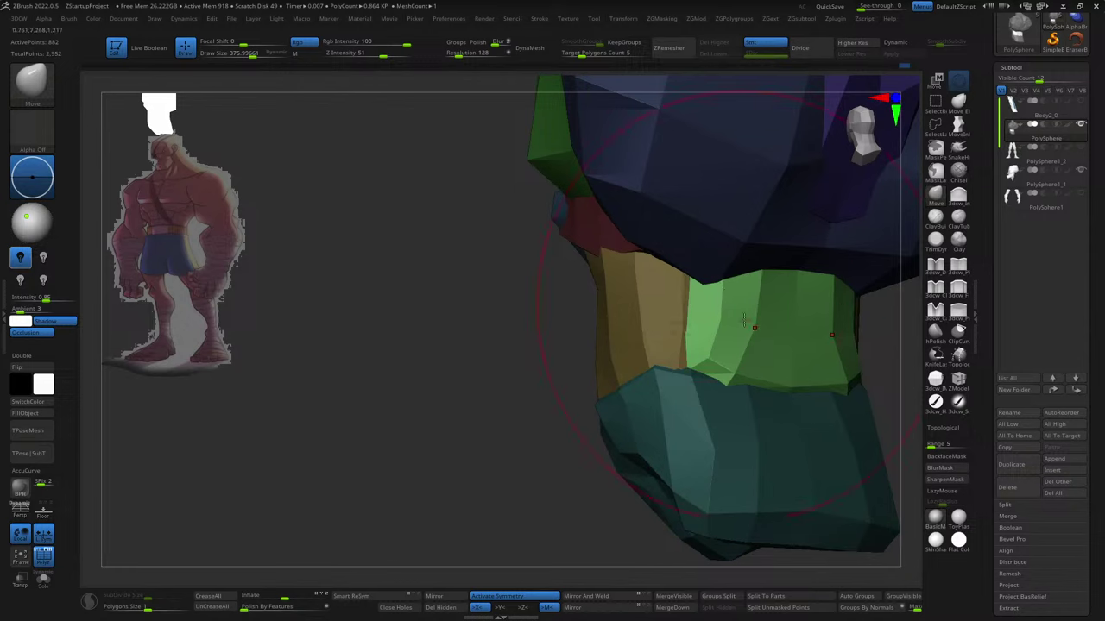
pyautogui.moveTo(744, 321)
pyautogui.mouseDown(button='right')
pyautogui.moveTo(681, 395)
pyautogui.moveTo(687, 447)
pyautogui.mouseUp(button='right')
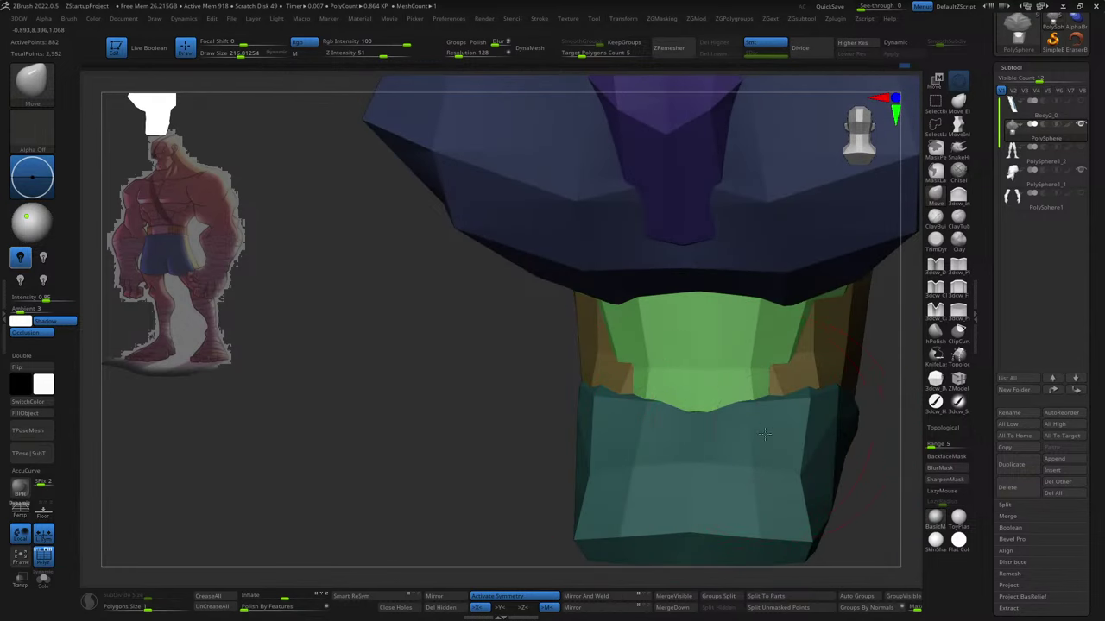
pyautogui.moveTo(766, 416)
pyautogui.mouseDown(button='right')
pyautogui.moveTo(752, 271)
pyautogui.moveTo(789, 314)
pyautogui.moveTo(682, 354)
pyautogui.mouseUp(button='right')
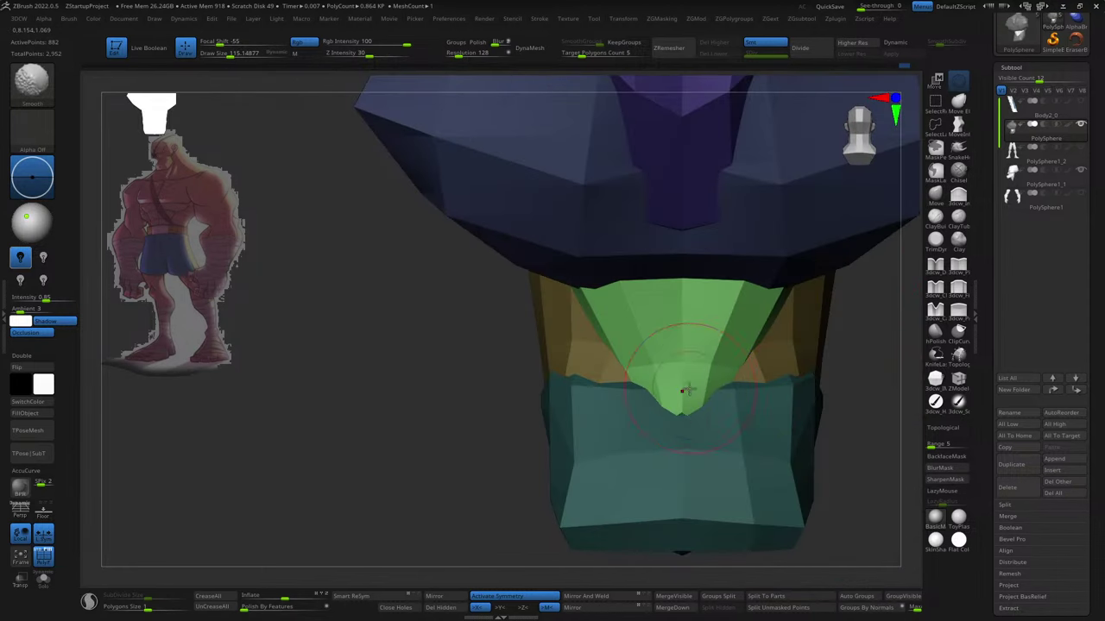
pyautogui.keyDown('shift'); pyautogui.moveTo(682, 354); pyautogui.dragTo(679, 429); pyautogui.keyUp('shift')
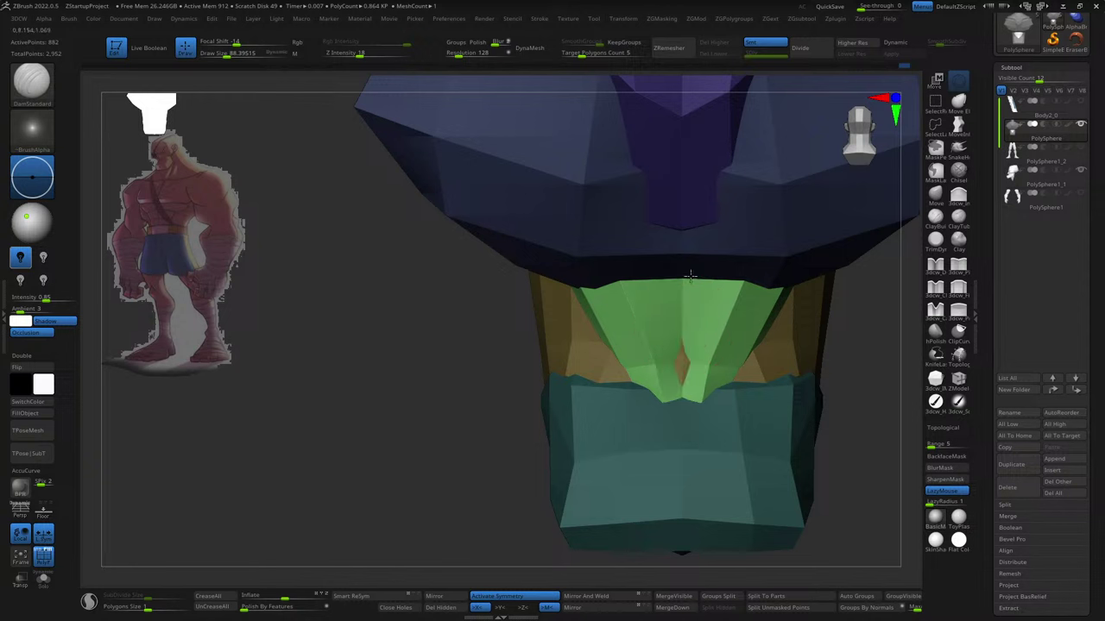
# - Select the yellow side pieces and bring up the transform gizmo on them
pyautogui.keyDown('alt'); pyautogui.click(828, 358); pyautogui.keyUp('alt')
pyautogui.press('w')
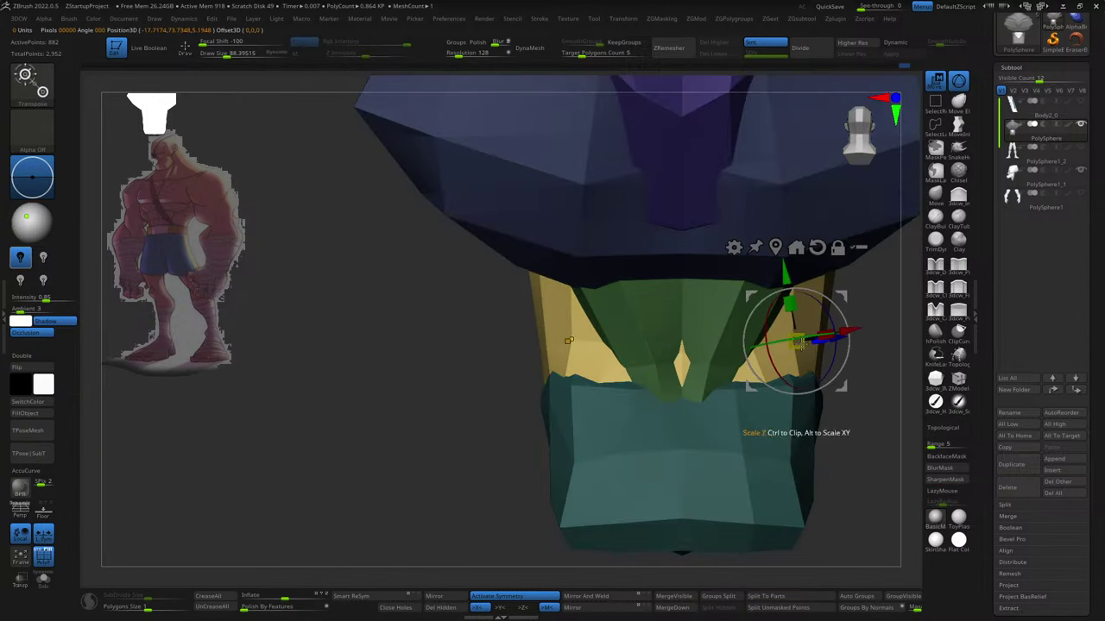
pyautogui.press('q')
pyautogui.moveTo(870, 370); pyautogui.dragTo(854, 380)
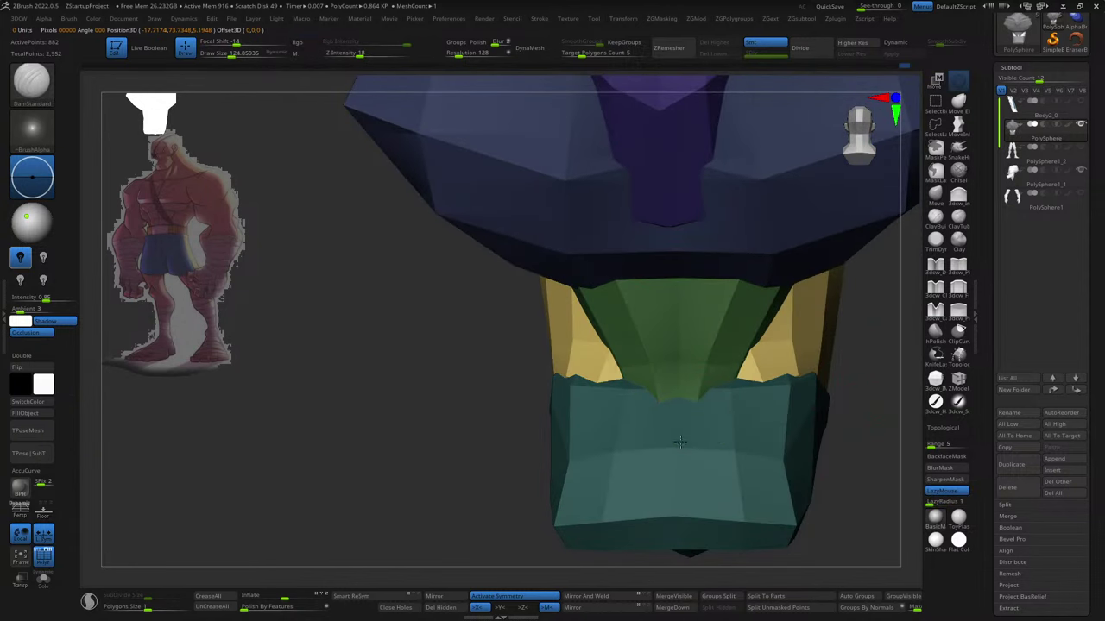
pyautogui.moveTo(680, 442)
pyautogui.mouseDown(button='right')
pyautogui.moveTo(636, 439)
pyautogui.moveTo(608, 406)
pyautogui.mouseUp(button='right')
# - Set the Move brush size to about 88, then pick the Standard brush
pyautogui.press('b')
pyautogui.press('m')
pyautogui.press('v')
pyautogui.press('s')
pyautogui.moveTo(663, 436)
pyautogui.mouseDown(button='right')
pyautogui.moveTo(698, 444)
pyautogui.moveTo(747, 411)
pyautogui.moveTo(758, 390)
pyautogui.moveTo(695, 380)
pyautogui.moveTo(665, 341)
pyautogui.mouseUp(button='right')
pyautogui.press('b')
pyautogui.press('s')
pyautogui.press('t')
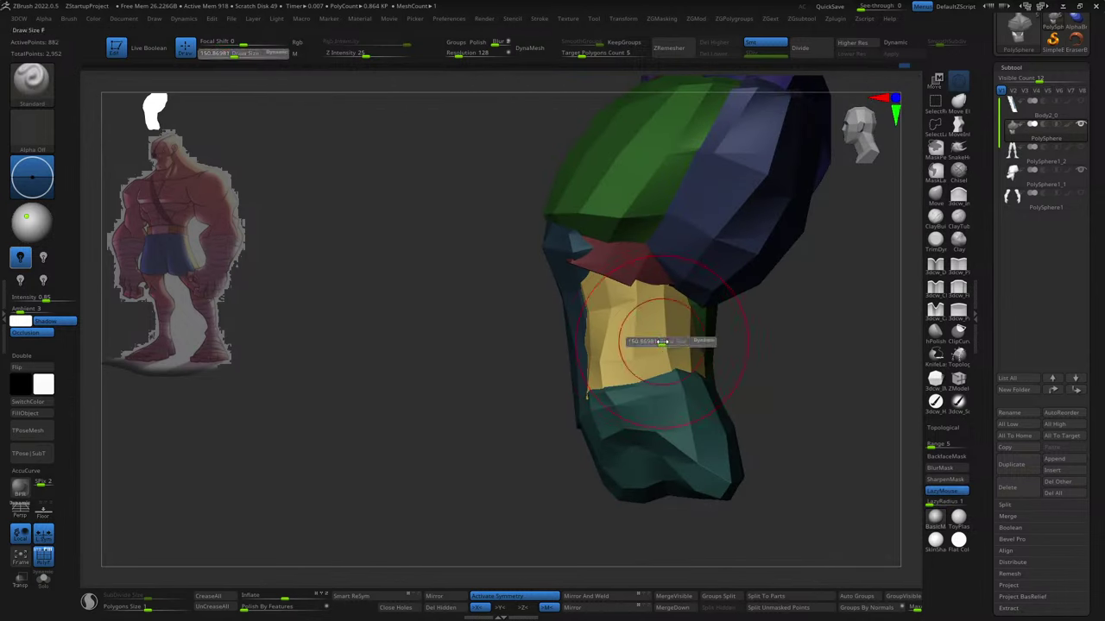
# - Smooth the yellow side panel's edge and carve crease lines down the blue abdomen's sides
pyautogui.keyDown('shift'); pyautogui.moveTo(604, 333); pyautogui.dragTo(561, 358); pyautogui.keyUp('shift')
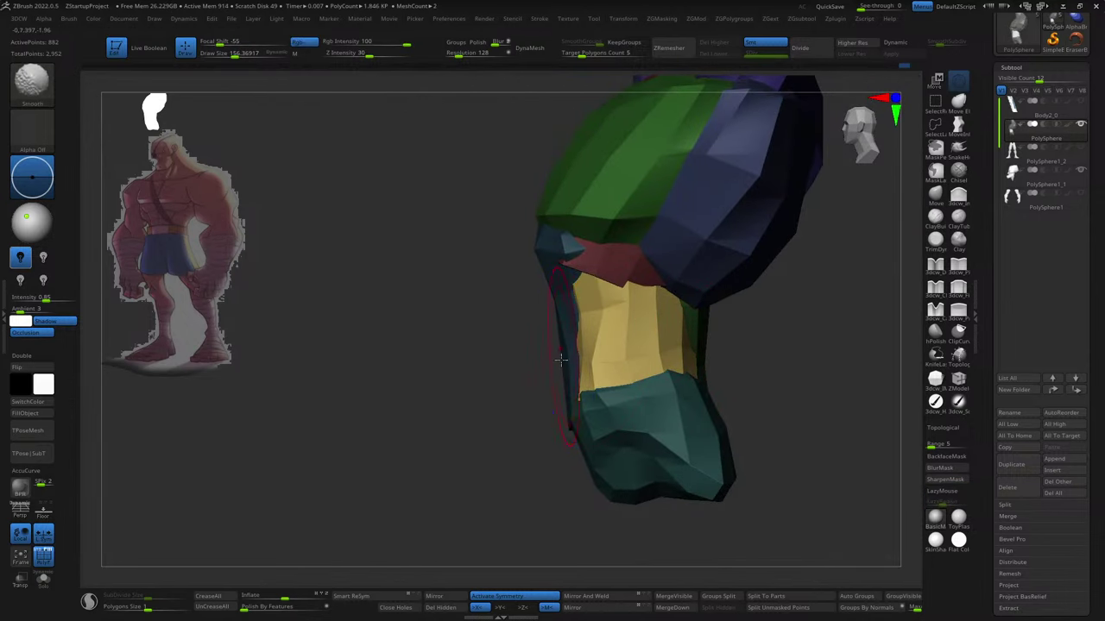
pyautogui.moveTo(486, 496); pyautogui.dragTo(599, 370, button='right')
pyautogui.moveTo(601, 393); pyautogui.dragTo(610, 285)
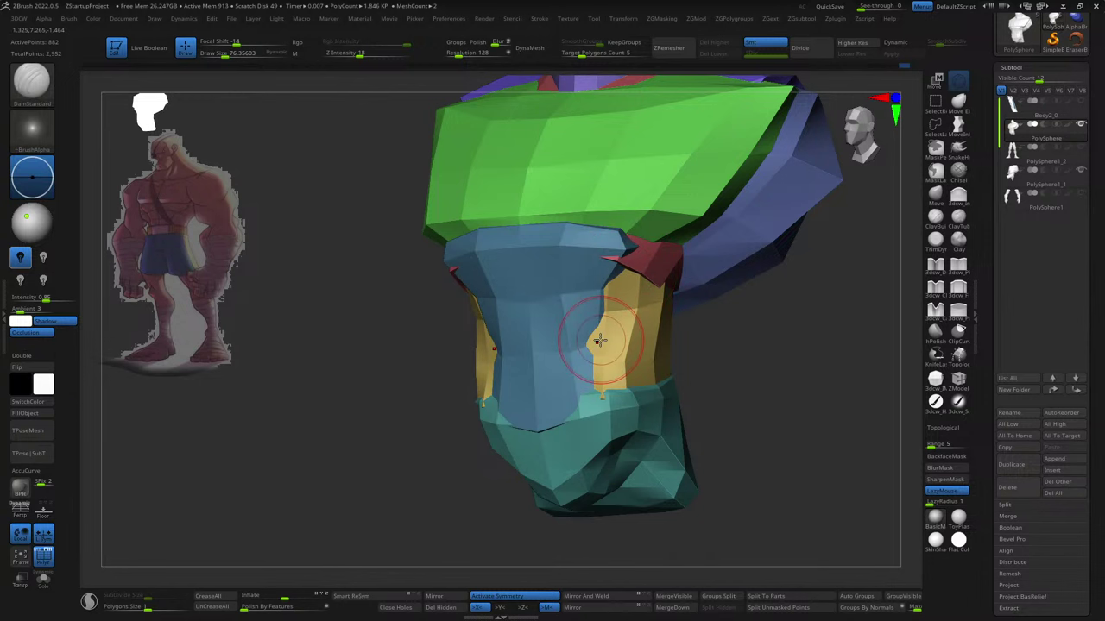
pyautogui.moveTo(600, 341); pyautogui.dragTo(531, 407, button='right')
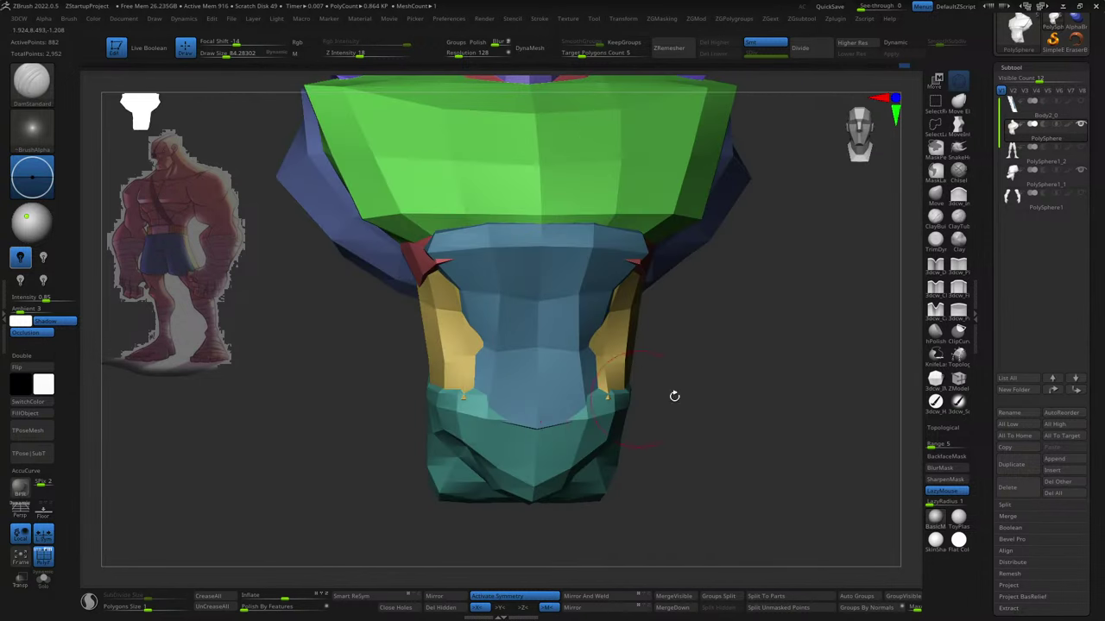
pyautogui.moveTo(674, 397)
pyautogui.mouseDown(button='right')
pyautogui.moveTo(639, 398)
pyautogui.moveTo(690, 407)
pyautogui.mouseUp(button='right')
pyautogui.keyDown('ctrl'); pyautogui.moveTo(728, 524); pyautogui.dragTo(737, 352, button='right'); pyautogui.keyUp('ctrl')
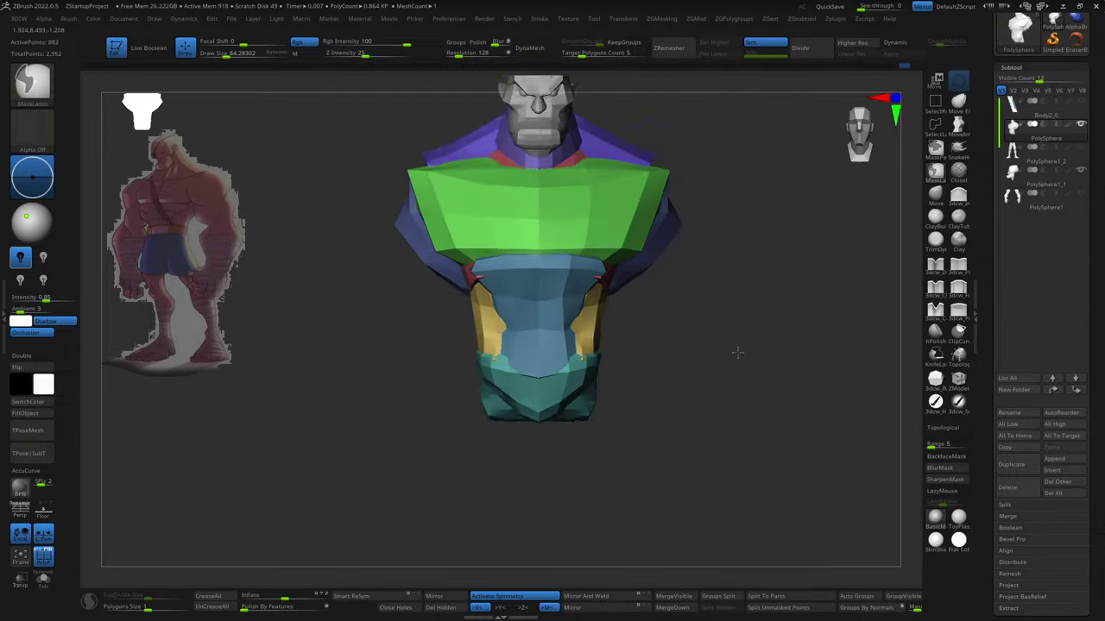
pyautogui.moveTo(777, 427)
pyautogui.mouseDown(button='right')
pyautogui.moveTo(757, 382)
pyautogui.moveTo(732, 389)
pyautogui.moveTo(583, 331)
pyautogui.mouseUp(button='right')
# - Use the Clay brush with lazy stroke to even out the dented yellow side panels symmetrically
pyautogui.press('l')
pyautogui.press('b')
pyautogui.press('c')
pyautogui.press('l')
pyautogui.press('s')
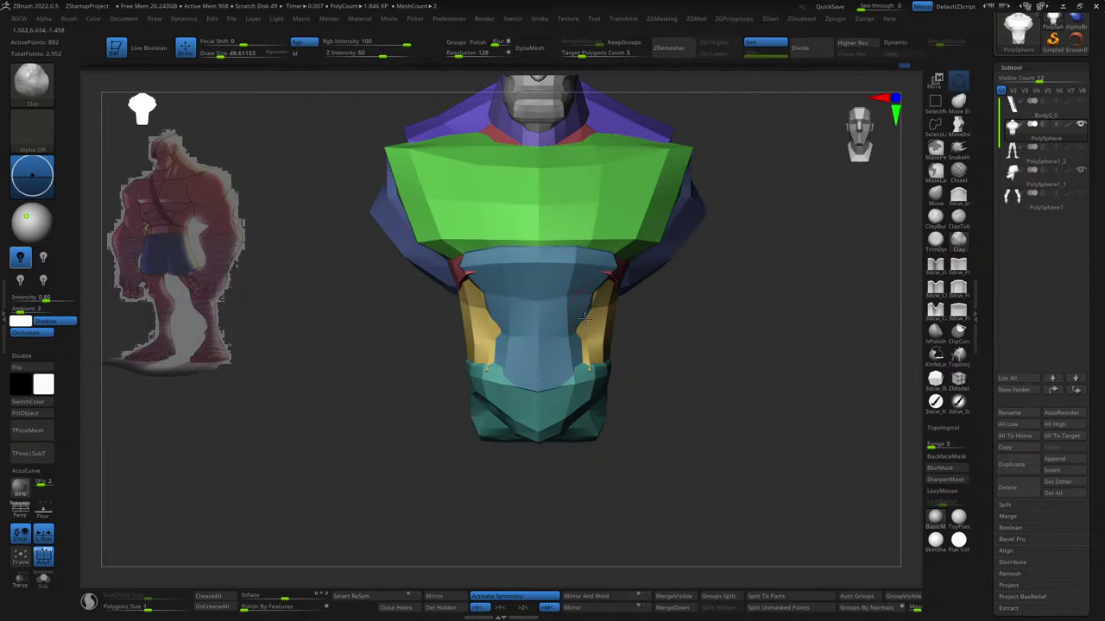
pyautogui.moveTo(576, 352)
pyautogui.keyDown('shift'); pyautogui.mouseDown()
pyautogui.moveTo(570, 329)
pyautogui.moveTo(583, 335)
pyautogui.mouseUp(); pyautogui.keyUp('shift')
# - Resize the Move brush, target the yellow side piece, and smooth its surface
pyautogui.press('b')
pyautogui.press('m')
pyautogui.press('v')
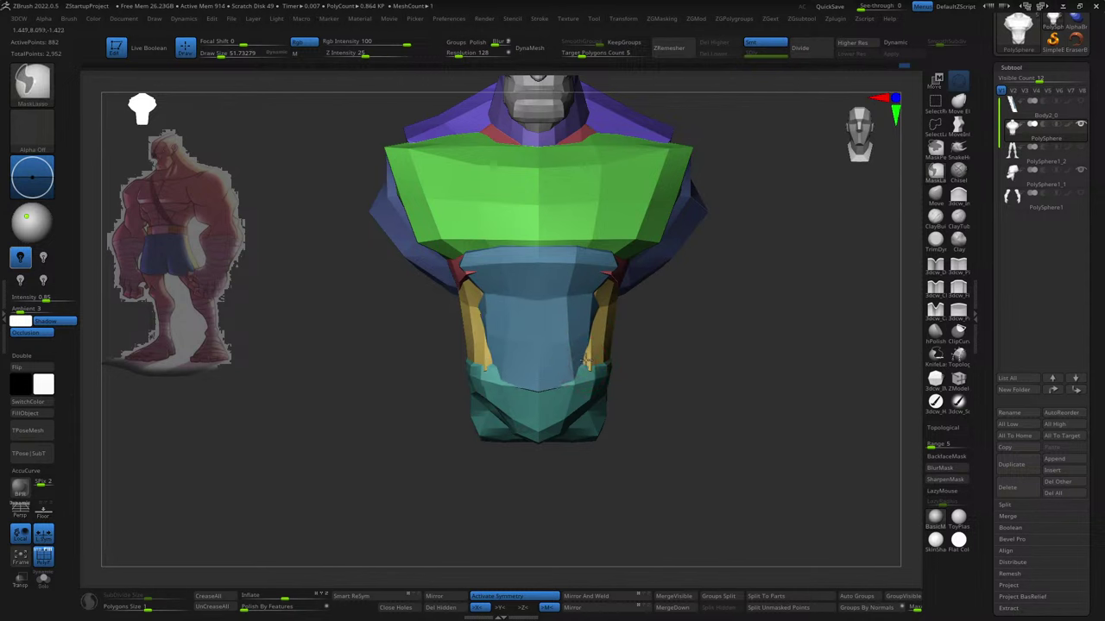
pyautogui.keyDown('alt'); pyautogui.moveTo(584, 363); pyautogui.dragTo(580, 341, button='right'); pyautogui.keyUp('alt')
pyautogui.press('s')
pyautogui.moveTo(618, 314); pyautogui.dragTo(563, 325)
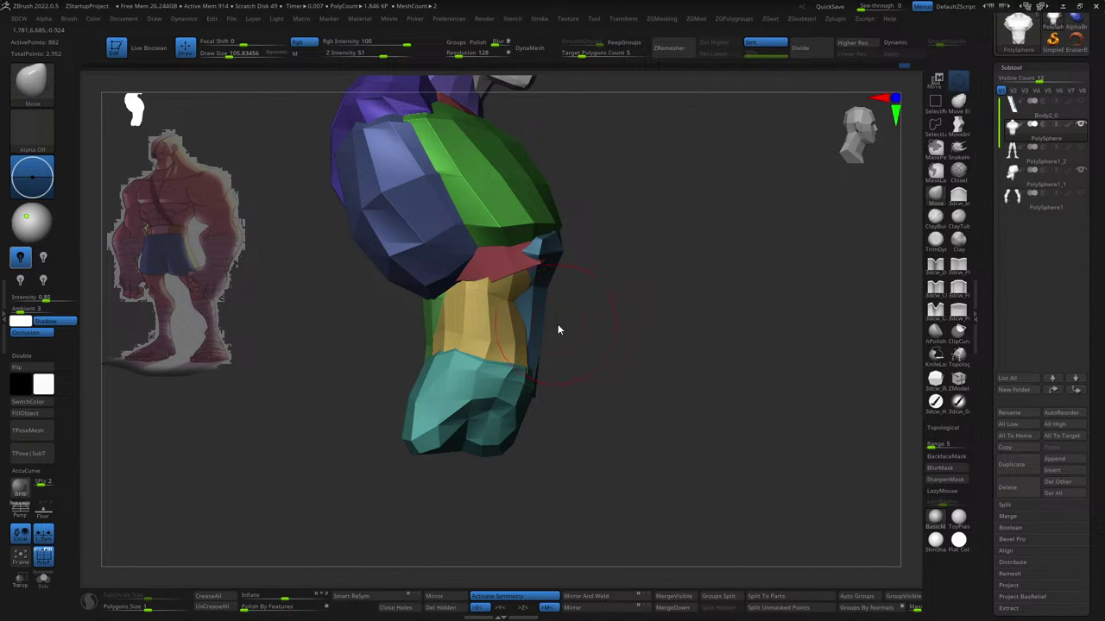
pyautogui.moveTo(529, 302); pyautogui.dragTo(601, 318)
pyautogui.press('w')
pyautogui.click(601, 318)
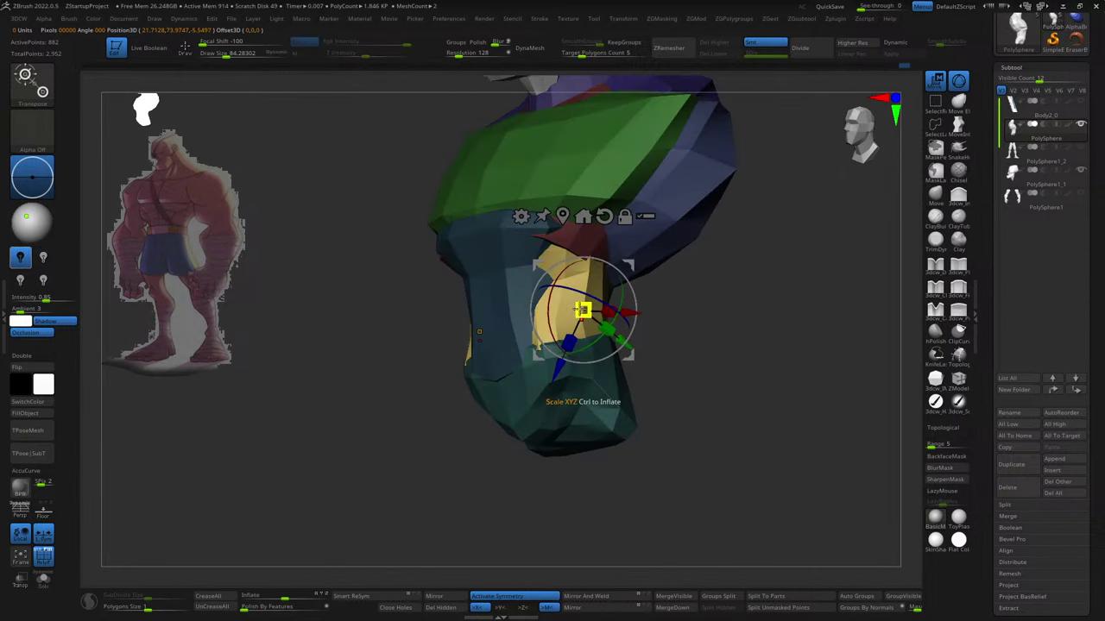
pyautogui.press('q')
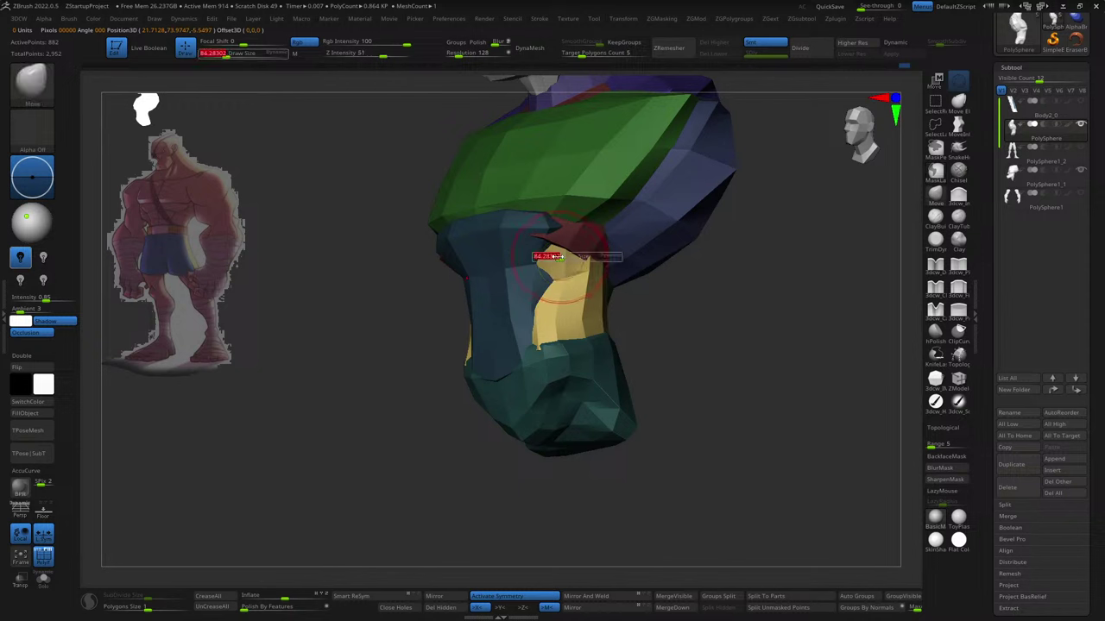
pyautogui.moveTo(561, 266)
pyautogui.keyDown('shift'); pyautogui.mouseDown()
pyautogui.moveTo(545, 273)
pyautogui.moveTo(554, 301)
pyautogui.mouseUp(); pyautogui.keyUp('shift')
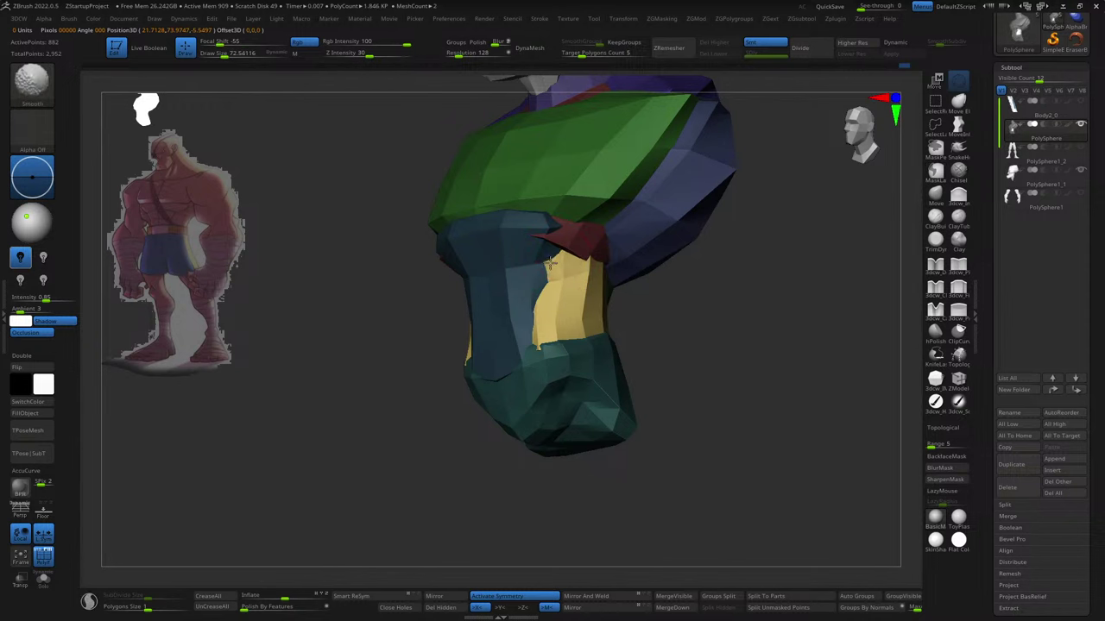
# - Rotate the model back to an upright front view to check the obliques
pyautogui.moveTo(554, 300); pyautogui.dragTo(549, 267, button='right')
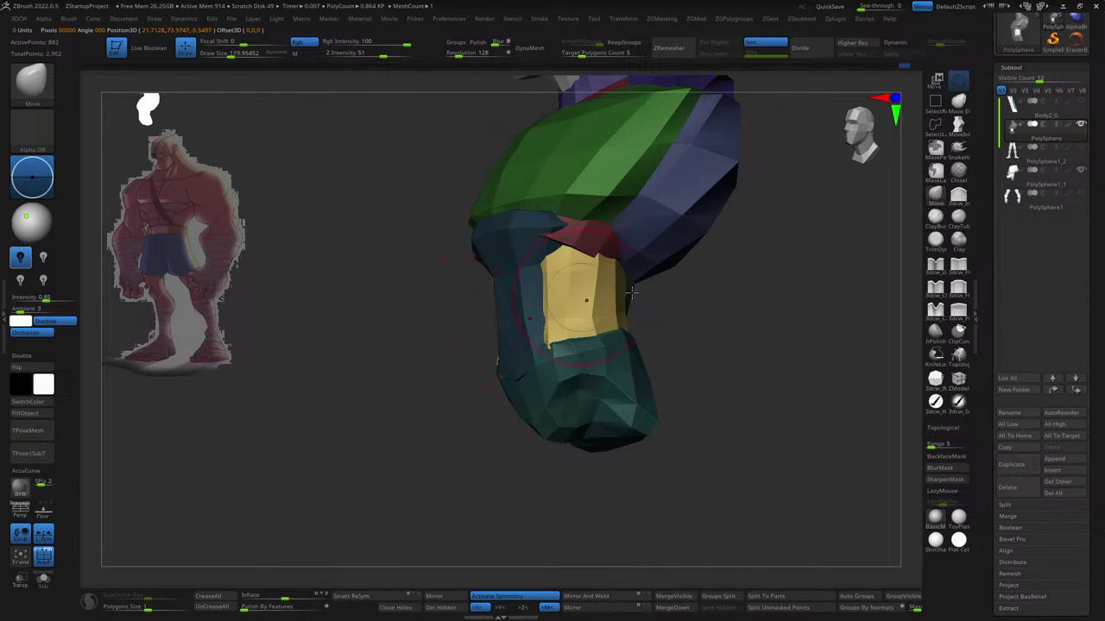
pyautogui.moveTo(631, 293)
pyautogui.mouseDown(button='right')
pyautogui.moveTo(574, 266)
pyautogui.moveTo(649, 363)
pyautogui.moveTo(569, 283)
pyautogui.moveTo(582, 291)
pyautogui.mouseUp(button='right')
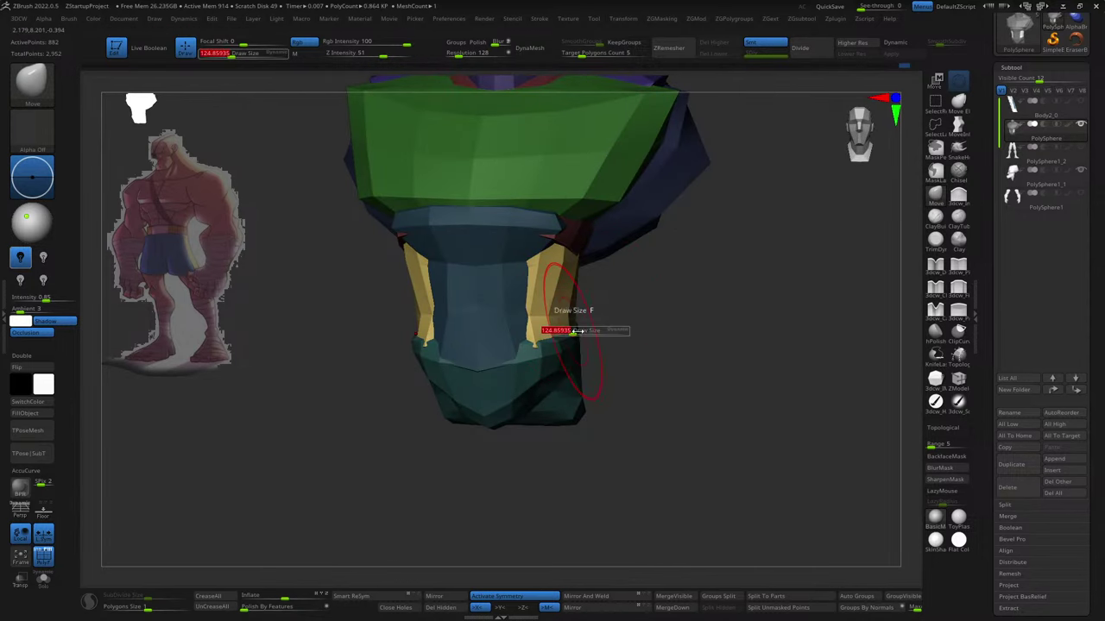
pyautogui.press('ctrl')
pyautogui.press('ctrl')
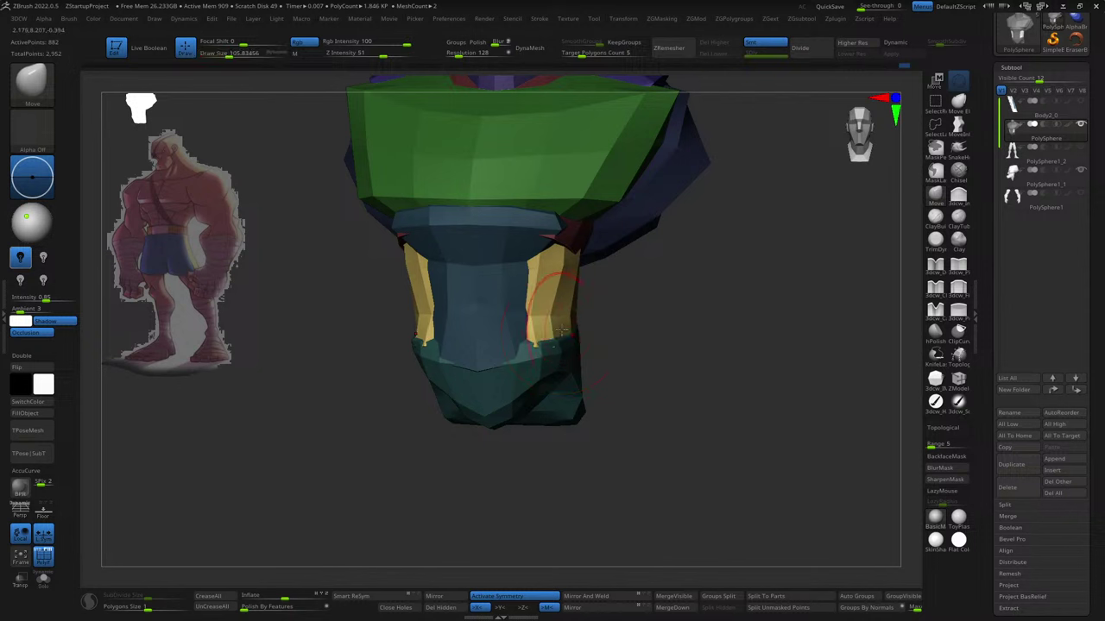
pyautogui.press('ctrl')
pyautogui.moveTo(563, 283)
pyautogui.mouseDown(button='right')
pyautogui.moveTo(671, 407)
pyautogui.moveTo(706, 388)
pyautogui.moveTo(684, 369)
pyautogui.mouseUp(button='right')
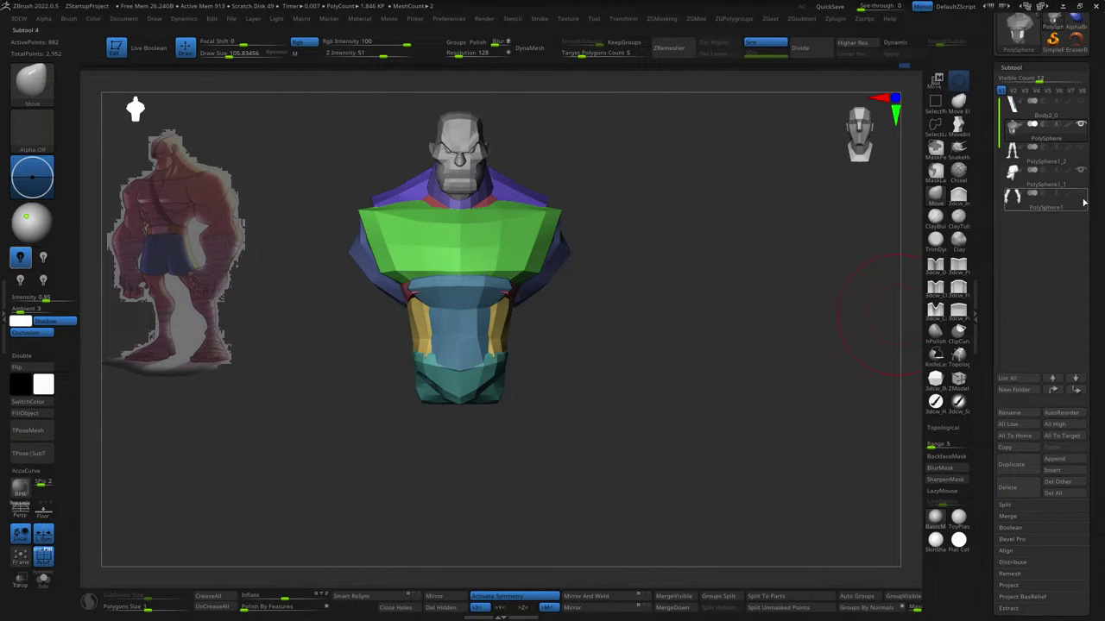
# - Activate the head, then the torso, frame the model, and finish with PolySphere1 (arms) active
pyautogui.click(1082, 170)
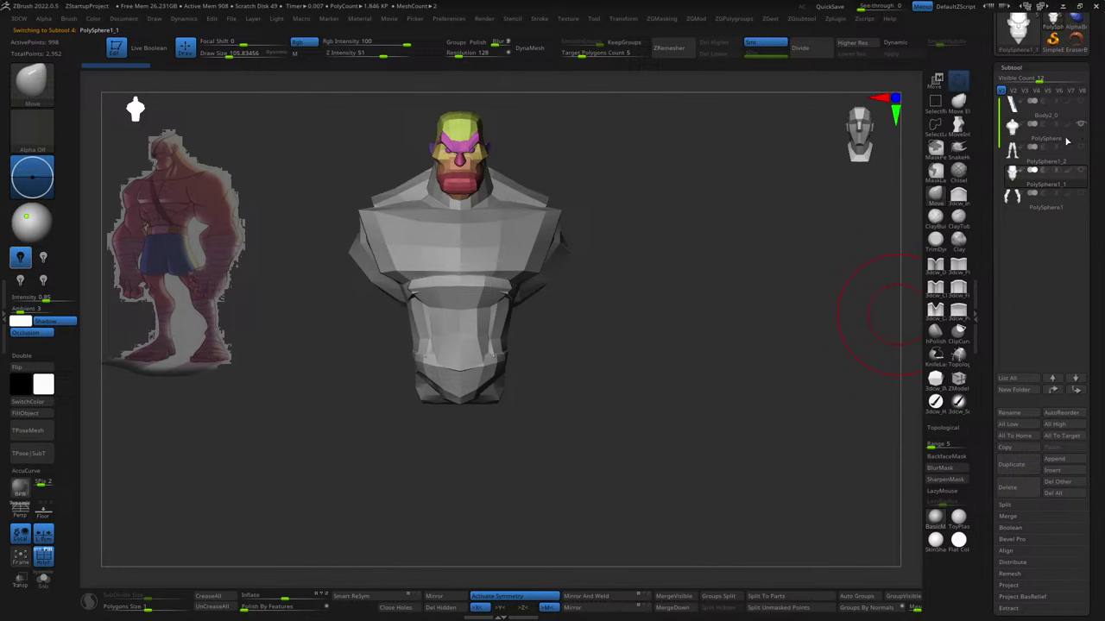
pyautogui.click(1070, 135)
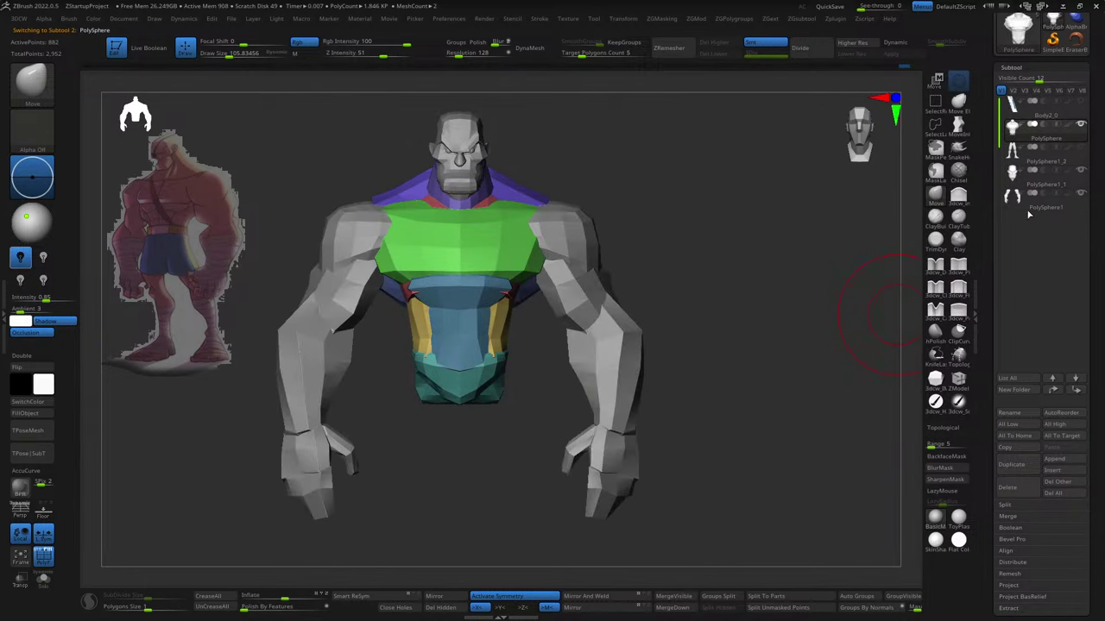
pyautogui.moveTo(726, 394)
pyautogui.mouseDown()
pyautogui.moveTo(742, 446)
pyautogui.moveTo(900, 451)
pyautogui.moveTo(842, 448)
pyautogui.moveTo(808, 414)
pyautogui.moveTo(735, 483)
pyautogui.moveTo(753, 421)
pyautogui.moveTo(728, 423)
pyautogui.moveTo(759, 423)
pyautogui.mouseUp()
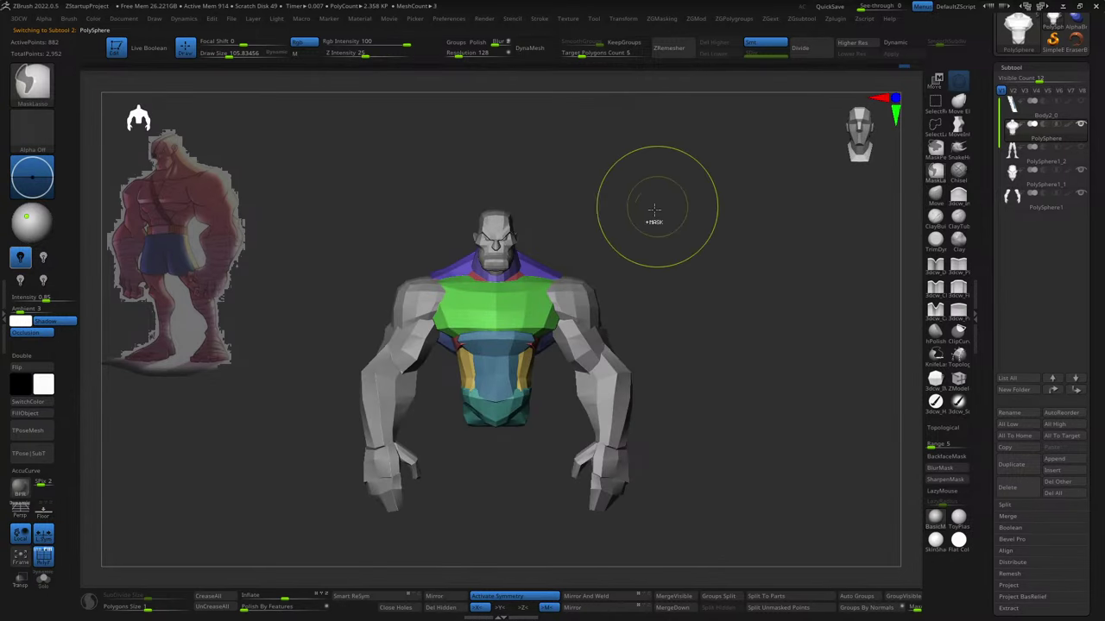
pyautogui.press('f')
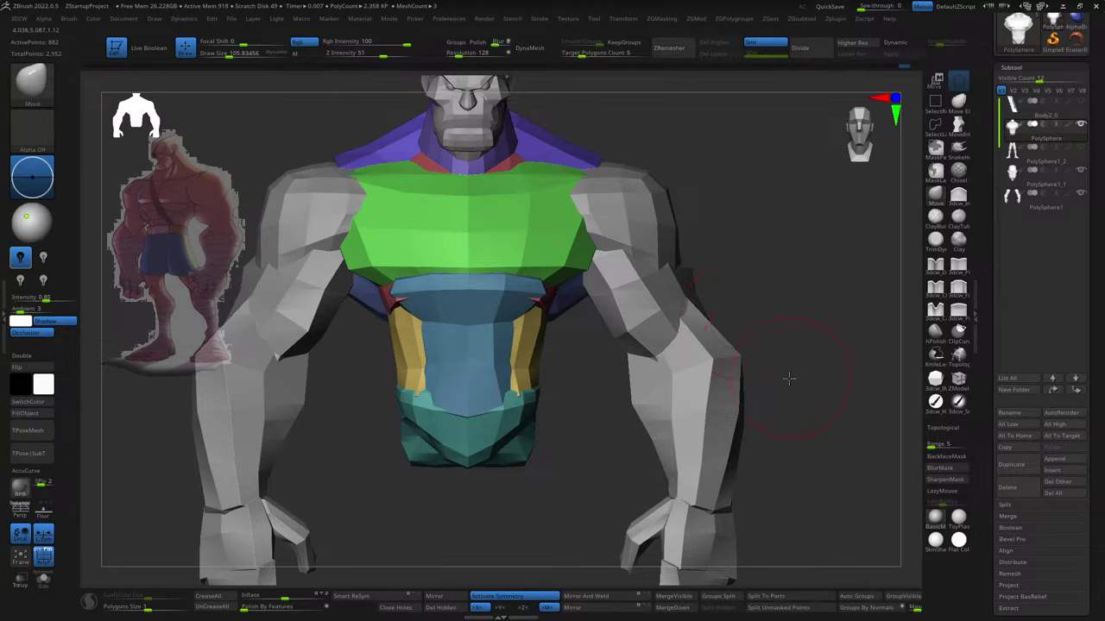
pyautogui.moveTo(788, 378)
pyautogui.mouseDown()
pyautogui.moveTo(759, 380)
pyautogui.moveTo(813, 355)
pyautogui.mouseUp()
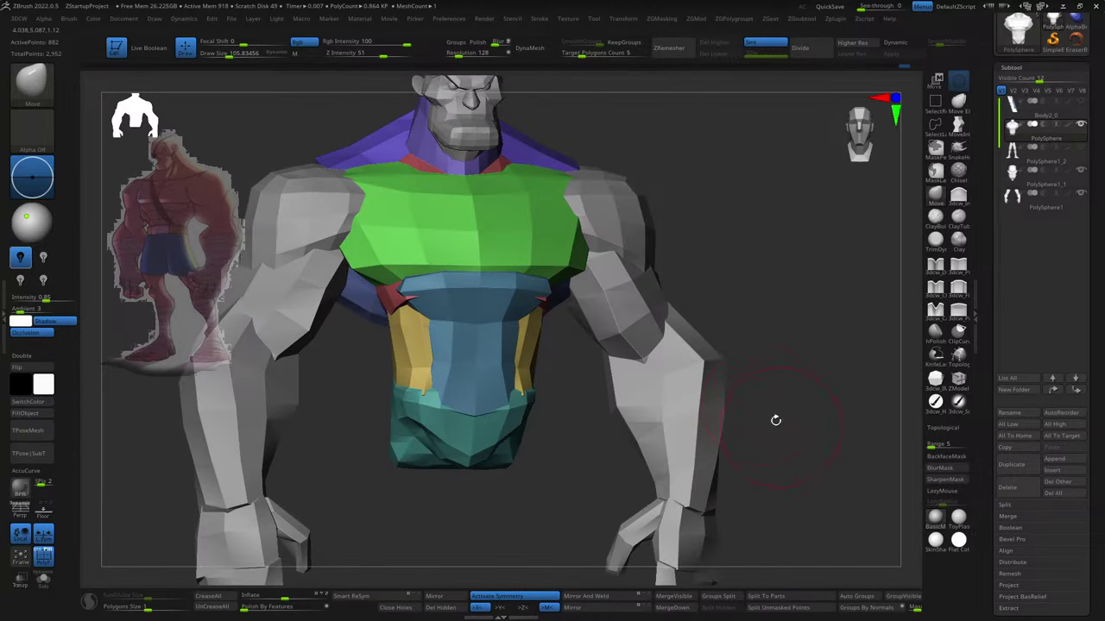
pyautogui.keyDown('alt'); pyautogui.click(690, 371); pyautogui.keyUp('alt')
pyautogui.keyDown('alt'); pyautogui.moveTo(717, 371); pyautogui.dragTo(763, 357); pyautogui.keyUp('alt')
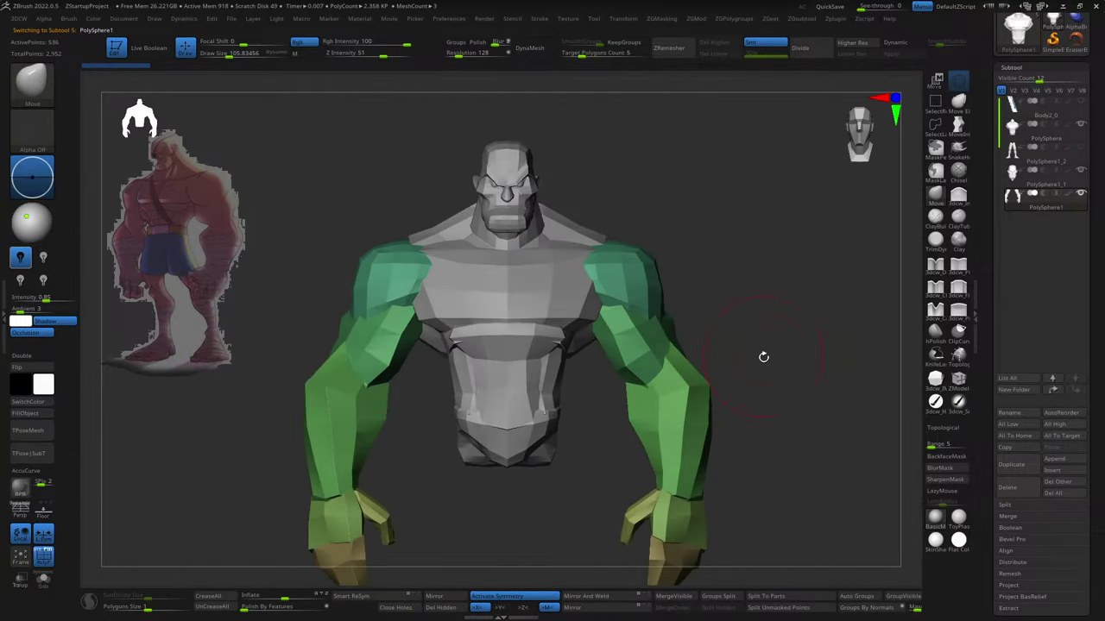
pyautogui.moveTo(778, 396)
pyautogui.mouseDown()
pyautogui.moveTo(641, 431)
pyautogui.moveTo(838, 395)
pyautogui.moveTo(855, 333)
pyautogui.moveTo(742, 333)
pyautogui.moveTo(710, 374)
pyautogui.mouseUp()
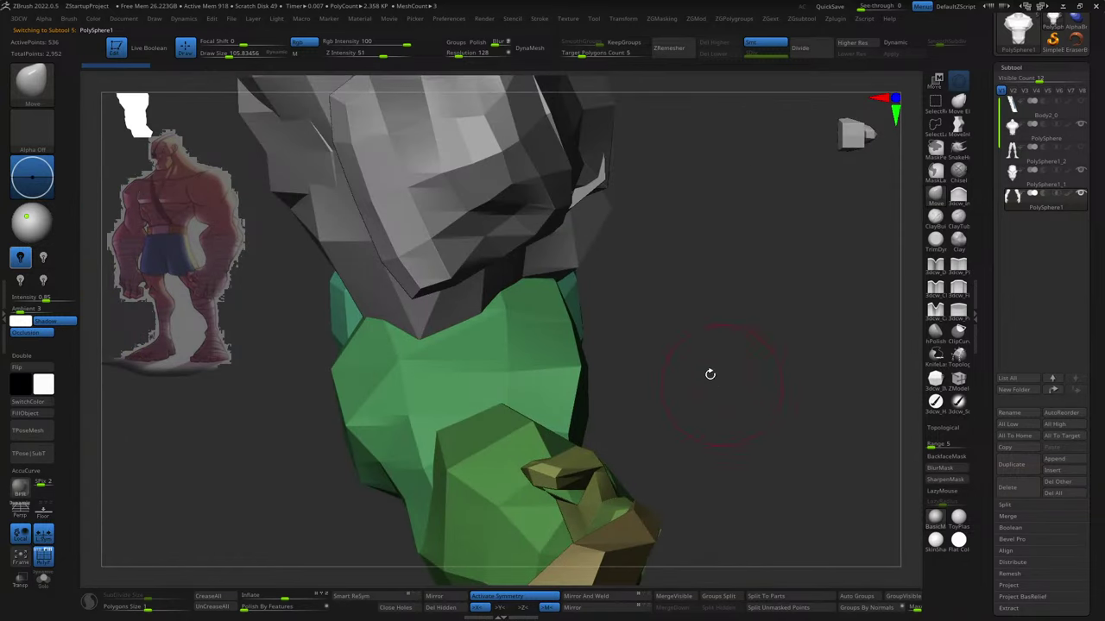
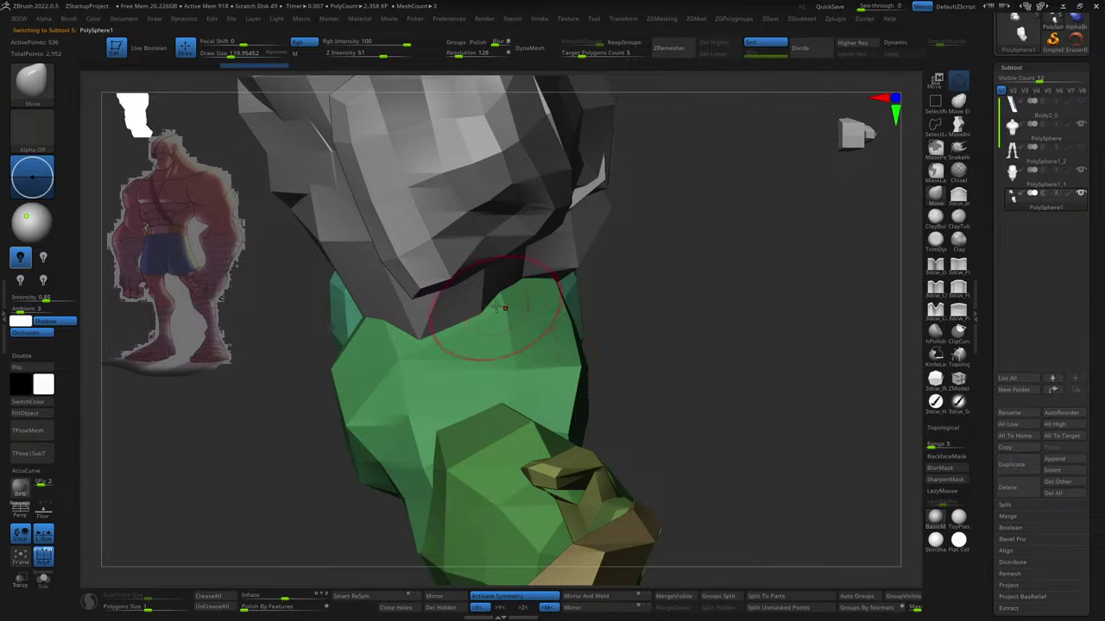
# - Shift the green upper-arm piece backward along Z with Transpose Move
pyautogui.moveTo(499, 308)
pyautogui.mouseDown()
pyautogui.moveTo(666, 345)
pyautogui.moveTo(641, 365)
pyautogui.moveTo(705, 345)
pyautogui.moveTo(593, 388)
pyautogui.moveTo(713, 334)
pyautogui.moveTo(691, 354)
pyautogui.moveTo(735, 357)
pyautogui.moveTo(617, 348)
pyautogui.moveTo(647, 338)
pyautogui.moveTo(630, 328)
pyautogui.mouseUp()
pyautogui.press('w')
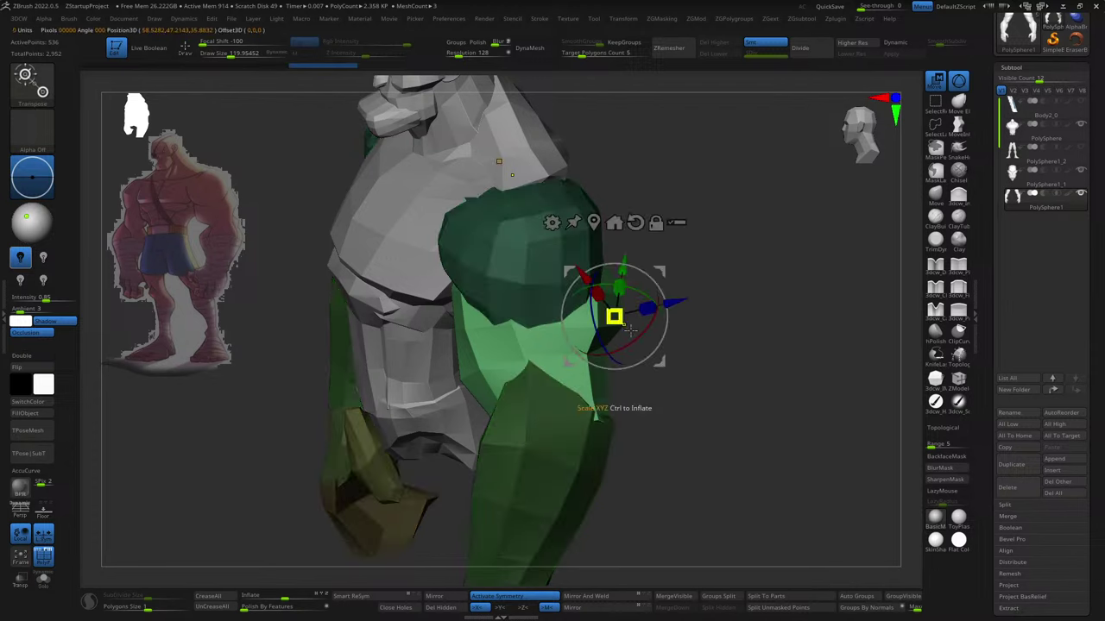
pyautogui.moveTo(716, 349); pyautogui.dragTo(697, 343)
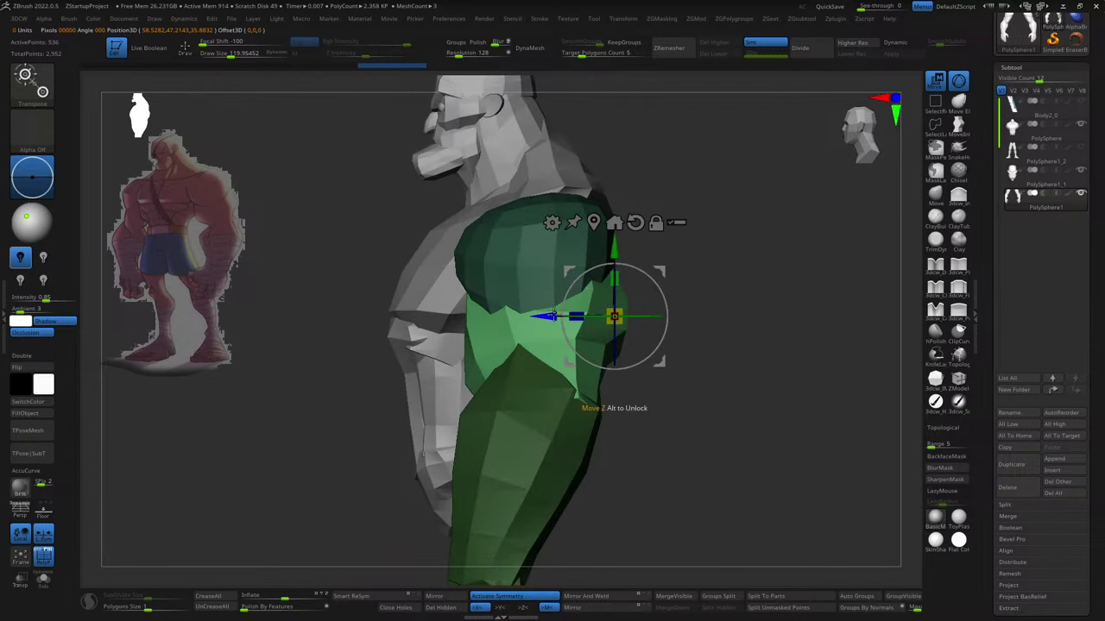
pyautogui.moveTo(553, 314); pyautogui.dragTo(540, 316)
pyautogui.moveTo(707, 345)
pyautogui.mouseDown()
pyautogui.moveTo(725, 345)
pyautogui.moveTo(685, 353)
pyautogui.mouseUp()
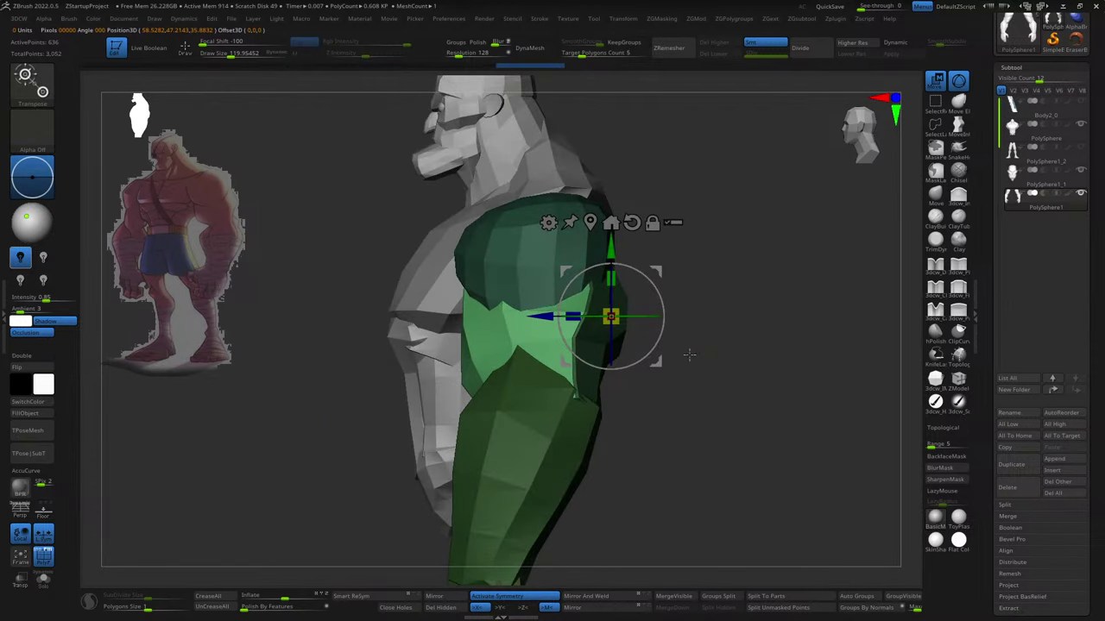
pyautogui.press('q')
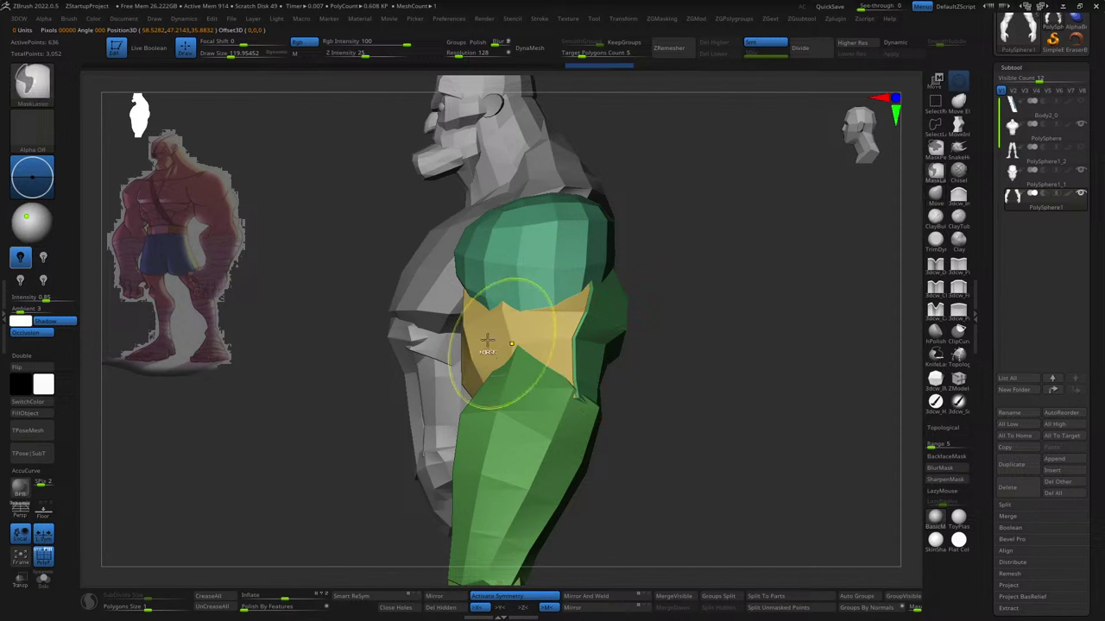
# - Make the yellow underarm piece the active subtool and view it from the back
pyautogui.press('w')
pyautogui.click(470, 348)
pyautogui.press('q')
pyautogui.moveTo(708, 345); pyautogui.dragTo(597, 336)
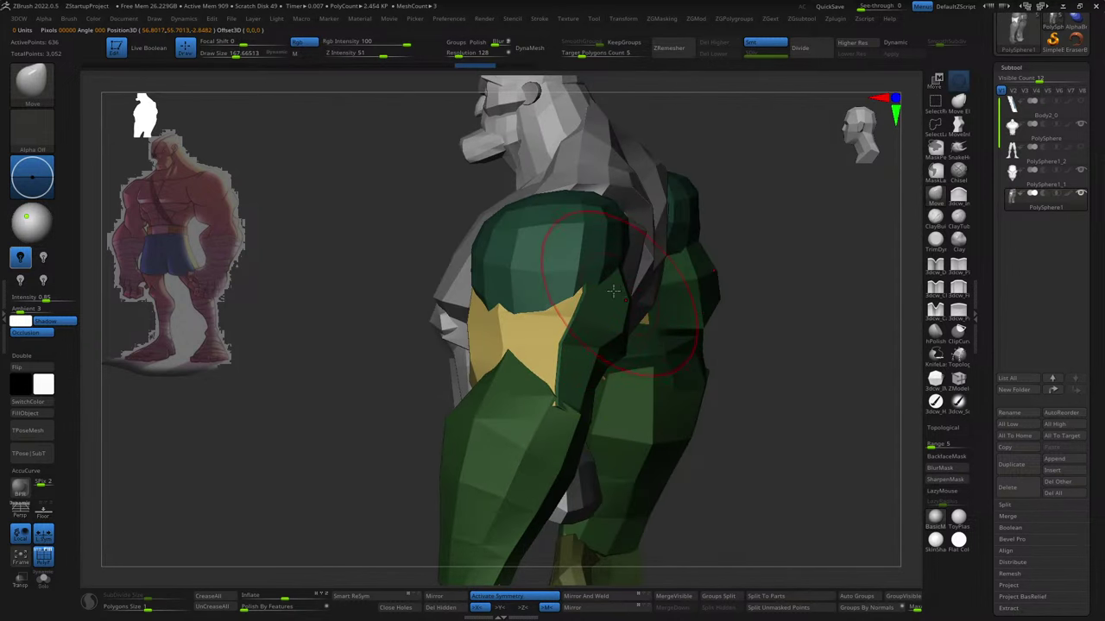
pyautogui.moveTo(612, 292)
pyautogui.mouseDown()
pyautogui.moveTo(601, 312)
pyautogui.moveTo(596, 294)
pyautogui.moveTo(567, 300)
pyautogui.moveTo(578, 294)
pyautogui.mouseUp()
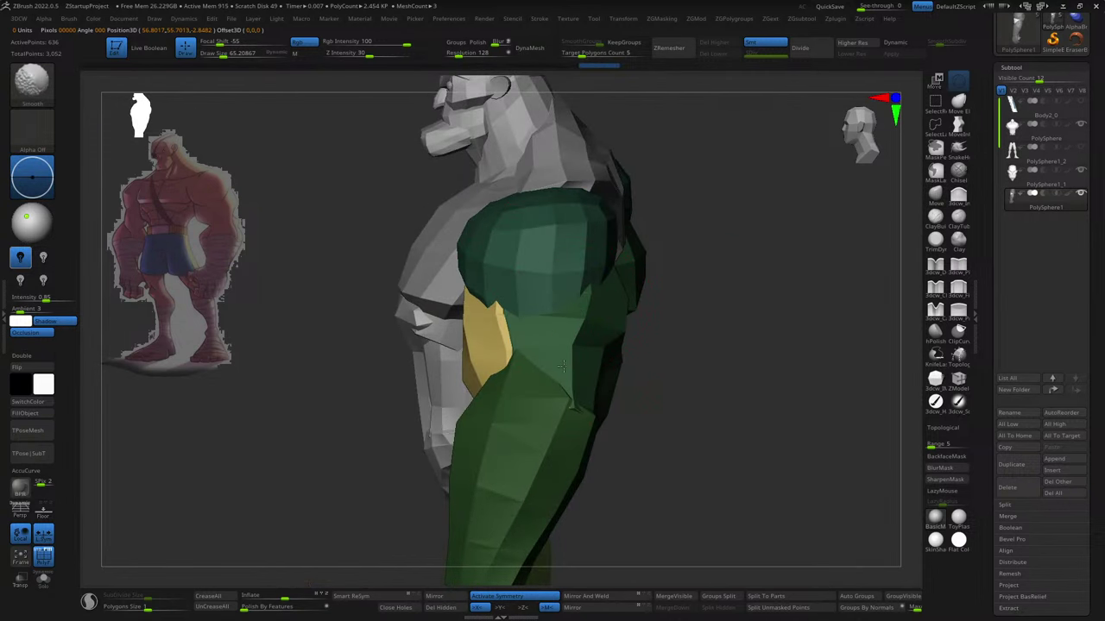
pyautogui.moveTo(580, 369); pyautogui.dragTo(688, 277)
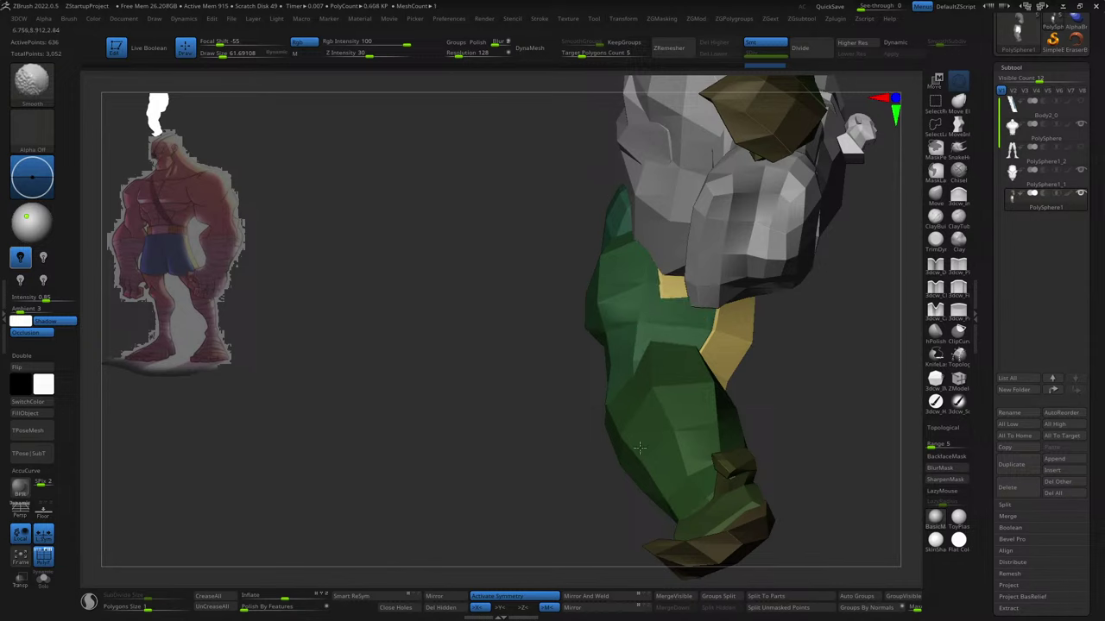
pyautogui.moveTo(759, 405)
pyautogui.mouseDown()
pyautogui.moveTo(814, 394)
pyautogui.moveTo(667, 311)
pyautogui.mouseUp()
# - Smooth the green-yellow seam and pull the lower area upward into shape
pyautogui.press('shift')
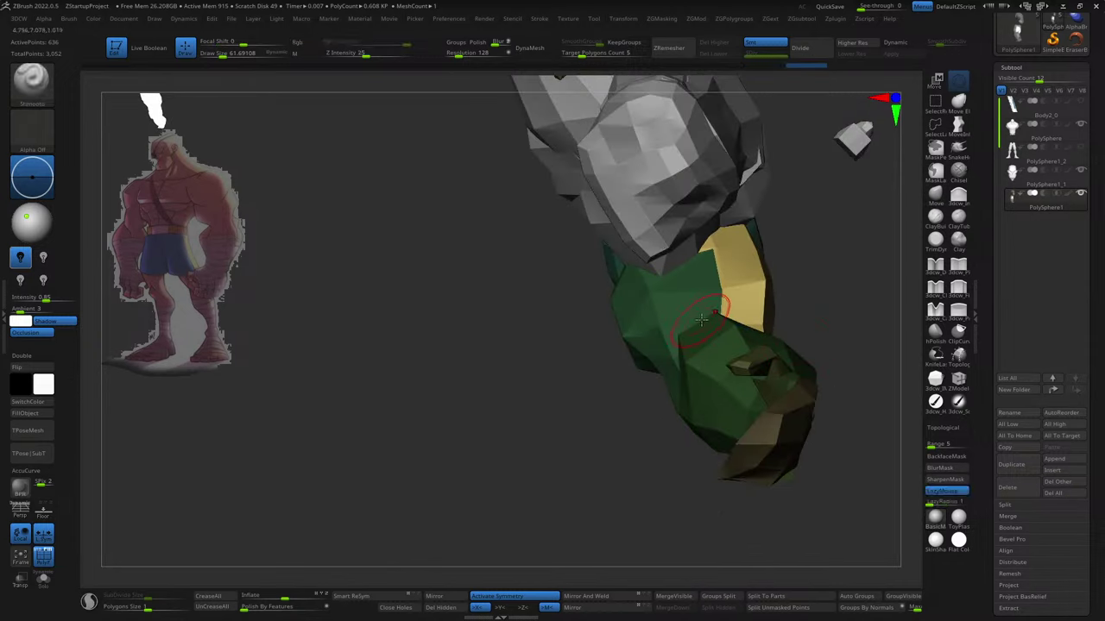
pyautogui.keyDown('shift'); pyautogui.moveTo(679, 240); pyautogui.dragTo(698, 346); pyautogui.keyUp('shift')
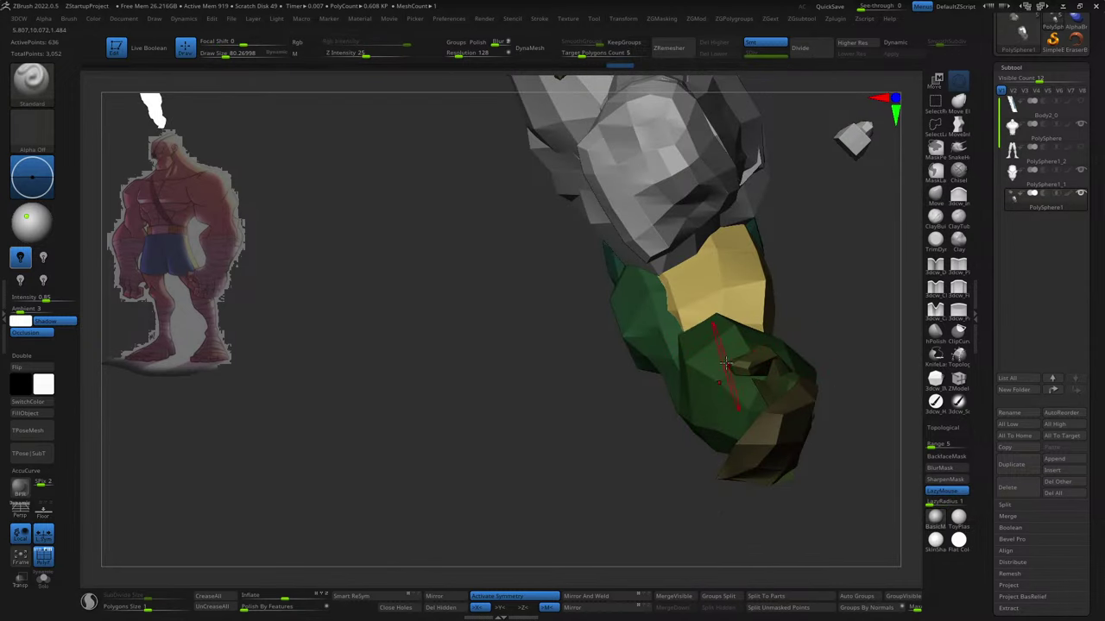
pyautogui.moveTo(656, 297); pyautogui.dragTo(646, 328)
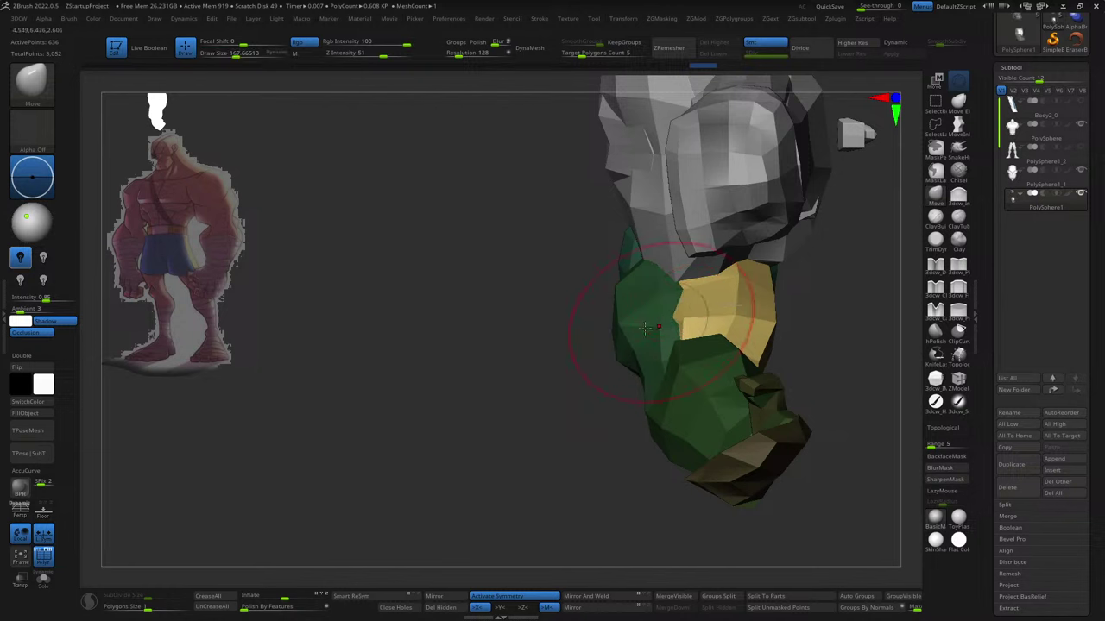
pyautogui.moveTo(758, 352)
pyautogui.mouseDown()
pyautogui.moveTo(783, 325)
pyautogui.moveTo(791, 422)
pyautogui.moveTo(739, 447)
pyautogui.mouseUp()
pyautogui.moveTo(674, 371)
pyautogui.mouseDown()
pyautogui.moveTo(720, 323)
pyautogui.moveTo(731, 348)
pyautogui.moveTo(771, 339)
pyautogui.moveTo(673, 380)
pyautogui.mouseUp()
# - Stretch the light-green arm piece over the brown piece
pyautogui.press('w')
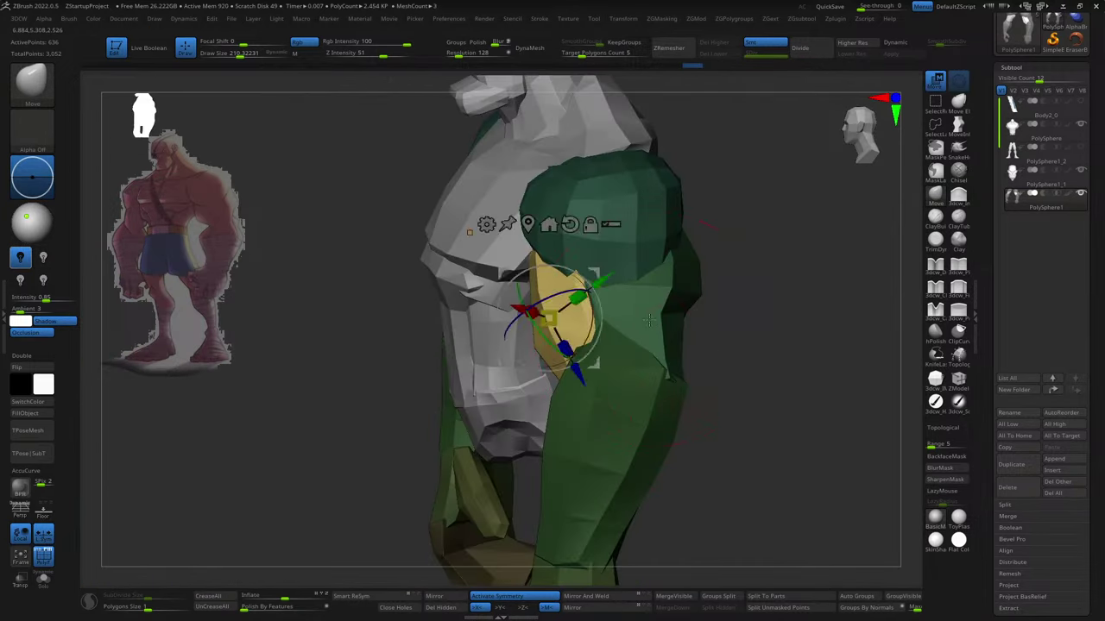
pyautogui.press('q')
pyautogui.moveTo(765, 322); pyautogui.dragTo(668, 322)
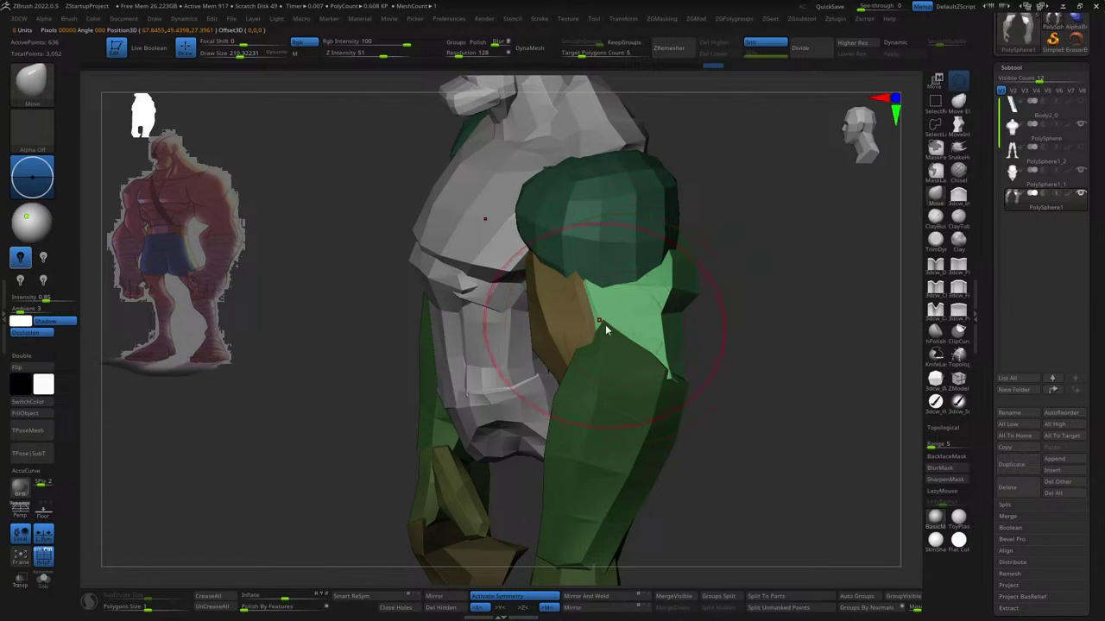
pyautogui.moveTo(607, 285); pyautogui.dragTo(725, 311)
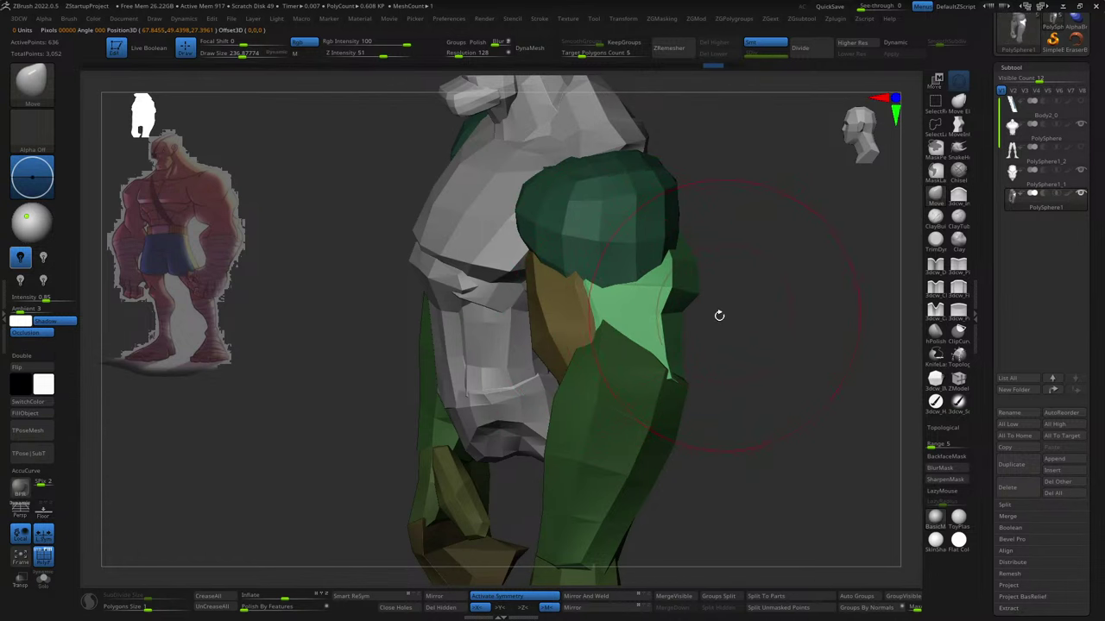
pyautogui.moveTo(544, 328)
pyautogui.mouseDown()
pyautogui.moveTo(654, 303)
pyautogui.moveTo(577, 301)
pyautogui.mouseUp()
pyautogui.moveTo(515, 397)
pyautogui.mouseDown()
pyautogui.moveTo(693, 308)
pyautogui.moveTo(808, 484)
pyautogui.moveTo(756, 340)
pyautogui.moveTo(774, 420)
pyautogui.mouseUp()
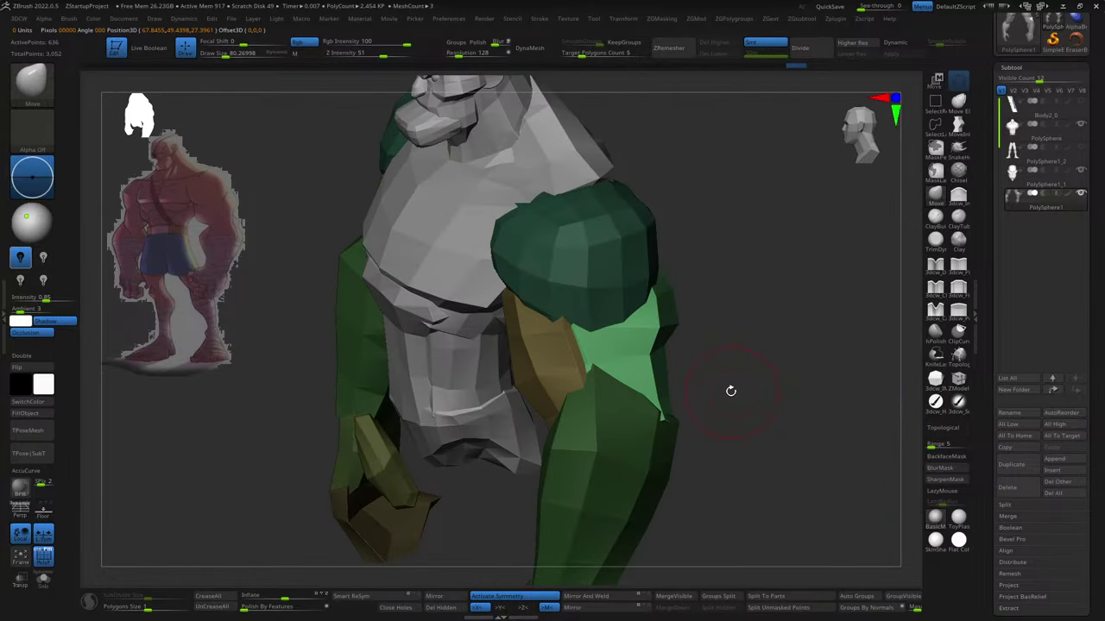
# - Nudge the green shoulder piece slightly backward
pyautogui.press('w')
pyautogui.moveTo(680, 250); pyautogui.dragTo(733, 259)
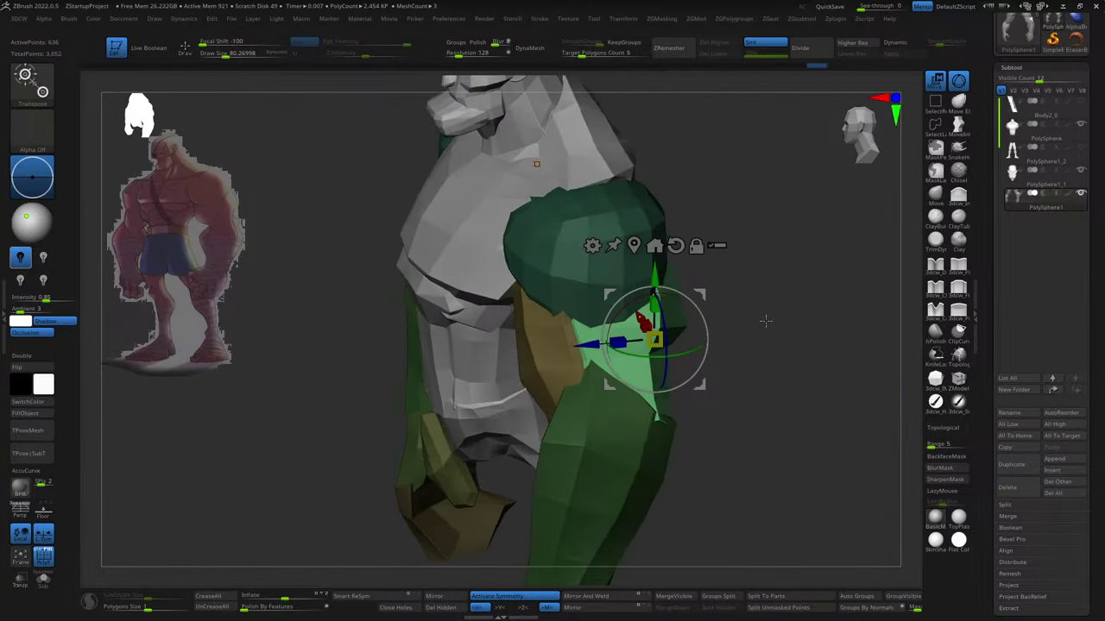
pyautogui.moveTo(588, 340); pyautogui.dragTo(576, 339)
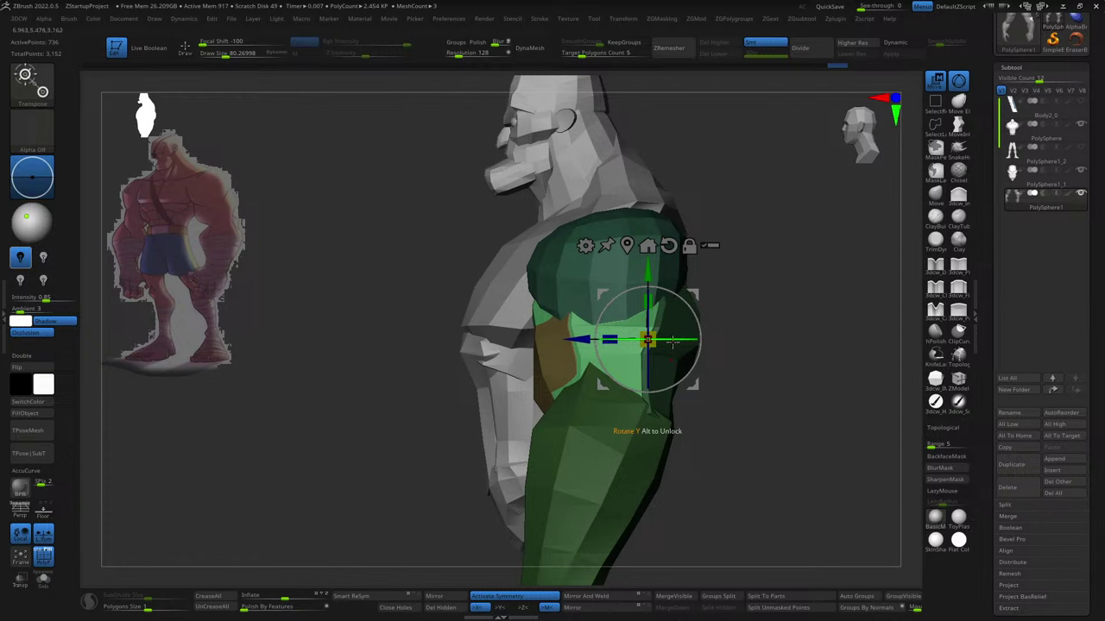
pyautogui.press('q')
pyautogui.keyDown('shift'); pyautogui.moveTo(697, 340); pyautogui.dragTo(784, 328); pyautogui.keyUp('shift')
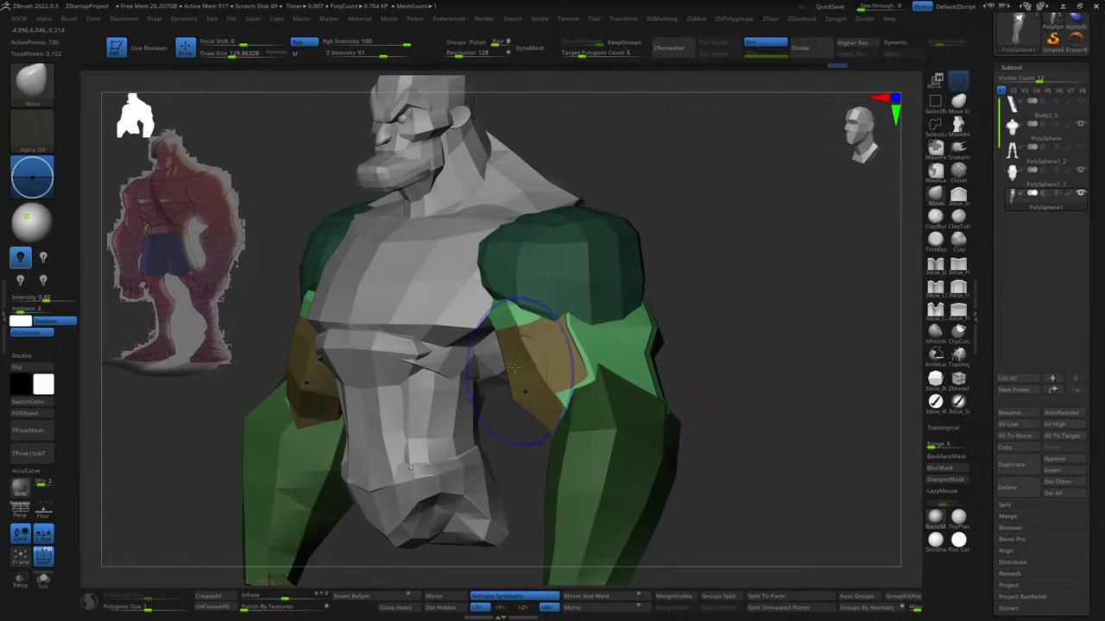
# - Target the yellow upper-arm piece and clear the mask from the model
pyautogui.press('w')
pyautogui.keyDown('ctrl'); pyautogui.keyDown('shift'); pyautogui.click(561, 358); pyautogui.keyUp('shift'); pyautogui.keyUp('ctrl')
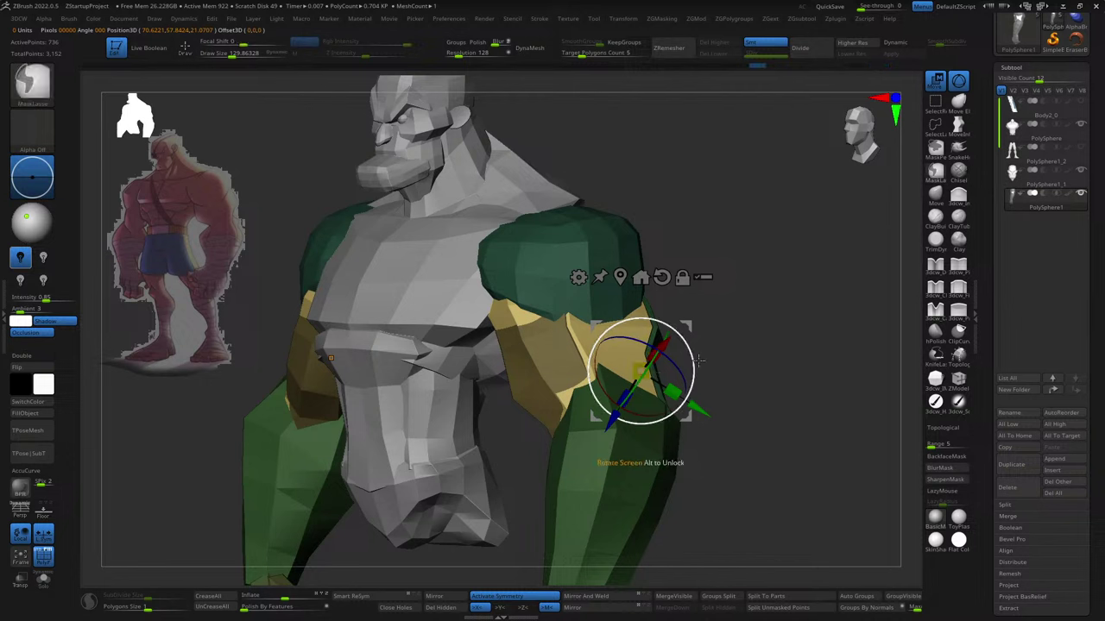
pyautogui.press('q')
pyautogui.keyDown('ctrl'); pyautogui.click(682, 371); pyautogui.keyUp('ctrl')
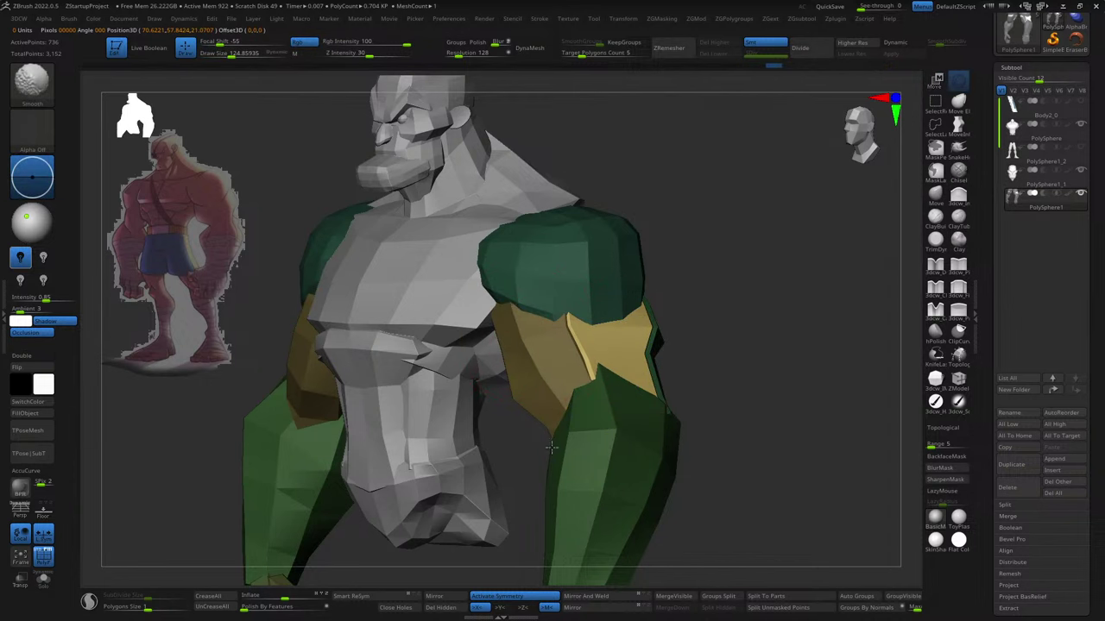
pyautogui.moveTo(551, 446); pyautogui.dragTo(663, 400)
pyautogui.moveTo(616, 358); pyautogui.dragTo(592, 378, button='right')
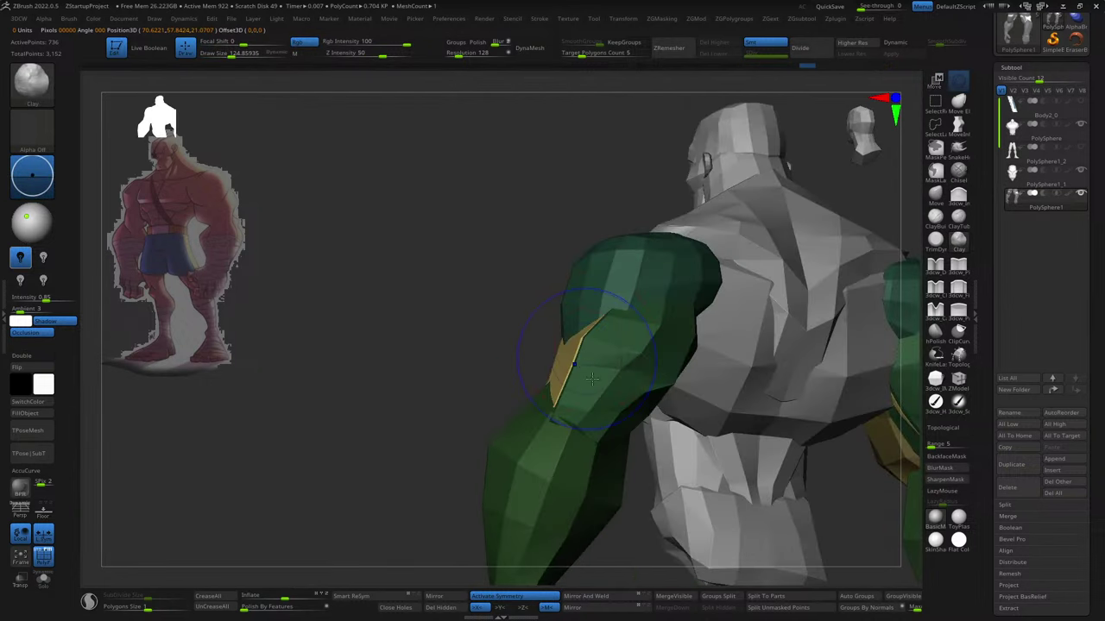
pyautogui.moveTo(665, 314); pyautogui.dragTo(627, 379, button='right')
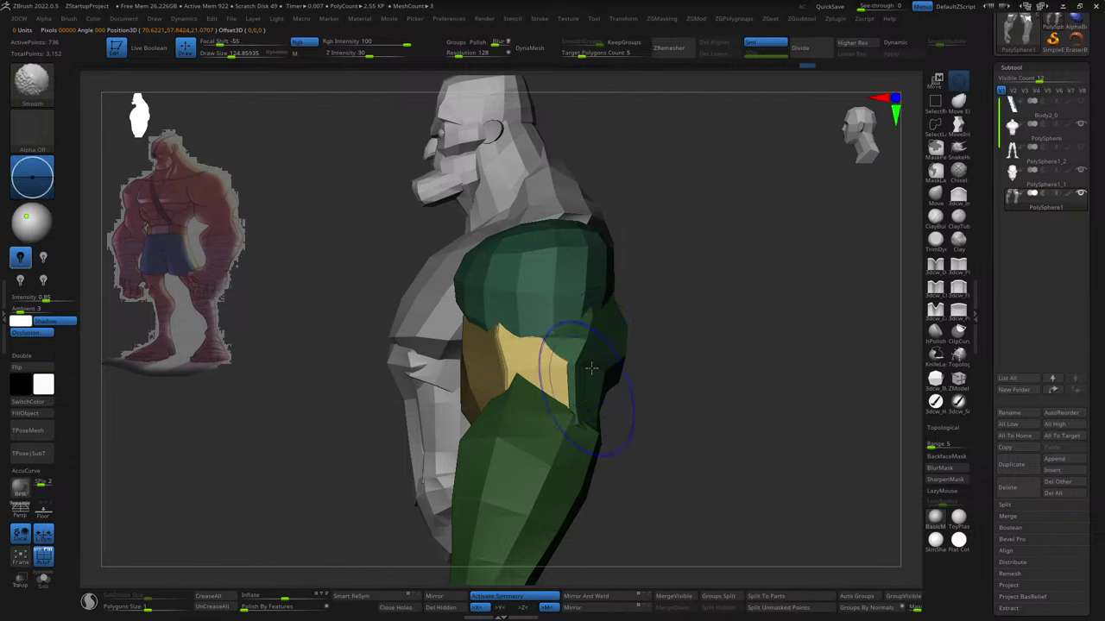
# - Flatten the bulging yellow forearm polygons and clear the arm's mask
pyautogui.press('shift')
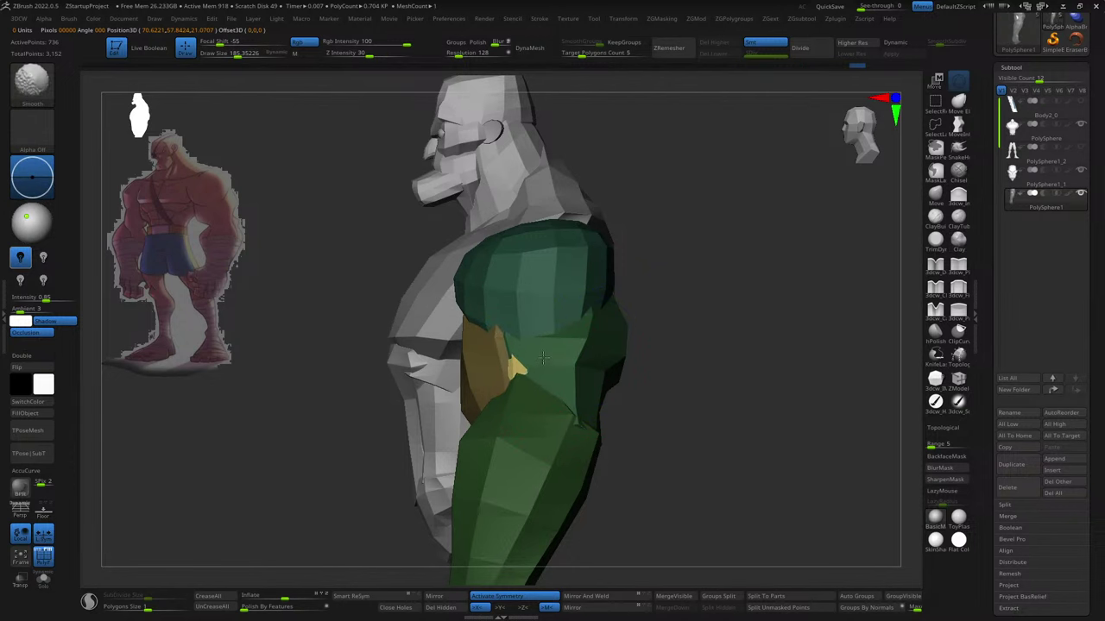
pyautogui.moveTo(558, 357); pyautogui.dragTo(550, 354, button='right')
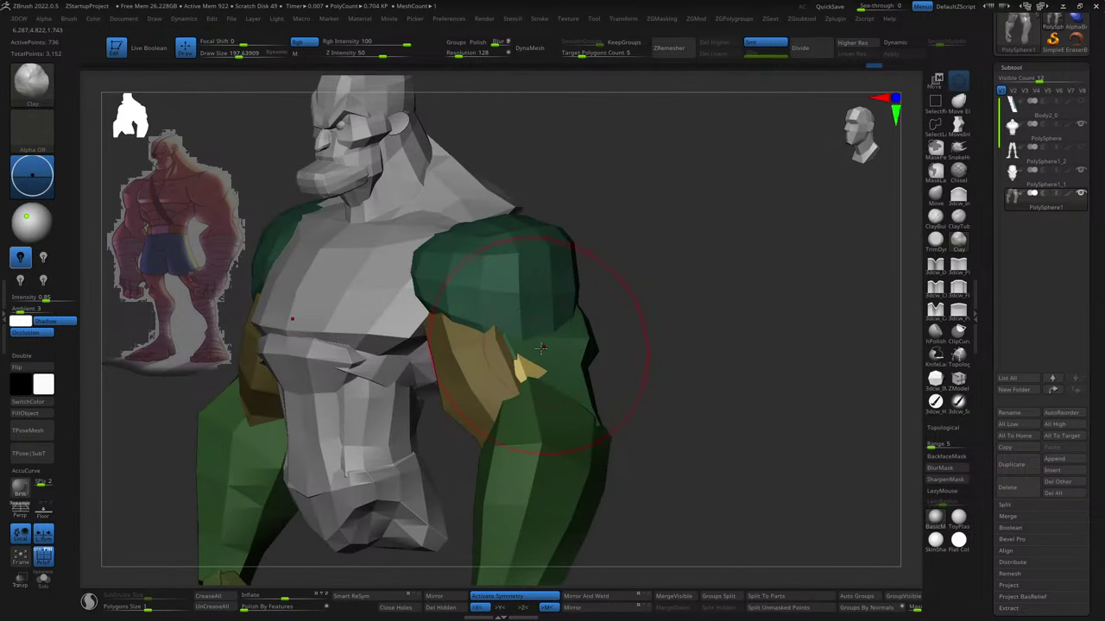
pyautogui.press('s')
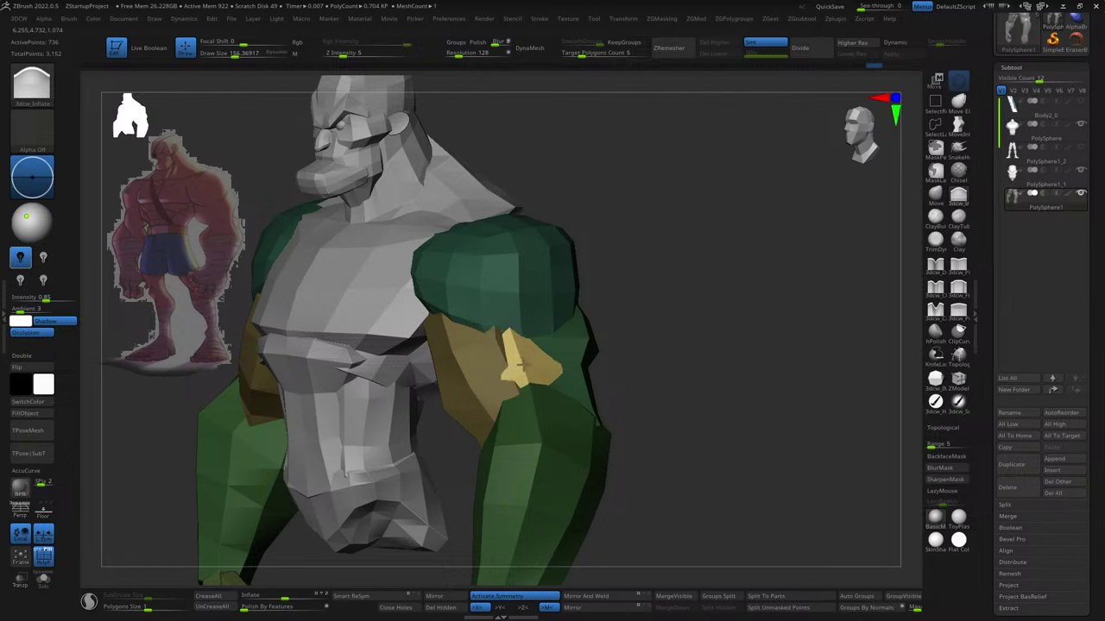
pyautogui.keyDown('shift'); pyautogui.moveTo(519, 364); pyautogui.dragTo(542, 352); pyautogui.keyUp('shift')
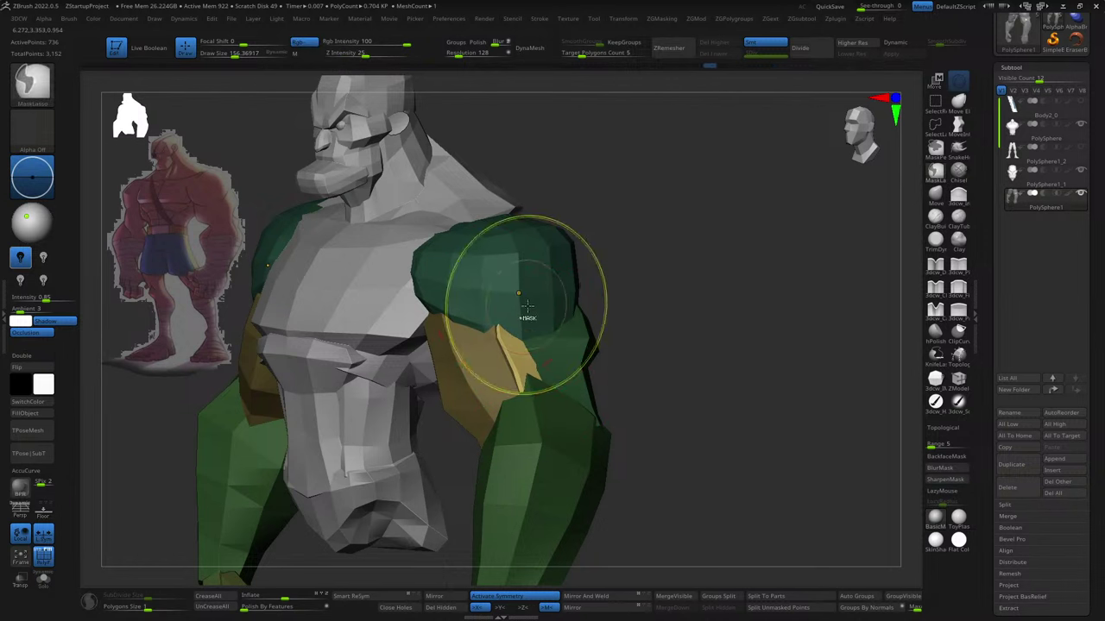
pyautogui.moveTo(656, 346); pyautogui.dragTo(725, 326)
pyautogui.keyDown('ctrl'); pyautogui.click(725, 325); pyautogui.keyUp('ctrl')
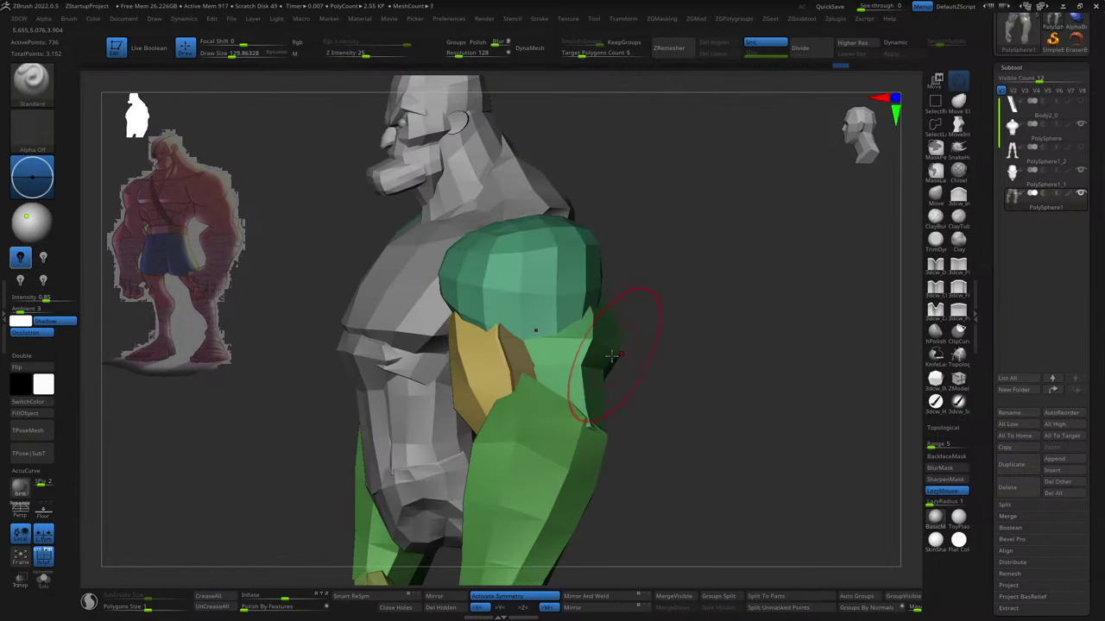
# - Mask the arm parts and smooth the tan and green patches on the upper arm
pyautogui.press('w')
pyautogui.keyDown('ctrl'); pyautogui.click(592, 317); pyautogui.keyUp('ctrl')
pyautogui.press('q')
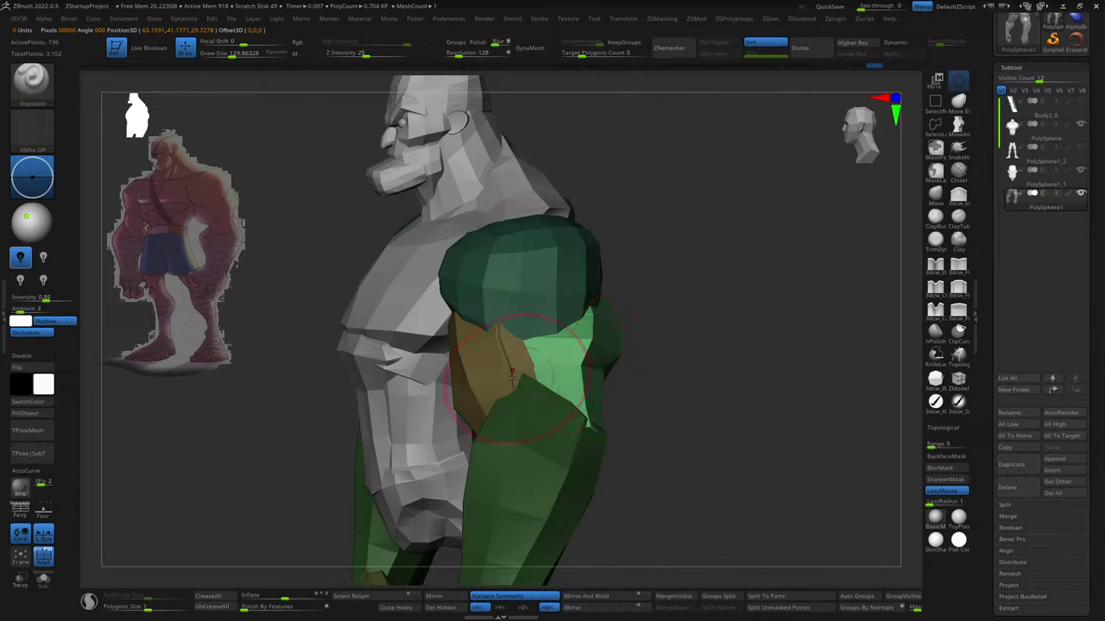
pyautogui.moveTo(639, 363); pyautogui.dragTo(466, 386)
pyautogui.moveTo(488, 366); pyautogui.dragTo(516, 355, button='right')
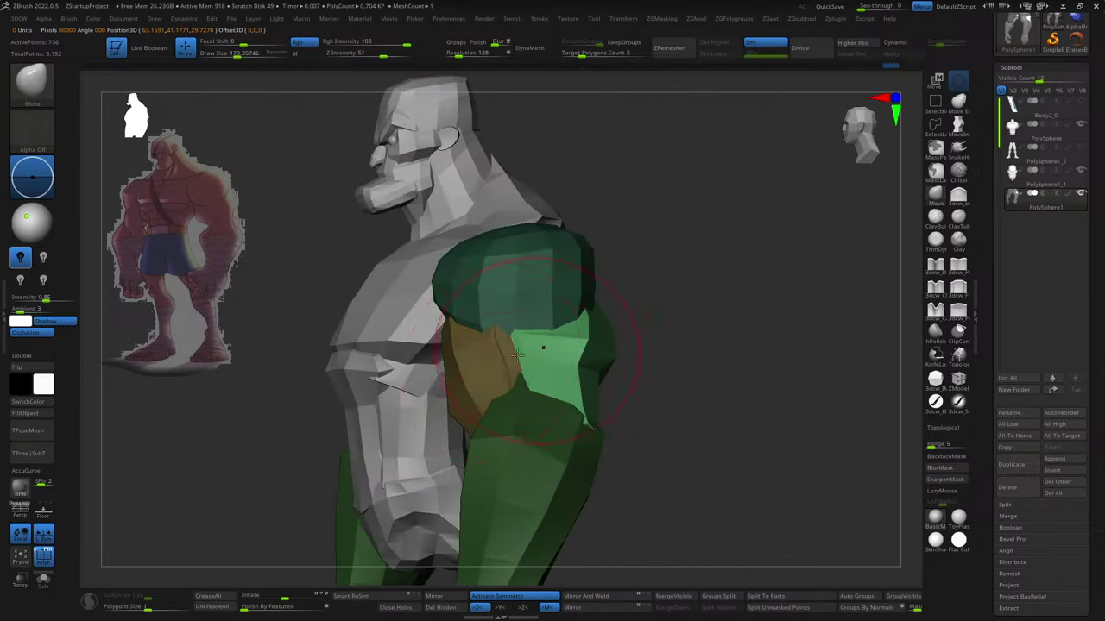
pyautogui.keyDown('shift'); pyautogui.moveTo(457, 346); pyautogui.dragTo(518, 377); pyautogui.keyUp('shift')
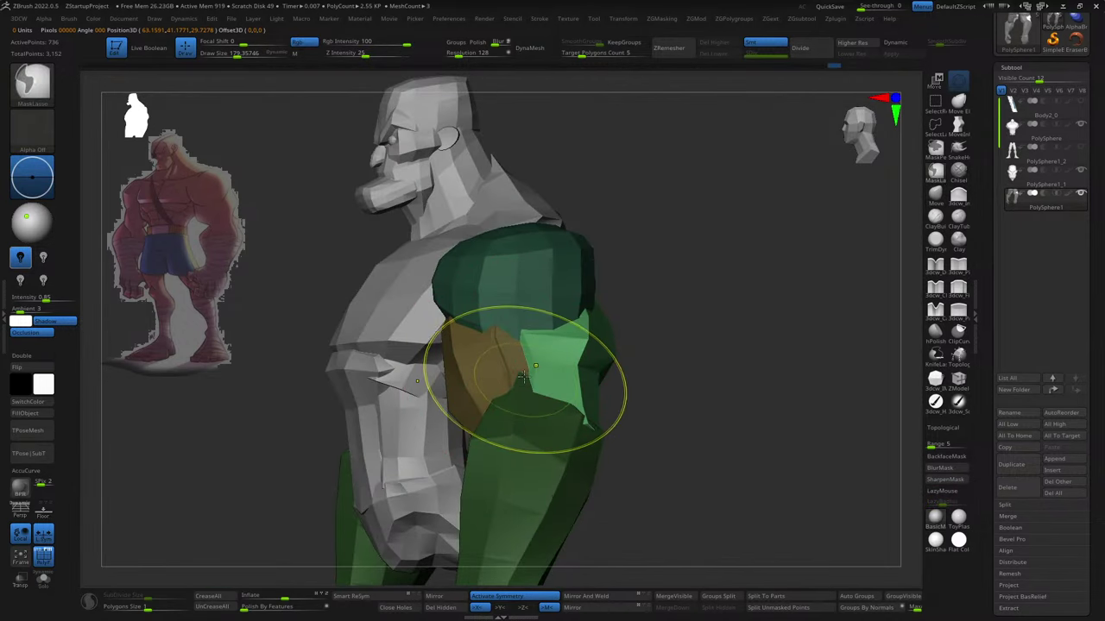
pyautogui.moveTo(515, 430); pyautogui.dragTo(562, 325, button='right')
# - Undo the last two changes and make the sculpting brush slightly smaller
pyautogui.hotkey('ctrl', 'z')
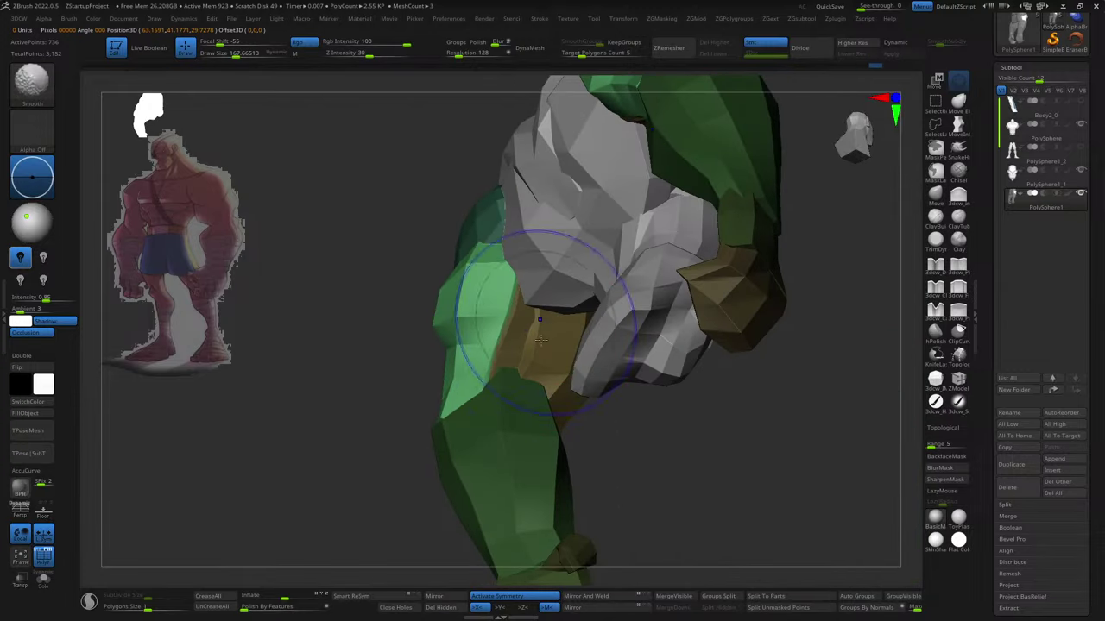
pyautogui.hotkey('ctrl', 'z')
pyautogui.moveTo(539, 345); pyautogui.dragTo(542, 432, button='right')
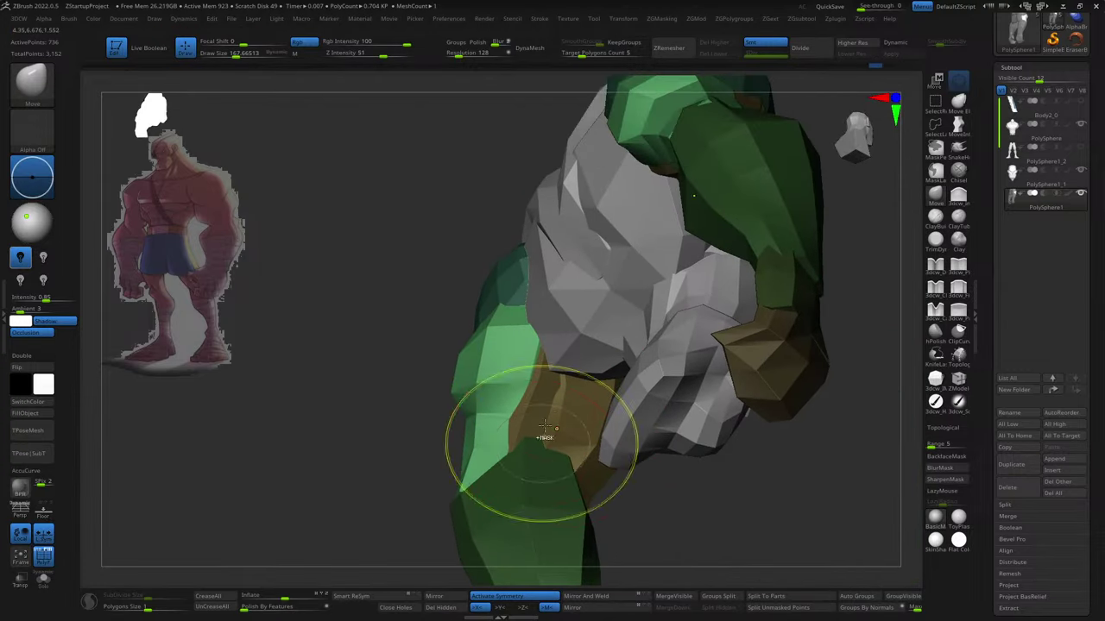
pyautogui.press('w')
pyautogui.moveTo(545, 391); pyautogui.dragTo(557, 371, button='right')
pyautogui.press('q')
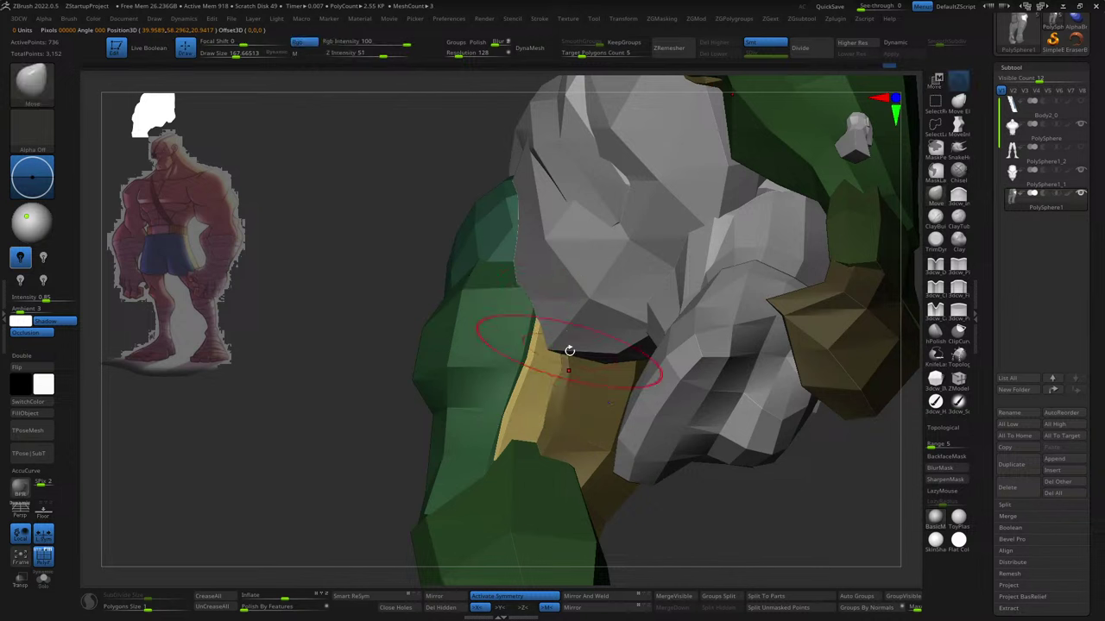
pyautogui.moveTo(568, 333); pyautogui.dragTo(561, 334)
pyautogui.moveTo(561, 337); pyautogui.dragTo(590, 346, button='right')
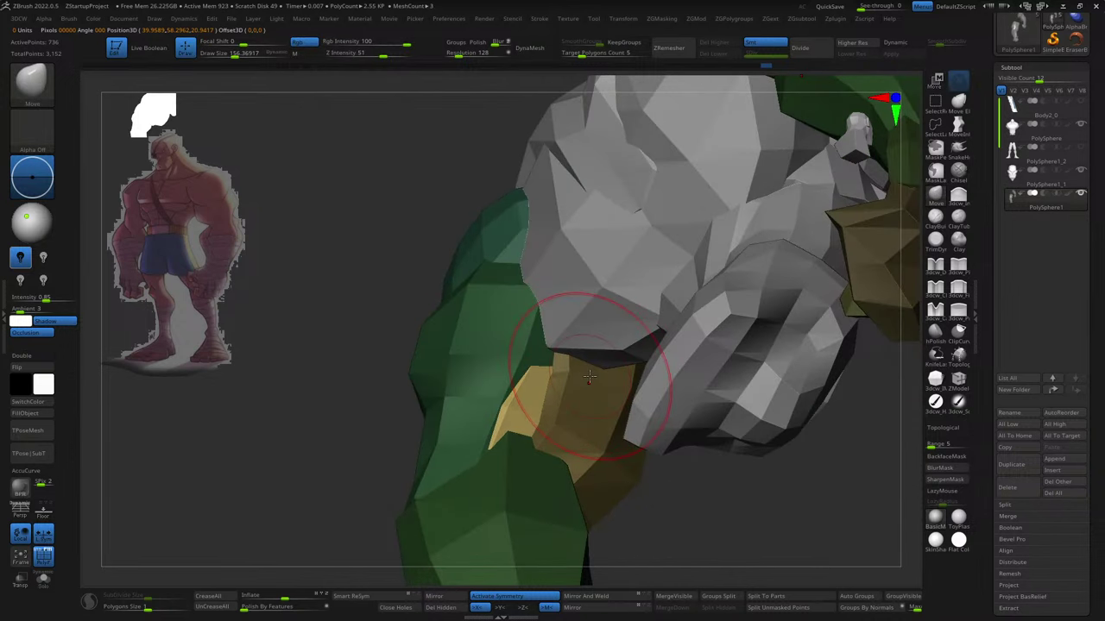
# - Inflate the yellow band and extend it down over the arm
pyautogui.press('i')
pyautogui.press('d')
pyautogui.click(529, 204)
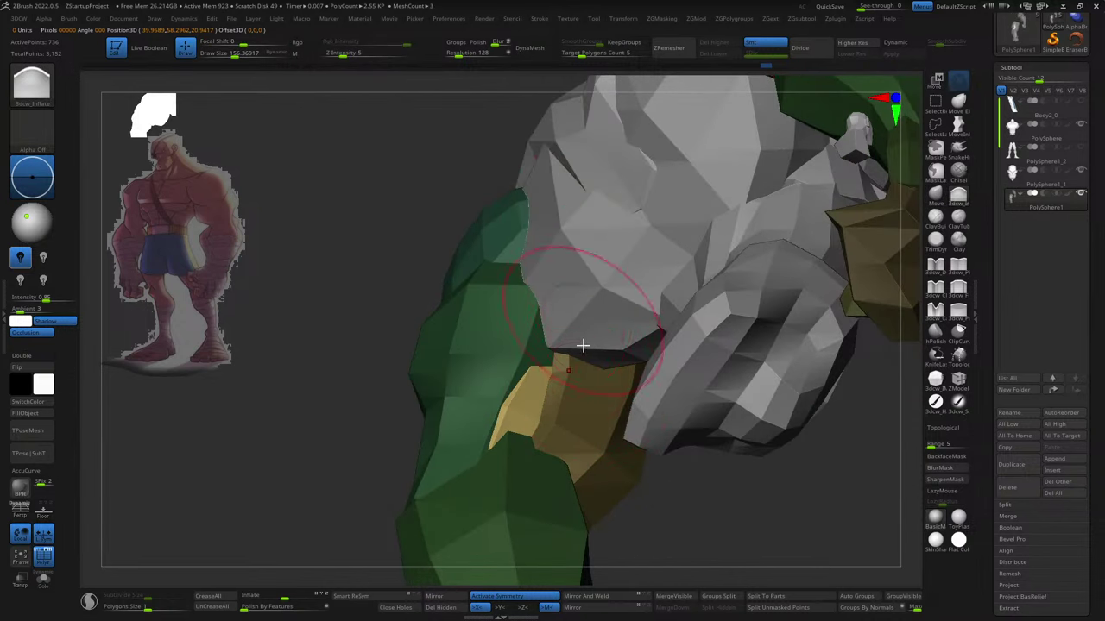
pyautogui.moveTo(594, 362)
pyautogui.mouseDown()
pyautogui.moveTo(537, 443)
pyautogui.moveTo(555, 425)
pyautogui.mouseUp()
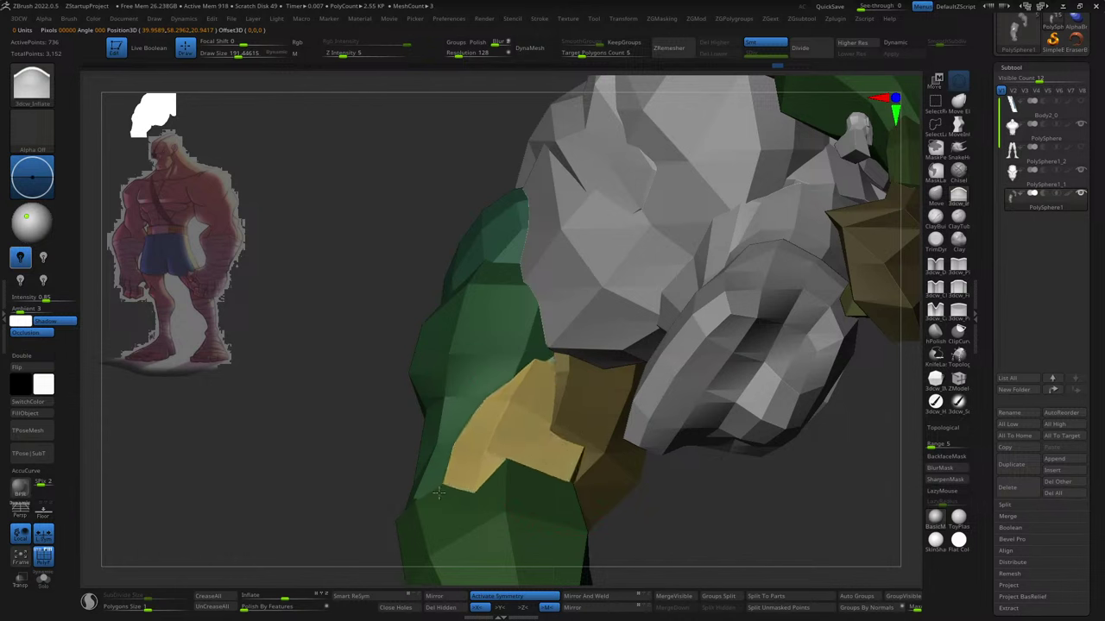
pyautogui.press('s')
pyautogui.moveTo(555, 448); pyautogui.dragTo(496, 476)
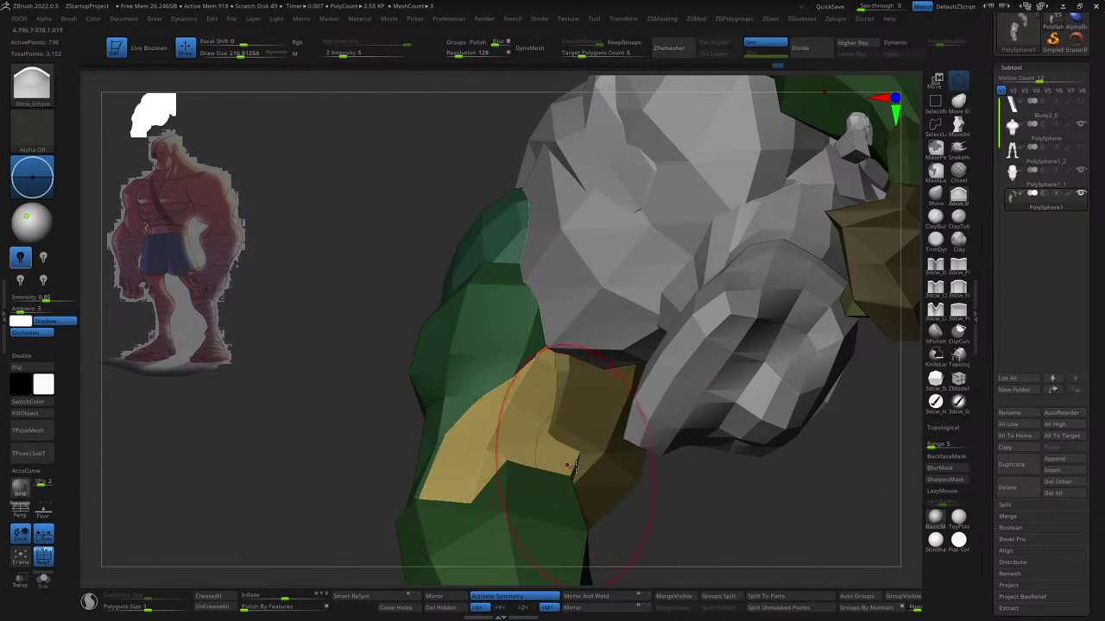
pyautogui.moveTo(575, 466)
pyautogui.mouseDown()
pyautogui.moveTo(555, 481)
pyautogui.moveTo(555, 402)
pyautogui.mouseUp()
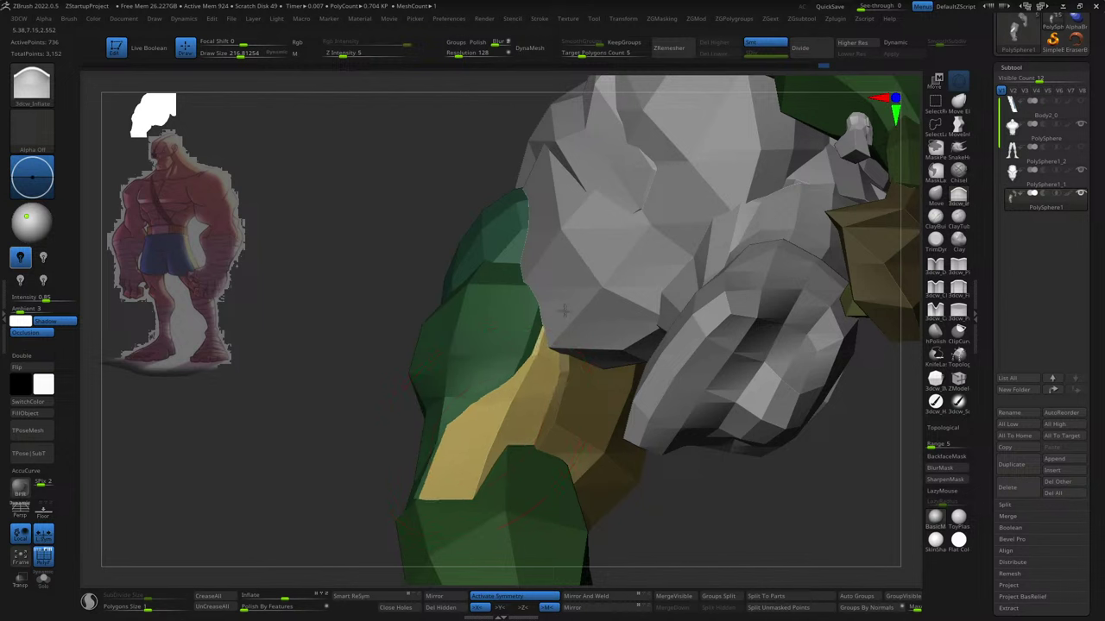
pyautogui.moveTo(563, 311); pyautogui.dragTo(585, 348)
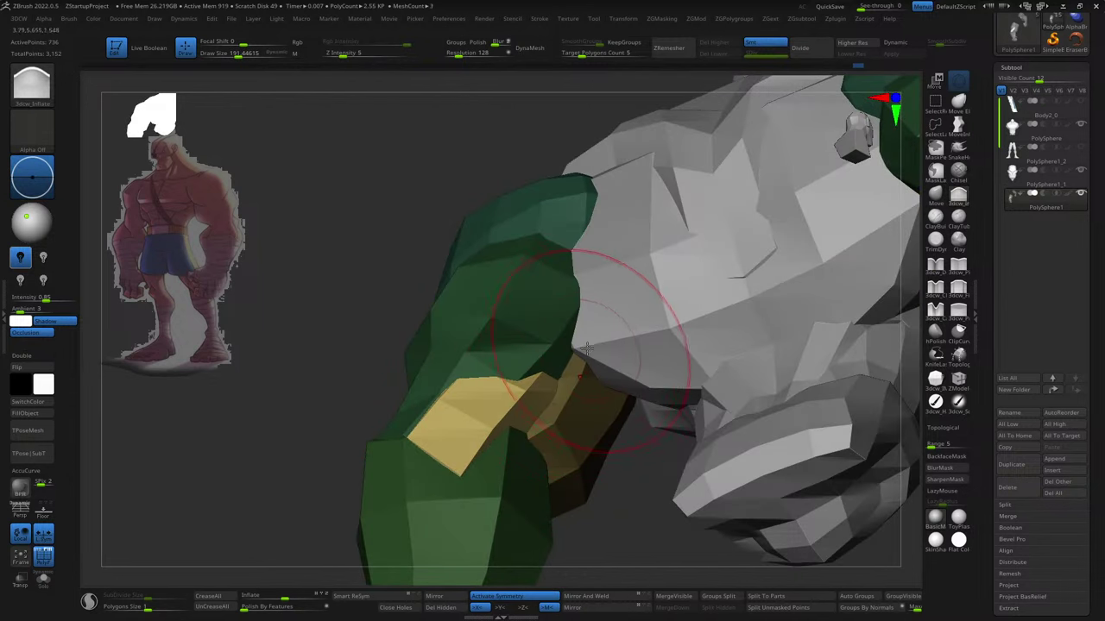
pyautogui.moveTo(575, 344)
pyautogui.mouseDown(button='right')
pyautogui.moveTo(523, 373)
pyautogui.moveTo(562, 475)
pyautogui.mouseUp(button='right')
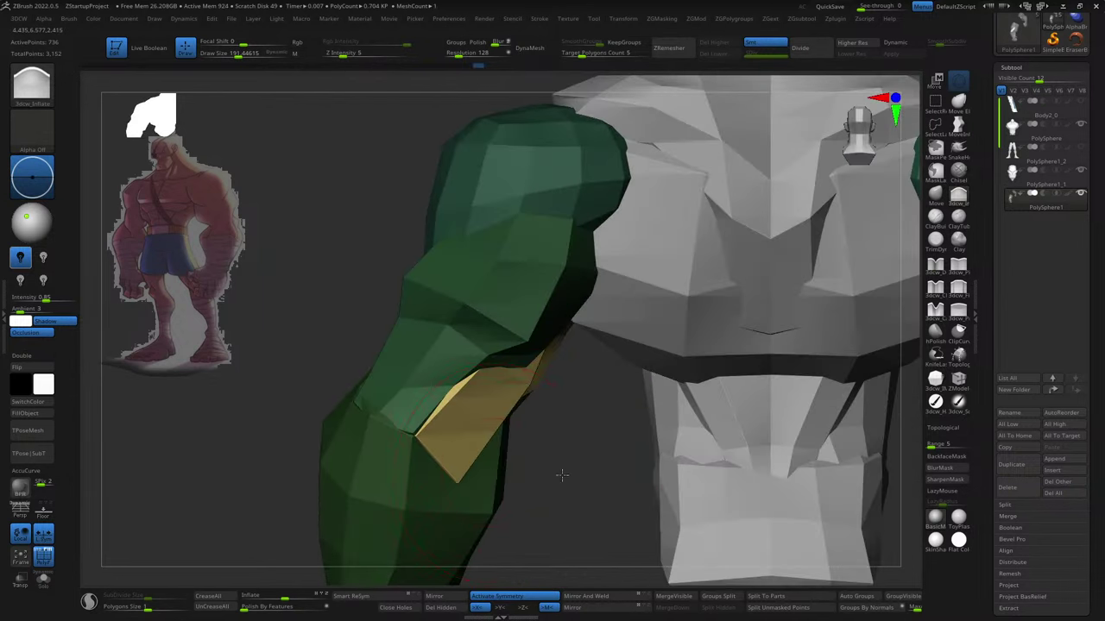
# - Gently inflate and smooth the yellow region on the upper arm
pyautogui.press('b')
pyautogui.press('m')
pyautogui.press('v')
pyautogui.moveTo(443, 484)
pyautogui.mouseDown(button='right')
pyautogui.moveTo(455, 493)
pyautogui.moveTo(466, 462)
pyautogui.moveTo(517, 432)
pyautogui.moveTo(592, 447)
pyautogui.moveTo(505, 346)
pyautogui.mouseUp(button='right')
pyautogui.moveTo(567, 266); pyautogui.dragTo(555, 315, button='right')
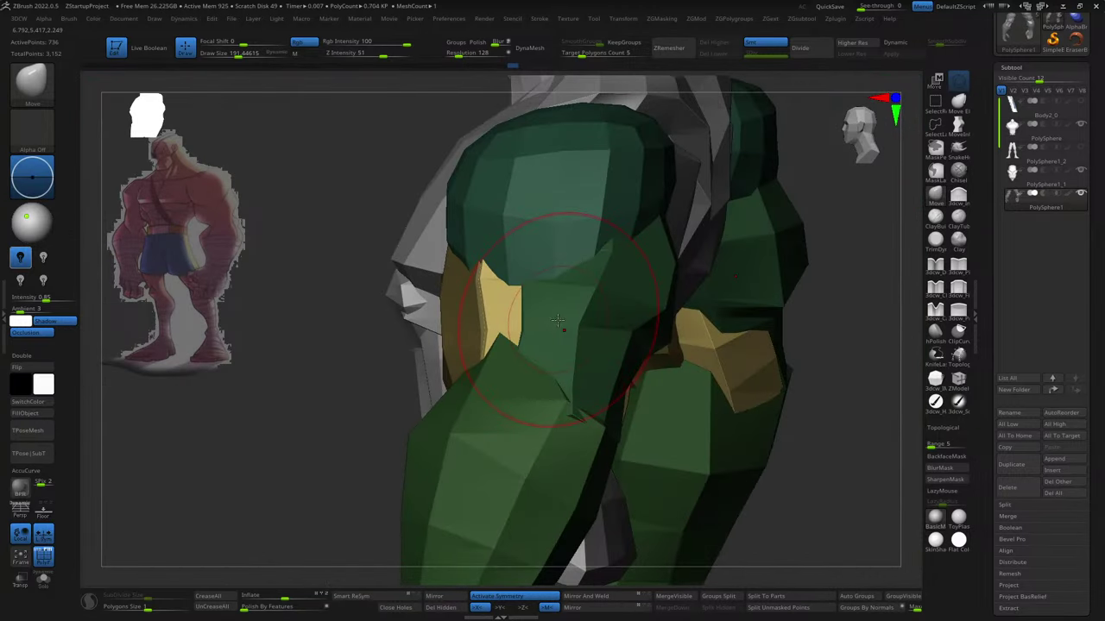
pyautogui.press('b')
pyautogui.press('i')
pyautogui.press('n')
pyautogui.press('s')
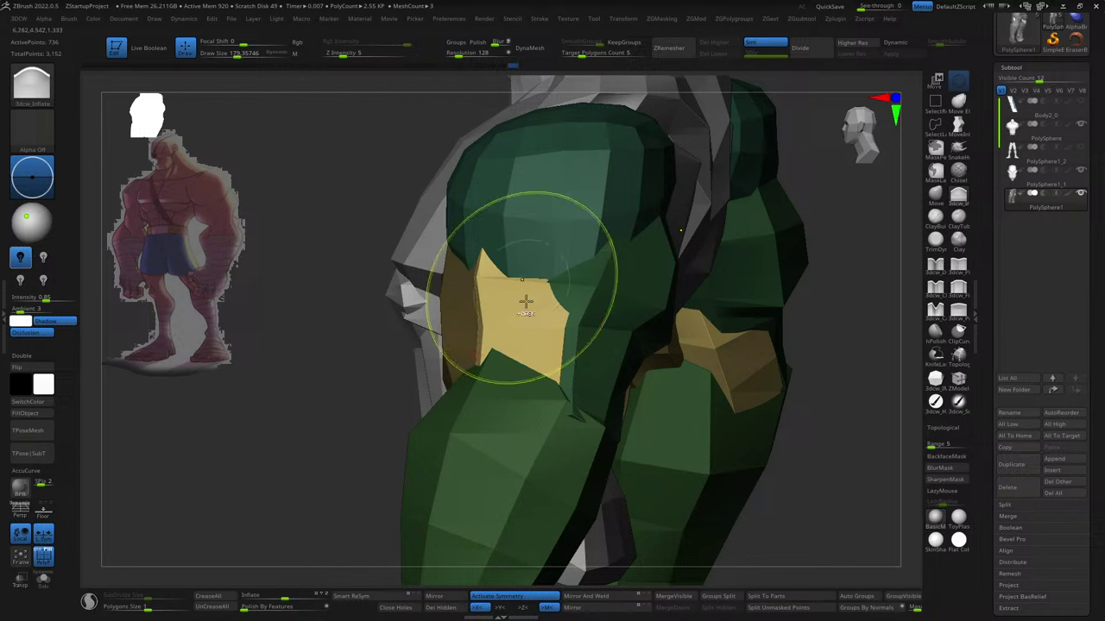
pyautogui.moveTo(525, 301)
pyautogui.keyDown('shift'); pyautogui.mouseDown()
pyautogui.moveTo(538, 327)
pyautogui.moveTo(481, 328)
pyautogui.mouseUp(); pyautogui.keyUp('shift')
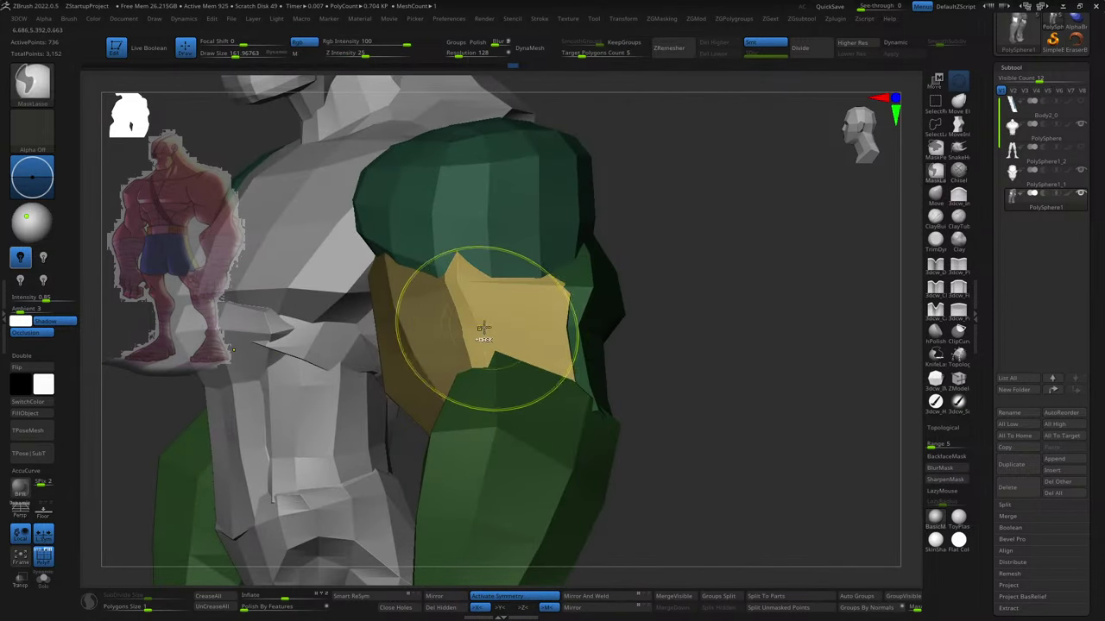
pyautogui.moveTo(578, 323); pyautogui.dragTo(622, 357)
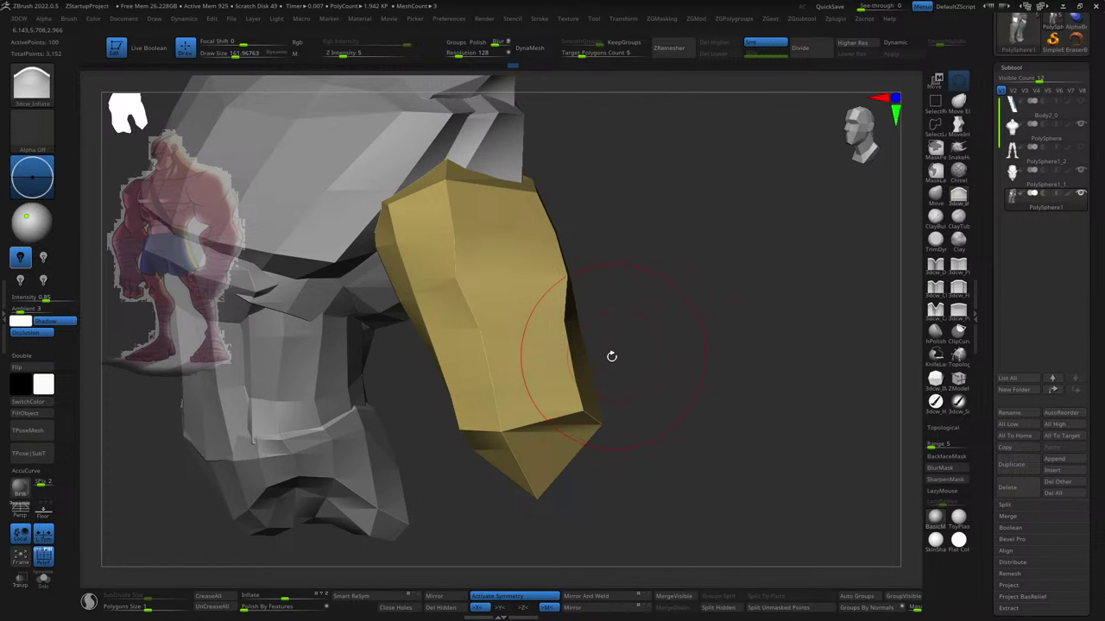
# - Crease the yellow armband with DamStandard, showing the hidden arm geometry again
pyautogui.press('b')
pyautogui.press('d')
pyautogui.press('s')
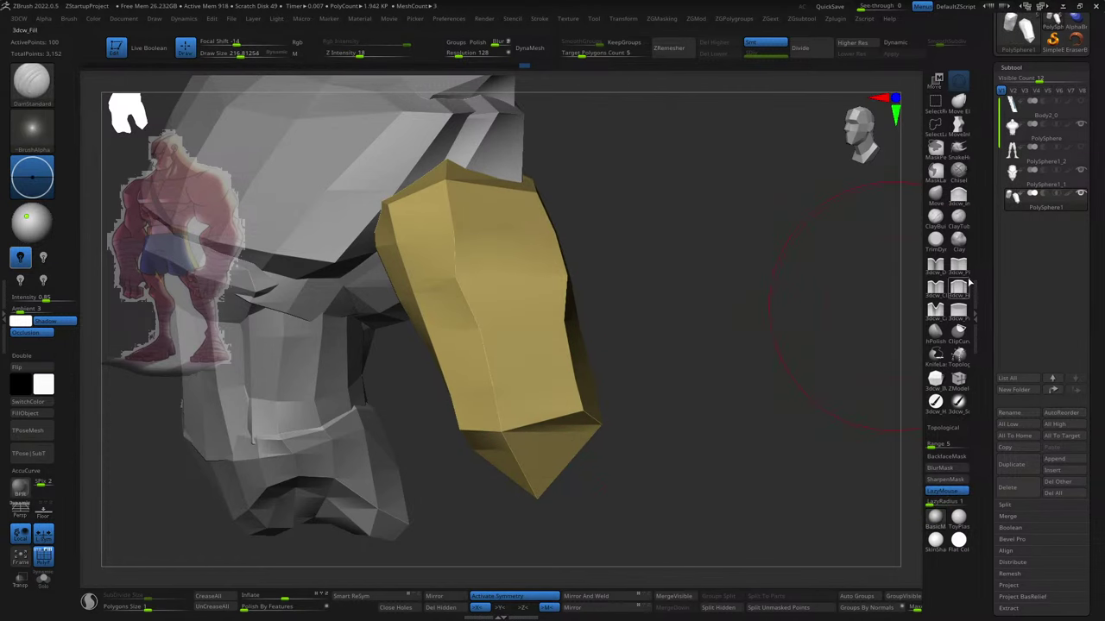
pyautogui.moveTo(656, 405)
pyautogui.mouseDown()
pyautogui.moveTo(592, 283)
pyautogui.moveTo(518, 246)
pyautogui.mouseUp()
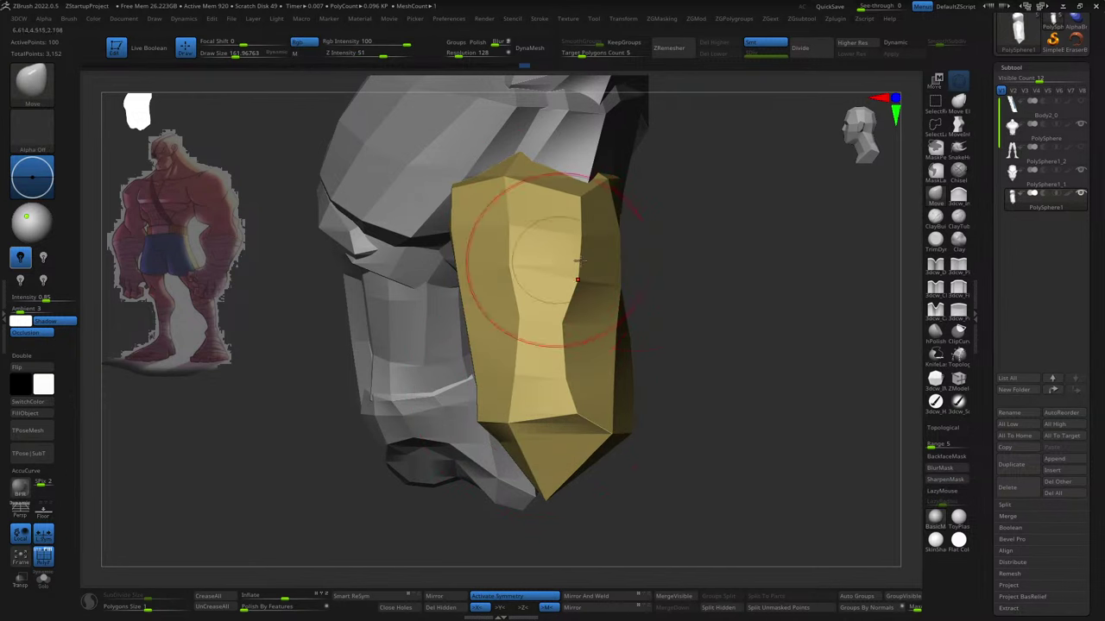
pyautogui.keyDown('ctrl'); pyautogui.keyDown('shift'); pyautogui.click(750, 253); pyautogui.keyUp('shift'); pyautogui.keyUp('ctrl')
pyautogui.moveTo(749, 253); pyautogui.dragTo(732, 287)
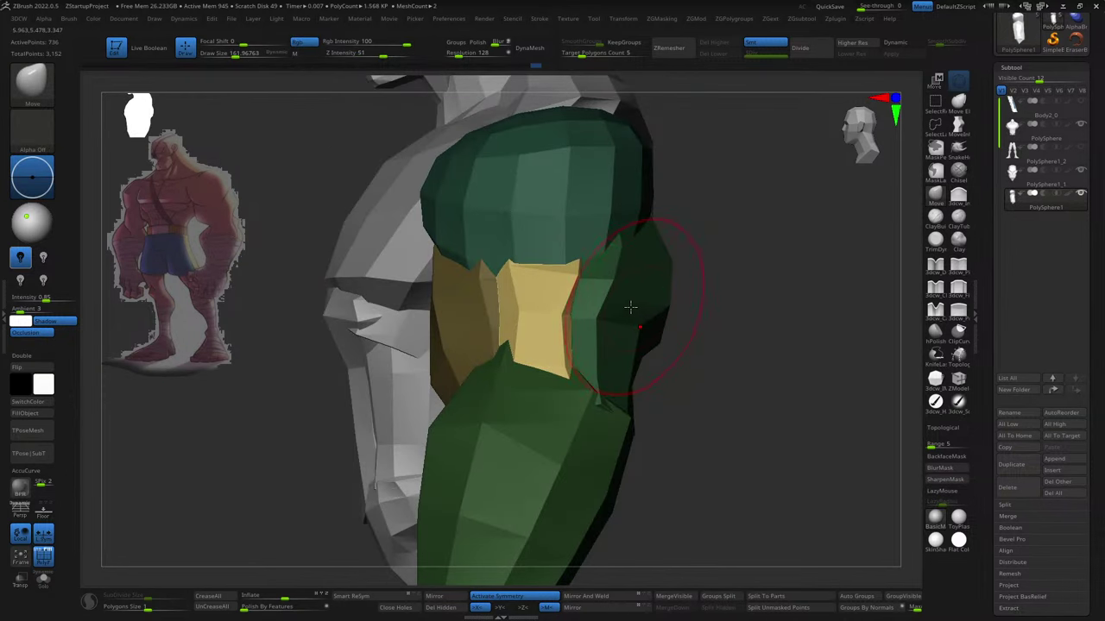
pyautogui.moveTo(629, 256); pyautogui.dragTo(583, 266, button='right')
pyautogui.press('s')
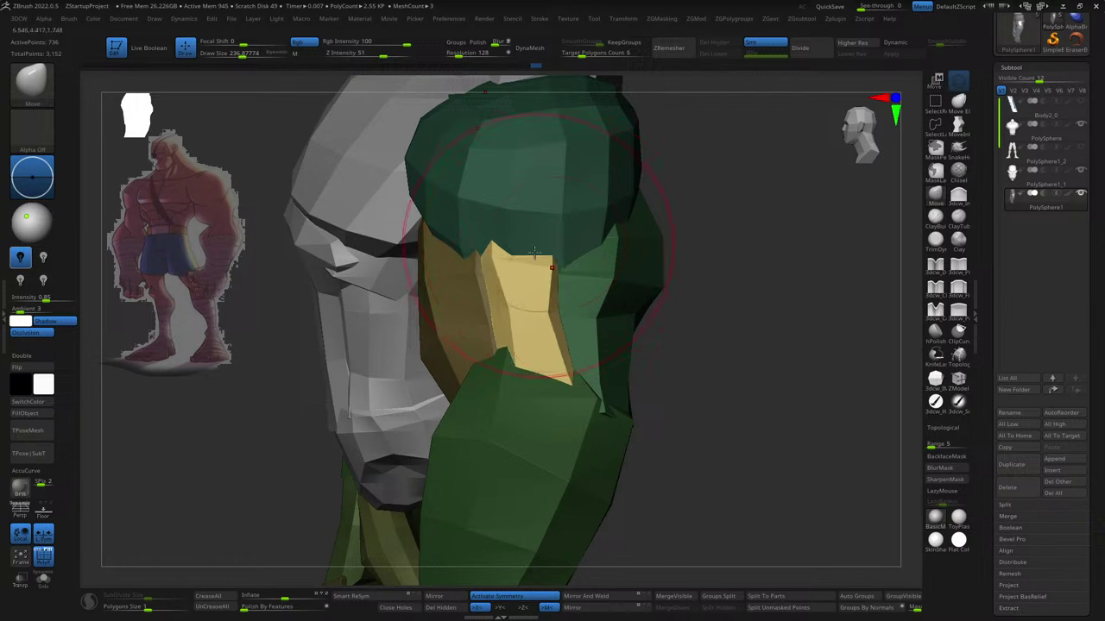
pyautogui.moveTo(521, 420)
pyautogui.mouseDown(button='right')
pyautogui.moveTo(493, 382)
pyautogui.moveTo(530, 382)
pyautogui.moveTo(481, 369)
pyautogui.moveTo(491, 256)
pyautogui.moveTo(509, 247)
pyautogui.mouseUp(button='right')
pyautogui.press('s')
pyautogui.press('s')
pyautogui.moveTo(509, 247); pyautogui.dragTo(483, 246)
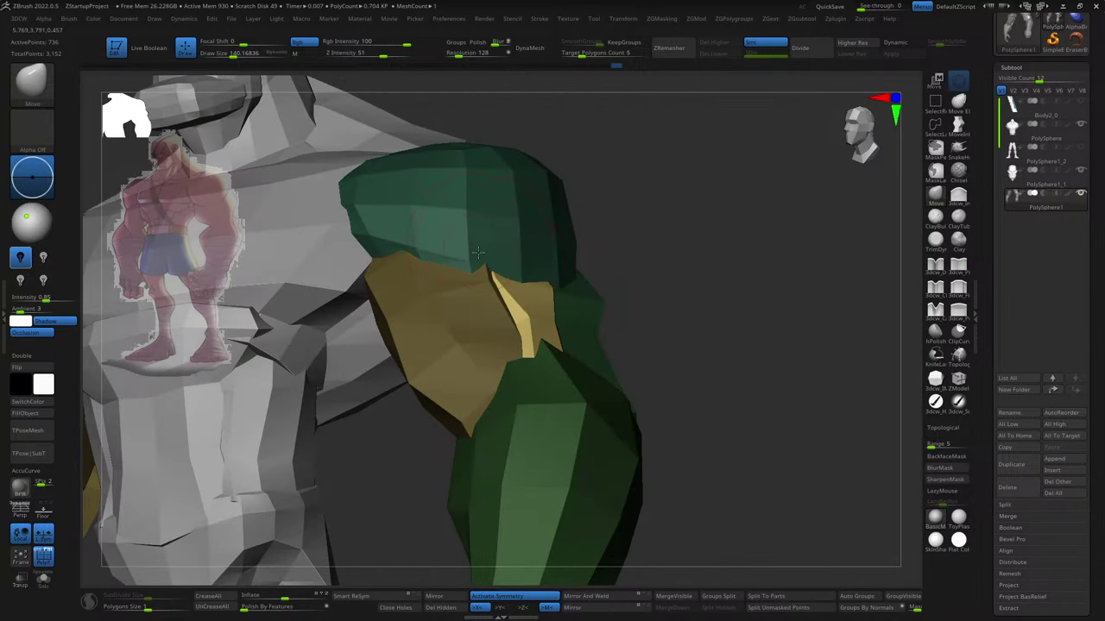
pyautogui.moveTo(484, 246)
pyautogui.mouseDown(button='right')
pyautogui.moveTo(558, 268)
pyautogui.moveTo(530, 334)
pyautogui.moveTo(505, 291)
pyautogui.moveTo(707, 262)
pyautogui.mouseUp(button='right')
pyautogui.press('s')
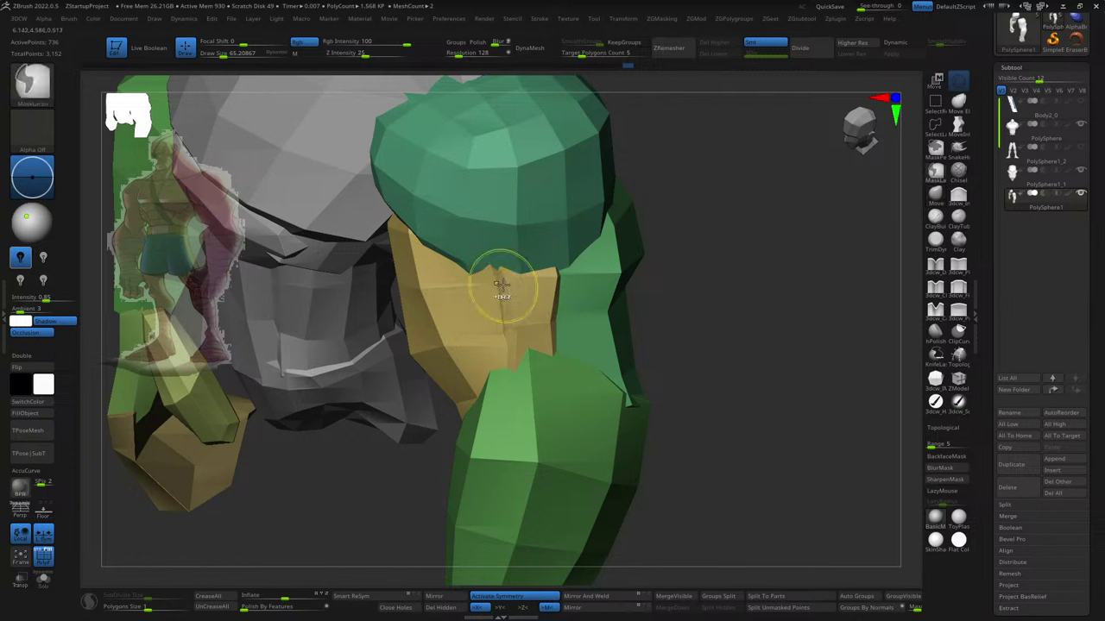
# - Select the yellow piece and refine it with a smaller brush, ending on a front view
pyautogui.press('w')
pyautogui.keyDown('alt'); pyautogui.click(530, 286); pyautogui.keyUp('alt')
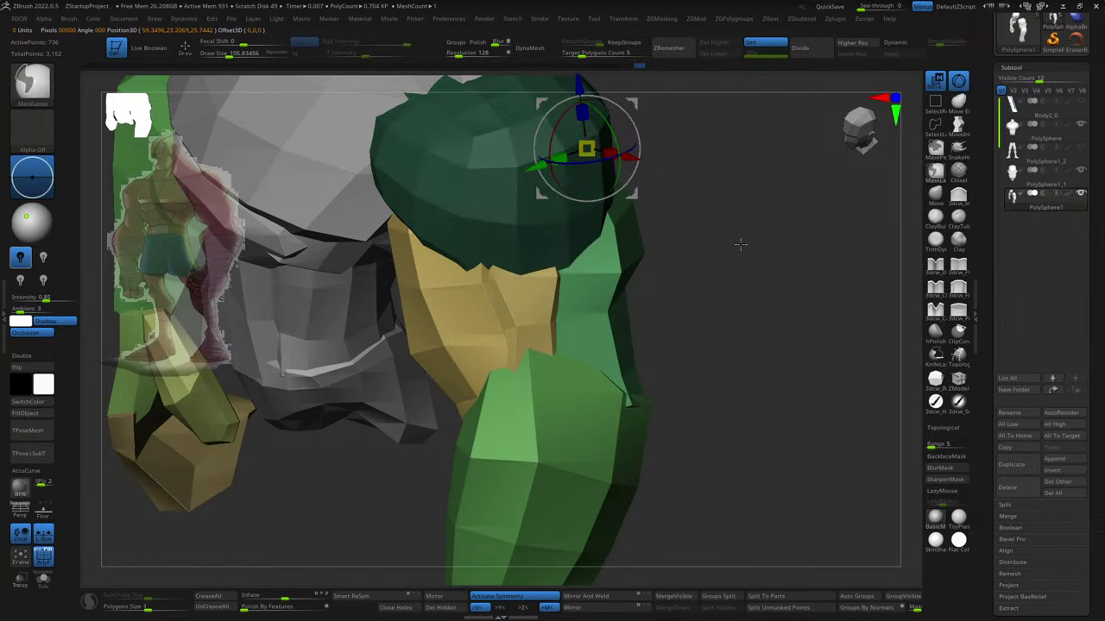
pyautogui.press('q')
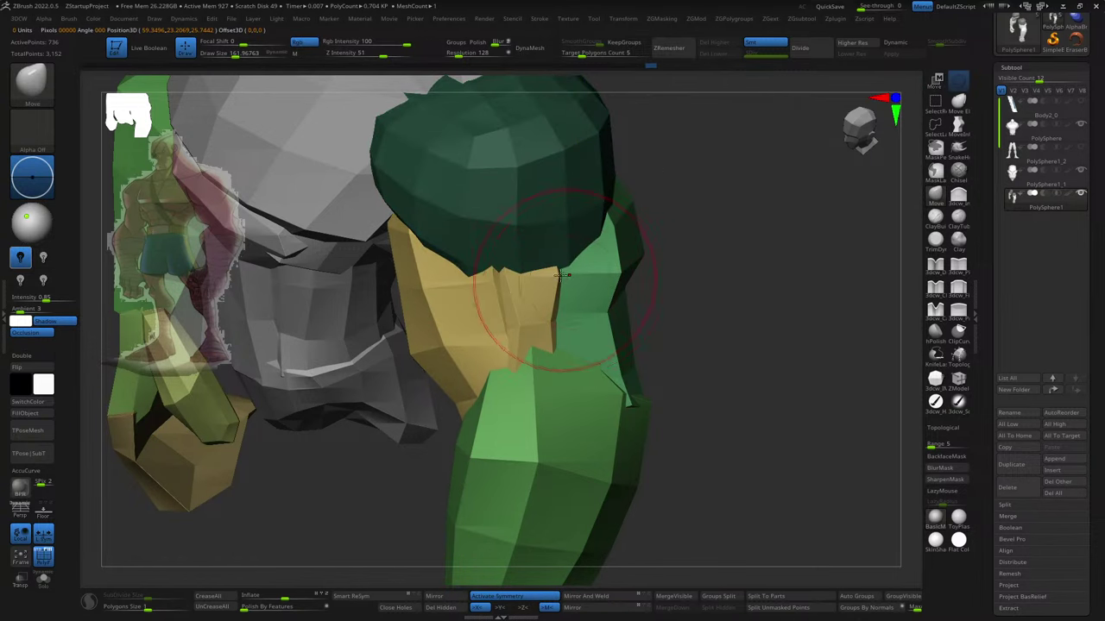
pyautogui.moveTo(561, 274); pyautogui.dragTo(710, 264, button='right')
pyautogui.press('s')
pyautogui.moveTo(635, 302); pyautogui.dragTo(609, 304)
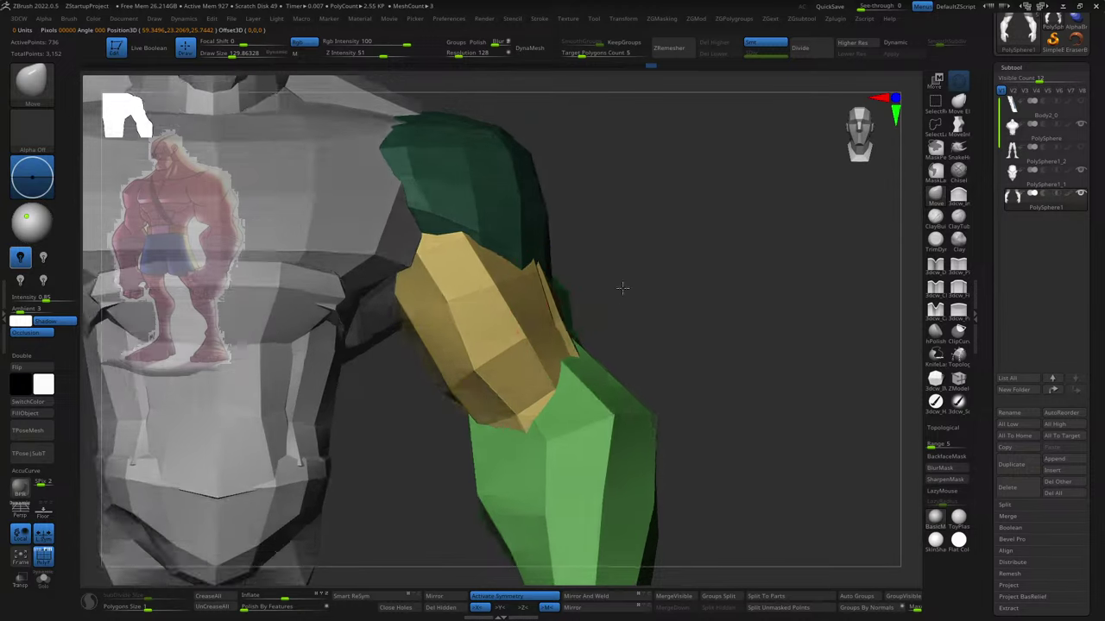
pyautogui.moveTo(623, 288); pyautogui.dragTo(569, 308, button='right')
pyautogui.press('s')
pyautogui.moveTo(569, 308); pyautogui.dragTo(584, 301)
pyautogui.moveTo(584, 301); pyautogui.dragTo(480, 300, button='right')
pyautogui.moveTo(572, 267)
pyautogui.mouseDown(button='right')
pyautogui.moveTo(703, 320)
pyautogui.moveTo(476, 366)
pyautogui.moveTo(492, 436)
pyautogui.moveTo(773, 329)
pyautogui.moveTo(572, 437)
pyautogui.moveTo(705, 468)
pyautogui.moveTo(668, 450)
pyautogui.moveTo(681, 434)
pyautogui.moveTo(676, 481)
pyautogui.moveTo(915, 328)
pyautogui.mouseUp(button='right')
# - Move and tilt the yellow stick down along the green arm with the gizmo
pyautogui.click(948, 386)
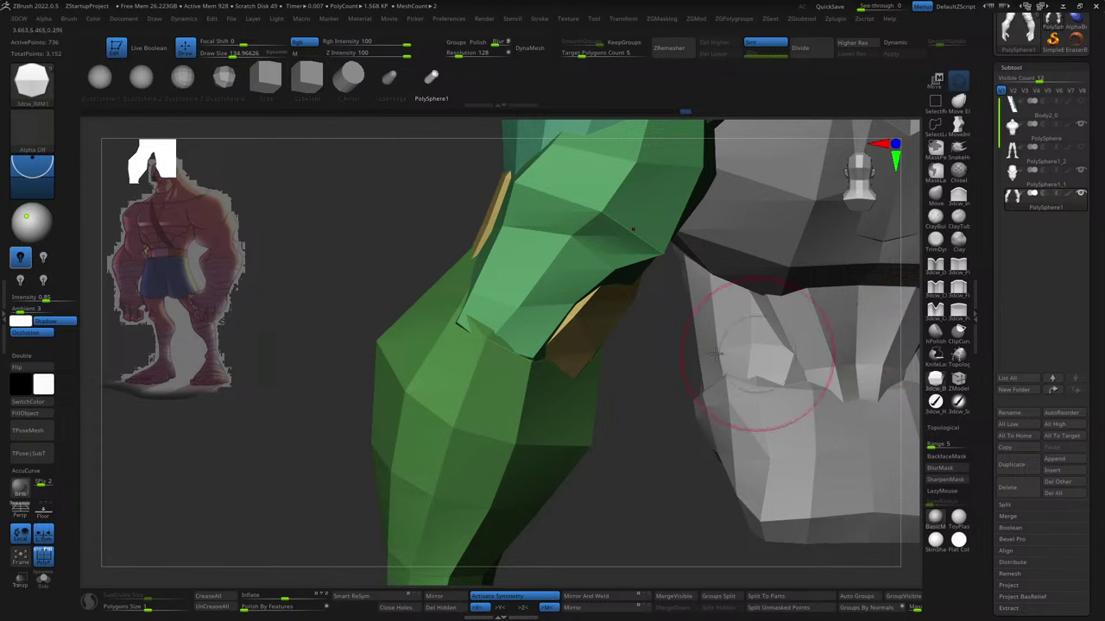
pyautogui.moveTo(660, 400); pyautogui.dragTo(611, 405, button='right')
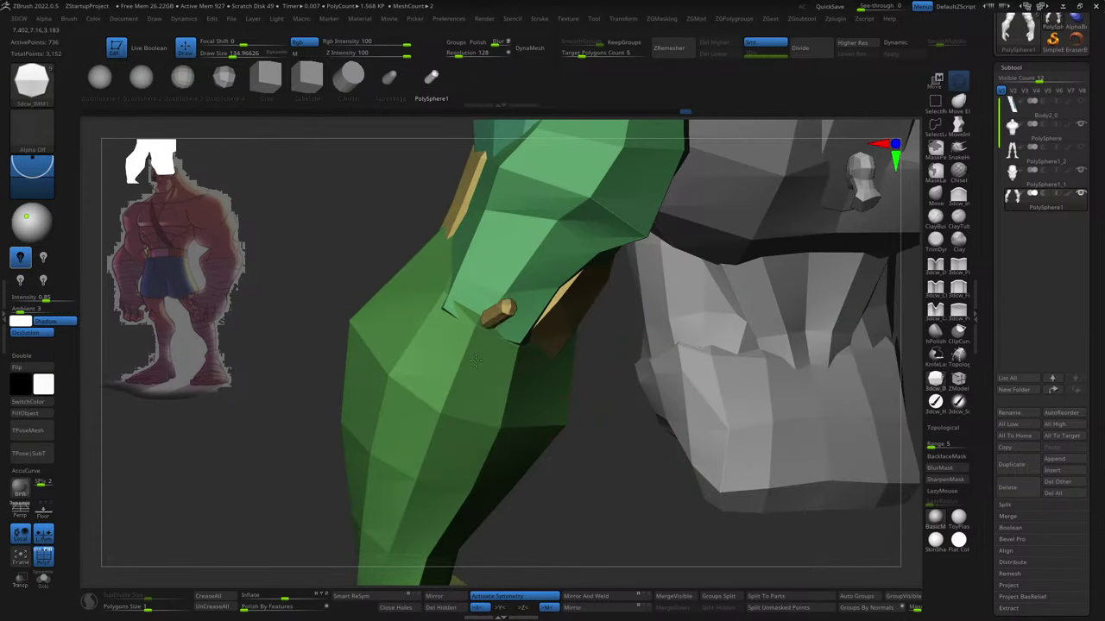
pyautogui.moveTo(462, 430)
pyautogui.mouseDown(button='right')
pyautogui.moveTo(585, 501)
pyautogui.moveTo(708, 302)
pyautogui.moveTo(691, 388)
pyautogui.moveTo(520, 338)
pyautogui.mouseUp(button='right')
pyautogui.press('w')
pyautogui.moveTo(521, 338)
pyautogui.mouseDown()
pyautogui.moveTo(518, 275)
pyautogui.moveTo(517, 354)
pyautogui.mouseUp()
pyautogui.moveTo(518, 353)
pyautogui.mouseDown(button='right')
pyautogui.moveTo(575, 353)
pyautogui.moveTo(622, 380)
pyautogui.moveTo(608, 416)
pyautogui.moveTo(490, 513)
pyautogui.mouseUp(button='right')
pyautogui.moveTo(471, 500)
pyautogui.mouseDown()
pyautogui.moveTo(454, 492)
pyautogui.moveTo(485, 494)
pyautogui.moveTo(479, 504)
pyautogui.mouseUp()
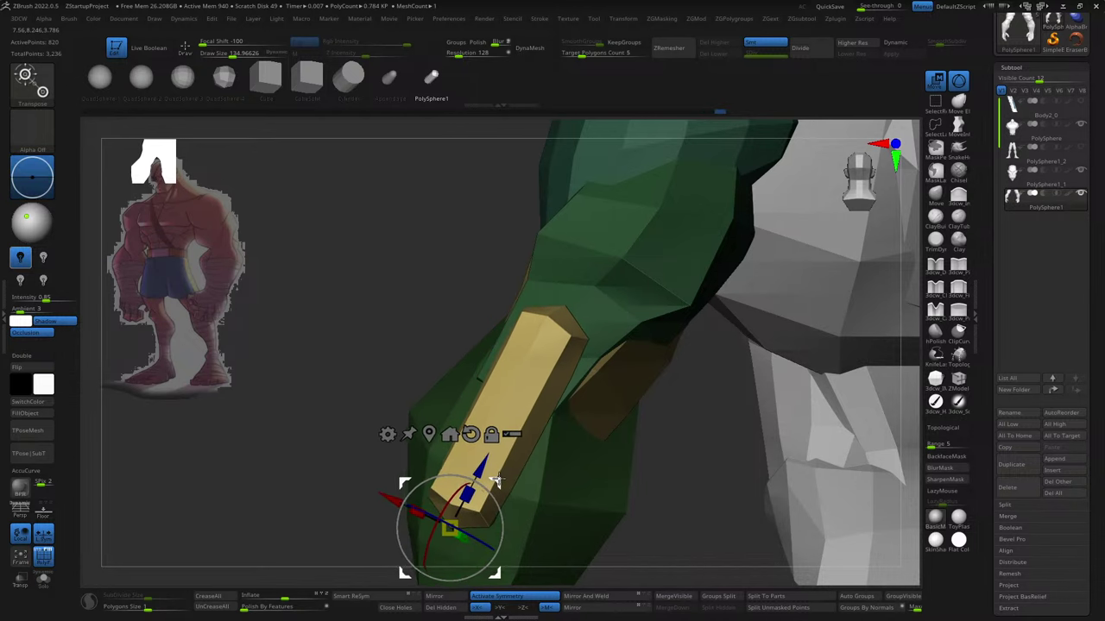
pyautogui.moveTo(483, 510)
pyautogui.mouseDown(button='right')
pyautogui.moveTo(599, 489)
pyautogui.moveTo(621, 419)
pyautogui.mouseUp(button='right')
pyautogui.press('q')
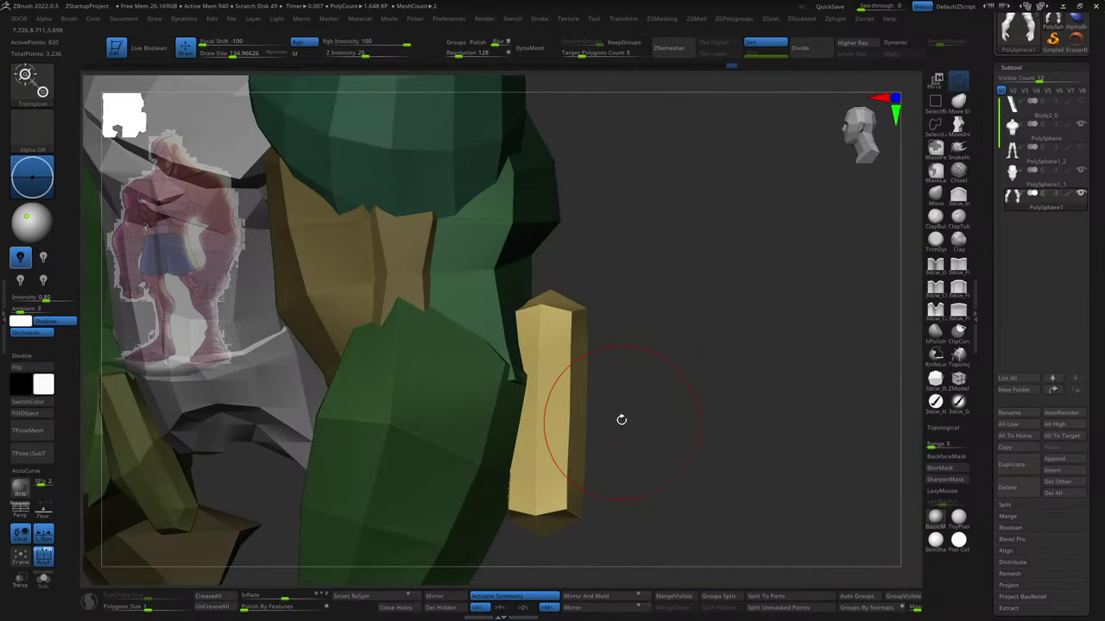
# - Straighten the tan strip's top and smooth and taper its lower end
pyautogui.moveTo(602, 362)
pyautogui.mouseDown(button='right')
pyautogui.moveTo(626, 366)
pyautogui.moveTo(574, 332)
pyautogui.mouseUp(button='right')
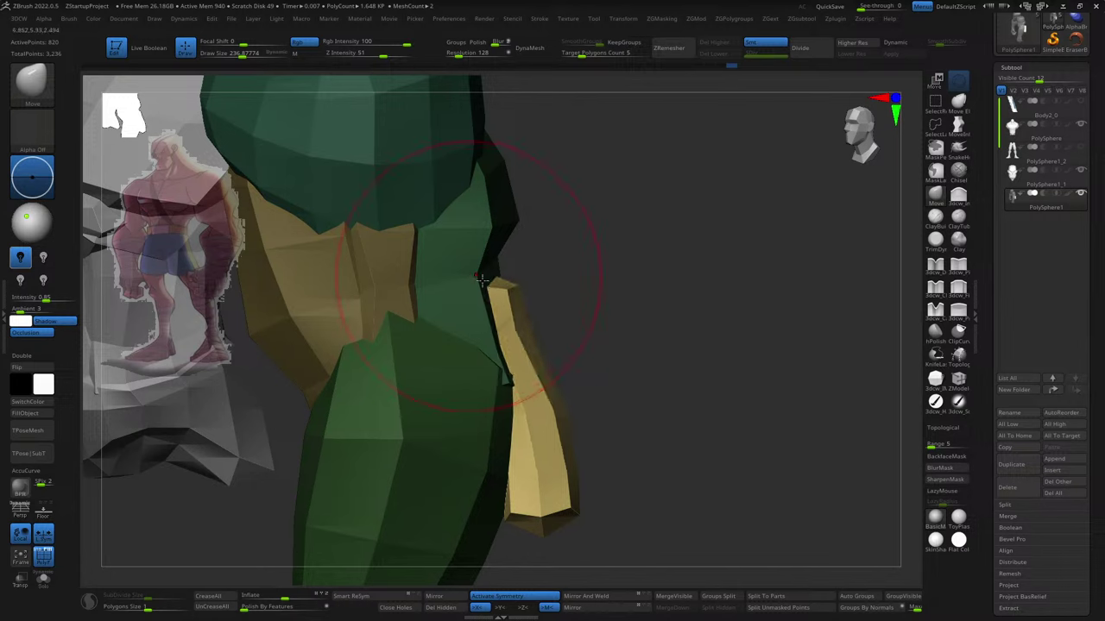
pyautogui.moveTo(482, 279); pyautogui.dragTo(541, 317)
pyautogui.moveTo(509, 278); pyautogui.dragTo(556, 308)
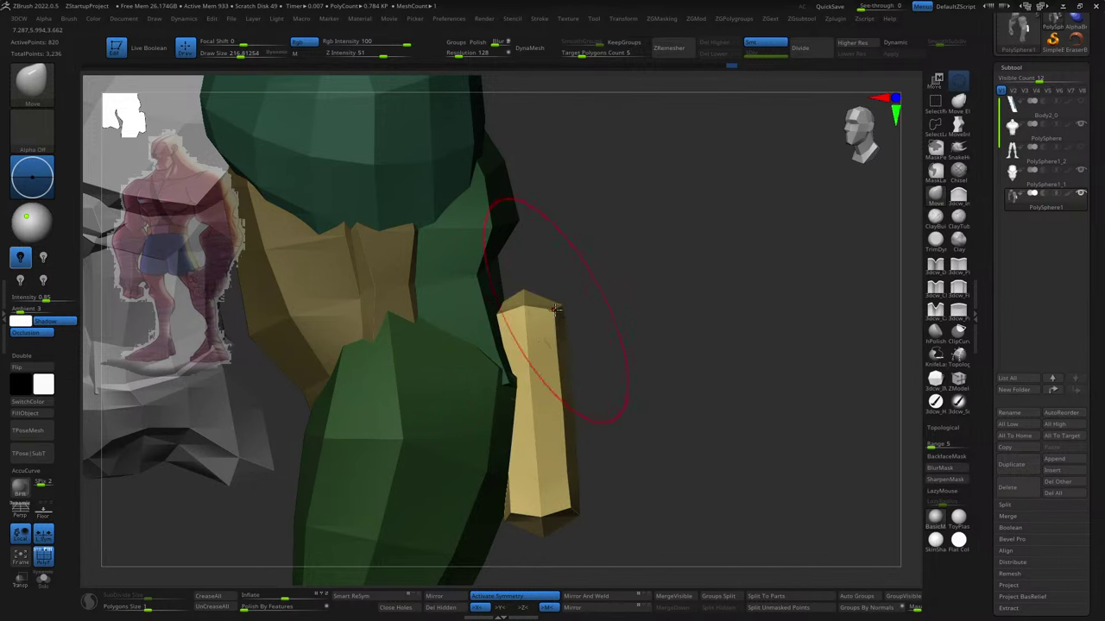
pyautogui.moveTo(578, 355); pyautogui.dragTo(608, 406)
pyautogui.press('s')
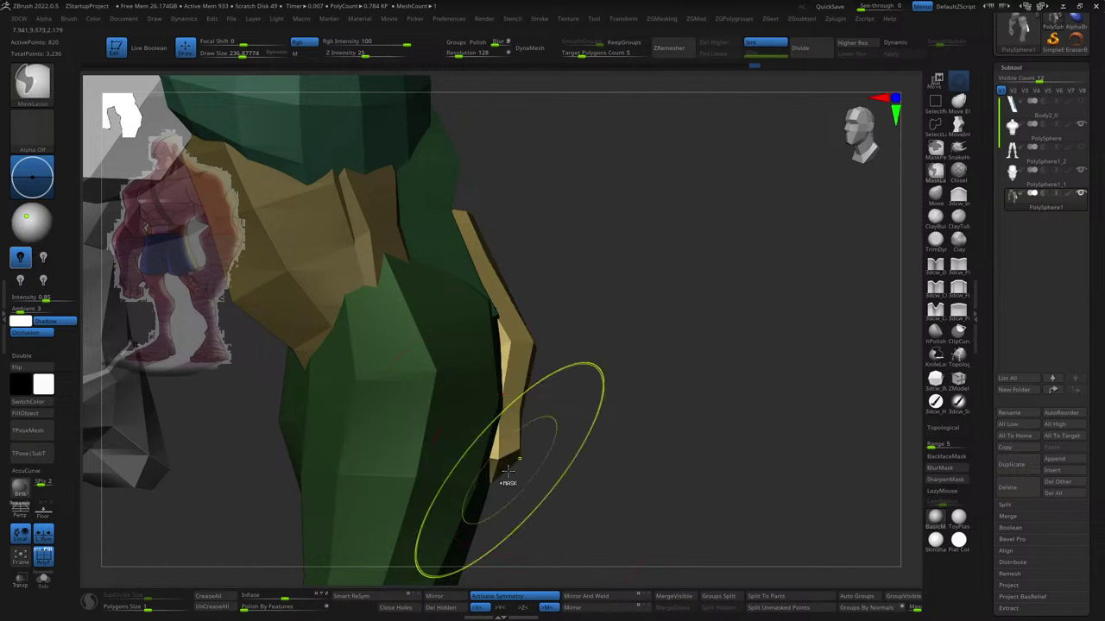
pyautogui.moveTo(566, 452)
pyautogui.mouseDown()
pyautogui.moveTo(544, 423)
pyautogui.moveTo(469, 457)
pyautogui.mouseUp()
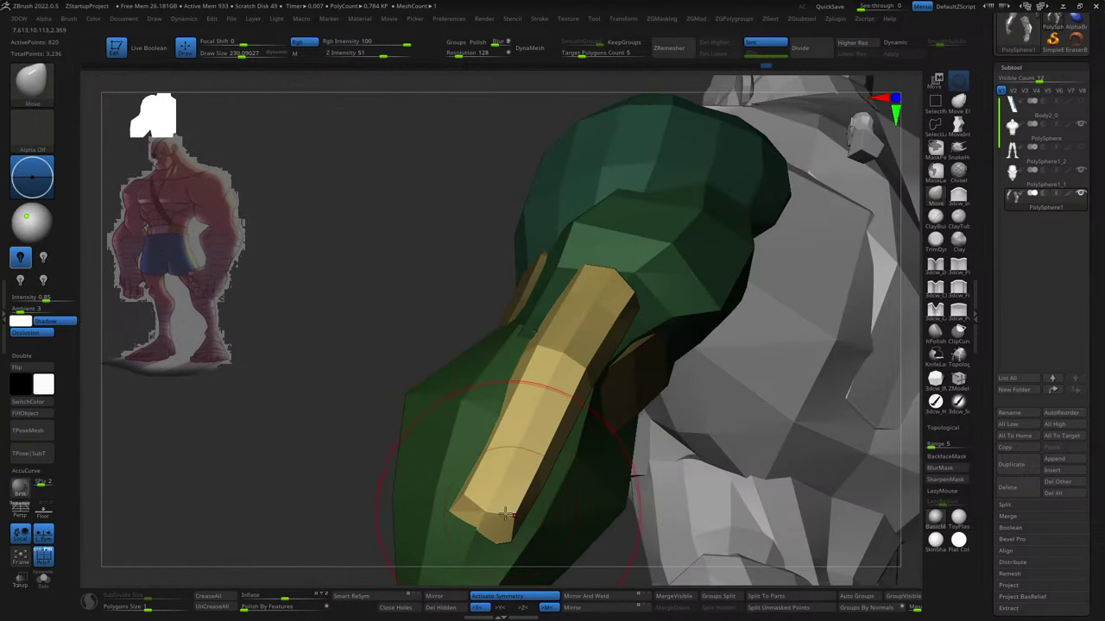
pyautogui.moveTo(526, 481)
pyautogui.keyDown('shift'); pyautogui.mouseDown()
pyautogui.moveTo(516, 490)
pyautogui.moveTo(628, 296)
pyautogui.moveTo(664, 275)
pyautogui.mouseUp(); pyautogui.keyUp('shift')
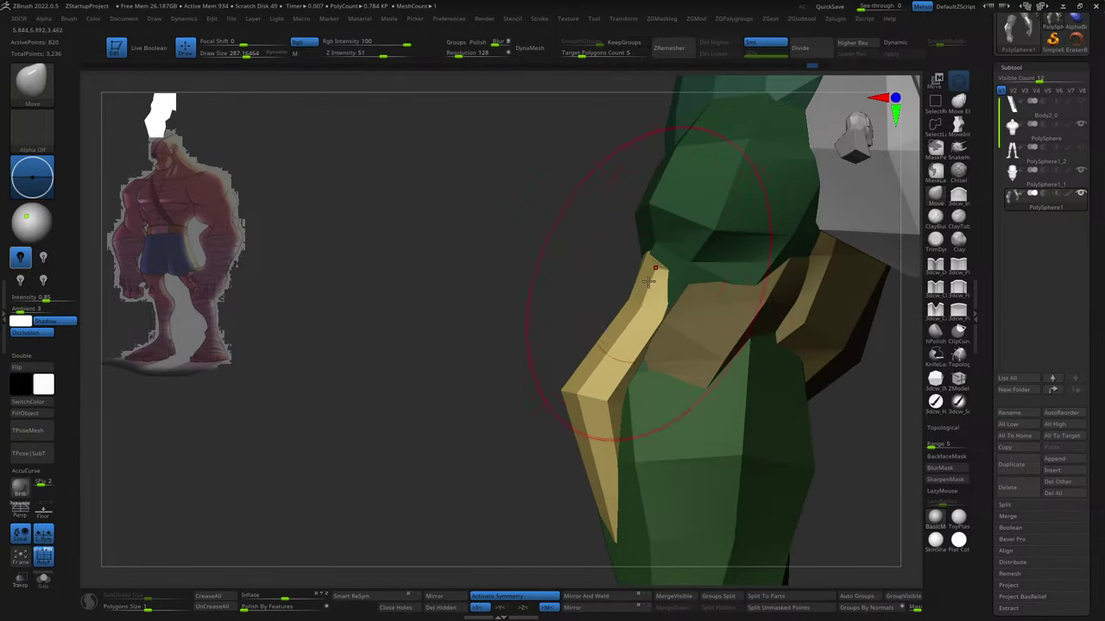
# - Pull the tan strip's upper end up and its lower tip down
pyautogui.moveTo(604, 380); pyautogui.dragTo(611, 369)
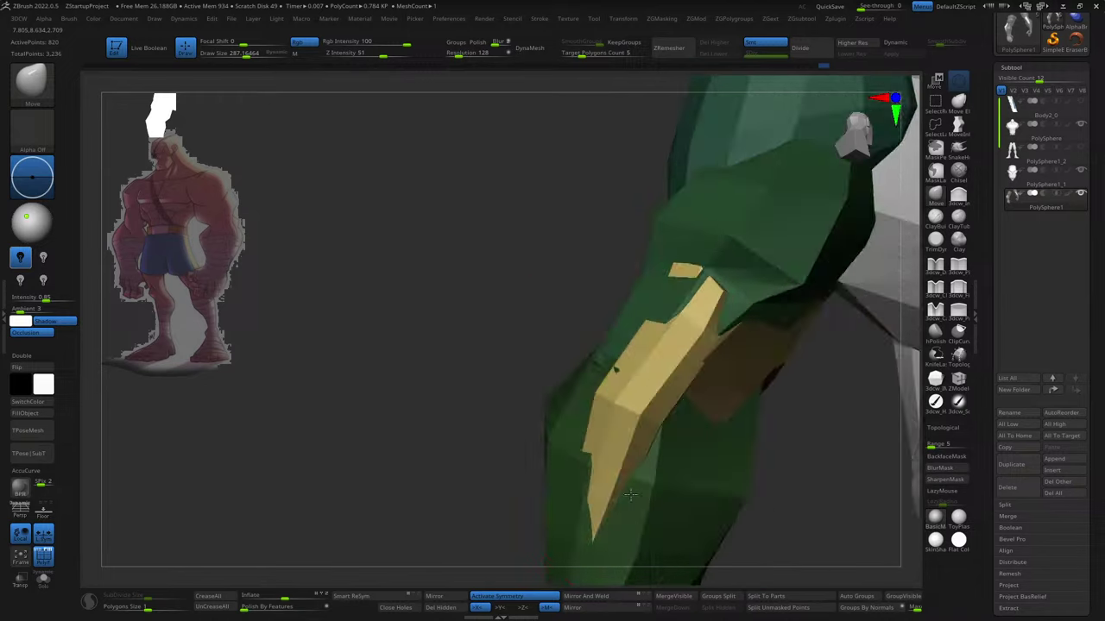
pyautogui.moveTo(592, 445)
pyautogui.mouseDown()
pyautogui.moveTo(658, 423)
pyautogui.moveTo(617, 391)
pyautogui.mouseUp()
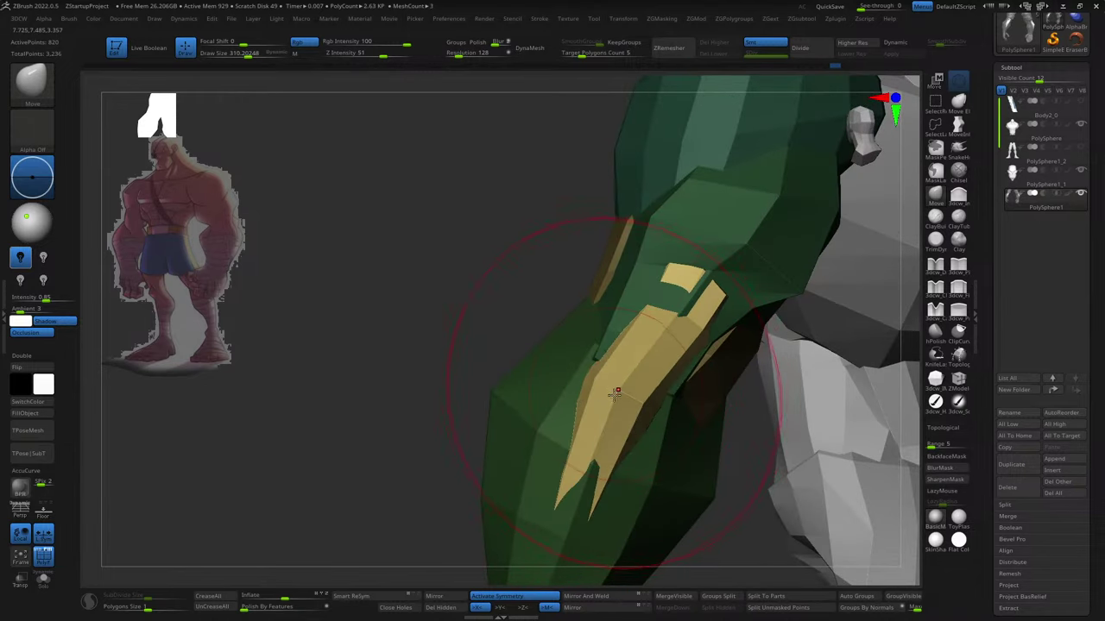
pyautogui.moveTo(717, 311)
pyautogui.mouseDown()
pyautogui.moveTo(681, 281)
pyautogui.moveTo(714, 310)
pyautogui.mouseUp()
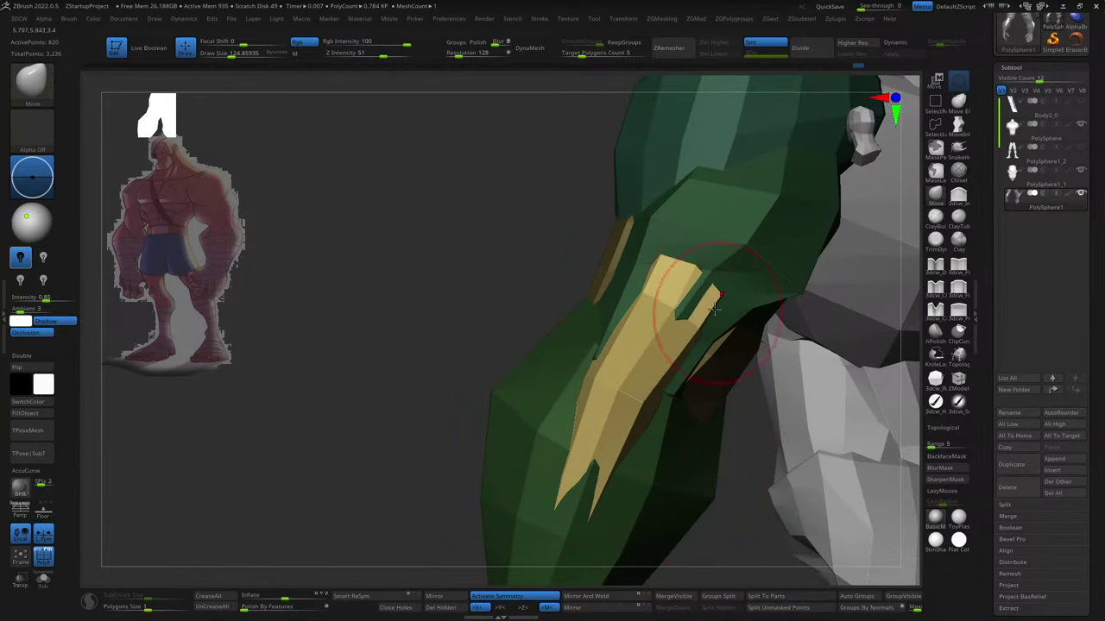
pyautogui.moveTo(592, 247); pyautogui.dragTo(631, 364)
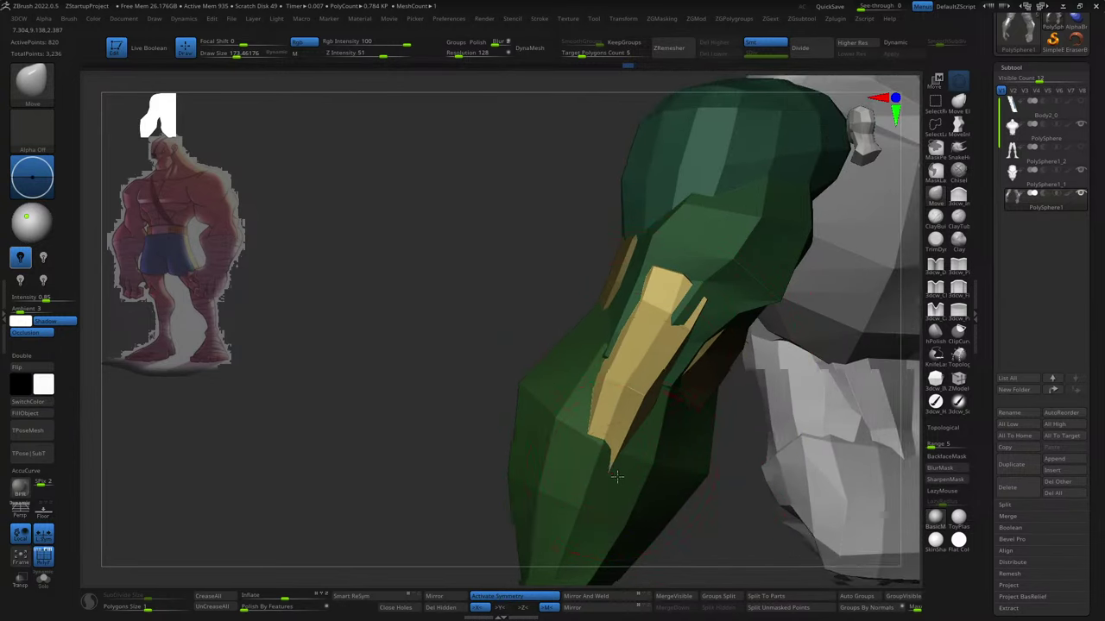
pyautogui.moveTo(592, 483)
pyautogui.mouseDown()
pyautogui.moveTo(535, 457)
pyautogui.moveTo(585, 503)
pyautogui.mouseUp()
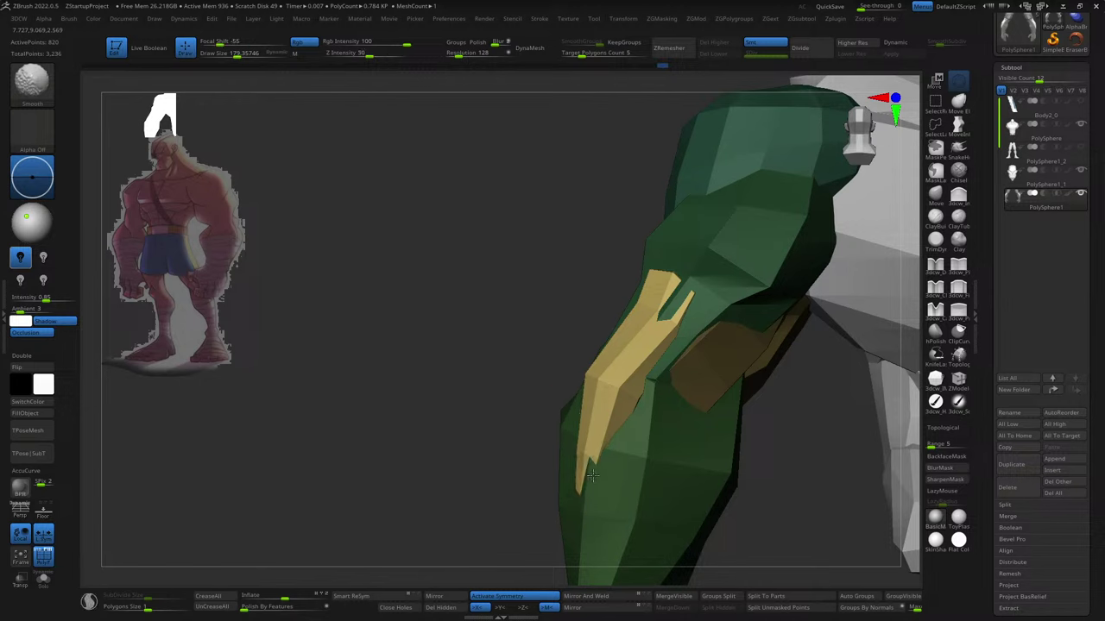
pyautogui.moveTo(549, 488)
pyautogui.mouseDown()
pyautogui.moveTo(578, 492)
pyautogui.moveTo(642, 383)
pyautogui.mouseUp()
pyautogui.moveTo(649, 328); pyautogui.dragTo(708, 323)
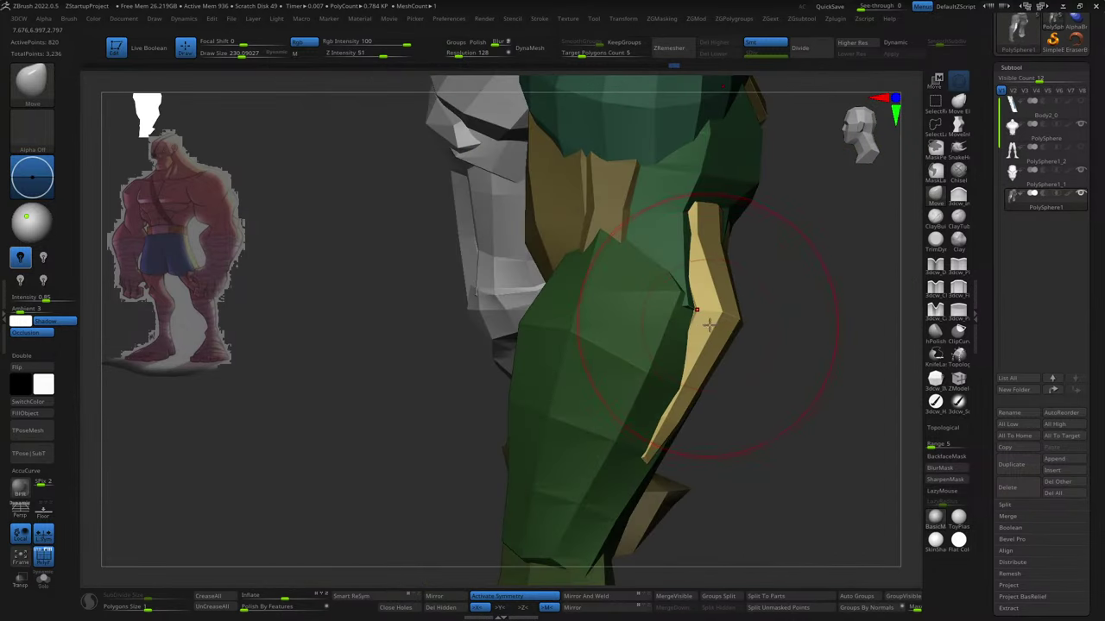
# - Reshape and smooth the strip's upper part, then invert the mask to protect it
pyautogui.press('s')
pyautogui.moveTo(772, 278)
pyautogui.mouseDown()
pyautogui.moveTo(756, 231)
pyautogui.moveTo(767, 299)
pyautogui.mouseUp()
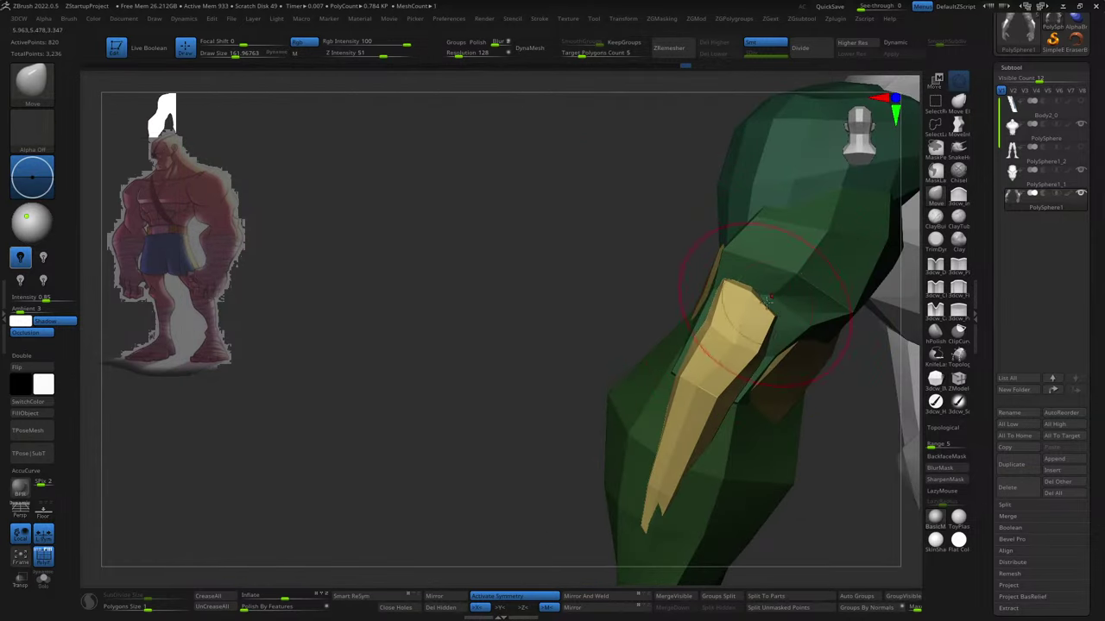
pyautogui.moveTo(781, 339); pyautogui.dragTo(789, 294)
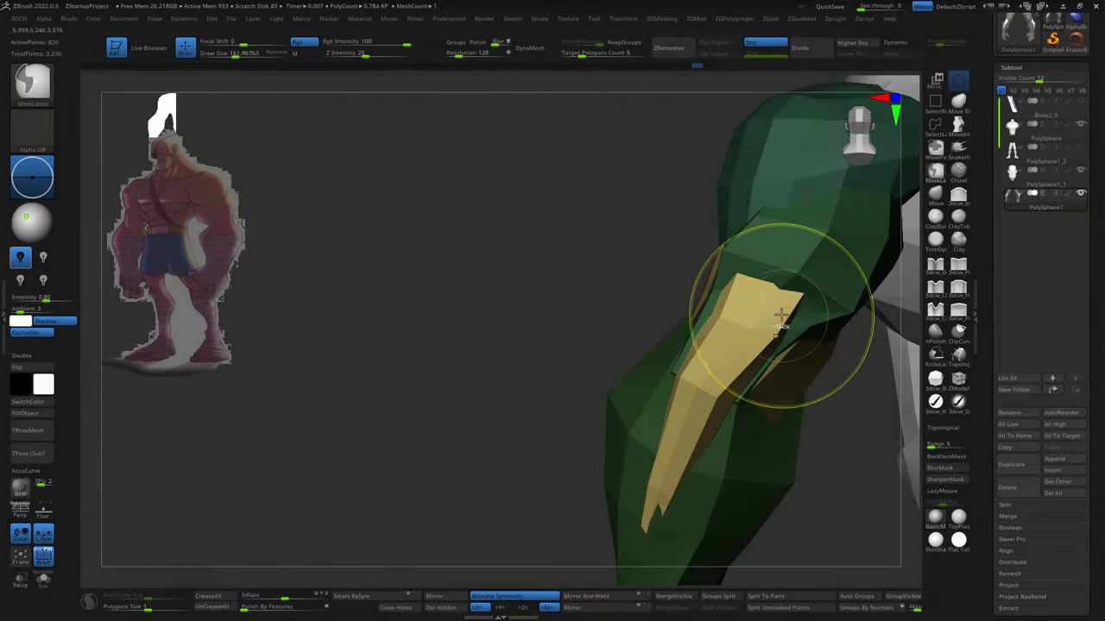
pyautogui.keyDown('shift'); pyautogui.moveTo(767, 353); pyautogui.dragTo(732, 403); pyautogui.keyUp('shift')
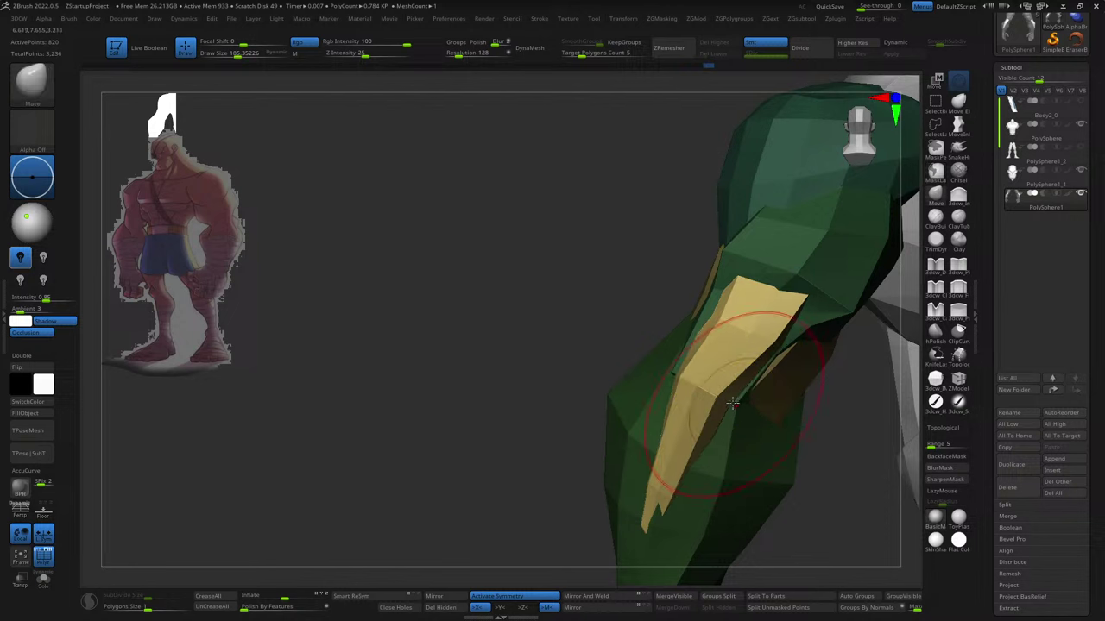
pyautogui.moveTo(706, 390); pyautogui.dragTo(771, 289, button='right')
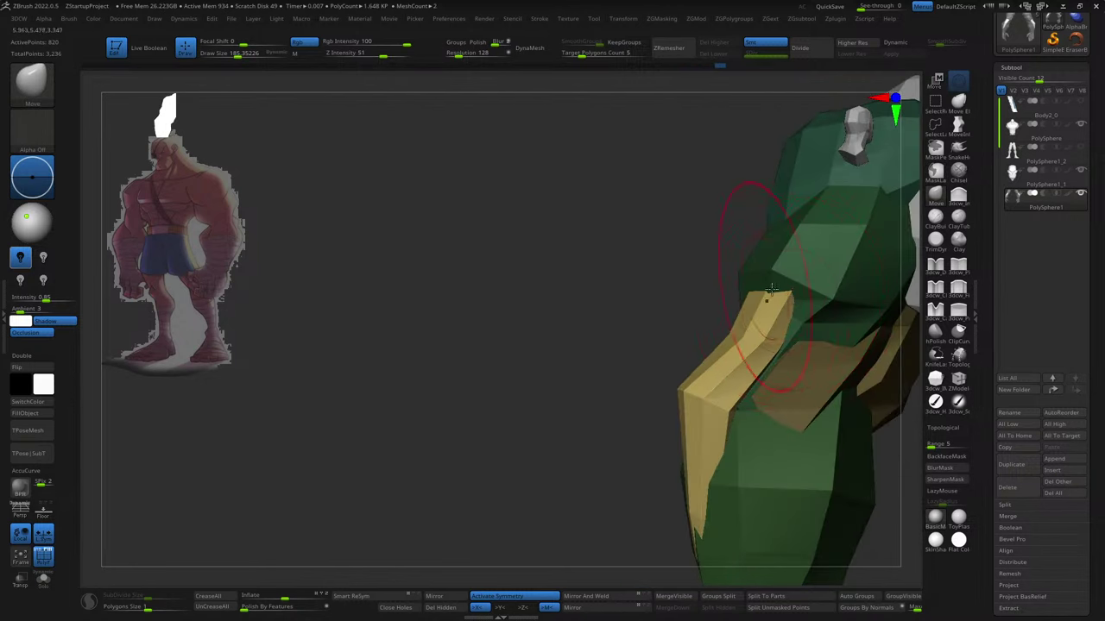
pyautogui.press('w')
pyautogui.hotkey('ctrl', 'i')
pyautogui.press('q')
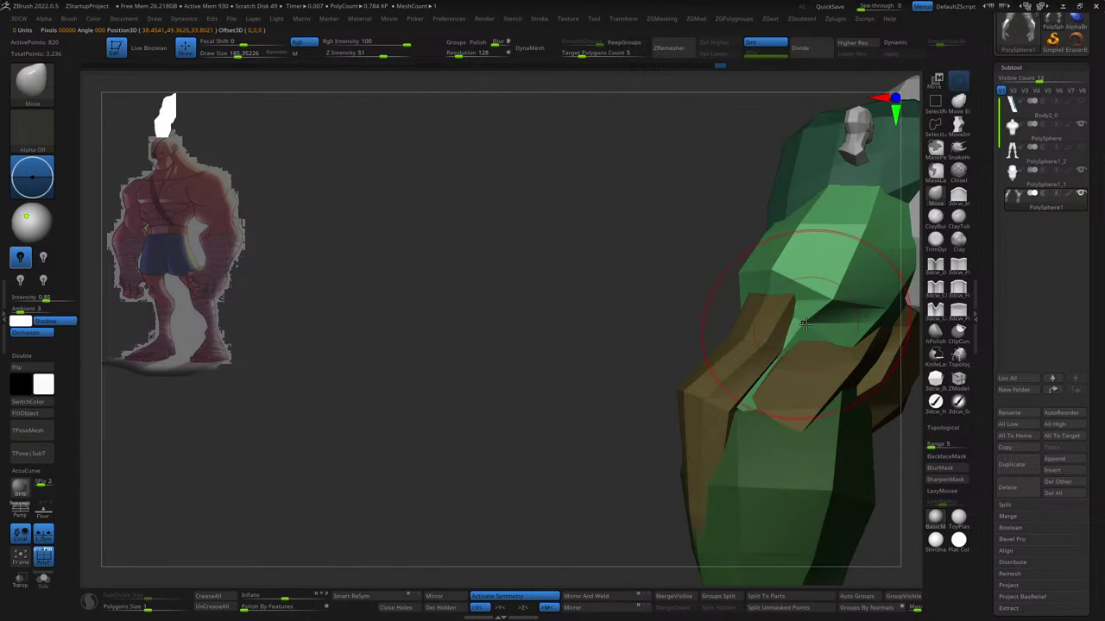
pyautogui.moveTo(731, 372)
pyautogui.mouseDown(button='right')
pyautogui.moveTo(760, 344)
pyautogui.moveTo(772, 374)
pyautogui.moveTo(749, 363)
pyautogui.mouseUp(button='right')
# - Enlarge the brush and reposition the green shoulder sphere with the Transpose gizmo
pyautogui.moveTo(731, 434); pyautogui.dragTo(784, 357, button='right')
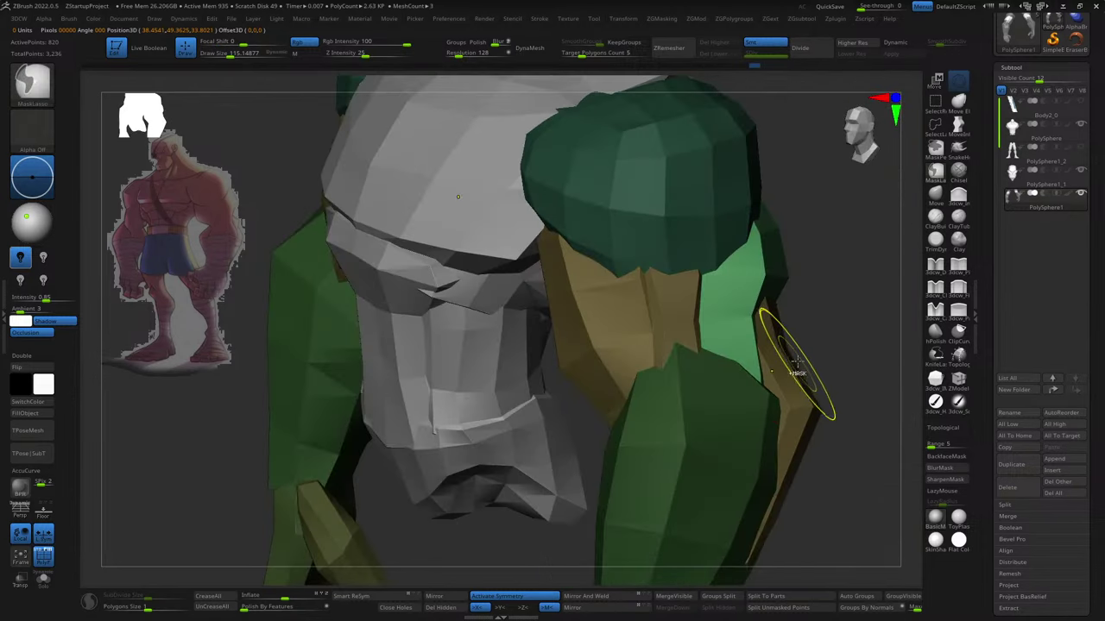
pyautogui.press('s')
pyautogui.moveTo(783, 380); pyautogui.dragTo(779, 382)
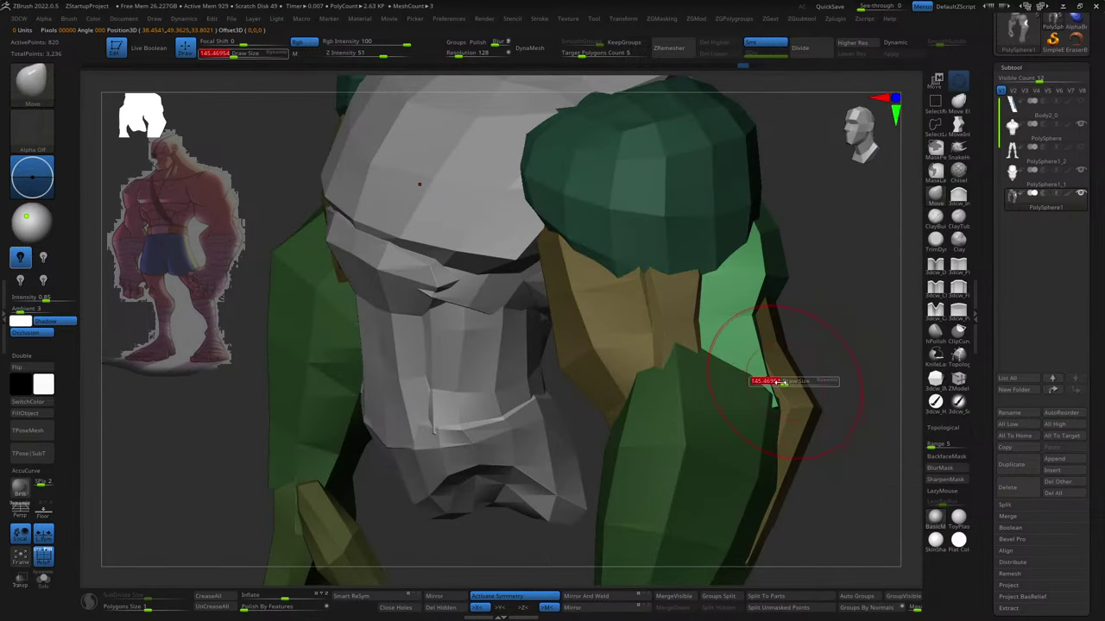
pyautogui.press('s')
pyautogui.moveTo(783, 366)
pyautogui.mouseDown(button='right')
pyautogui.moveTo(820, 342)
pyautogui.moveTo(728, 387)
pyautogui.moveTo(764, 387)
pyautogui.mouseUp(button='right')
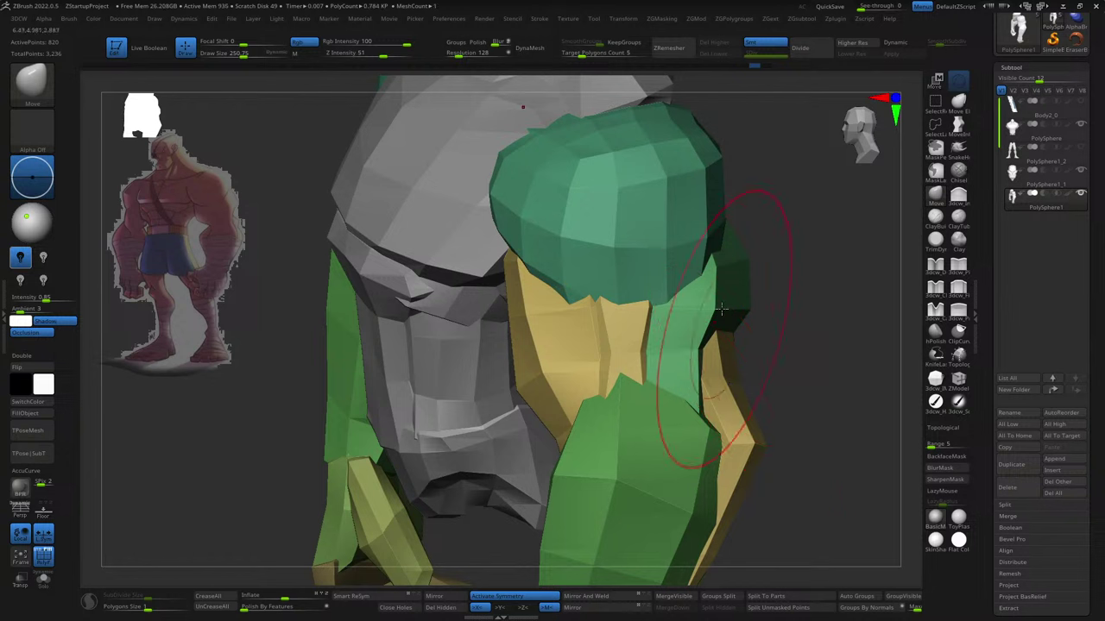
pyautogui.press('w')
pyautogui.keyDown('alt'); pyautogui.click(657, 154); pyautogui.keyUp('alt')
pyautogui.press('q')
# - Shrink the brush and carve a crease along the green shoulder and tan strip
pyautogui.moveTo(765, 340)
pyautogui.mouseDown(button='right')
pyautogui.moveTo(751, 382)
pyautogui.moveTo(678, 322)
pyautogui.moveTo(727, 387)
pyautogui.moveTo(722, 407)
pyautogui.moveTo(716, 378)
pyautogui.mouseUp(button='right')
pyautogui.press('s')
pyautogui.press('s')
pyautogui.press('s')
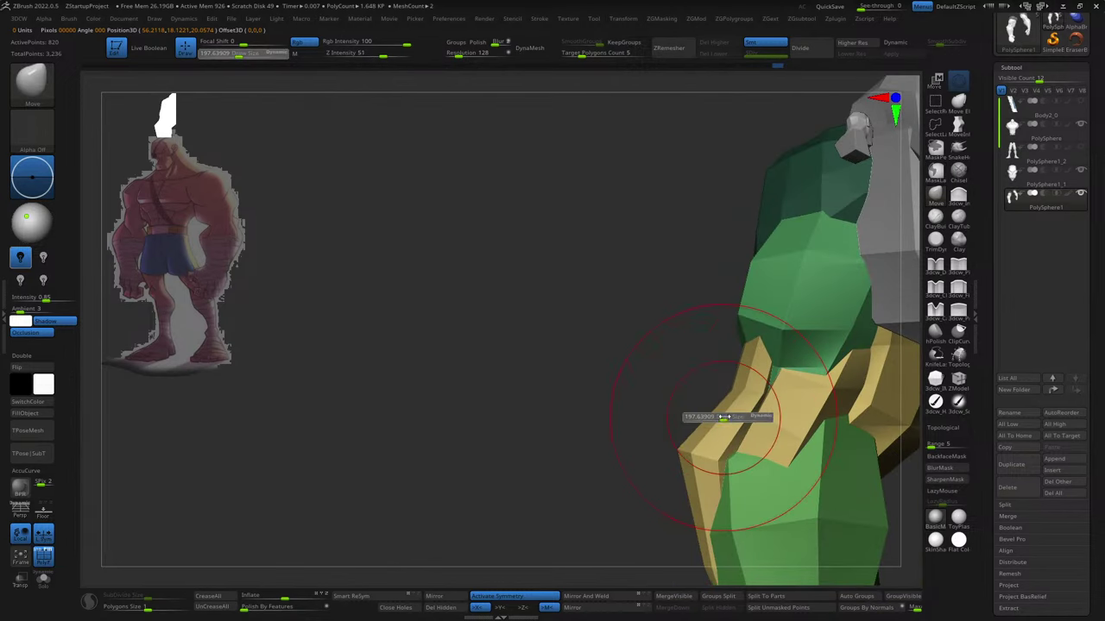
pyautogui.moveTo(731, 414); pyautogui.dragTo(712, 390)
pyautogui.moveTo(742, 293); pyautogui.dragTo(803, 354, button='right')
pyautogui.press('shift')
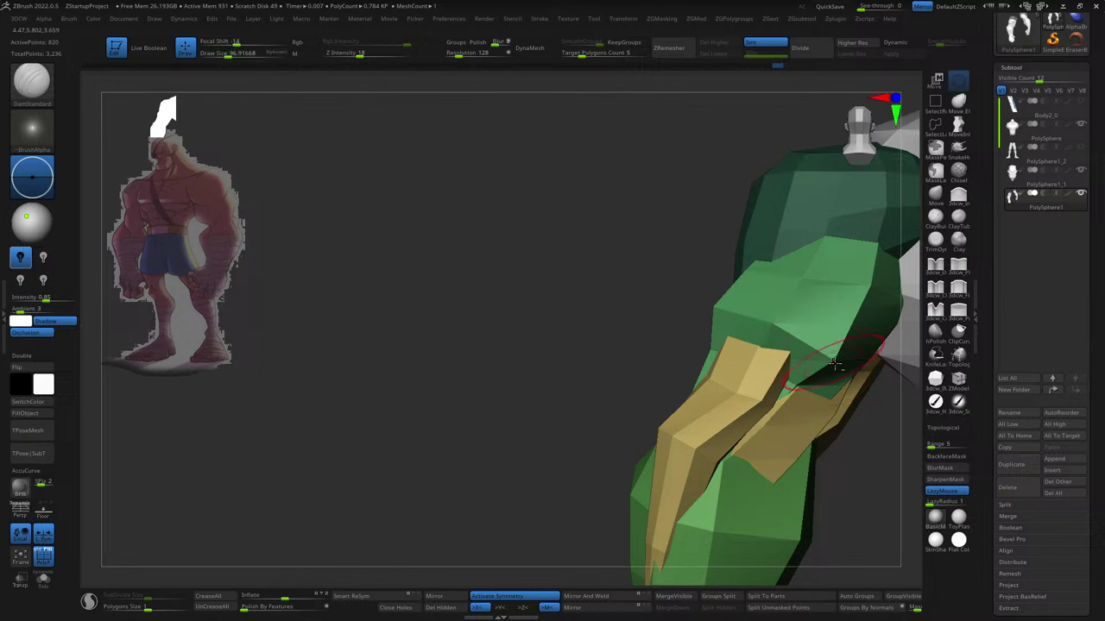
pyautogui.moveTo(758, 323); pyautogui.dragTo(814, 320)
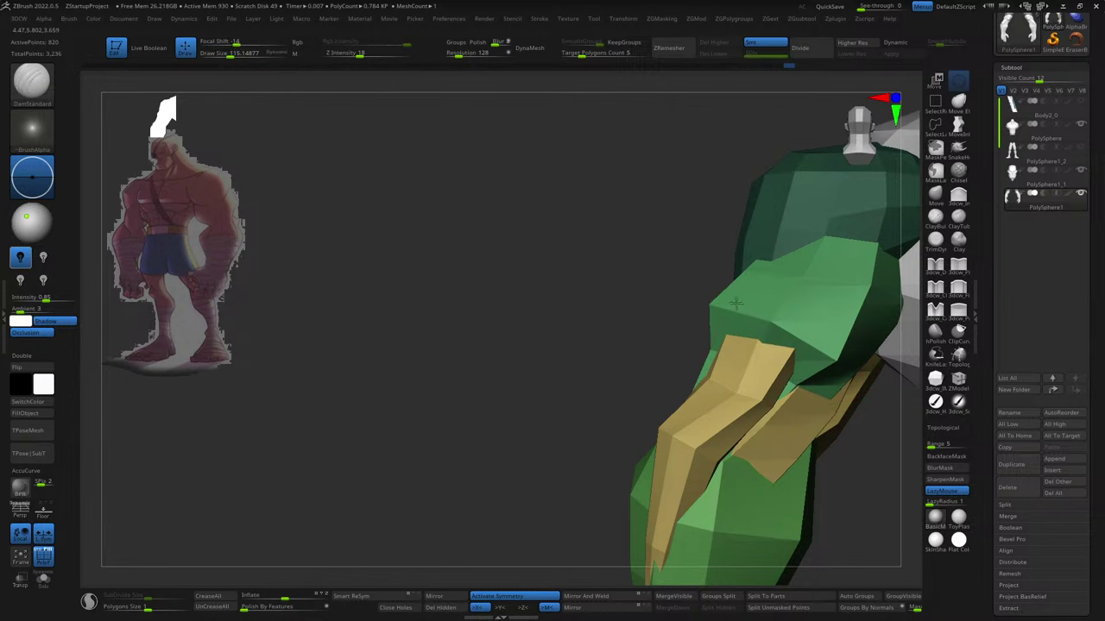
pyautogui.moveTo(814, 346)
pyautogui.mouseDown(button='right')
pyautogui.moveTo(656, 419)
pyautogui.moveTo(787, 344)
pyautogui.moveTo(665, 431)
pyautogui.mouseUp(button='right')
# - Nudge the green forearm tip into a point overlapping the yellow underarm strip
pyautogui.press('ctrl')
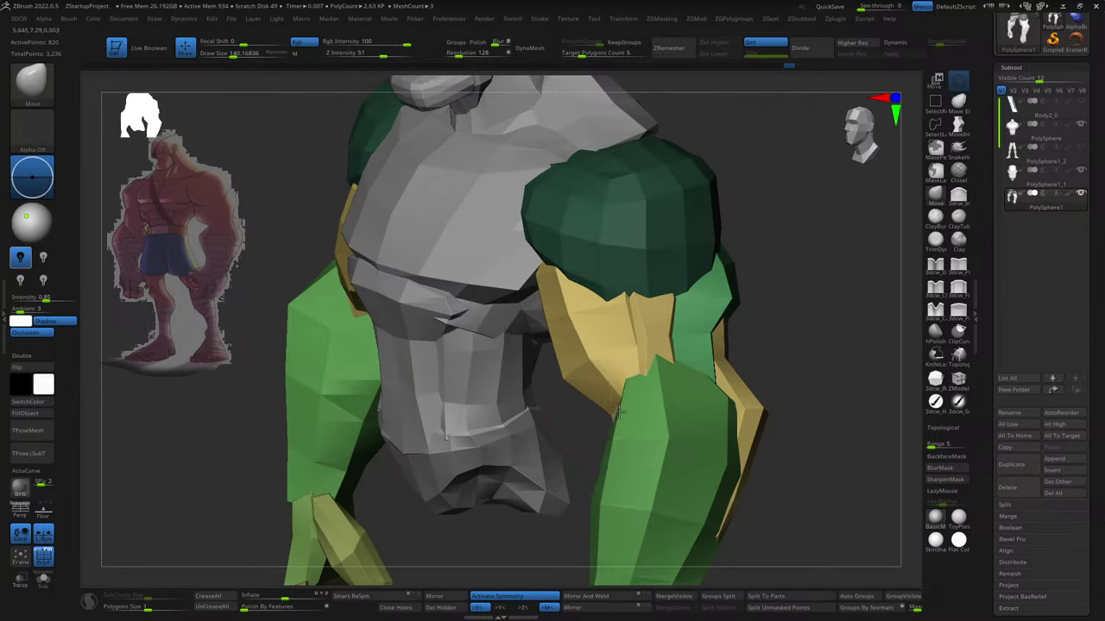
pyautogui.press(']')
pyautogui.moveTo(763, 418); pyautogui.dragTo(681, 410, button='right')
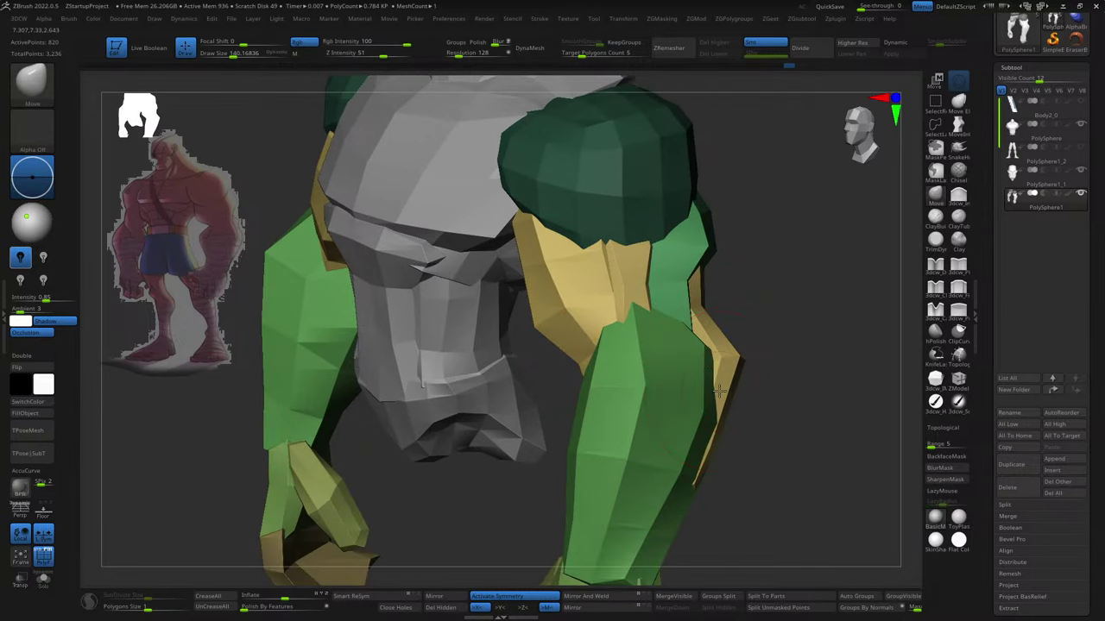
pyautogui.press('s')
pyautogui.moveTo(653, 332); pyautogui.dragTo(640, 331)
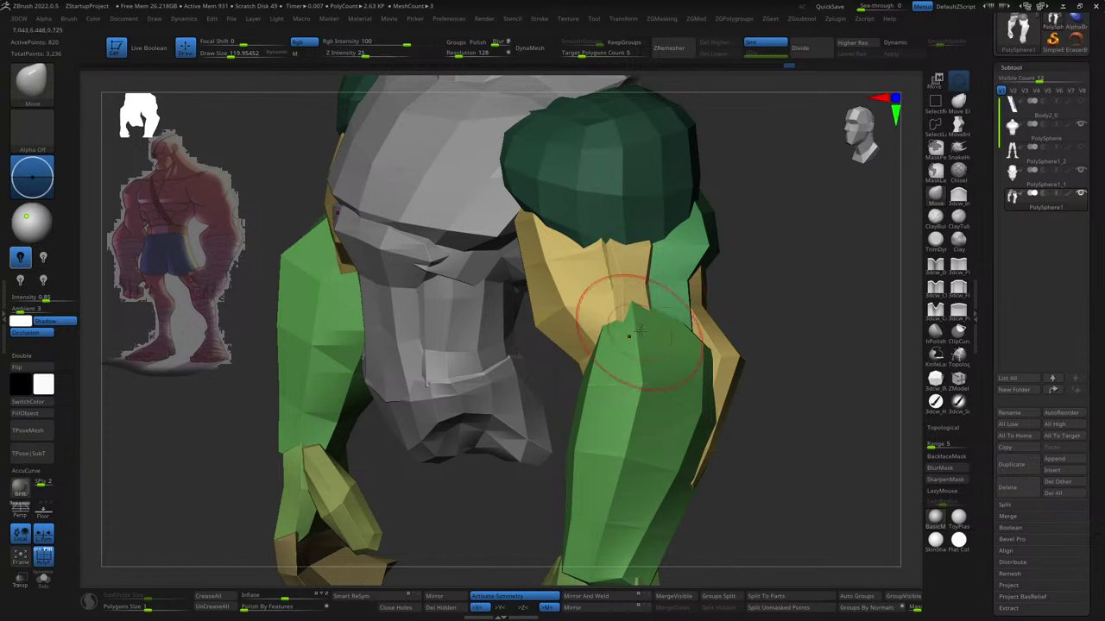
pyautogui.moveTo(714, 397); pyautogui.dragTo(696, 431, button='right')
pyautogui.press('w')
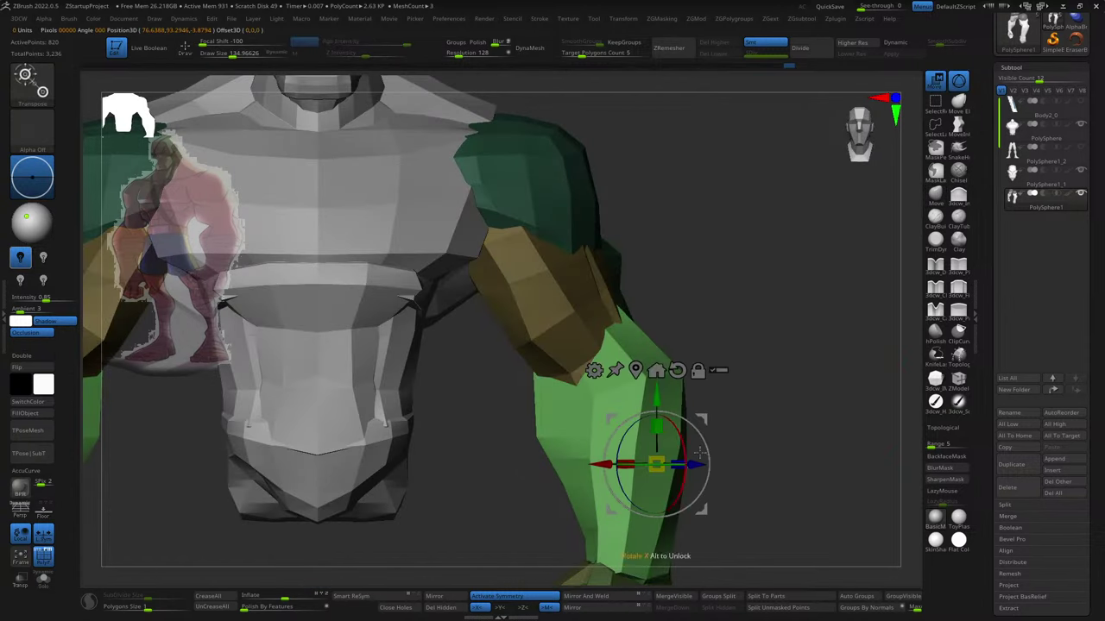
# - Smooth the faceted green forearm and push its outline into a tapered shape
pyautogui.moveTo(701, 417); pyautogui.dragTo(705, 415)
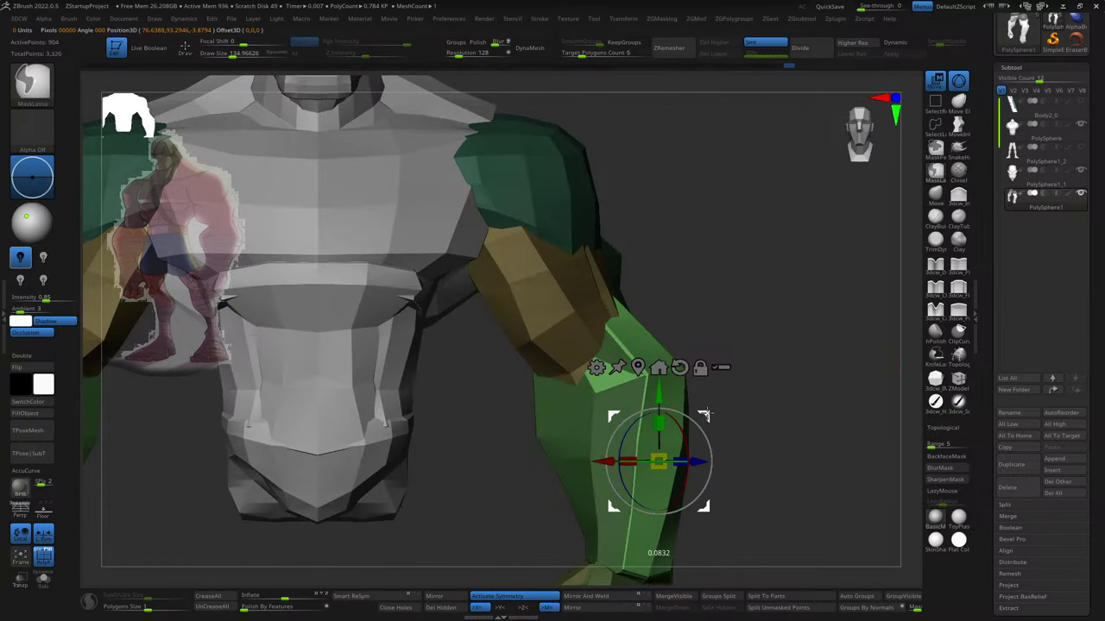
pyautogui.press('q')
pyautogui.moveTo(759, 415)
pyautogui.mouseDown(button='right')
pyautogui.moveTo(814, 394)
pyautogui.moveTo(765, 369)
pyautogui.moveTo(765, 406)
pyautogui.mouseUp(button='right')
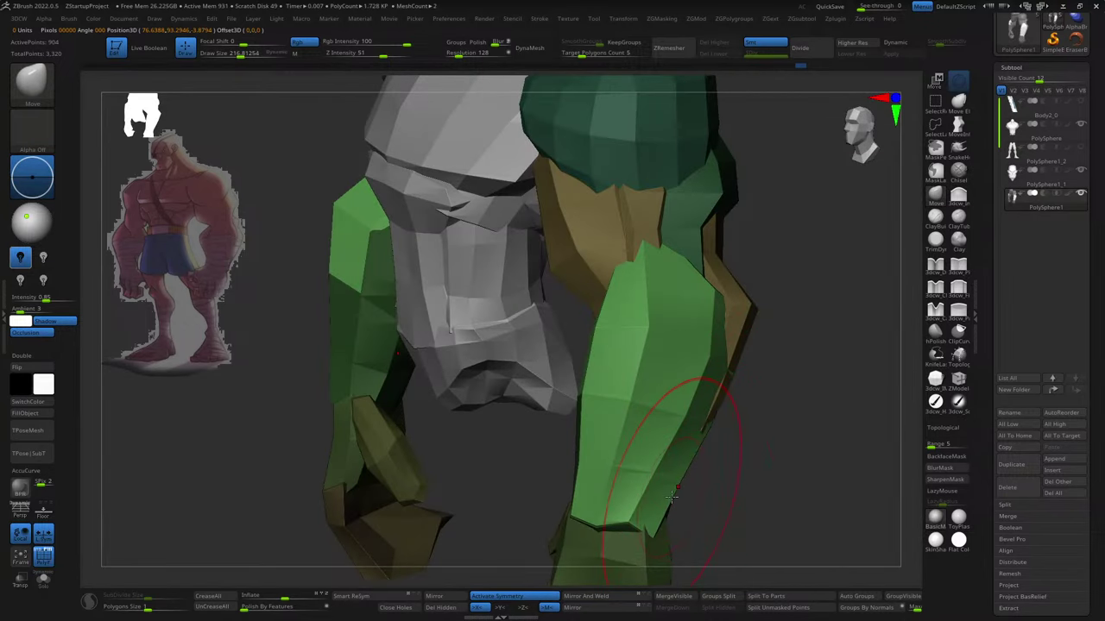
pyautogui.keyDown('ctrl'); pyautogui.moveTo(733, 463); pyautogui.dragTo(739, 468, button='right'); pyautogui.keyUp('ctrl')
pyautogui.press('s')
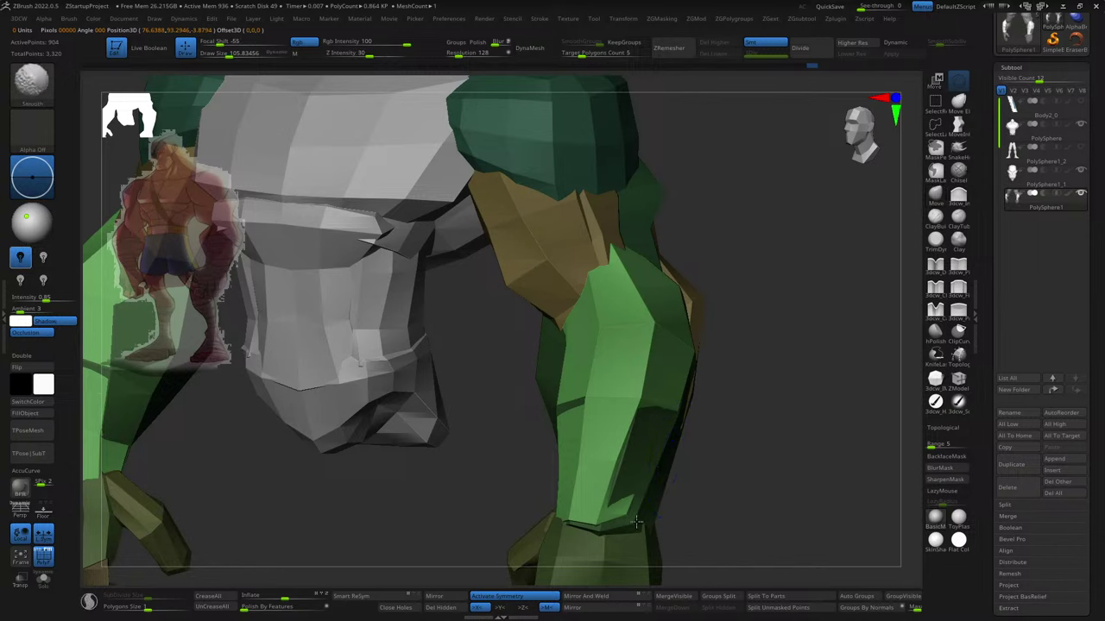
pyautogui.moveTo(686, 397)
pyautogui.mouseDown(button='right')
pyautogui.moveTo(735, 392)
pyautogui.moveTo(690, 388)
pyautogui.moveTo(734, 453)
pyautogui.mouseUp(button='right')
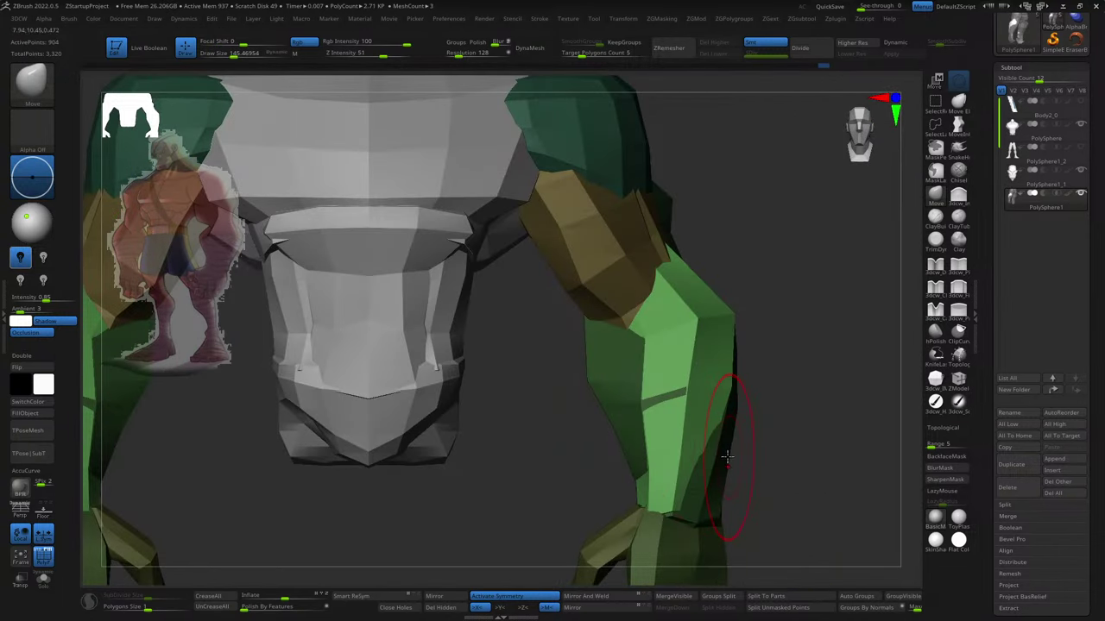
pyautogui.keyDown('shift'); pyautogui.moveTo(727, 458); pyautogui.dragTo(653, 468); pyautogui.keyUp('shift')
pyautogui.keyDown('shift'); pyautogui.moveTo(604, 406); pyautogui.dragTo(609, 481); pyautogui.keyUp('shift')
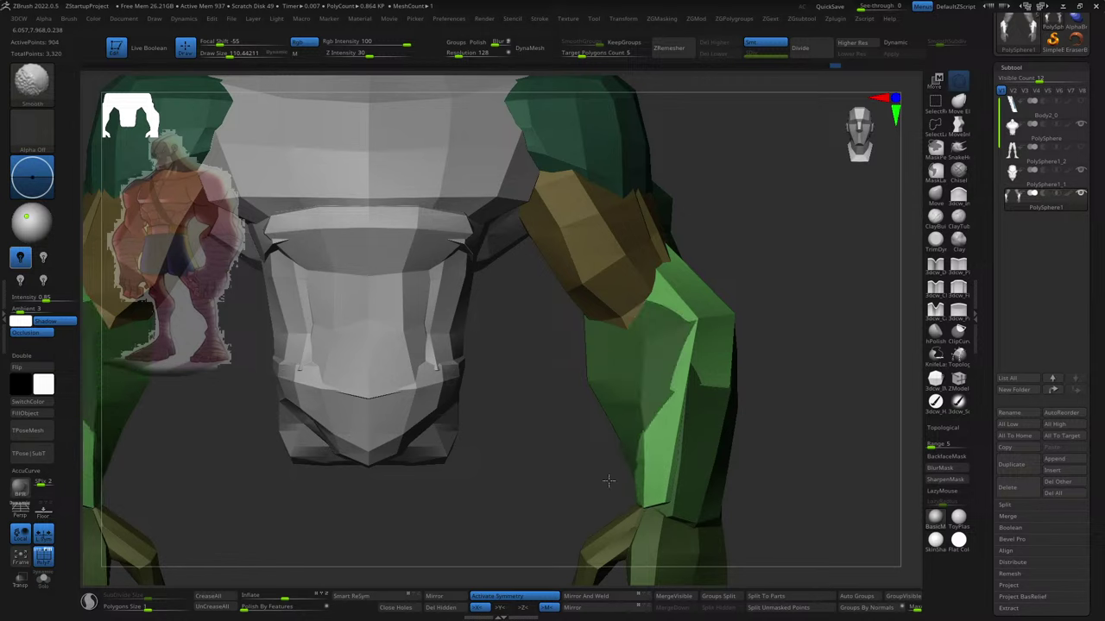
pyautogui.moveTo(750, 461); pyautogui.dragTo(665, 420, button='right')
pyautogui.moveTo(669, 406); pyautogui.dragTo(682, 383)
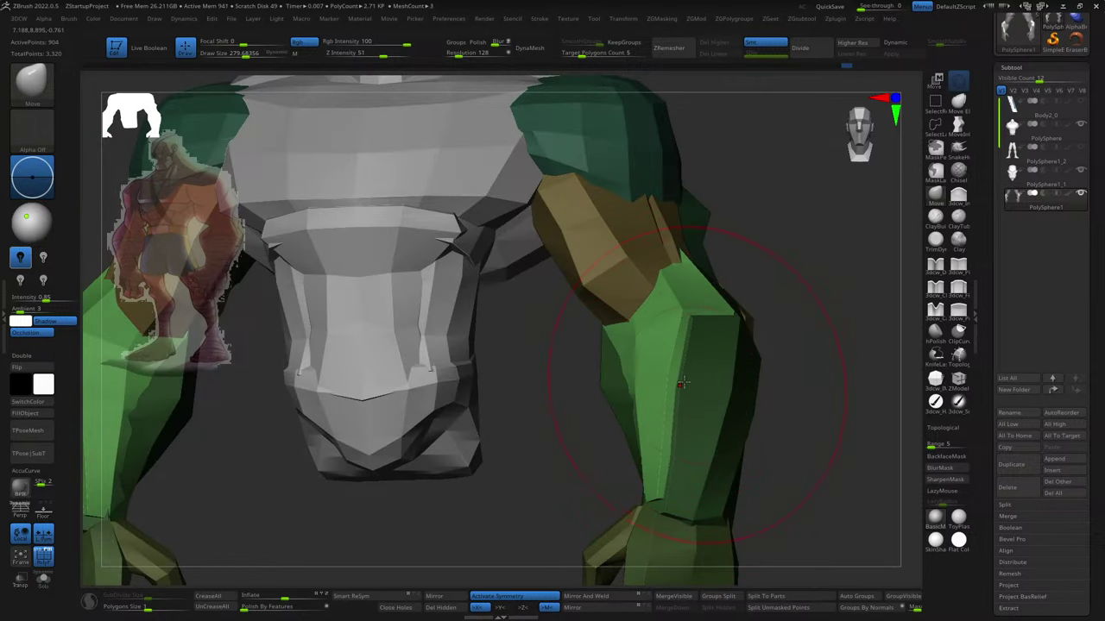
pyautogui.keyDown('shift'); pyautogui.moveTo(614, 341); pyautogui.dragTo(613, 361); pyautogui.keyUp('shift')
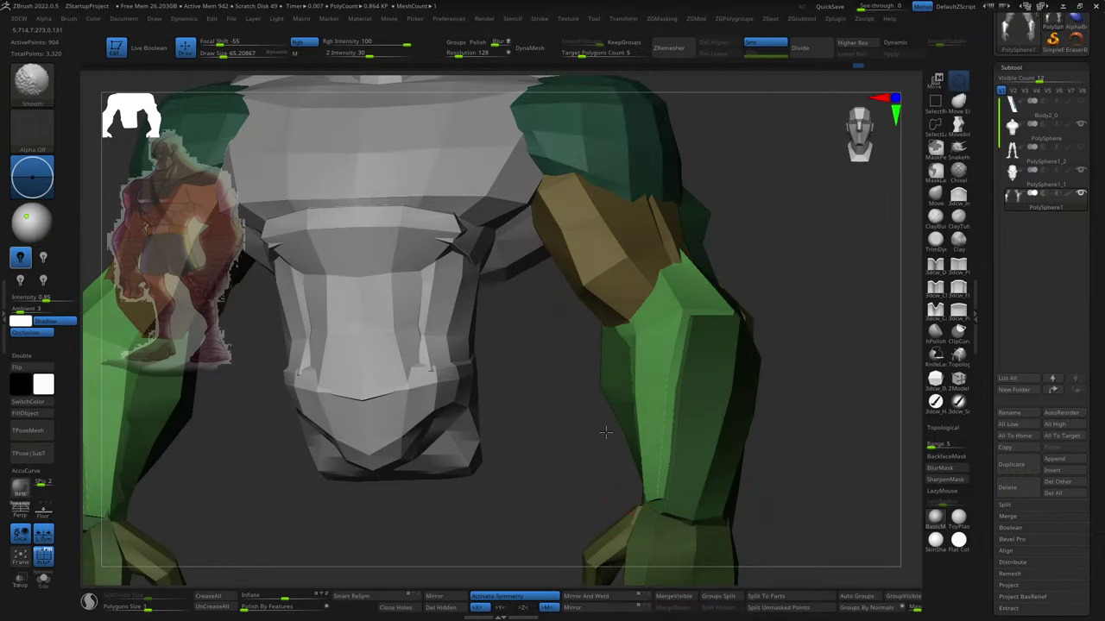
# - Mask part of the green forearm, then adjust and clear the mask
pyautogui.moveTo(605, 431)
pyautogui.mouseDown(button='right')
pyautogui.moveTo(755, 431)
pyautogui.moveTo(845, 449)
pyautogui.moveTo(774, 435)
pyautogui.mouseUp(button='right')
pyautogui.moveTo(609, 461); pyautogui.dragTo(637, 490, button='right')
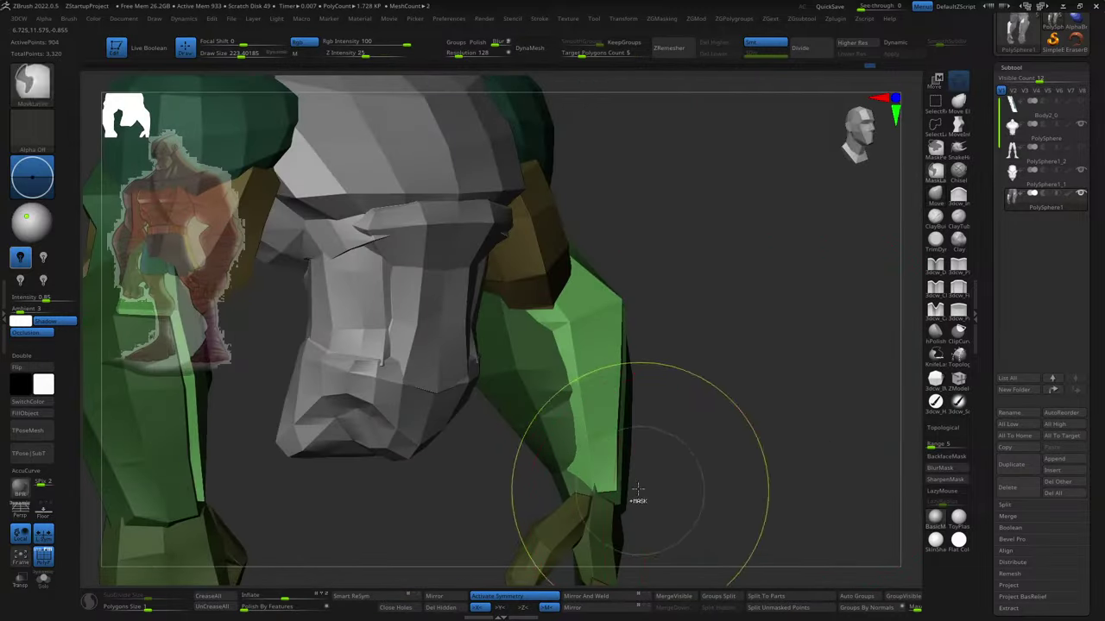
pyautogui.keyDown('ctrl'); pyautogui.moveTo(637, 489); pyautogui.dragTo(605, 494); pyautogui.keyUp('ctrl')
pyautogui.moveTo(596, 470)
pyautogui.mouseDown(button='right')
pyautogui.moveTo(609, 507)
pyautogui.moveTo(667, 367)
pyautogui.mouseUp(button='right')
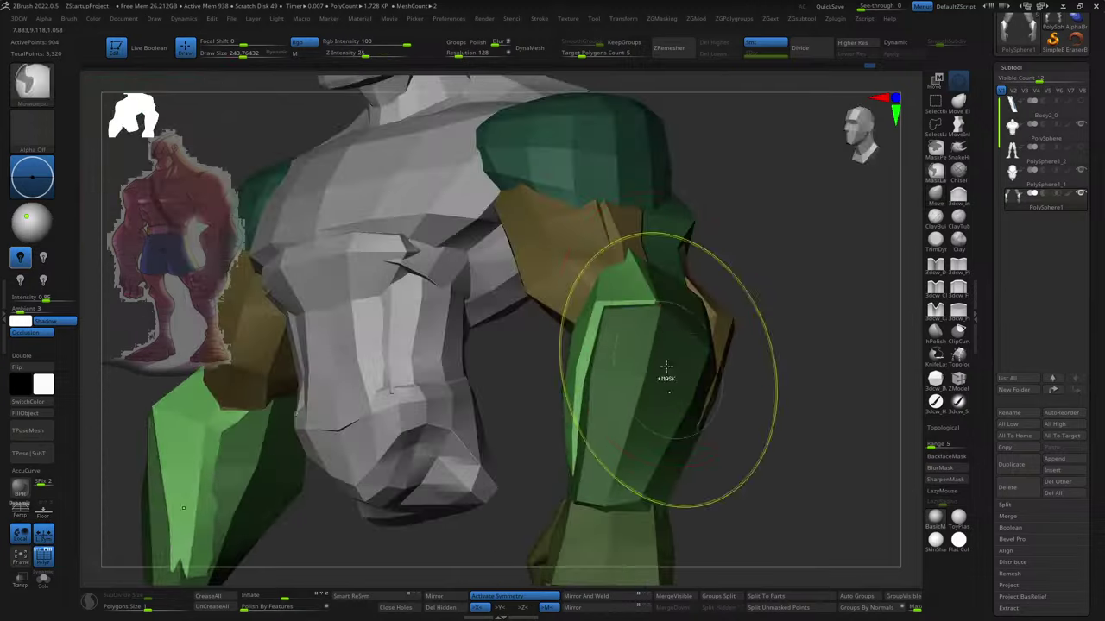
pyautogui.keyDown('ctrl'); pyautogui.click(666, 367); pyautogui.keyUp('ctrl')
pyautogui.moveTo(773, 264)
pyautogui.mouseDown(button='right')
pyautogui.moveTo(777, 382)
pyautogui.moveTo(783, 354)
pyautogui.mouseUp(button='right')
pyautogui.keyDown('ctrl'); pyautogui.click(777, 382); pyautogui.keyUp('ctrl')
pyautogui.keyDown('ctrl'); pyautogui.click(747, 350); pyautogui.keyUp('ctrl')
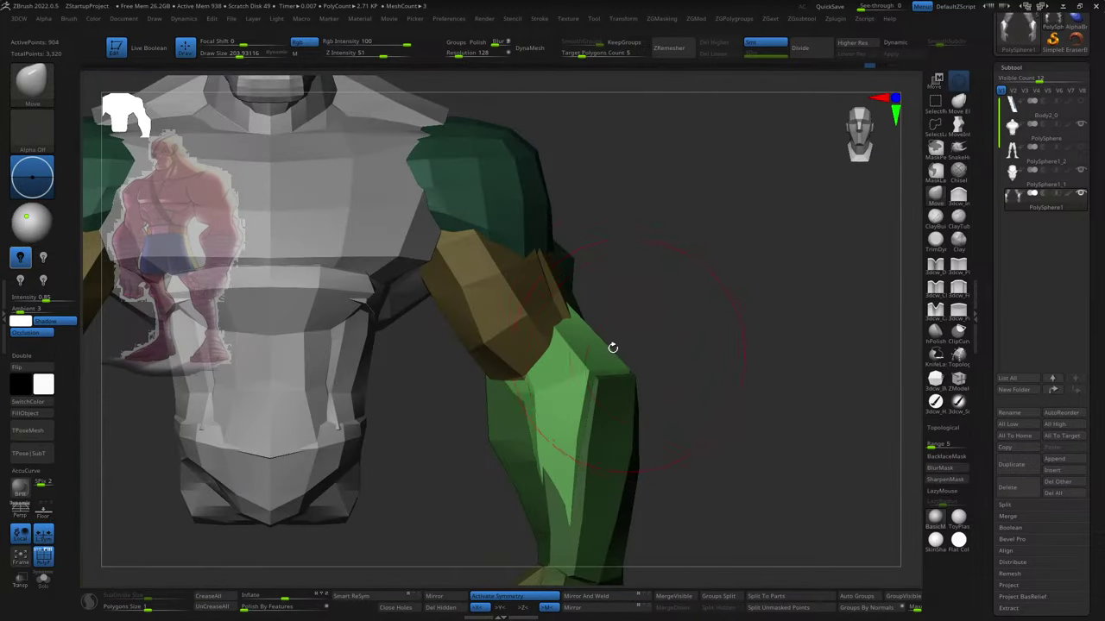
# - Enlarge the brush to about 185, then about 295, while viewing chest and arms
pyautogui.moveTo(612, 347)
pyautogui.mouseDown(button='right')
pyautogui.moveTo(699, 305)
pyautogui.moveTo(622, 315)
pyautogui.moveTo(657, 295)
pyautogui.moveTo(636, 293)
pyautogui.moveTo(673, 363)
pyautogui.moveTo(623, 348)
pyautogui.mouseUp(button='right')
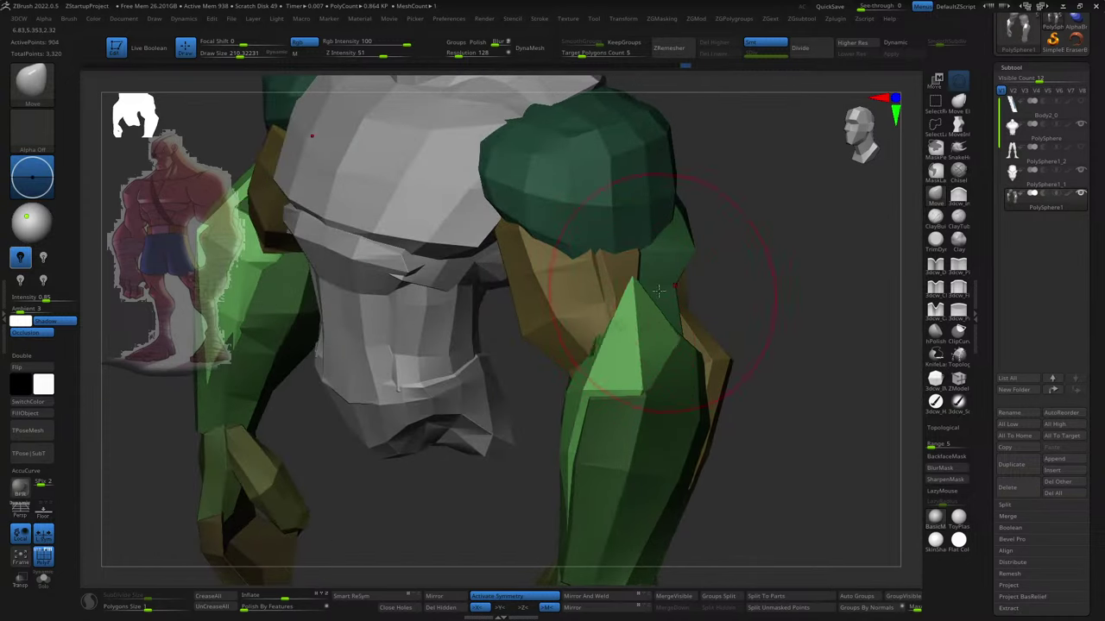
pyautogui.moveTo(658, 291)
pyautogui.mouseDown(button='right')
pyautogui.moveTo(645, 274)
pyautogui.moveTo(682, 318)
pyautogui.moveTo(646, 394)
pyautogui.moveTo(684, 391)
pyautogui.moveTo(681, 400)
pyautogui.moveTo(656, 374)
pyautogui.mouseUp(button='right')
pyautogui.press('s')
pyautogui.press('s')
pyautogui.moveTo(624, 382); pyautogui.dragTo(593, 377)
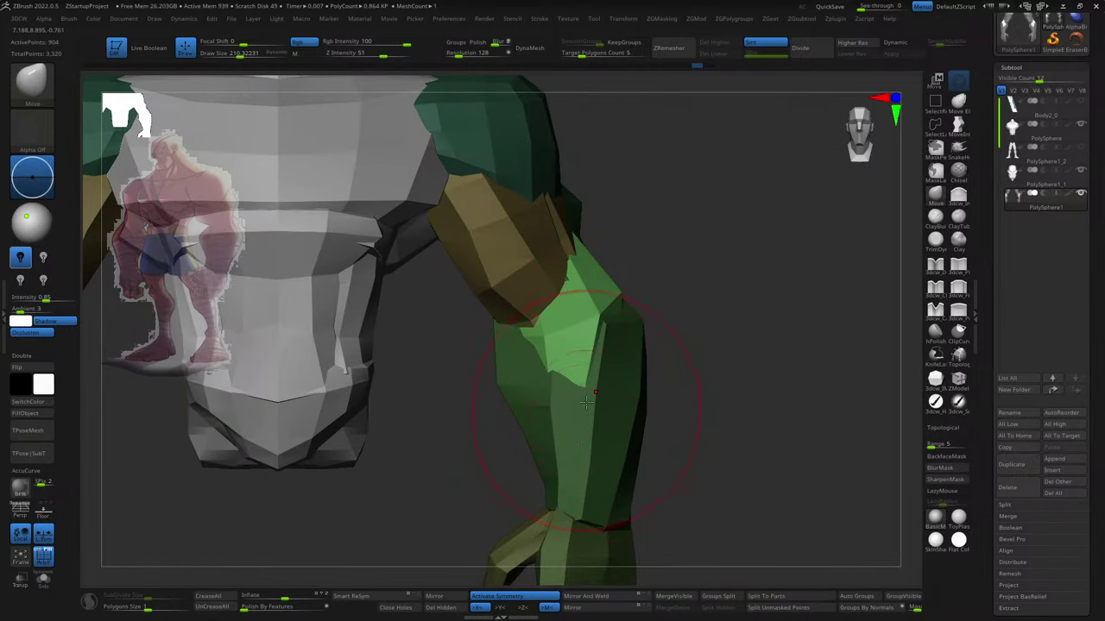
pyautogui.press('s')
pyautogui.moveTo(570, 407); pyautogui.dragTo(629, 419)
pyautogui.press('s')
pyautogui.moveTo(629, 419)
pyautogui.keyDown('ctrl'); pyautogui.mouseDown(button='right')
pyautogui.moveTo(672, 414)
pyautogui.moveTo(653, 394)
pyautogui.mouseUp(button='right'); pyautogui.keyUp('ctrl')
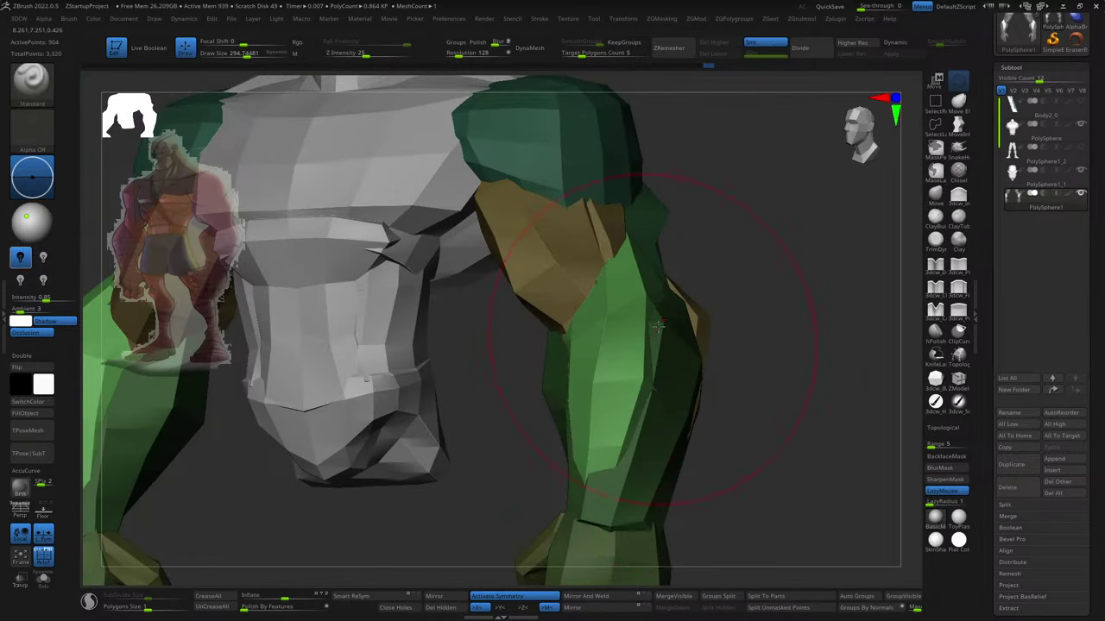
# - Switch to a steadied build-up brush (BST), then back to the Move brush (BMV)
pyautogui.press('b')
pyautogui.press('s')
pyautogui.press('t')
pyautogui.moveTo(691, 266); pyautogui.dragTo(593, 421, button='right')
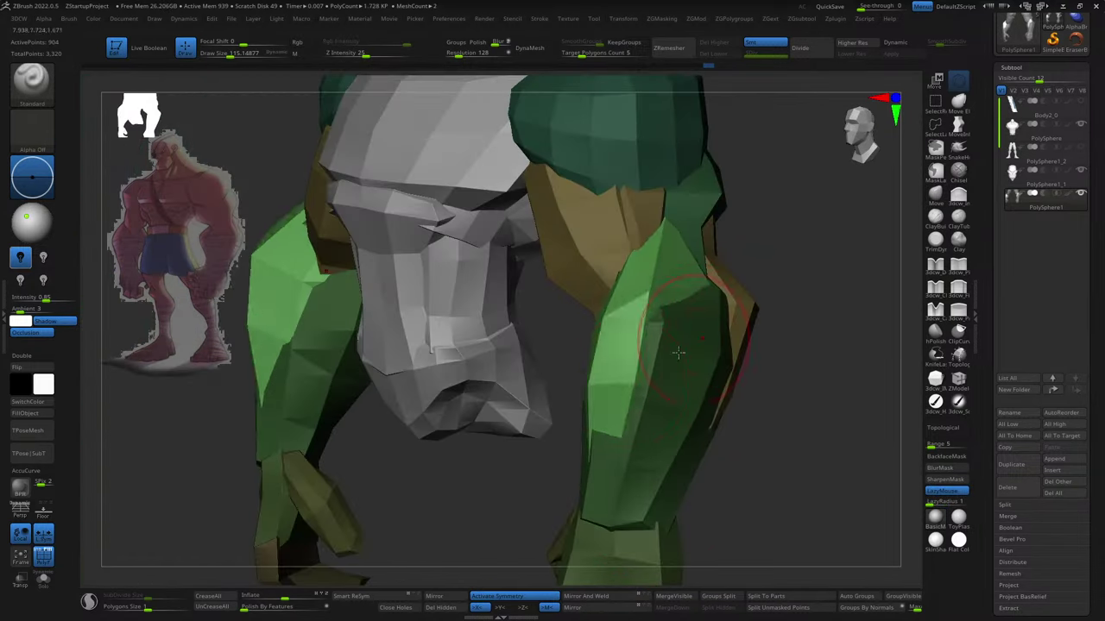
pyautogui.moveTo(788, 245); pyautogui.dragTo(720, 346, button='right')
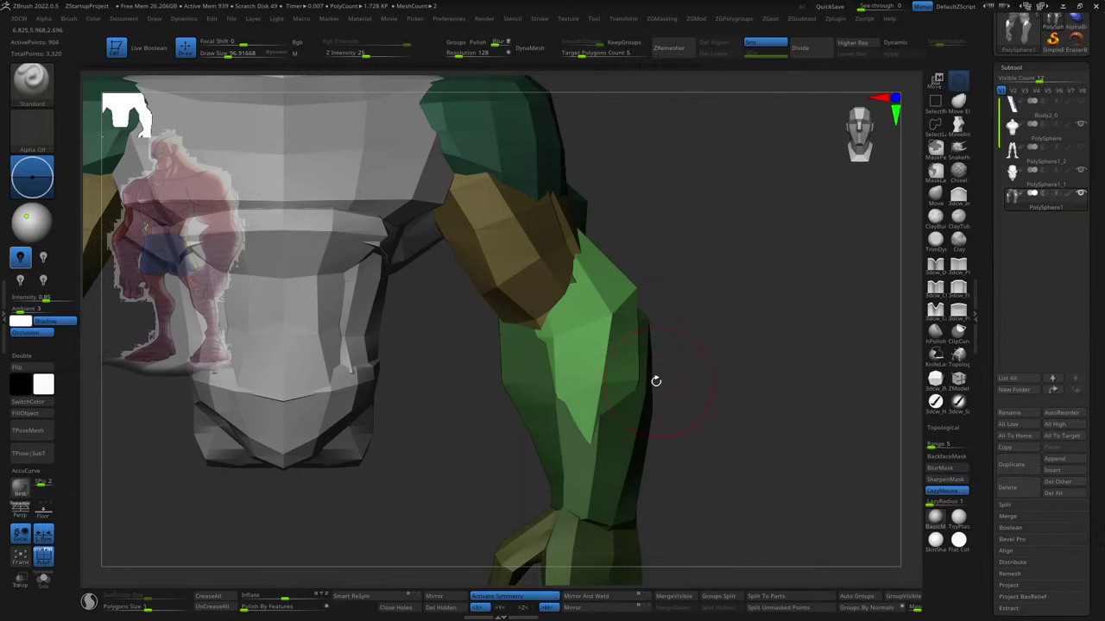
pyautogui.press('b')
pyautogui.press('m')
pyautogui.press('v')
pyautogui.press('s')
# - Scale down and rotate the forearm and its mirror into a slimmer, more upright pose
pyautogui.press('w')
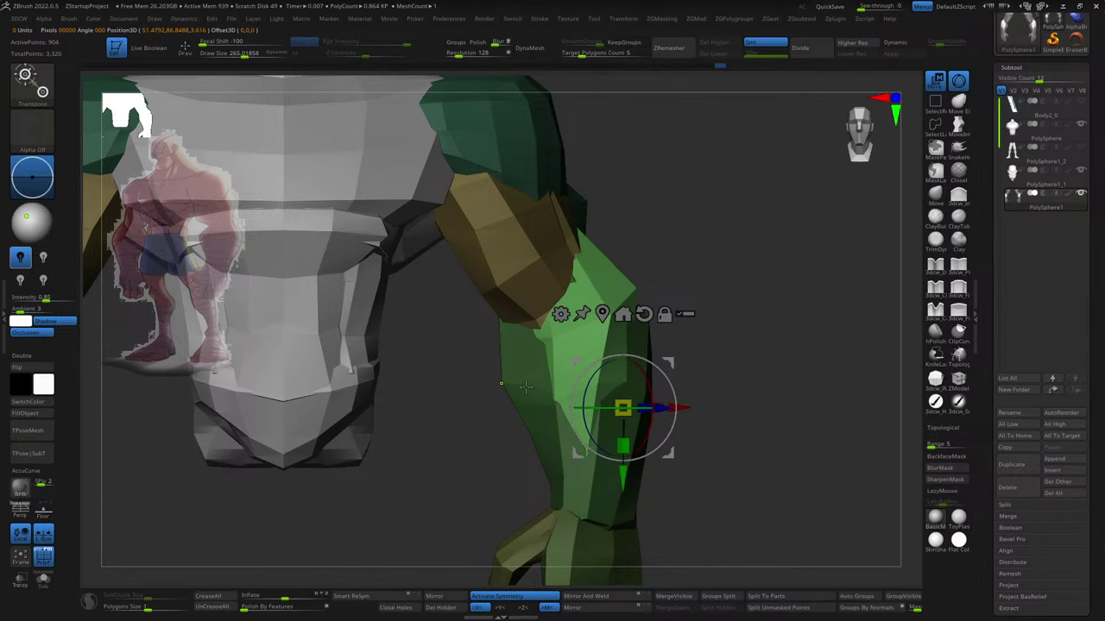
pyautogui.moveTo(778, 365); pyautogui.dragTo(727, 368, button='right')
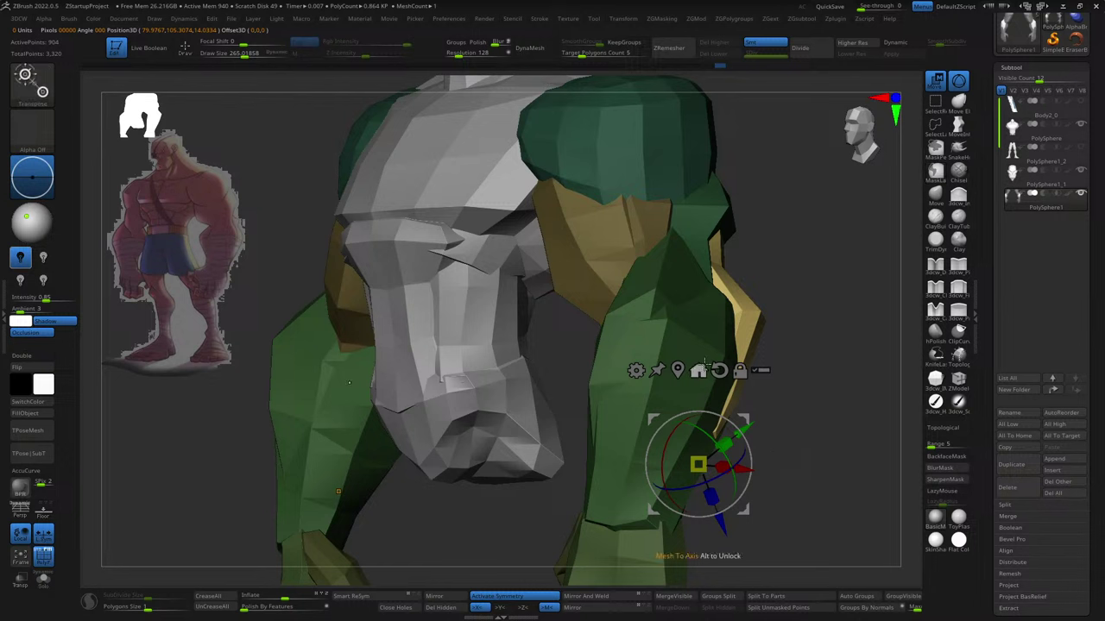
pyautogui.click(691, 337)
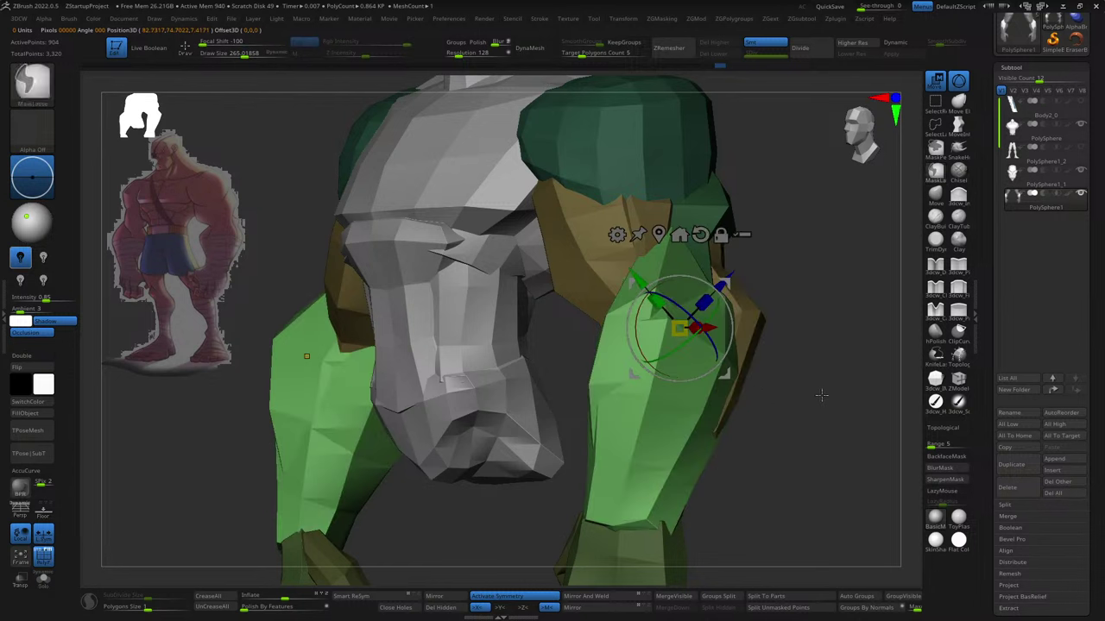
pyautogui.hotkey('ctrl', 'z')
pyautogui.hotkey('ctrl', 'z')
pyautogui.hotkey('ctrl', 'z')
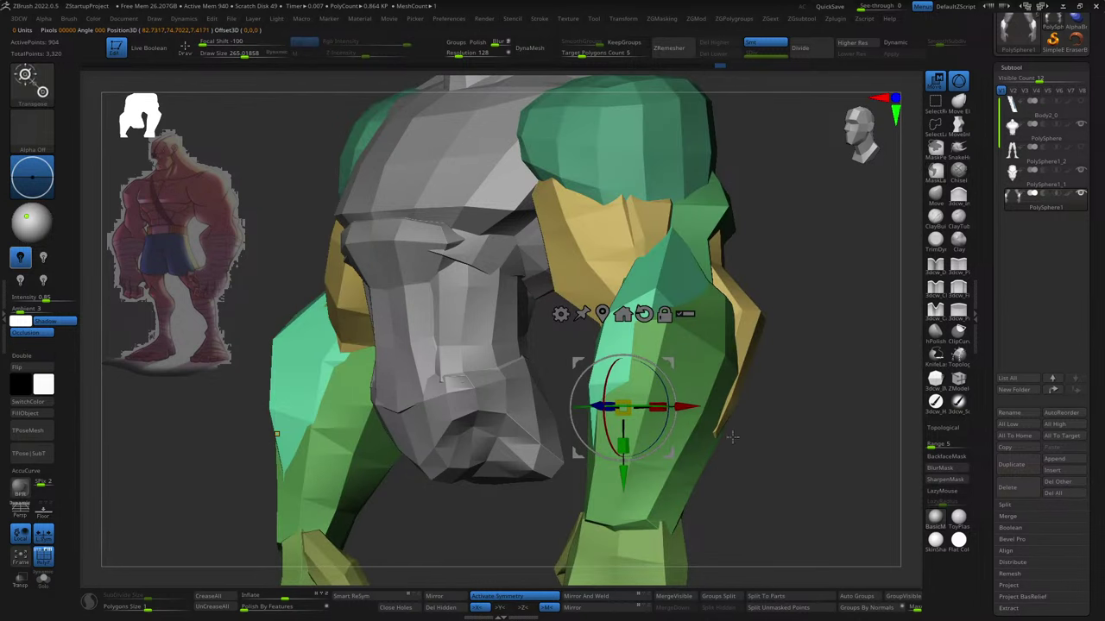
pyautogui.hotkey('ctrl', 'z')
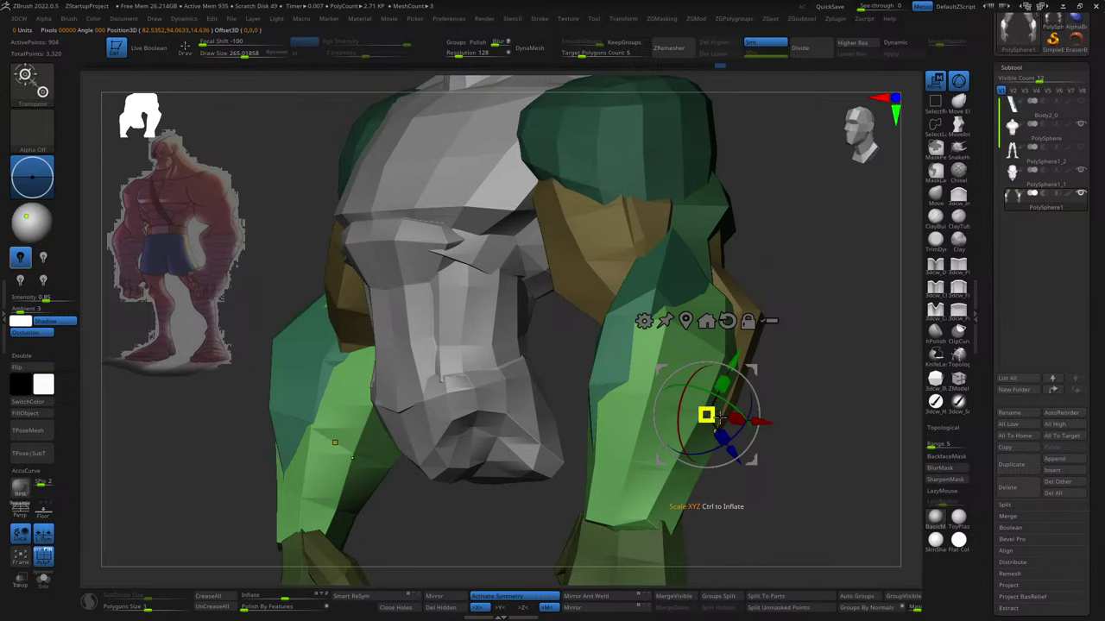
pyautogui.press('q')
pyautogui.moveTo(780, 402); pyautogui.dragTo(725, 383)
pyautogui.press('w')
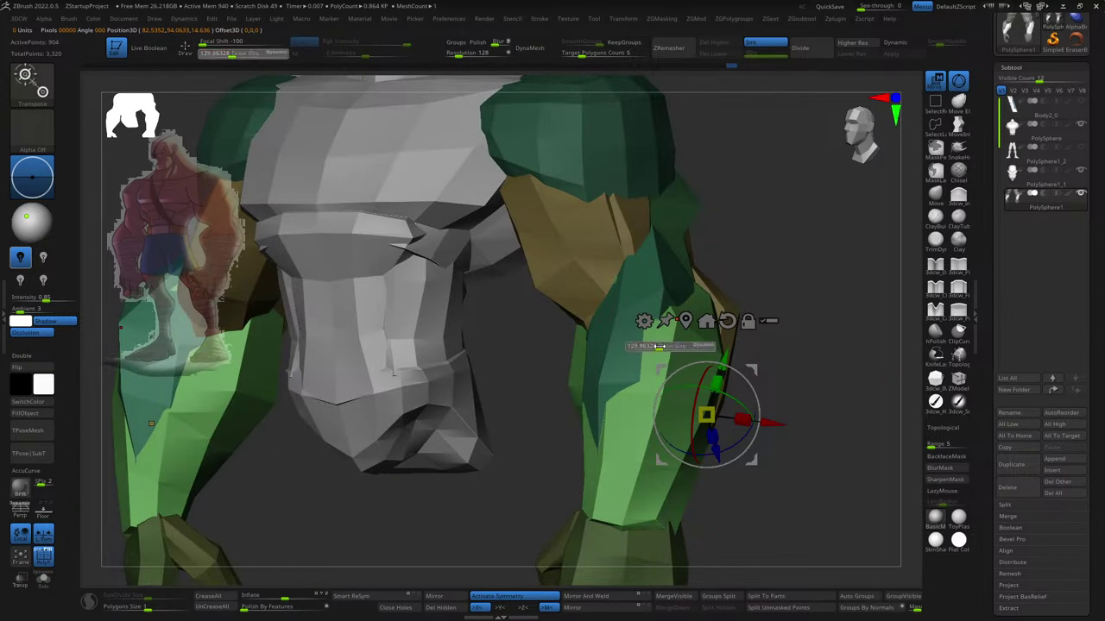
pyautogui.moveTo(665, 332); pyautogui.dragTo(752, 364)
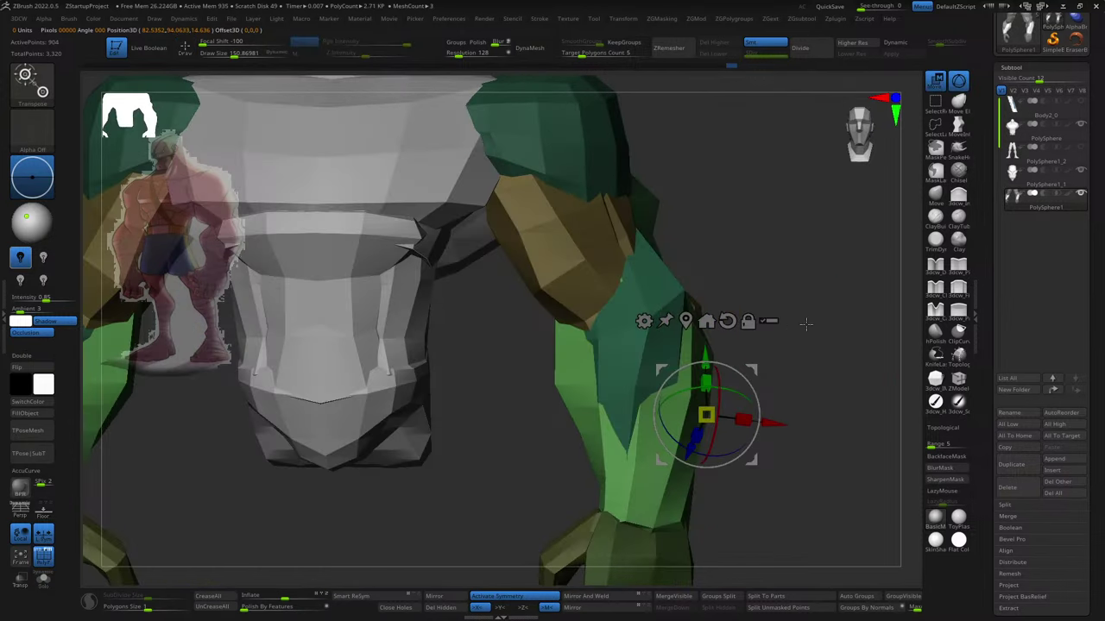
pyautogui.press('w')
pyautogui.moveTo(639, 409); pyautogui.dragTo(722, 393)
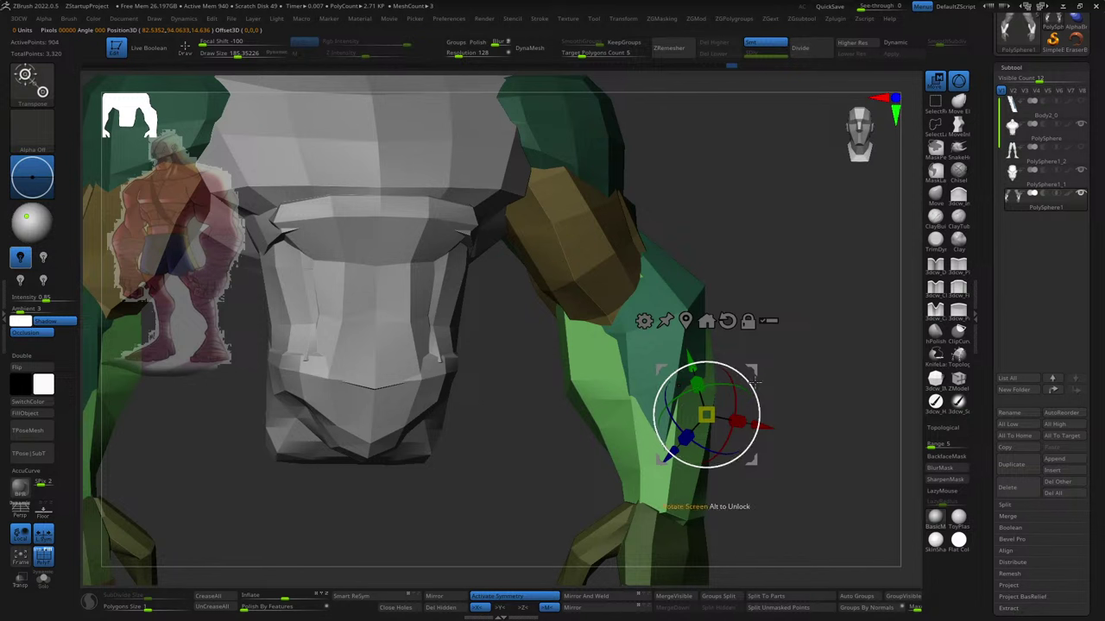
pyautogui.press('s')
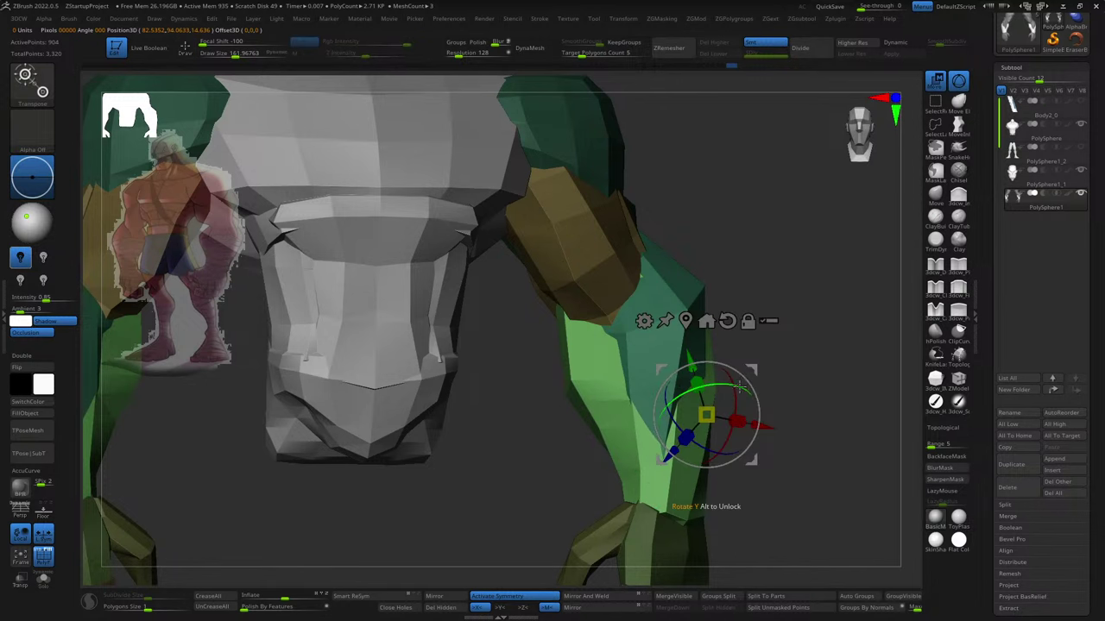
pyautogui.press('q')
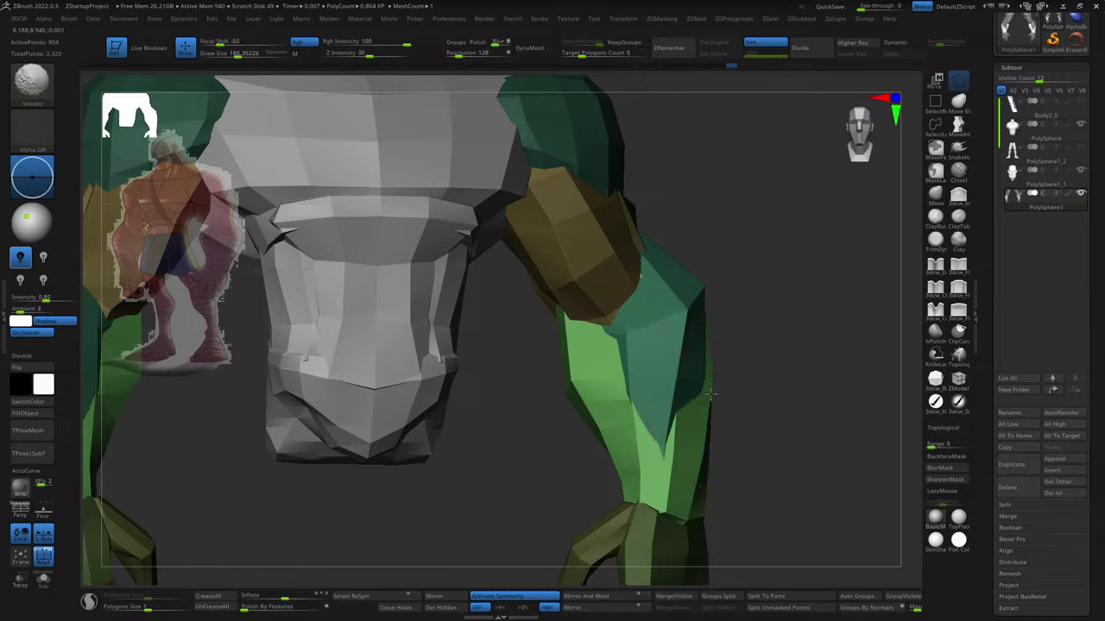
# - Push the green forearm leaner toward the wrist while viewing the arm from the side
pyautogui.moveTo(710, 394)
pyautogui.mouseDown()
pyautogui.moveTo(626, 419)
pyautogui.moveTo(400, 447)
pyautogui.moveTo(419, 474)
pyautogui.moveTo(544, 467)
pyautogui.mouseUp()
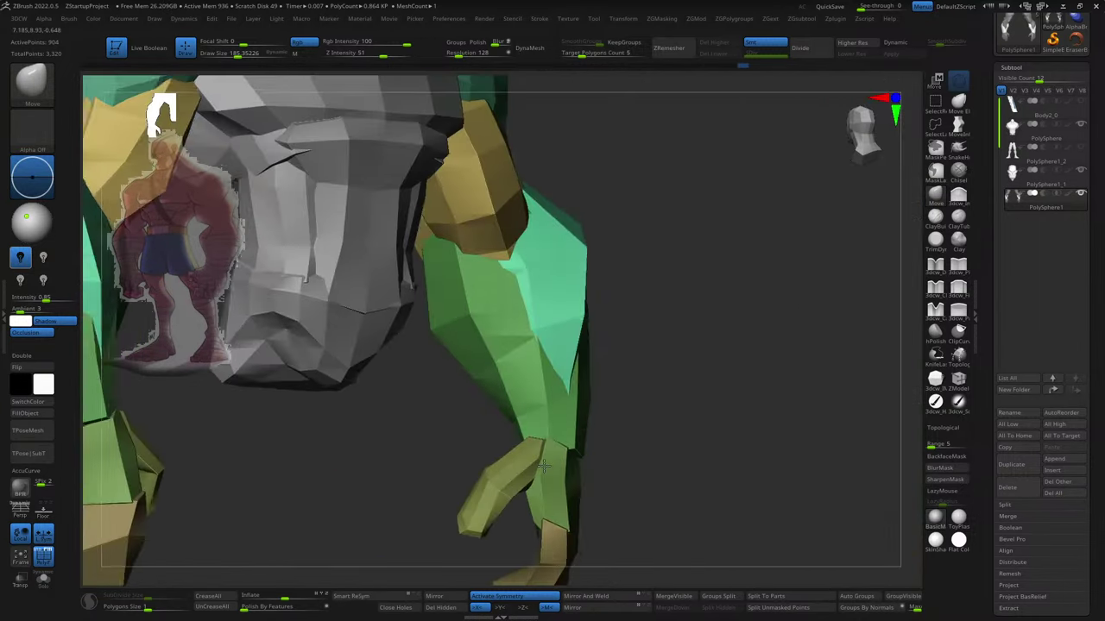
pyautogui.press('f')
pyautogui.moveTo(814, 372)
pyautogui.mouseDown()
pyautogui.moveTo(717, 377)
pyautogui.moveTo(755, 374)
pyautogui.moveTo(740, 439)
pyautogui.moveTo(654, 463)
pyautogui.moveTo(513, 321)
pyautogui.mouseUp()
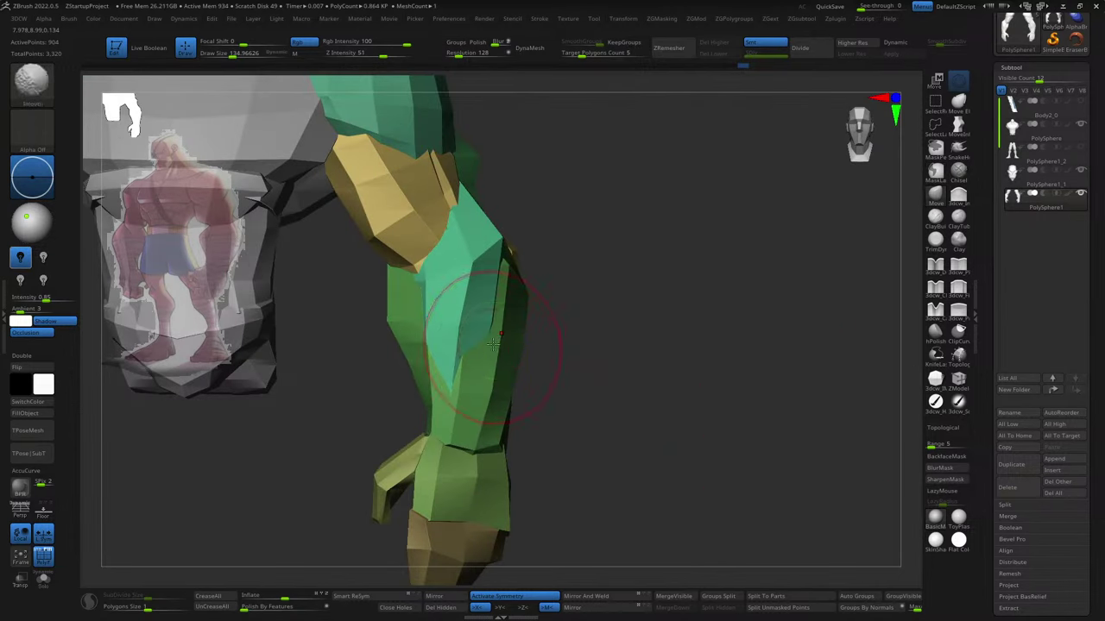
pyautogui.scroll(2, 489, 337)
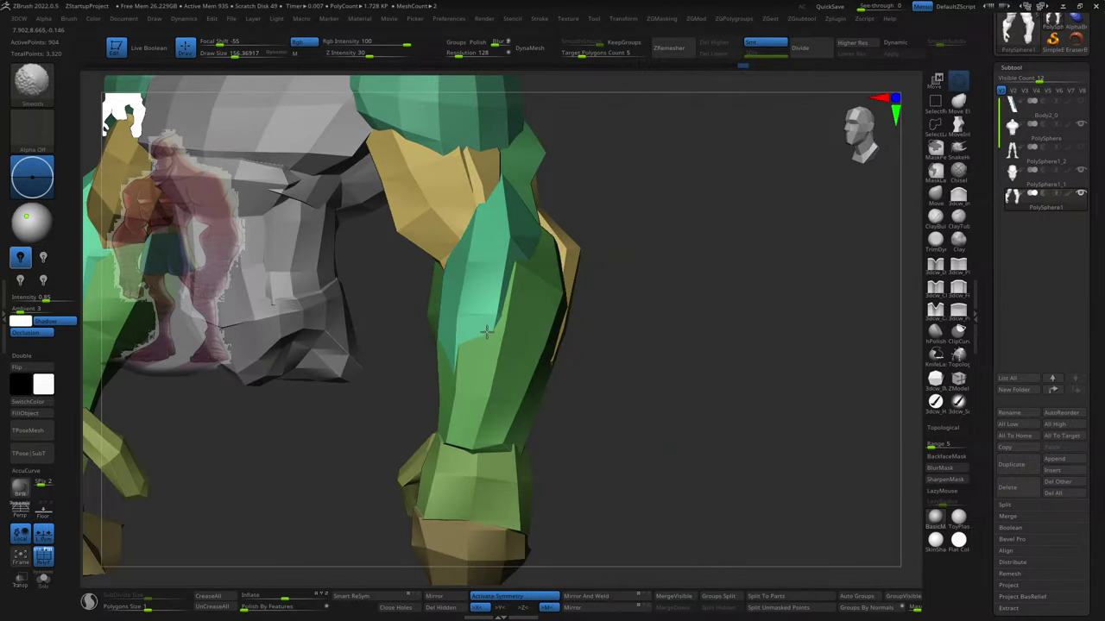
pyautogui.moveTo(487, 331)
pyautogui.mouseDown()
pyautogui.moveTo(604, 345)
pyautogui.moveTo(634, 366)
pyautogui.moveTo(507, 381)
pyautogui.mouseUp()
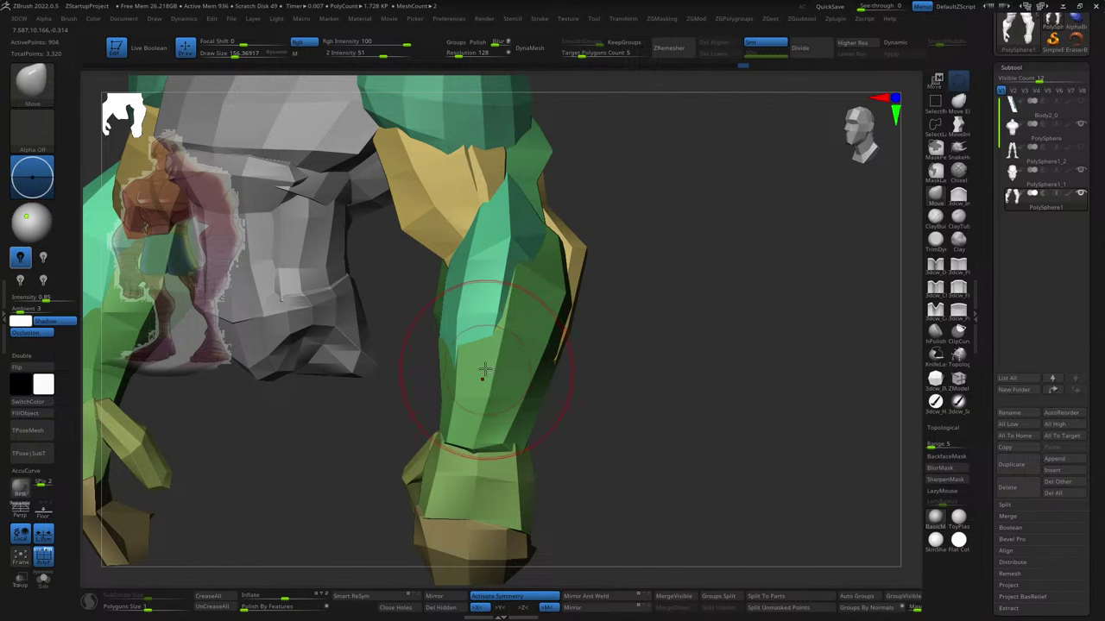
pyautogui.press('s')
pyautogui.press('s')
pyautogui.moveTo(615, 347)
pyautogui.mouseDown()
pyautogui.moveTo(436, 369)
pyautogui.moveTo(575, 333)
pyautogui.moveTo(565, 308)
pyautogui.moveTo(540, 343)
pyautogui.mouseUp()
pyautogui.press('shift')
pyautogui.moveTo(587, 310); pyautogui.dragTo(494, 377)
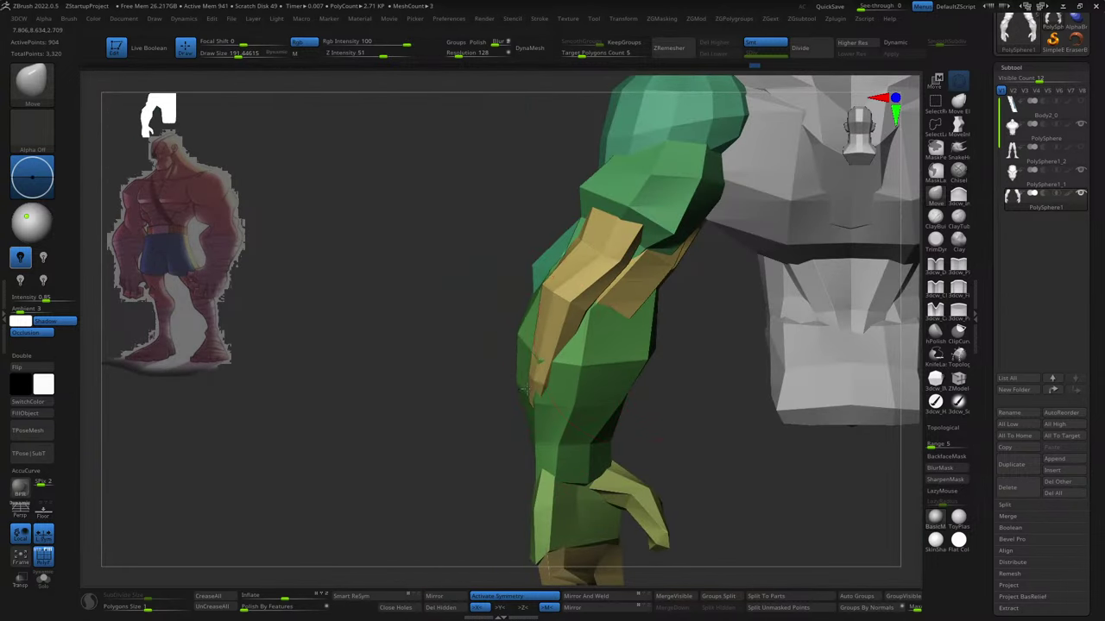
pyautogui.moveTo(541, 348); pyautogui.dragTo(655, 328)
# - Reduce the Move brush Draw Size and rotate to a front view of torso and arms
pyautogui.press('ctrl')
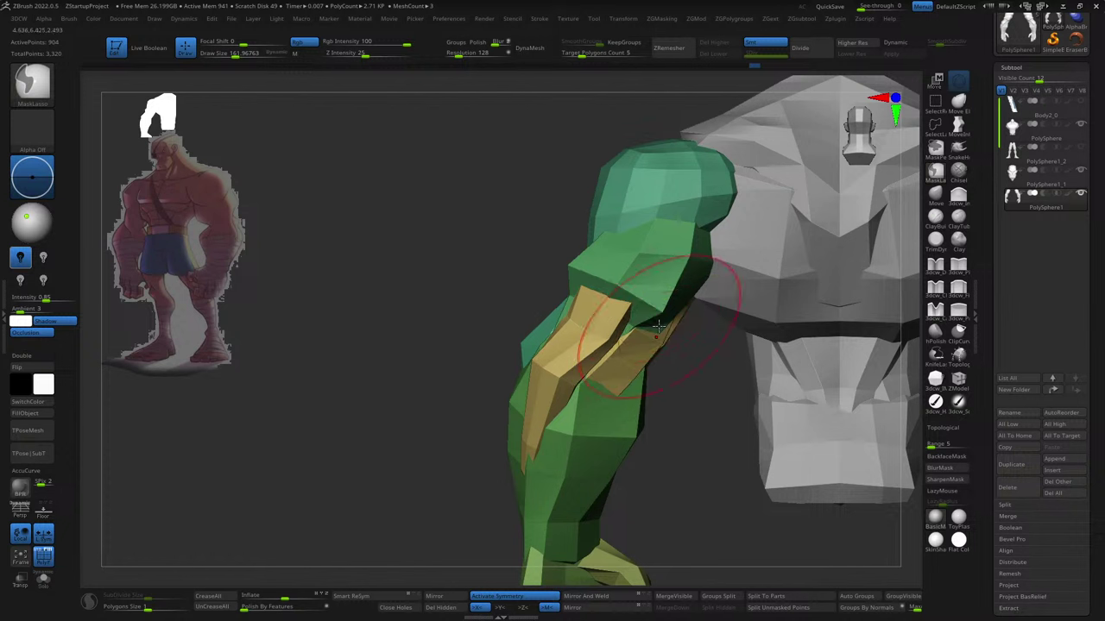
pyautogui.moveTo(609, 282)
pyautogui.mouseDown()
pyautogui.moveTo(567, 321)
pyautogui.moveTo(583, 348)
pyautogui.mouseUp()
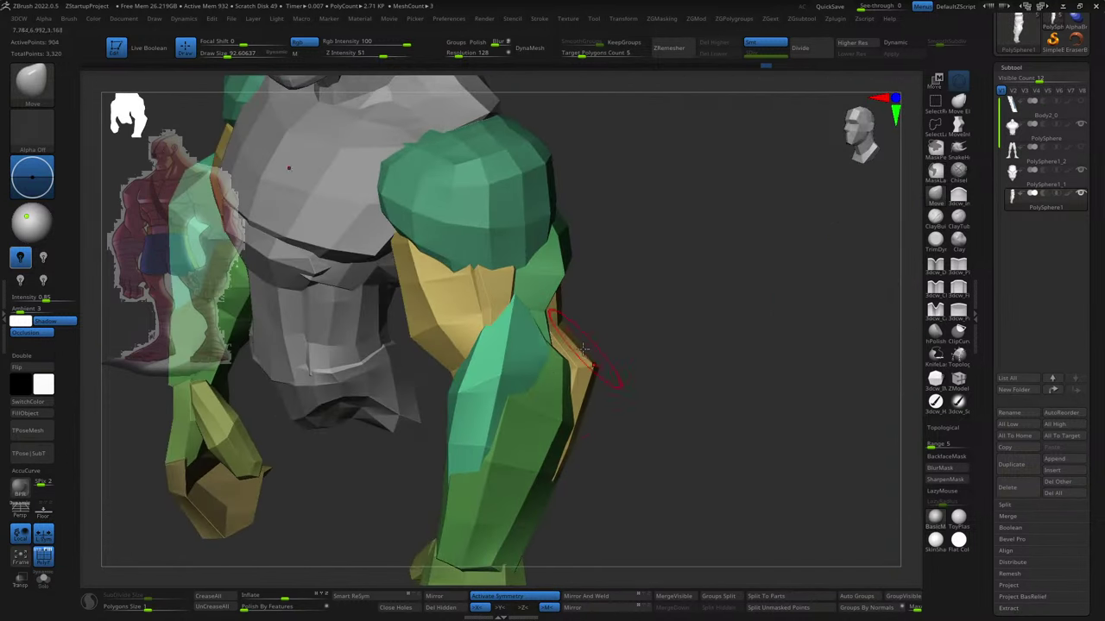
pyautogui.press('ctrl')
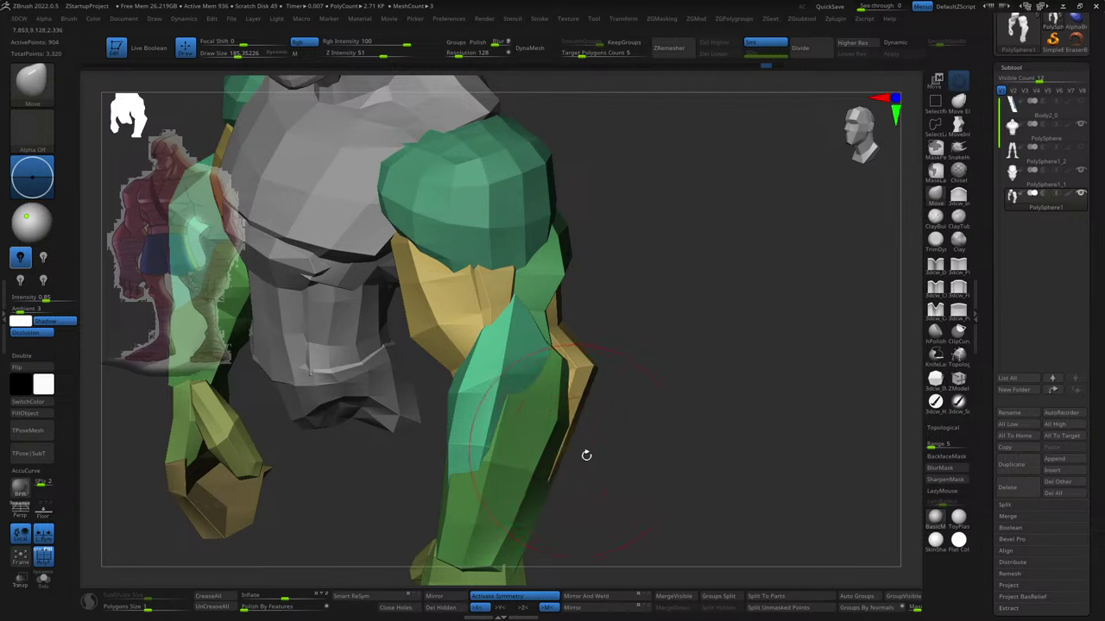
pyautogui.moveTo(586, 455); pyautogui.dragTo(598, 412)
pyautogui.moveTo(481, 474)
pyautogui.mouseDown()
pyautogui.moveTo(578, 463)
pyautogui.moveTo(582, 488)
pyautogui.moveTo(543, 488)
pyautogui.moveTo(561, 500)
pyautogui.moveTo(579, 440)
pyautogui.moveTo(572, 407)
pyautogui.mouseUp()
pyautogui.press('s')
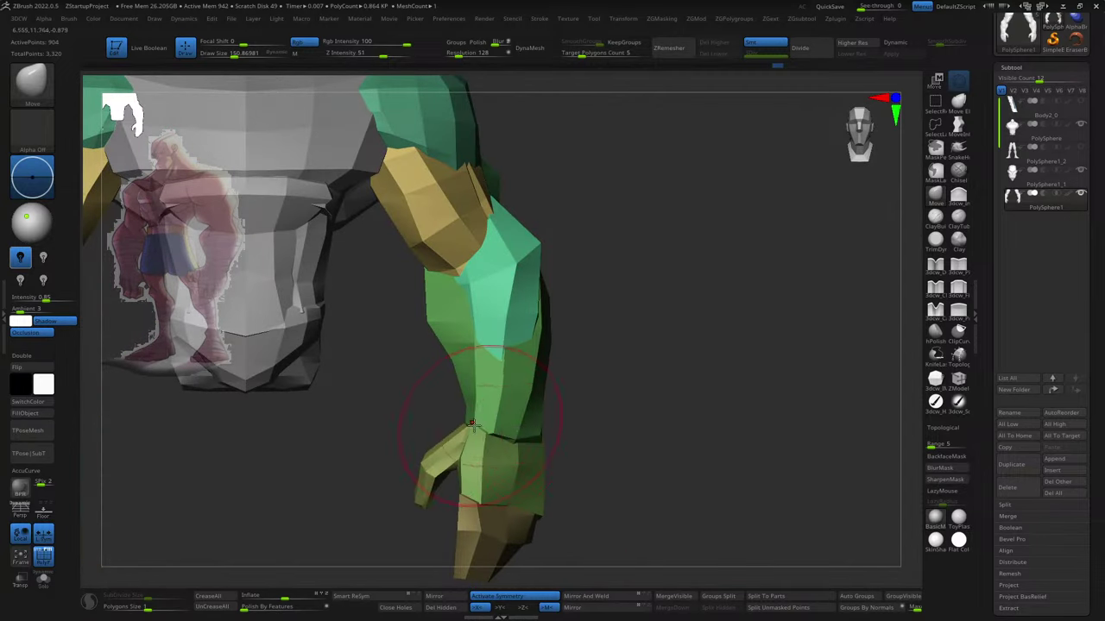
pyautogui.press('s')
pyautogui.moveTo(472, 425); pyautogui.dragTo(466, 429)
pyautogui.moveTo(477, 388)
pyautogui.mouseDown()
pyautogui.moveTo(437, 387)
pyautogui.moveTo(492, 321)
pyautogui.moveTo(441, 311)
pyautogui.mouseUp()
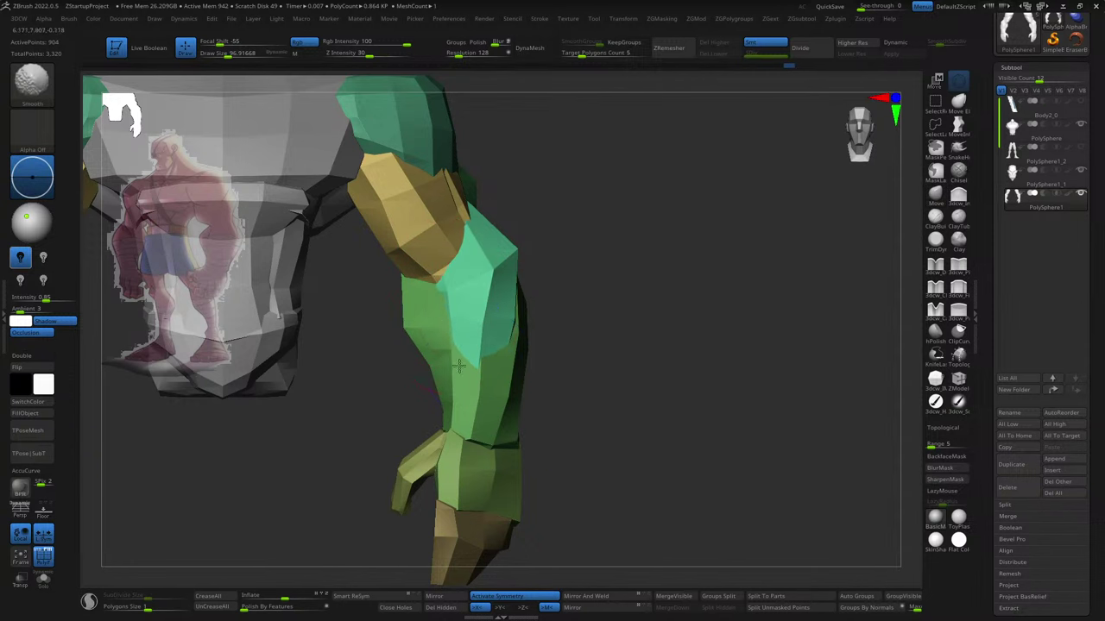
pyautogui.moveTo(536, 371)
pyautogui.mouseDown()
pyautogui.moveTo(562, 344)
pyautogui.moveTo(561, 428)
pyautogui.mouseUp()
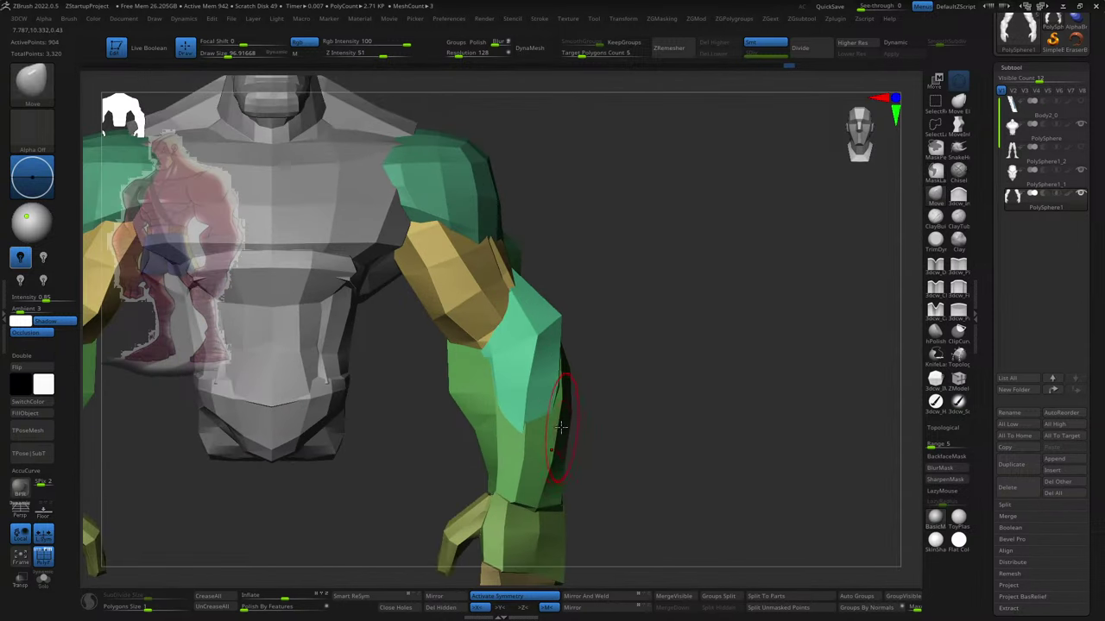
# - Reshape the forearm with the Transpose gizmo, then return to the Move brush
pyautogui.press('w')
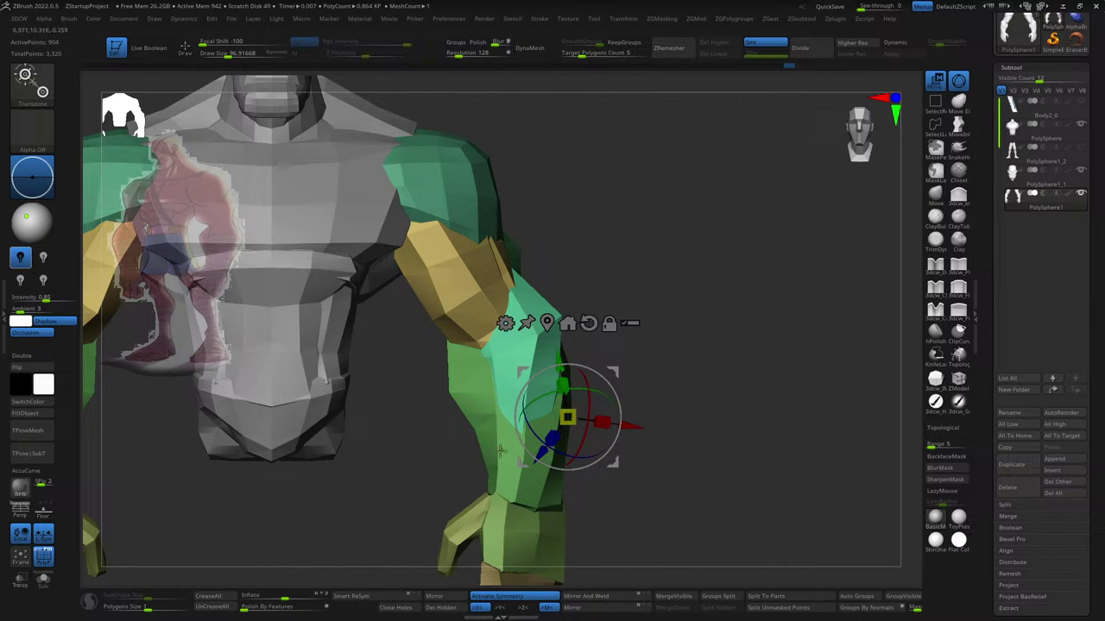
pyautogui.click(449, 391)
pyautogui.moveTo(621, 387); pyautogui.dragTo(574, 366)
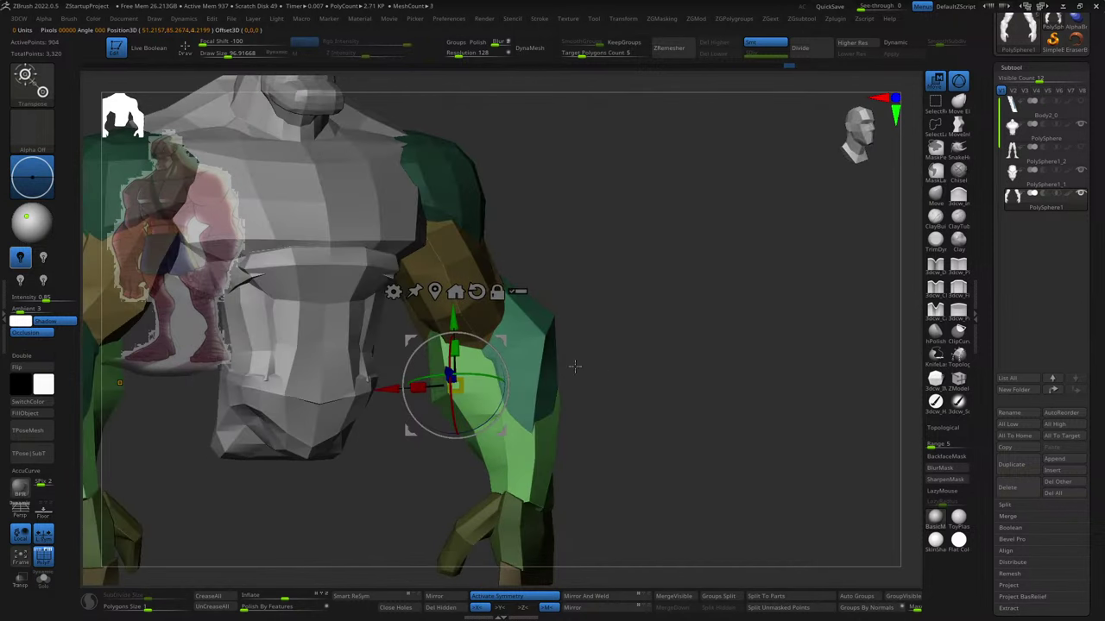
pyautogui.moveTo(456, 386); pyautogui.dragTo(462, 380)
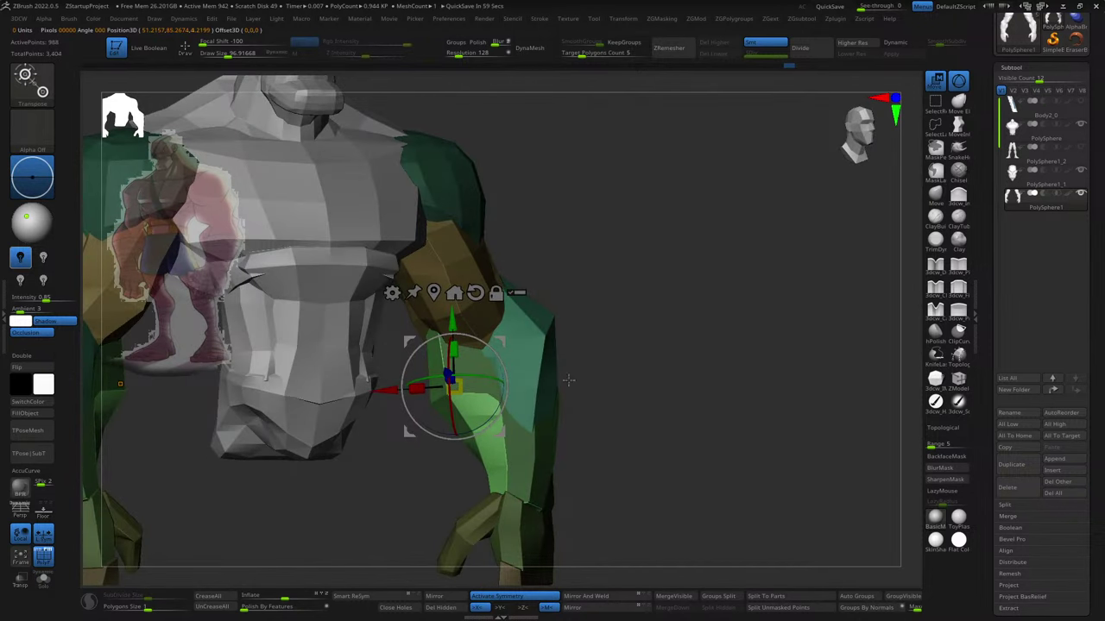
pyautogui.press('q')
pyautogui.press('s')
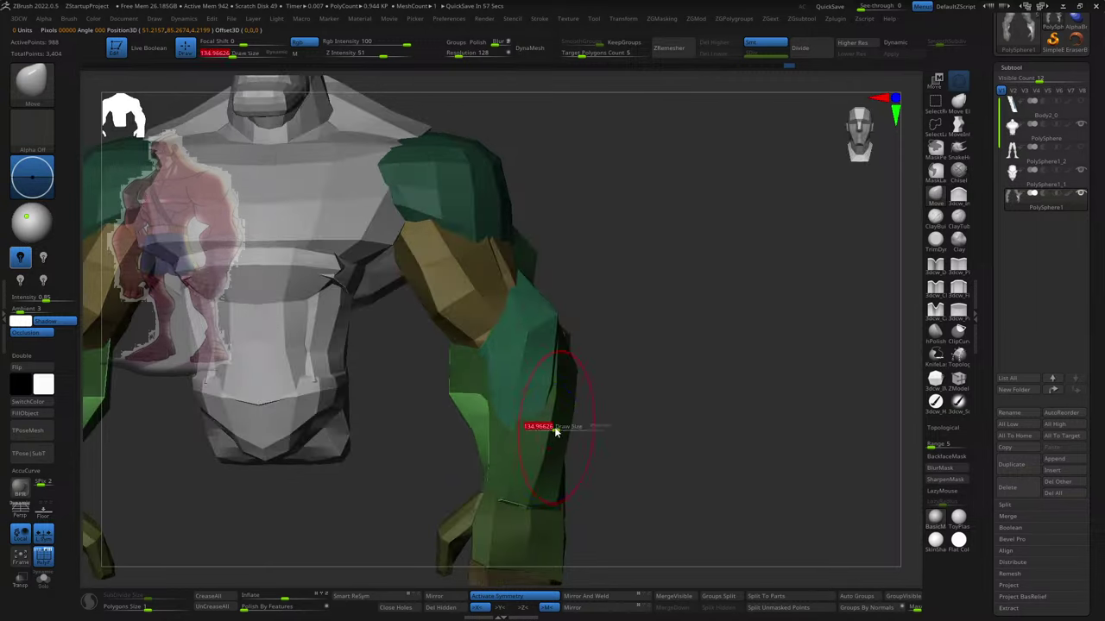
pyautogui.keyDown('shift'); pyautogui.moveTo(571, 346); pyautogui.dragTo(567, 398); pyautogui.keyUp('shift')
pyautogui.moveTo(526, 477); pyautogui.dragTo(527, 365)
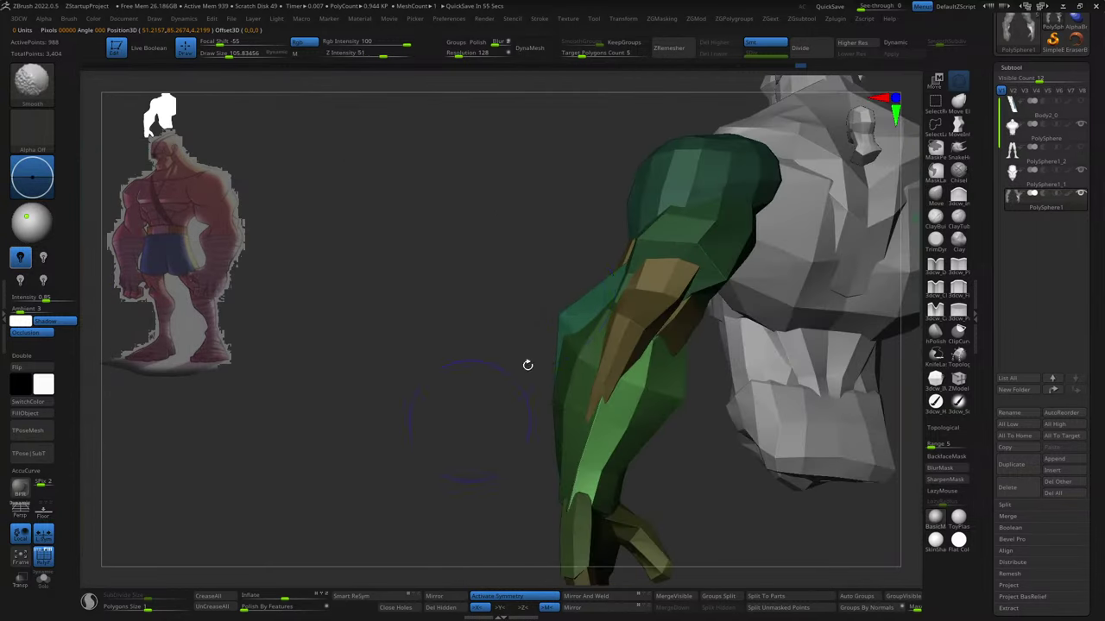
pyautogui.moveTo(501, 487); pyautogui.dragTo(585, 374)
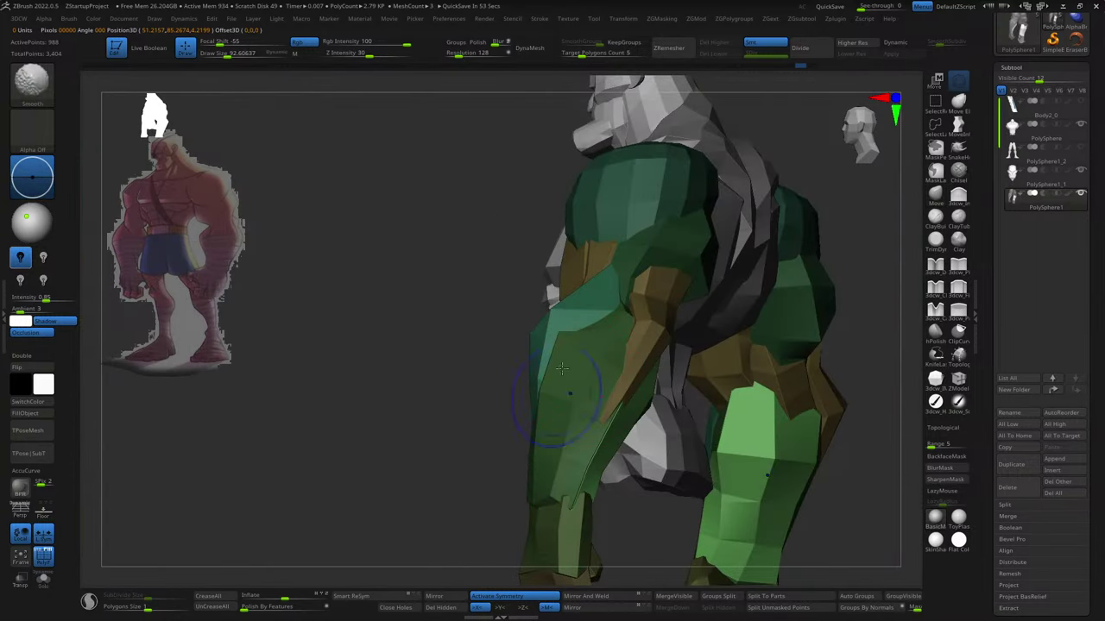
# - Clear the mask from the model, undoing an accidental polygroup merge of the arm
pyautogui.keyDown('ctrl'); pyautogui.click(406, 506); pyautogui.keyUp('ctrl')
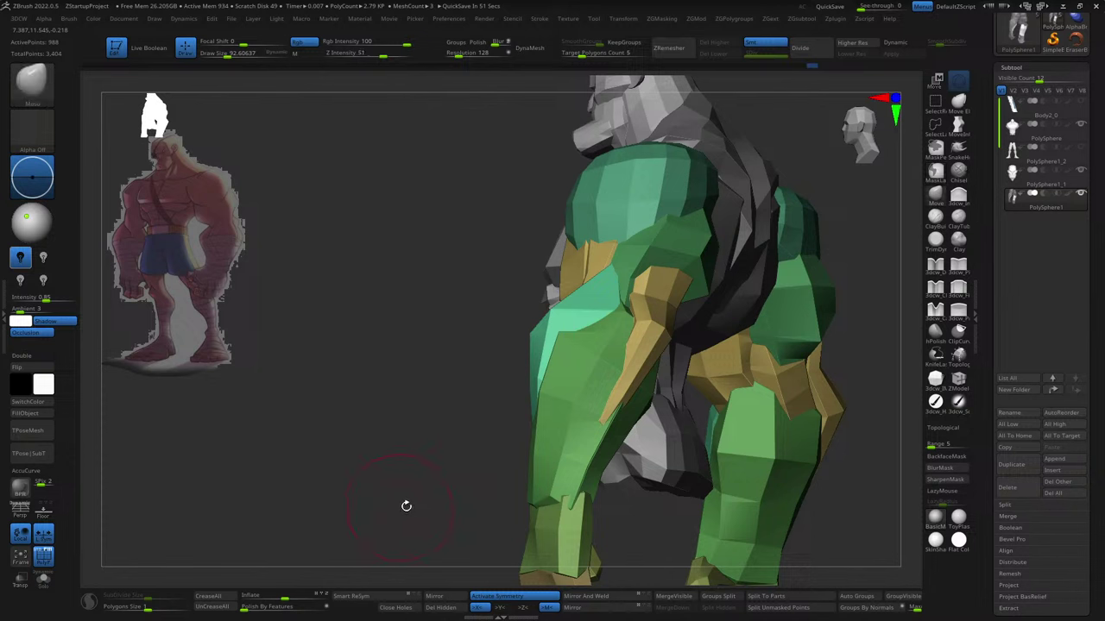
pyautogui.moveTo(429, 509)
pyautogui.mouseDown()
pyautogui.moveTo(429, 523)
pyautogui.moveTo(476, 525)
pyautogui.moveTo(323, 457)
pyautogui.mouseUp()
pyautogui.hotkey('ctrl', 'w')
pyautogui.hotkey('ctrl', 'z')
# - Zoom in from the front to check the mirrored right arm and torso
pyautogui.moveTo(881, 426)
pyautogui.mouseDown()
pyautogui.moveTo(896, 419)
pyautogui.moveTo(814, 434)
pyautogui.moveTo(748, 429)
pyautogui.mouseUp()
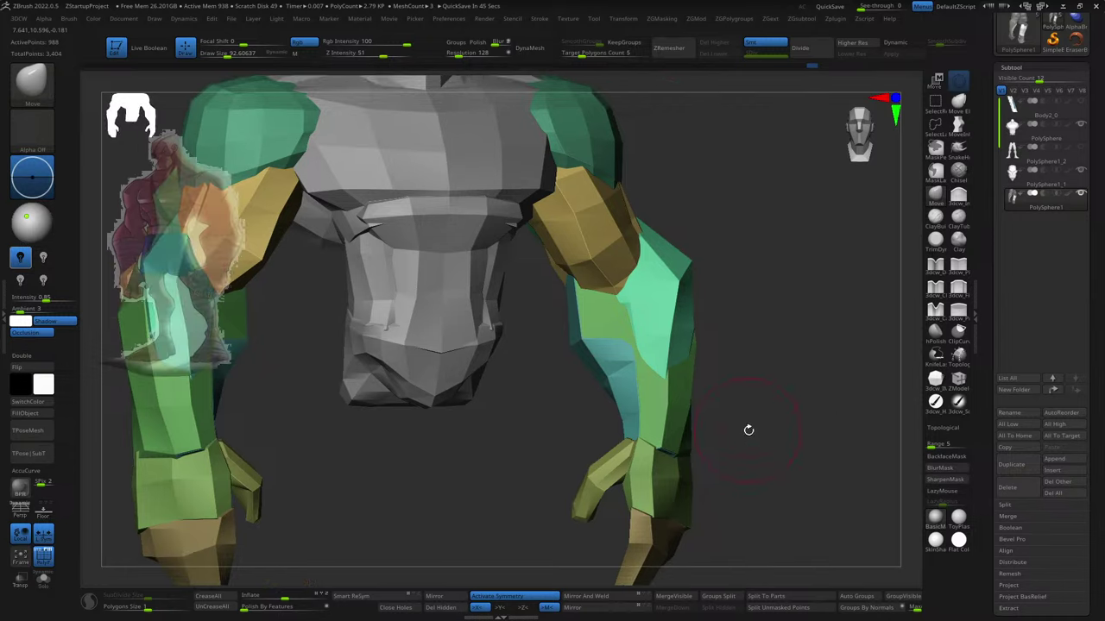
pyautogui.press('w')
pyautogui.moveTo(694, 404); pyautogui.dragTo(716, 476)
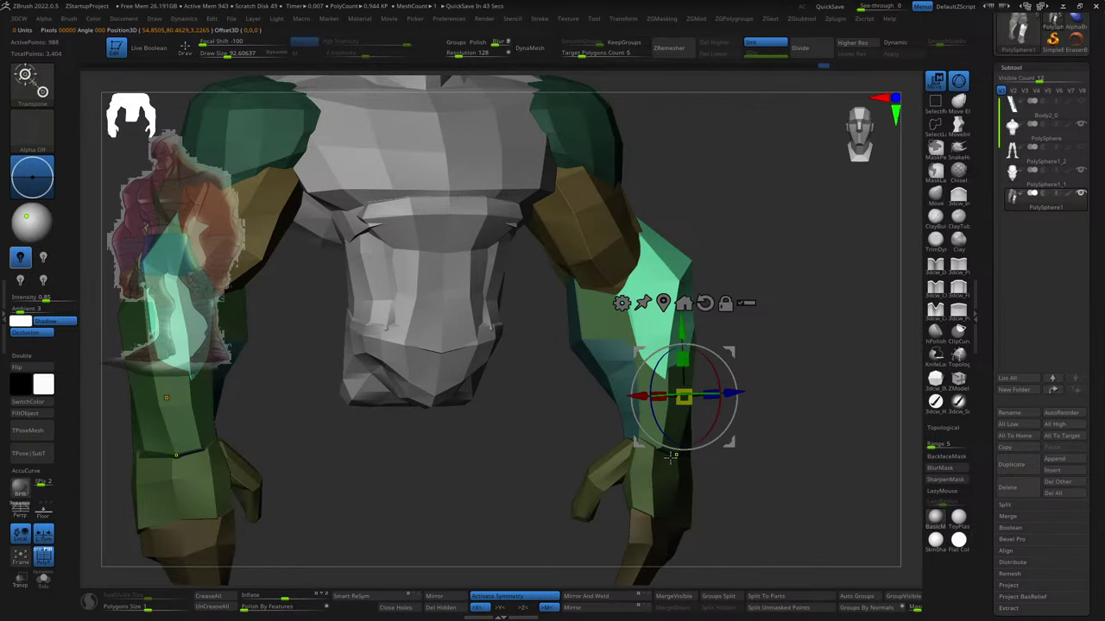
pyautogui.scroll(3, 728, 470)
pyautogui.scroll(3, 728, 470)
pyautogui.press('q')
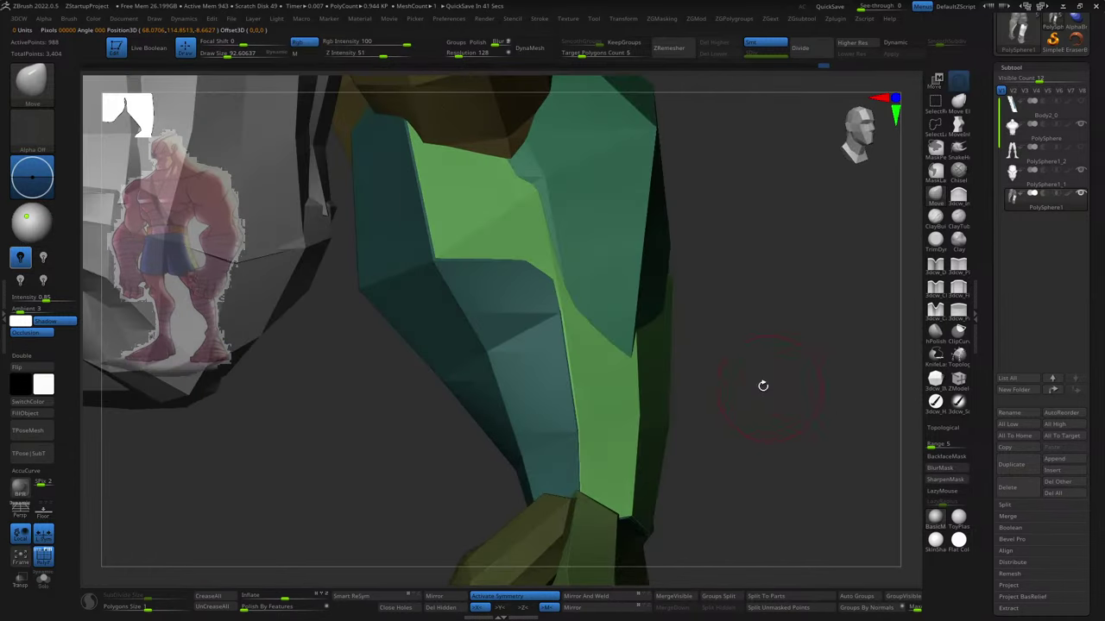
pyautogui.moveTo(520, 250); pyautogui.dragTo(407, 234)
pyautogui.moveTo(702, 339)
pyautogui.mouseDown()
pyautogui.moveTo(656, 426)
pyautogui.moveTo(606, 420)
pyautogui.moveTo(472, 300)
pyautogui.moveTo(508, 334)
pyautogui.moveTo(597, 371)
pyautogui.moveTo(648, 350)
pyautogui.moveTo(592, 423)
pyautogui.moveTo(599, 382)
pyautogui.moveTo(766, 358)
pyautogui.mouseUp()
# - Isolate the arms by hiding the torso and zoom in on the right arm
pyautogui.press('f')
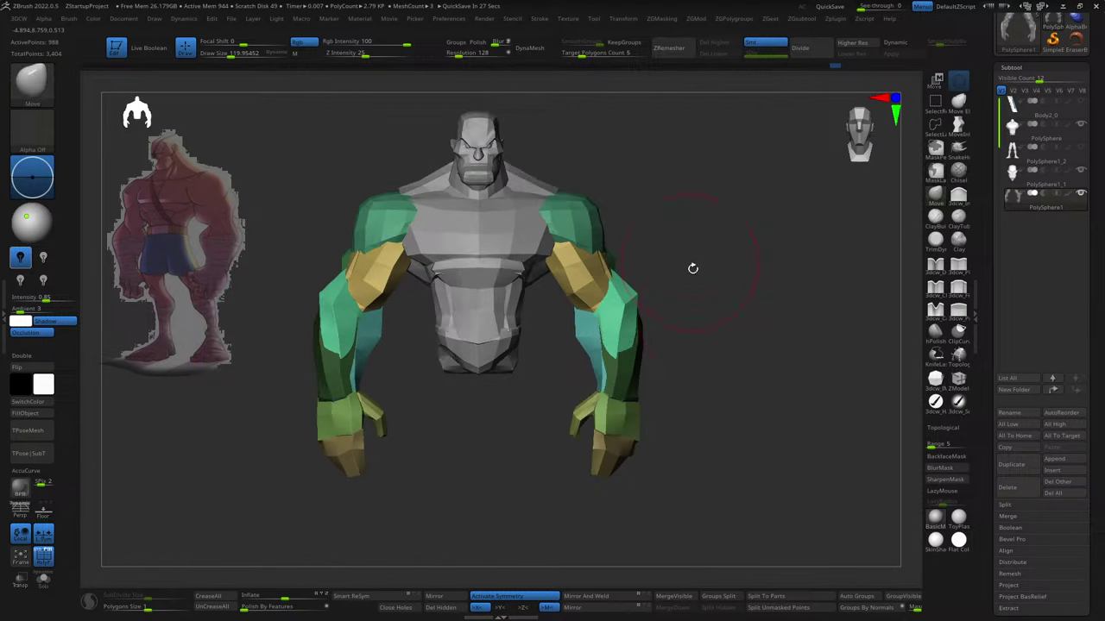
pyautogui.moveTo(693, 267); pyautogui.dragTo(685, 329)
pyautogui.hotkey('ctrl', 'shift', 's')
pyautogui.press('f')
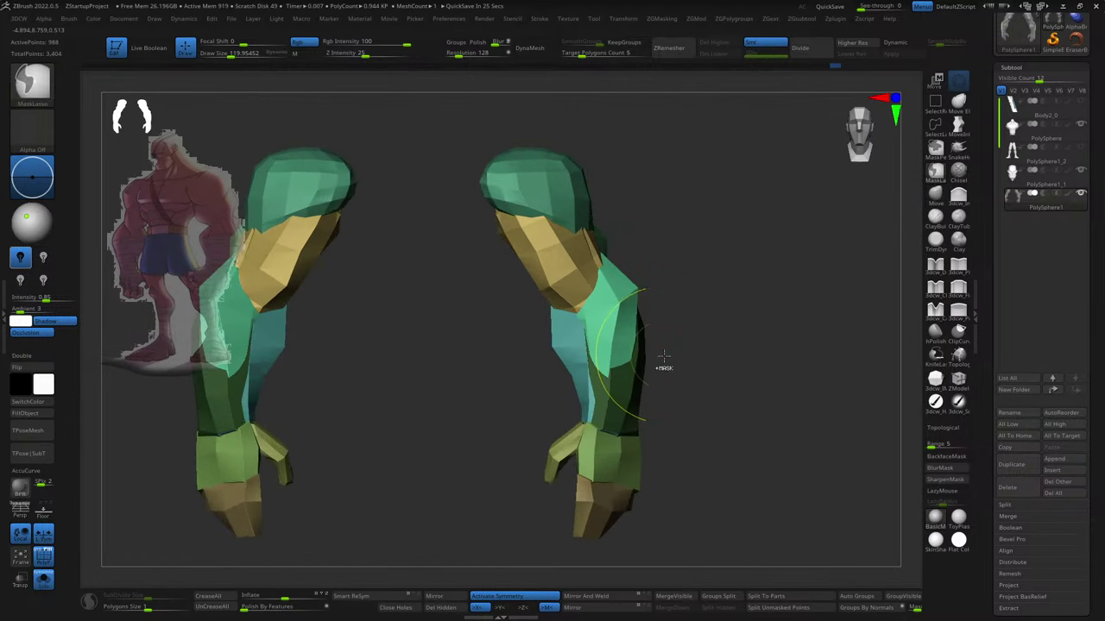
pyautogui.moveTo(688, 296)
pyautogui.mouseDown()
pyautogui.moveTo(727, 320)
pyautogui.moveTo(716, 323)
pyautogui.moveTo(732, 203)
pyautogui.mouseUp()
pyautogui.moveTo(727, 130)
pyautogui.keyDown('ctrl'); pyautogui.keyDown('shift'); pyautogui.mouseDown()
pyautogui.moveTo(564, 407)
pyautogui.moveTo(460, 524)
pyautogui.mouseUp(); pyautogui.keyUp('shift'); pyautogui.keyUp('ctrl')
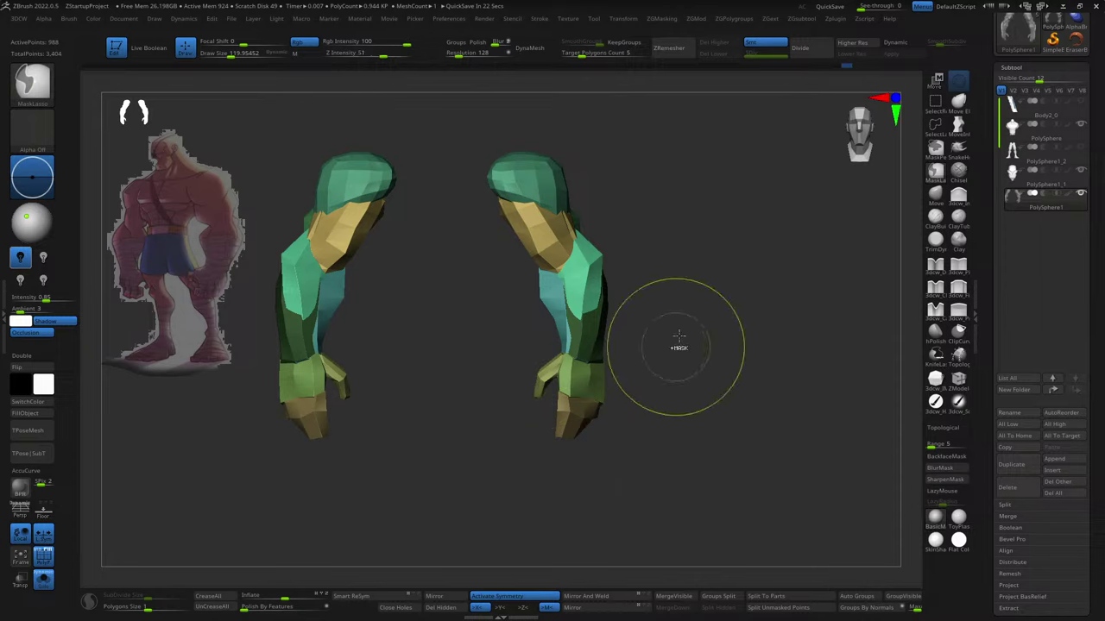
pyautogui.keyDown('ctrl'); pyautogui.moveTo(678, 345); pyautogui.dragTo(785, 427, button='right'); pyautogui.keyUp('ctrl')
pyautogui.moveTo(784, 426); pyautogui.dragTo(660, 439)
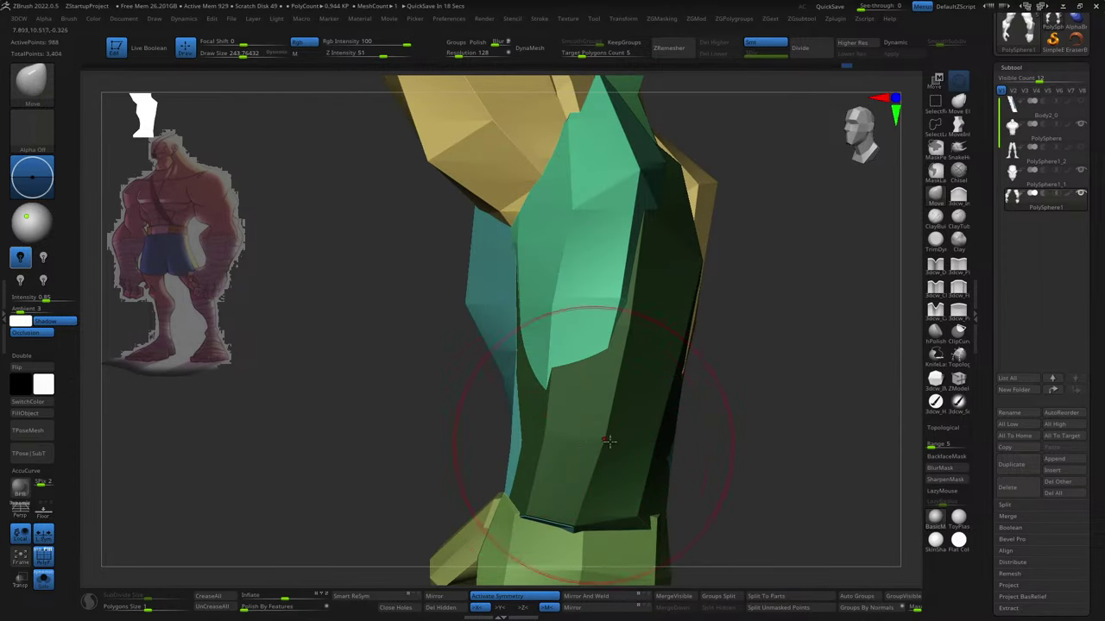
# - Reshape the right forearm's outline with the Move brush, checking it from several angles
pyautogui.press('w')
pyautogui.press('q')
pyautogui.moveTo(766, 409); pyautogui.dragTo(765, 431)
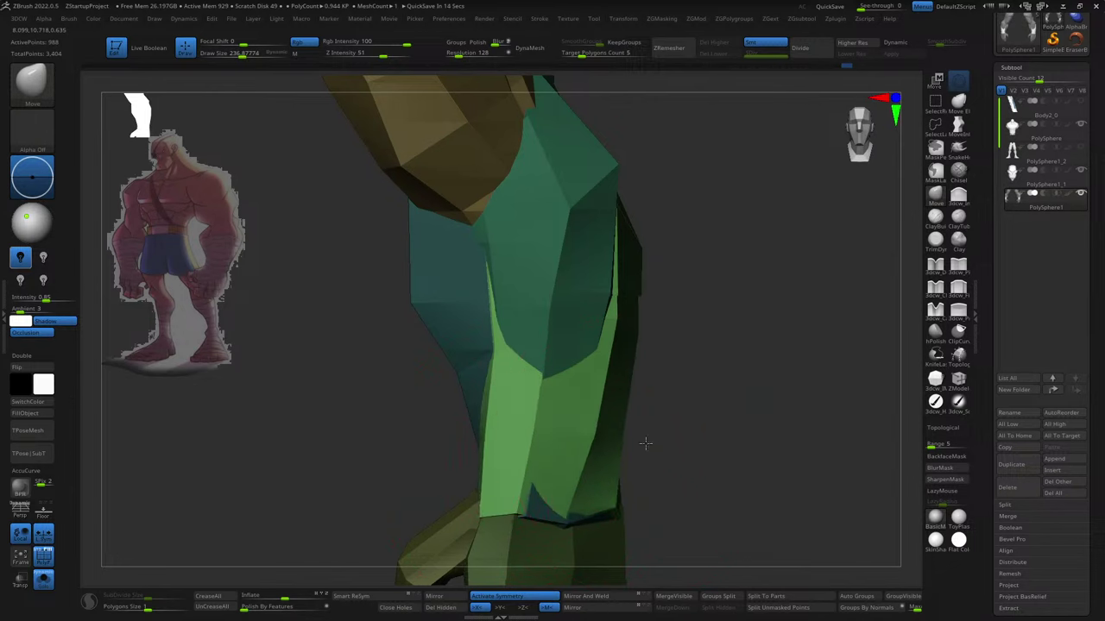
pyautogui.moveTo(569, 460)
pyautogui.mouseDown()
pyautogui.moveTo(610, 475)
pyautogui.moveTo(509, 515)
pyautogui.moveTo(518, 481)
pyautogui.moveTo(690, 527)
pyautogui.moveTo(691, 493)
pyautogui.mouseUp()
pyautogui.press('s')
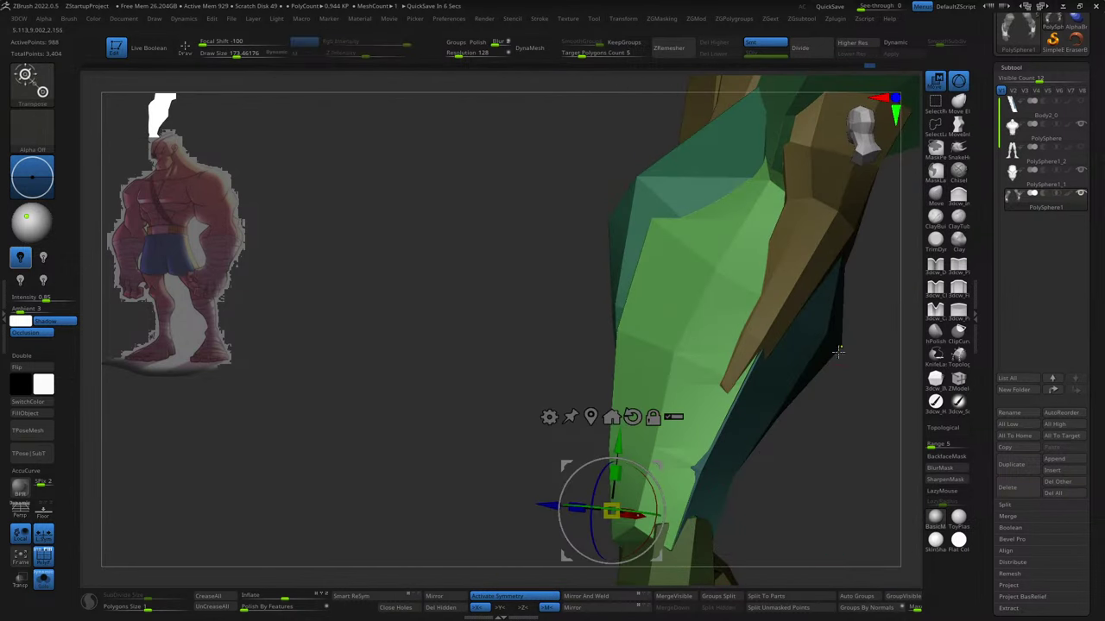
pyautogui.moveTo(762, 452); pyautogui.dragTo(818, 443)
pyautogui.keyDown('shift'); pyautogui.moveTo(681, 442); pyautogui.dragTo(610, 473); pyautogui.keyUp('shift')
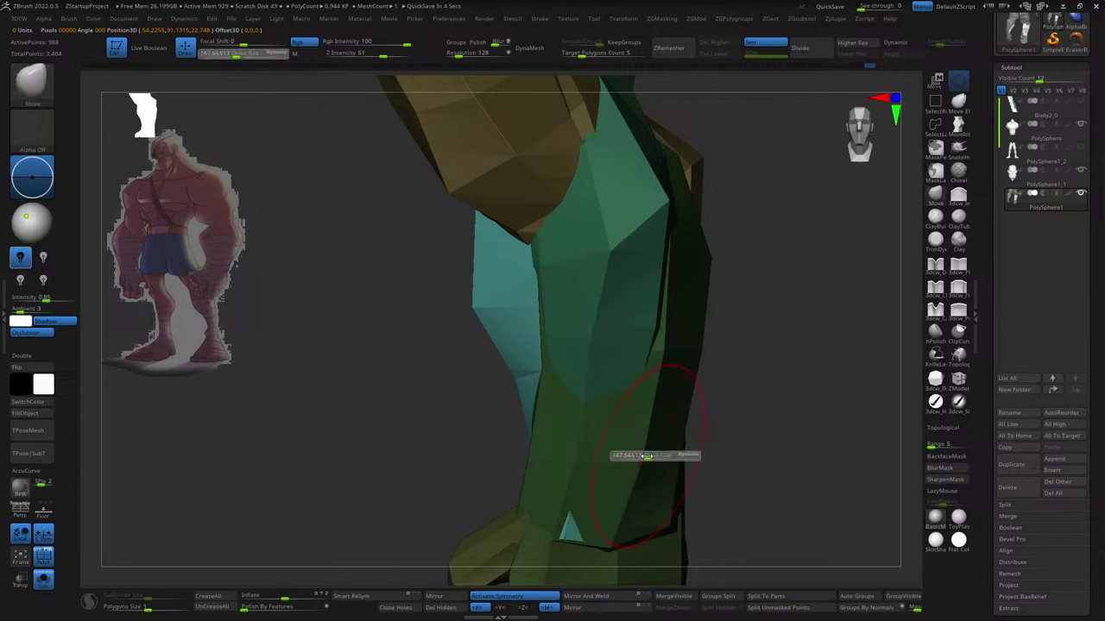
pyautogui.keyDown('shift'); pyautogui.moveTo(743, 459); pyautogui.dragTo(473, 450); pyautogui.keyUp('shift')
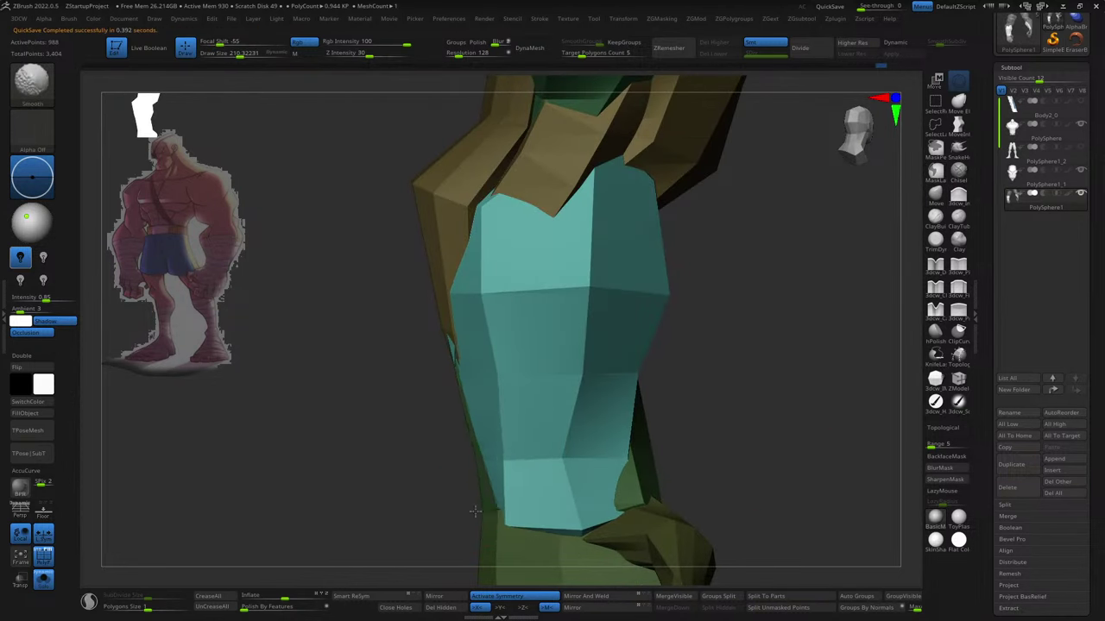
pyautogui.moveTo(469, 513); pyautogui.dragTo(574, 422)
pyautogui.moveTo(461, 395); pyautogui.dragTo(481, 492)
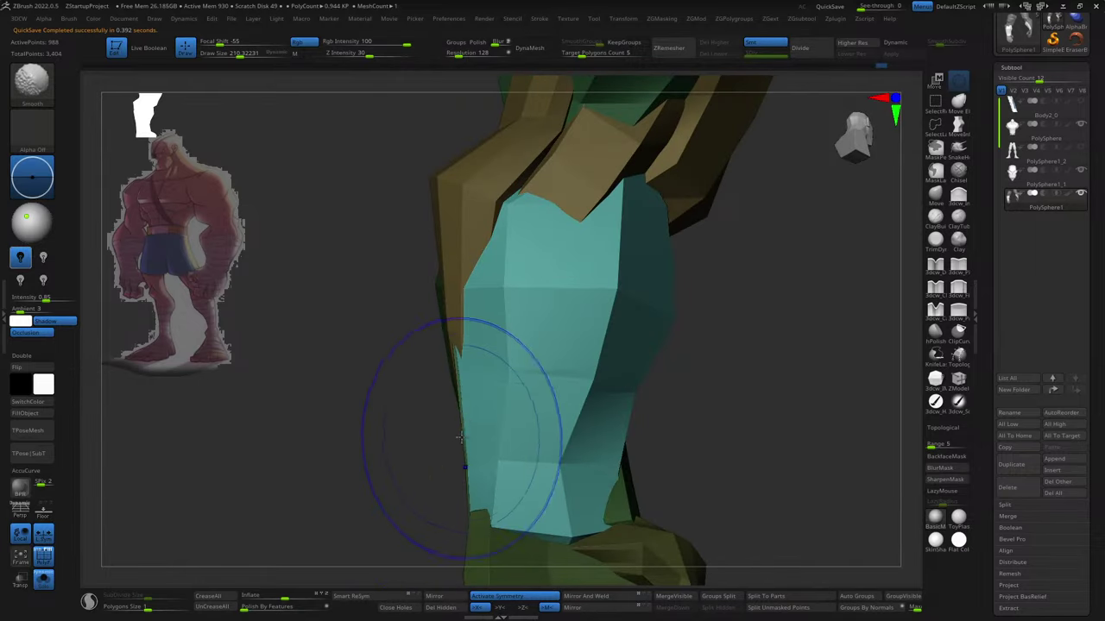
pyautogui.moveTo(616, 432)
pyautogui.mouseDown()
pyautogui.moveTo(703, 452)
pyautogui.moveTo(473, 382)
pyautogui.mouseUp()
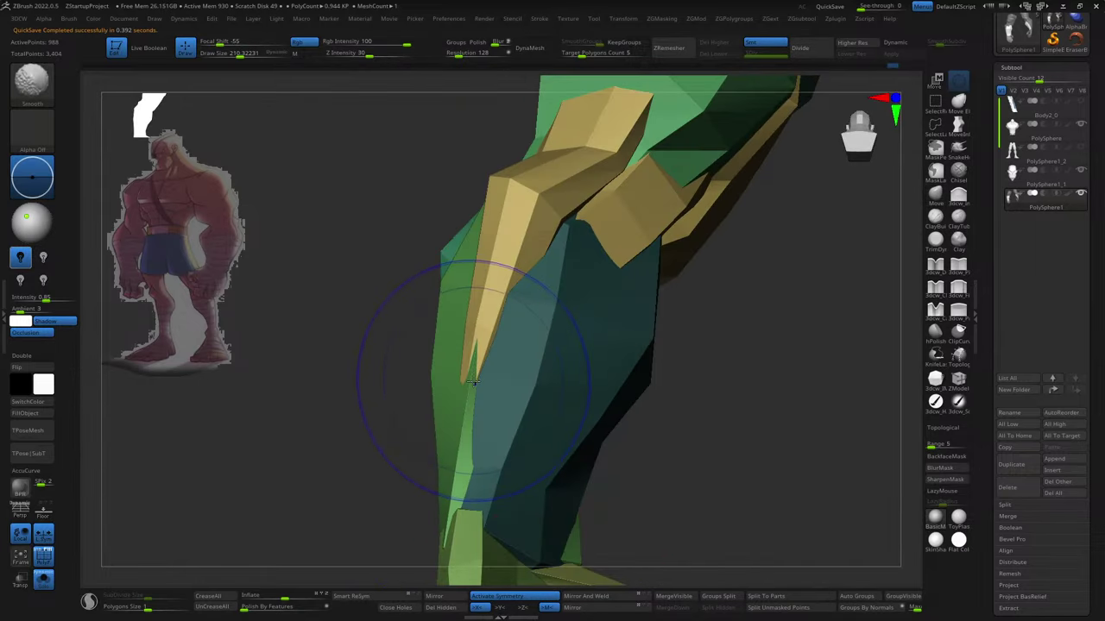
pyautogui.moveTo(692, 462); pyautogui.dragTo(537, 392)
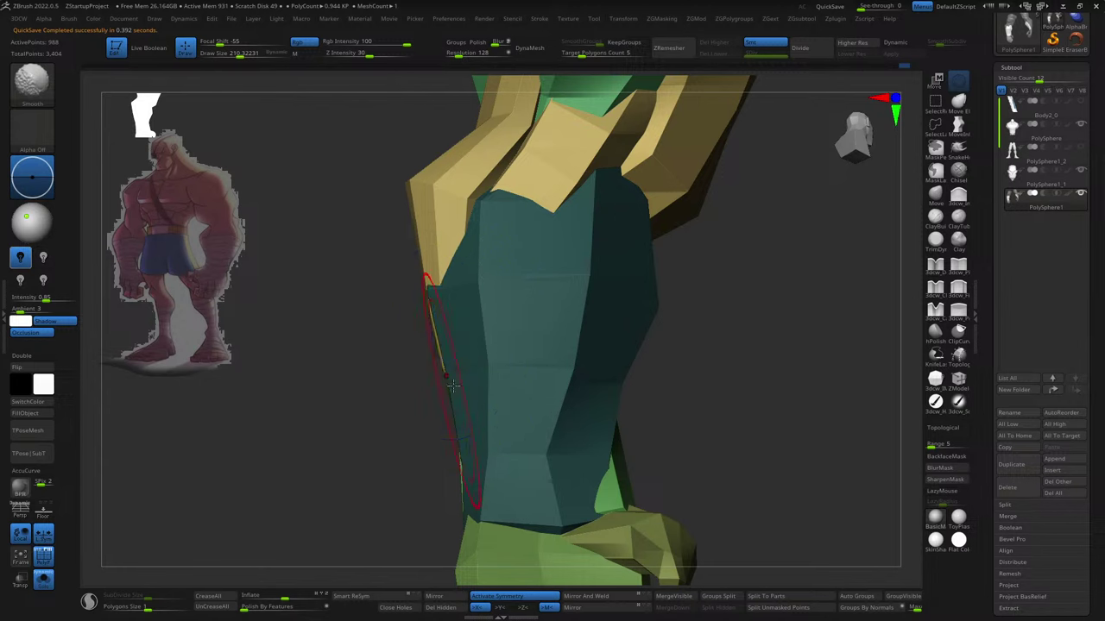
# - Place the transform gizmo on the forearm and inspect the arm and shoulder from several angles
pyautogui.press('w')
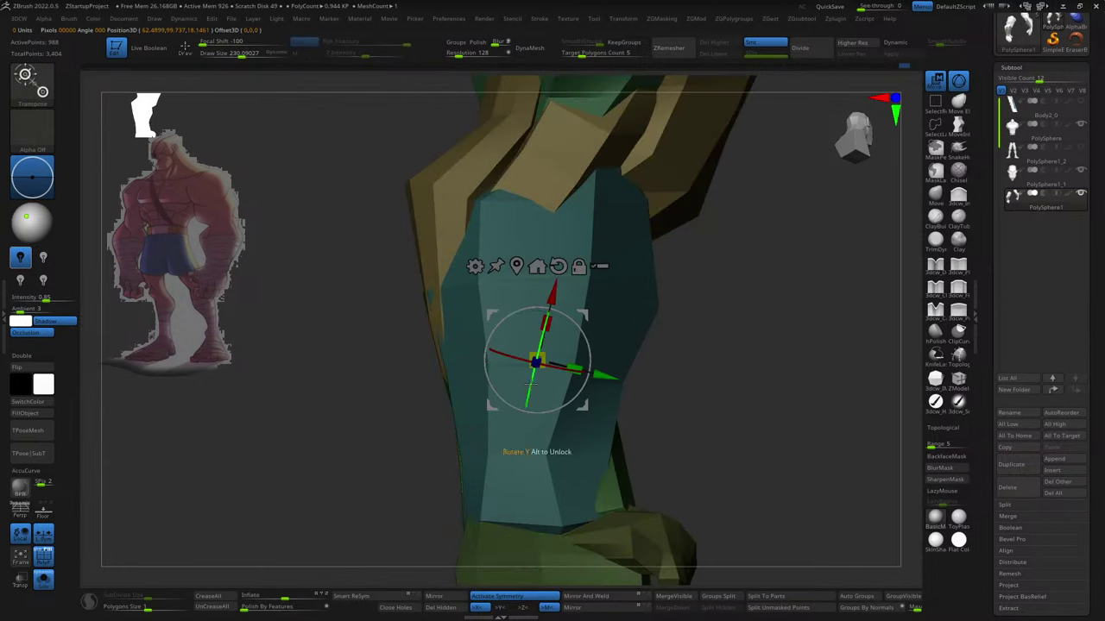
pyautogui.press('q')
pyautogui.press('w')
pyautogui.click(653, 276)
pyautogui.press('q')
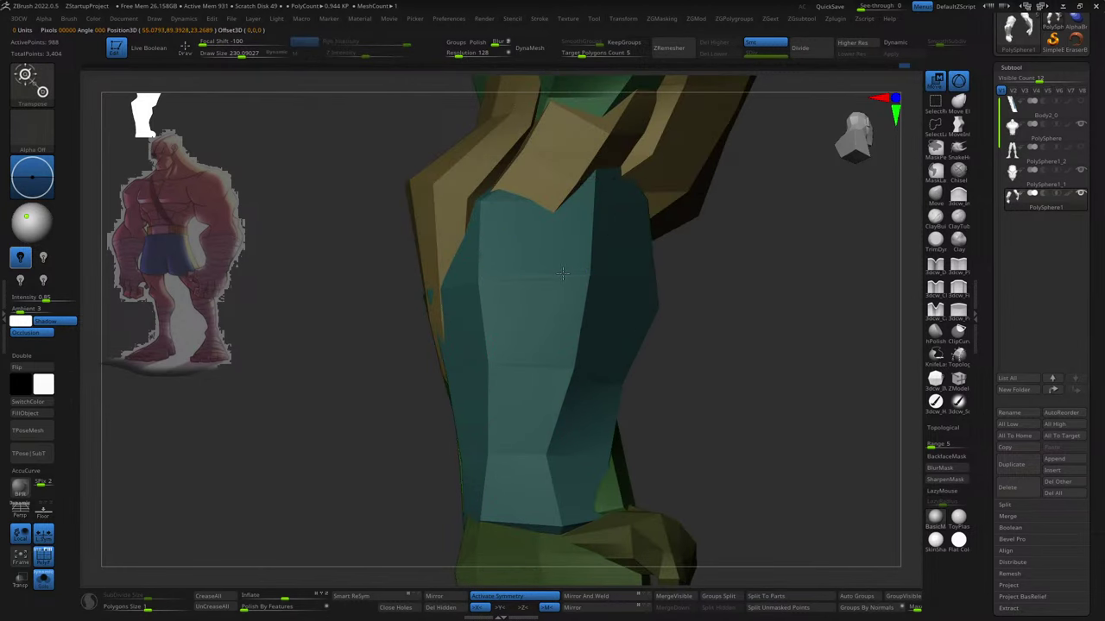
pyautogui.moveTo(733, 361); pyautogui.dragTo(764, 447)
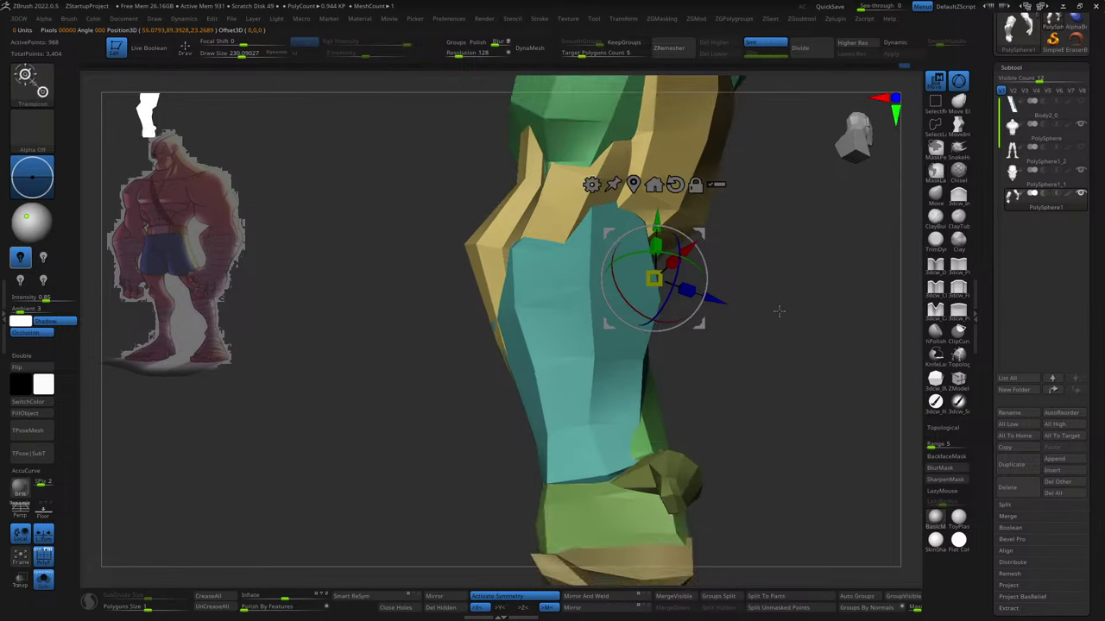
pyautogui.press('q')
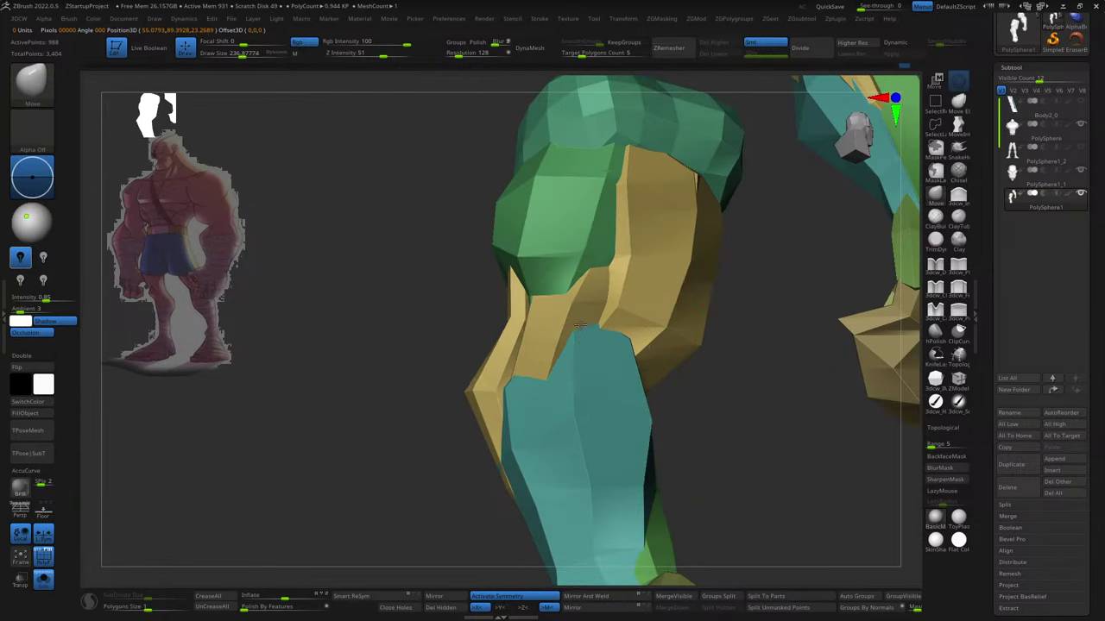
pyautogui.moveTo(579, 456)
pyautogui.mouseDown()
pyautogui.moveTo(562, 366)
pyautogui.moveTo(572, 377)
pyautogui.mouseUp()
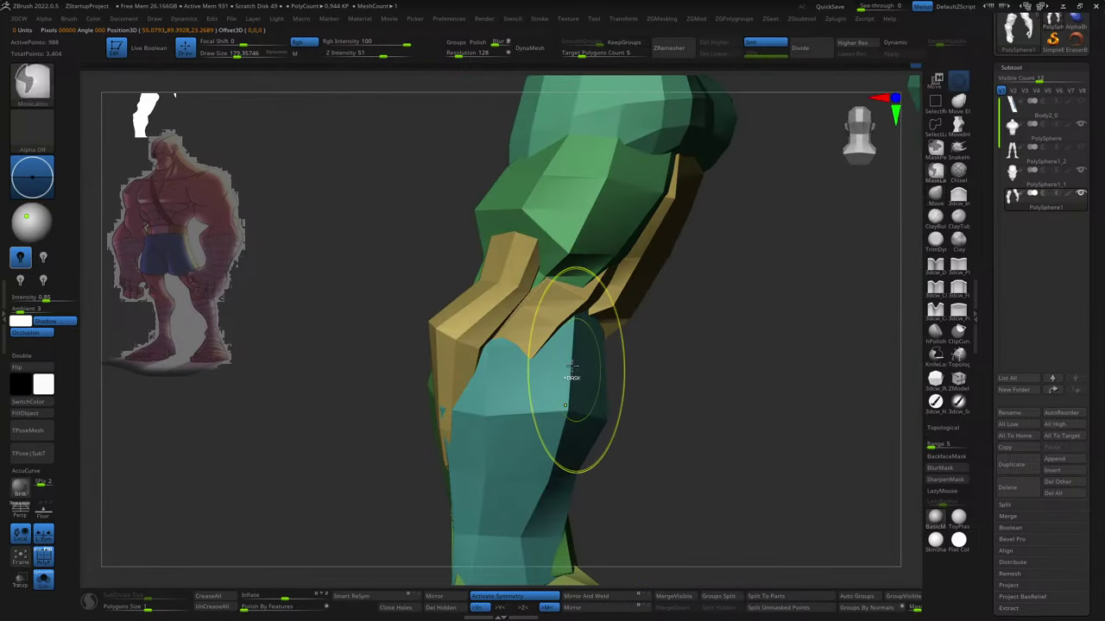
pyautogui.moveTo(563, 329); pyautogui.dragTo(557, 313)
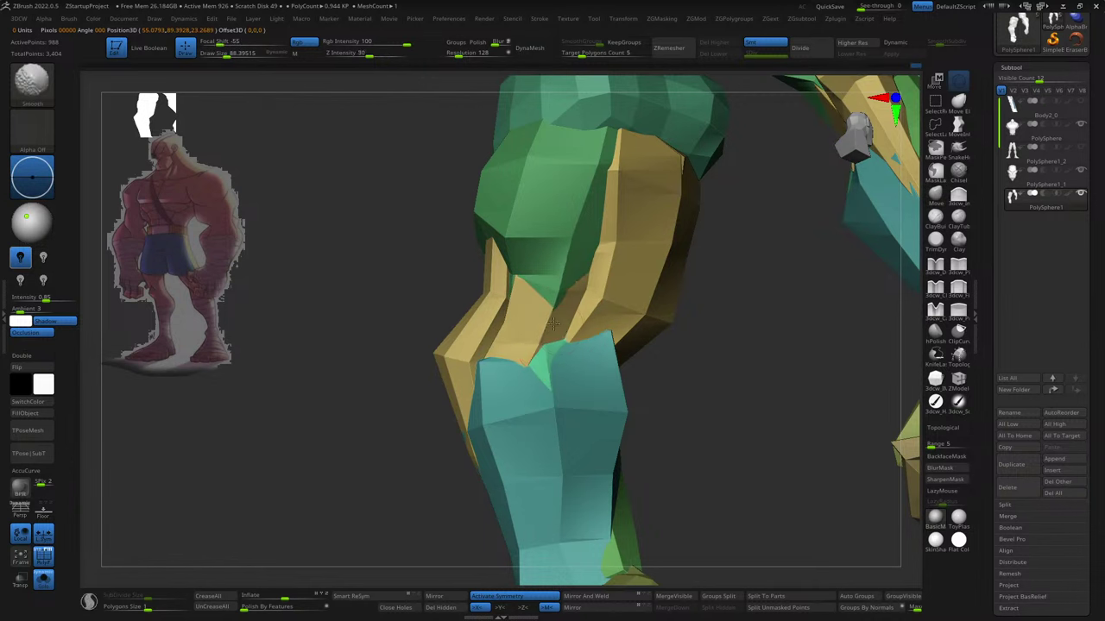
pyautogui.moveTo(553, 324); pyautogui.dragTo(557, 330)
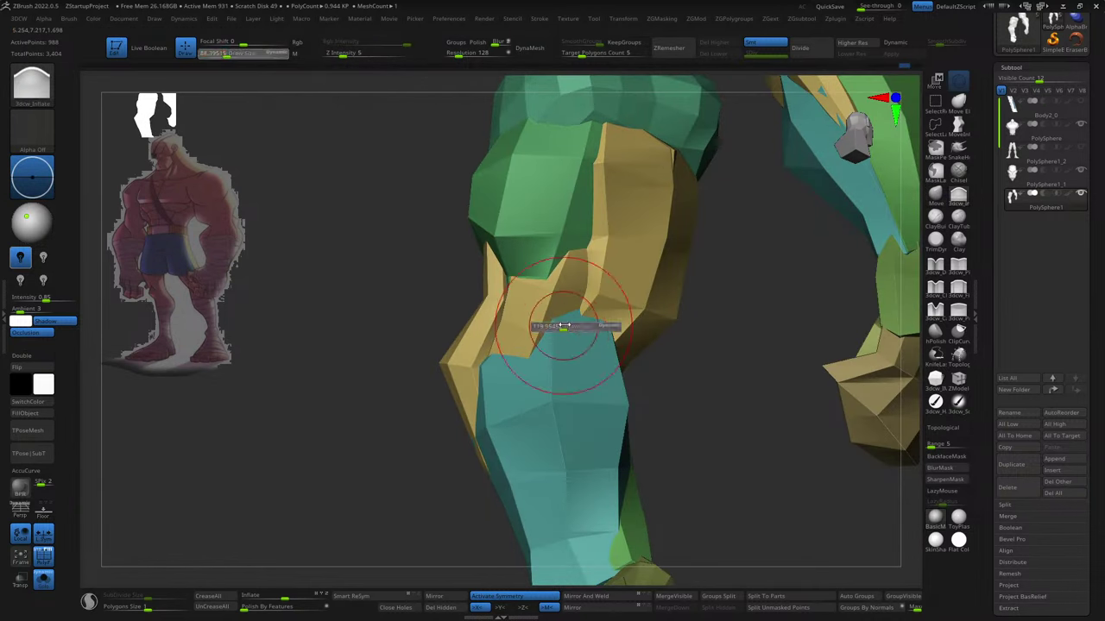
pyautogui.moveTo(618, 245)
pyautogui.mouseDown()
pyautogui.moveTo(678, 244)
pyautogui.moveTo(773, 273)
pyautogui.moveTo(791, 266)
pyautogui.moveTo(523, 247)
pyautogui.moveTo(686, 308)
pyautogui.moveTo(694, 376)
pyautogui.moveTo(682, 405)
pyautogui.moveTo(691, 271)
pyautogui.moveTo(716, 370)
pyautogui.moveTo(585, 341)
pyautogui.mouseUp()
# - Switch to the Move brush (BMV), resize it and refine both arms while orbiting around them
pyautogui.press('s')
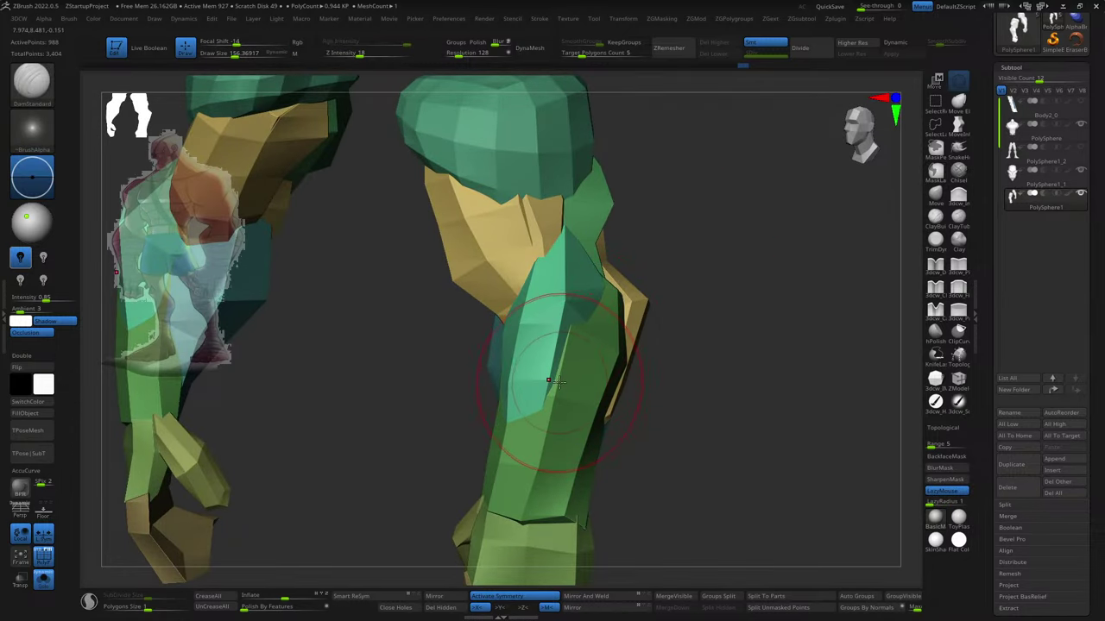
pyautogui.moveTo(552, 381); pyautogui.dragTo(565, 393)
pyautogui.press('b')
pyautogui.press('m')
pyautogui.press('v')
pyautogui.press('s')
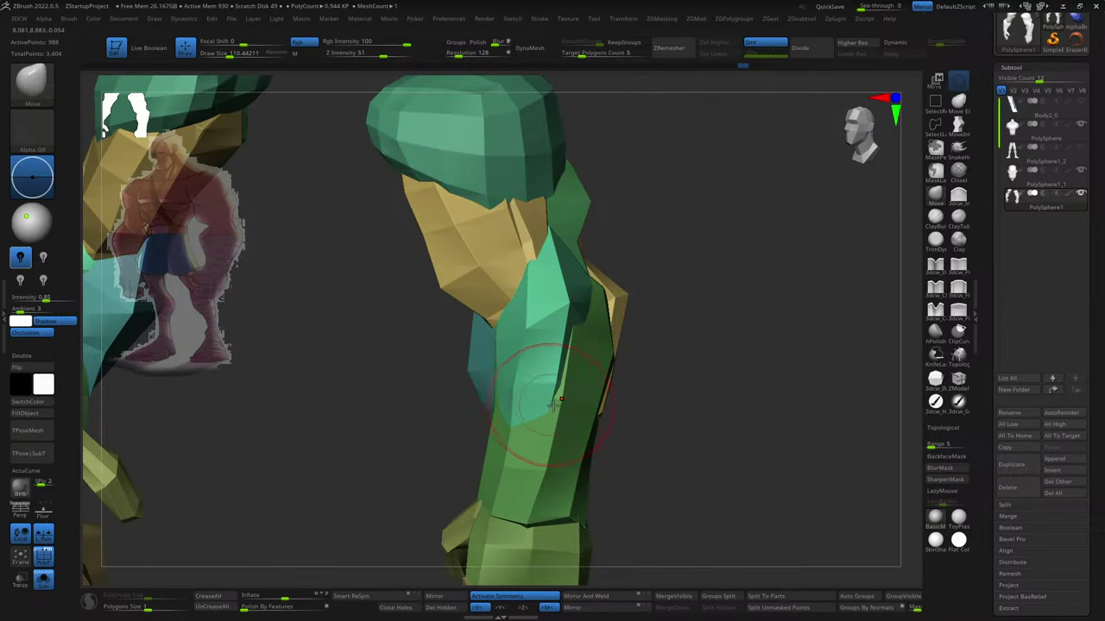
pyautogui.moveTo(610, 414)
pyautogui.mouseDown()
pyautogui.moveTo(576, 436)
pyautogui.moveTo(529, 429)
pyautogui.moveTo(591, 416)
pyautogui.moveTo(528, 445)
pyautogui.mouseUp()
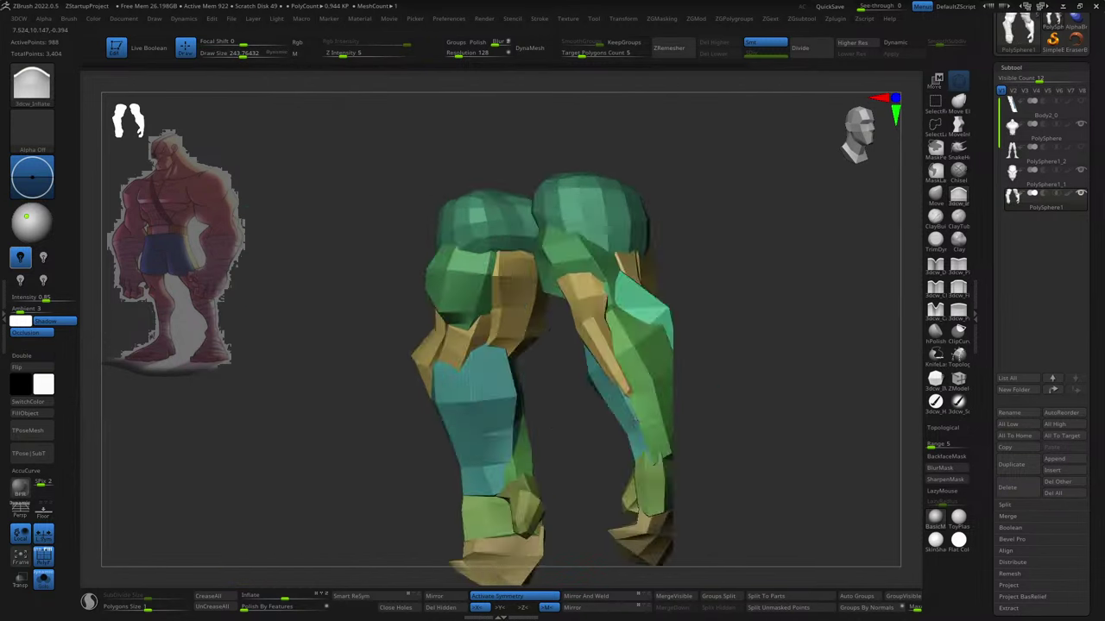
pyautogui.moveTo(519, 466); pyautogui.dragTo(530, 444)
pyautogui.moveTo(544, 371); pyautogui.dragTo(518, 442)
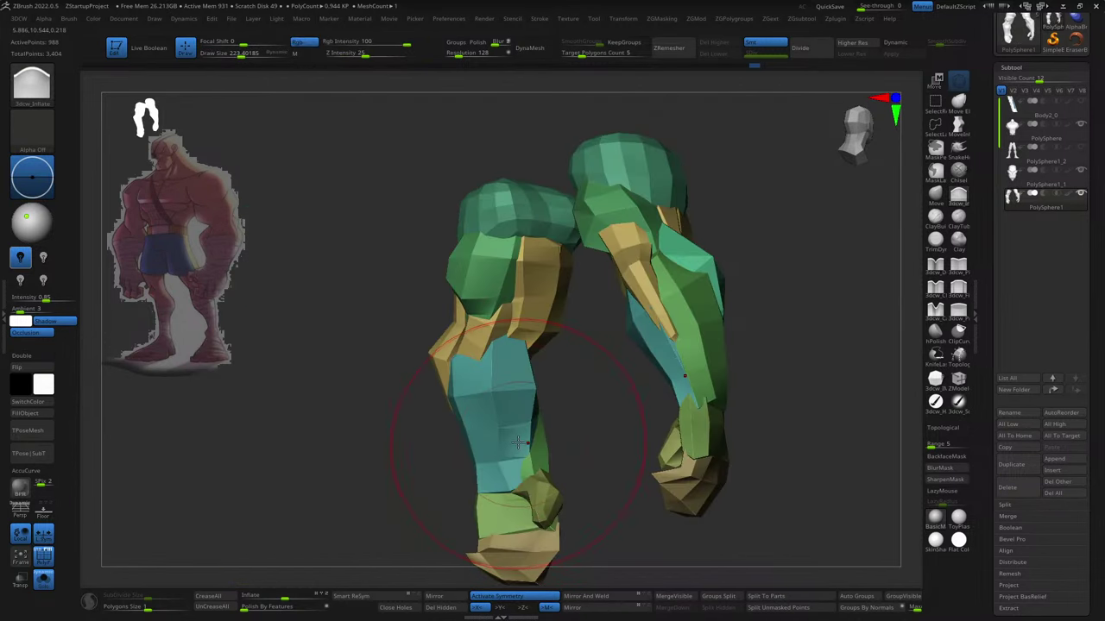
pyautogui.press('s')
pyautogui.moveTo(508, 394); pyautogui.dragTo(535, 393)
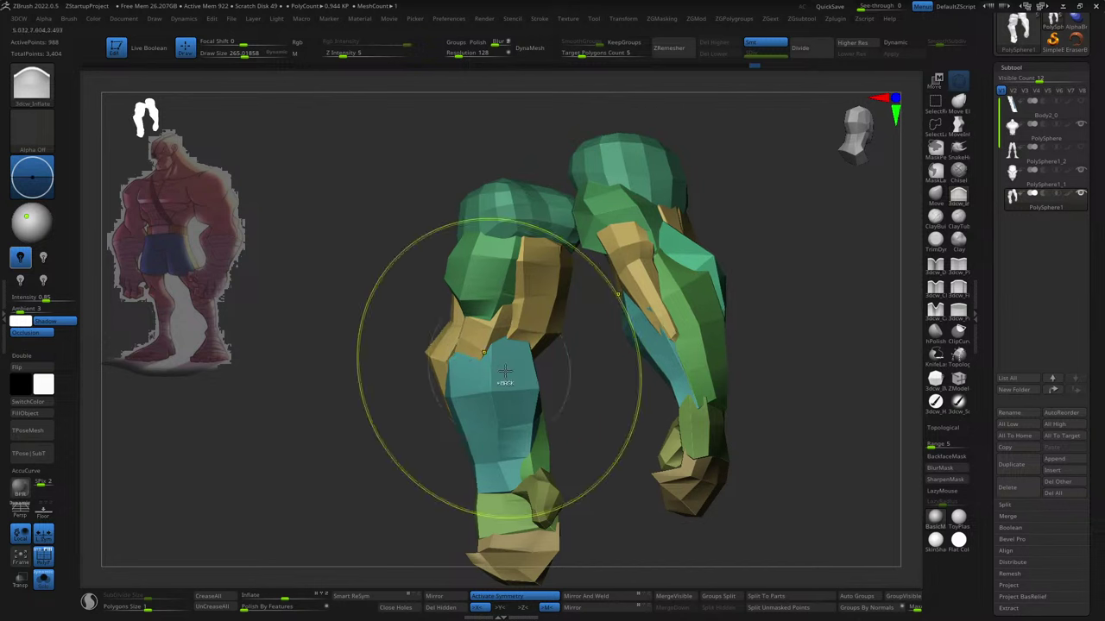
pyautogui.moveTo(403, 369)
pyautogui.mouseDown()
pyautogui.moveTo(428, 455)
pyautogui.moveTo(672, 411)
pyautogui.moveTo(646, 387)
pyautogui.moveTo(618, 414)
pyautogui.moveTo(683, 434)
pyautogui.moveTo(662, 442)
pyautogui.mouseUp()
pyautogui.press('s')
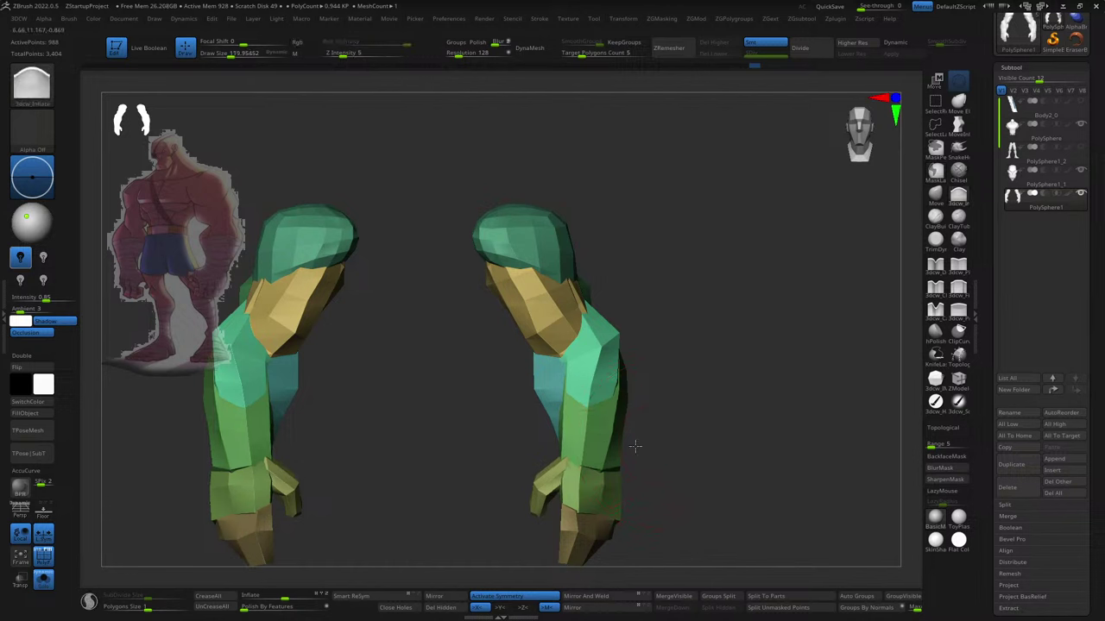
# - Turn the view around both arms, now attached to the visible grey torso and head
pyautogui.press('s')
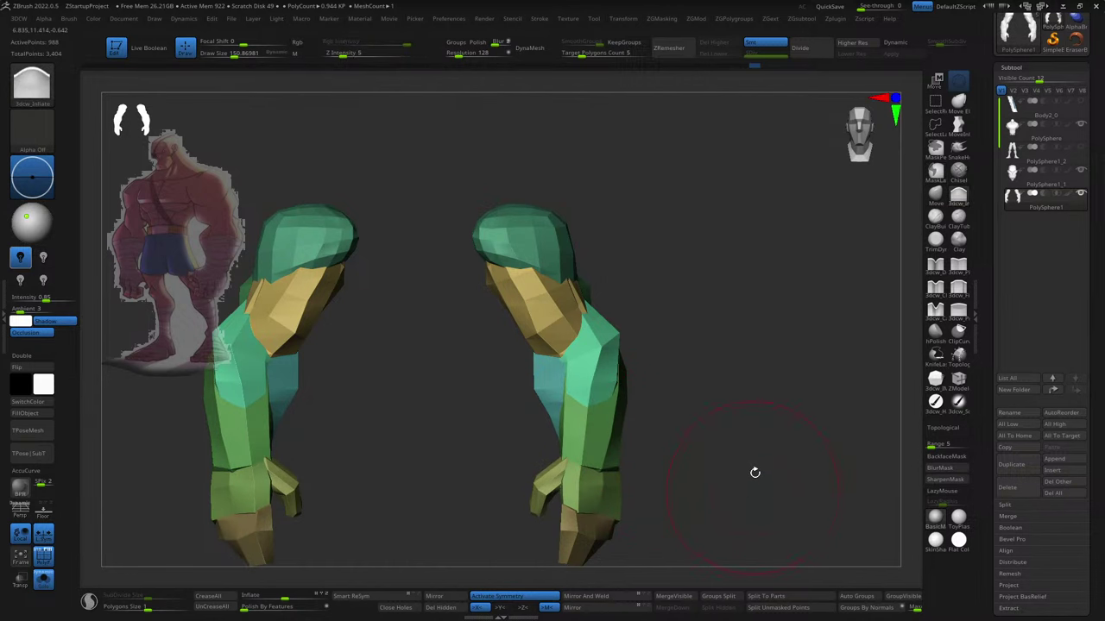
pyautogui.moveTo(755, 471)
pyautogui.mouseDown()
pyautogui.moveTo(725, 447)
pyautogui.moveTo(594, 436)
pyautogui.moveTo(809, 379)
pyautogui.moveTo(833, 416)
pyautogui.moveTo(754, 414)
pyautogui.moveTo(722, 323)
pyautogui.moveTo(735, 440)
pyautogui.moveTo(775, 350)
pyautogui.moveTo(725, 328)
pyautogui.moveTo(616, 326)
pyautogui.mouseUp()
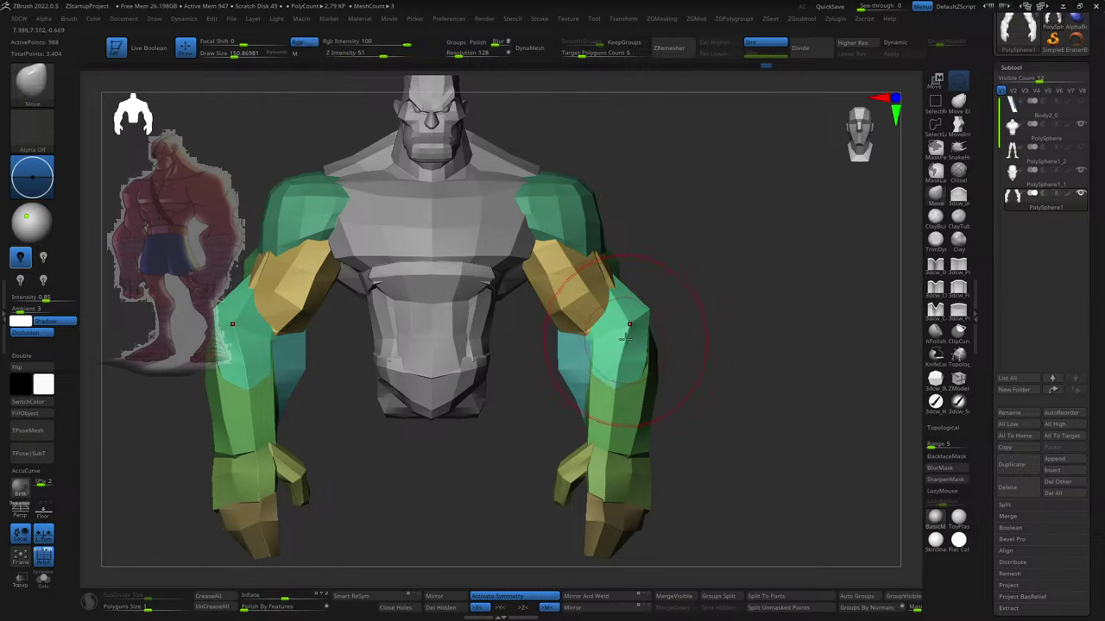
# - Zoom in on the torso and right arm and place the transform gizmo on the arm piece
pyautogui.moveTo(673, 294)
pyautogui.keyDown('alt'); pyautogui.mouseDown()
pyautogui.moveTo(711, 328)
pyautogui.moveTo(715, 363)
pyautogui.mouseUp(); pyautogui.keyUp('alt')
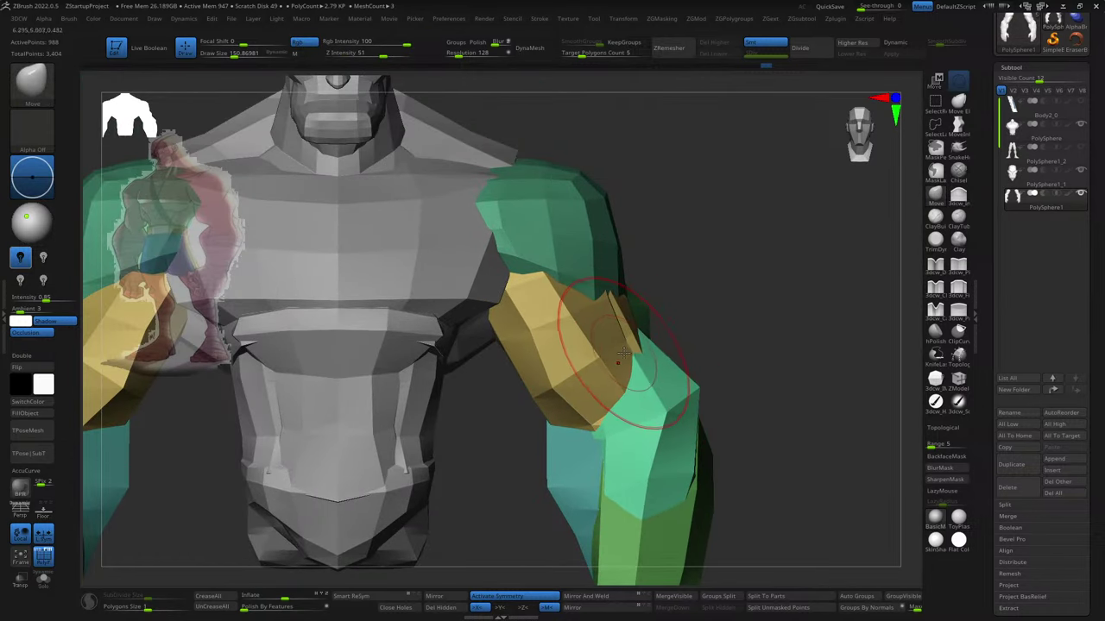
pyautogui.moveTo(618, 352); pyautogui.dragTo(609, 353)
pyautogui.moveTo(664, 328); pyautogui.dragTo(674, 321)
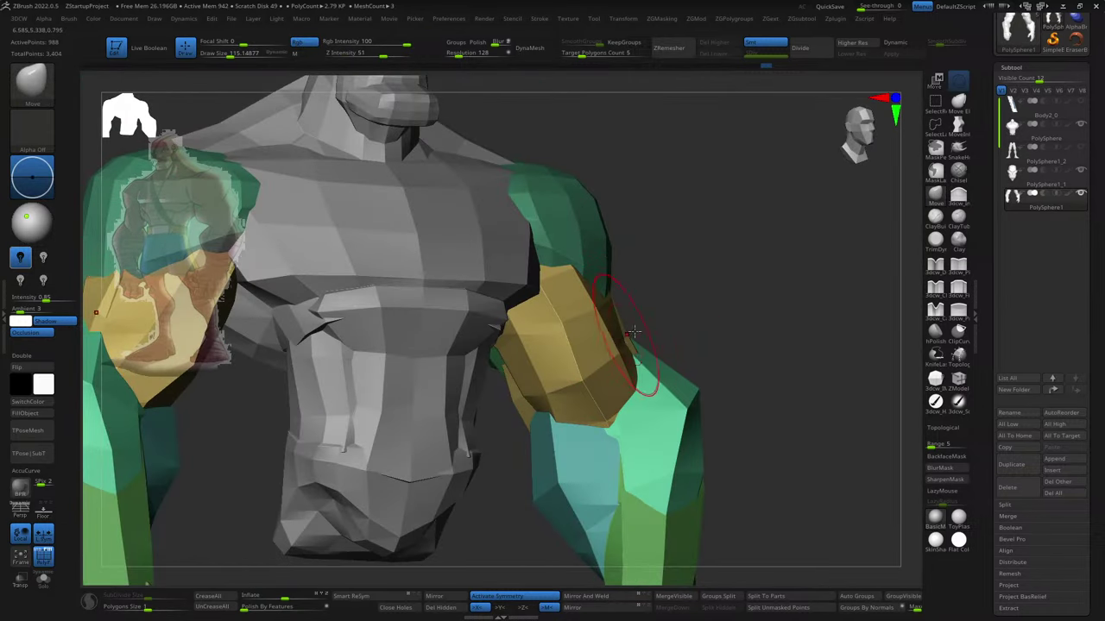
pyautogui.moveTo(628, 334); pyautogui.dragTo(654, 291, button='right')
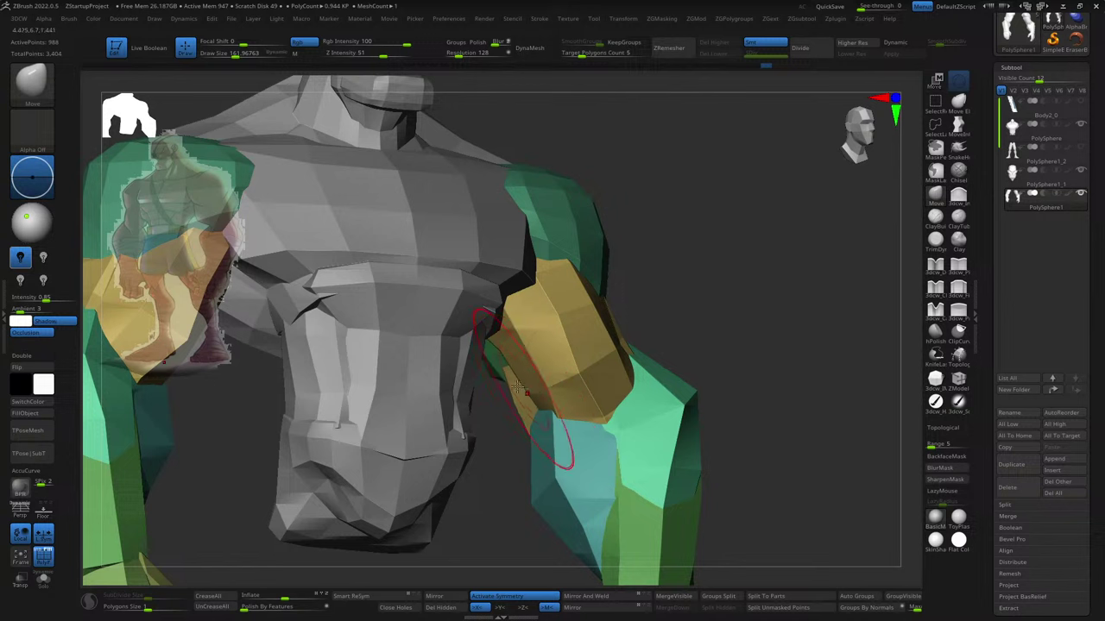
pyautogui.moveTo(687, 359); pyautogui.dragTo(653, 370, button='right')
pyautogui.press('w')
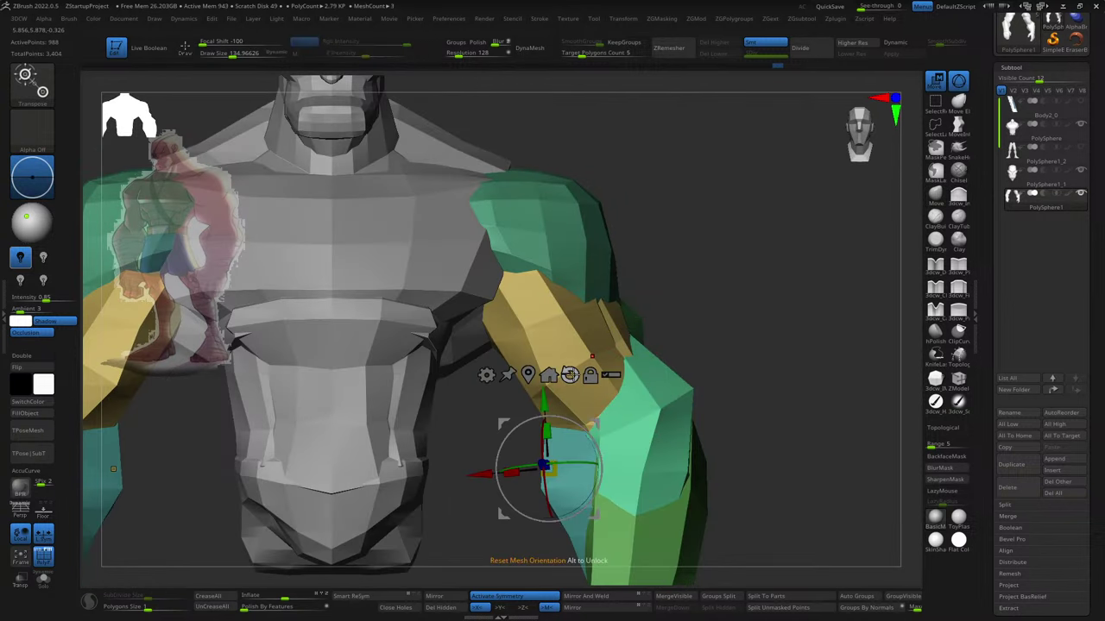
pyautogui.click(587, 333)
pyautogui.moveTo(596, 345); pyautogui.dragTo(637, 368, button='right')
pyautogui.press('q')
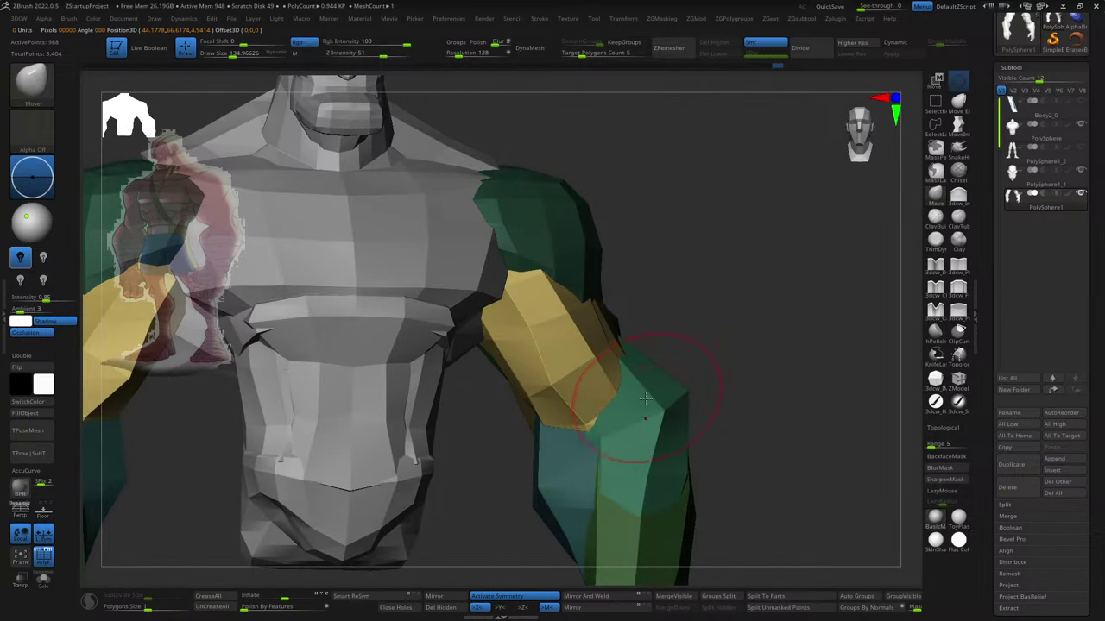
# - Reposition the shoulder with the gizmo and push the shoulder and bicep shapes into place
pyautogui.moveTo(656, 415); pyautogui.dragTo(682, 414)
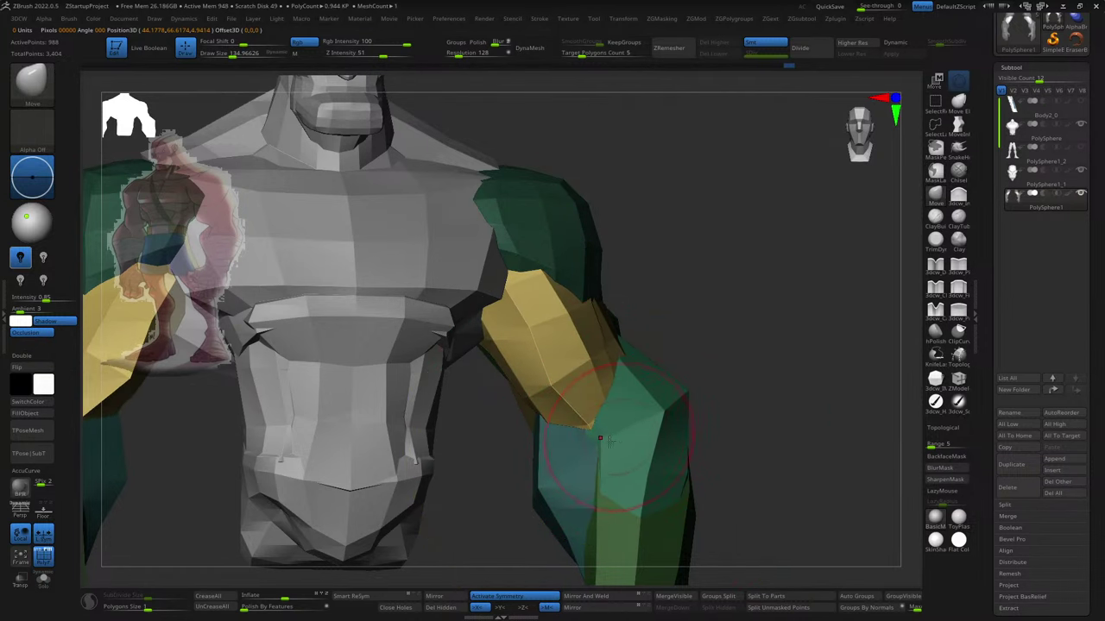
pyautogui.moveTo(710, 391); pyautogui.dragTo(631, 351, button='right')
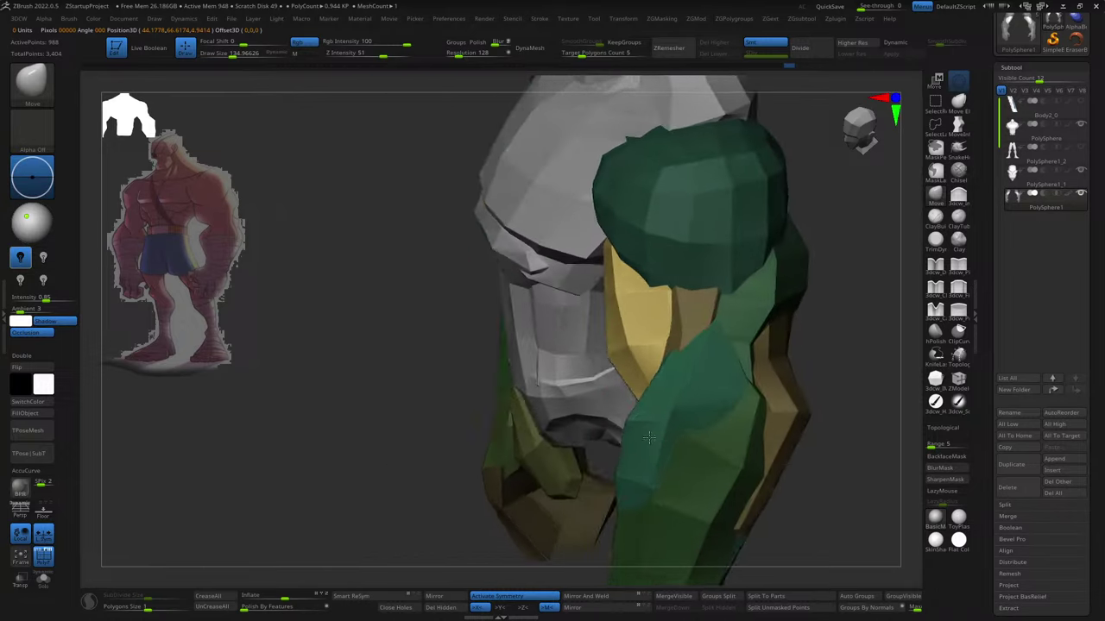
pyautogui.press('s')
pyautogui.moveTo(631, 351); pyautogui.dragTo(623, 354)
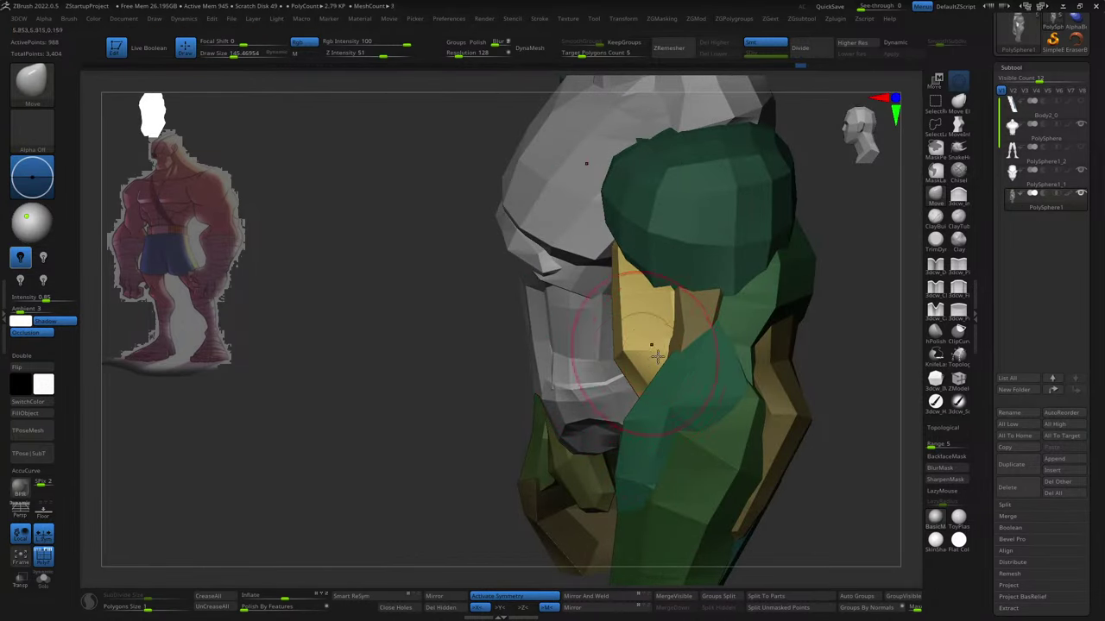
pyautogui.moveTo(656, 357); pyautogui.dragTo(782, 330, button='right')
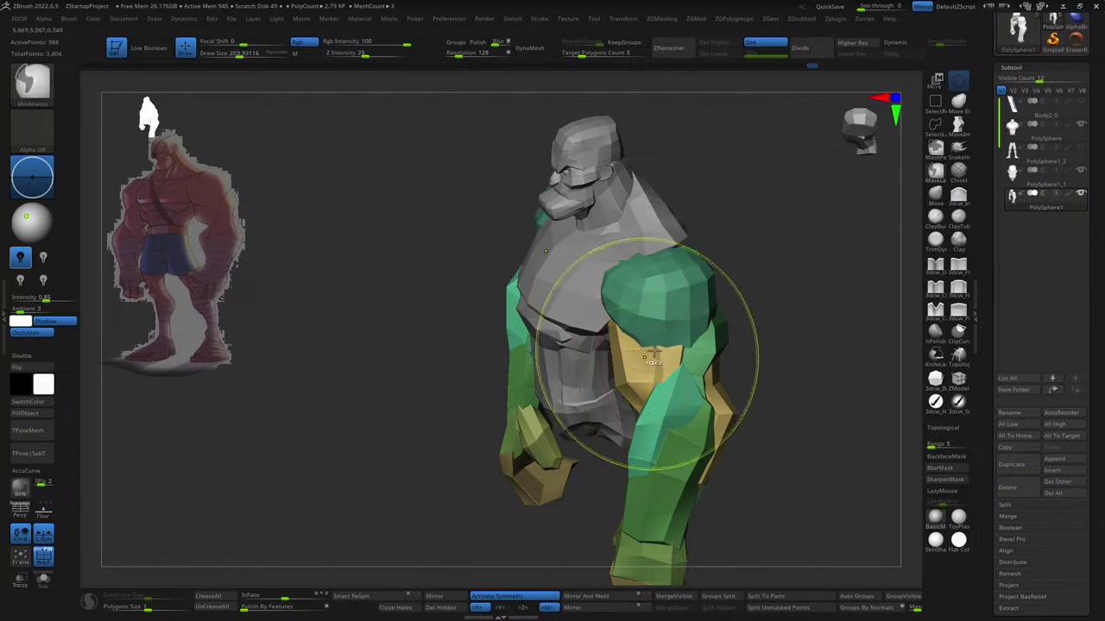
pyautogui.press('w')
pyautogui.click(706, 274)
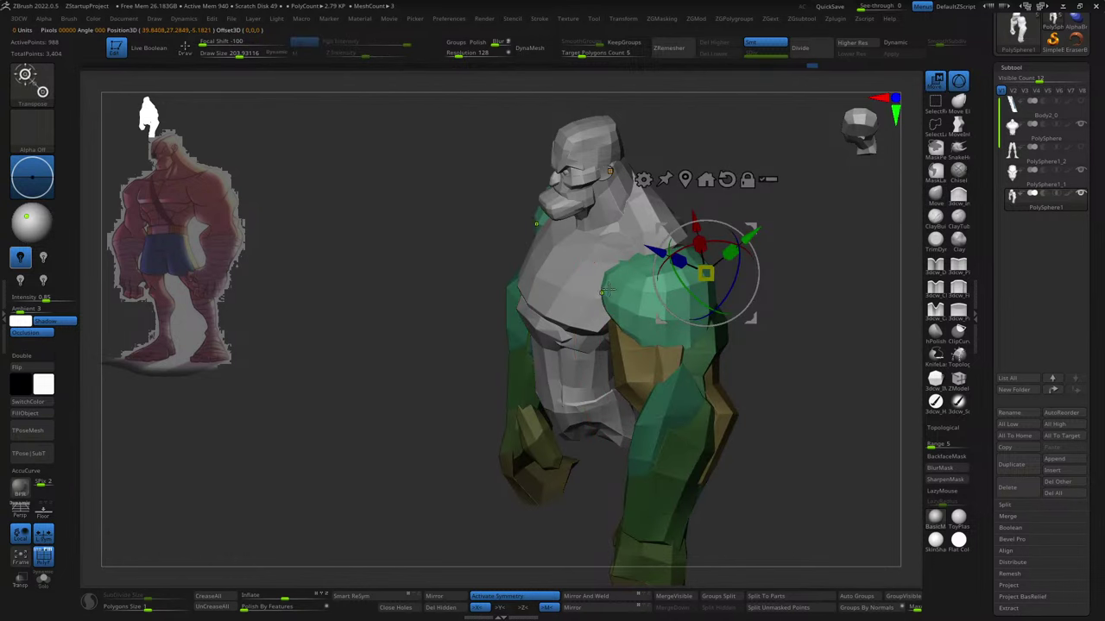
pyautogui.keyDown('ctrl'); pyautogui.moveTo(607, 291); pyautogui.dragTo(691, 400, button='right'); pyautogui.keyUp('ctrl')
pyautogui.press('q')
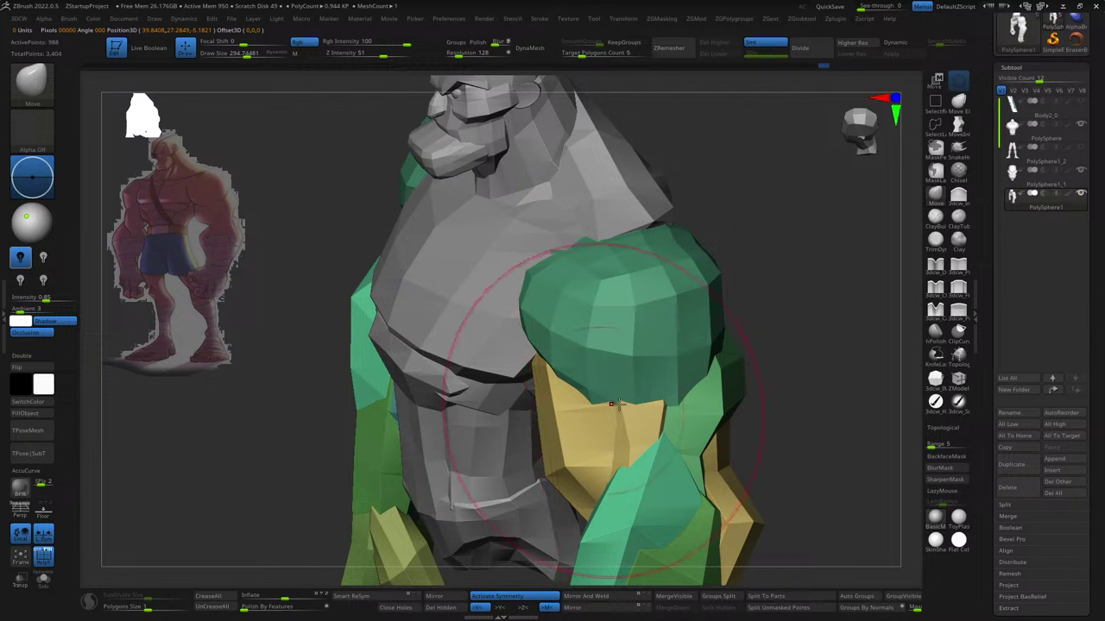
pyautogui.press('w')
pyautogui.press('q')
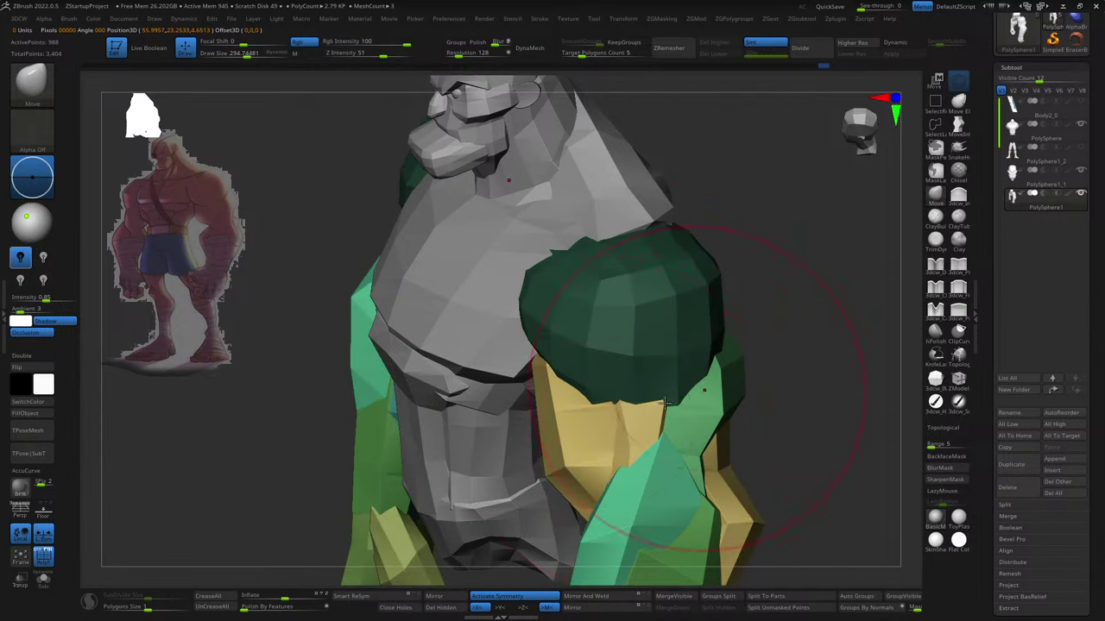
pyautogui.moveTo(592, 423)
pyautogui.mouseDown()
pyautogui.moveTo(764, 422)
pyautogui.moveTo(653, 406)
pyautogui.mouseUp()
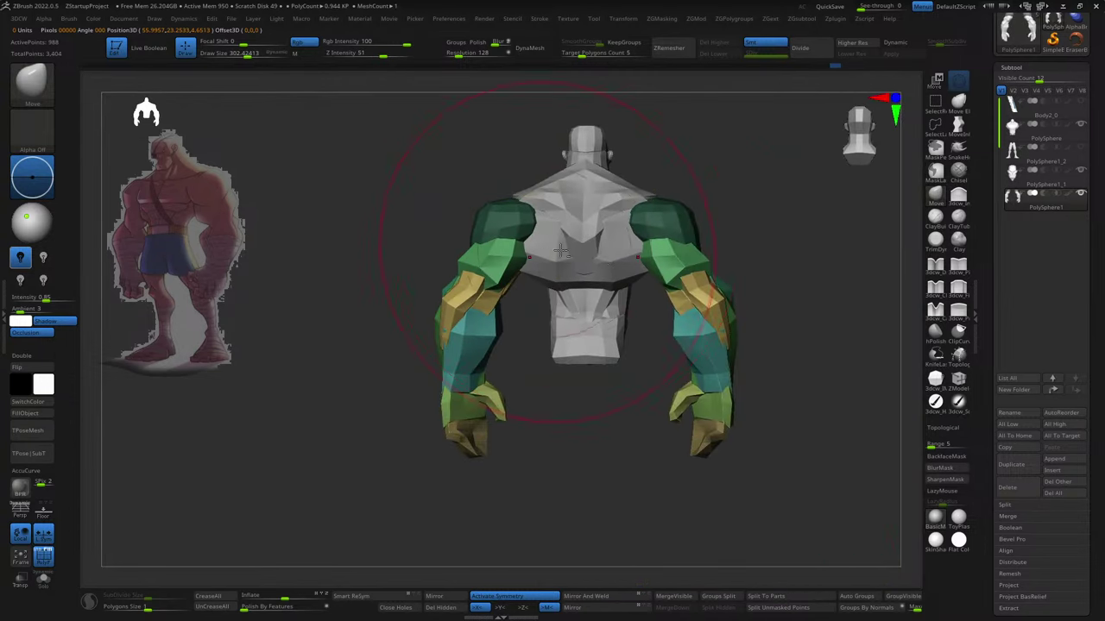
pyautogui.moveTo(642, 255)
pyautogui.mouseDown()
pyautogui.moveTo(697, 358)
pyautogui.moveTo(700, 402)
pyautogui.moveTo(723, 382)
pyautogui.moveTo(749, 394)
pyautogui.mouseUp()
pyautogui.press('s')
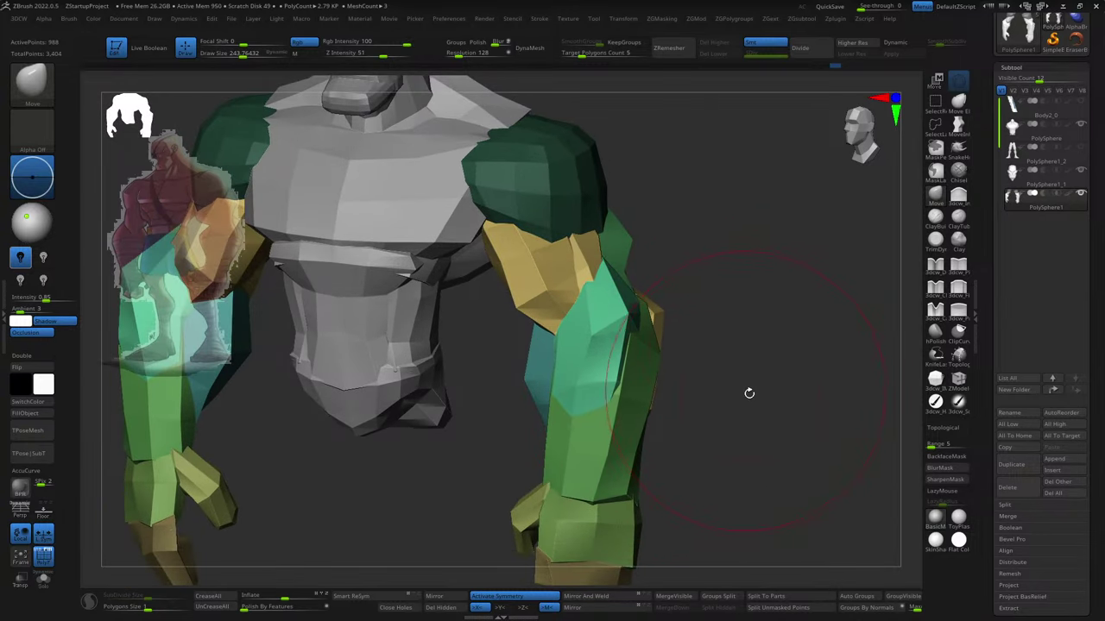
# - Orbit around the torso and arm, then toggle Solo to bring the full body back
pyautogui.press('s')
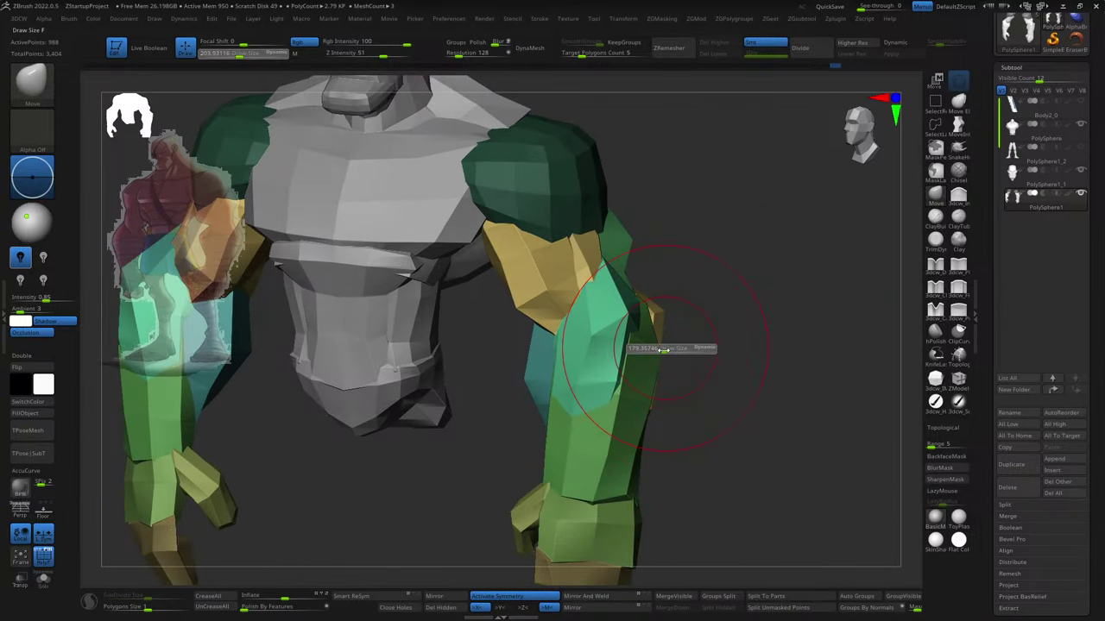
pyautogui.moveTo(668, 348)
pyautogui.mouseDown()
pyautogui.moveTo(572, 369)
pyautogui.moveTo(592, 377)
pyautogui.moveTo(501, 420)
pyautogui.mouseUp()
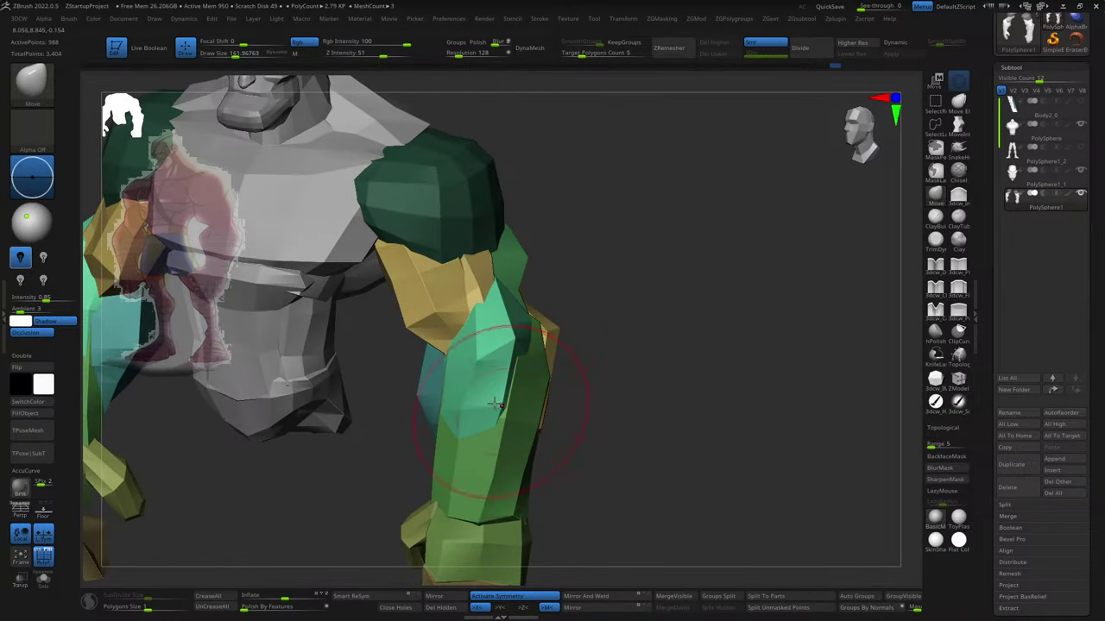
pyautogui.moveTo(570, 358); pyautogui.dragTo(602, 372)
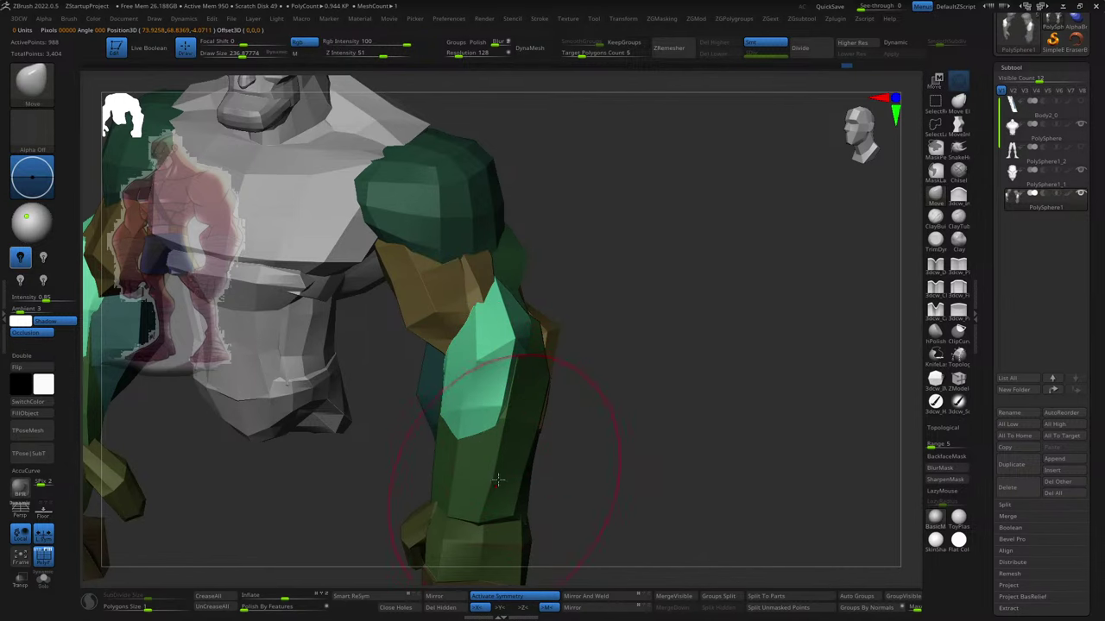
pyautogui.moveTo(570, 440)
pyautogui.mouseDown()
pyautogui.moveTo(480, 505)
pyautogui.moveTo(433, 516)
pyautogui.mouseUp()
pyautogui.press('s')
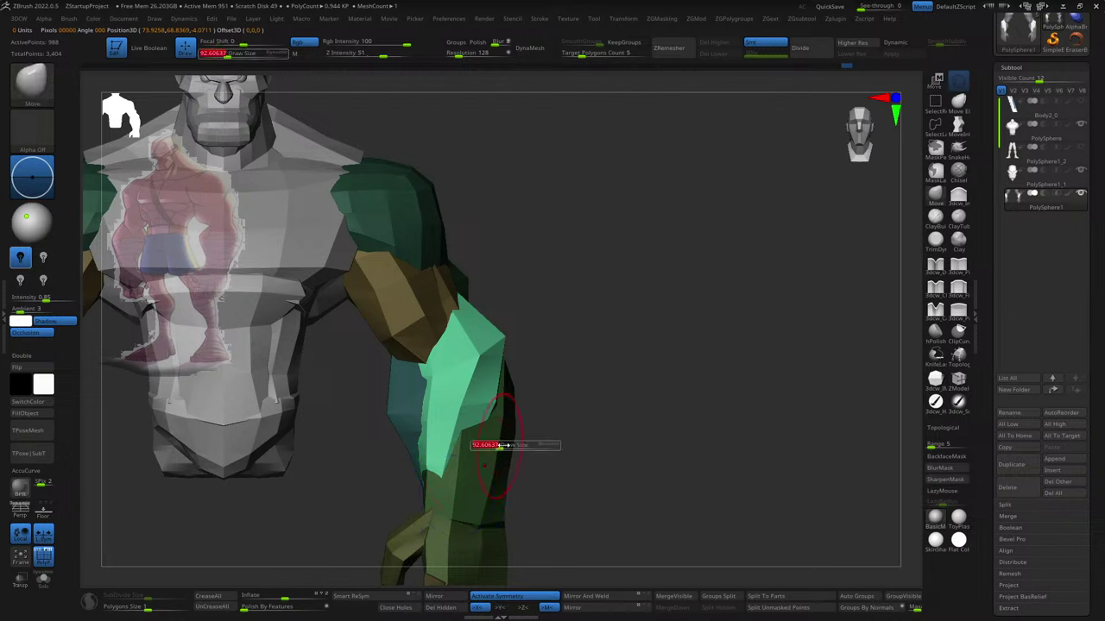
pyautogui.moveTo(458, 462); pyautogui.dragTo(481, 469)
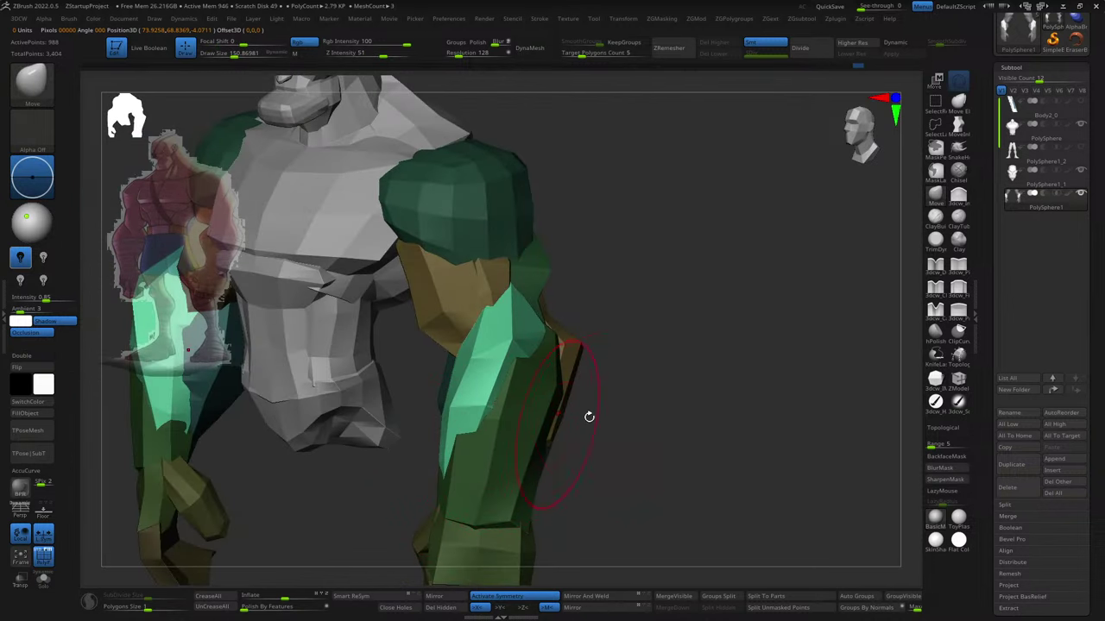
pyautogui.moveTo(586, 414)
pyautogui.mouseDown()
pyautogui.moveTo(524, 458)
pyautogui.moveTo(654, 426)
pyautogui.moveTo(636, 402)
pyautogui.moveTo(618, 454)
pyautogui.moveTo(658, 395)
pyautogui.moveTo(872, 383)
pyautogui.mouseUp()
pyautogui.moveTo(685, 530)
pyautogui.keyDown('alt'); pyautogui.mouseDown()
pyautogui.moveTo(794, 411)
pyautogui.moveTo(711, 348)
pyautogui.moveTo(764, 429)
pyautogui.mouseUp(); pyautogui.keyUp('alt')
pyautogui.hotkey('ctrl', 'shift', 'alt', 's')
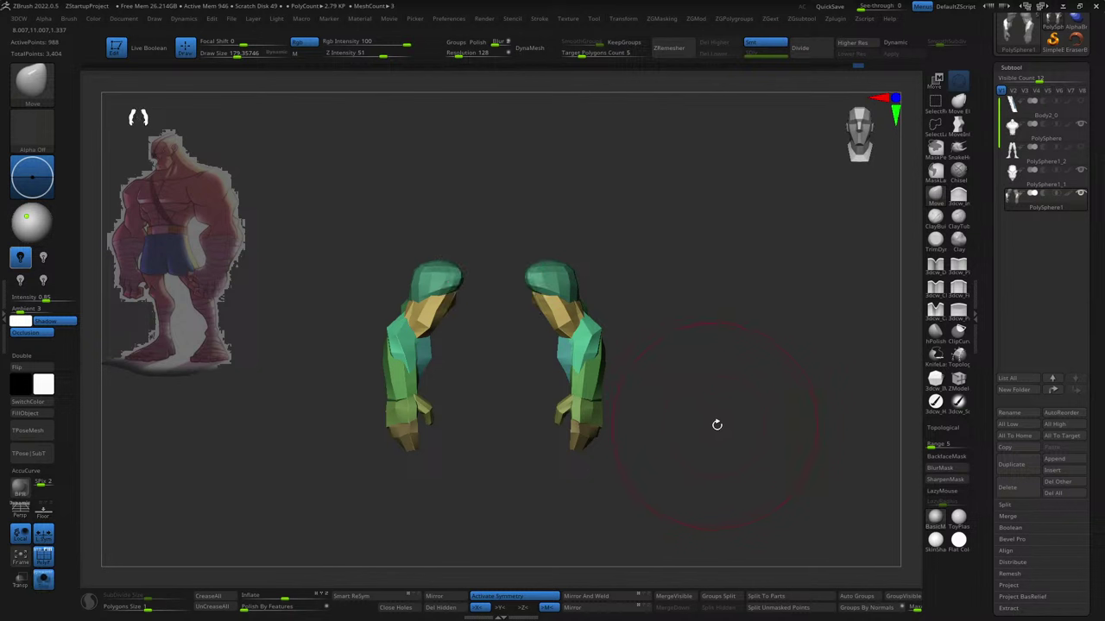
pyautogui.hotkey('ctrl', 'shift', 'alt', 's')
# - Frame the whole body, select the legs subtool and bring up the transform gizmo on them
pyautogui.press('f')
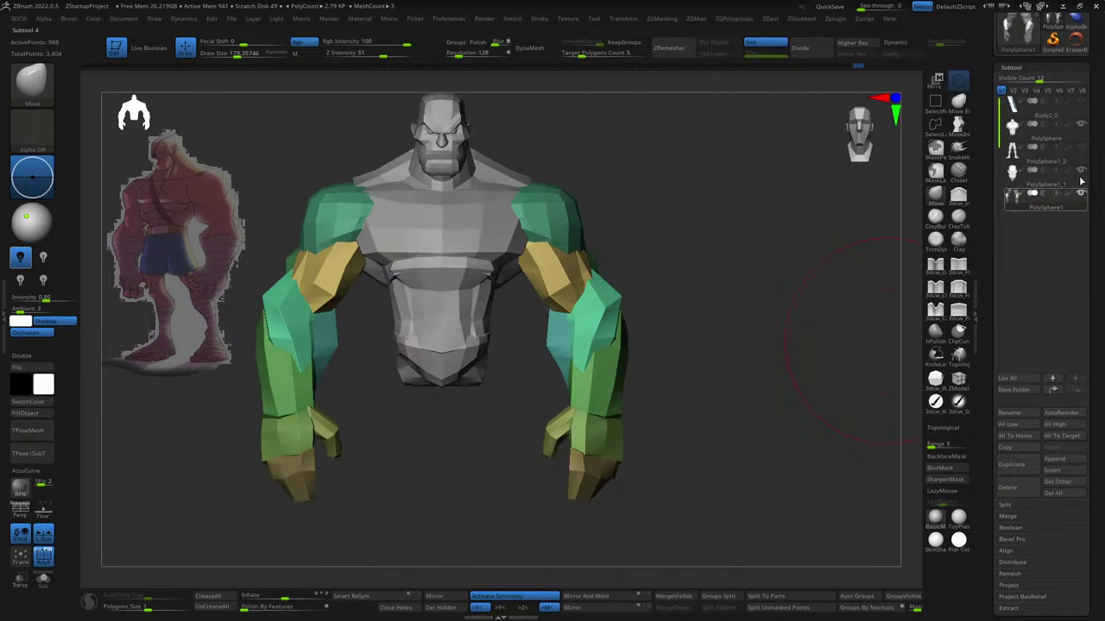
pyautogui.click(1070, 163)
pyautogui.click(1079, 128)
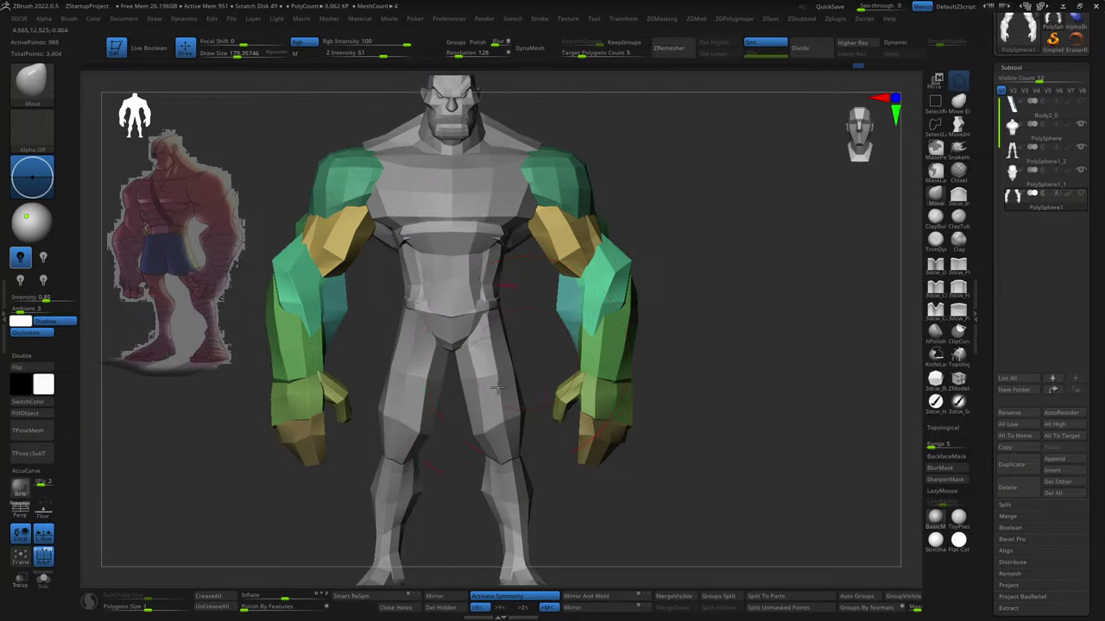
pyautogui.keyDown('alt'); pyautogui.click(572, 461); pyautogui.keyUp('alt')
pyautogui.moveTo(572, 461)
pyautogui.keyDown('alt'); pyautogui.mouseDown()
pyautogui.moveTo(673, 370)
pyautogui.moveTo(638, 372)
pyautogui.moveTo(661, 365)
pyautogui.moveTo(683, 389)
pyautogui.moveTo(709, 283)
pyautogui.moveTo(725, 397)
pyautogui.moveTo(760, 353)
pyautogui.moveTo(604, 366)
pyautogui.mouseUp(); pyautogui.keyUp('alt')
pyautogui.press('w')
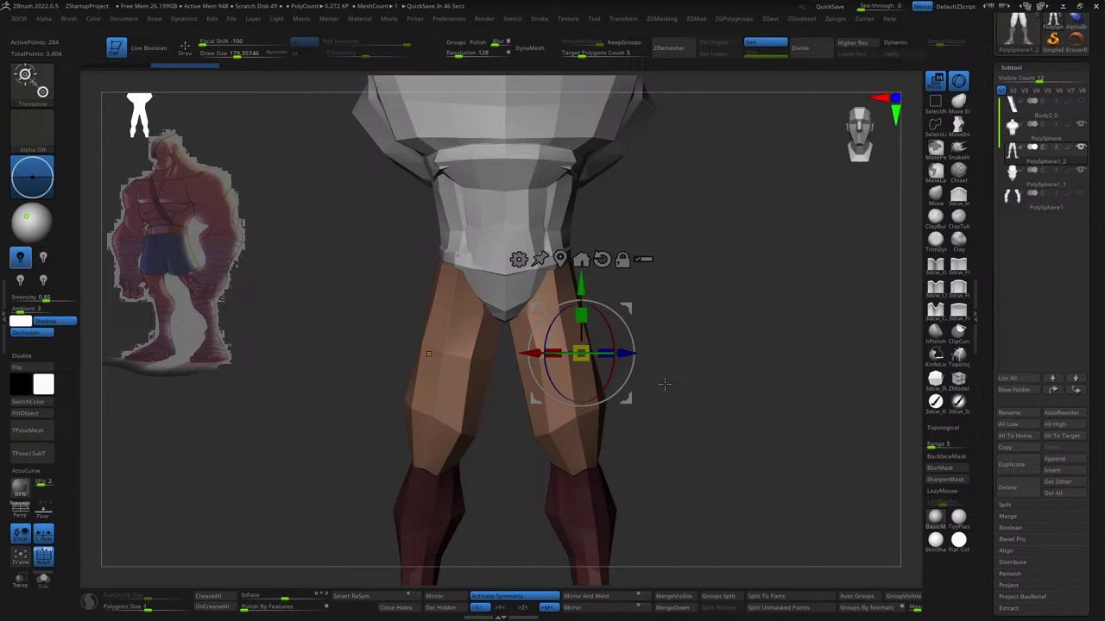
# - Zoom in on the legs and insert a new loop of faces along both legs
pyautogui.moveTo(688, 380)
pyautogui.keyDown('ctrl'); pyautogui.mouseDown(button='right')
pyautogui.moveTo(688, 415)
pyautogui.moveTo(659, 276)
pyautogui.mouseUp(button='right'); pyautogui.keyUp('ctrl')
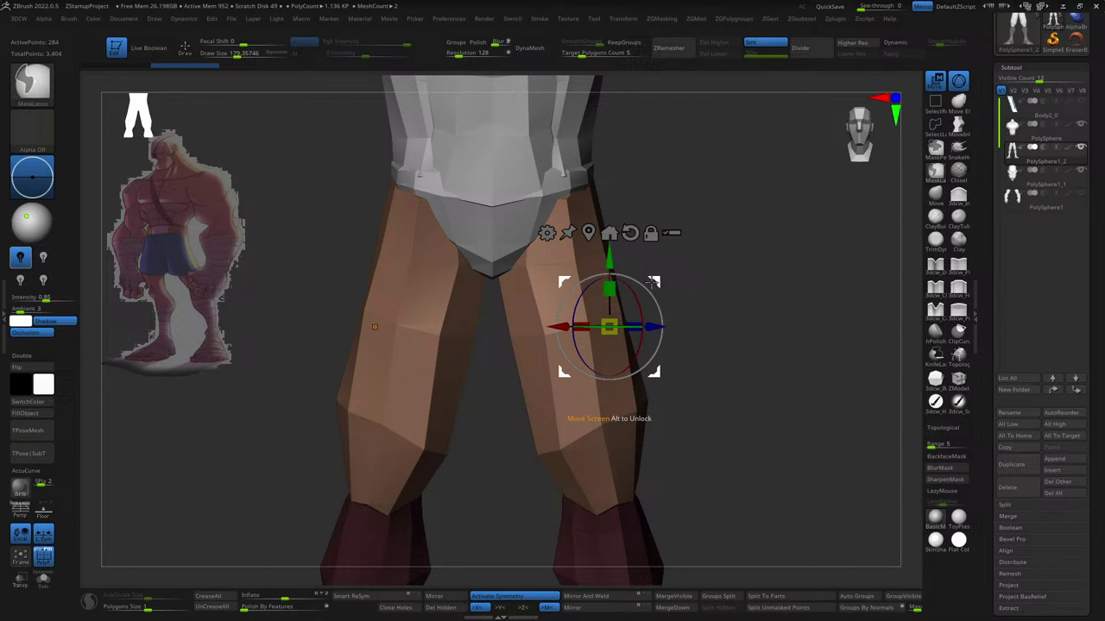
pyautogui.keyDown('ctrl'); pyautogui.moveTo(653, 282); pyautogui.dragTo(651, 282); pyautogui.keyUp('ctrl')
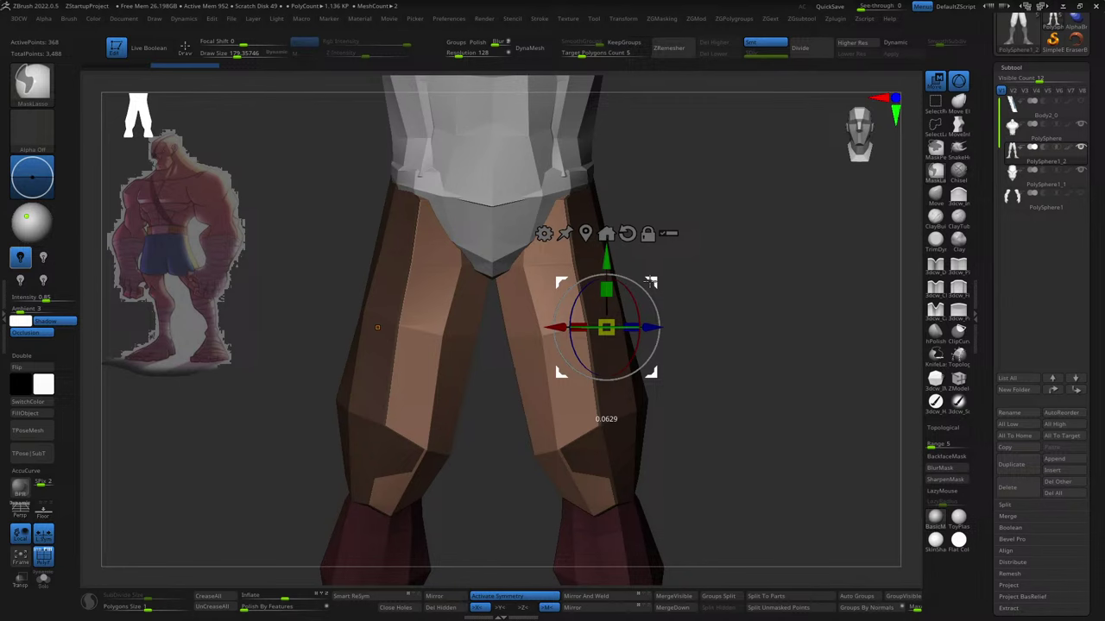
pyautogui.press('q')
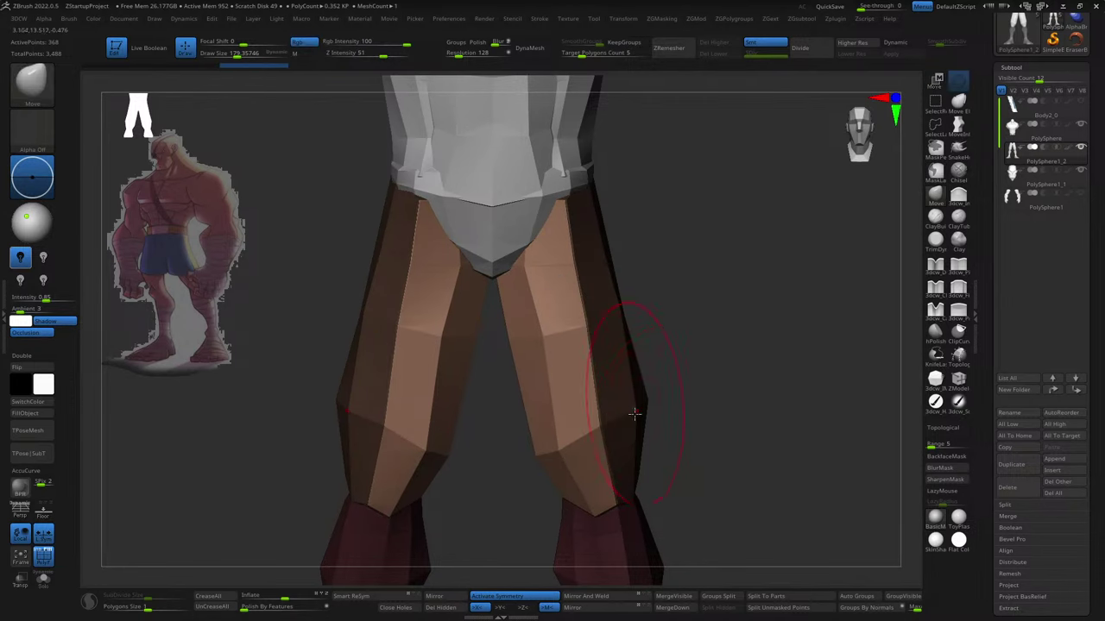
# - Mask the outer legs, smooth the knee and inner-thigh areas, and flip the mask to the inner strips
pyautogui.moveTo(605, 449)
pyautogui.keyDown('ctrl'); pyautogui.mouseDown()
pyautogui.moveTo(634, 429)
pyautogui.moveTo(625, 420)
pyautogui.mouseUp(); pyautogui.keyUp('ctrl')
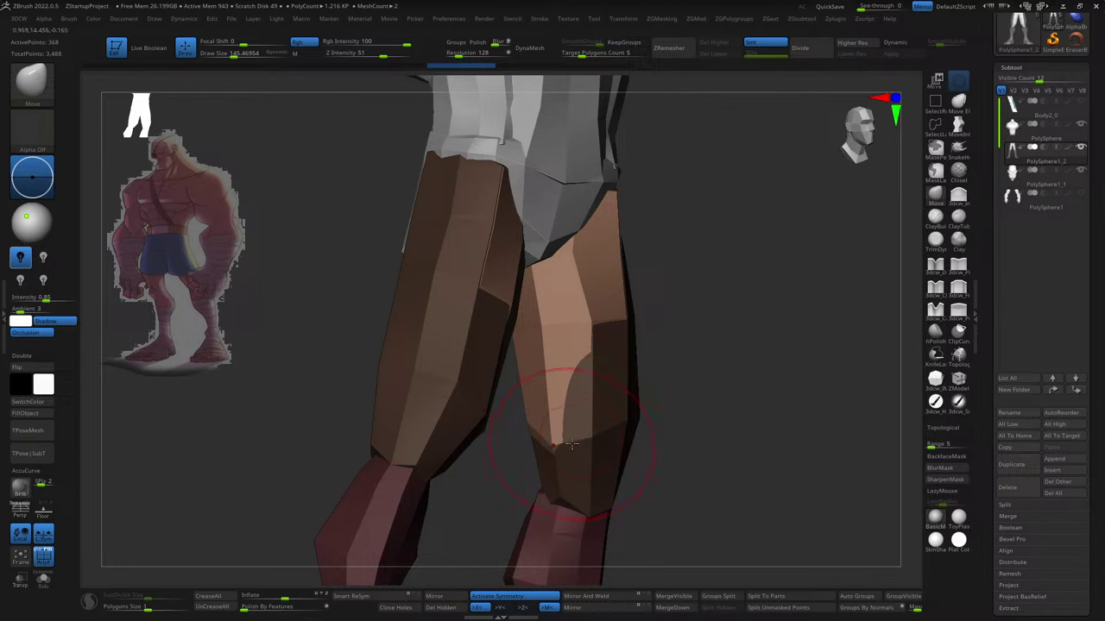
pyautogui.moveTo(555, 443)
pyautogui.keyDown('shift'); pyautogui.mouseDown()
pyautogui.moveTo(624, 383)
pyautogui.moveTo(629, 291)
pyautogui.moveTo(593, 271)
pyautogui.moveTo(604, 285)
pyautogui.mouseUp(); pyautogui.keyUp('shift')
pyautogui.moveTo(691, 328)
pyautogui.mouseDown()
pyautogui.moveTo(571, 488)
pyautogui.moveTo(500, 520)
pyautogui.moveTo(578, 363)
pyautogui.mouseUp()
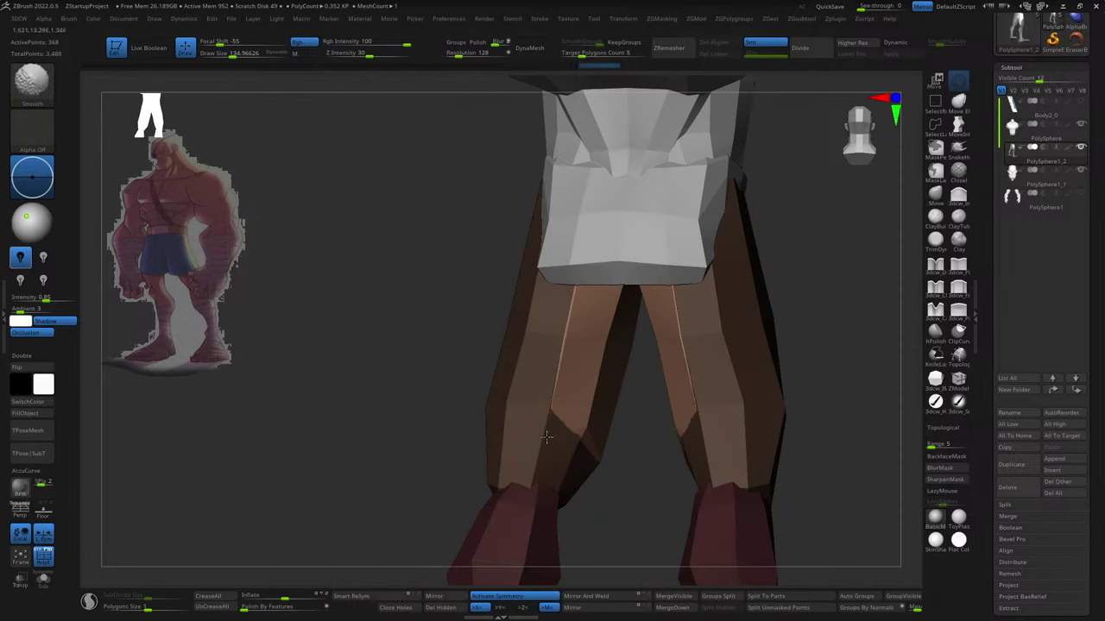
pyautogui.moveTo(493, 419); pyautogui.dragTo(668, 395)
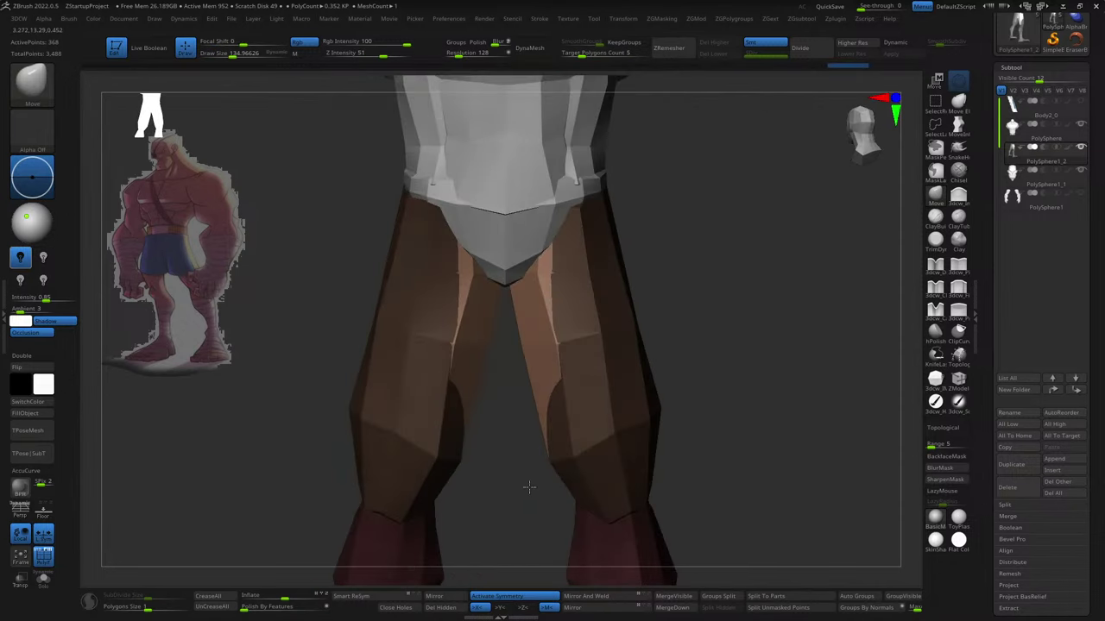
pyautogui.press('w')
pyautogui.keyDown('ctrl'); pyautogui.click(685, 416); pyautogui.keyUp('ctrl')
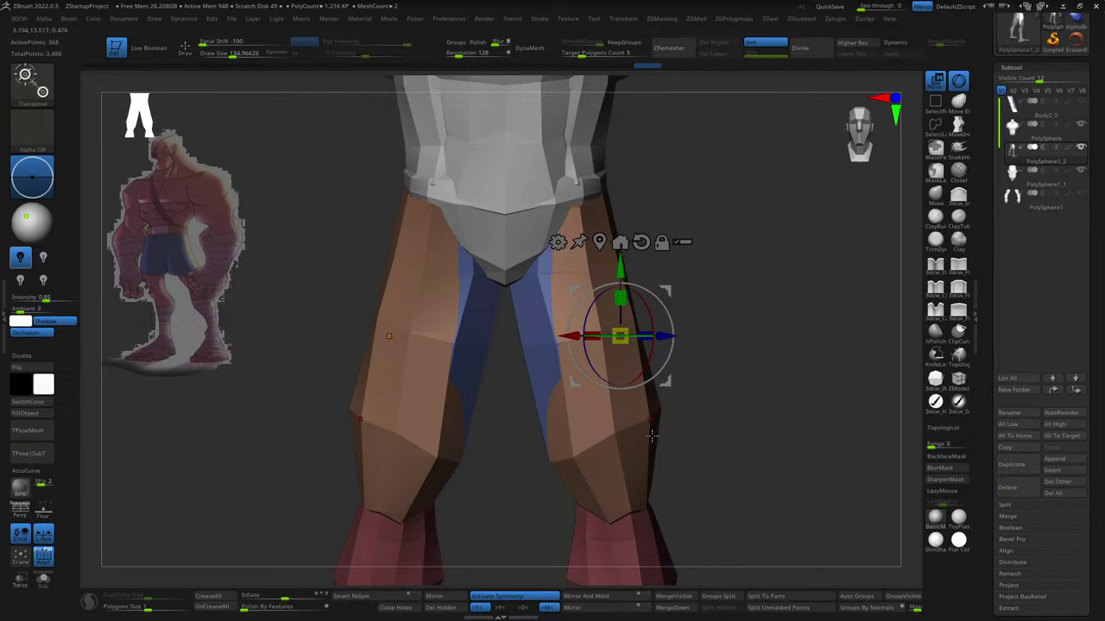
# - Flip the leg mask back, preview Dynamic Subdiv, and enlarge the brush
pyautogui.keyDown('ctrl'); pyautogui.moveTo(652, 437); pyautogui.dragTo(704, 435); pyautogui.keyUp('ctrl')
pyautogui.keyDown('ctrl'); pyautogui.click(679, 397); pyautogui.keyUp('ctrl')
pyautogui.press('q')
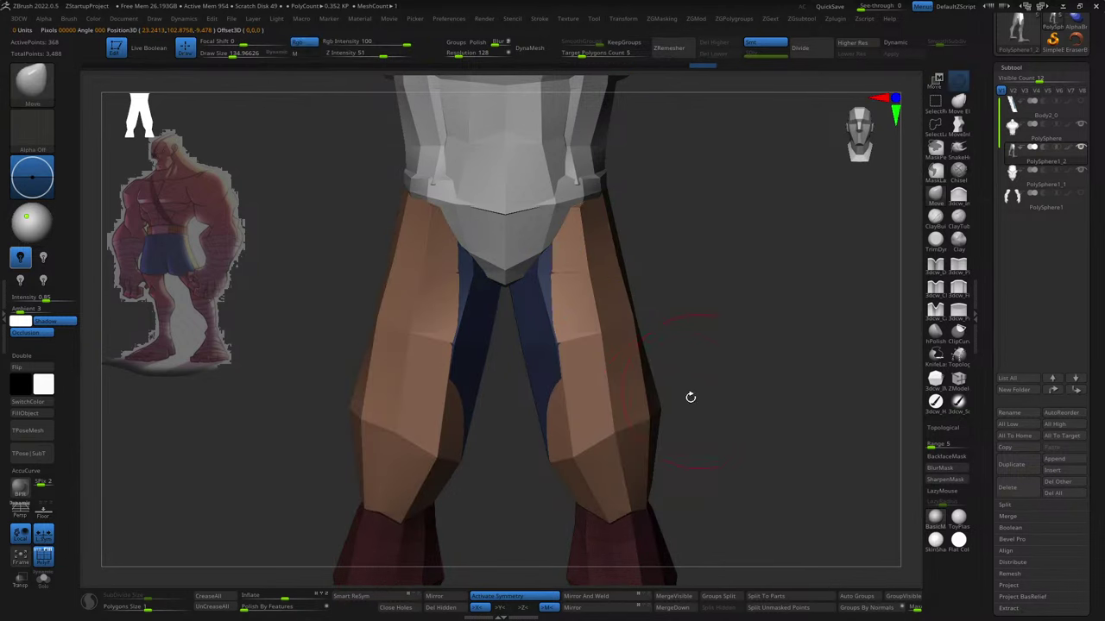
pyautogui.hotkey('ctrl', 'd')
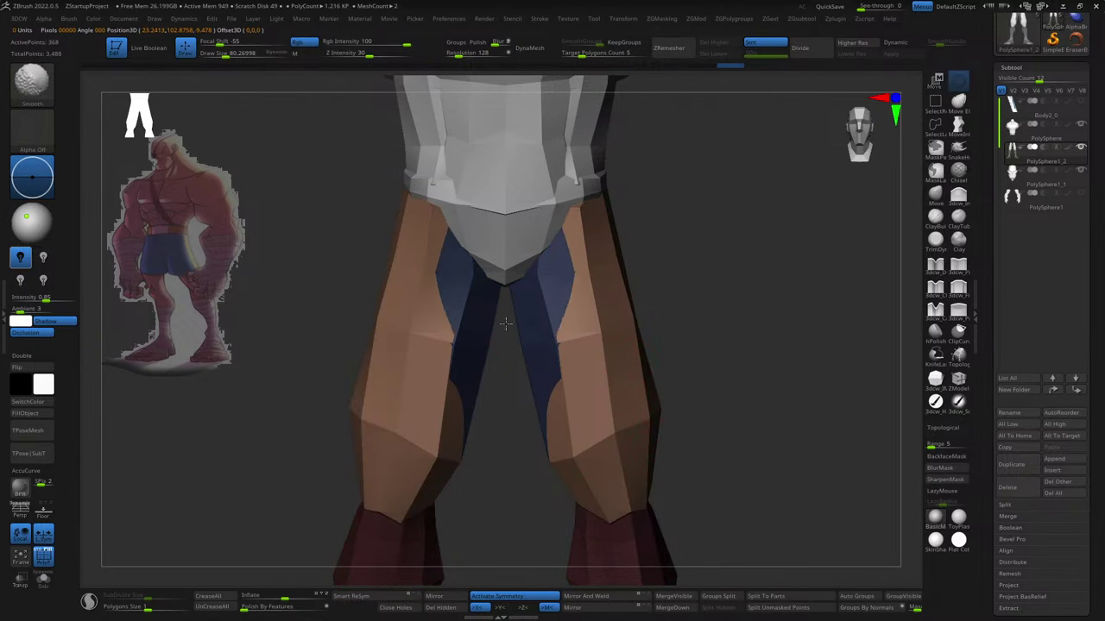
pyautogui.hotkey('ctrl', 'z')
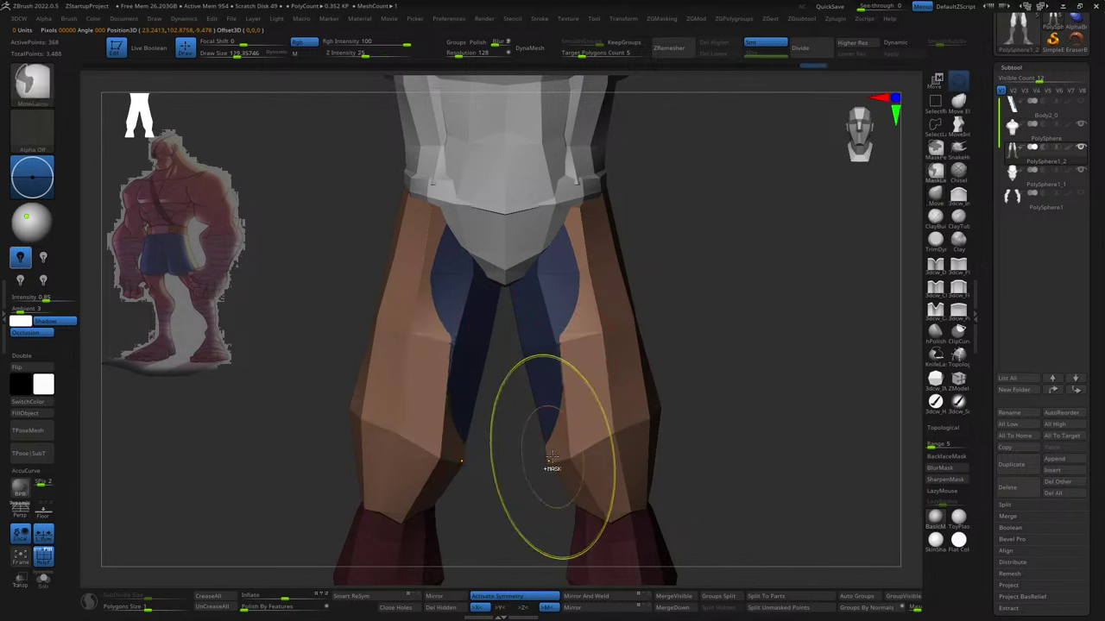
pyautogui.keyDown('ctrl'); pyautogui.click(613, 365); pyautogui.keyUp('ctrl')
pyautogui.hotkey('ctrl', 'd')
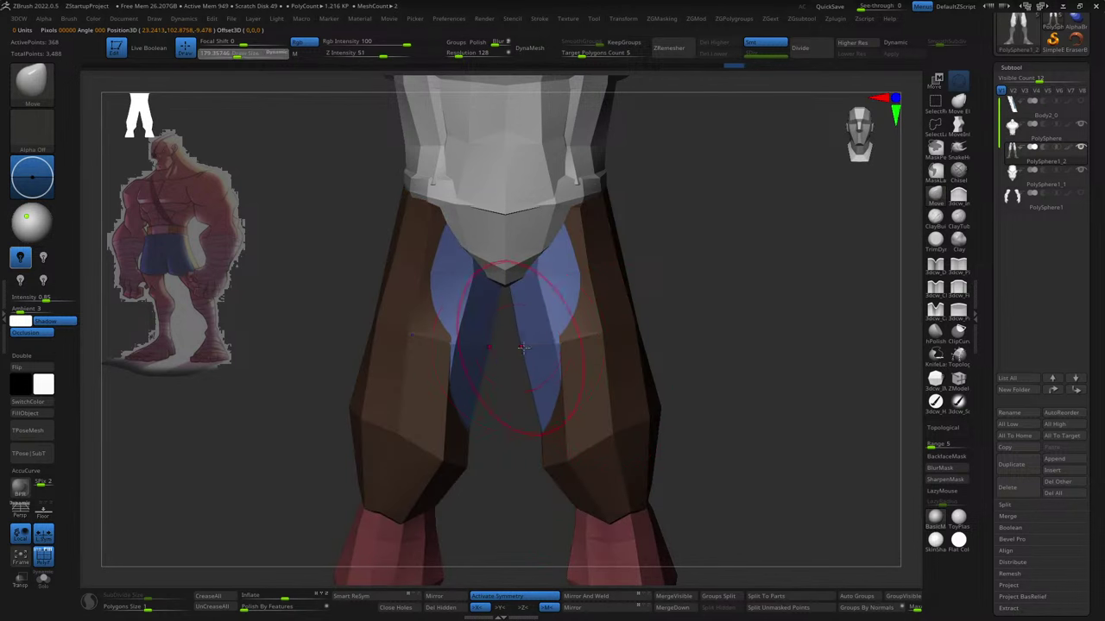
pyautogui.press('s')
pyautogui.moveTo(610, 391); pyautogui.dragTo(636, 402)
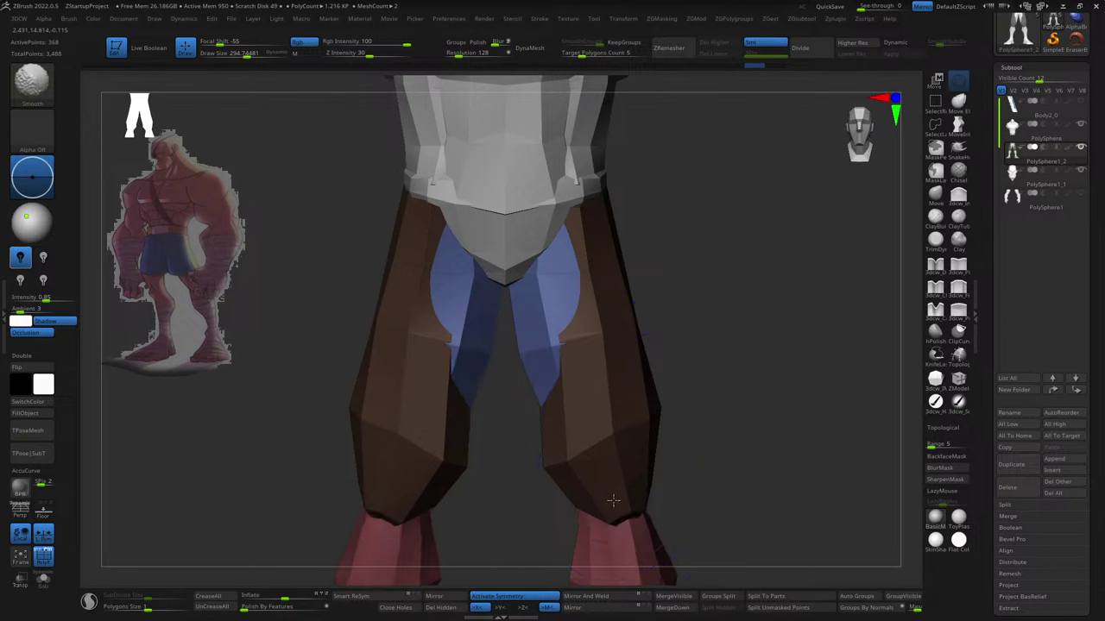
pyautogui.press('s')
pyautogui.moveTo(605, 479); pyautogui.dragTo(612, 480)
# - Turn off the subdivision preview and smooth the inner-thigh strips from different angles
pyautogui.press('w')
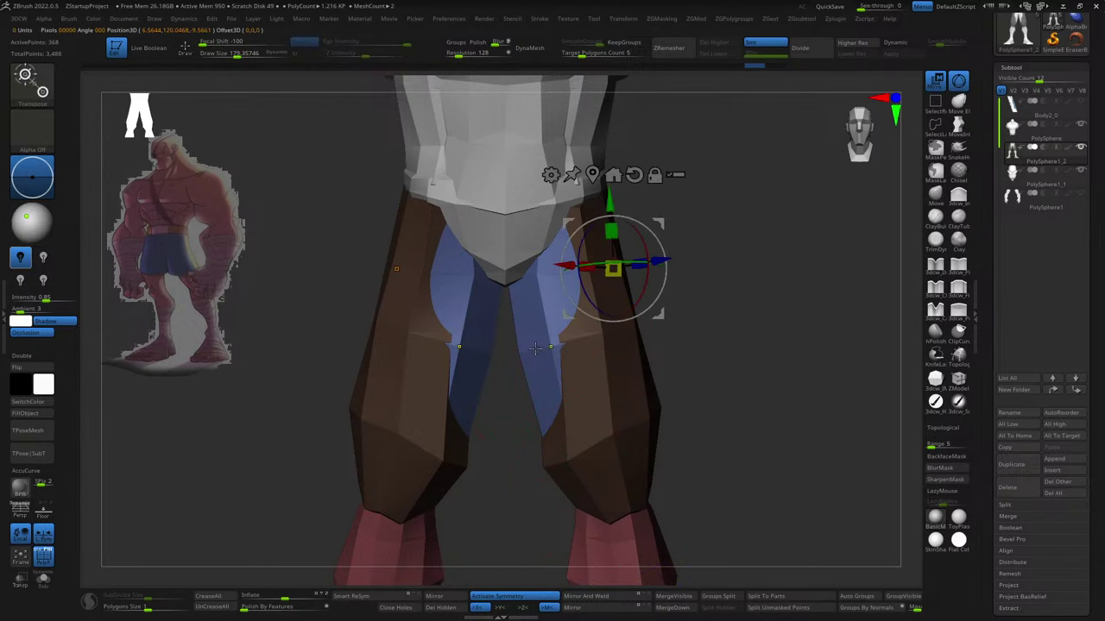
pyautogui.hotkey('ctrl', 'z')
pyautogui.press('q')
pyautogui.press('s')
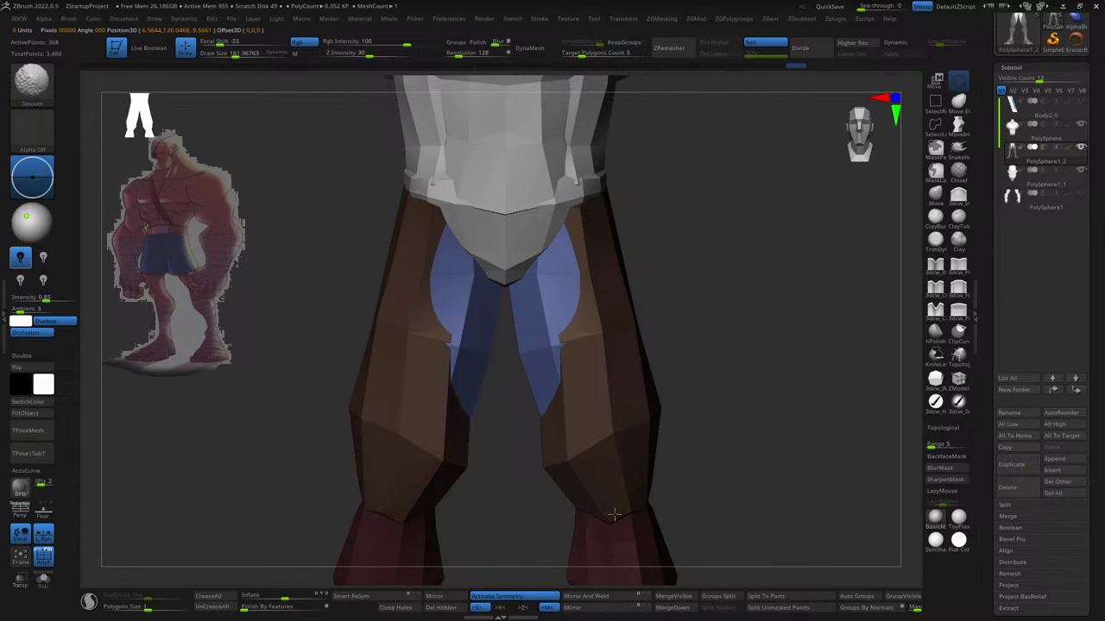
pyautogui.moveTo(609, 347); pyautogui.dragTo(543, 351, button='right')
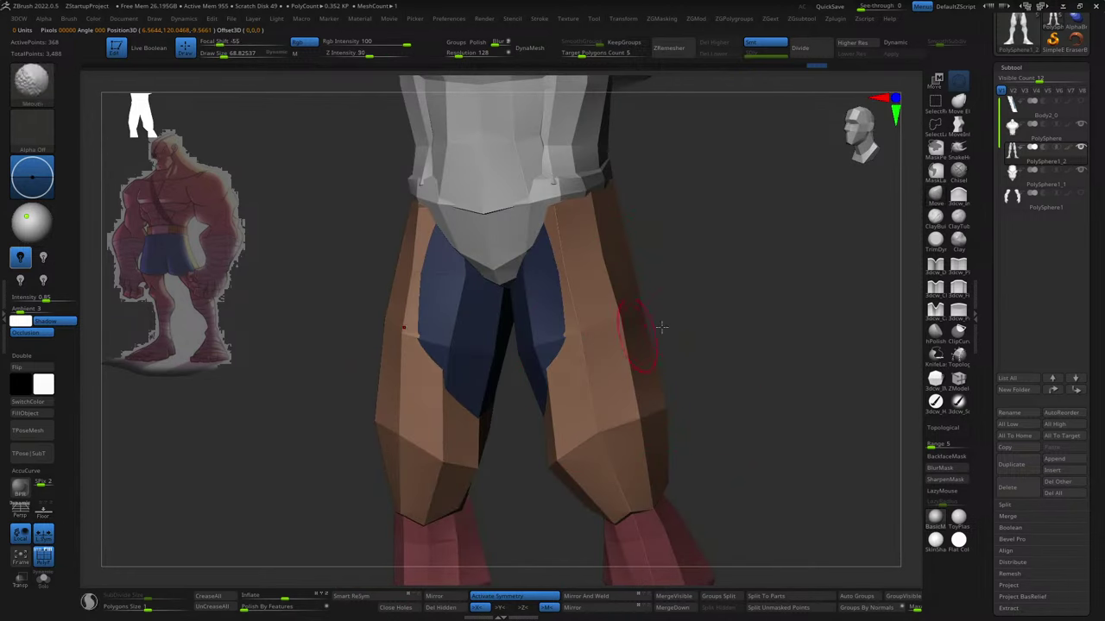
pyautogui.moveTo(661, 325); pyautogui.dragTo(558, 245, button='right')
pyautogui.keyDown('shift'); pyautogui.moveTo(558, 244); pyautogui.dragTo(567, 239); pyautogui.keyUp('shift')
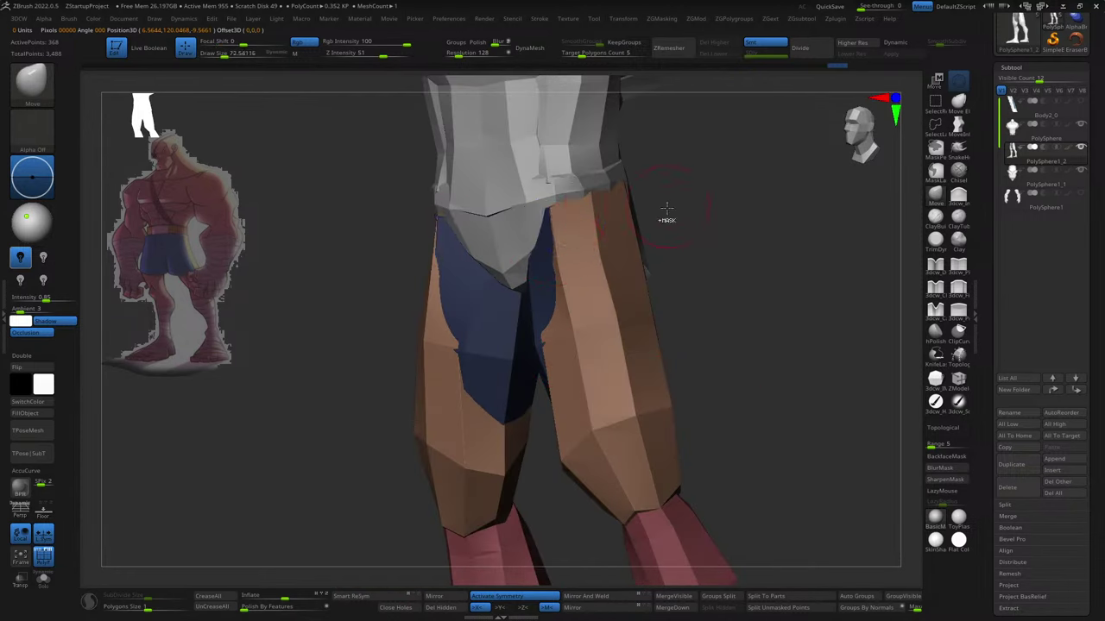
pyautogui.moveTo(665, 222); pyautogui.dragTo(586, 227, button='right')
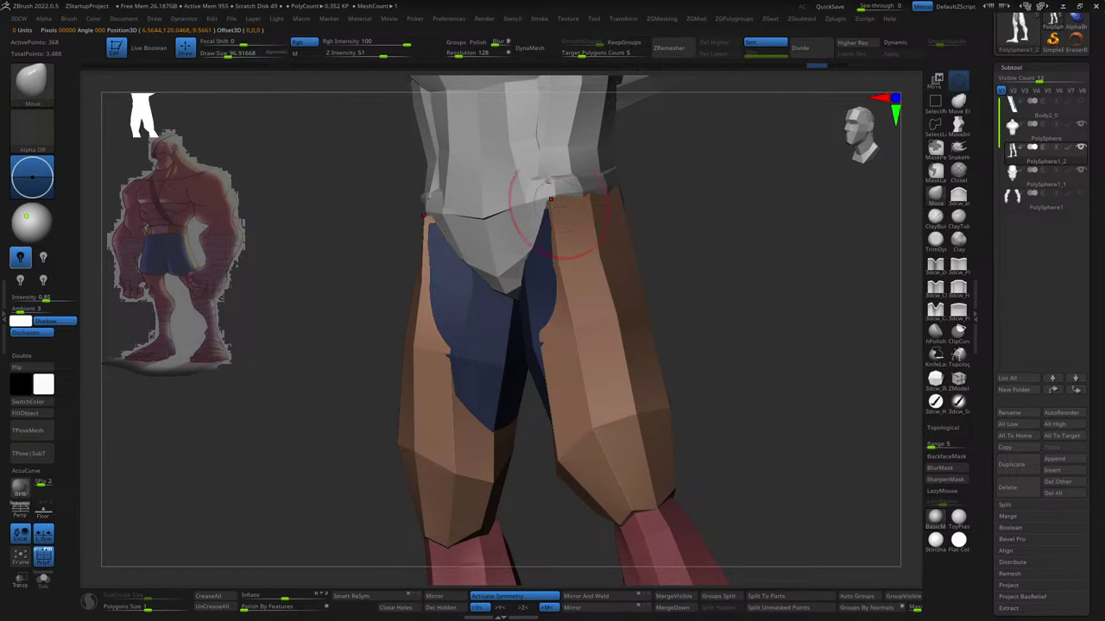
pyautogui.moveTo(520, 186)
pyautogui.mouseDown(button='right')
pyautogui.moveTo(617, 251)
pyautogui.moveTo(555, 291)
pyautogui.mouseUp(button='right')
# - Select the coloured torso subtool, switch to the Move brush and orbit around the torso
pyautogui.keyDown('alt'); pyautogui.click(559, 363); pyautogui.keyUp('alt')
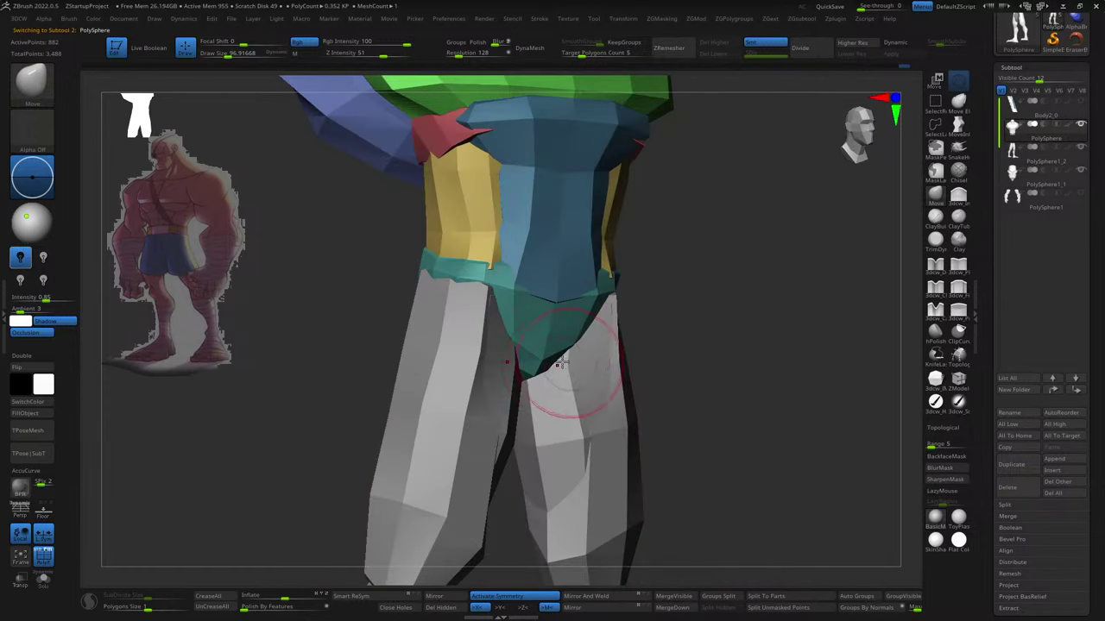
pyautogui.press('b')
pyautogui.press('s')
pyautogui.press('t')
pyautogui.moveTo(644, 363); pyautogui.dragTo(562, 366, button='right')
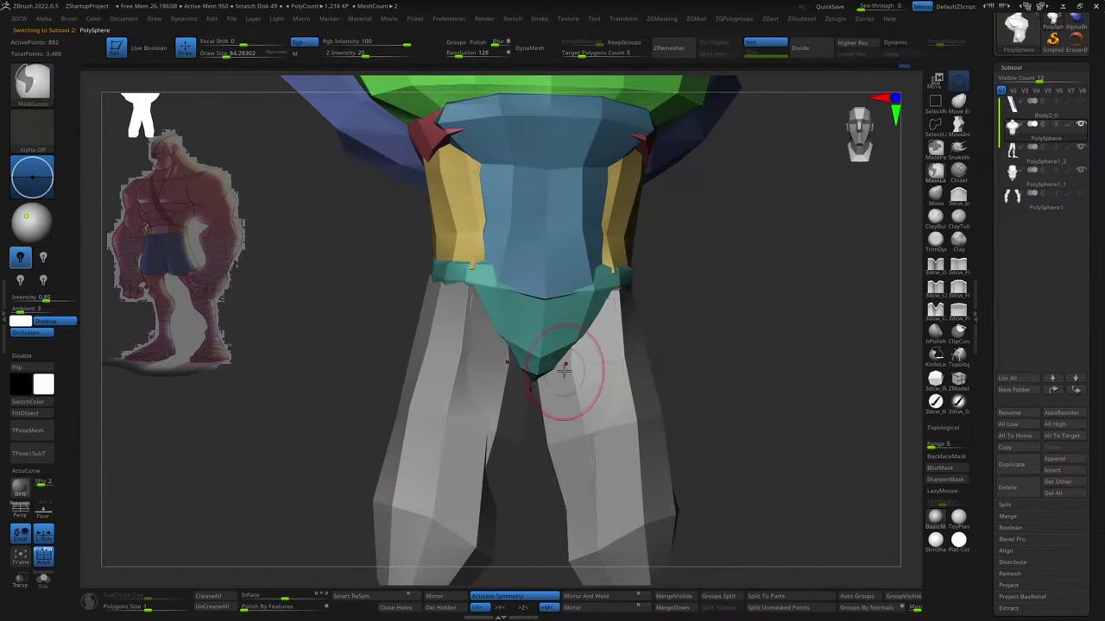
pyautogui.moveTo(624, 345); pyautogui.dragTo(578, 348, button='right')
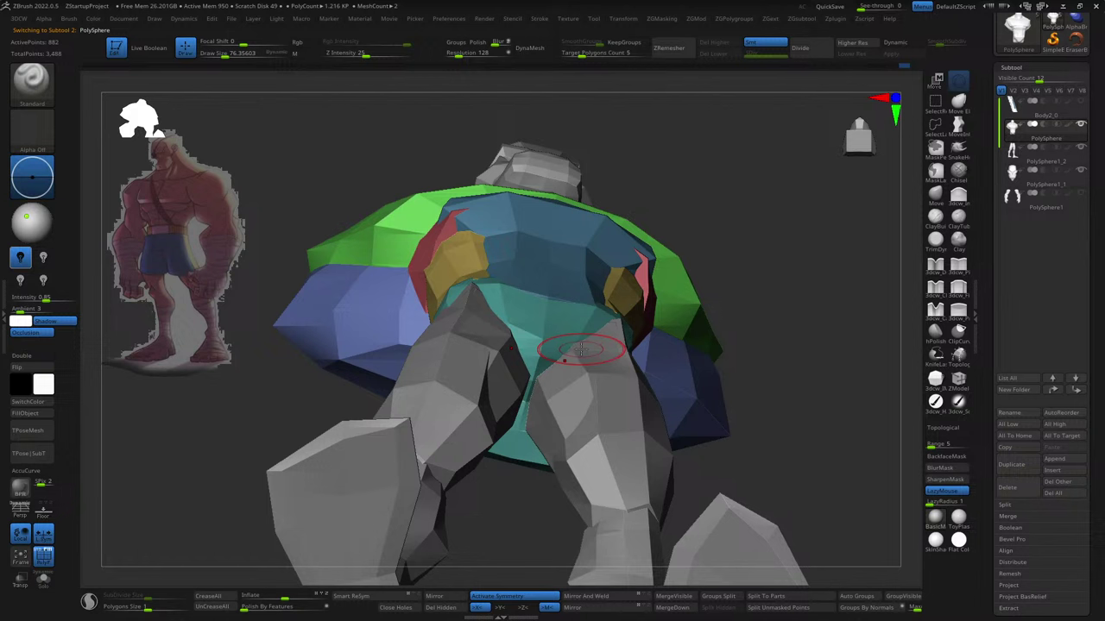
pyautogui.press('b')
pyautogui.press('m')
pyautogui.press('v')
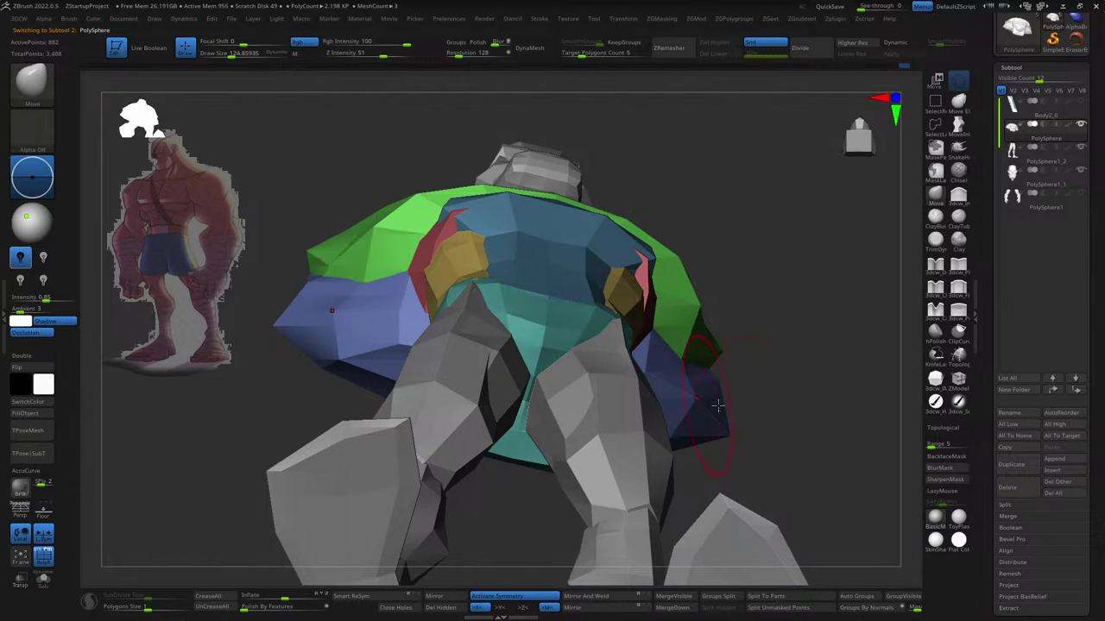
pyautogui.moveTo(814, 375)
pyautogui.mouseDown(button='right')
pyautogui.moveTo(646, 501)
pyautogui.moveTo(728, 265)
pyautogui.mouseUp(button='right')
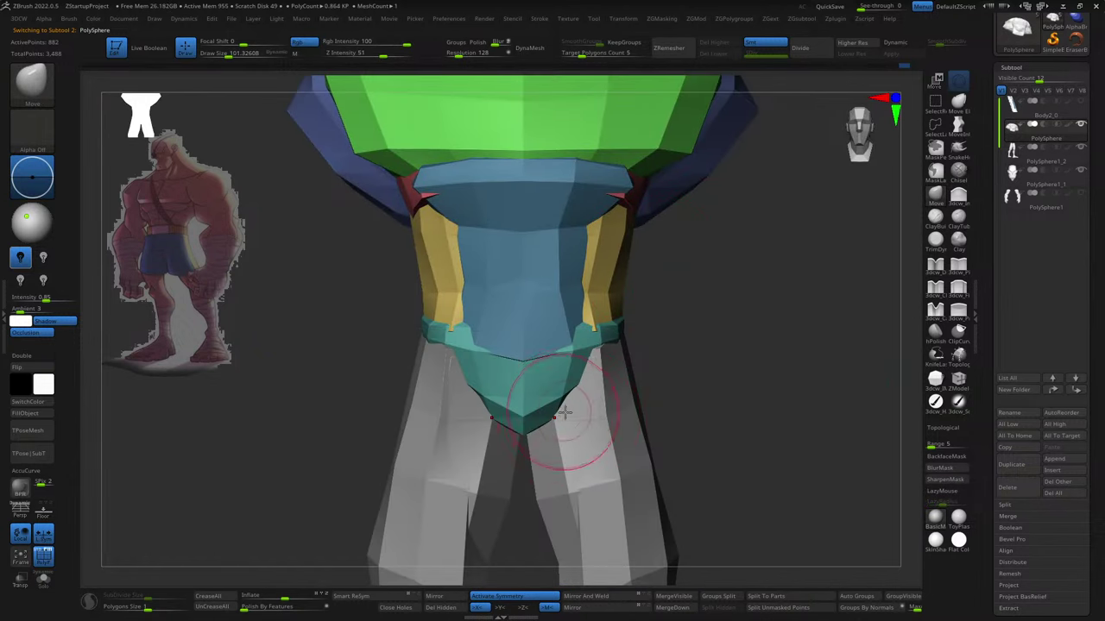
pyautogui.moveTo(562, 414)
pyautogui.mouseDown(button='right')
pyautogui.moveTo(676, 388)
pyautogui.moveTo(572, 399)
pyautogui.mouseUp(button='right')
pyautogui.moveTo(676, 381); pyautogui.dragTo(691, 374, button='right')
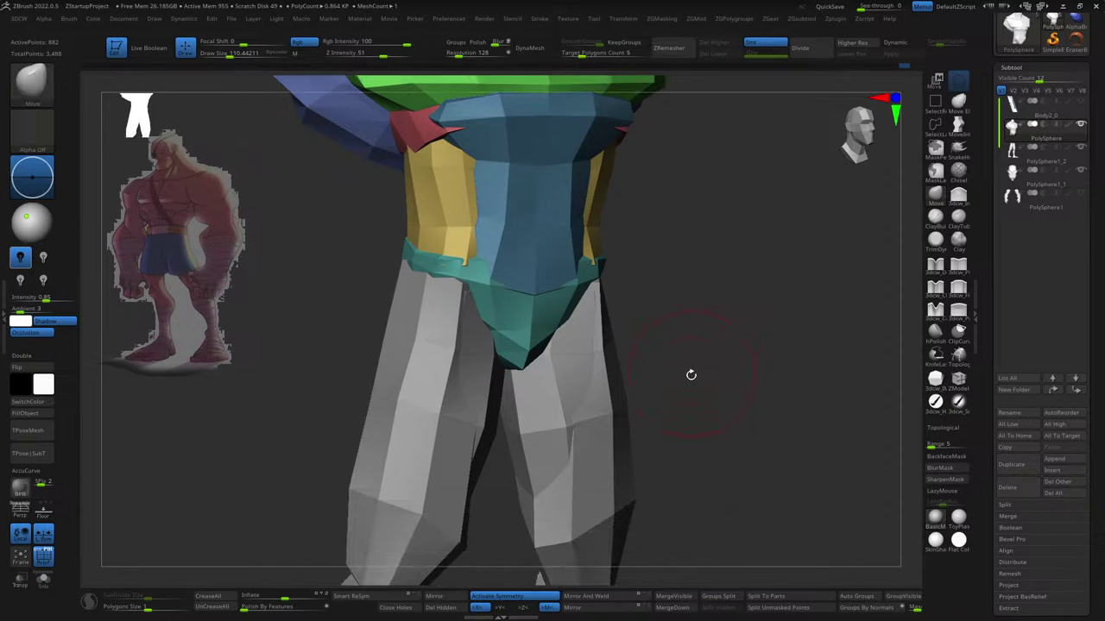
# - Select the legs subtool and insert a small cylinder onto the knee
pyautogui.keyDown('alt'); pyautogui.click(614, 420); pyautogui.keyUp('alt')
pyautogui.moveTo(717, 414)
pyautogui.mouseDown(button='right')
pyautogui.moveTo(699, 324)
pyautogui.moveTo(720, 458)
pyautogui.moveTo(697, 361)
pyautogui.moveTo(720, 412)
pyautogui.moveTo(977, 349)
pyautogui.mouseUp(button='right')
pyautogui.moveTo(795, 414); pyautogui.dragTo(664, 422, button='right')
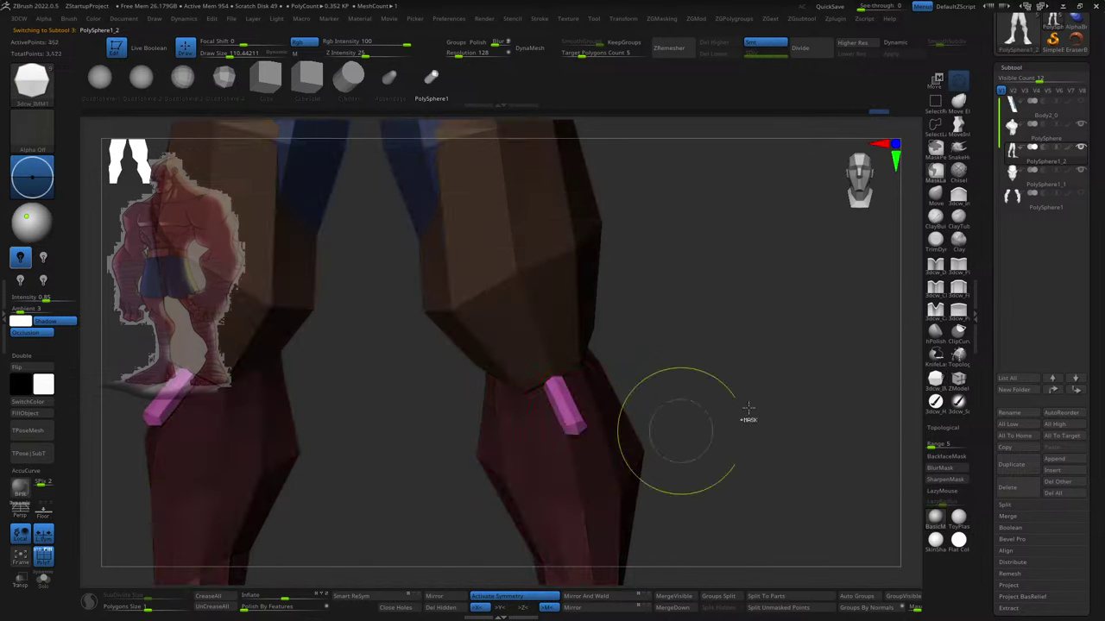
# - Replace the knee cylinders with a mirrored QuadSphere and move it onto both knees with the gizmo
pyautogui.hotkey('ctrl', 'z')
pyautogui.click(232, 79)
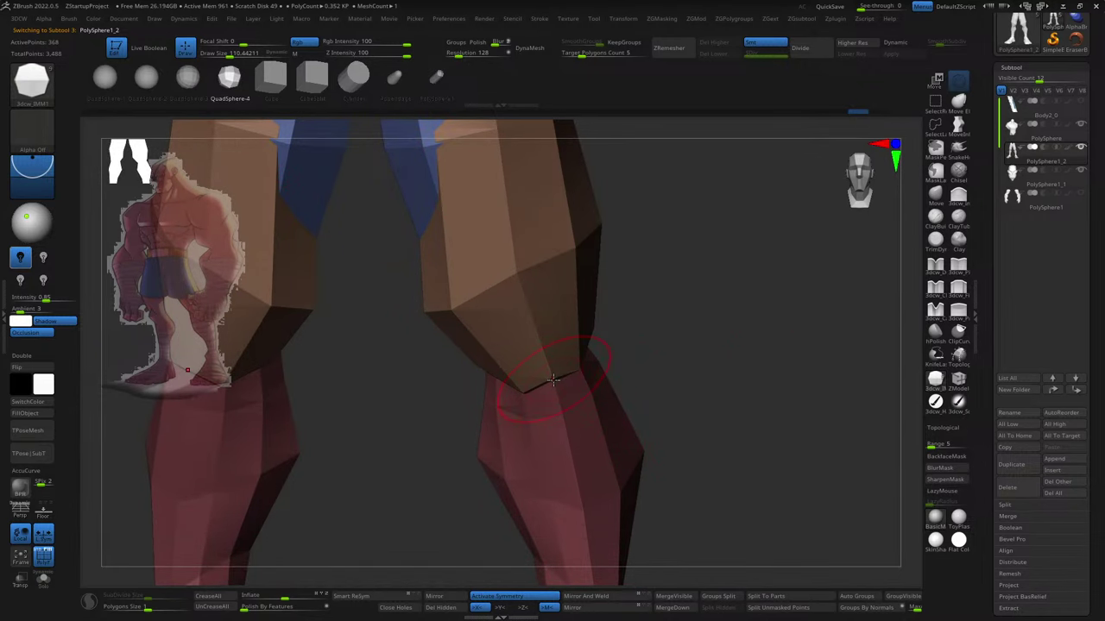
pyautogui.hotkey('ctrl', 'z')
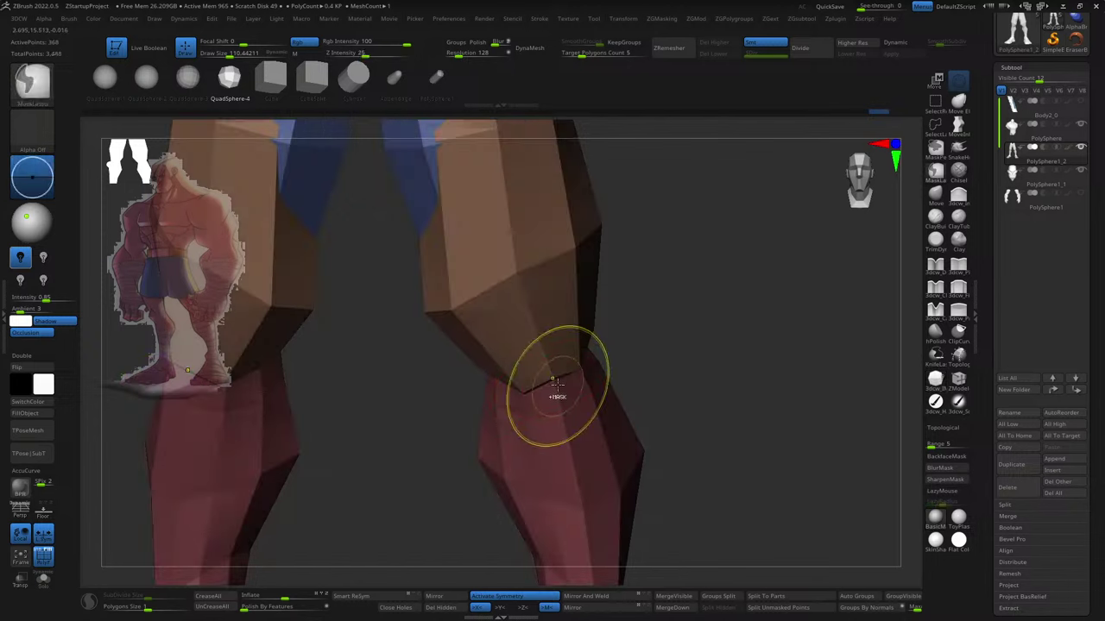
pyautogui.moveTo(556, 389); pyautogui.dragTo(570, 405)
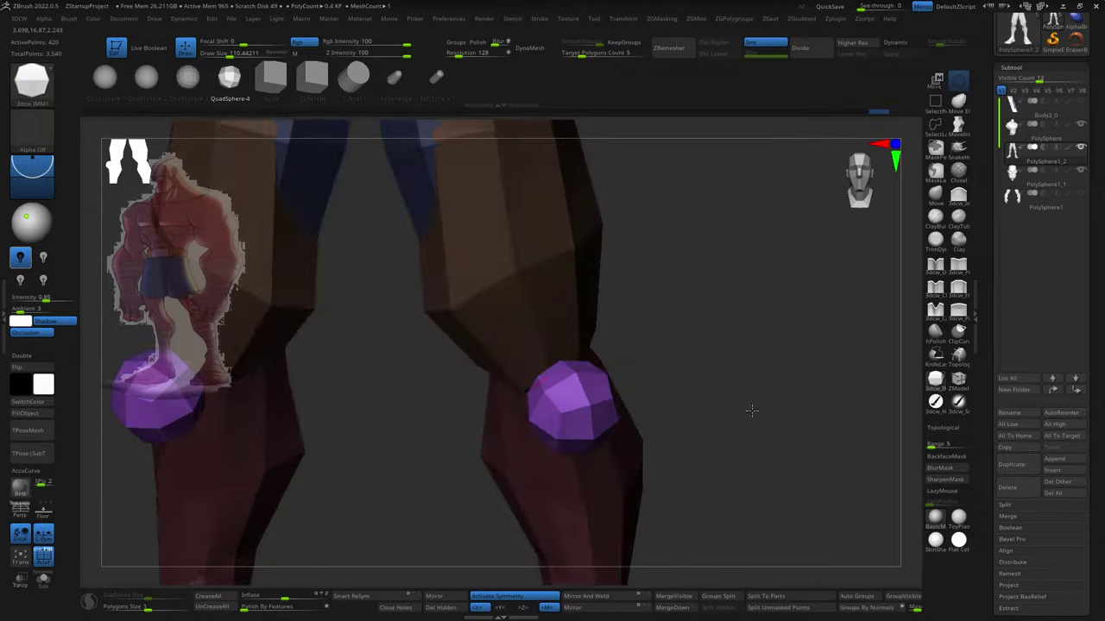
pyautogui.moveTo(750, 409); pyautogui.dragTo(637, 390)
pyautogui.press('w')
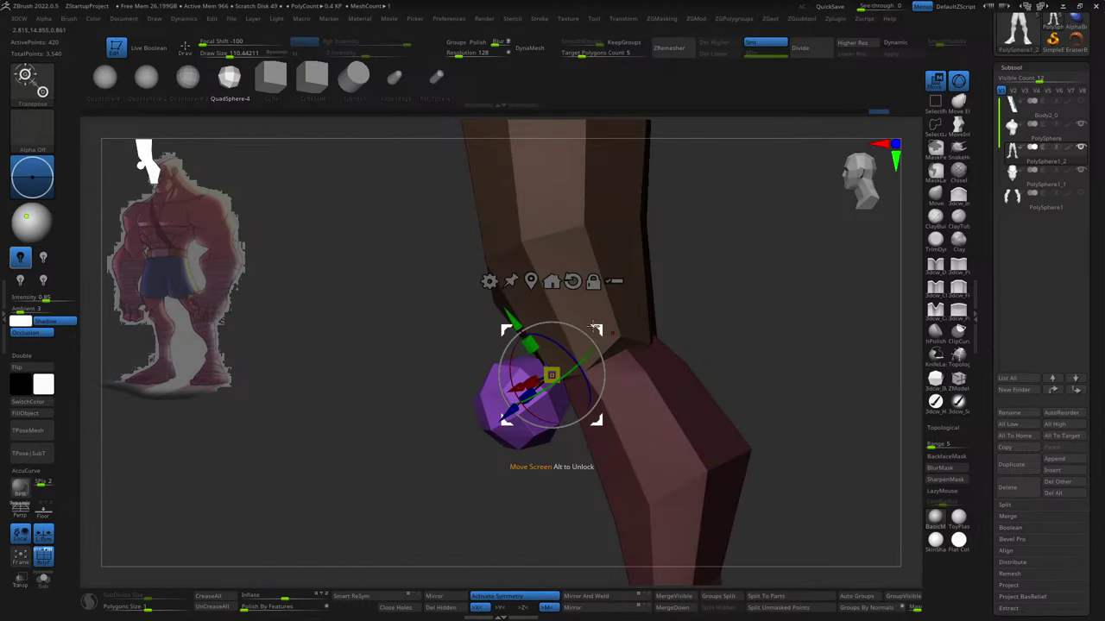
pyautogui.moveTo(596, 328); pyautogui.dragTo(747, 307)
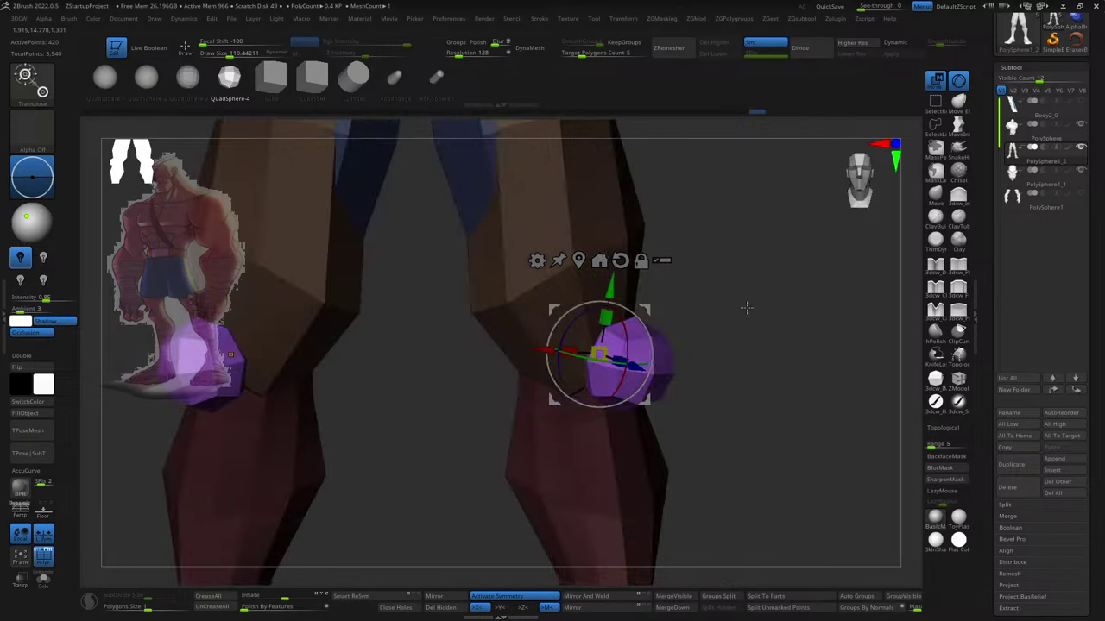
pyautogui.moveTo(646, 307)
pyautogui.mouseDown()
pyautogui.moveTo(670, 397)
pyautogui.moveTo(732, 333)
pyautogui.moveTo(641, 332)
pyautogui.moveTo(681, 413)
pyautogui.mouseUp()
# - Return to the Move brush, bring both purple knee spheres into view and enlarge the Draw Size
pyautogui.press('q')
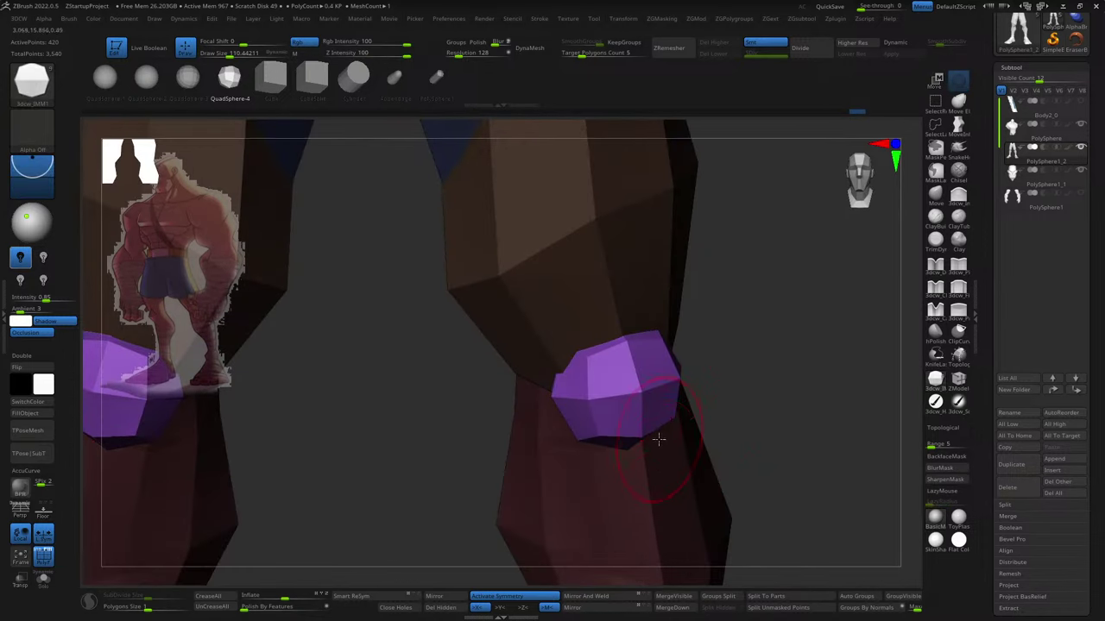
pyautogui.moveTo(659, 440)
pyautogui.mouseDown(button='right')
pyautogui.moveTo(629, 439)
pyautogui.moveTo(685, 370)
pyautogui.mouseUp(button='right')
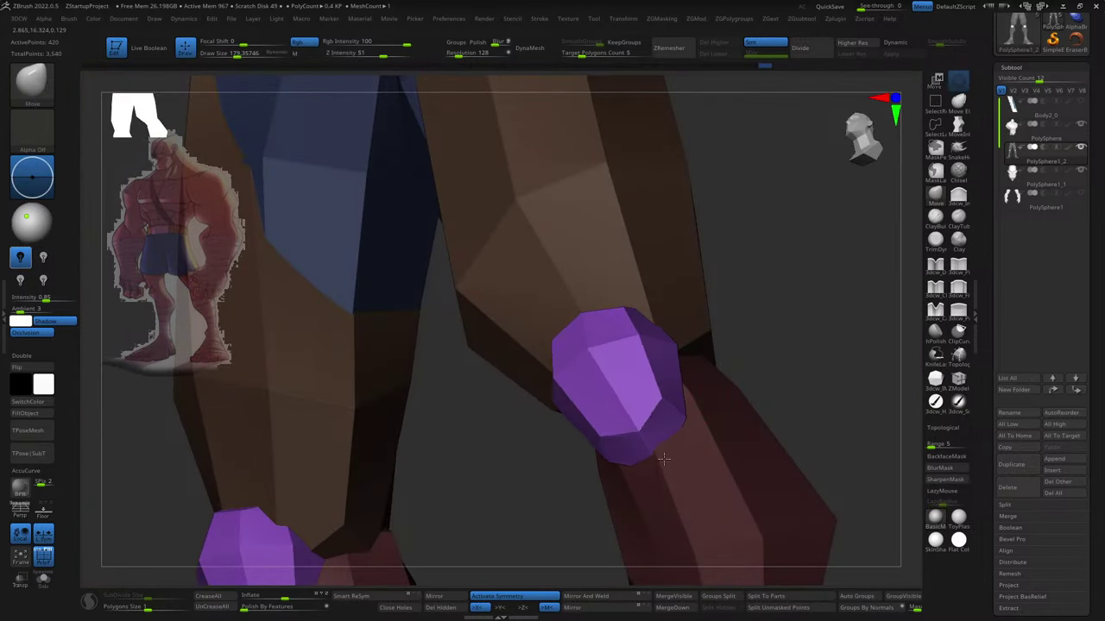
pyautogui.moveTo(663, 459)
pyautogui.mouseDown(button='right')
pyautogui.moveTo(716, 444)
pyautogui.moveTo(641, 451)
pyautogui.mouseUp(button='right')
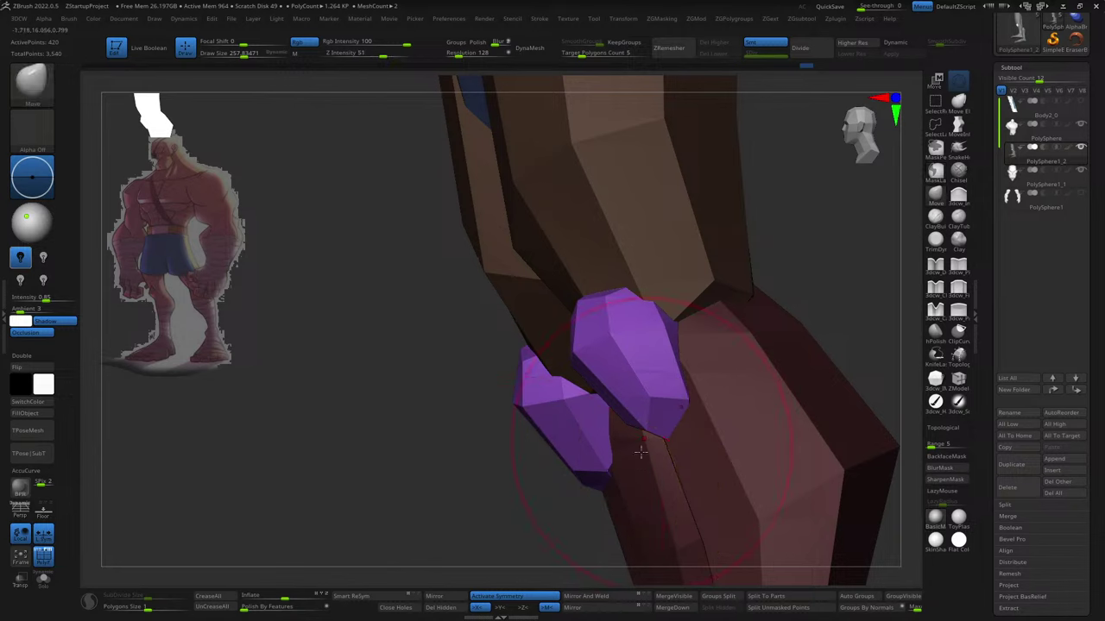
pyautogui.moveTo(507, 522); pyautogui.dragTo(489, 527, button='right')
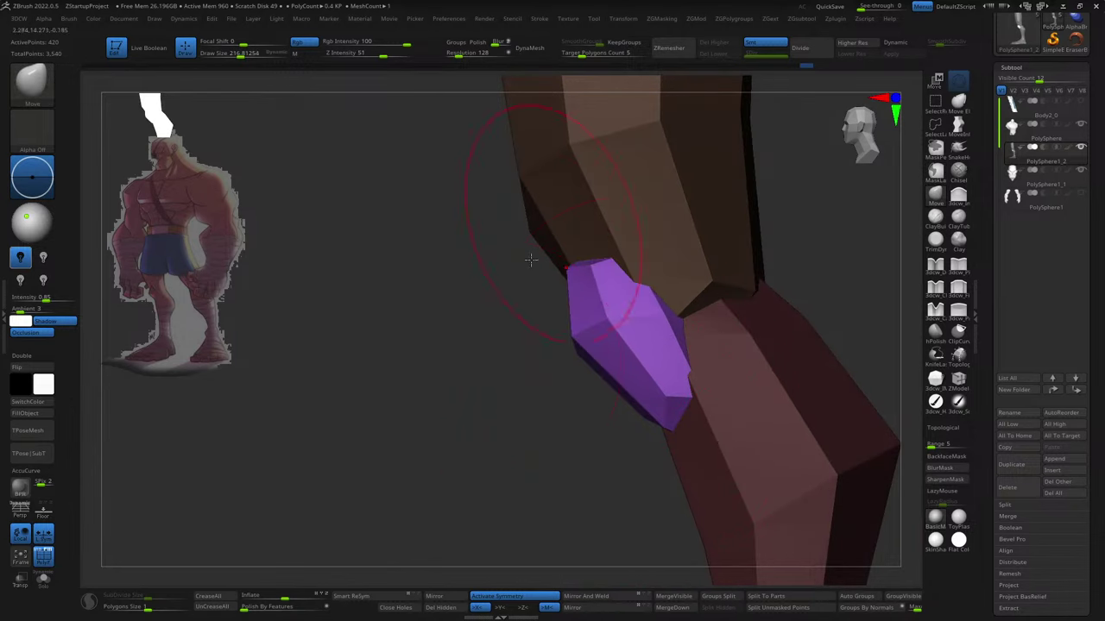
pyautogui.moveTo(529, 247); pyautogui.dragTo(611, 345, button='right')
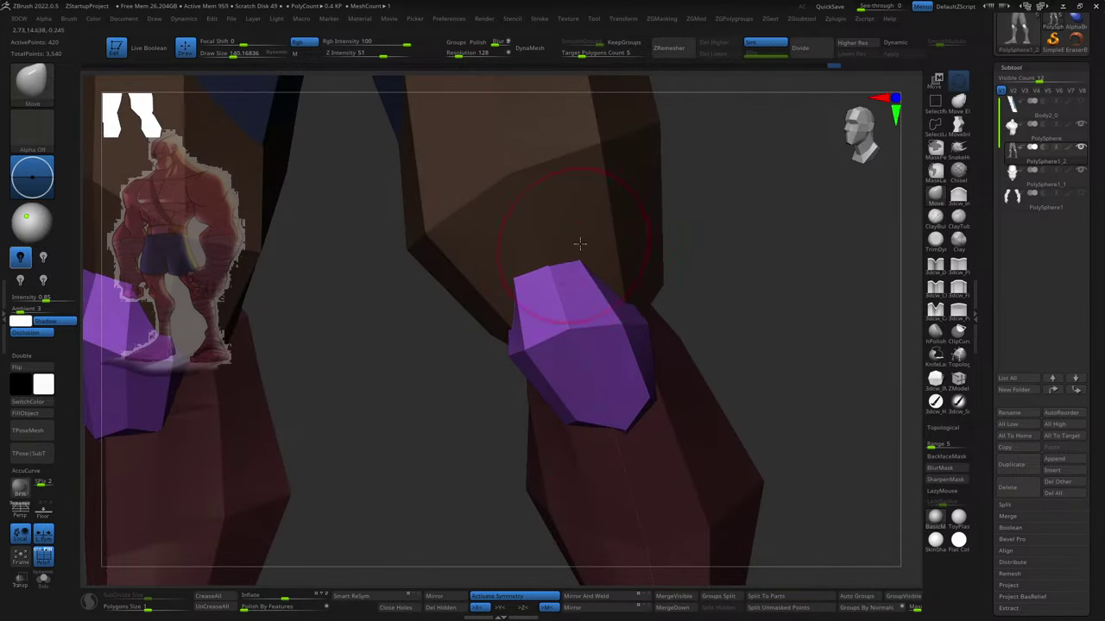
pyautogui.press('s')
pyautogui.moveTo(580, 244); pyautogui.dragTo(675, 252)
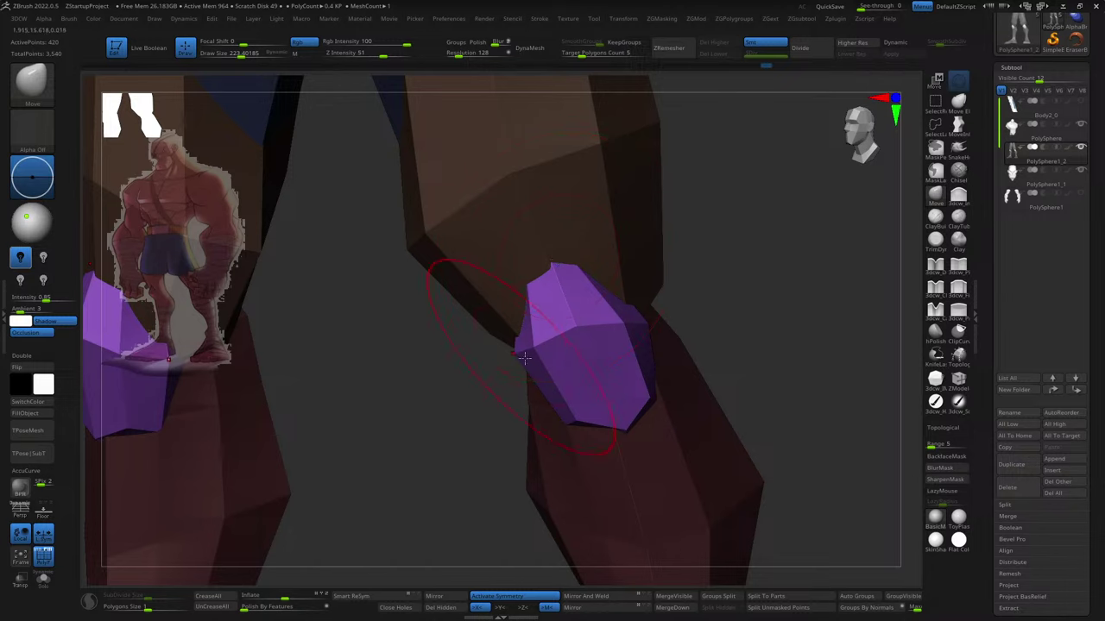
# - Enlarge the brush slightly and orbit around the legs to frame a single knee pad
pyautogui.moveTo(524, 357); pyautogui.dragTo(570, 364, button='right')
pyautogui.moveTo(631, 418)
pyautogui.mouseDown(button='right')
pyautogui.moveTo(616, 420)
pyautogui.moveTo(635, 426)
pyautogui.mouseUp(button='right')
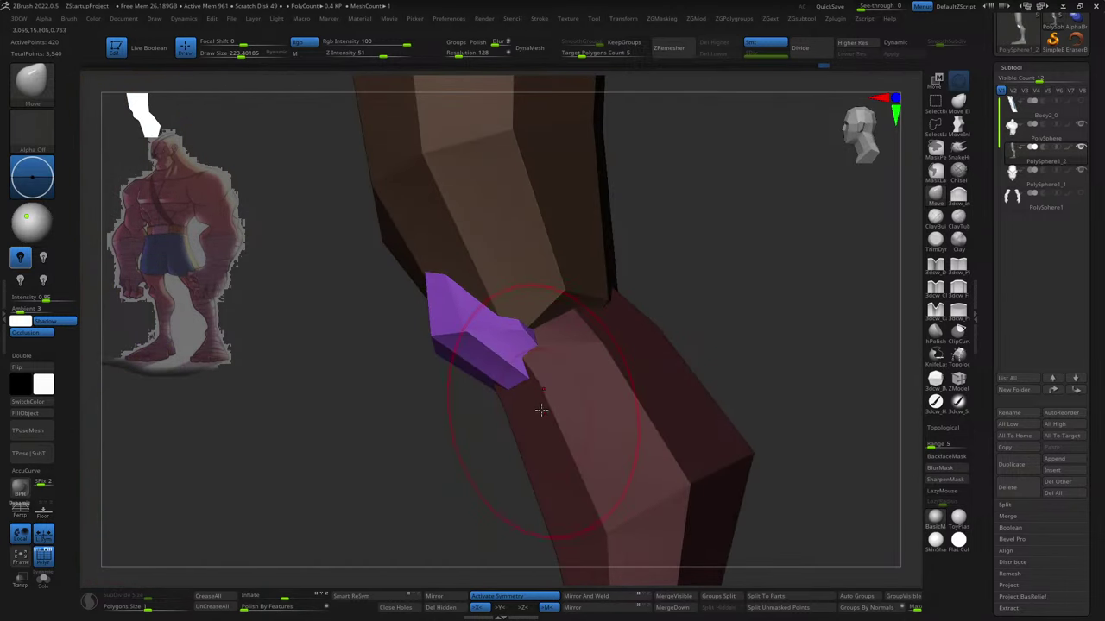
pyautogui.moveTo(524, 396)
pyautogui.mouseDown(button='right')
pyautogui.moveTo(486, 423)
pyautogui.moveTo(535, 411)
pyautogui.mouseUp(button='right')
pyautogui.press('s')
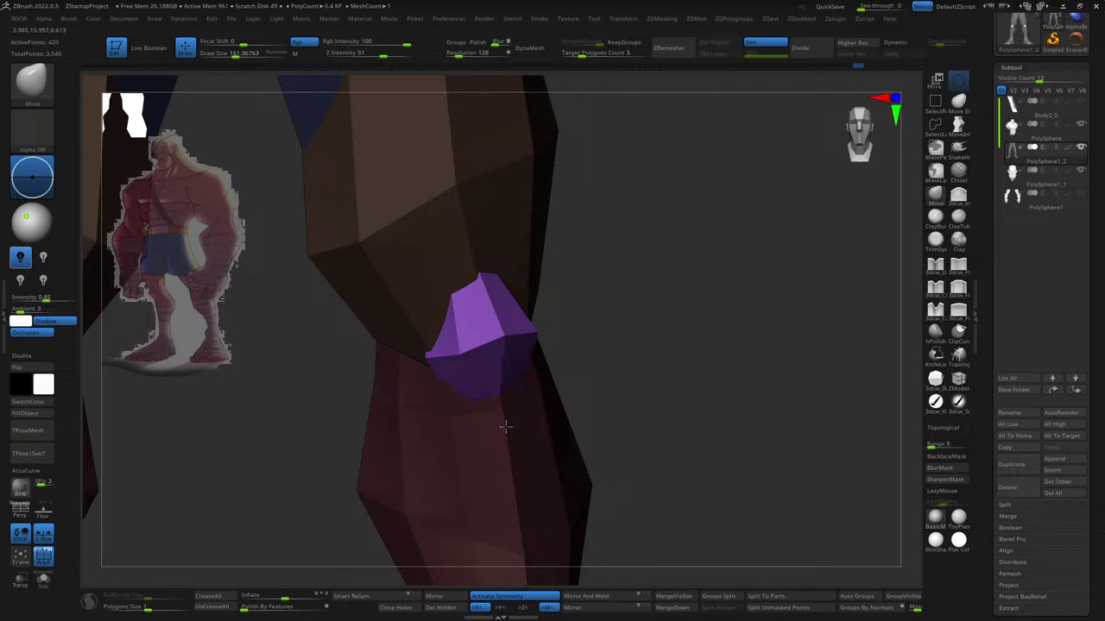
pyautogui.moveTo(506, 426); pyautogui.dragTo(492, 462)
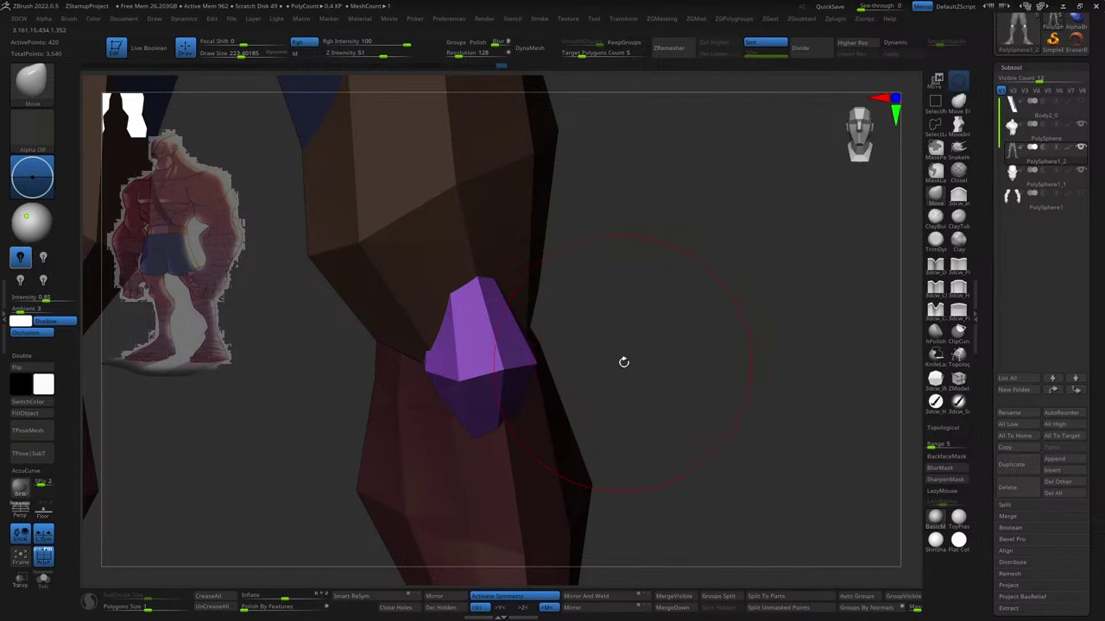
pyautogui.moveTo(623, 361); pyautogui.dragTo(542, 371, button='right')
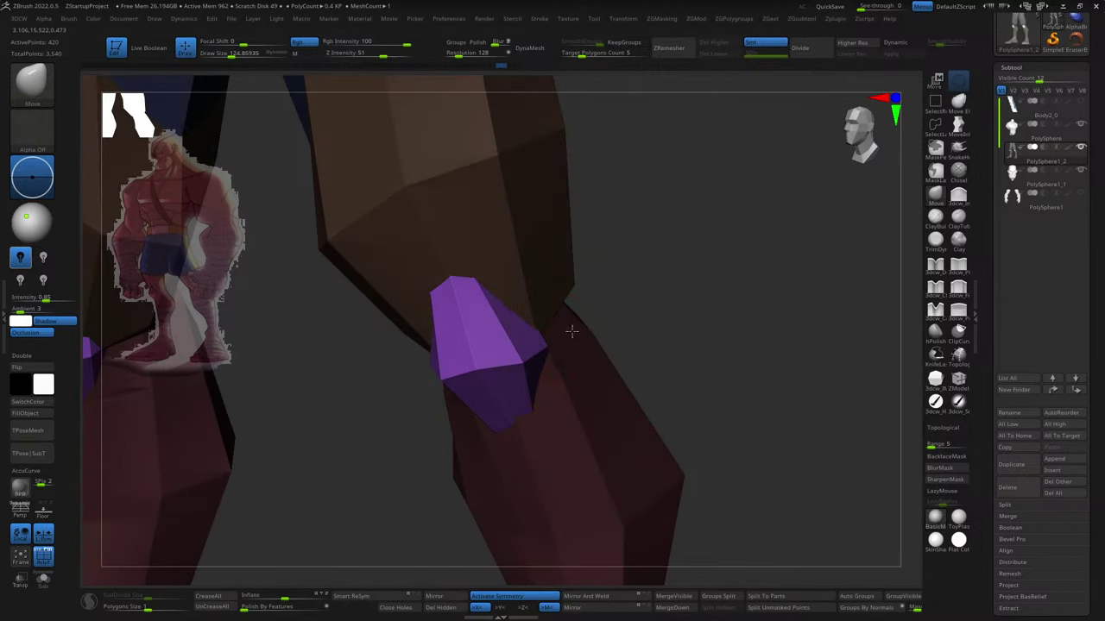
pyautogui.moveTo(571, 330)
pyautogui.mouseDown(button='right')
pyautogui.moveTo(538, 353)
pyautogui.moveTo(522, 339)
pyautogui.mouseUp(button='right')
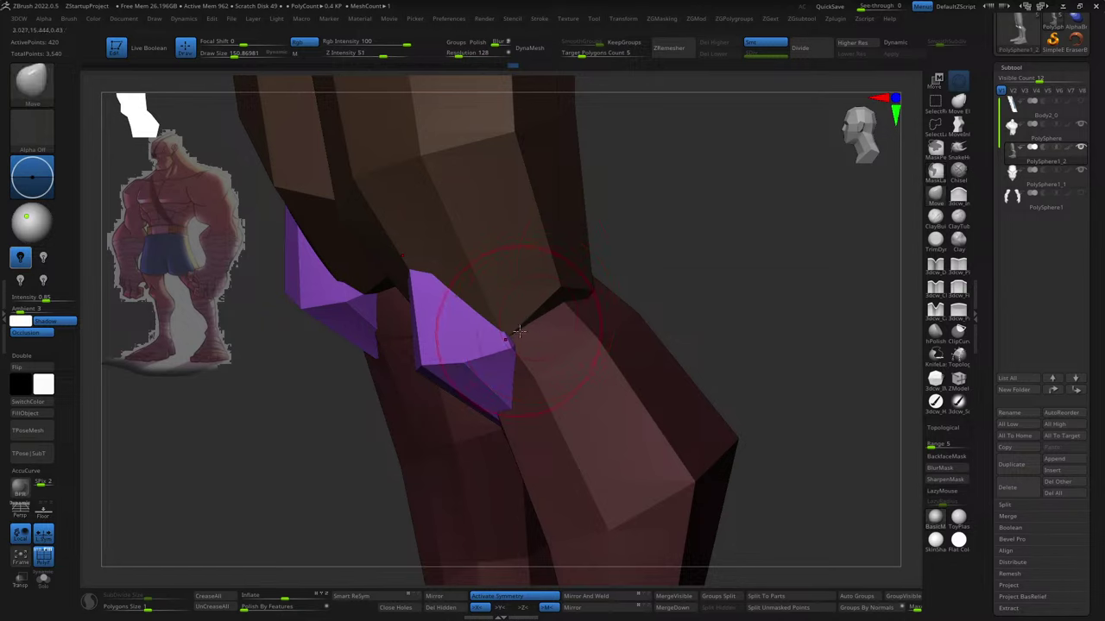
pyautogui.moveTo(578, 280); pyautogui.dragTo(521, 322, button='right')
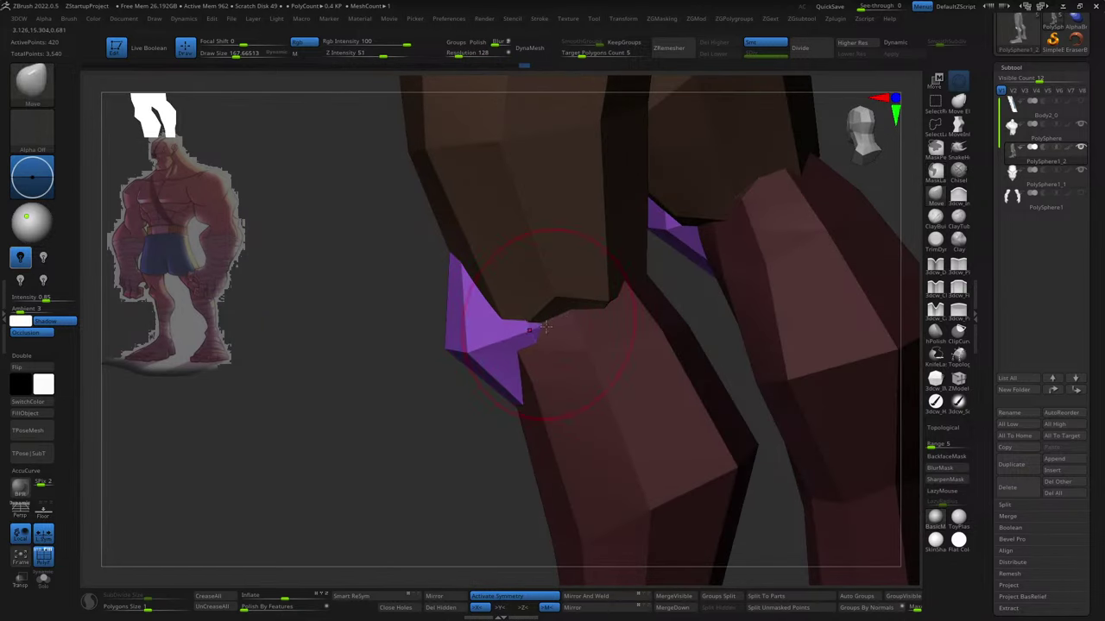
pyautogui.moveTo(585, 295)
pyautogui.mouseDown(button='right')
pyautogui.moveTo(648, 291)
pyautogui.moveTo(536, 369)
pyautogui.mouseUp(button='right')
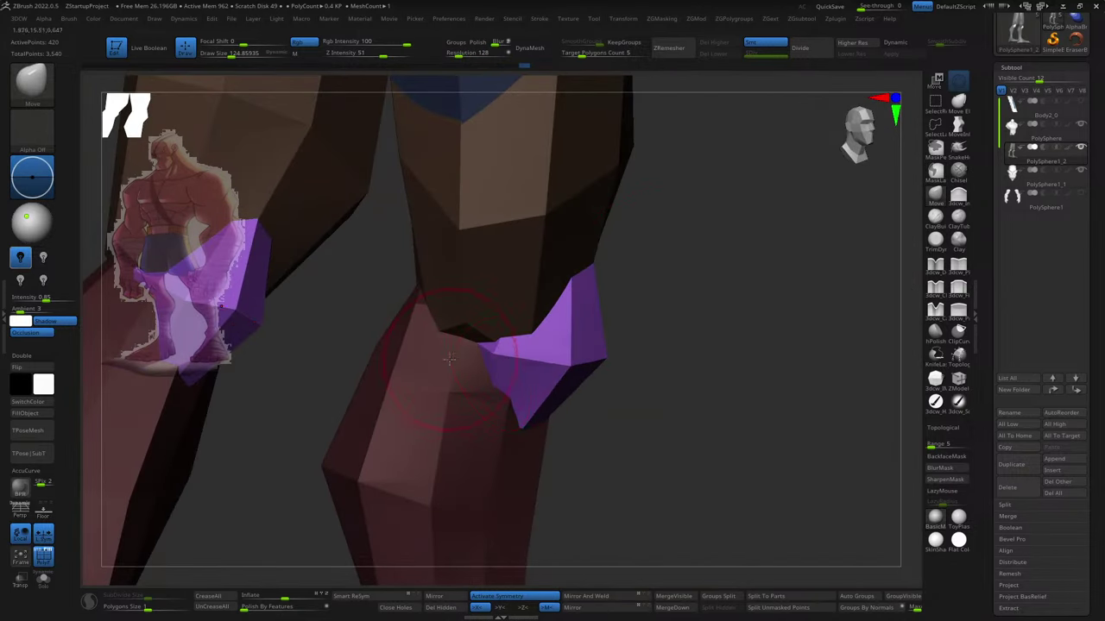
pyautogui.moveTo(448, 358)
pyautogui.mouseDown(button='right')
pyautogui.moveTo(518, 365)
pyautogui.moveTo(481, 349)
pyautogui.mouseUp(button='right')
pyautogui.moveTo(658, 336)
pyautogui.mouseDown(button='right')
pyautogui.moveTo(577, 359)
pyautogui.moveTo(604, 362)
pyautogui.moveTo(636, 346)
pyautogui.moveTo(601, 257)
pyautogui.mouseUp(button='right')
# - Pull the top of the knee pad into an angular cap, declining dynamic subdivision, and check it from the front
pyautogui.moveTo(601, 257); pyautogui.dragTo(605, 248)
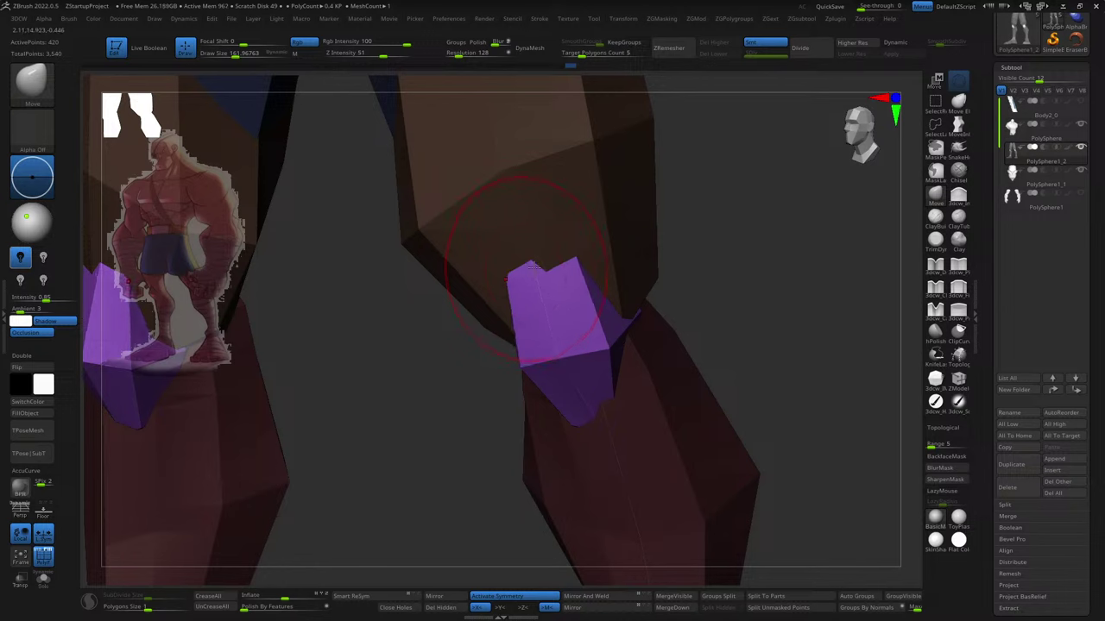
pyautogui.moveTo(533, 267)
pyautogui.mouseDown(button='right')
pyautogui.moveTo(617, 259)
pyautogui.moveTo(630, 234)
pyautogui.moveTo(646, 302)
pyautogui.moveTo(681, 315)
pyautogui.moveTo(656, 309)
pyautogui.mouseUp(button='right')
pyautogui.moveTo(643, 352)
pyautogui.mouseDown(button='right')
pyautogui.moveTo(692, 363)
pyautogui.moveTo(589, 446)
pyautogui.moveTo(631, 424)
pyautogui.mouseUp(button='right')
pyautogui.press('d')
pyautogui.click(529, 204)
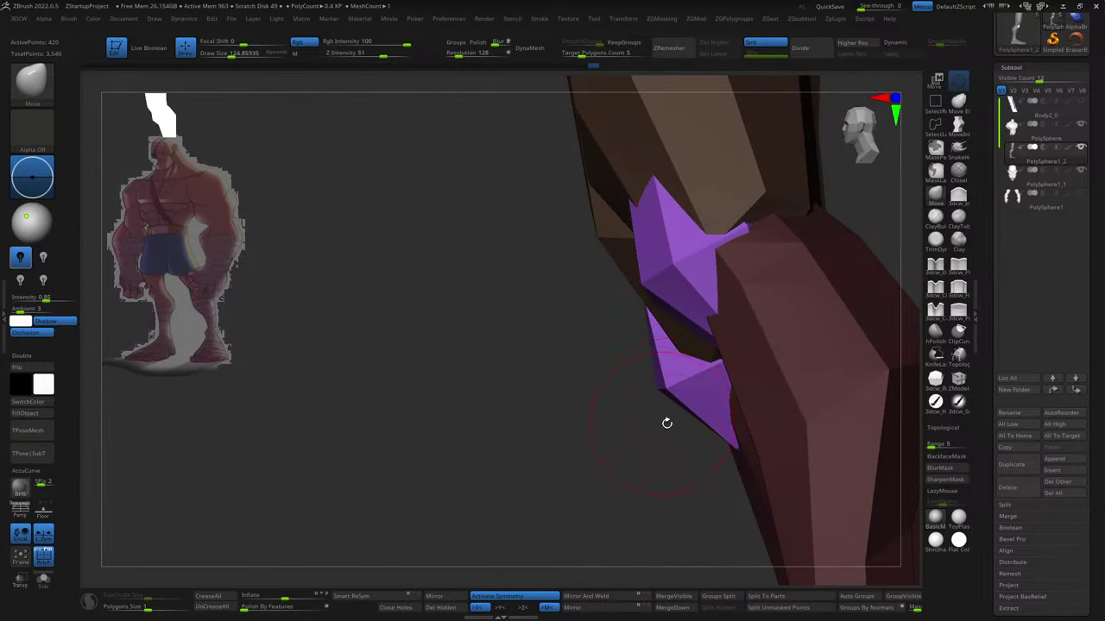
pyautogui.moveTo(690, 382)
pyautogui.mouseDown(button='right')
pyautogui.moveTo(659, 406)
pyautogui.moveTo(678, 371)
pyautogui.moveTo(730, 397)
pyautogui.moveTo(728, 311)
pyautogui.moveTo(827, 337)
pyautogui.moveTo(656, 388)
pyautogui.moveTo(631, 347)
pyautogui.mouseUp(button='right')
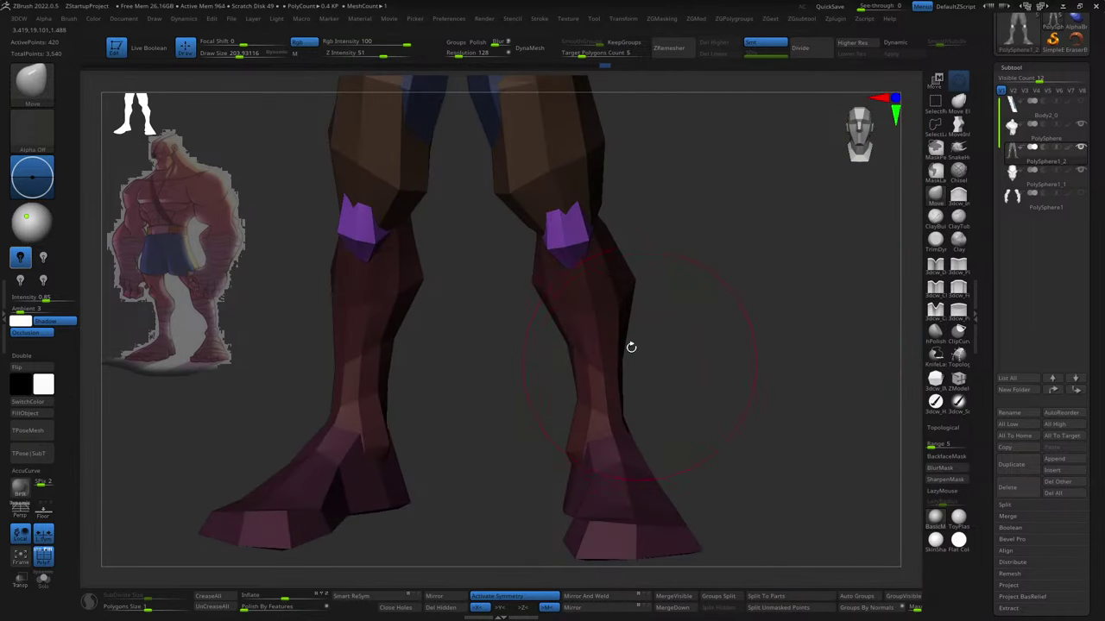
# - Switch from the gizmo back to sculpting, resize the brush, and inspect the purple knee pads from several sides
pyautogui.press('w')
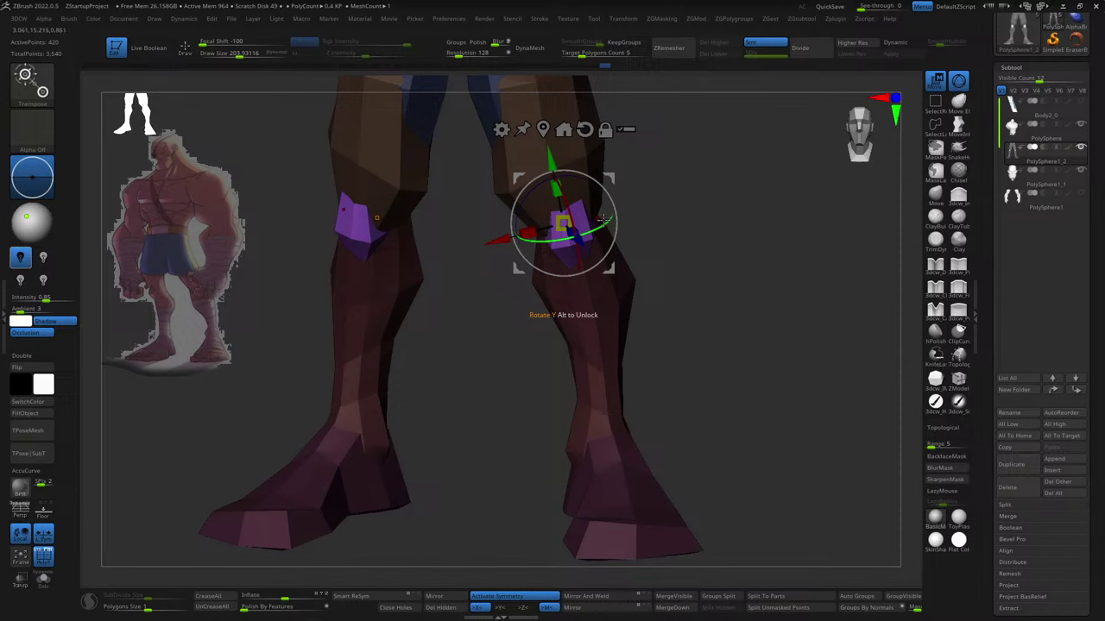
pyautogui.press('q')
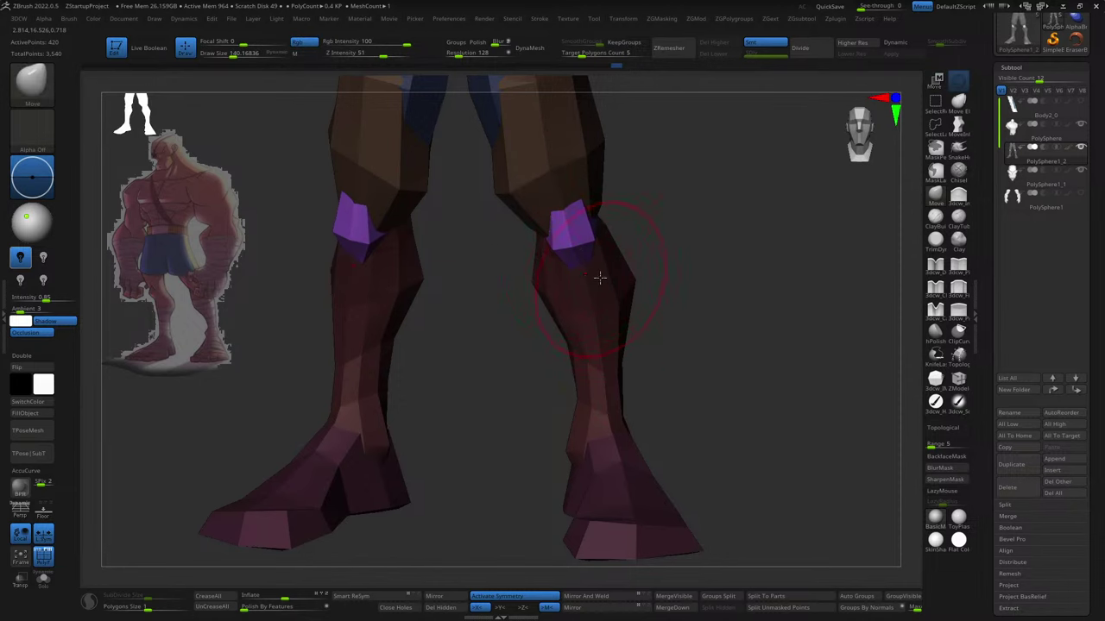
pyautogui.press('s')
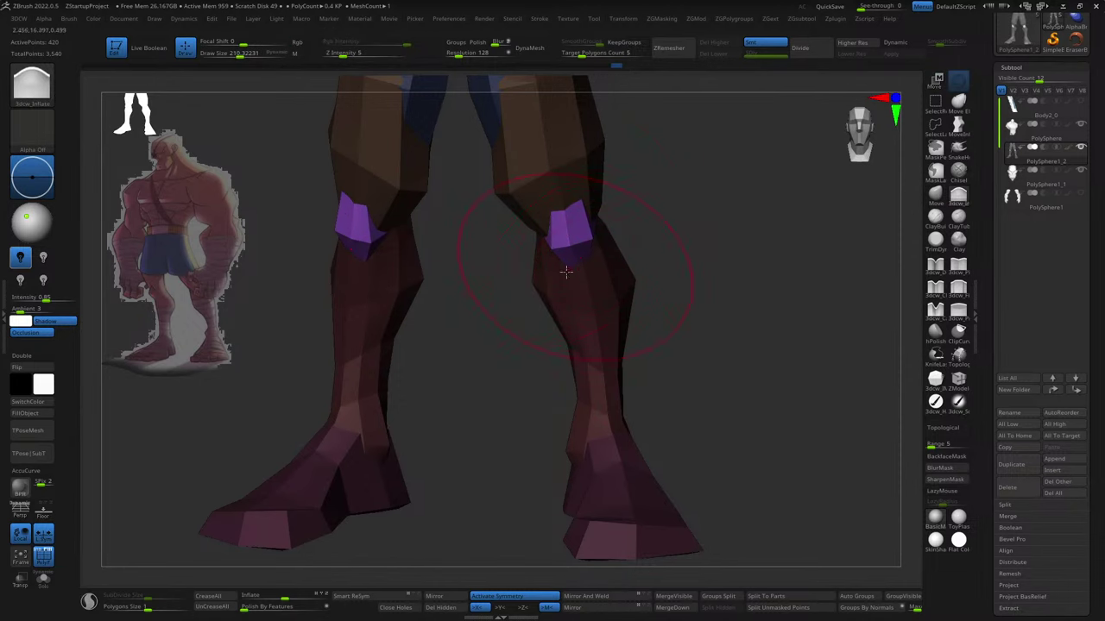
pyautogui.scroll(5, 667, 197)
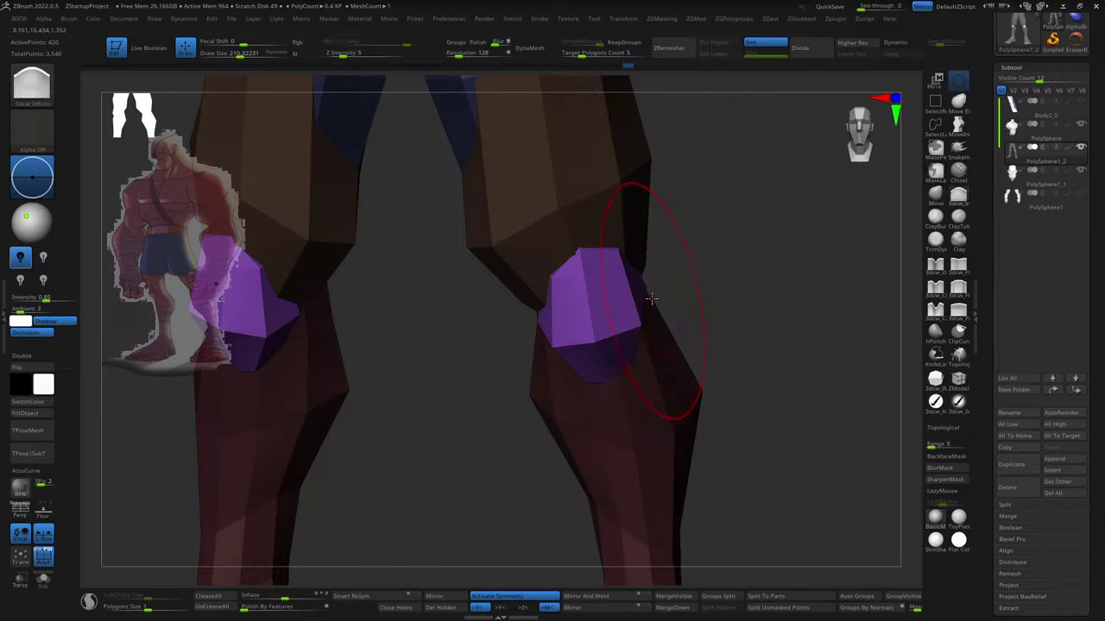
pyautogui.press('s')
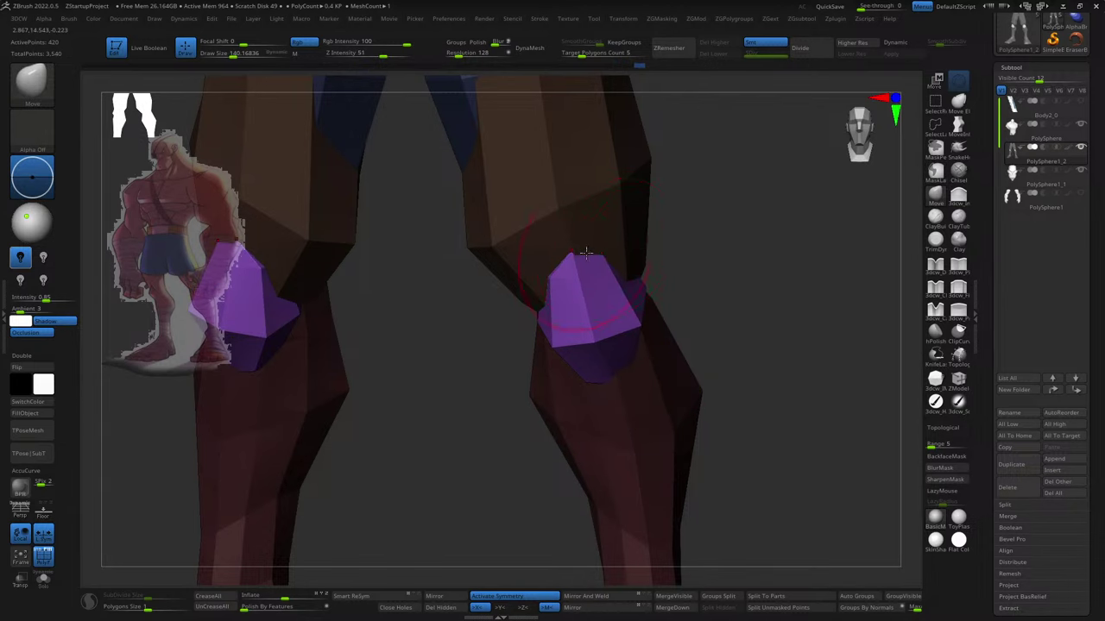
pyautogui.moveTo(682, 252)
pyautogui.mouseDown()
pyautogui.moveTo(585, 298)
pyautogui.moveTo(666, 337)
pyautogui.moveTo(535, 308)
pyautogui.mouseUp()
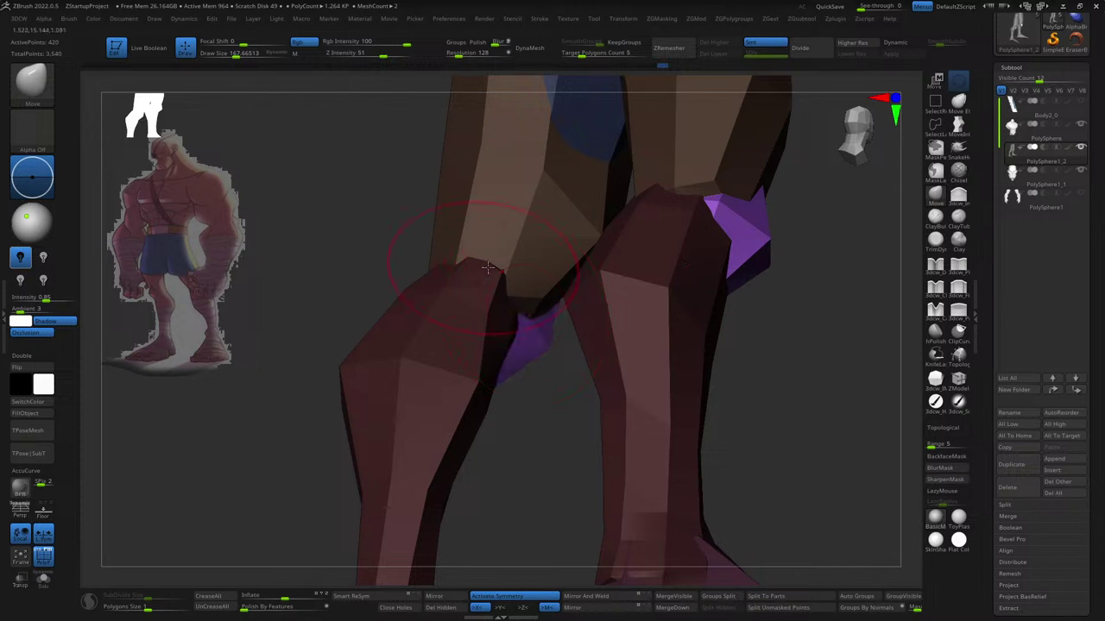
pyautogui.moveTo(751, 341); pyautogui.dragTo(668, 360)
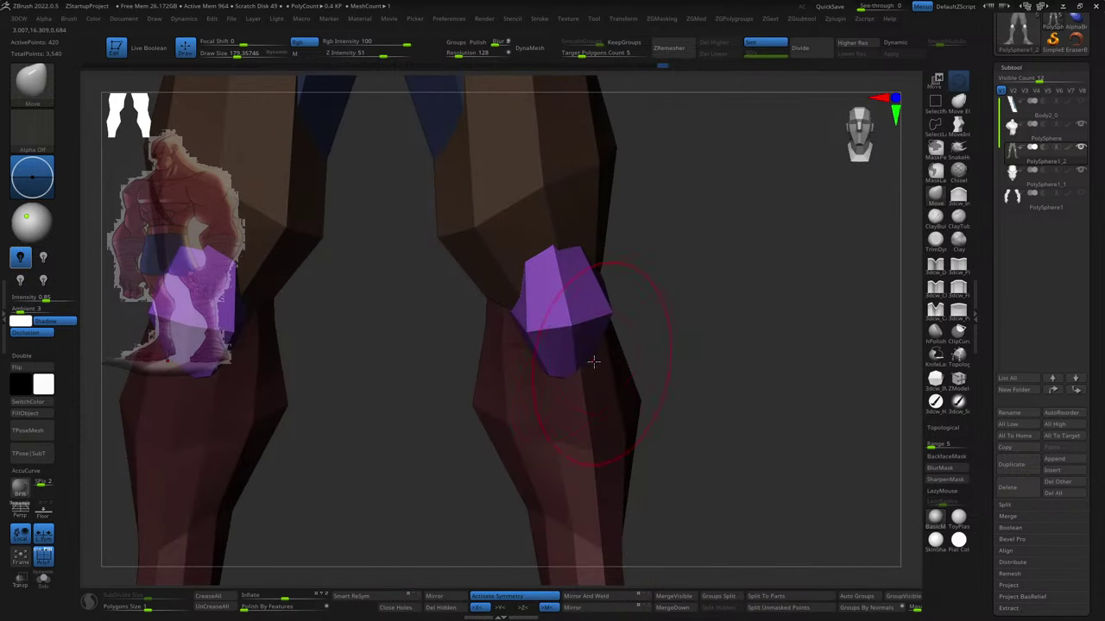
pyautogui.moveTo(592, 360)
pyautogui.mouseDown()
pyautogui.moveTo(661, 328)
pyautogui.moveTo(633, 331)
pyautogui.mouseUp()
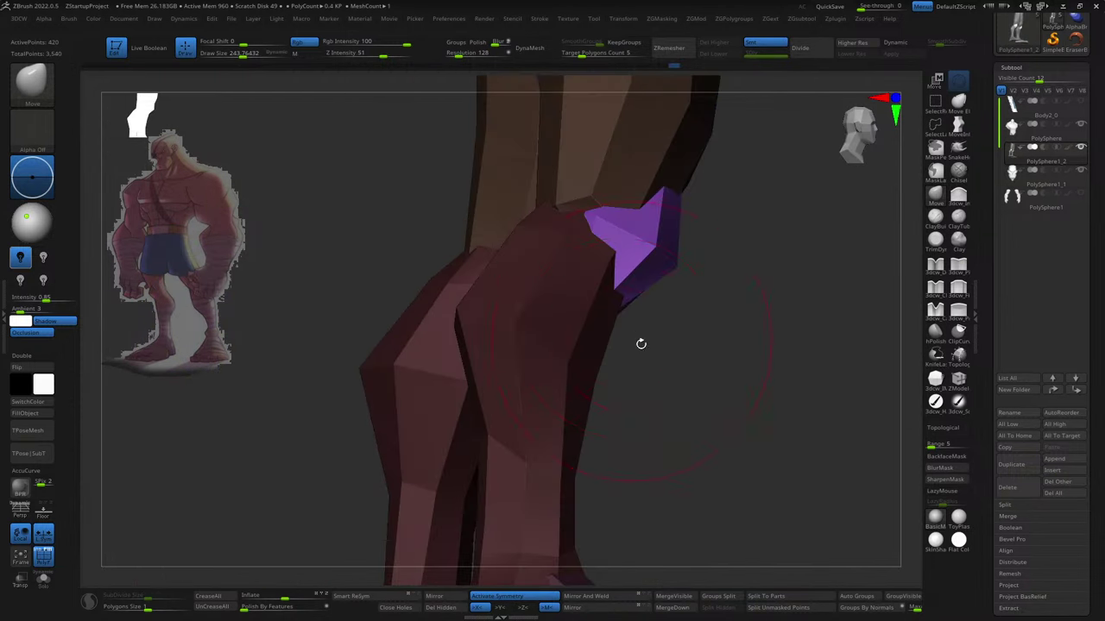
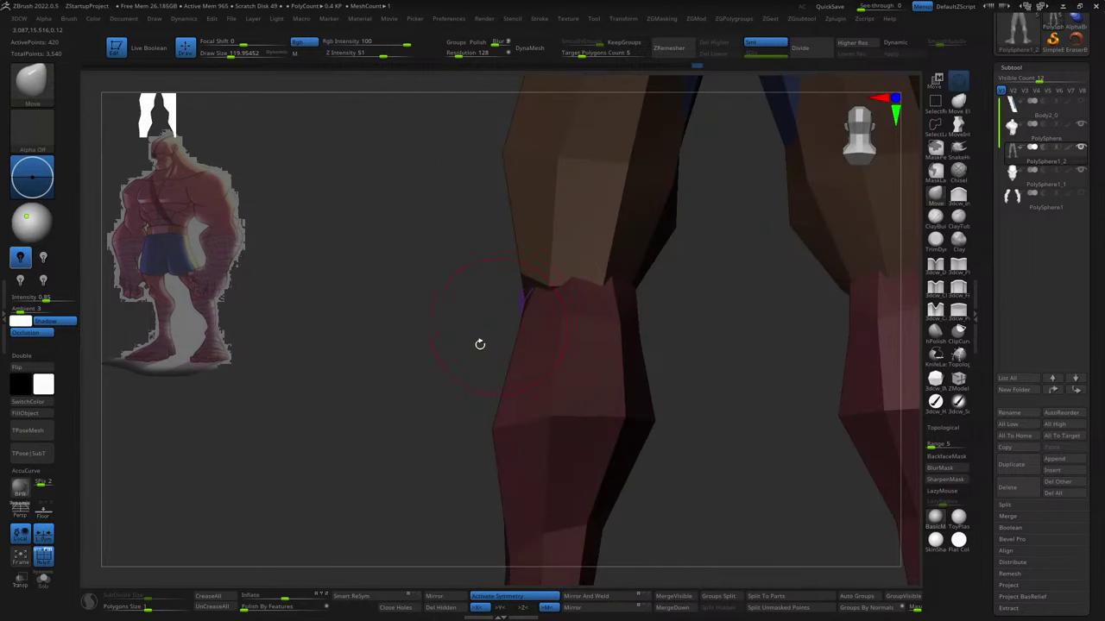
# - Frame both knees from front and side angles and shrink the brush to fit the kneecap
pyautogui.moveTo(480, 344); pyautogui.dragTo(558, 360)
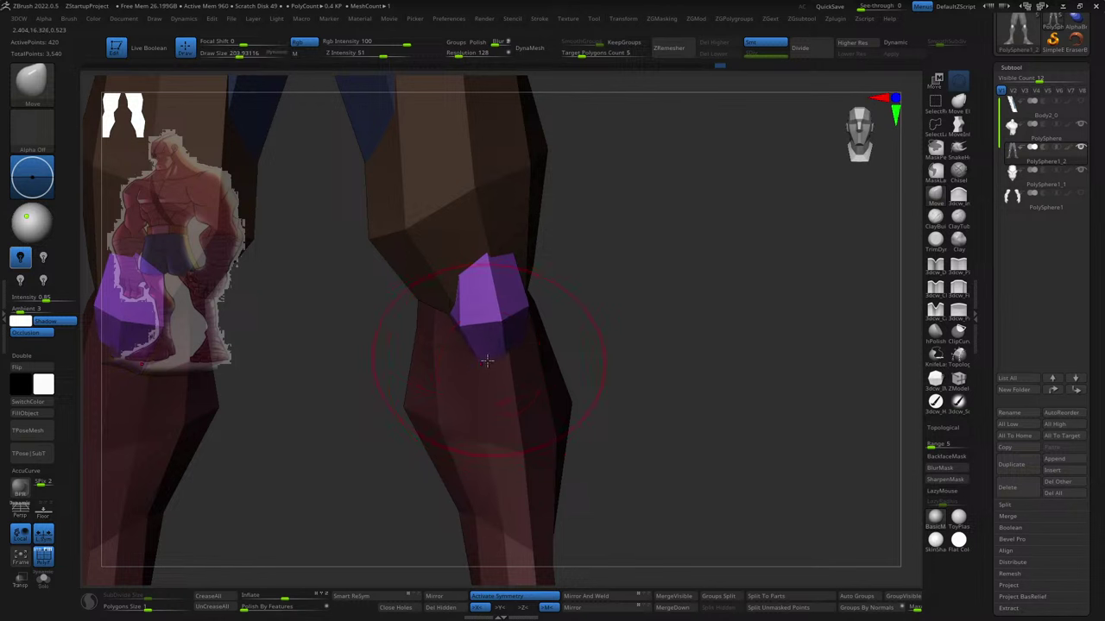
pyautogui.press('[')
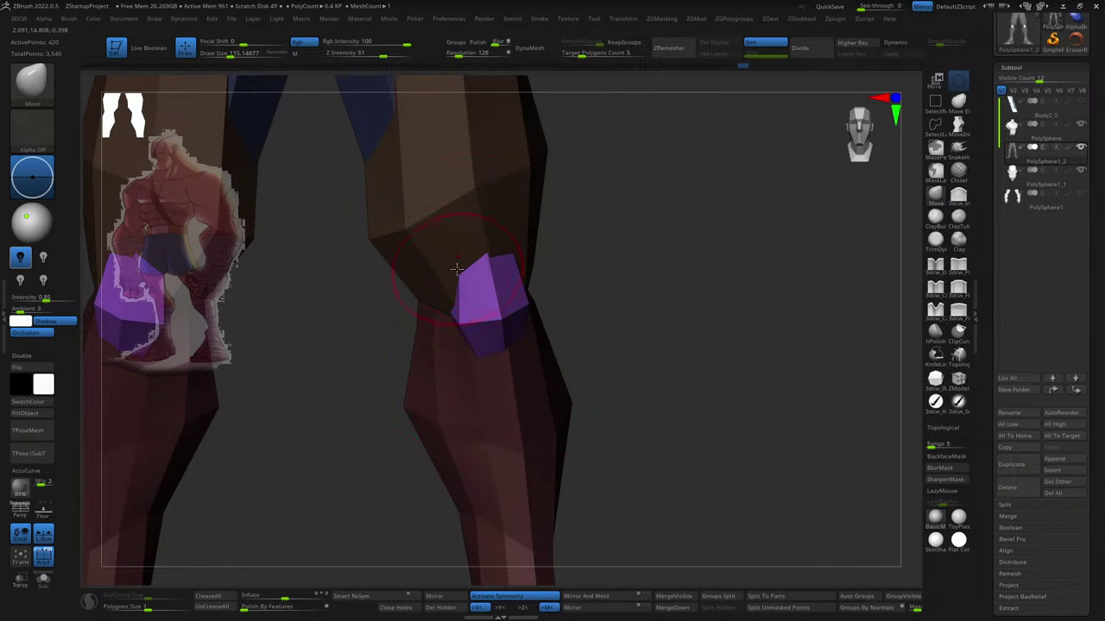
pyautogui.moveTo(492, 249); pyautogui.dragTo(552, 283)
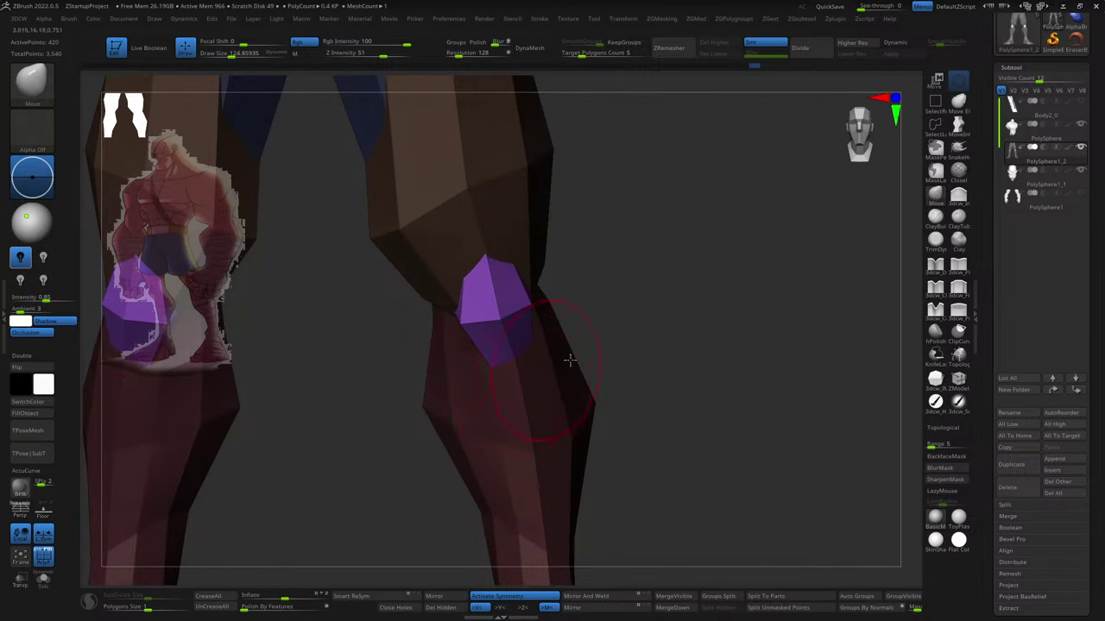
pyautogui.moveTo(570, 361); pyautogui.dragTo(547, 271)
pyautogui.moveTo(530, 340); pyautogui.dragTo(511, 389)
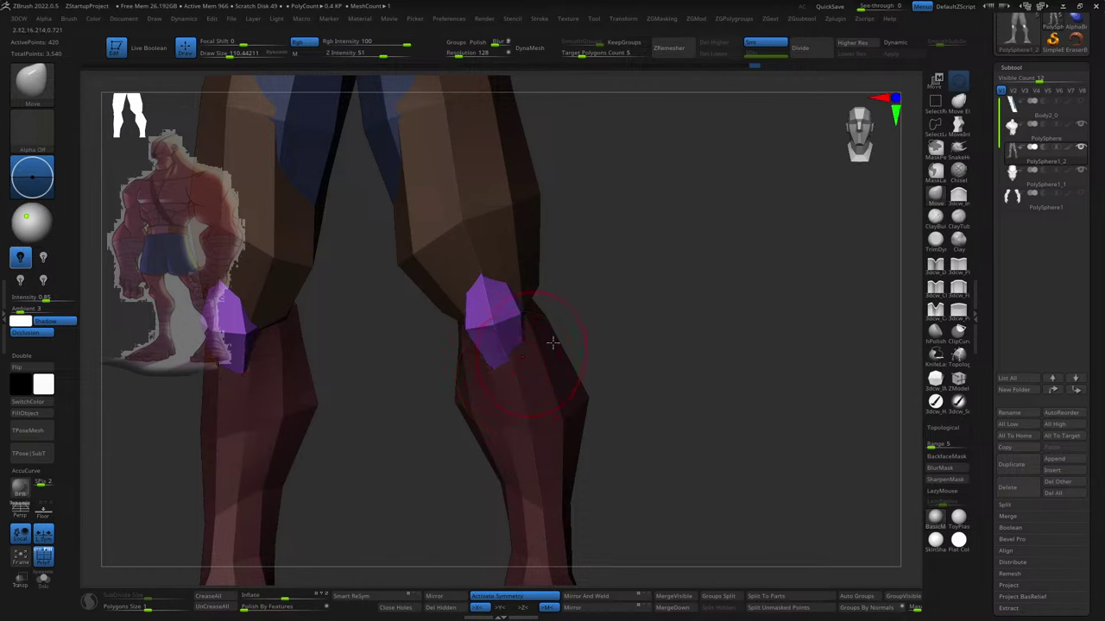
pyautogui.moveTo(552, 343); pyautogui.dragTo(524, 356)
pyautogui.moveTo(507, 309)
pyautogui.mouseDown()
pyautogui.moveTo(572, 316)
pyautogui.moveTo(527, 336)
pyautogui.moveTo(575, 328)
pyautogui.moveTo(530, 320)
pyautogui.moveTo(510, 335)
pyautogui.mouseUp()
pyautogui.moveTo(585, 347)
pyautogui.mouseDown()
pyautogui.moveTo(558, 359)
pyautogui.moveTo(524, 321)
pyautogui.moveTo(577, 340)
pyautogui.moveTo(528, 336)
pyautogui.mouseUp()
pyautogui.moveTo(528, 292)
pyautogui.mouseDown()
pyautogui.moveTo(536, 267)
pyautogui.moveTo(632, 298)
pyautogui.mouseUp()
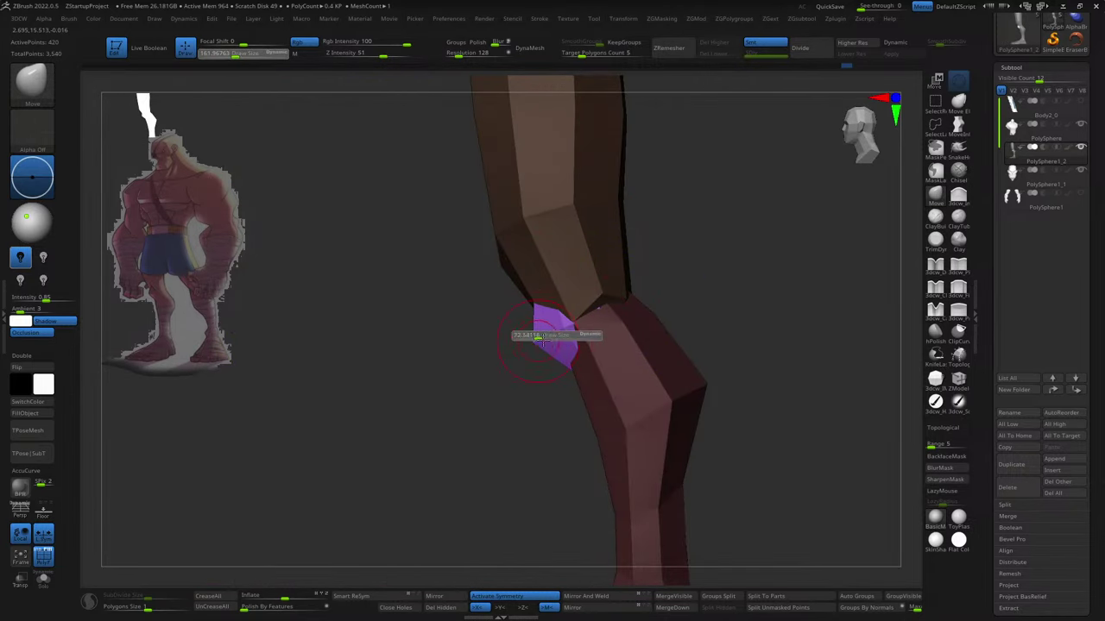
# - Pull the purple kneecaps into pointed, faceted caps with an enlarged Move brush
pyautogui.moveTo(537, 339); pyautogui.dragTo(544, 326)
pyautogui.moveTo(524, 276); pyautogui.dragTo(538, 273)
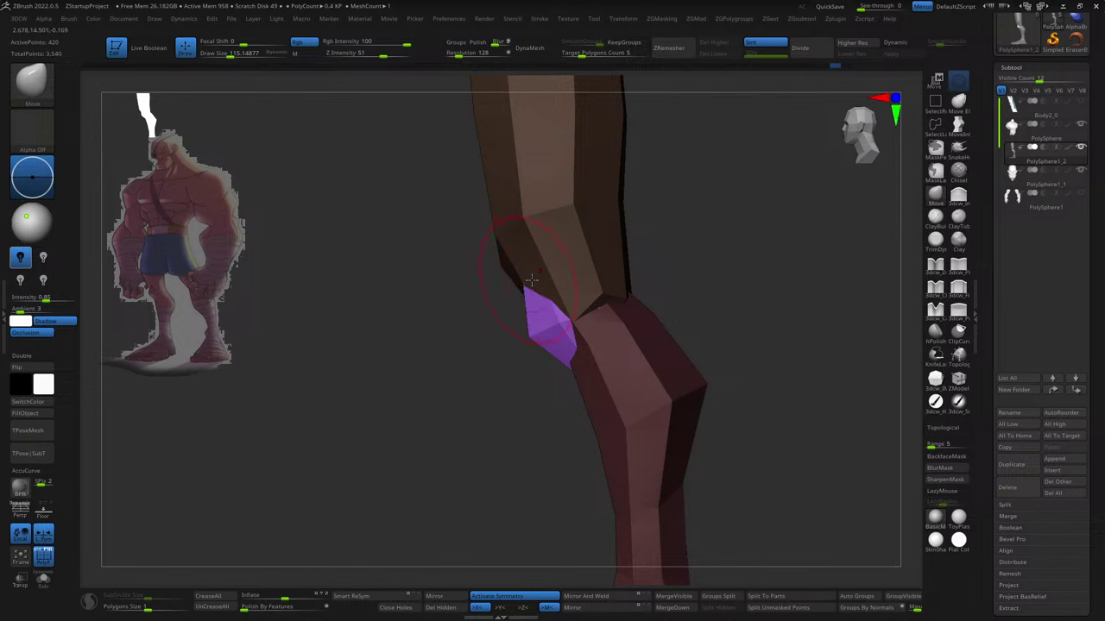
pyautogui.keyDown('shift'); pyautogui.moveTo(535, 361); pyautogui.dragTo(520, 341); pyautogui.keyUp('shift')
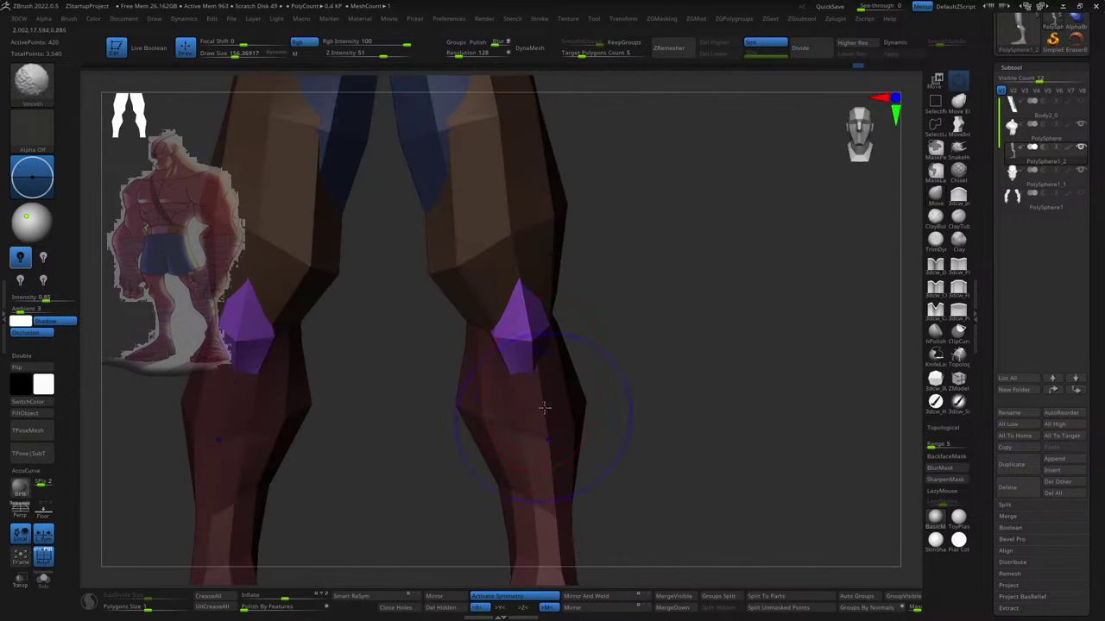
pyautogui.moveTo(596, 349)
pyautogui.keyDown('alt'); pyautogui.mouseDown()
pyautogui.moveTo(617, 271)
pyautogui.moveTo(681, 409)
pyautogui.moveTo(633, 264)
pyautogui.mouseUp(); pyautogui.keyUp('alt')
# - Place the Transpose gizmo on the shin and zoom in on the legs
pyautogui.keyDown('alt'); pyautogui.moveTo(650, 313); pyautogui.dragTo(631, 449); pyautogui.keyUp('alt')
pyautogui.press('w')
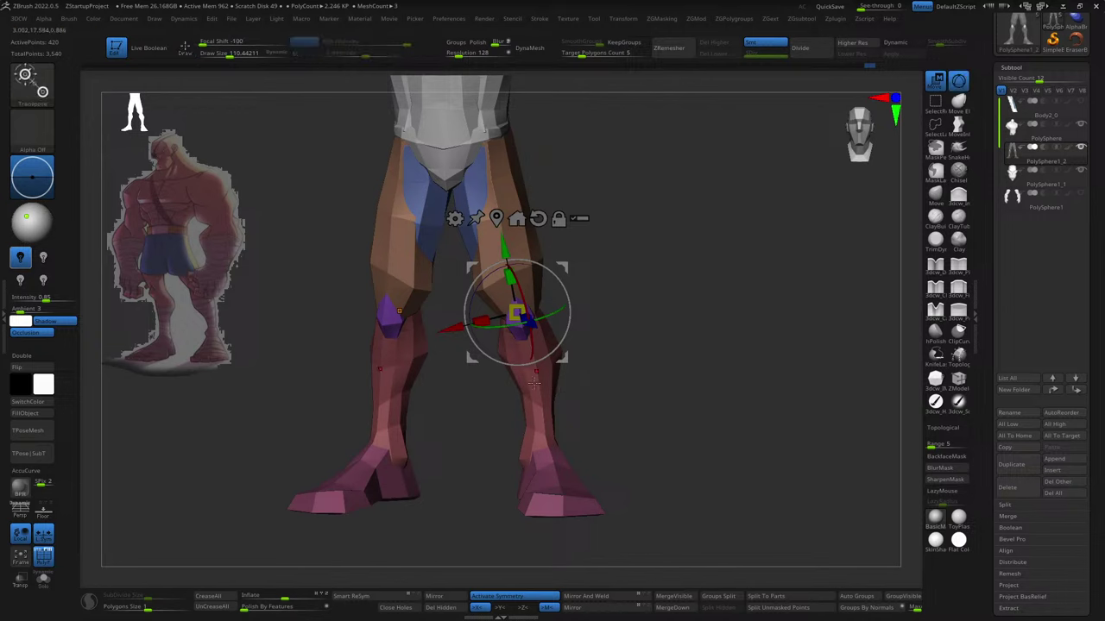
pyautogui.click(538, 413)
pyautogui.moveTo(653, 369)
pyautogui.keyDown('alt'); pyautogui.mouseDown()
pyautogui.moveTo(696, 425)
pyautogui.moveTo(697, 402)
pyautogui.moveTo(617, 372)
pyautogui.moveTo(581, 386)
pyautogui.mouseUp(); pyautogui.keyUp('alt')
pyautogui.moveTo(532, 344); pyautogui.dragTo(661, 466)
# - Return to sculpting and check the shins from front and side views, adjusting brush size
pyautogui.press('q')
pyautogui.moveTo(580, 384)
pyautogui.mouseDown()
pyautogui.moveTo(535, 333)
pyautogui.moveTo(565, 374)
pyautogui.moveTo(402, 300)
pyautogui.mouseUp()
pyautogui.keyDown('shift'); pyautogui.moveTo(423, 226); pyautogui.dragTo(475, 348); pyautogui.keyUp('shift')
pyautogui.press('s')
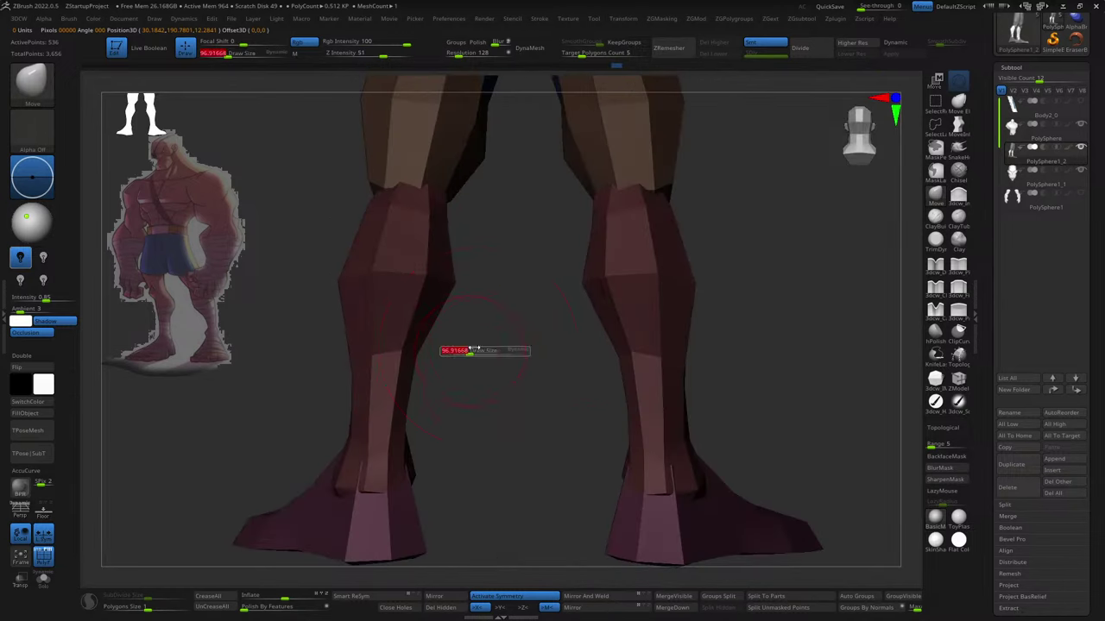
pyautogui.moveTo(448, 291)
pyautogui.mouseDown()
pyautogui.moveTo(579, 345)
pyautogui.moveTo(523, 334)
pyautogui.mouseUp()
pyautogui.press('s')
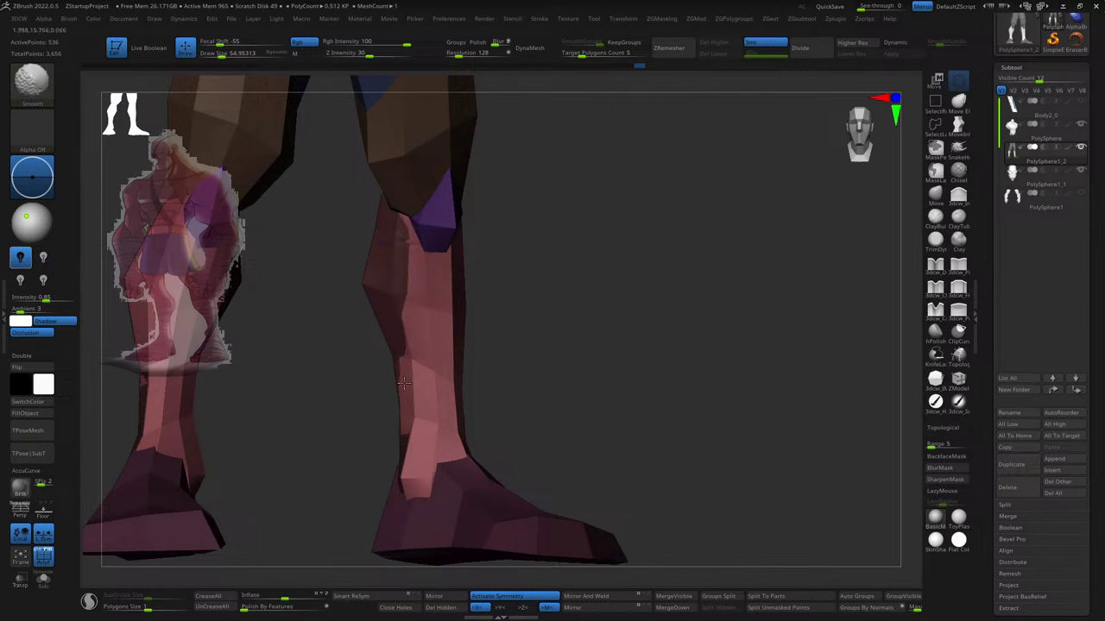
pyautogui.moveTo(494, 407)
pyautogui.mouseDown()
pyautogui.moveTo(501, 385)
pyautogui.moveTo(572, 389)
pyautogui.moveTo(527, 367)
pyautogui.moveTo(505, 340)
pyautogui.mouseUp()
pyautogui.press('s')
# - Push the shins into a sharper ridge with the Move brush (BMV)
pyautogui.press('b')
pyautogui.press('m')
pyautogui.press('v')
pyautogui.moveTo(432, 259); pyautogui.dragTo(440, 328)
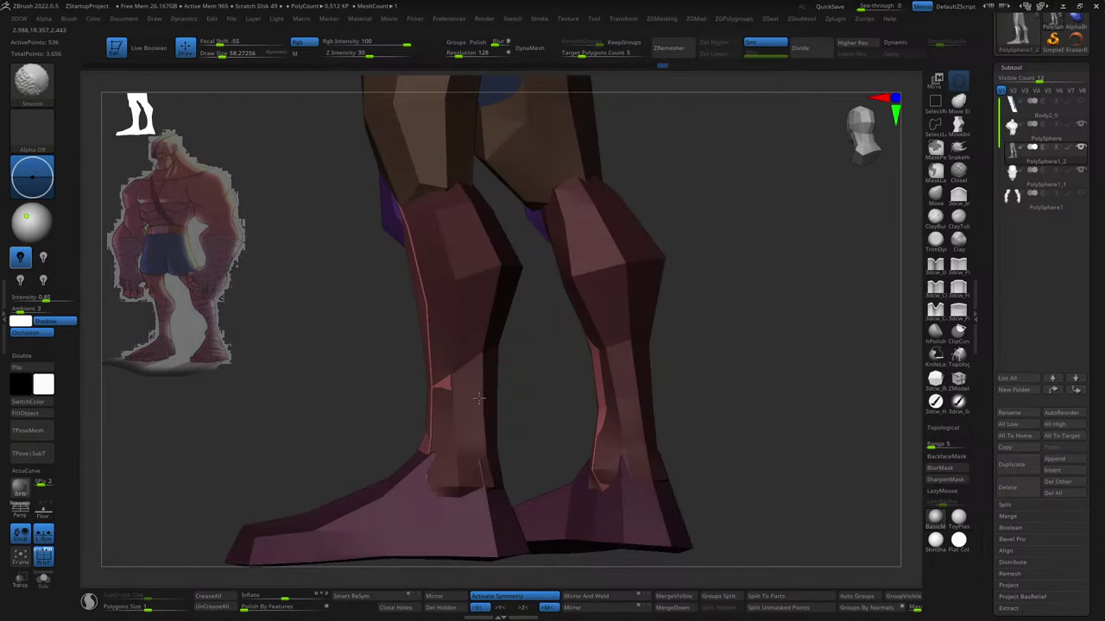
pyautogui.moveTo(604, 337)
pyautogui.mouseDown()
pyautogui.moveTo(748, 335)
pyautogui.moveTo(530, 340)
pyautogui.mouseUp()
pyautogui.press('w')
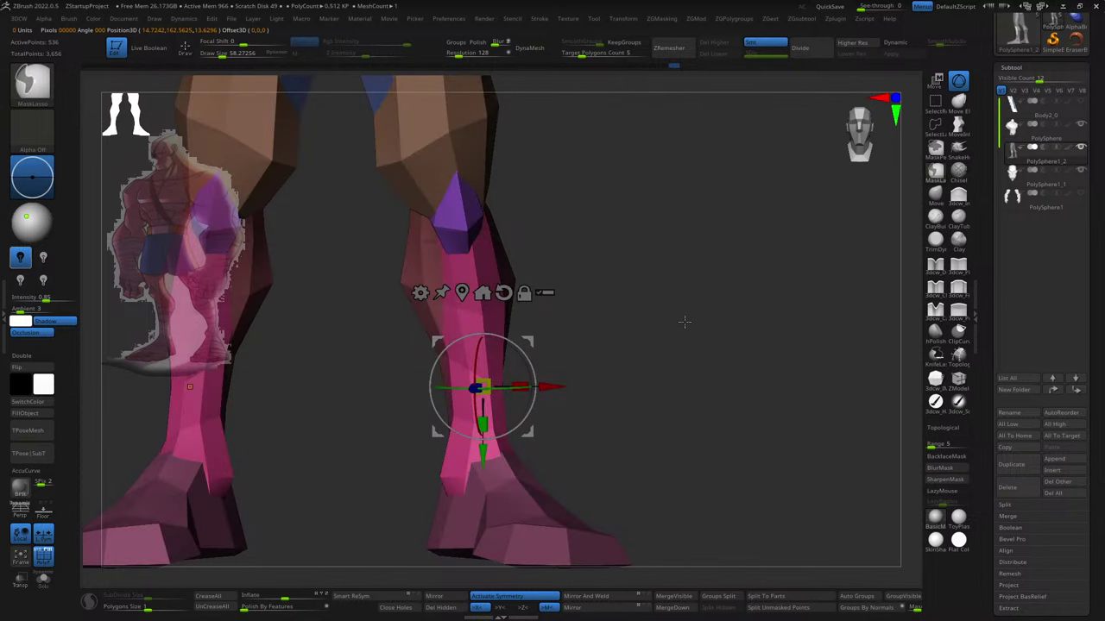
# - Smooth the edge of the right shin, resizing the brush near the ankle and over the boot
pyautogui.press('q')
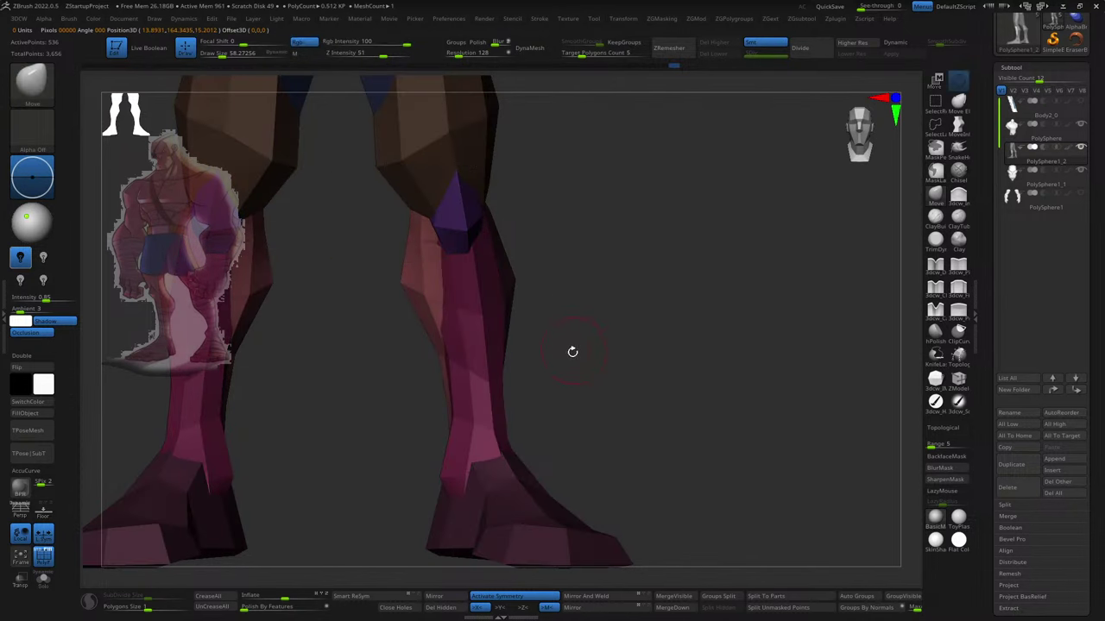
pyautogui.moveTo(572, 350); pyautogui.dragTo(552, 348)
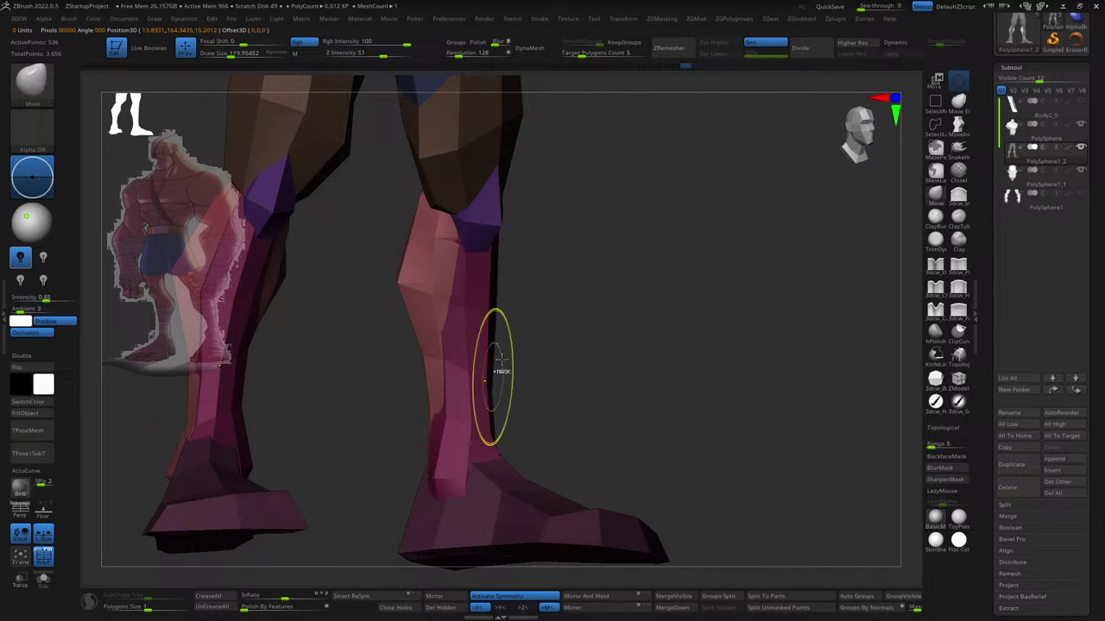
pyautogui.moveTo(488, 371)
pyautogui.keyDown('shift'); pyautogui.mouseDown()
pyautogui.moveTo(471, 347)
pyautogui.moveTo(584, 390)
pyautogui.moveTo(468, 395)
pyautogui.moveTo(585, 431)
pyautogui.moveTo(523, 408)
pyautogui.moveTo(464, 463)
pyautogui.moveTo(441, 428)
pyautogui.moveTo(444, 446)
pyautogui.moveTo(407, 412)
pyautogui.moveTo(542, 405)
pyautogui.mouseUp(); pyautogui.keyUp('shift')
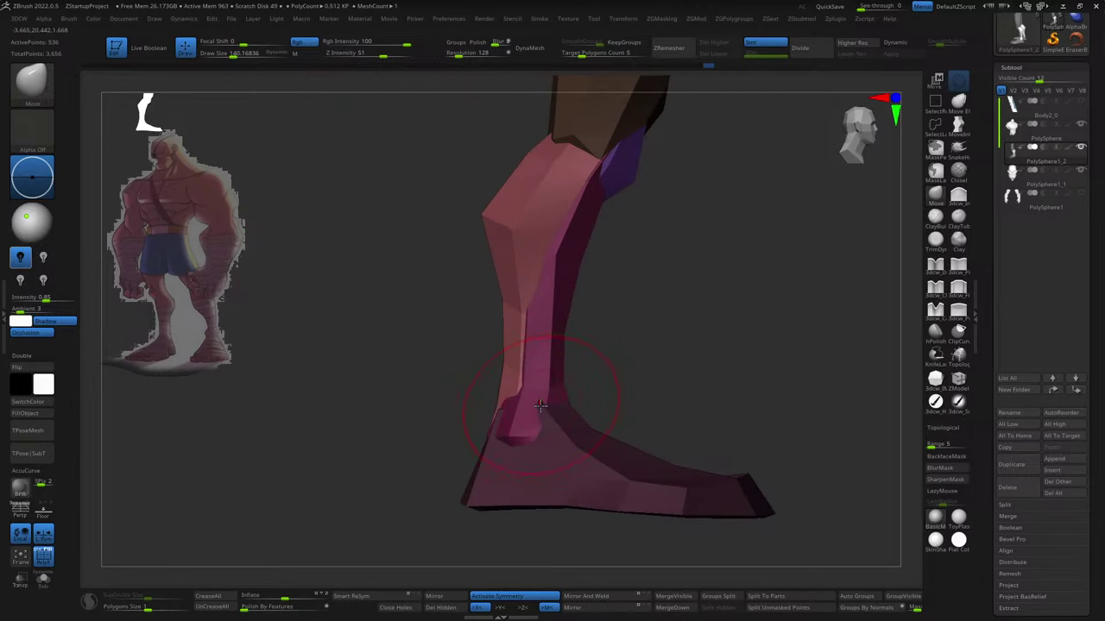
pyautogui.press('s')
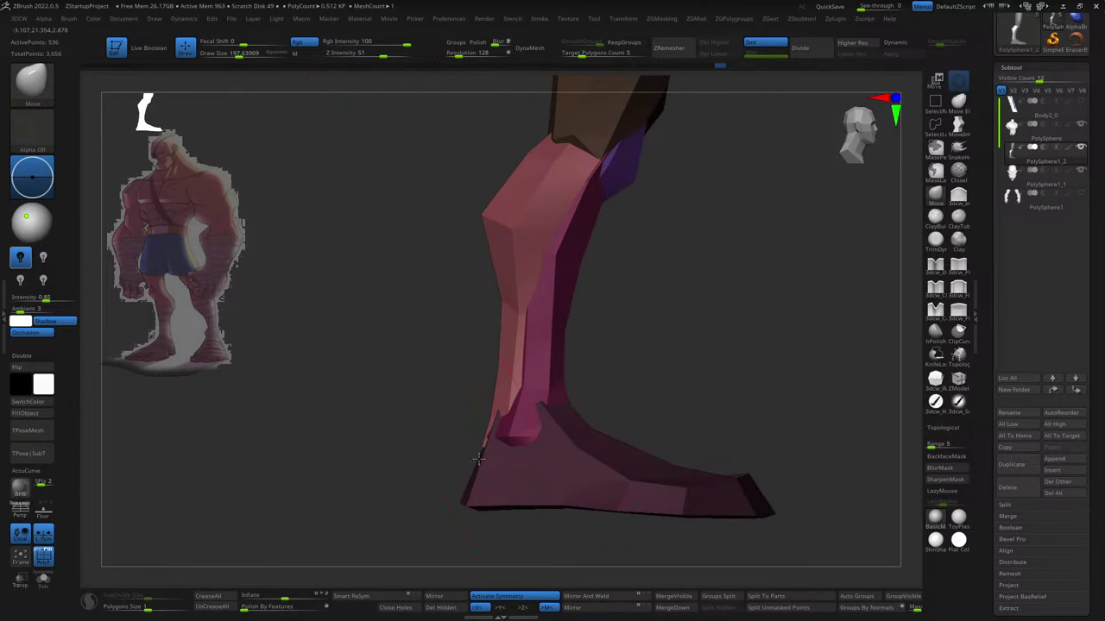
pyautogui.press('[')
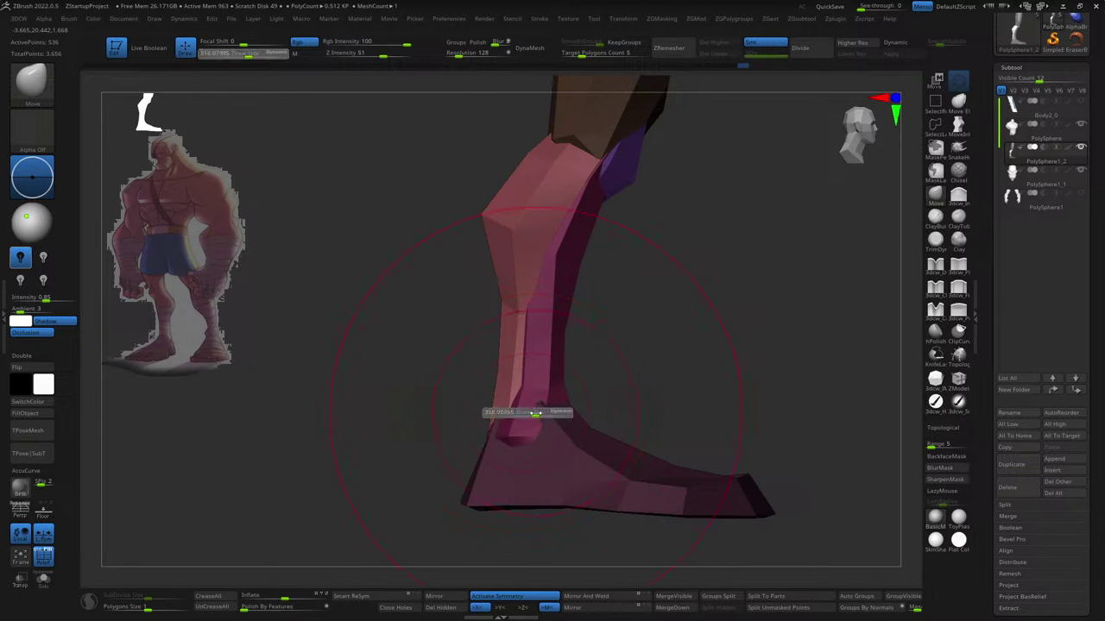
pyautogui.click(536, 414)
# - Check both boots from frontal and side angles and enlarge the brush for the upper calves
pyautogui.keyDown('shift'); pyautogui.moveTo(515, 405); pyautogui.dragTo(624, 365, button='right'); pyautogui.keyUp('shift')
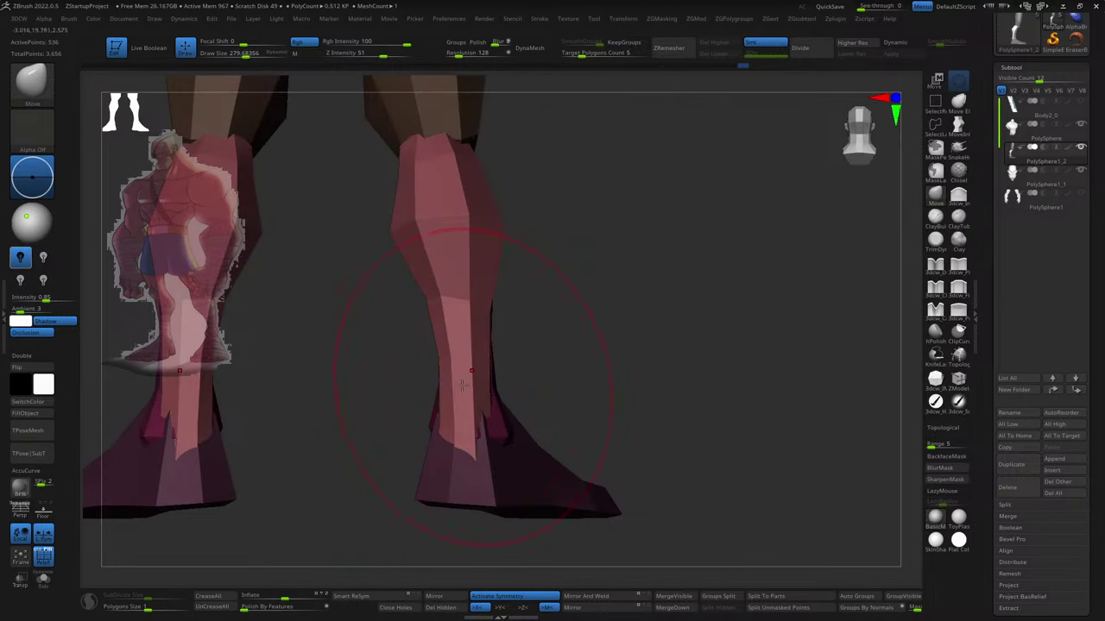
pyautogui.moveTo(480, 344); pyautogui.dragTo(575, 451, button='right')
pyautogui.moveTo(480, 301); pyautogui.dragTo(409, 370, button='right')
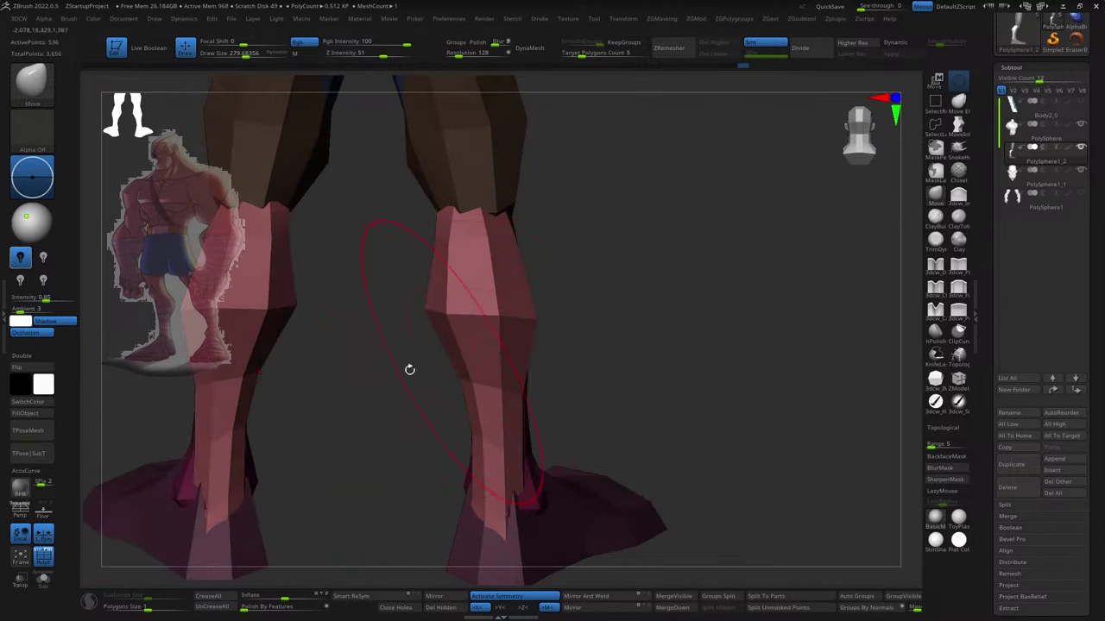
pyautogui.moveTo(331, 398)
pyautogui.mouseDown(button='right')
pyautogui.moveTo(575, 383)
pyautogui.moveTo(784, 331)
pyautogui.moveTo(693, 327)
pyautogui.mouseUp(button='right')
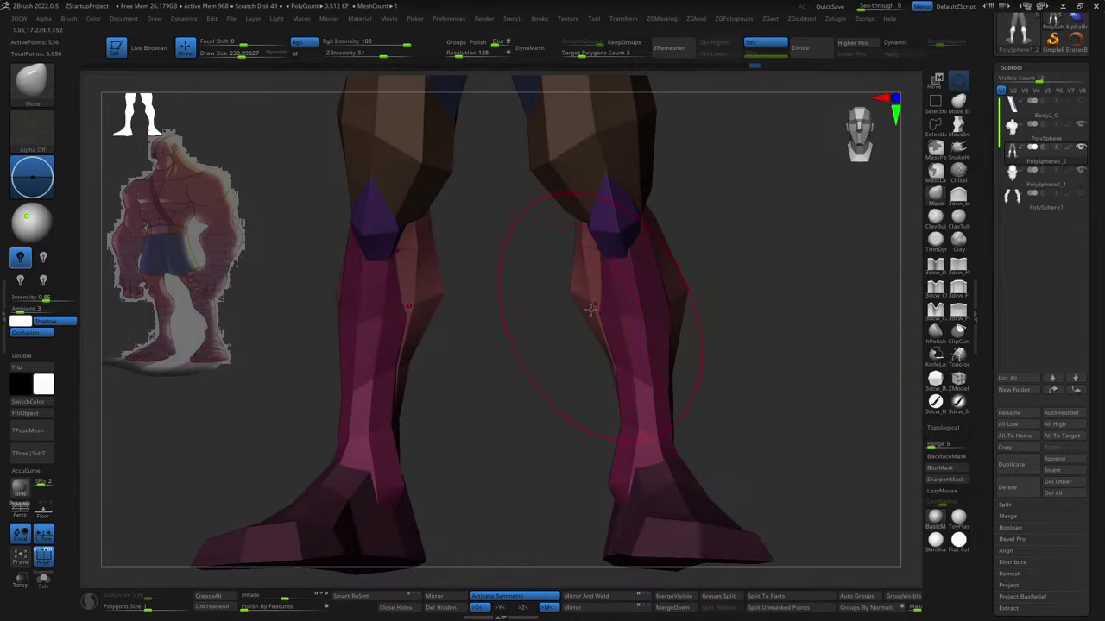
pyautogui.moveTo(591, 308)
pyautogui.mouseDown(button='right')
pyautogui.moveTo(604, 360)
pyautogui.moveTo(562, 351)
pyautogui.moveTo(733, 343)
pyautogui.moveTo(552, 342)
pyautogui.mouseUp(button='right')
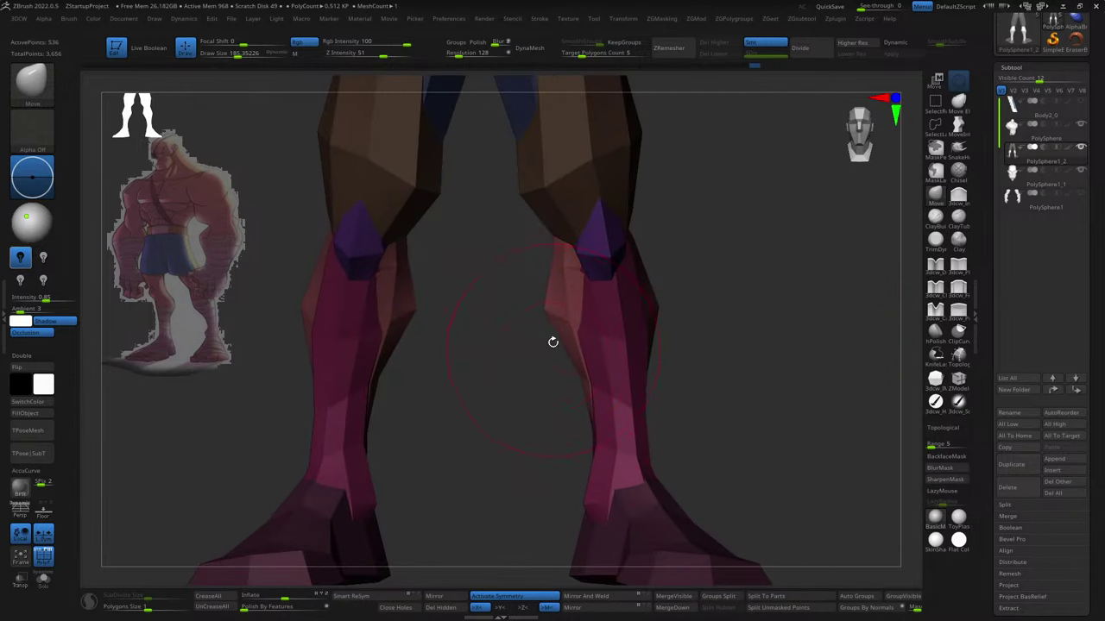
pyautogui.moveTo(547, 392); pyautogui.dragTo(555, 345, button='right')
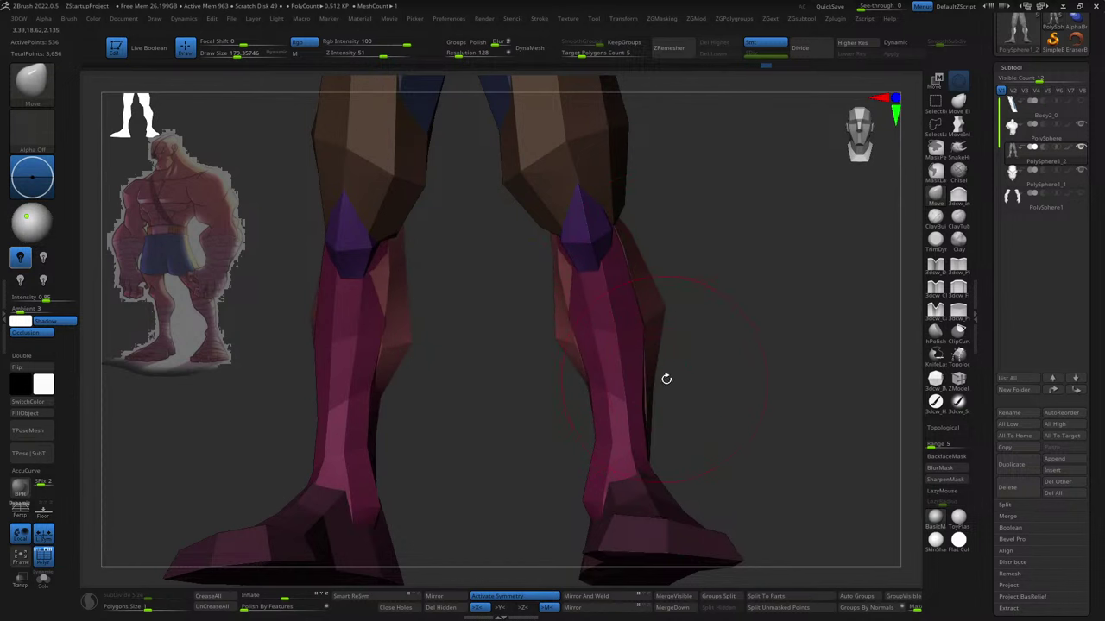
pyautogui.moveTo(665, 377)
pyautogui.mouseDown(button='right')
pyautogui.moveTo(596, 383)
pyautogui.moveTo(725, 390)
pyautogui.moveTo(624, 338)
pyautogui.moveTo(619, 406)
pyautogui.mouseUp(button='right')
# - Select the pink boot piece and review the legs from front, three-quarter and side views
pyautogui.press('s')
pyautogui.keyDown('alt'); pyautogui.click(607, 348); pyautogui.keyUp('alt')
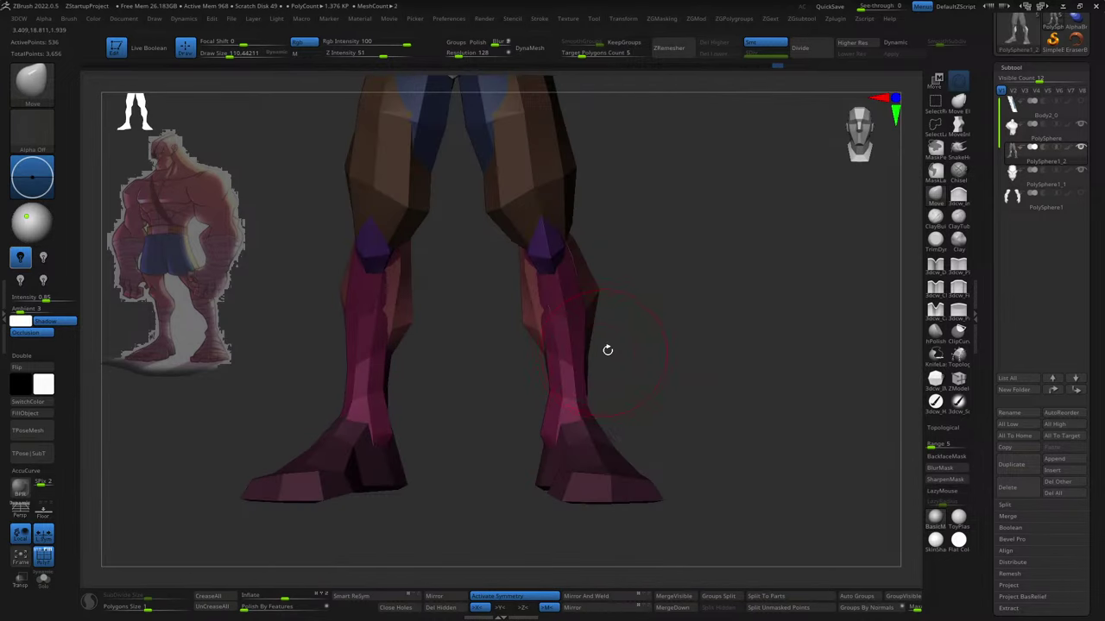
pyautogui.press('w')
pyautogui.press('q')
pyautogui.keyDown('shift'); pyautogui.moveTo(587, 392); pyautogui.dragTo(624, 365, button='right'); pyautogui.keyUp('shift')
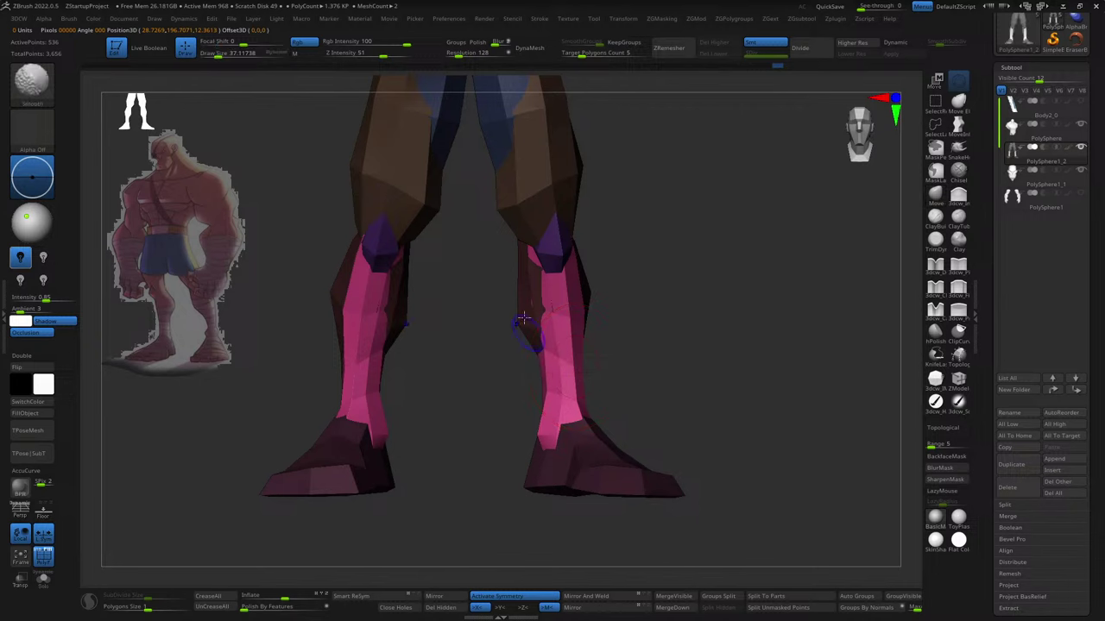
pyautogui.moveTo(529, 338); pyautogui.dragTo(599, 334, button='right')
pyautogui.moveTo(590, 261); pyautogui.dragTo(618, 361, button='right')
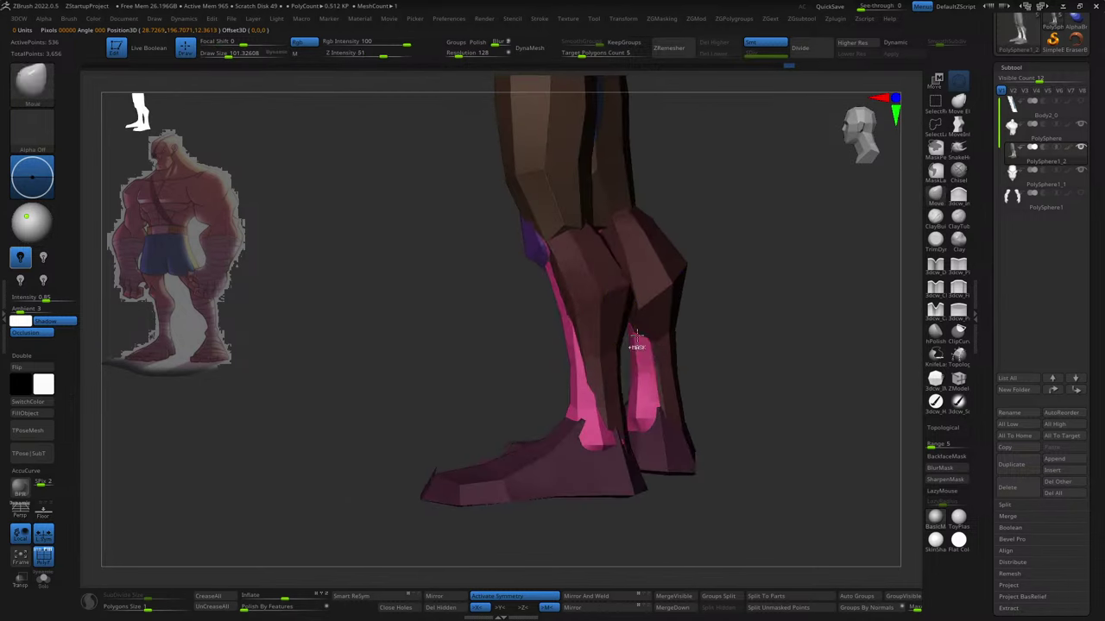
pyautogui.moveTo(651, 406)
pyautogui.mouseDown(button='right')
pyautogui.moveTo(619, 432)
pyautogui.moveTo(711, 430)
pyautogui.mouseUp(button='right')
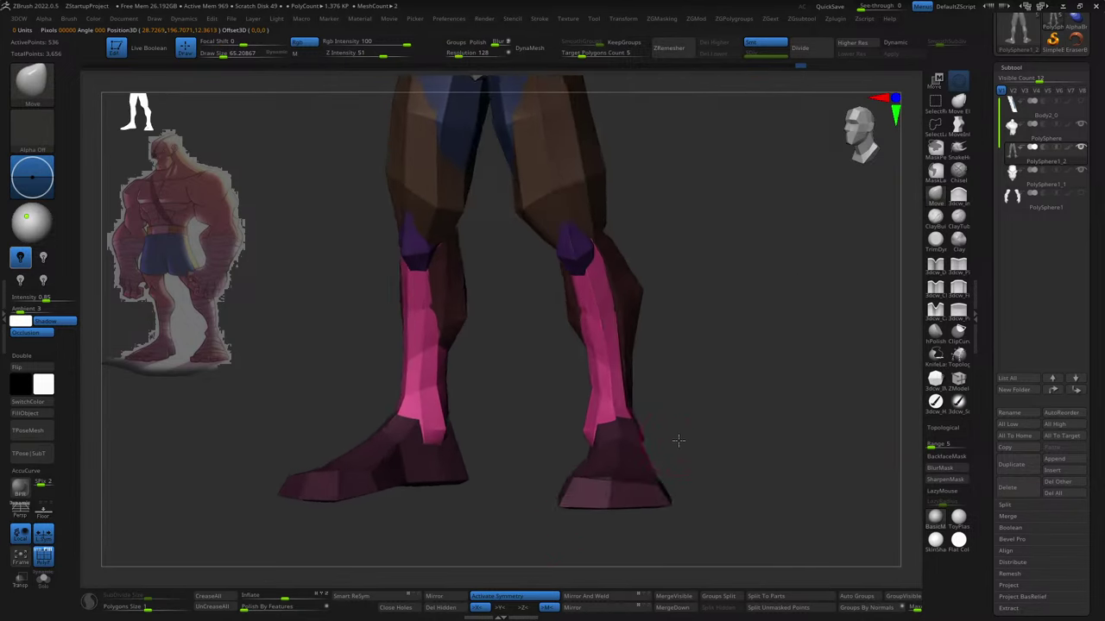
pyautogui.moveTo(711, 430)
pyautogui.mouseDown(button='right')
pyautogui.moveTo(691, 328)
pyautogui.moveTo(569, 383)
pyautogui.mouseUp(button='right')
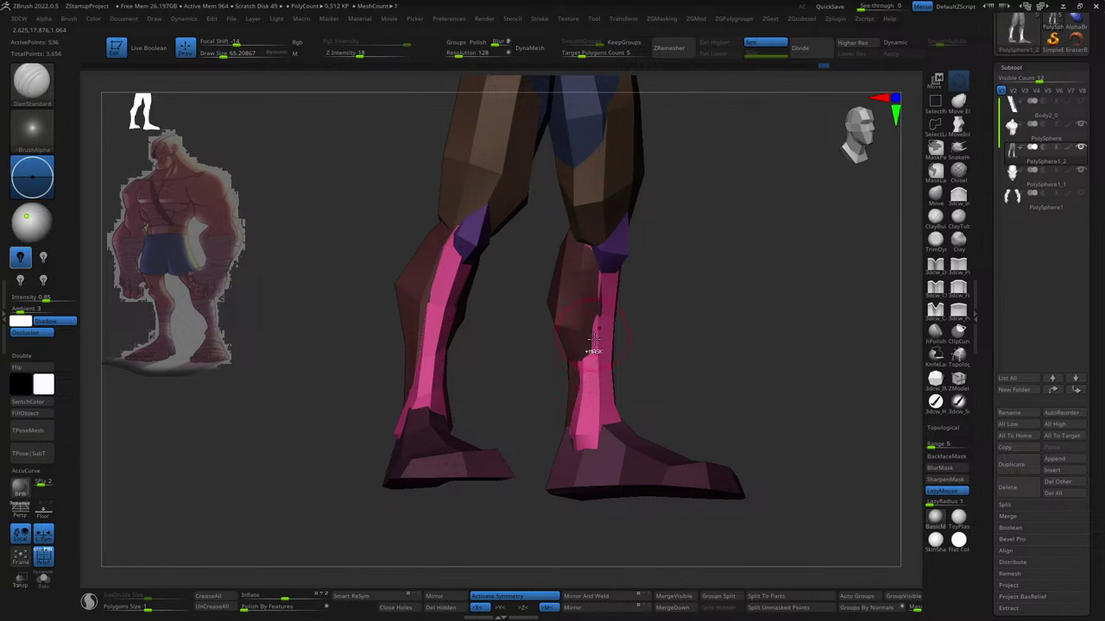
# - Switch to the ClayBuildup brush (BCL) and smooth the surface of the boot
pyautogui.press('s')
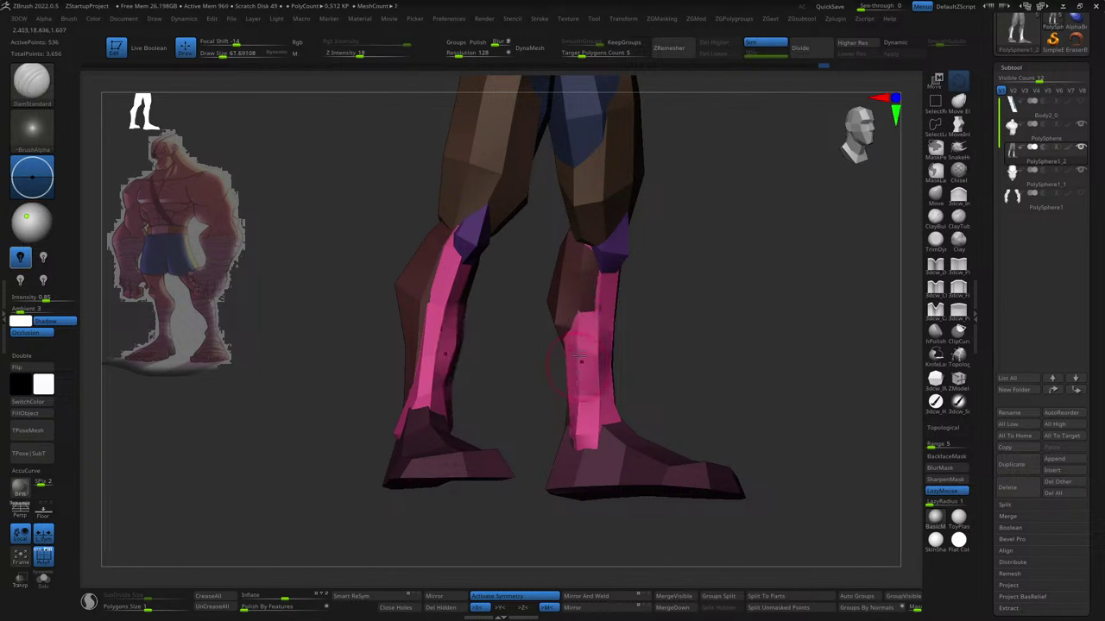
pyautogui.press('s')
pyautogui.moveTo(571, 419)
pyautogui.mouseDown(button='right')
pyautogui.moveTo(574, 377)
pyautogui.moveTo(673, 345)
pyautogui.moveTo(597, 335)
pyautogui.mouseUp(button='right')
pyautogui.press('b')
pyautogui.press('c')
pyautogui.press('l')
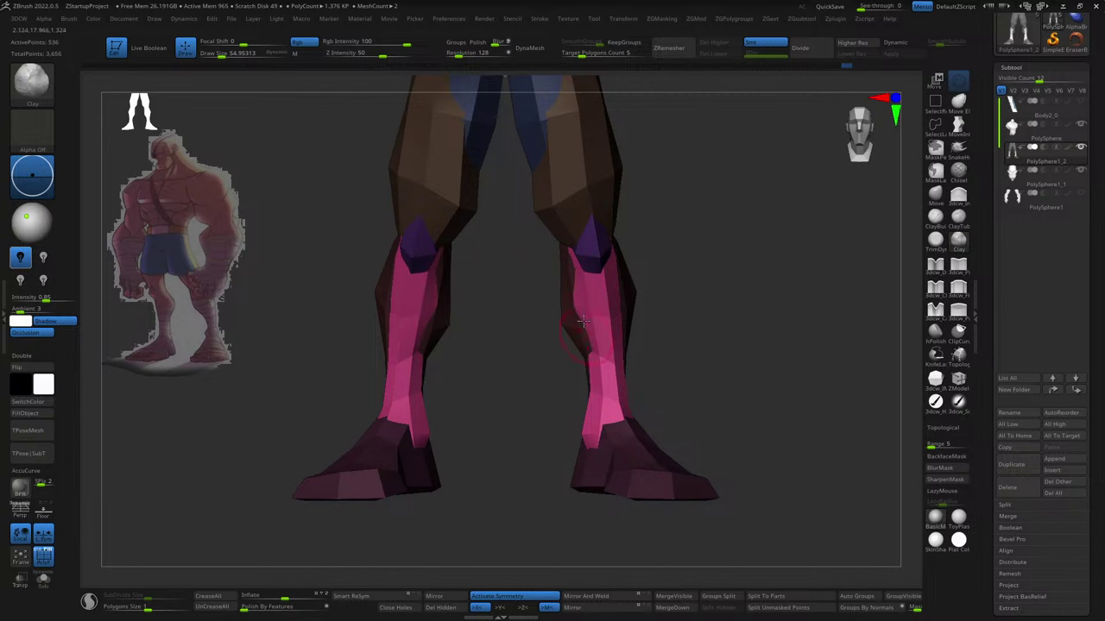
pyautogui.keyDown('shift'); pyautogui.moveTo(583, 321); pyautogui.dragTo(579, 321); pyautogui.keyUp('shift')
# - Enlarge the brush and reposition the pink shin guard with Transpose from a side-on angle
pyautogui.moveTo(586, 307); pyautogui.dragTo(693, 308, button='right')
pyautogui.keyDown('ctrl'); pyautogui.moveTo(647, 365); pyautogui.dragTo(617, 369, button='right'); pyautogui.keyUp('ctrl')
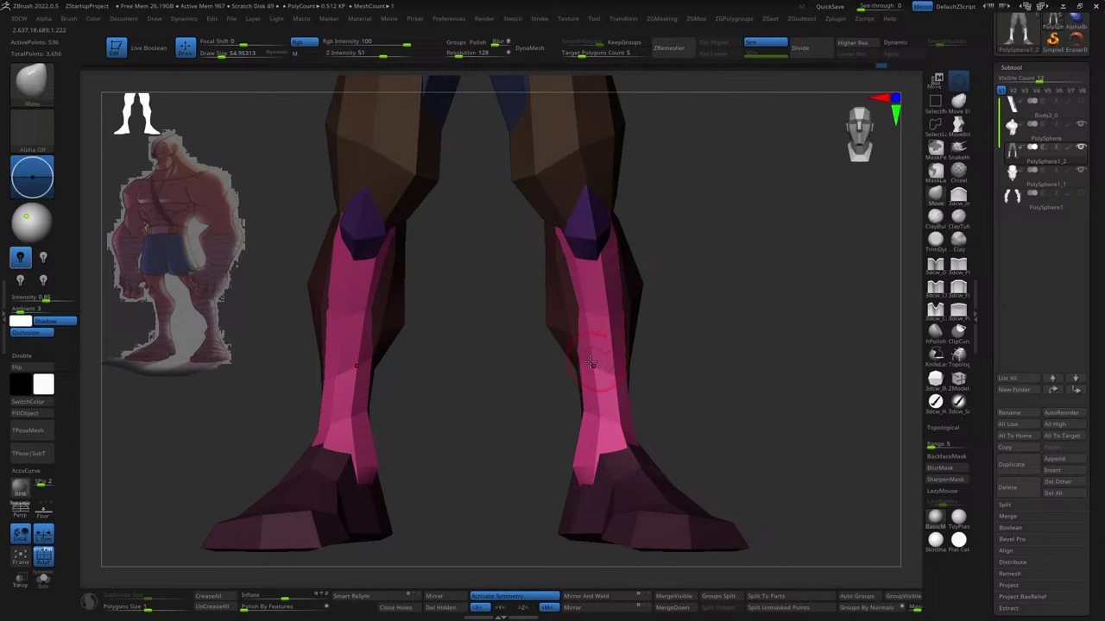
pyautogui.press('s')
pyautogui.moveTo(592, 356); pyautogui.dragTo(605, 354)
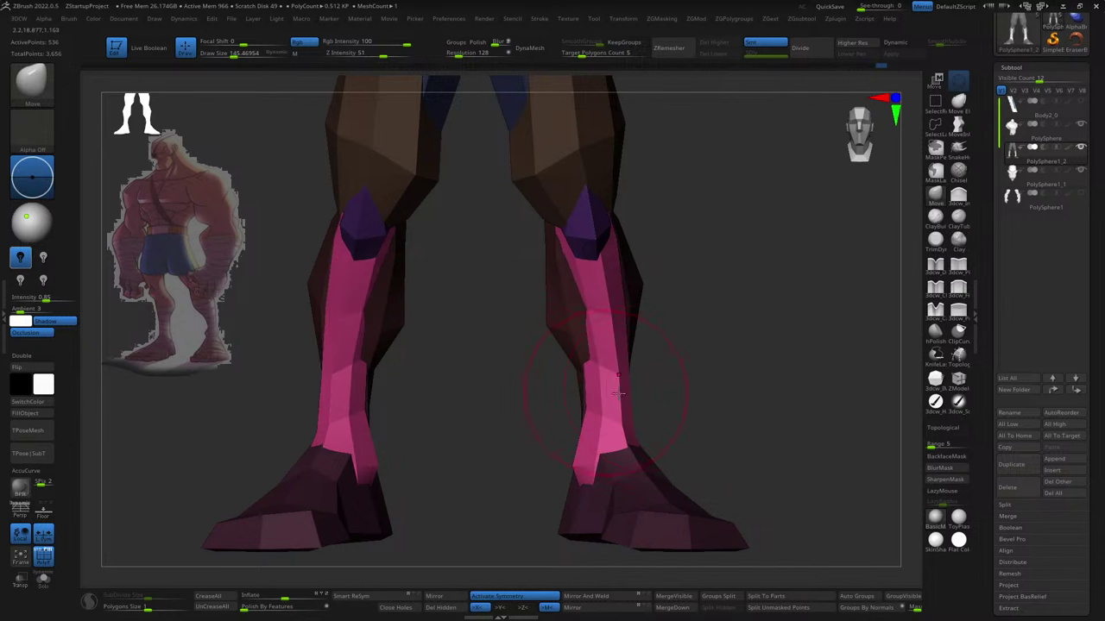
pyautogui.moveTo(715, 365)
pyautogui.mouseDown(button='right')
pyautogui.moveTo(629, 395)
pyautogui.moveTo(592, 437)
pyautogui.mouseUp(button='right')
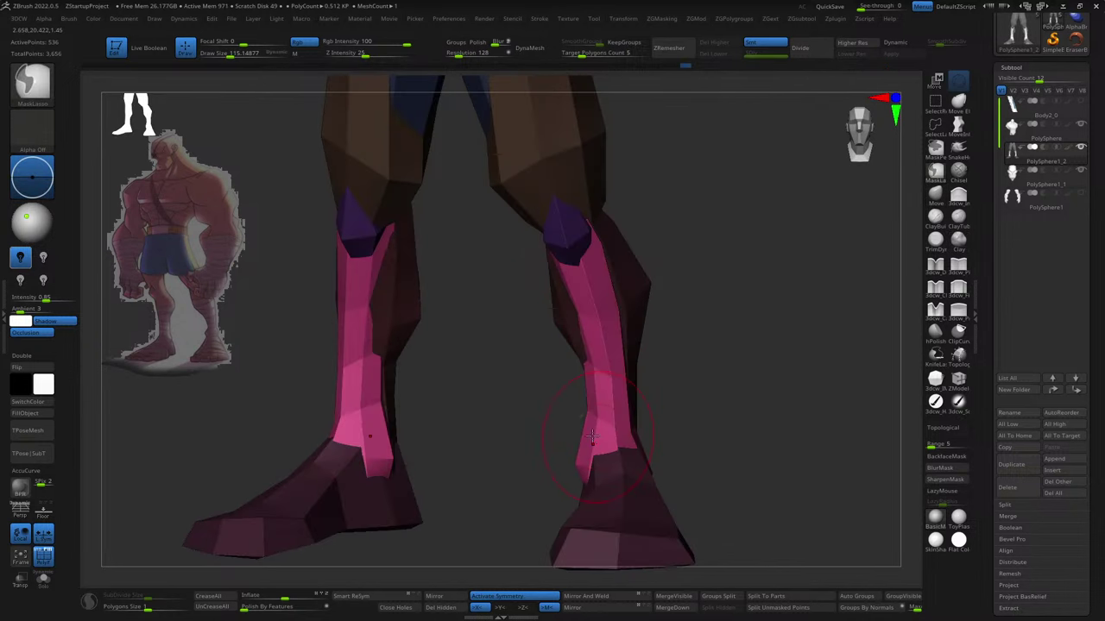
pyautogui.moveTo(693, 434)
pyautogui.mouseDown(button='right')
pyautogui.moveTo(711, 456)
pyautogui.moveTo(697, 446)
pyautogui.moveTo(715, 444)
pyautogui.moveTo(699, 388)
pyautogui.mouseUp(button='right')
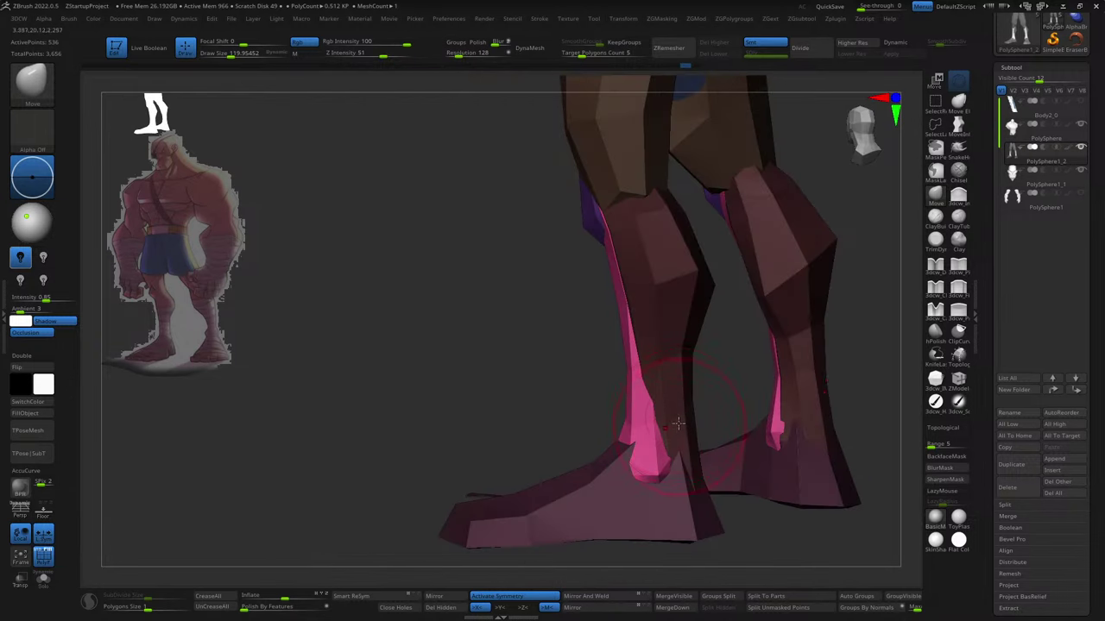
pyautogui.press('w')
pyautogui.moveTo(695, 318)
pyautogui.mouseDown(button='right')
pyautogui.moveTo(655, 363)
pyautogui.moveTo(572, 389)
pyautogui.moveTo(553, 528)
pyautogui.moveTo(764, 311)
pyautogui.moveTo(678, 406)
pyautogui.moveTo(782, 443)
pyautogui.moveTo(696, 424)
pyautogui.moveTo(722, 406)
pyautogui.moveTo(711, 344)
pyautogui.mouseUp(button='right')
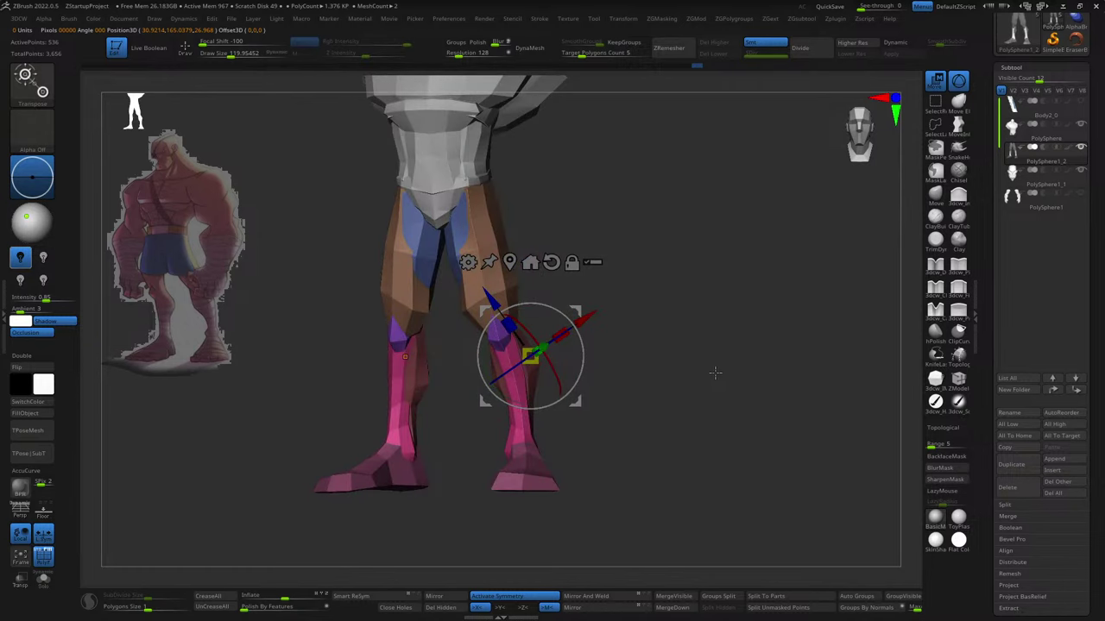
# - Select the PolySphere1 arms subtool and zoom into the upper back and shoulders from behind
pyautogui.click(1086, 190)
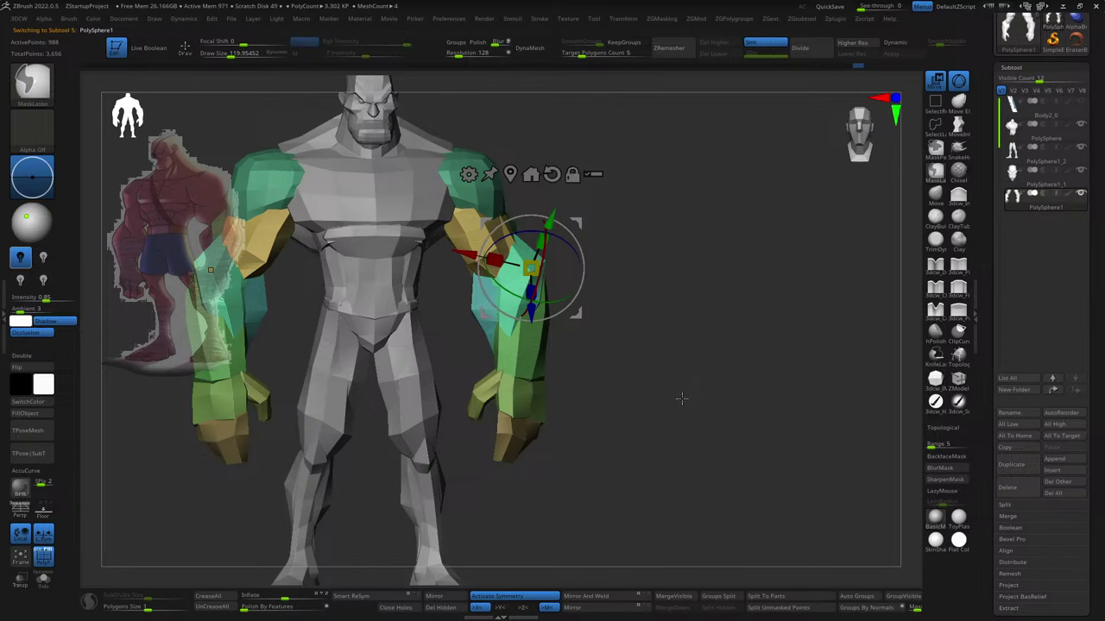
pyautogui.moveTo(665, 410); pyautogui.dragTo(654, 403, button='right')
pyautogui.press('q')
pyautogui.moveTo(675, 384)
pyautogui.mouseDown()
pyautogui.moveTo(690, 426)
pyautogui.moveTo(737, 425)
pyautogui.moveTo(535, 447)
pyautogui.mouseUp()
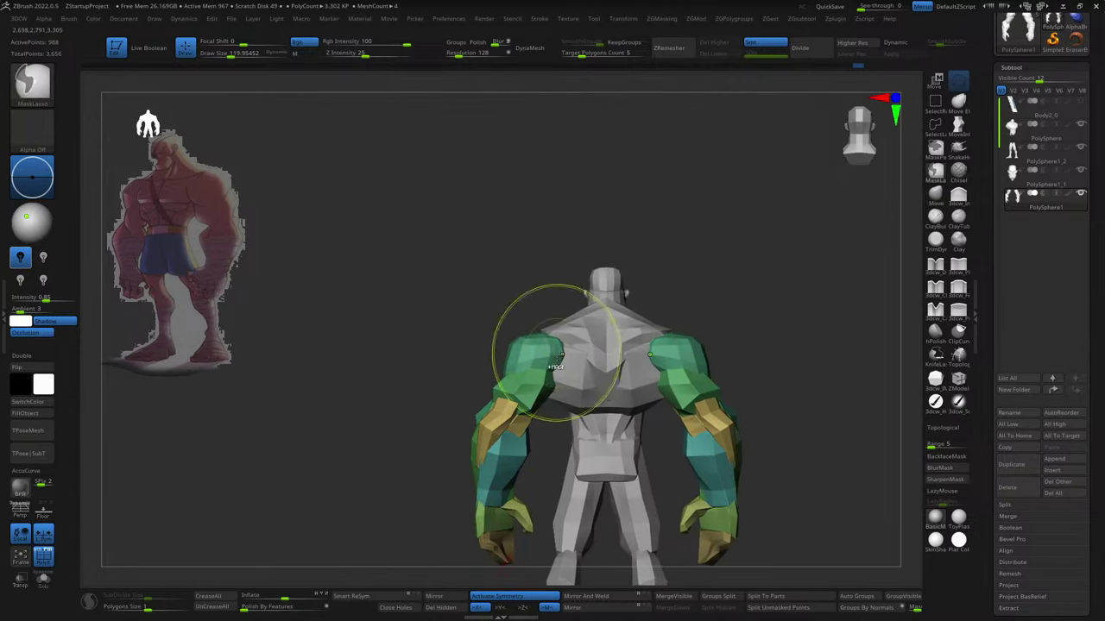
pyautogui.scroll(2, 547, 458)
pyautogui.scroll(2, 535, 460)
pyautogui.scroll(3, 518, 461)
pyautogui.keyDown('ctrl'); pyautogui.moveTo(506, 463); pyautogui.dragTo(429, 512, button='right'); pyautogui.keyUp('ctrl')
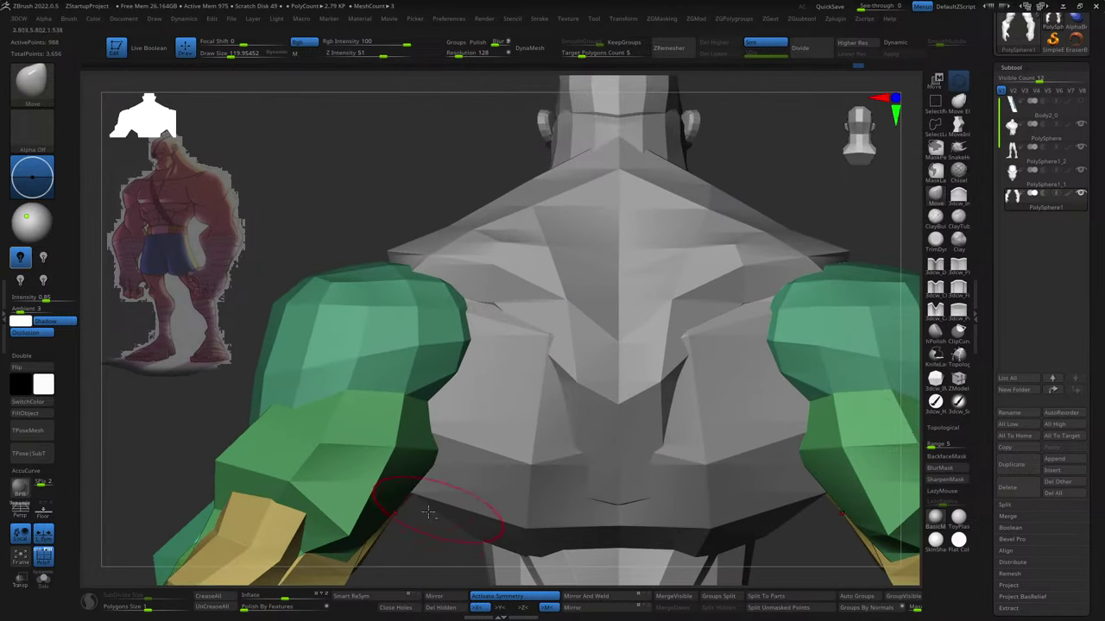
# - Insert a mirrored pair of green IMM spheres on the back of the torso armor
pyautogui.click(936, 377)
pyautogui.keyDown('alt'); pyautogui.click(665, 414); pyautogui.keyUp('alt')
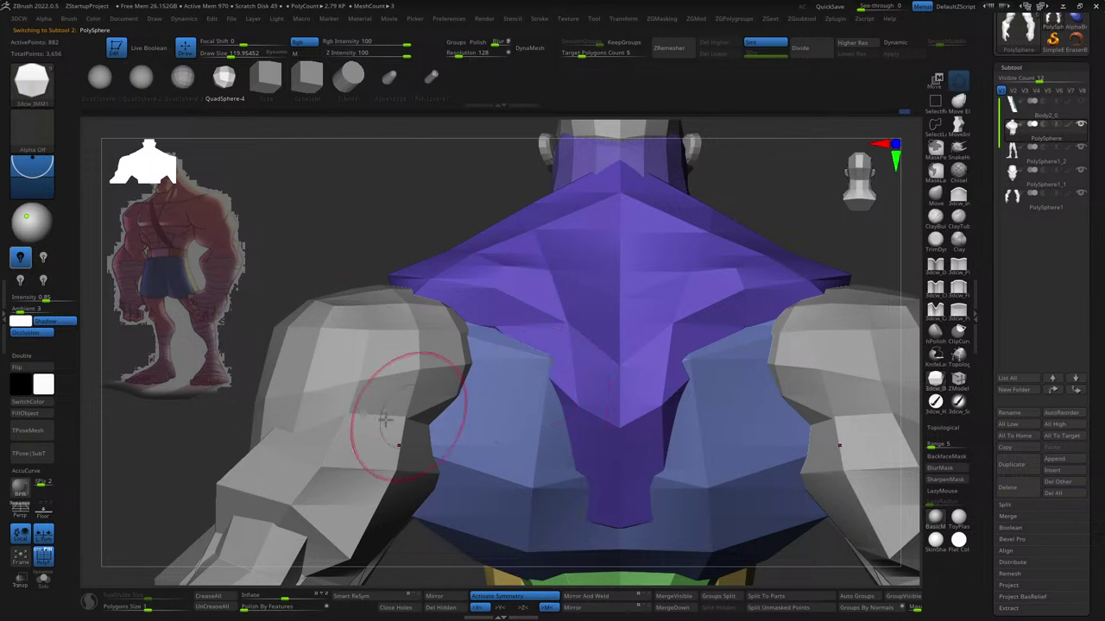
pyautogui.moveTo(505, 389); pyautogui.dragTo(530, 414)
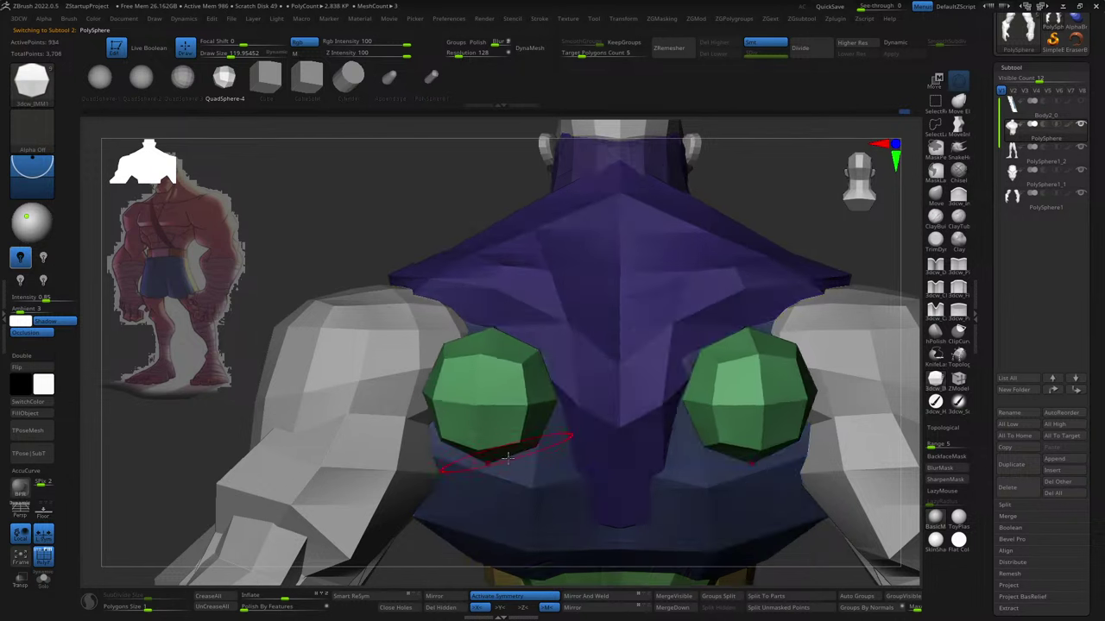
pyautogui.moveTo(828, 466); pyautogui.dragTo(666, 473)
# - Flatten the green spheres into thin discs with Transpose, undoing twice to settle them
pyautogui.press('w')
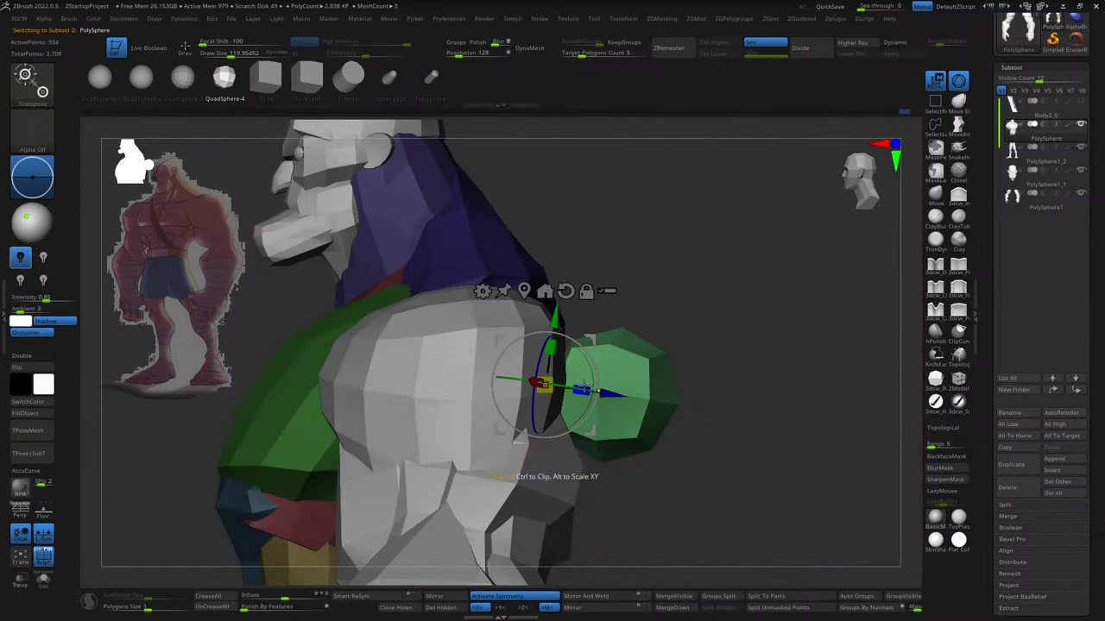
pyautogui.moveTo(582, 391); pyautogui.dragTo(532, 427)
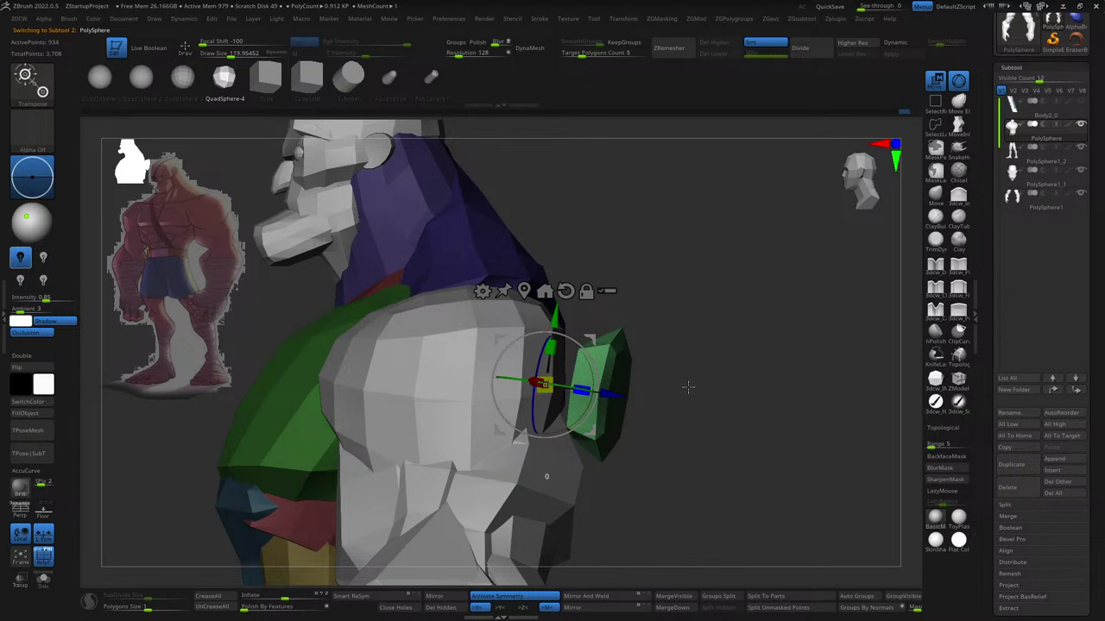
pyautogui.hotkey('ctrl', 'z')
pyautogui.hotkey('ctrl', 'z')
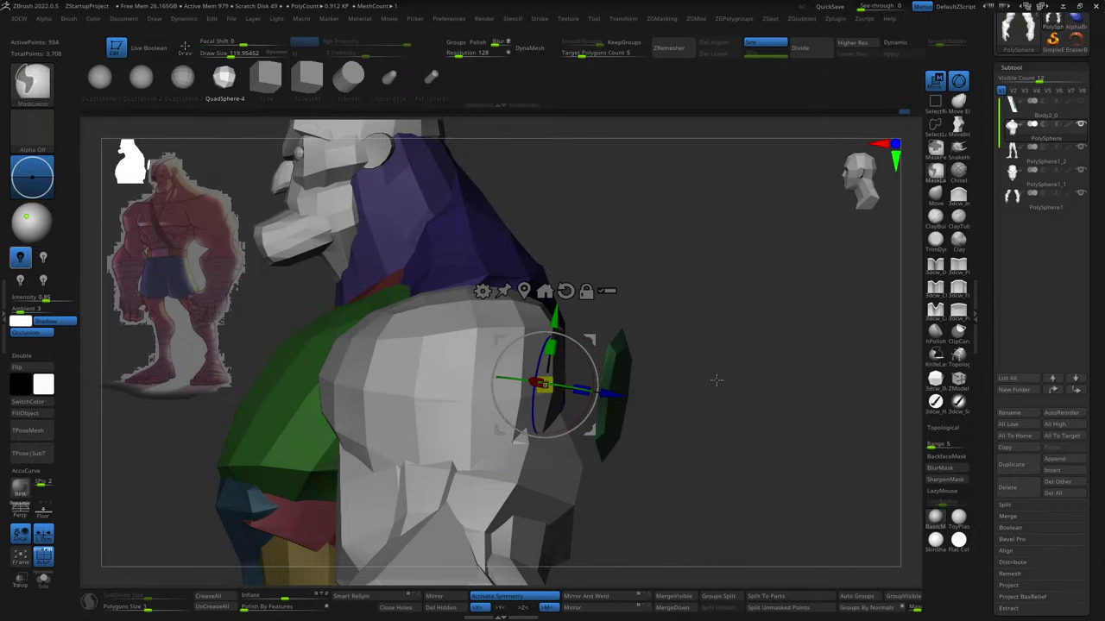
pyautogui.hotkey('ctrl', 'z')
pyautogui.hotkey('ctrl', 'z')
pyautogui.keyDown('shift'); pyautogui.moveTo(731, 390); pyautogui.dragTo(648, 393); pyautogui.keyUp('shift')
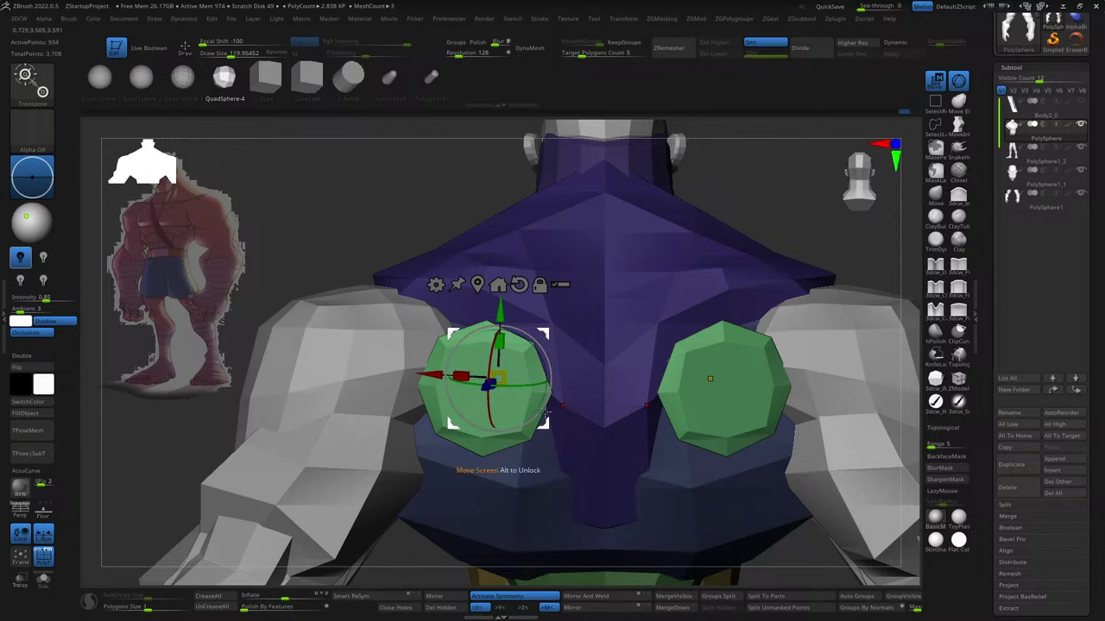
pyautogui.press('q')
# - Pull the green discs into panels stretched toward the shoulders with the Move brush
pyautogui.press('b')
pyautogui.press('m')
pyautogui.press('v')
pyautogui.press('s')
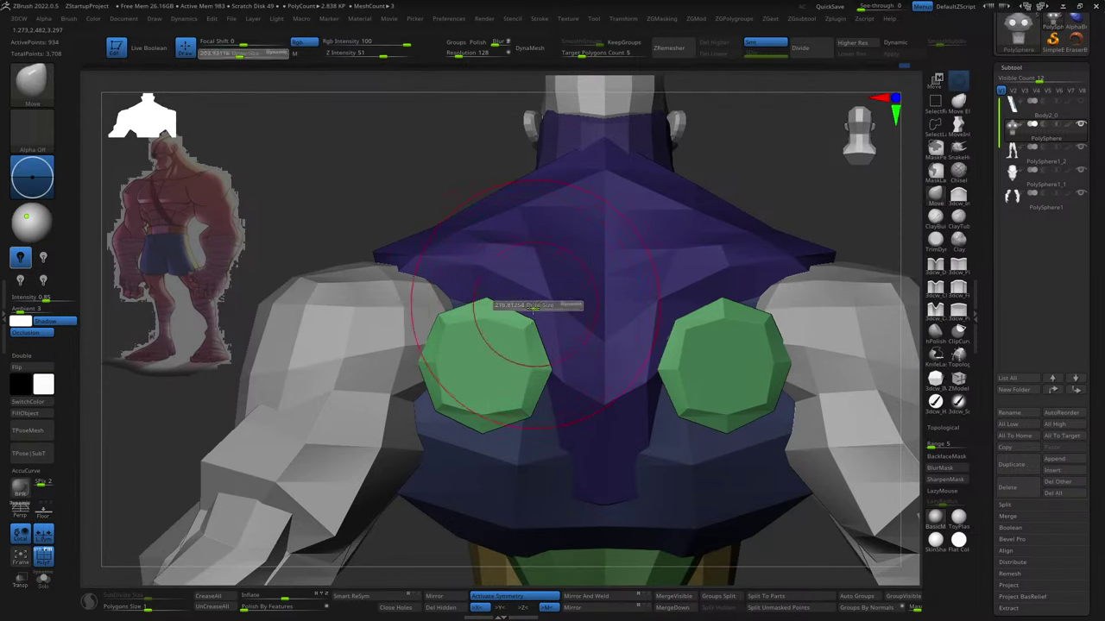
pyautogui.moveTo(518, 306); pyautogui.dragTo(552, 306)
pyautogui.moveTo(517, 346); pyautogui.dragTo(459, 345, button='right')
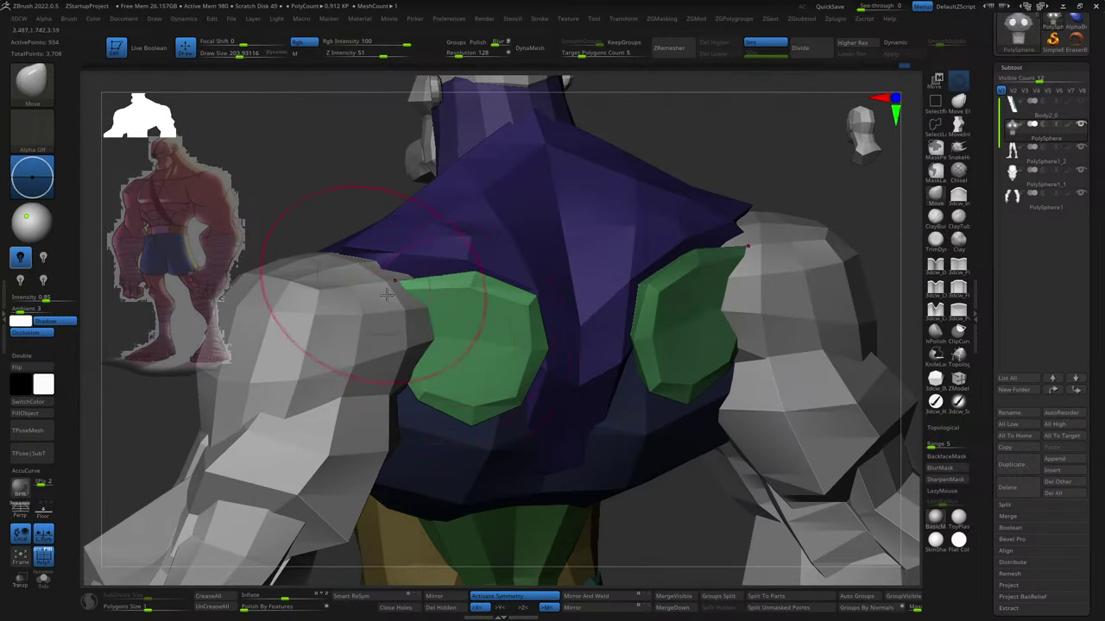
pyautogui.moveTo(320, 233); pyautogui.dragTo(498, 406, button='right')
pyautogui.moveTo(482, 271)
pyautogui.mouseDown(button='right')
pyautogui.moveTo(539, 390)
pyautogui.moveTo(455, 394)
pyautogui.moveTo(444, 455)
pyautogui.moveTo(258, 380)
pyautogui.mouseUp(button='right')
# - Undo the last reshaping and widen both green panels symmetrically
pyautogui.press('s')
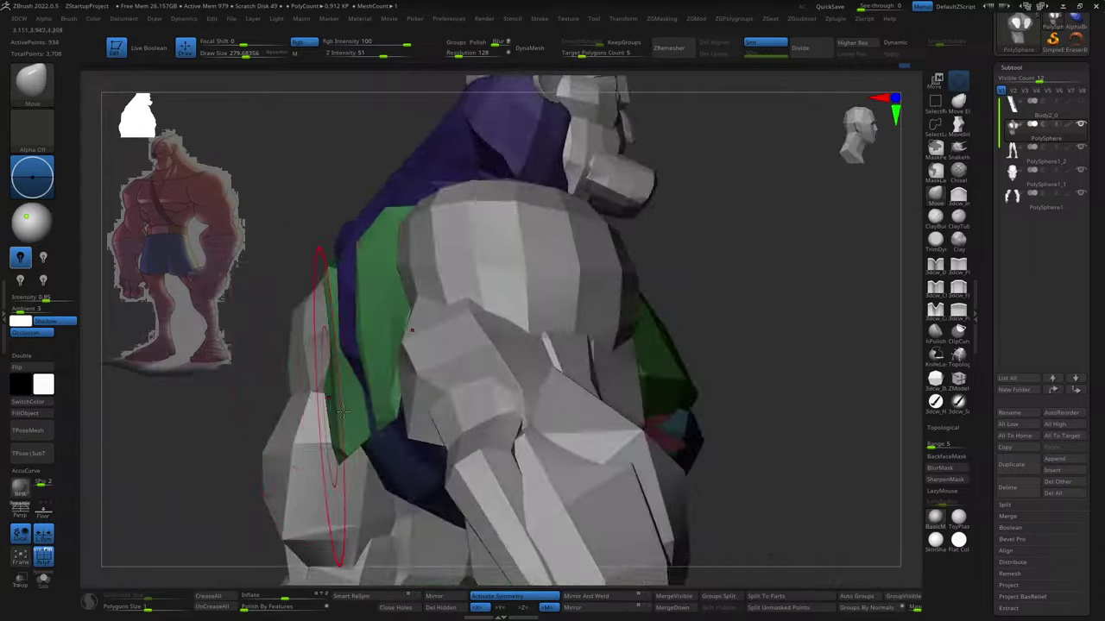
pyautogui.press('s')
pyautogui.moveTo(259, 396)
pyautogui.mouseDown()
pyautogui.moveTo(282, 395)
pyautogui.moveTo(218, 370)
pyautogui.mouseUp()
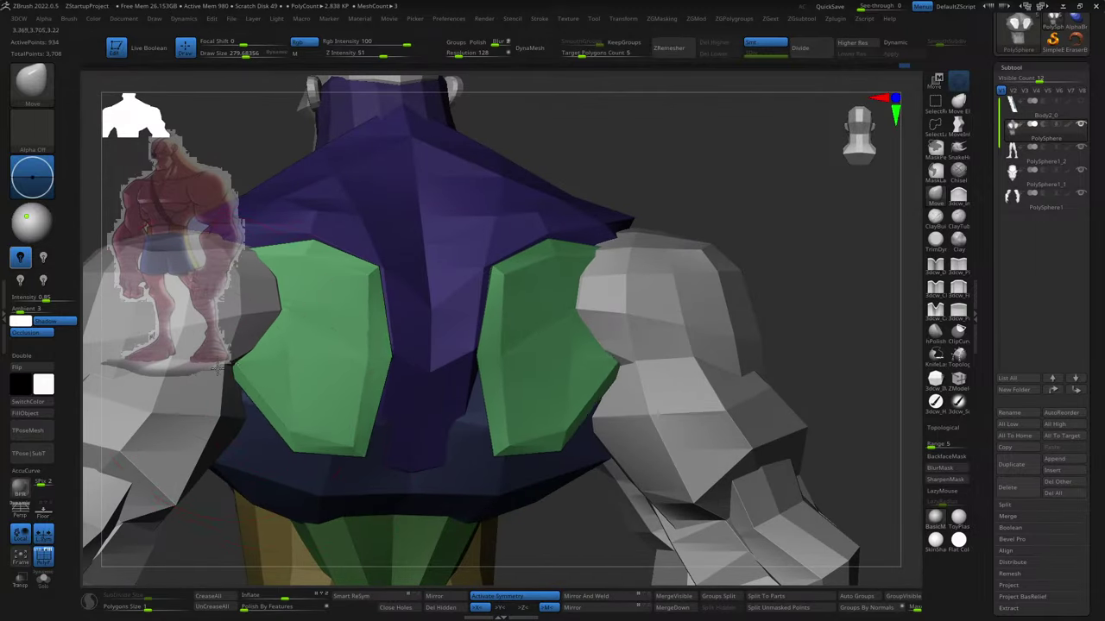
pyautogui.hotkey('ctrl', 'z')
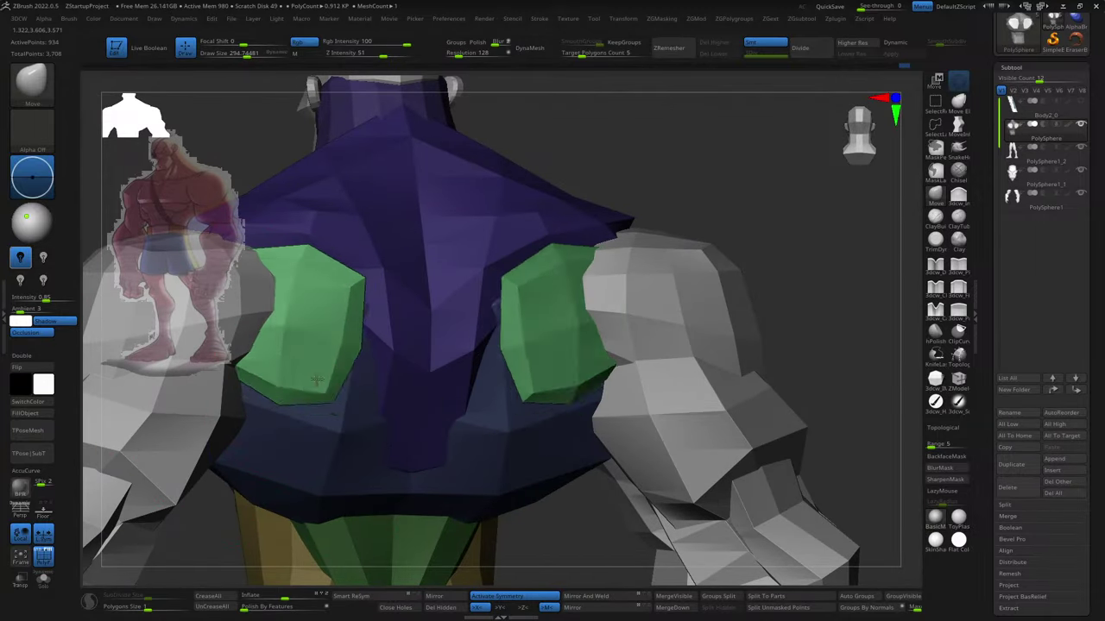
pyautogui.press('s')
pyautogui.moveTo(309, 393); pyautogui.dragTo(329, 420)
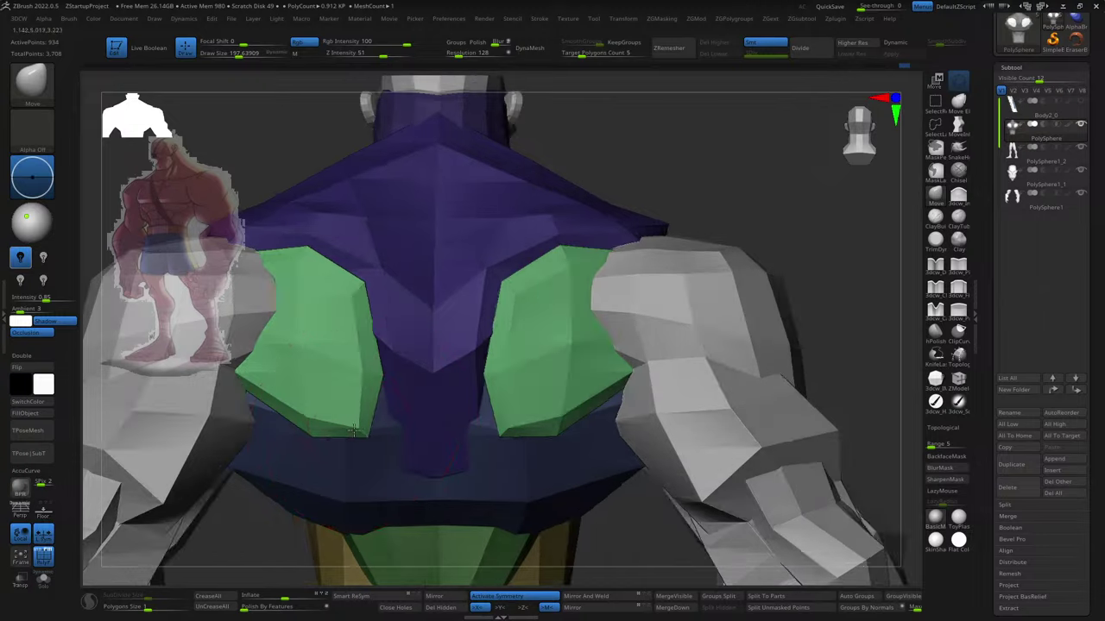
pyautogui.moveTo(366, 438); pyautogui.dragTo(357, 418, button='right')
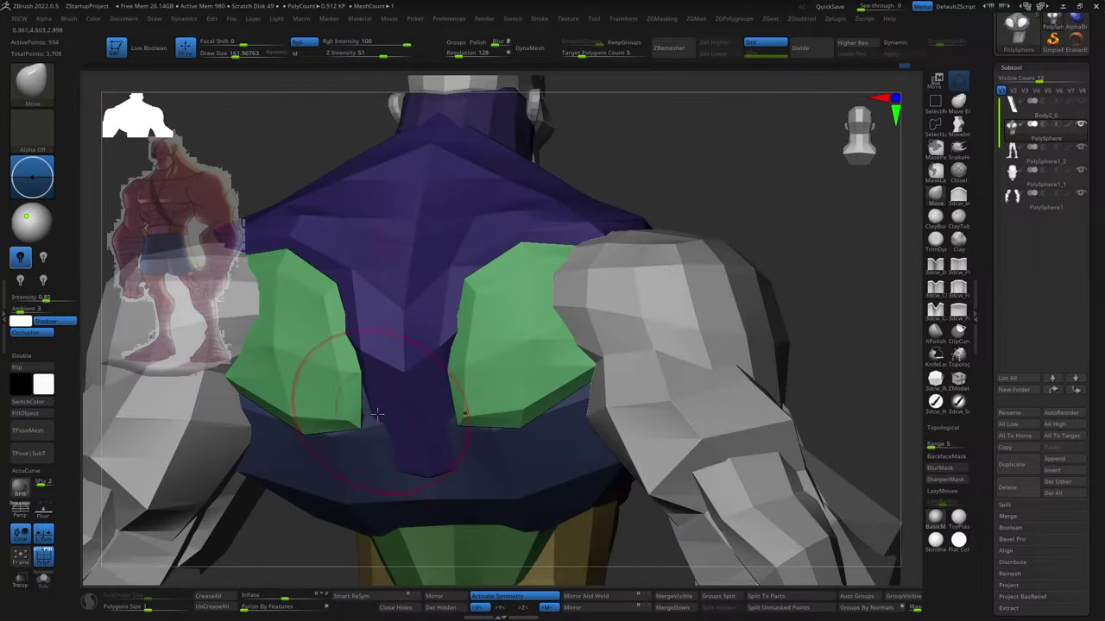
pyautogui.moveTo(370, 423)
pyautogui.mouseDown(button='right')
pyautogui.moveTo(681, 271)
pyautogui.moveTo(436, 391)
pyautogui.moveTo(519, 393)
pyautogui.moveTo(422, 411)
pyautogui.mouseUp(button='right')
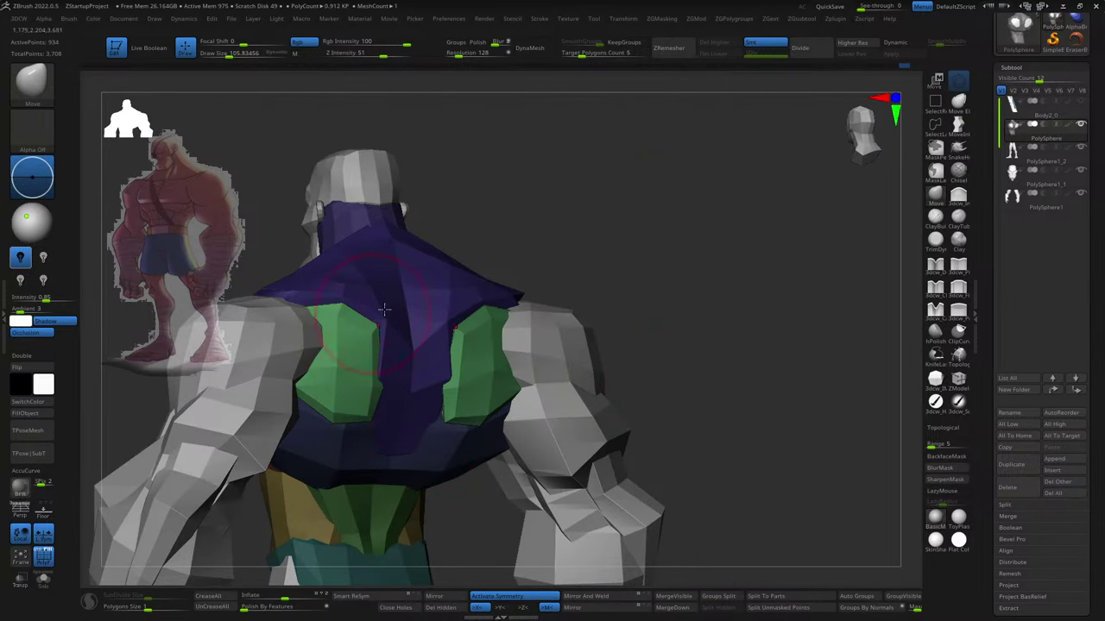
pyautogui.moveTo(384, 309); pyautogui.dragTo(357, 333, button='right')
# - Push in the purple bump beside the green patch edge with the Standard brush (BST)
pyautogui.press('s')
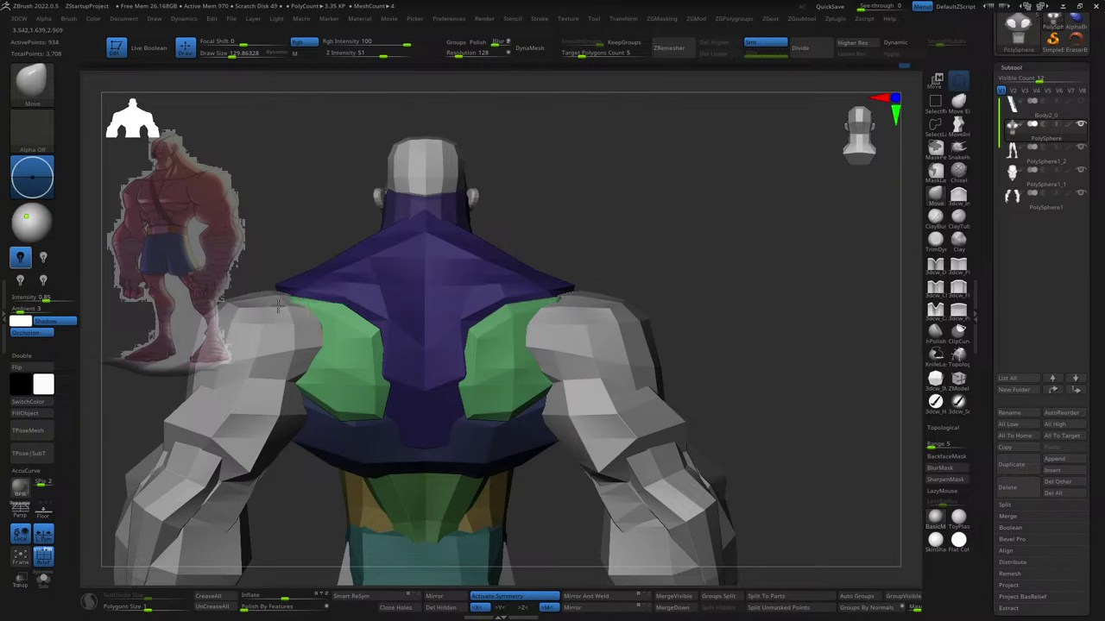
pyautogui.moveTo(278, 304)
pyautogui.mouseDown(button='right')
pyautogui.moveTo(589, 279)
pyautogui.moveTo(644, 367)
pyautogui.moveTo(678, 342)
pyautogui.moveTo(683, 377)
pyautogui.moveTo(606, 365)
pyautogui.moveTo(612, 333)
pyautogui.moveTo(632, 353)
pyautogui.mouseUp(button='right')
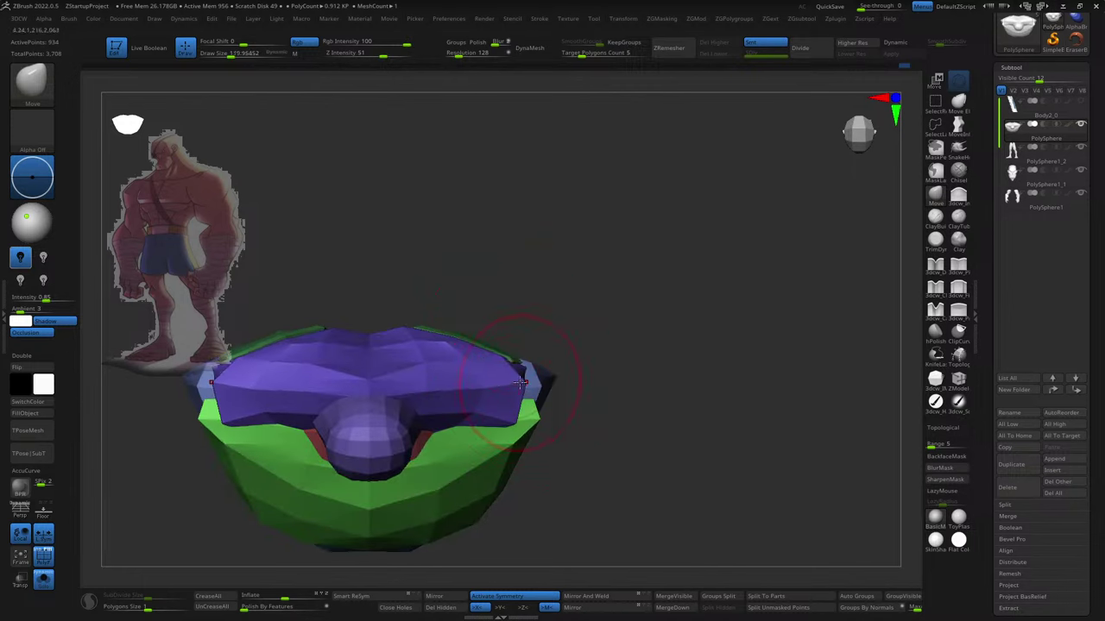
pyautogui.moveTo(522, 383); pyautogui.dragTo(493, 308, button='right')
pyautogui.press('b')
pyautogui.press('s')
pyautogui.press('t')
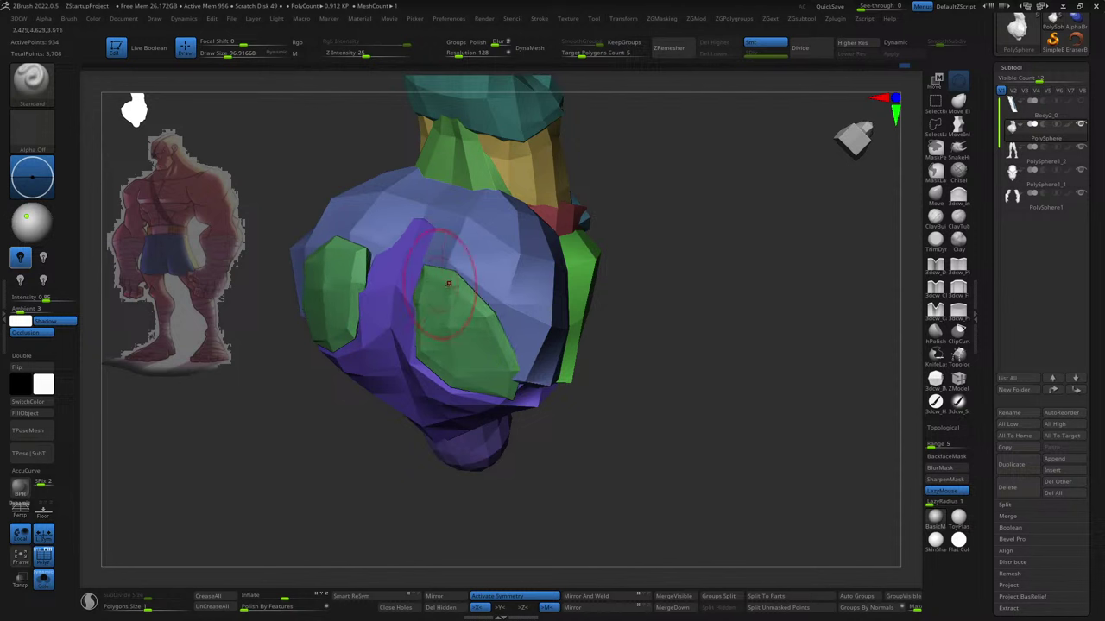
pyautogui.moveTo(448, 283); pyautogui.dragTo(466, 319)
pyautogui.press('s')
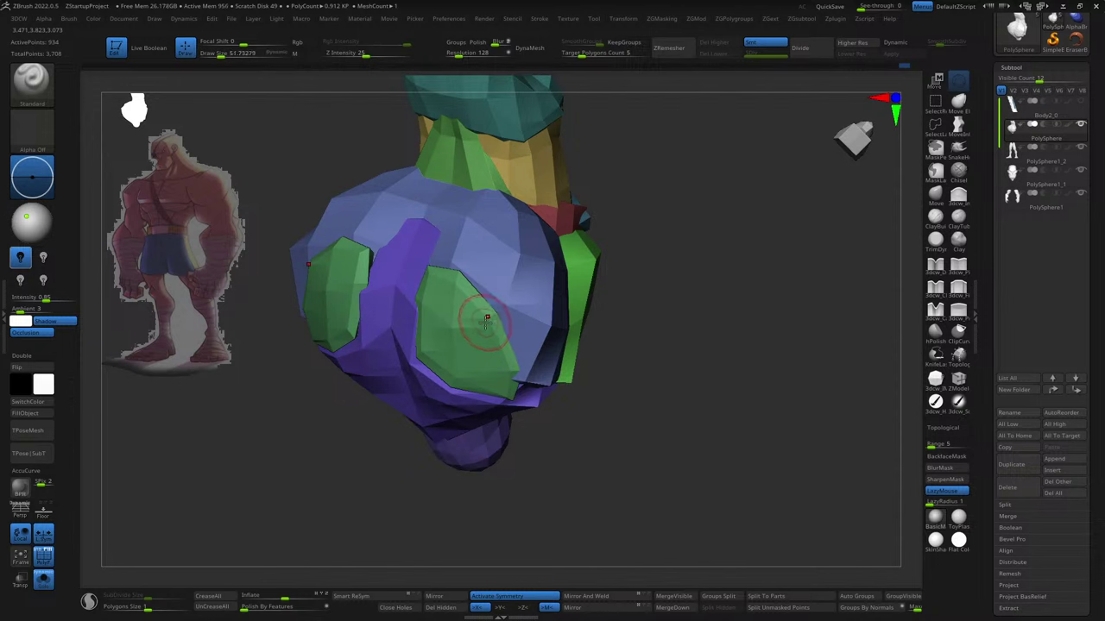
pyautogui.moveTo(441, 296); pyautogui.dragTo(482, 317)
# - Review the back plates from side and back views and return to the Move brush (BMV)
pyautogui.moveTo(601, 307); pyautogui.dragTo(535, 321, button='right')
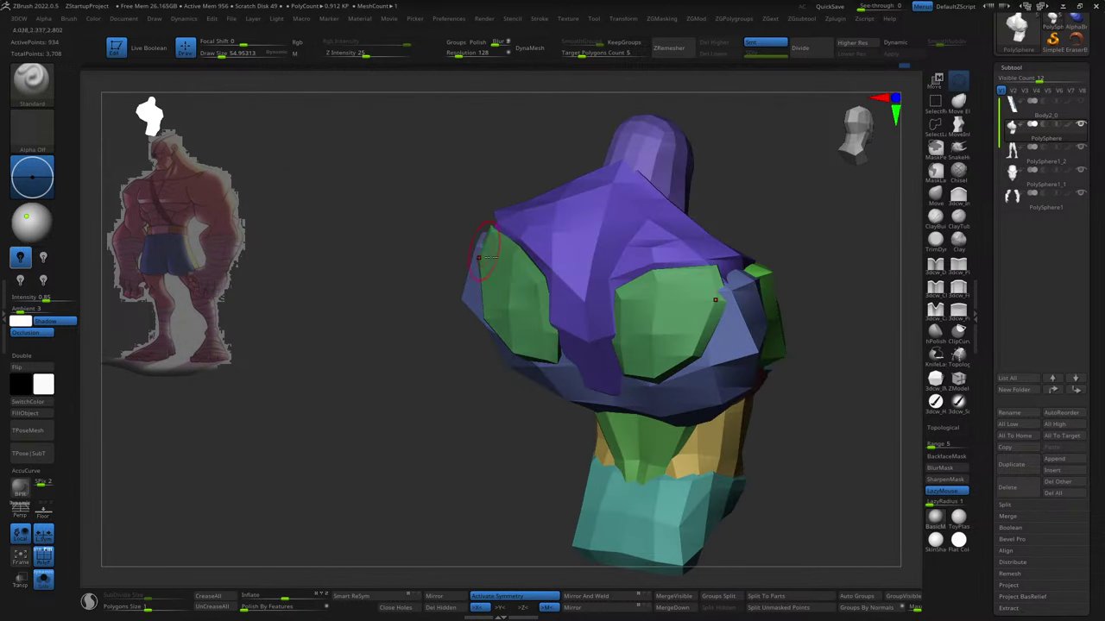
pyautogui.moveTo(360, 437)
pyautogui.mouseDown(button='right')
pyautogui.moveTo(702, 371)
pyautogui.moveTo(595, 375)
pyautogui.moveTo(580, 341)
pyautogui.mouseUp(button='right')
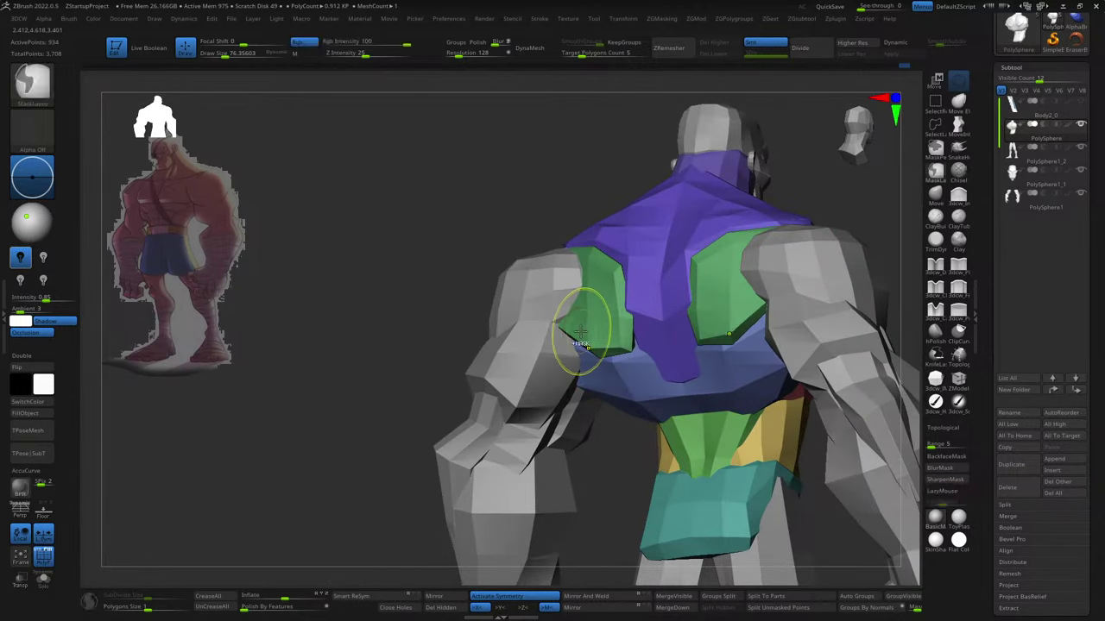
pyautogui.press('s')
pyautogui.press('d')
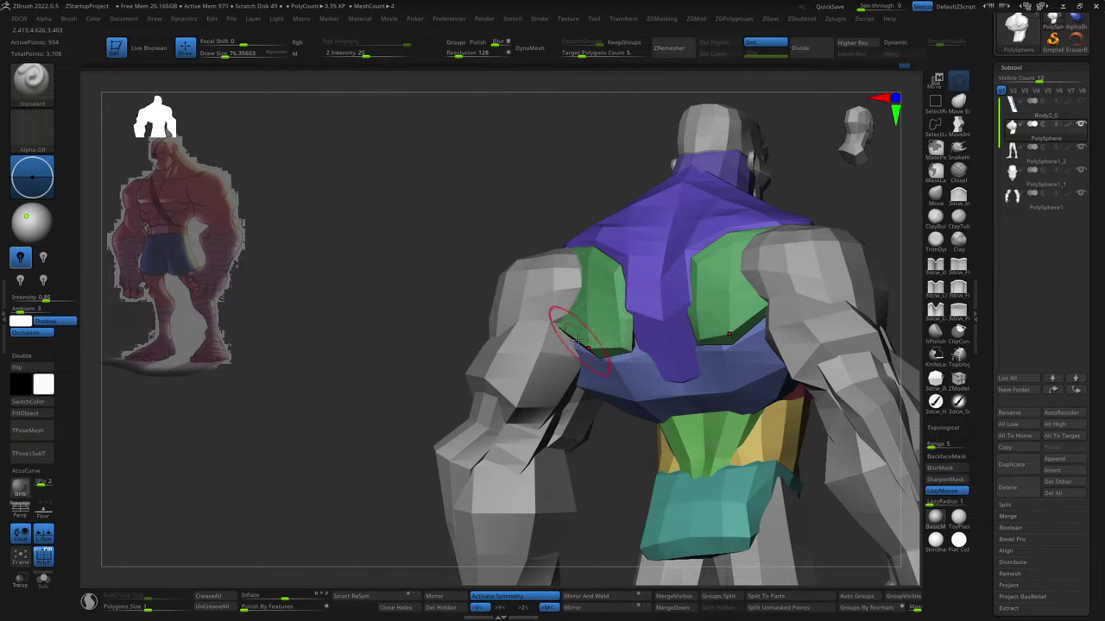
pyautogui.moveTo(602, 397); pyautogui.dragTo(699, 343, button='right')
pyautogui.press('b')
pyautogui.press('m')
pyautogui.press('v')
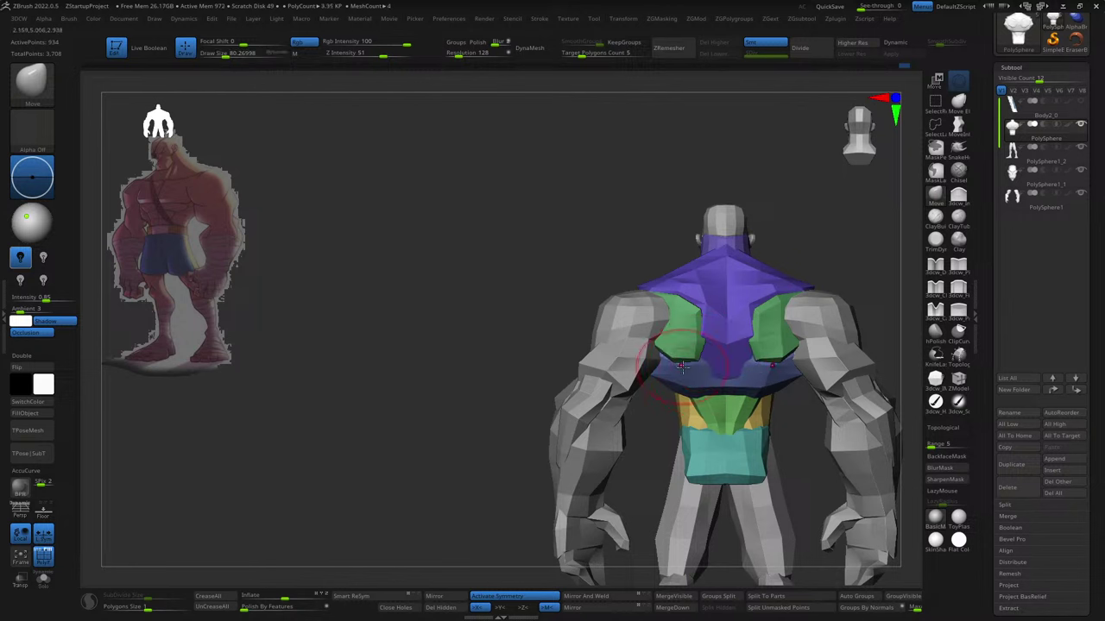
# - Frame the torso front-on and set a smaller, lower-strength brush for finer work
pyautogui.press('b')
pyautogui.press('m')
pyautogui.press('t')
pyautogui.moveTo(785, 321)
pyautogui.keyDown('ctrl'); pyautogui.mouseDown(button='right')
pyautogui.moveTo(734, 266)
pyautogui.moveTo(663, 387)
pyautogui.mouseUp(button='right'); pyautogui.keyUp('ctrl')
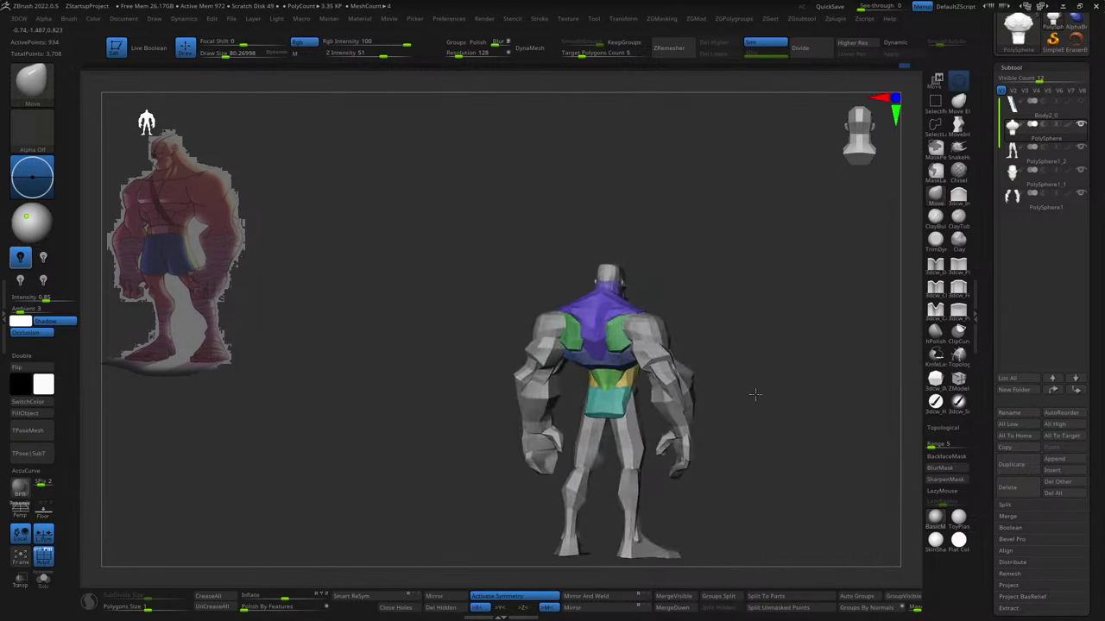
pyautogui.moveTo(814, 345)
pyautogui.keyDown('alt'); pyautogui.mouseDown(button='right')
pyautogui.moveTo(656, 348)
pyautogui.moveTo(767, 403)
pyautogui.moveTo(724, 417)
pyautogui.moveTo(708, 372)
pyautogui.moveTo(747, 370)
pyautogui.moveTo(671, 365)
pyautogui.moveTo(606, 393)
pyautogui.moveTo(596, 380)
pyautogui.moveTo(608, 406)
pyautogui.mouseUp(button='right'); pyautogui.keyUp('alt')
pyautogui.press('b')
pyautogui.press('d')
pyautogui.press('s')
pyautogui.press('s')
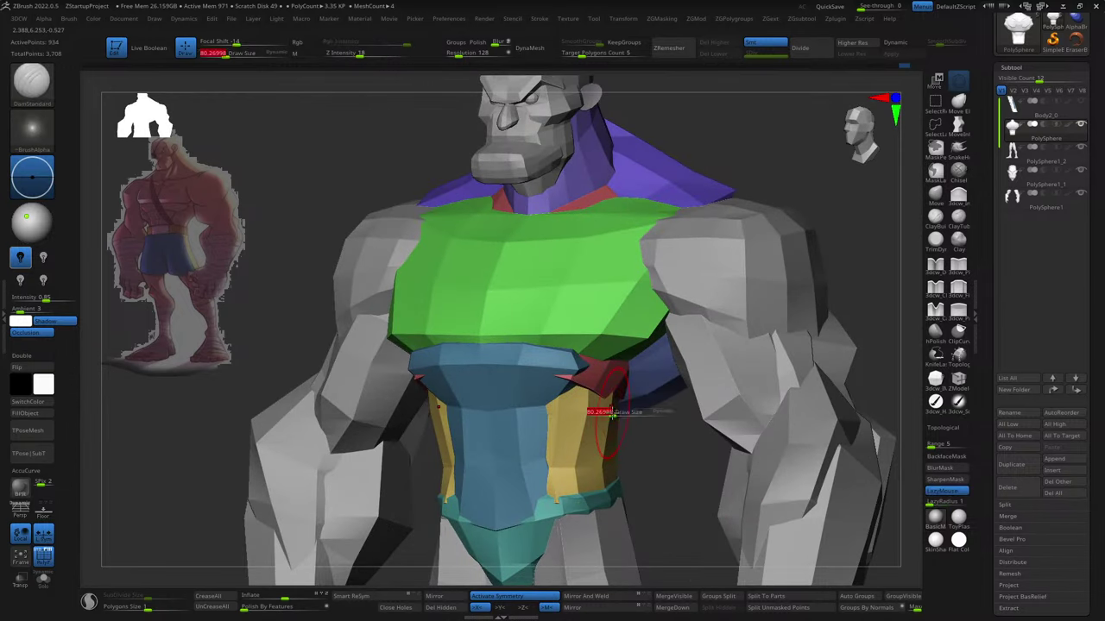
pyautogui.press('s')
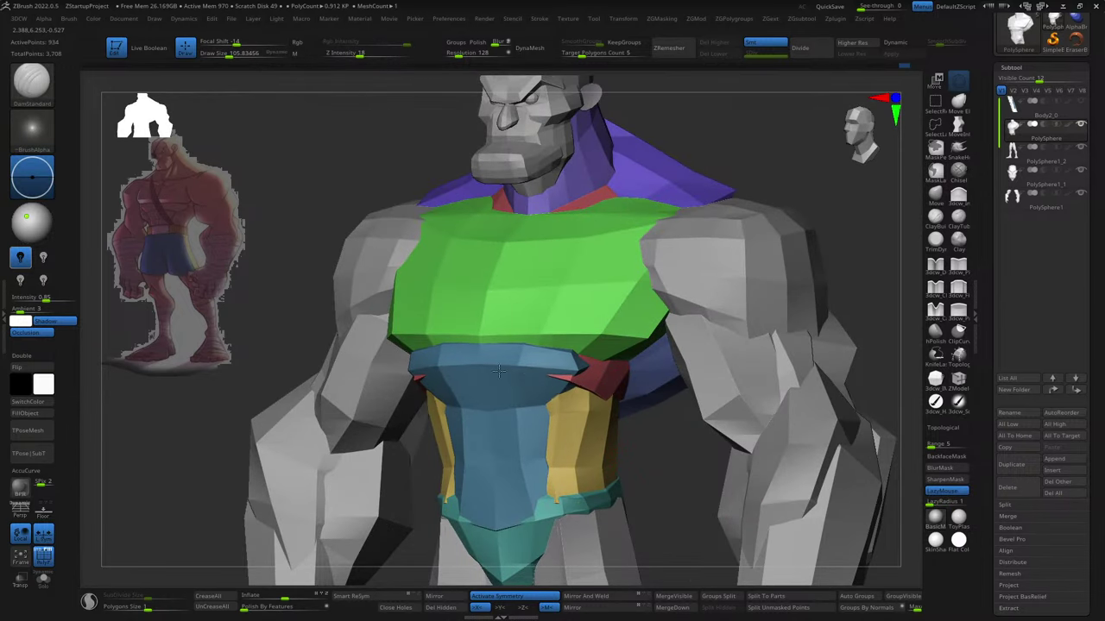
pyautogui.press('s')
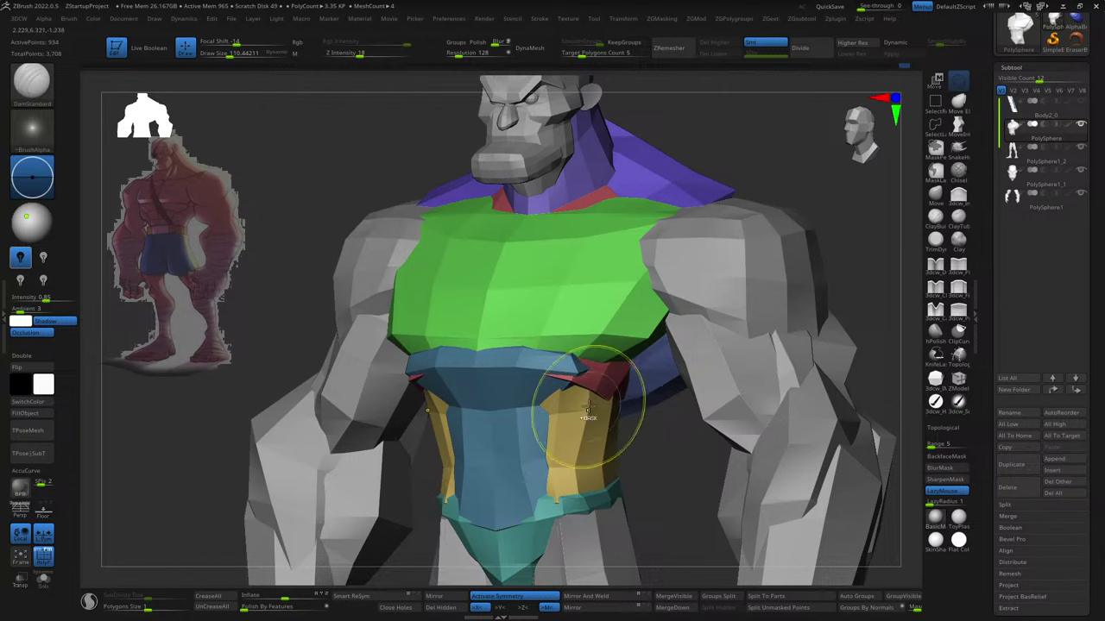
pyautogui.moveTo(592, 419)
pyautogui.mouseDown(button='right')
pyautogui.moveTo(608, 412)
pyautogui.moveTo(570, 453)
pyautogui.moveTo(590, 409)
pyautogui.moveTo(601, 464)
pyautogui.mouseUp(button='right')
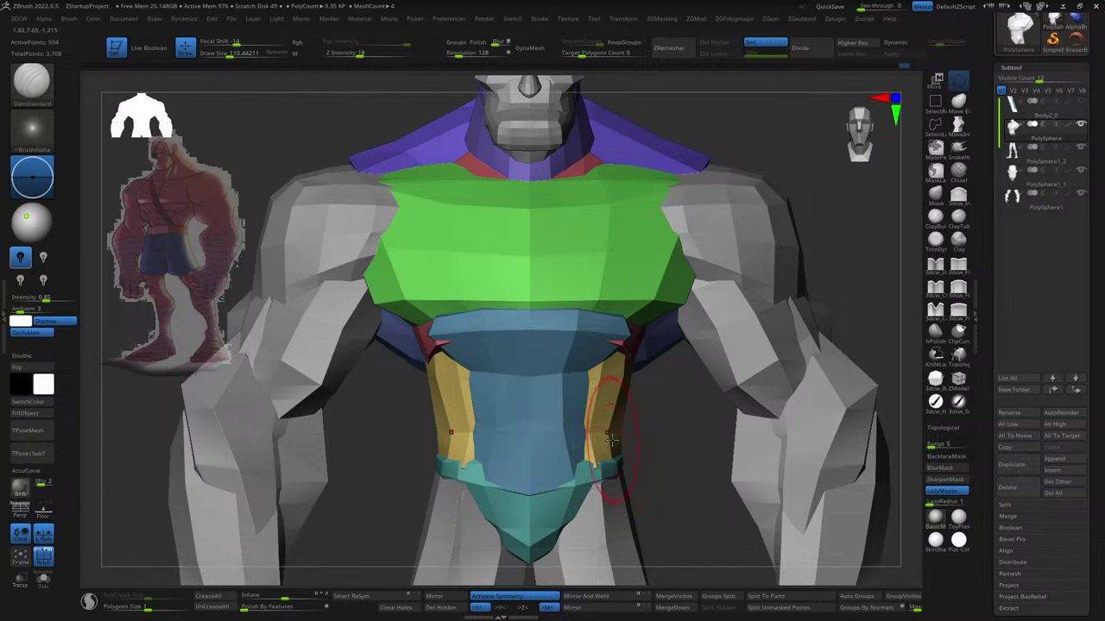
# - With the Move brush, pull the blue chest panel's top edge up to the green plate
pyautogui.press('w')
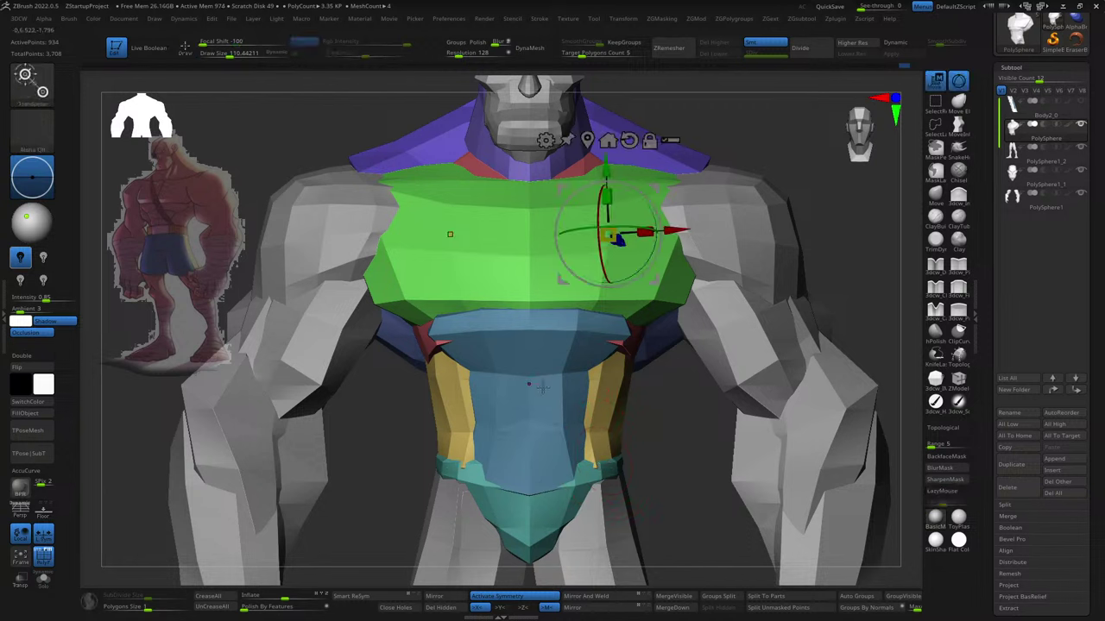
pyautogui.press('q')
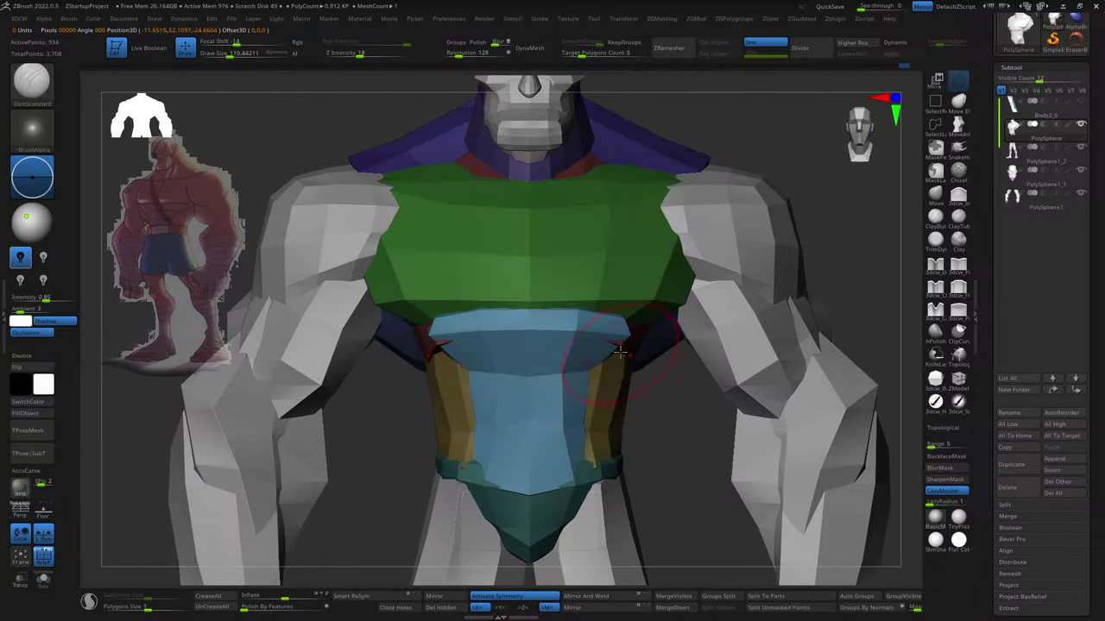
pyautogui.press('b')
pyautogui.press('m')
pyautogui.press('v')
pyautogui.press('s')
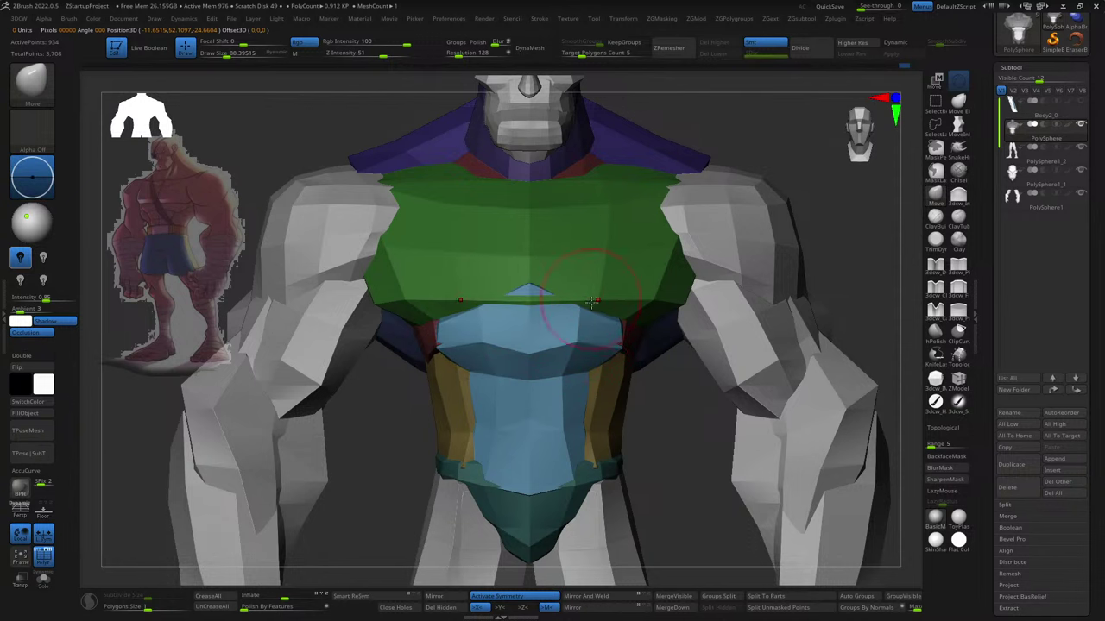
pyautogui.moveTo(535, 285); pyautogui.dragTo(573, 295, button='right')
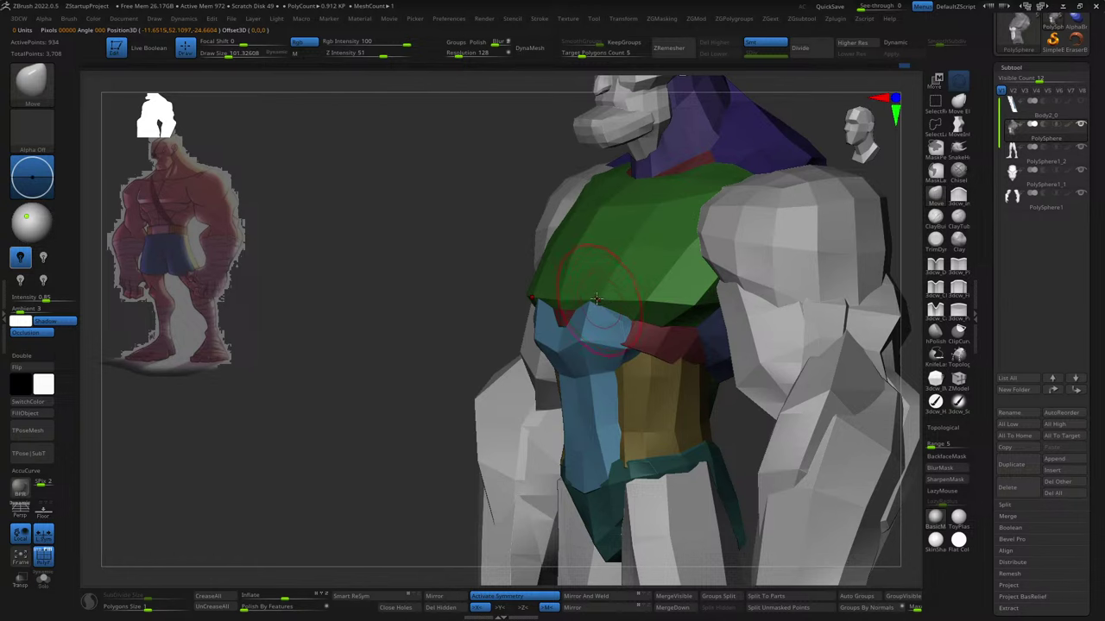
pyautogui.moveTo(596, 299); pyautogui.dragTo(590, 300)
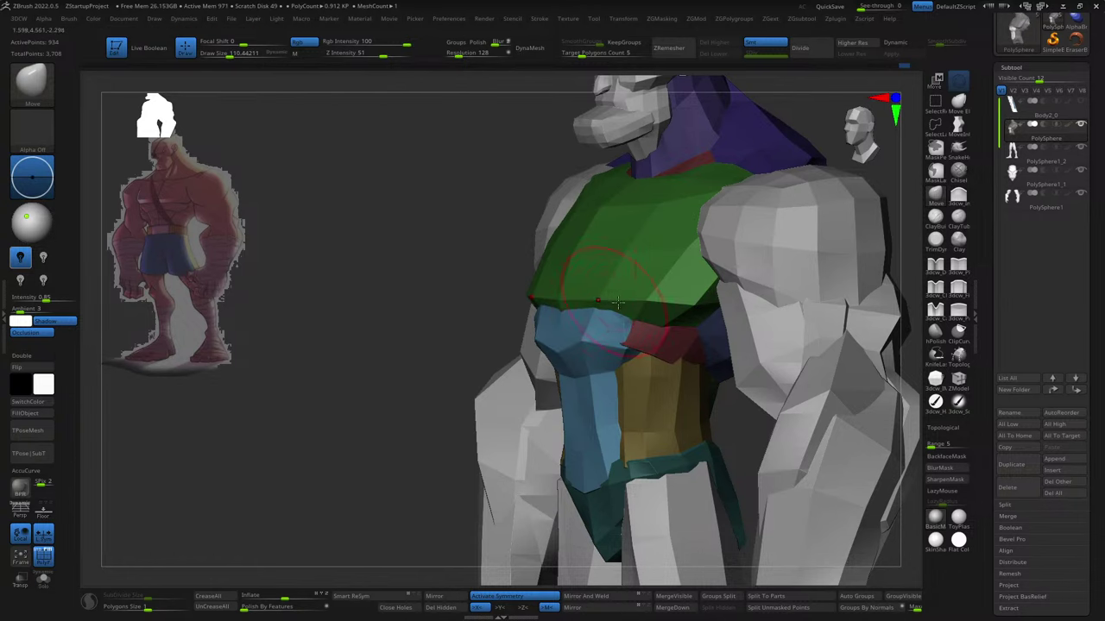
pyautogui.moveTo(618, 302)
pyautogui.mouseDown(button='right')
pyautogui.moveTo(648, 305)
pyautogui.moveTo(634, 321)
pyautogui.moveTo(635, 283)
pyautogui.moveTo(583, 289)
pyautogui.mouseUp(button='right')
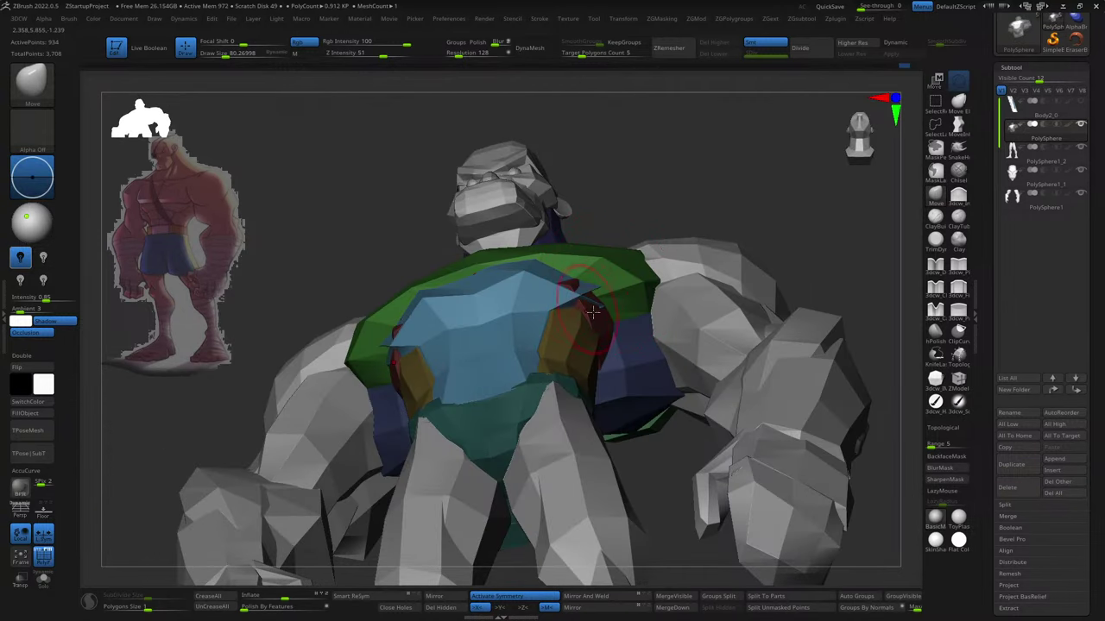
# - Zoom in on the shoulder and smooth down the red shoulder spike
pyautogui.press('w')
pyautogui.click(596, 316)
pyautogui.moveTo(596, 316)
pyautogui.keyDown('ctrl'); pyautogui.mouseDown(button='right')
pyautogui.moveTo(561, 462)
pyautogui.moveTo(556, 336)
pyautogui.mouseUp(button='right'); pyautogui.keyUp('ctrl')
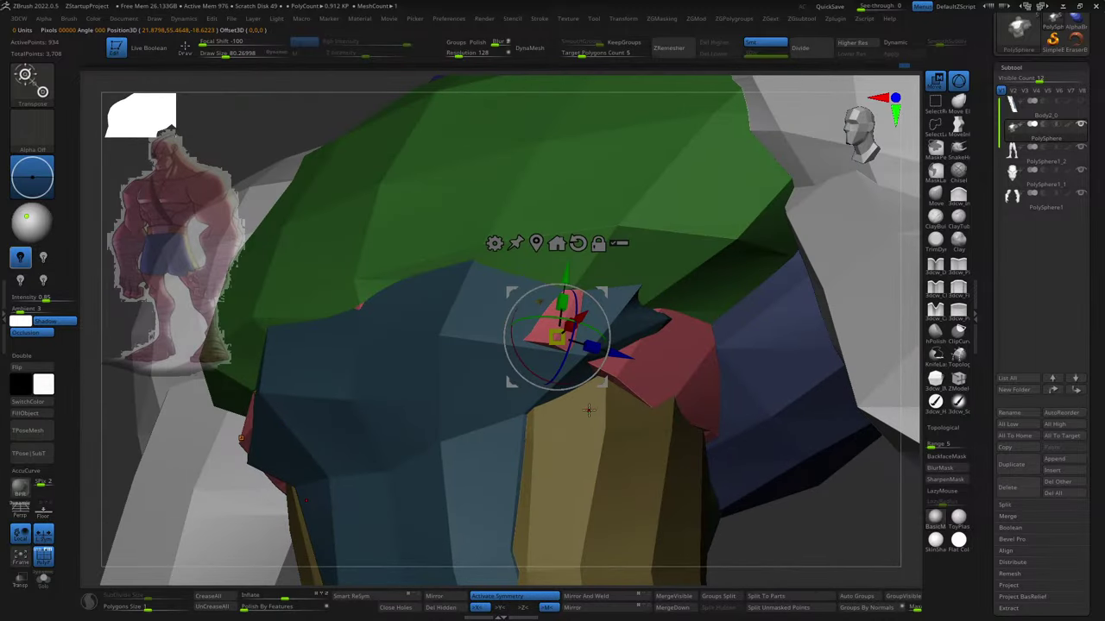
pyautogui.press('q')
pyautogui.keyDown('shift'); pyautogui.click(555, 321); pyautogui.keyUp('shift')
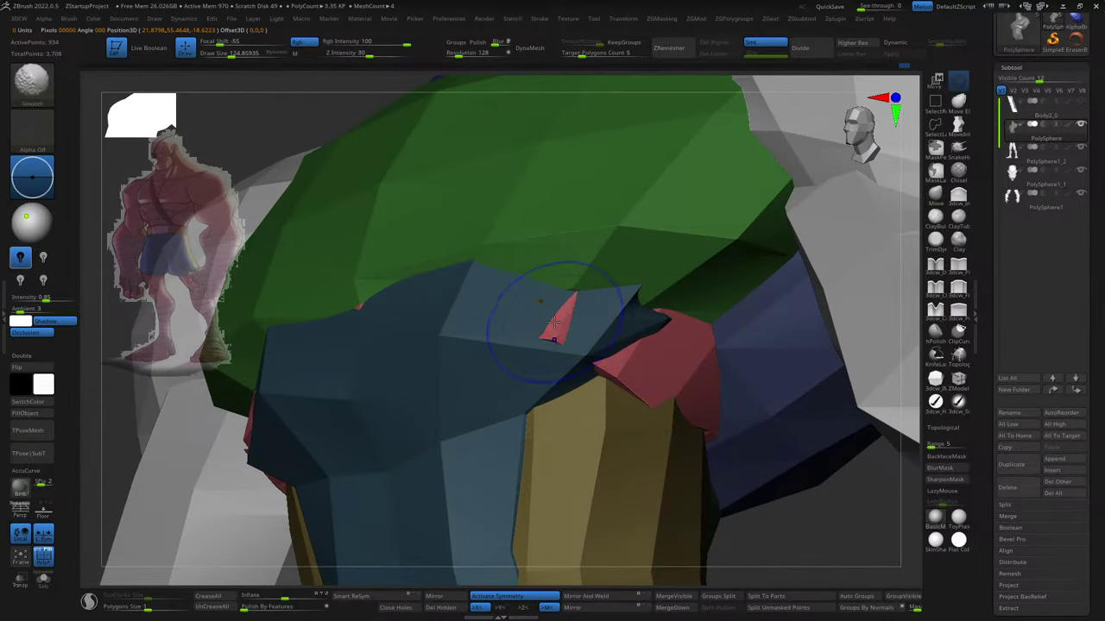
pyautogui.keyDown('shift'); pyautogui.moveTo(641, 356); pyautogui.dragTo(616, 369); pyautogui.keyUp('shift')
pyautogui.moveTo(616, 369)
pyautogui.mouseDown(button='right')
pyautogui.moveTo(615, 281)
pyautogui.moveTo(564, 342)
pyautogui.mouseUp(button='right')
pyautogui.press('w')
pyautogui.press('q')
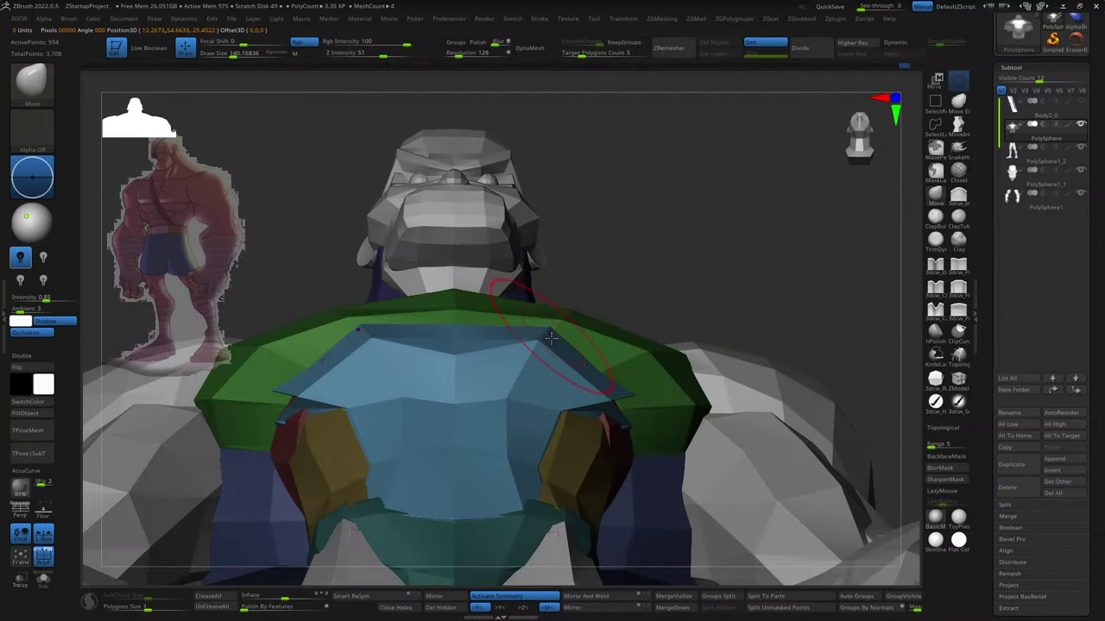
# - Pull the blue panel's top edge down symmetrically on both sides of the chest
pyautogui.moveTo(550, 338); pyautogui.dragTo(540, 349)
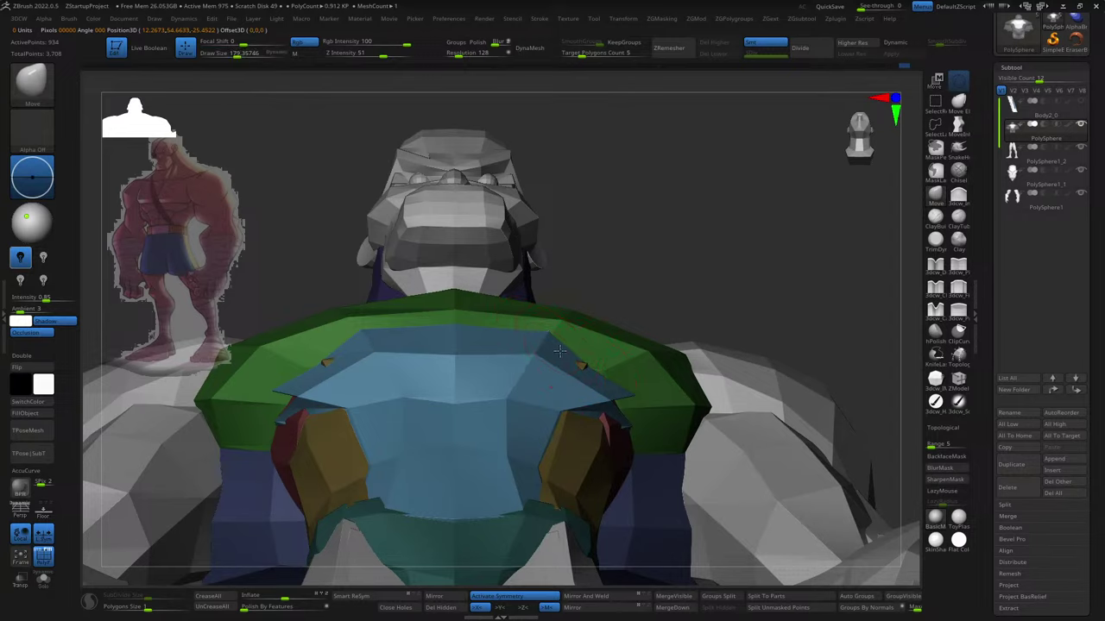
pyautogui.moveTo(559, 352)
pyautogui.mouseDown(button='right')
pyautogui.moveTo(595, 420)
pyautogui.moveTo(635, 409)
pyautogui.moveTo(621, 416)
pyautogui.mouseUp(button='right')
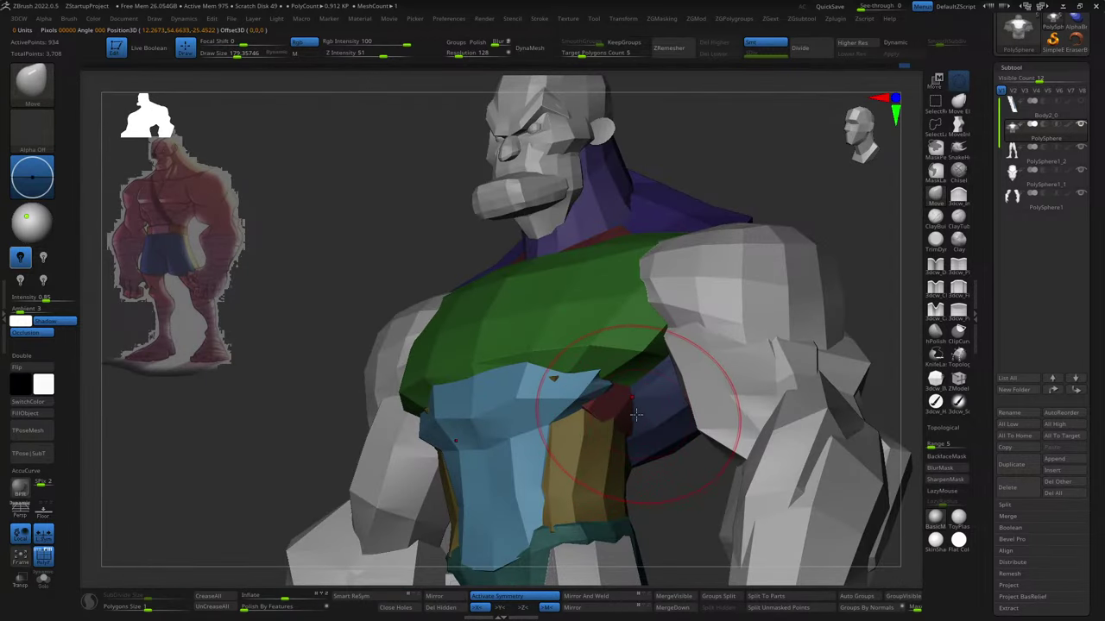
pyautogui.press('w')
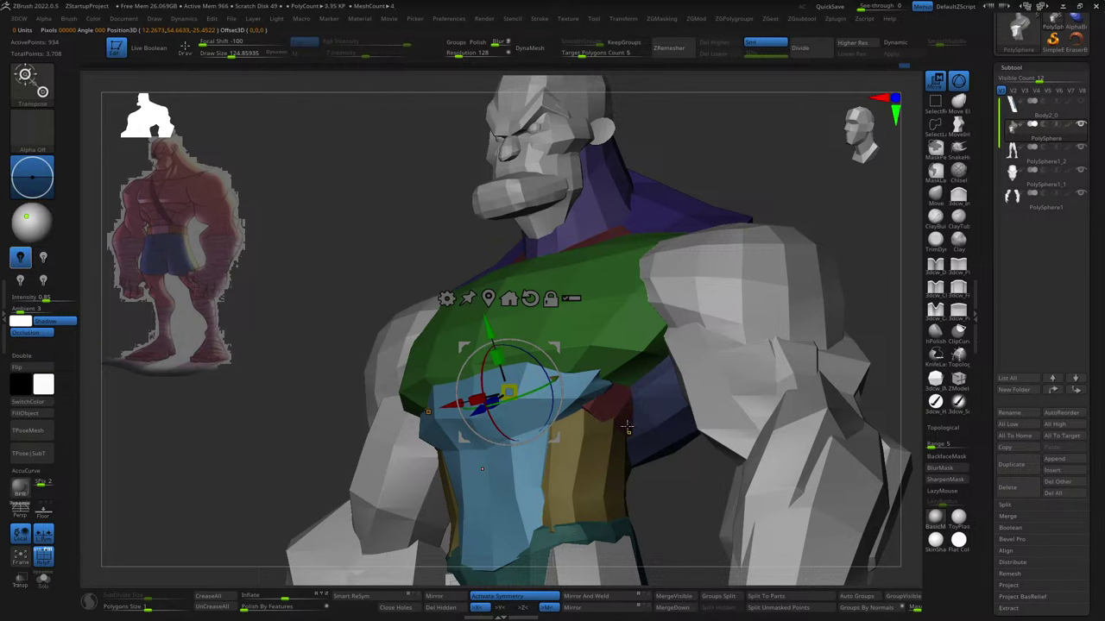
pyautogui.click(626, 426)
pyautogui.press('q')
pyautogui.moveTo(627, 412); pyautogui.dragTo(623, 407, button='right')
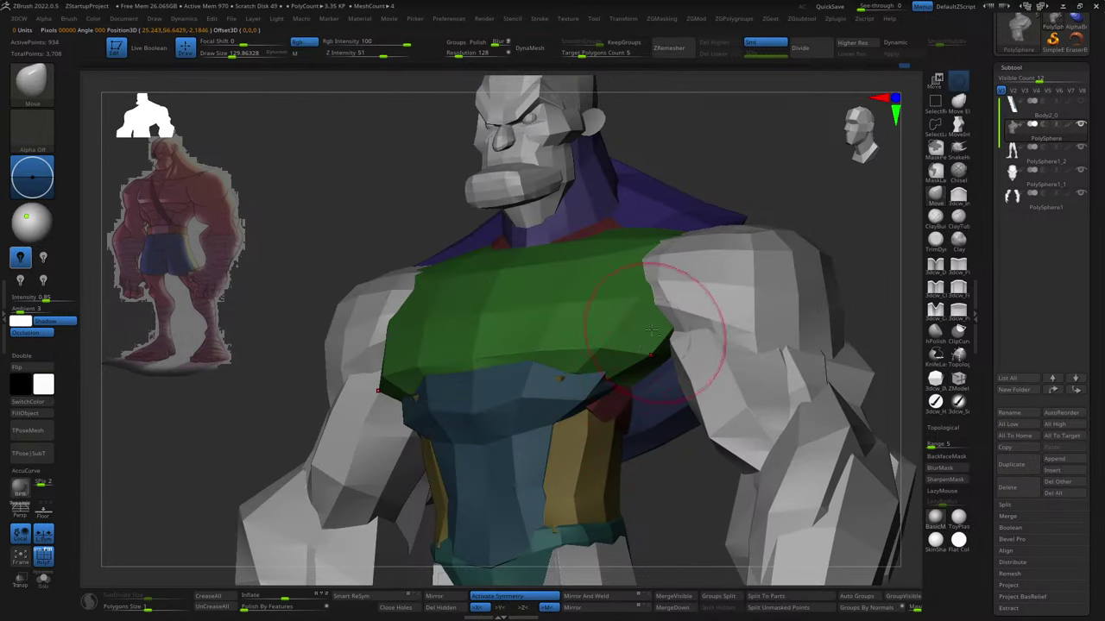
pyautogui.moveTo(652, 331); pyautogui.dragTo(595, 350, button='right')
# - Make the blue torso piece active and zoom in on the chest panel area
pyautogui.press('w')
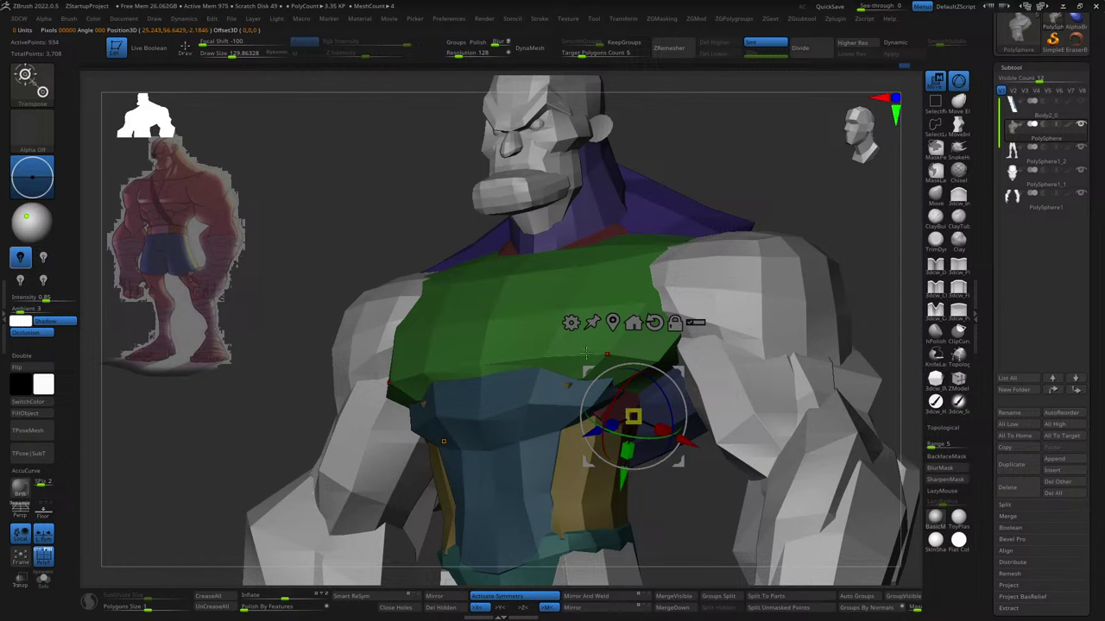
pyautogui.click(567, 383)
pyautogui.moveTo(567, 382)
pyautogui.keyDown('ctrl'); pyautogui.mouseDown(button='right')
pyautogui.moveTo(632, 472)
pyautogui.moveTo(656, 406)
pyautogui.mouseUp(button='right'); pyautogui.keyUp('ctrl')
pyautogui.click(633, 473)
pyautogui.click(555, 389)
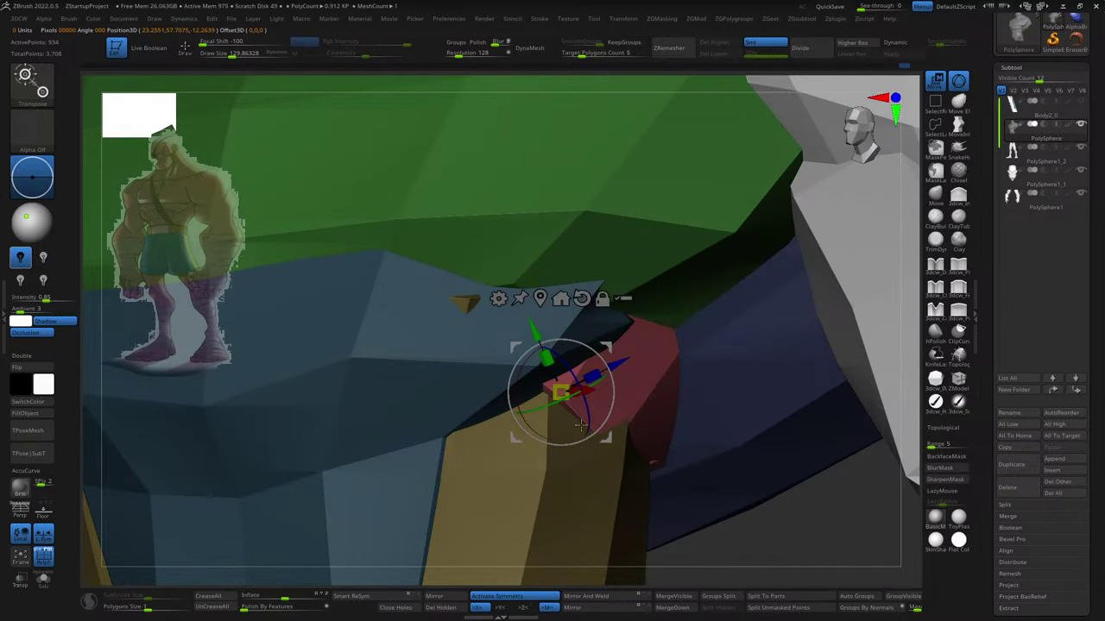
pyautogui.moveTo(555, 389); pyautogui.dragTo(561, 380, button='right')
pyautogui.press('q')
pyautogui.keyDown('ctrl'); pyautogui.moveTo(658, 373); pyautogui.dragTo(559, 318, button='right'); pyautogui.keyUp('ctrl')
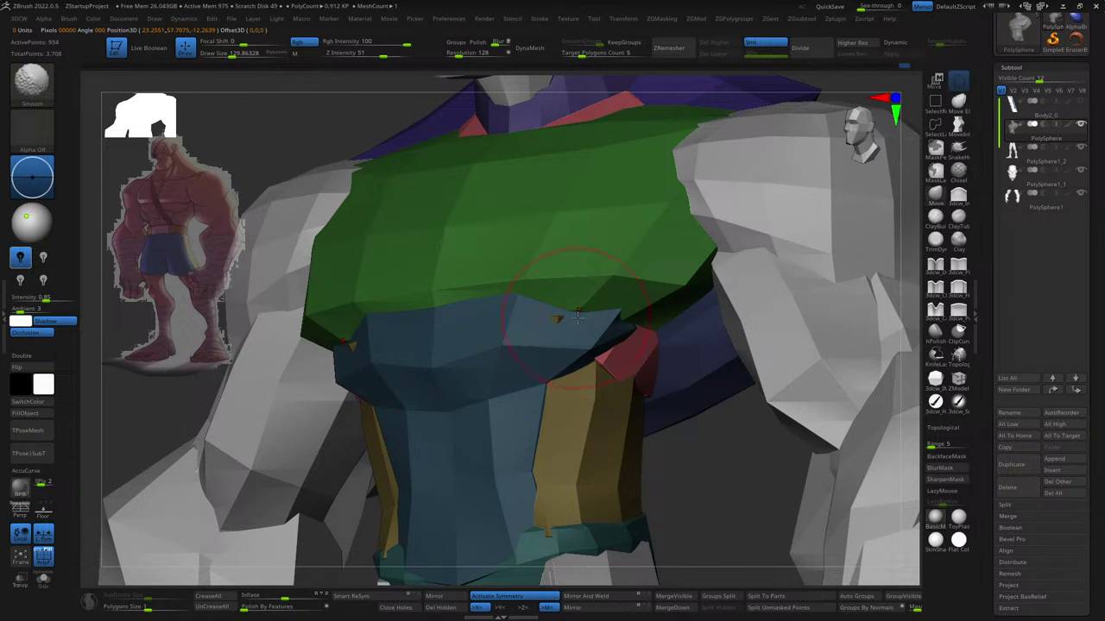
# - Inflate the green plate so it bulges over the red patches, then shrink the brush to about 140
pyautogui.press('i')
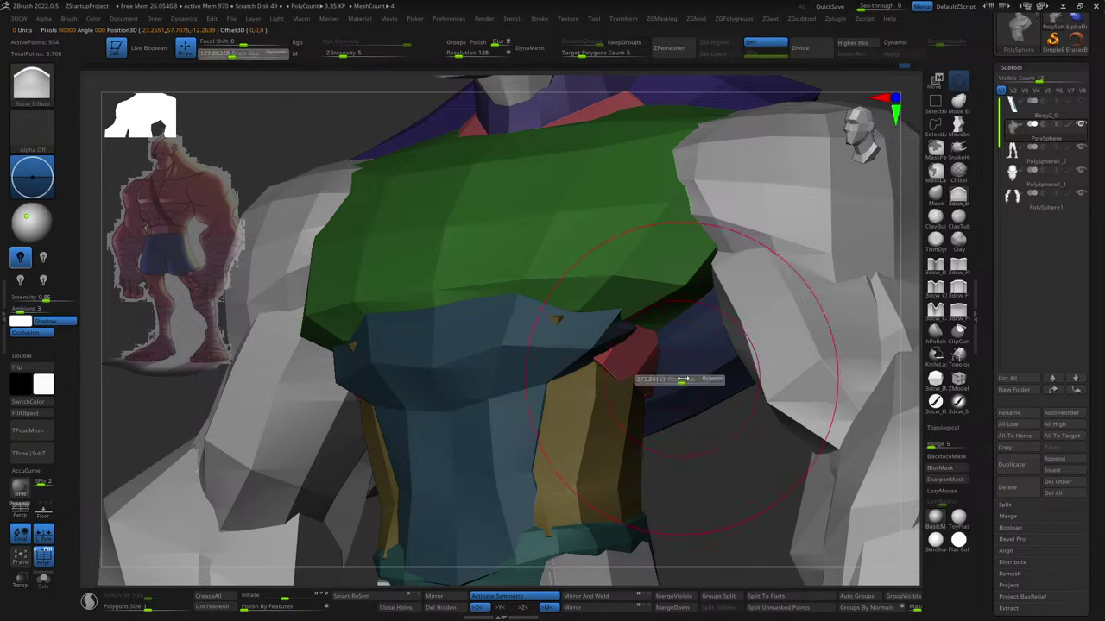
pyautogui.moveTo(663, 377); pyautogui.dragTo(604, 341)
pyautogui.moveTo(709, 251); pyautogui.dragTo(708, 241)
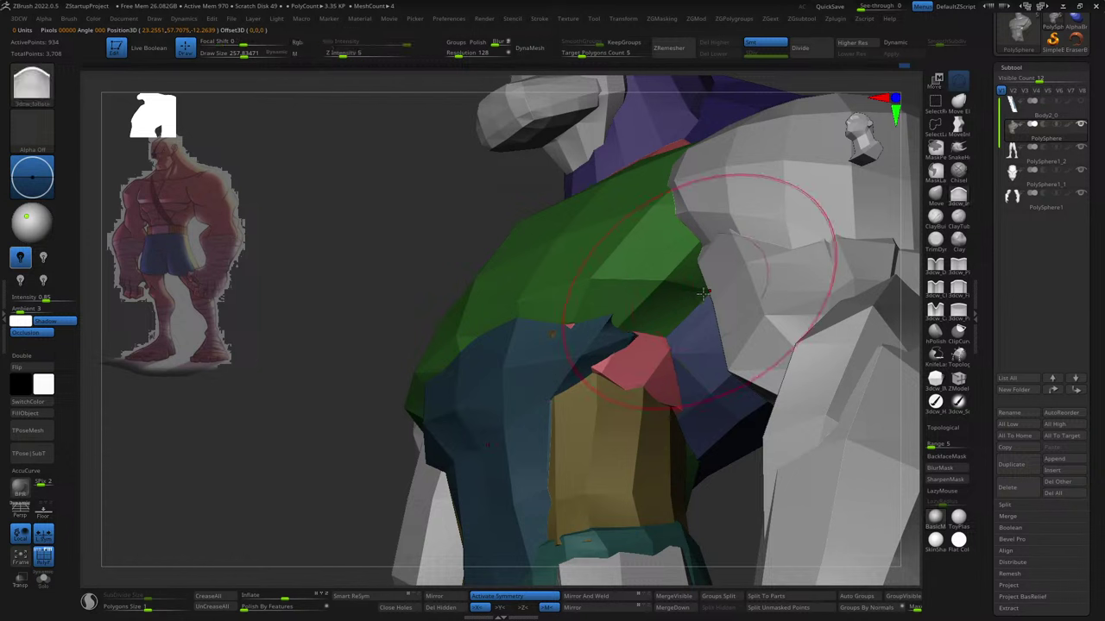
pyautogui.press('s')
pyautogui.moveTo(697, 293); pyautogui.dragTo(686, 293)
pyautogui.moveTo(686, 292)
pyautogui.mouseDown(button='right')
pyautogui.moveTo(712, 306)
pyautogui.moveTo(725, 274)
pyautogui.mouseUp(button='right')
pyautogui.press('[')
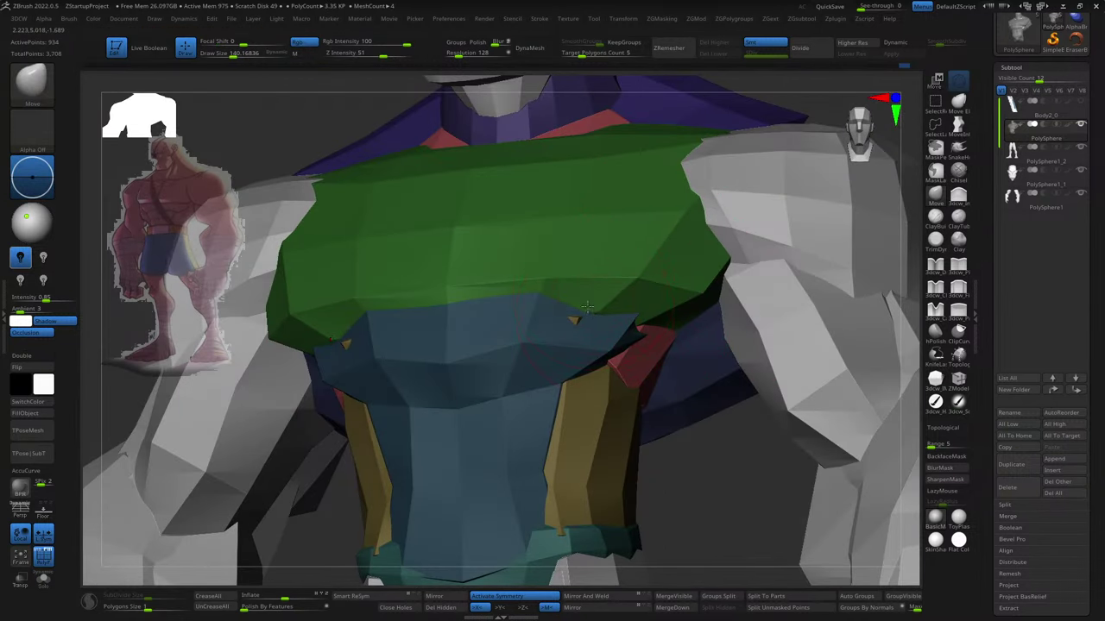
# - Reframe the torso front-on and set up a smaller, stronger Move brush
pyautogui.press('w')
pyautogui.scroll(3, 604, 345)
pyautogui.keyDown('alt'); pyautogui.click(562, 296); pyautogui.keyUp('alt')
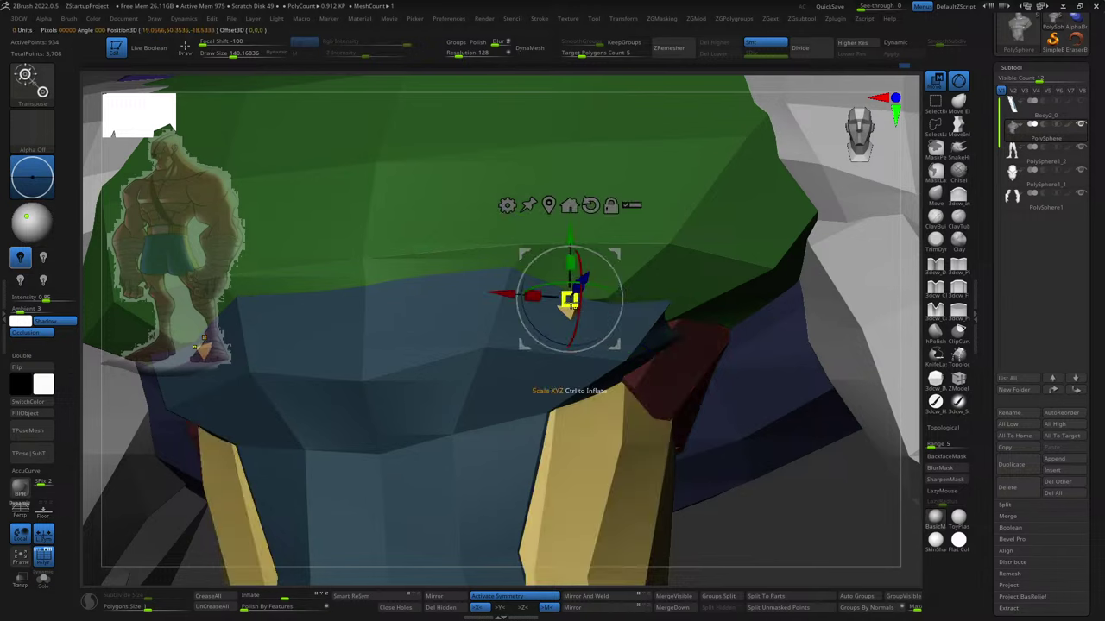
pyautogui.press('q')
pyautogui.moveTo(601, 311)
pyautogui.mouseDown(button='right')
pyautogui.moveTo(585, 320)
pyautogui.moveTo(552, 404)
pyautogui.moveTo(526, 414)
pyautogui.mouseUp(button='right')
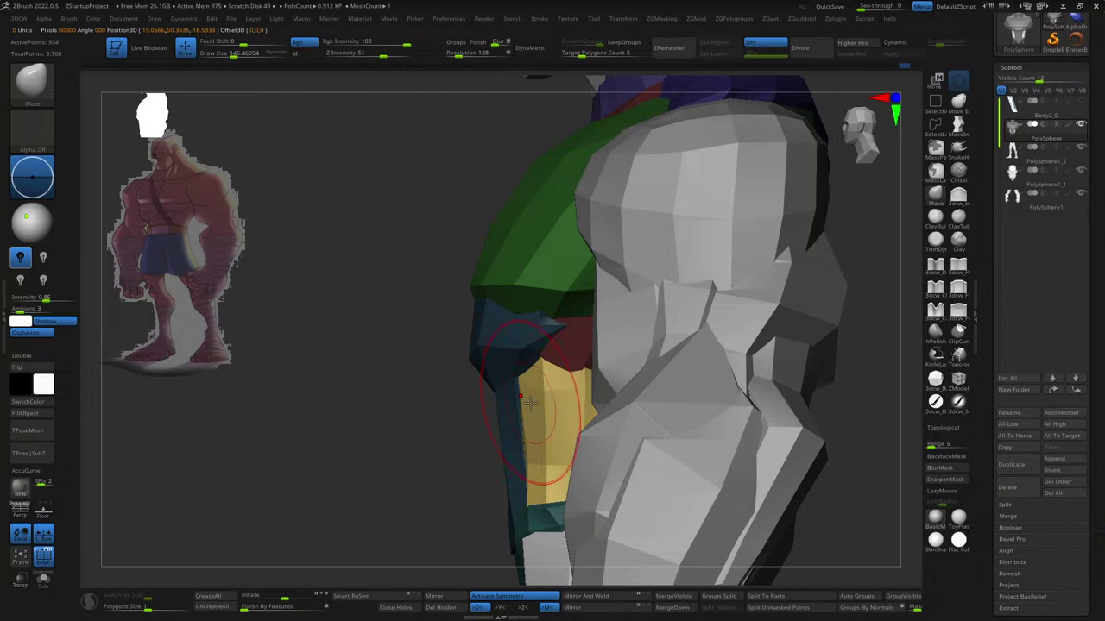
pyautogui.press('s')
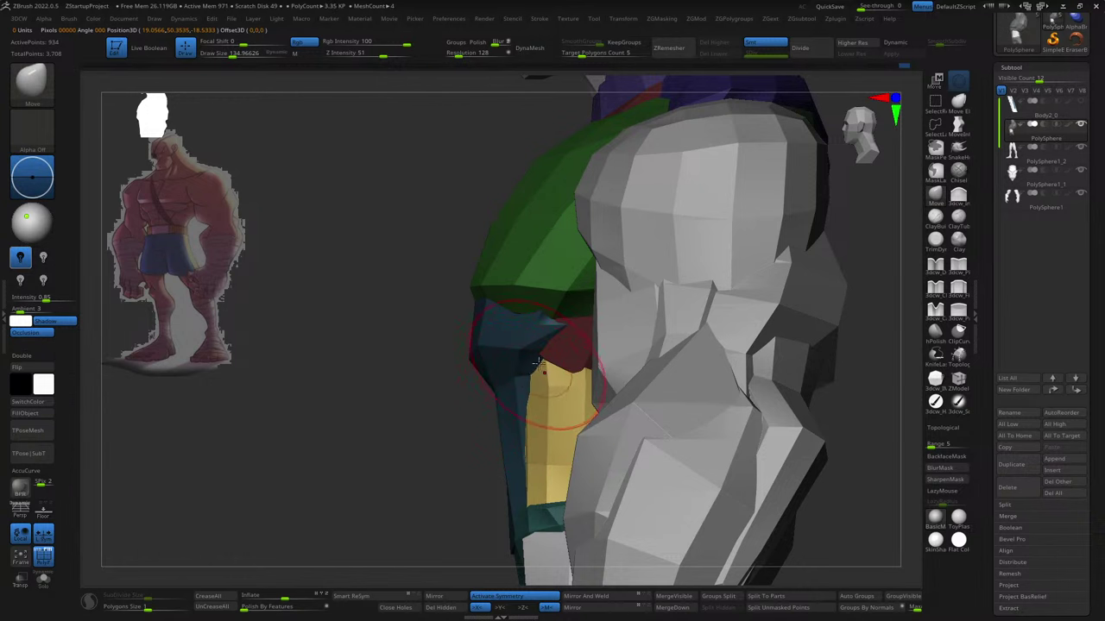
pyautogui.moveTo(537, 364)
pyautogui.mouseDown(button='right')
pyautogui.moveTo(414, 454)
pyautogui.moveTo(536, 328)
pyautogui.moveTo(557, 339)
pyautogui.mouseUp(button='right')
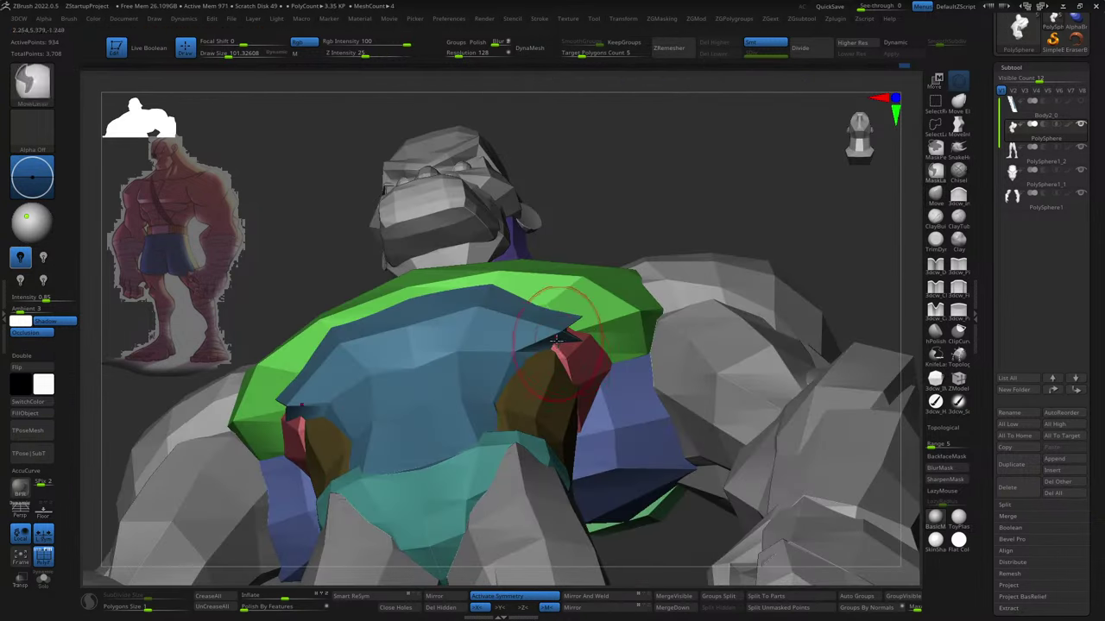
pyautogui.press('b')
pyautogui.press('m')
pyautogui.press('v')
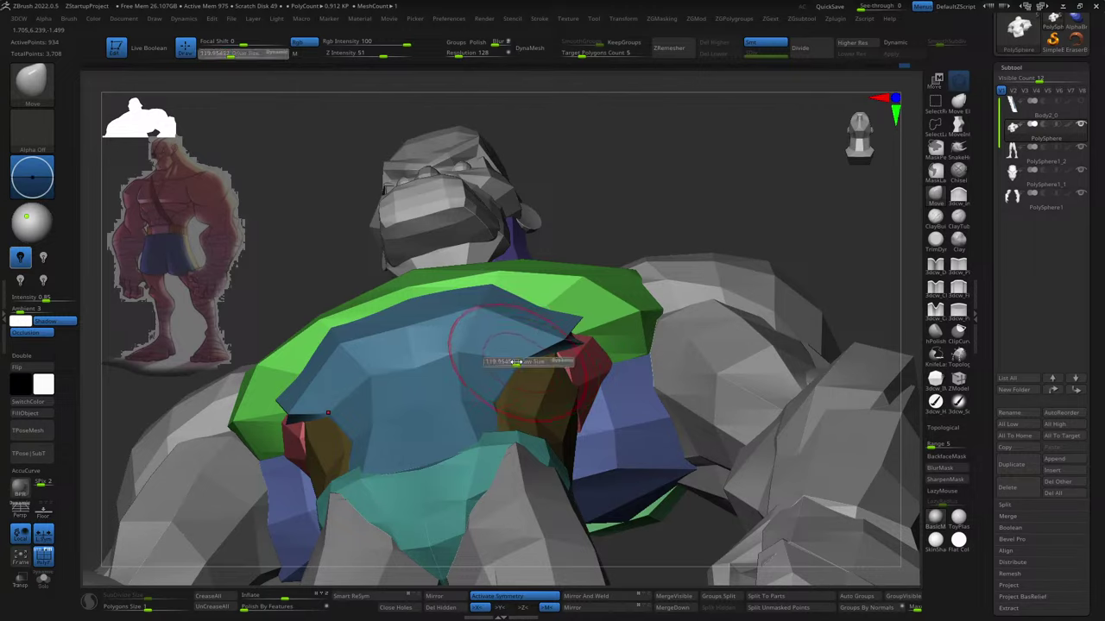
pyautogui.moveTo(515, 361); pyautogui.dragTo(500, 361)
pyautogui.moveTo(500, 362); pyautogui.dragTo(518, 409, button='right')
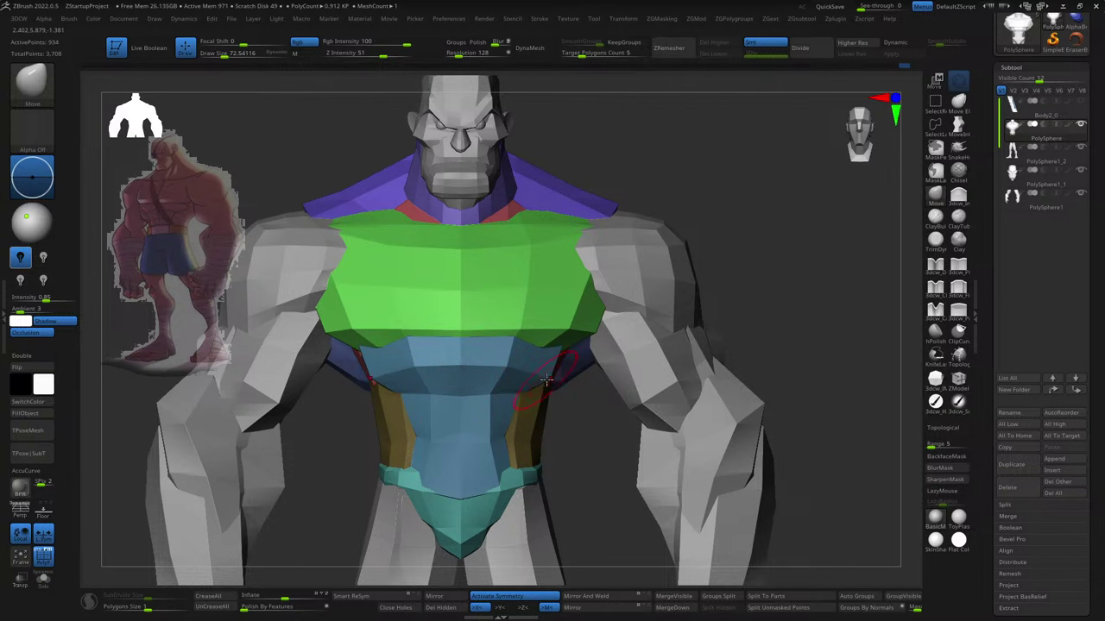
# - Reshape the teal lower torso piece symmetrically from a front view
pyautogui.moveTo(553, 371); pyautogui.dragTo(507, 391, button='right')
pyautogui.press('s')
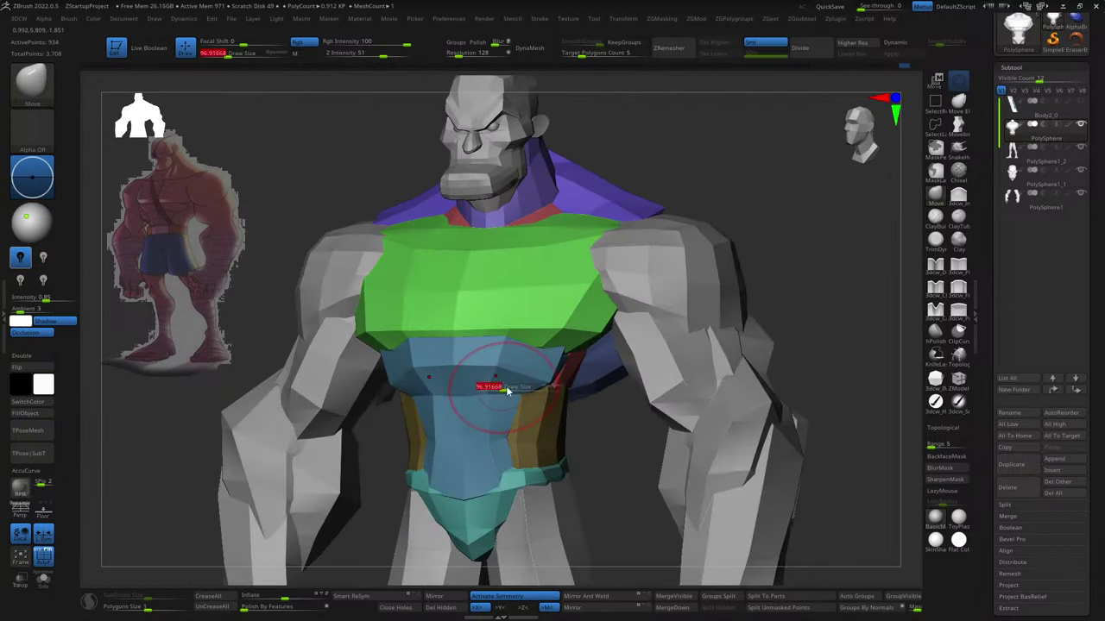
pyautogui.press('ctrl')
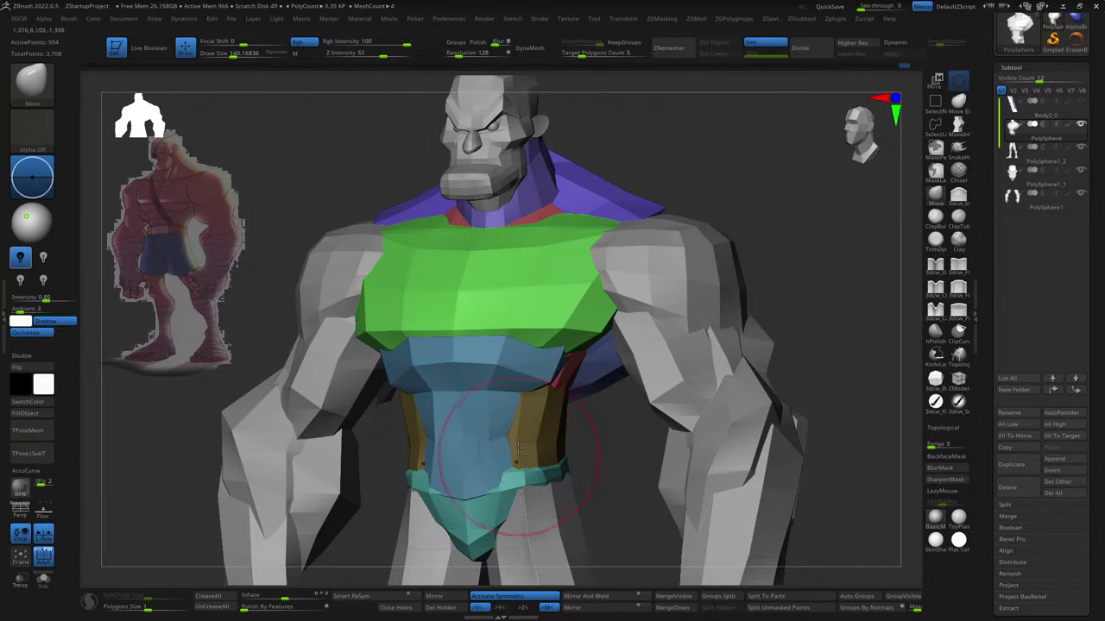
pyautogui.keyDown('shift'); pyautogui.moveTo(518, 447); pyautogui.dragTo(501, 495, button='right'); pyautogui.keyUp('shift')
pyautogui.moveTo(455, 451)
pyautogui.mouseDown()
pyautogui.moveTo(456, 406)
pyautogui.moveTo(530, 406)
pyautogui.mouseUp()
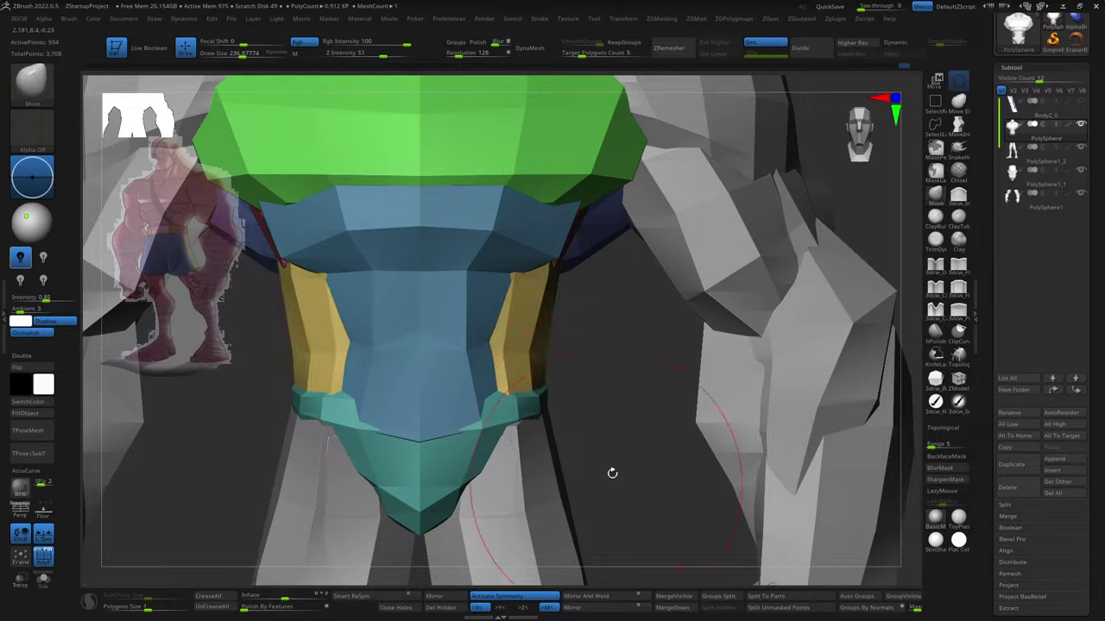
pyautogui.moveTo(611, 468)
pyautogui.keyDown('alt'); pyautogui.mouseDown()
pyautogui.moveTo(561, 394)
pyautogui.moveTo(722, 291)
pyautogui.moveTo(794, 437)
pyautogui.moveTo(703, 429)
pyautogui.moveTo(729, 439)
pyautogui.moveTo(679, 382)
pyautogui.moveTo(693, 380)
pyautogui.moveTo(599, 506)
pyautogui.moveTo(456, 469)
pyautogui.moveTo(603, 390)
pyautogui.mouseUp(); pyautogui.keyUp('alt')
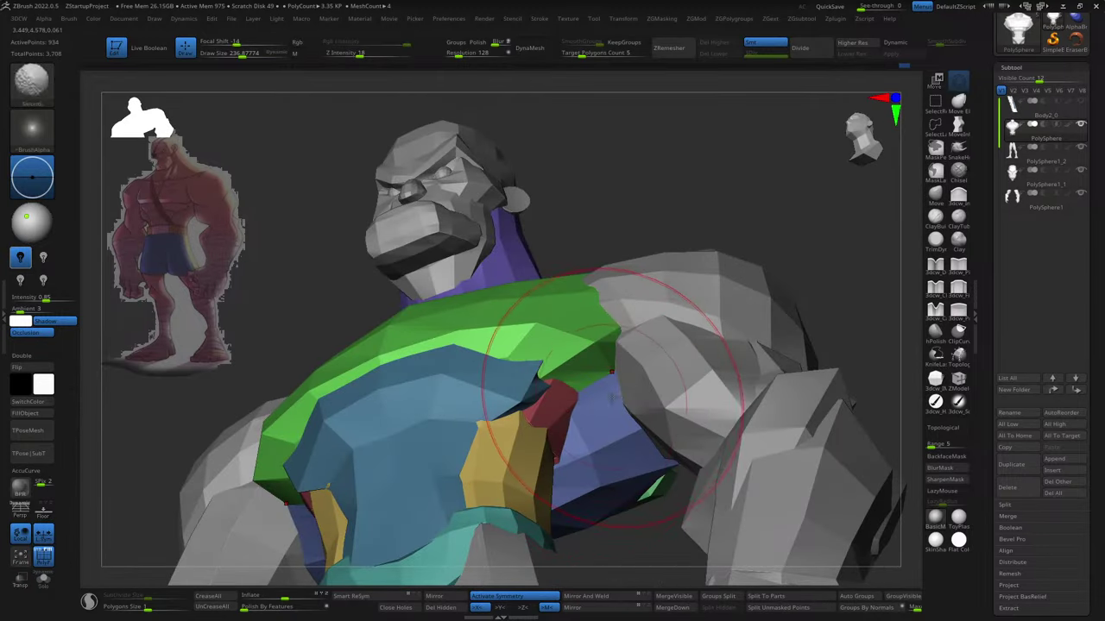
# - Switch between DamStandard, Smooth and lasso masking while viewing the character front-on
pyautogui.press('b')
pyautogui.press('d')
pyautogui.press('s')
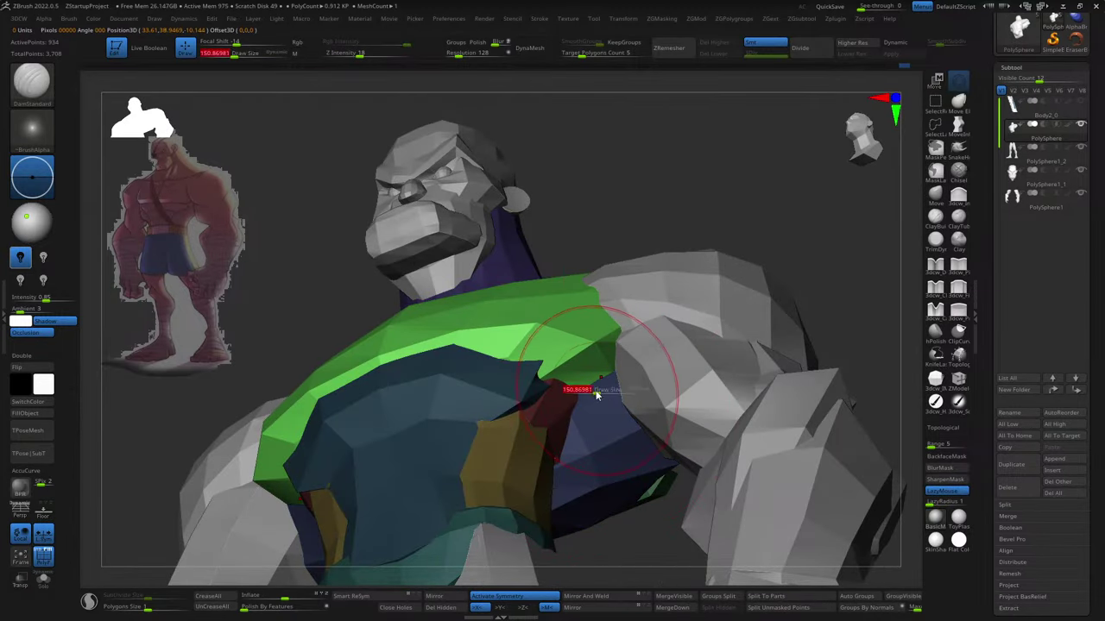
pyautogui.press('shift')
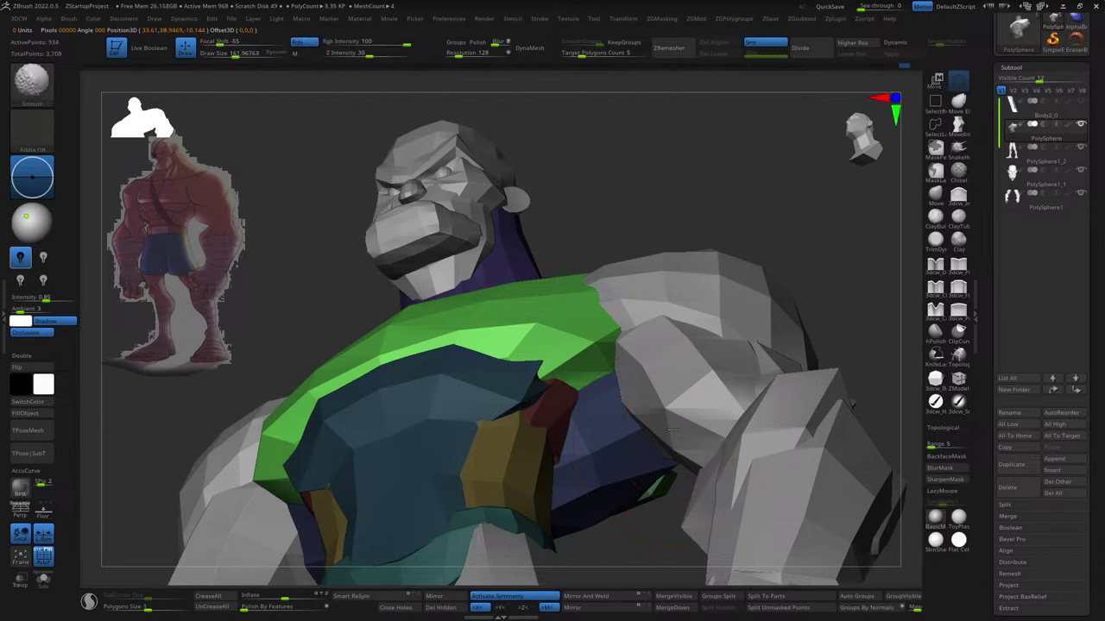
pyautogui.moveTo(643, 442)
pyautogui.keyDown('shift'); pyautogui.mouseDown(button='right')
pyautogui.moveTo(756, 345)
pyautogui.moveTo(722, 284)
pyautogui.mouseUp(button='right'); pyautogui.keyUp('shift')
pyautogui.press('ctrl')
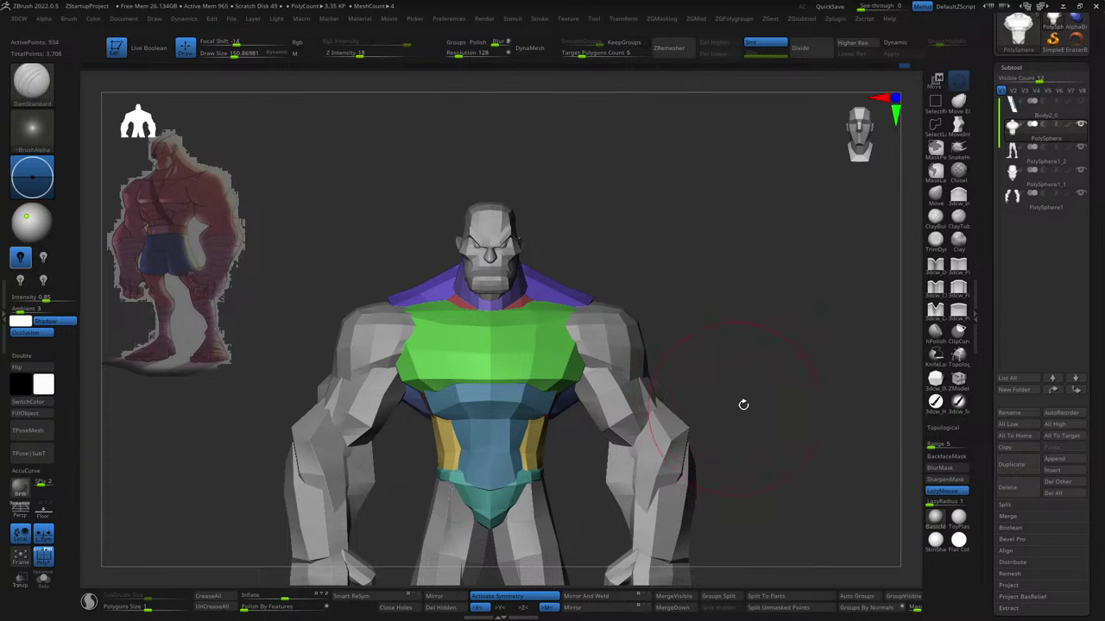
pyautogui.moveTo(743, 404)
pyautogui.keyDown('ctrl'); pyautogui.mouseDown(button='right')
pyautogui.moveTo(728, 296)
pyautogui.moveTo(714, 299)
pyautogui.moveTo(725, 345)
pyautogui.moveTo(665, 414)
pyautogui.mouseUp(button='right'); pyautogui.keyUp('ctrl')
# - Size the Move brush for the chest plate's shoulder area, then turn the model to view its back
pyautogui.press('b')
pyautogui.press('m')
pyautogui.press('v')
pyautogui.press('s')
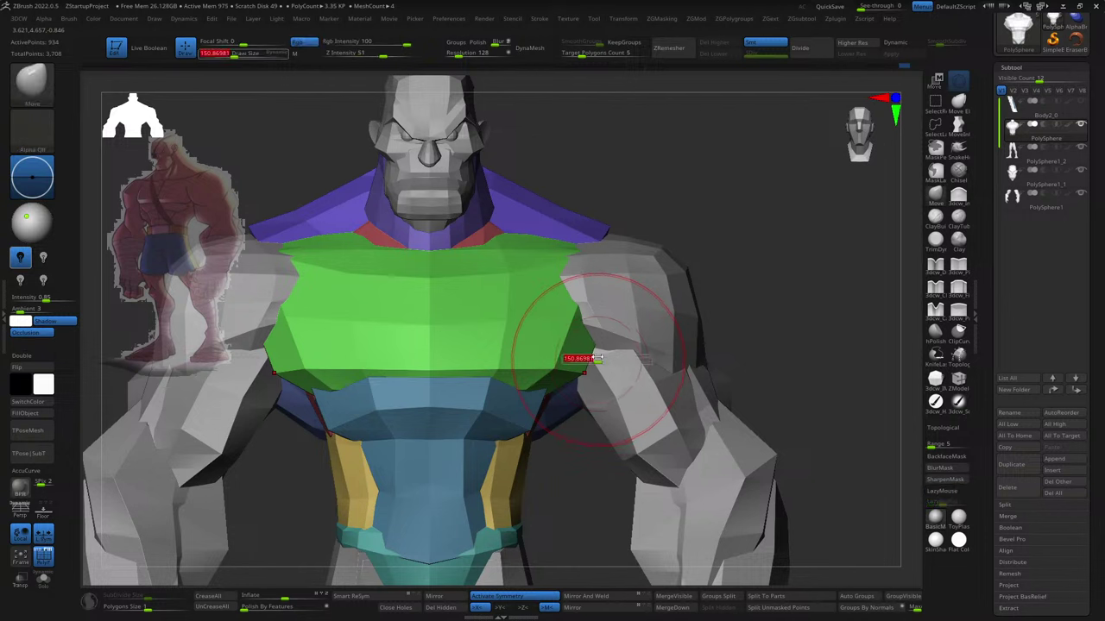
pyautogui.moveTo(596, 357); pyautogui.dragTo(565, 369)
pyautogui.press('s')
pyautogui.press(']')
pyautogui.press(']')
pyautogui.press(']')
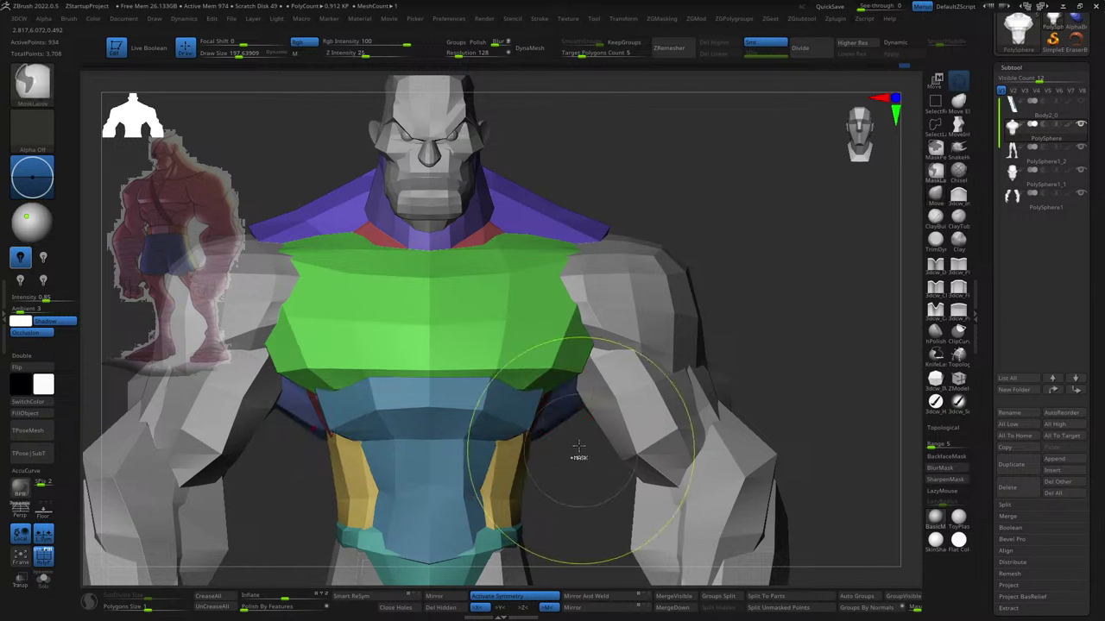
pyautogui.press('[')
pyautogui.press('[')
pyautogui.press('s')
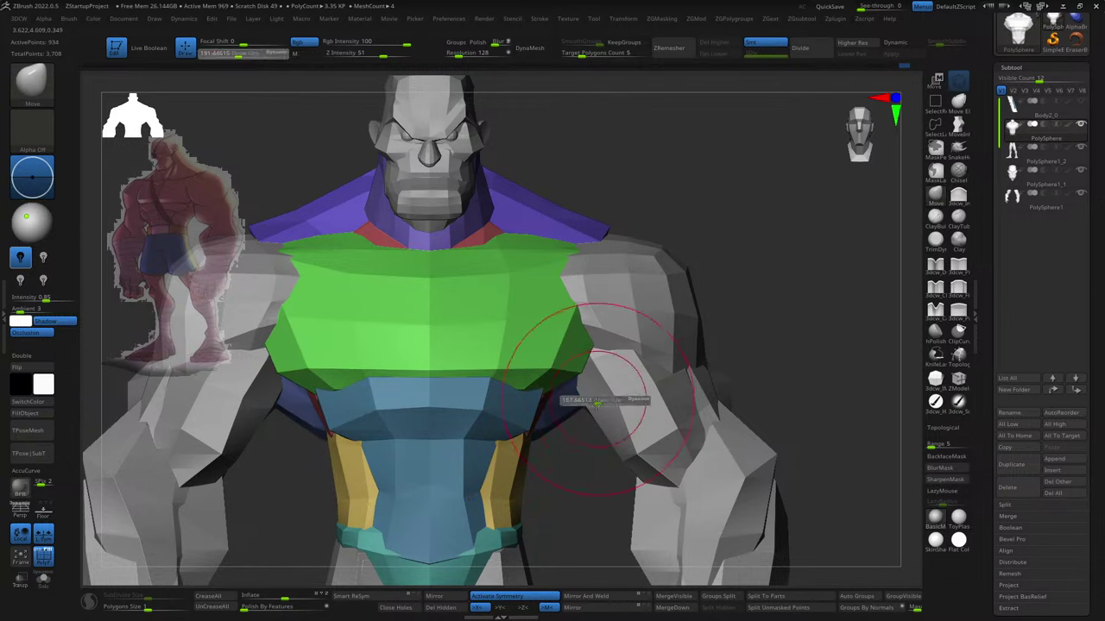
pyautogui.moveTo(715, 424)
pyautogui.mouseDown(button='right')
pyautogui.moveTo(672, 394)
pyautogui.moveTo(656, 412)
pyautogui.moveTo(592, 419)
pyautogui.moveTo(567, 468)
pyautogui.moveTo(646, 305)
pyautogui.moveTo(626, 386)
pyautogui.mouseUp(button='right')
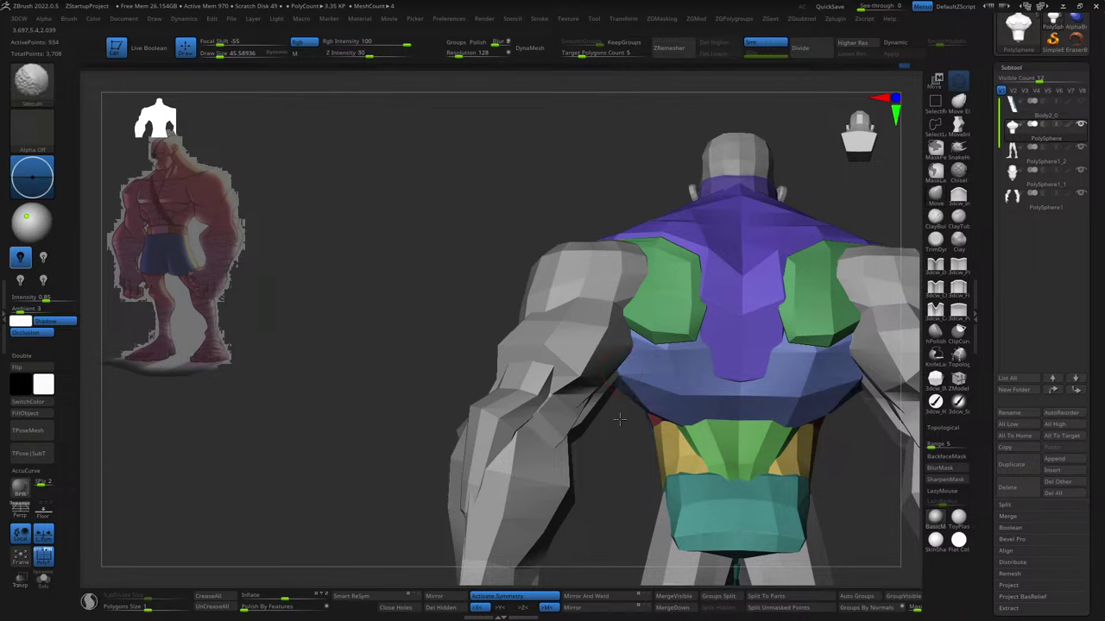
# - Enlarge the brush, turn the model to the front and make the arm PolySphere1 subtool active
pyautogui.press('s')
pyautogui.moveTo(618, 382); pyautogui.dragTo(612, 381)
pyautogui.moveTo(613, 382)
pyautogui.mouseDown(button='right')
pyautogui.moveTo(729, 513)
pyautogui.moveTo(856, 485)
pyautogui.moveTo(750, 360)
pyautogui.mouseUp(button='right')
pyautogui.press('s')
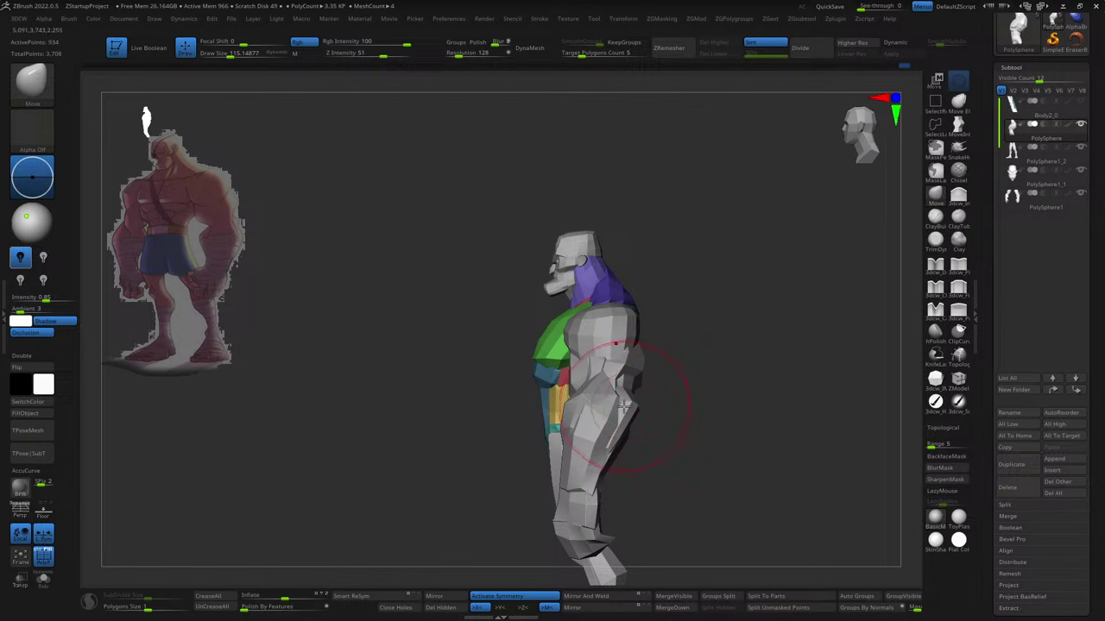
pyautogui.press('s')
pyautogui.moveTo(623, 400); pyautogui.dragTo(810, 426)
pyautogui.keyDown('alt'); pyautogui.click(612, 413); pyautogui.keyUp('alt')
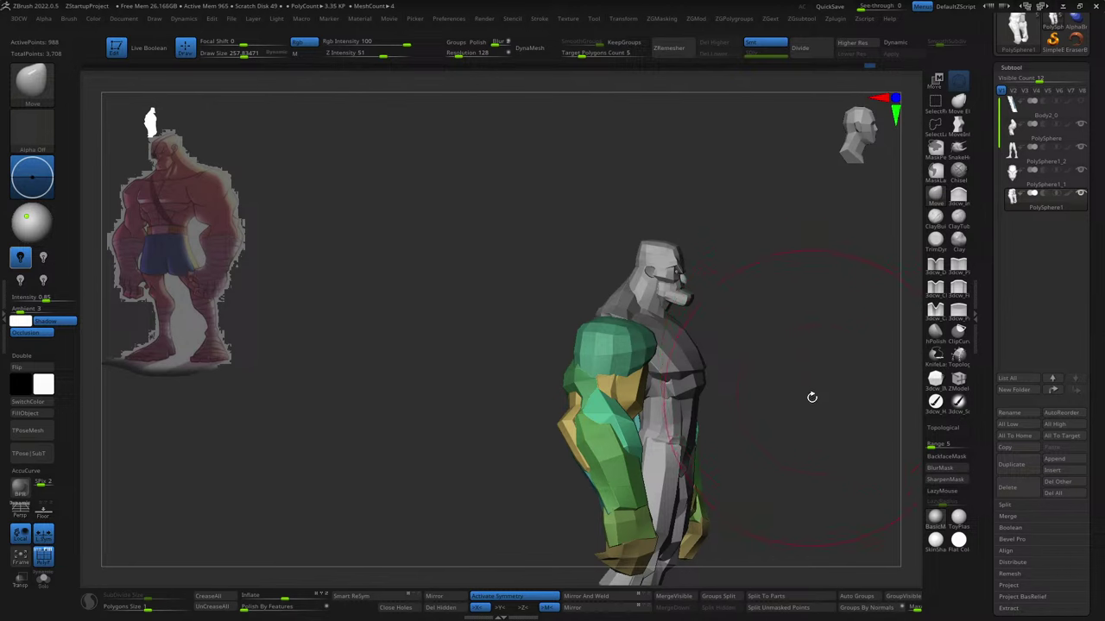
# - Orbit and zoom around the arm pieces, then make the PolySphere torso armor active again
pyautogui.moveTo(800, 415); pyautogui.dragTo(790, 392)
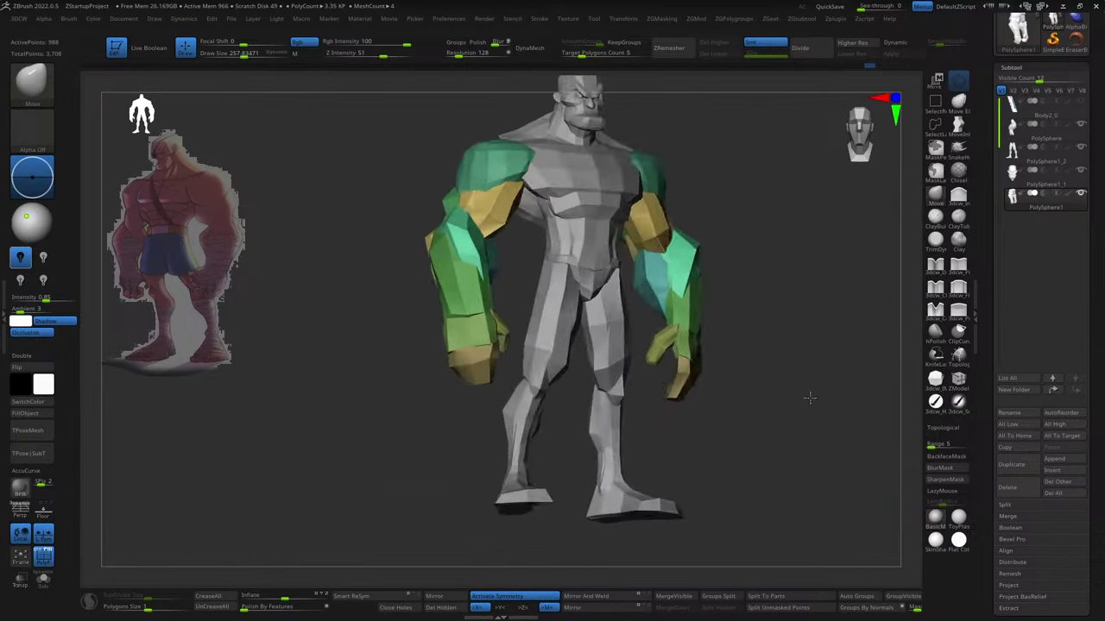
pyautogui.moveTo(807, 506); pyautogui.dragTo(784, 402)
pyautogui.scroll(5, 749, 456)
pyautogui.moveTo(775, 445)
pyautogui.mouseDown()
pyautogui.moveTo(525, 447)
pyautogui.moveTo(791, 396)
pyautogui.mouseUp()
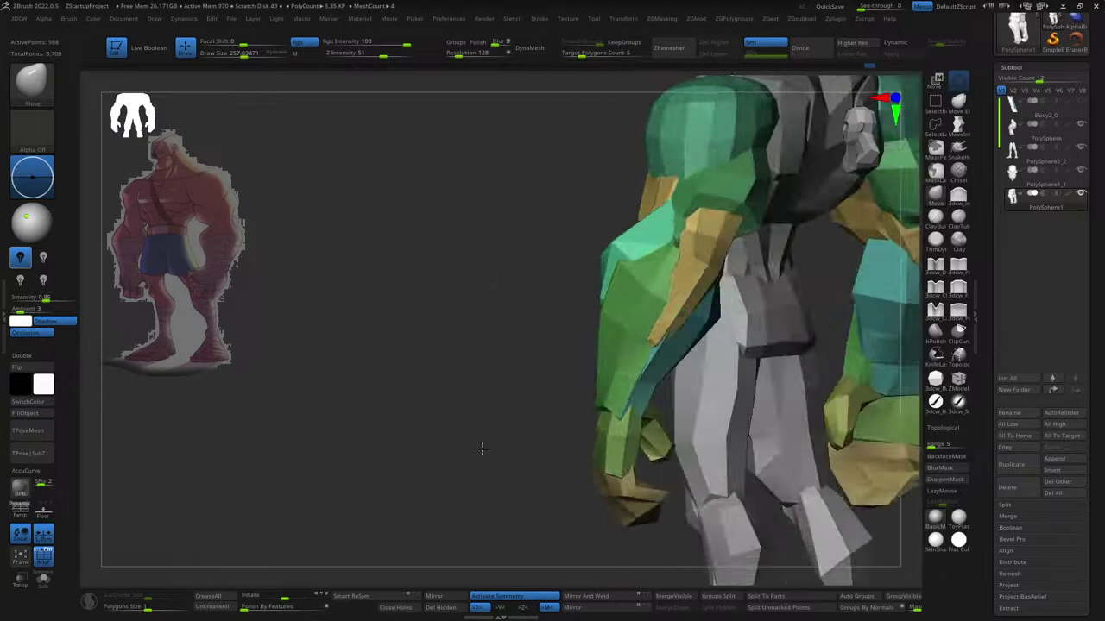
pyautogui.scroll(3, 738, 357)
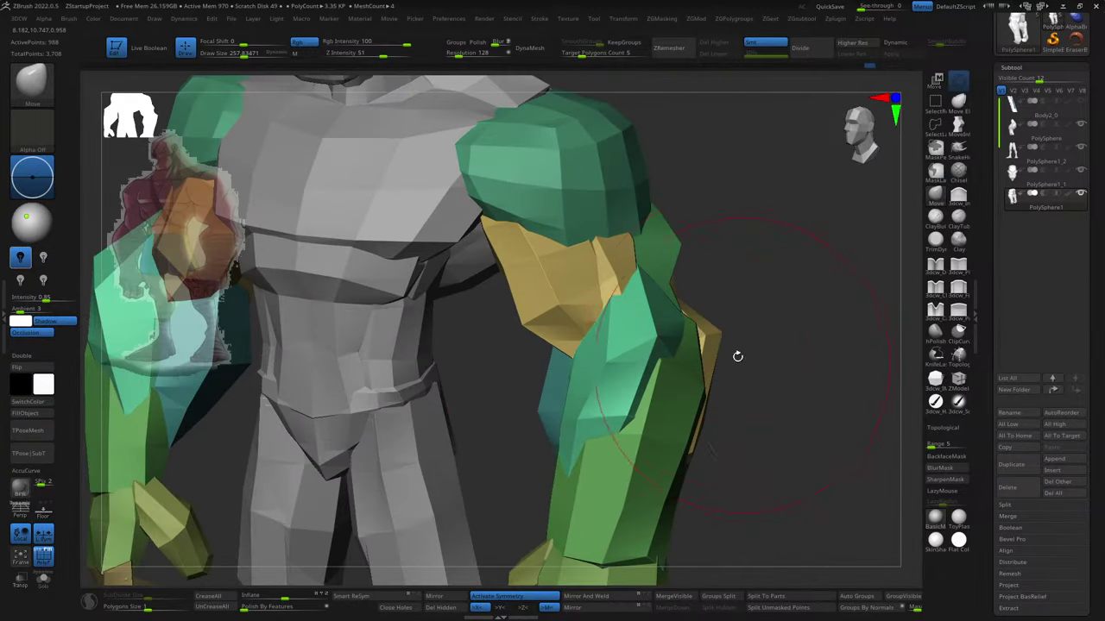
pyautogui.keyDown('alt'); pyautogui.click(642, 313); pyautogui.keyUp('alt')
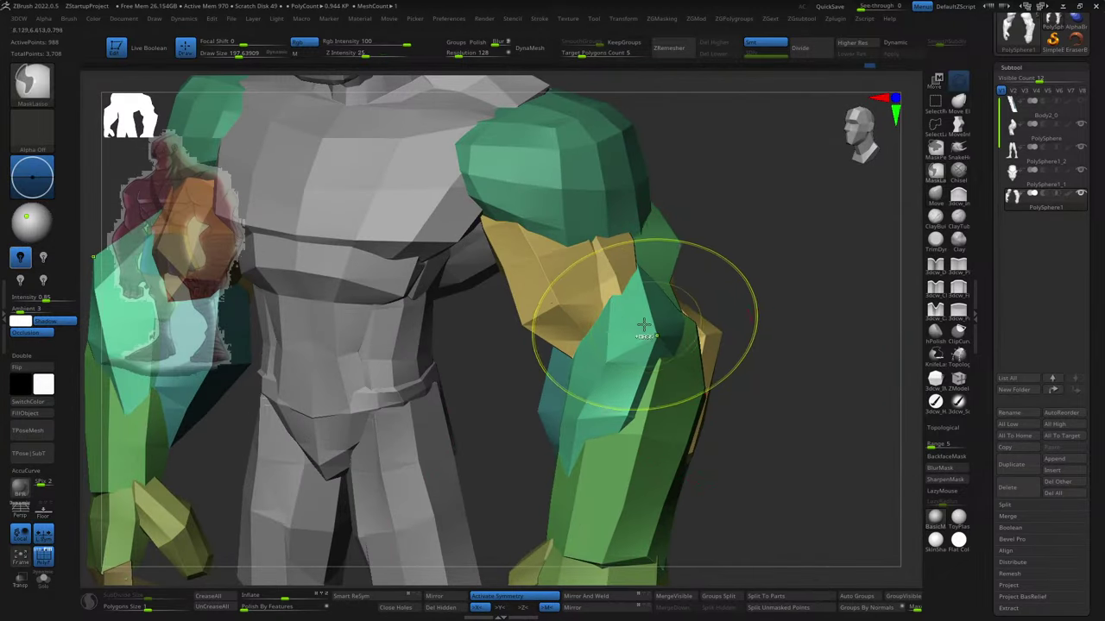
pyautogui.moveTo(682, 181)
pyautogui.mouseDown(button='right')
pyautogui.moveTo(652, 233)
pyautogui.moveTo(687, 307)
pyautogui.mouseUp(button='right')
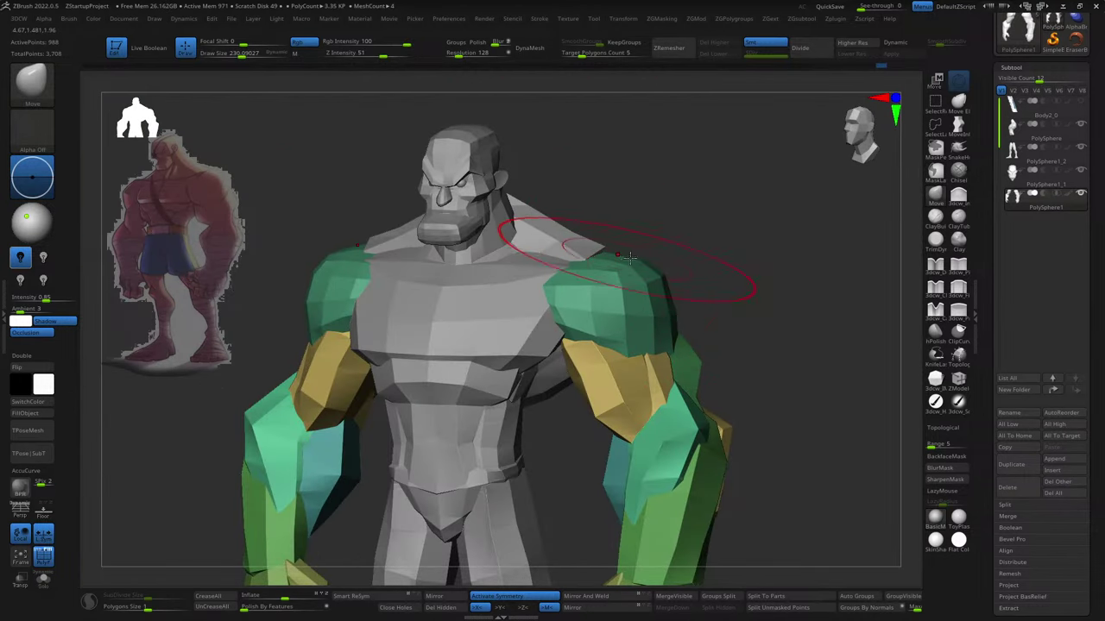
pyautogui.keyDown('alt'); pyautogui.click(596, 240); pyautogui.keyUp('alt')
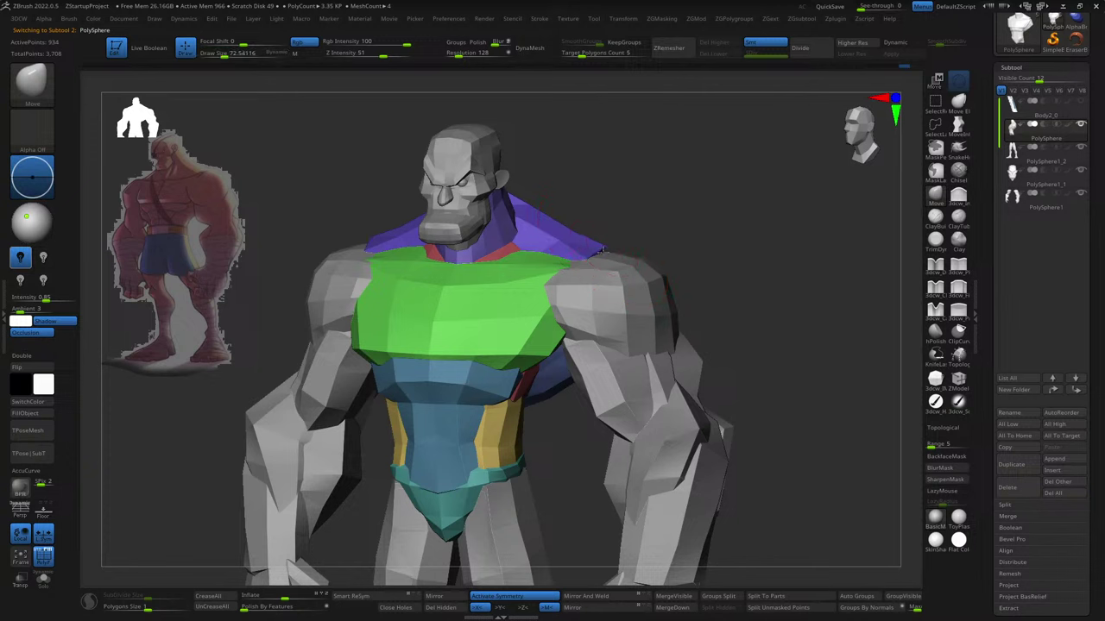
pyautogui.moveTo(608, 247)
pyautogui.keyDown('shift'); pyautogui.mouseDown(button='right')
pyautogui.moveTo(554, 226)
pyautogui.moveTo(653, 234)
pyautogui.moveTo(632, 301)
pyautogui.mouseUp(button='right'); pyautogui.keyUp('shift')
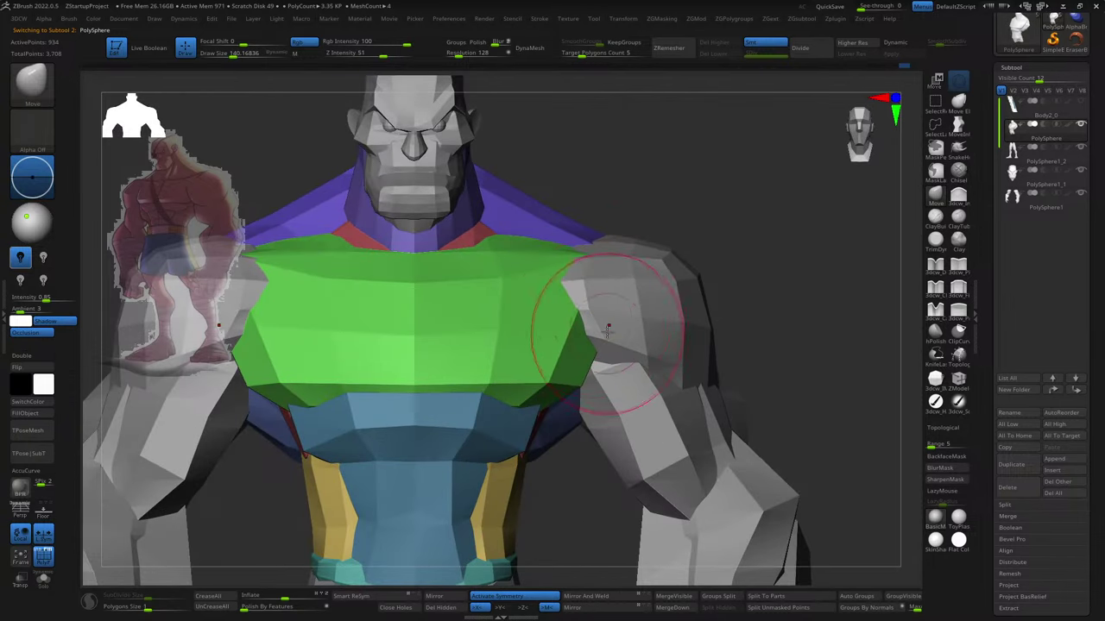
pyautogui.moveTo(517, 308)
pyautogui.keyDown('alt'); pyautogui.mouseDown(button='right')
pyautogui.moveTo(569, 231)
pyautogui.moveTo(622, 250)
pyautogui.moveTo(691, 311)
pyautogui.moveTo(776, 345)
pyautogui.moveTo(618, 395)
pyautogui.mouseUp(button='right'); pyautogui.keyUp('alt')
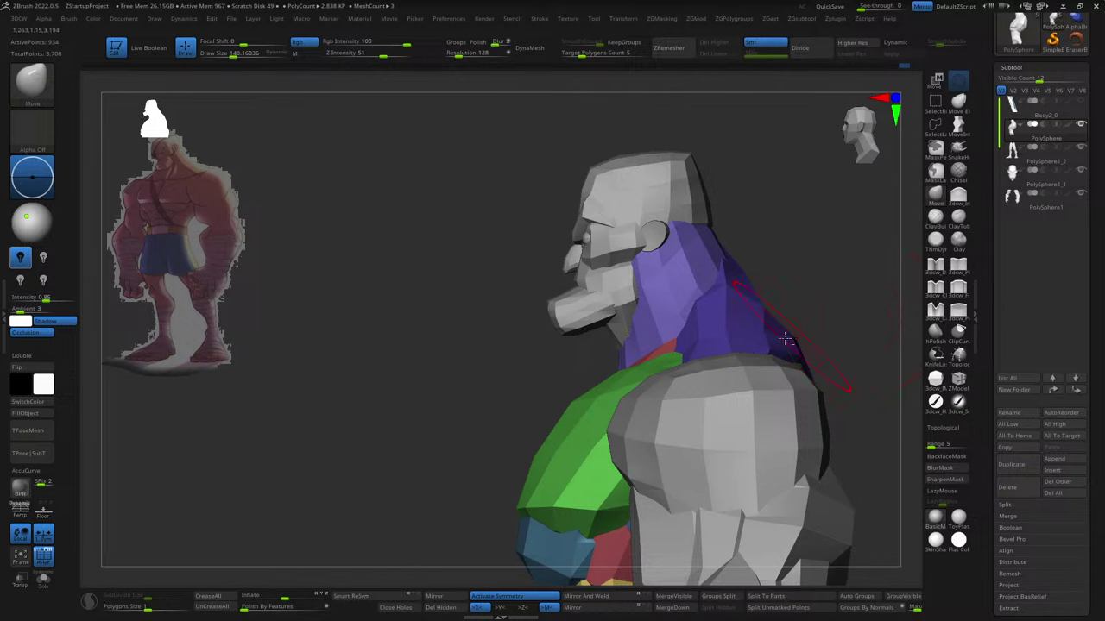
pyautogui.moveTo(786, 339)
pyautogui.mouseDown()
pyautogui.moveTo(740, 302)
pyautogui.moveTo(752, 369)
pyautogui.moveTo(779, 369)
pyautogui.moveTo(735, 383)
pyautogui.moveTo(792, 365)
pyautogui.moveTo(763, 222)
pyautogui.moveTo(769, 366)
pyautogui.moveTo(751, 336)
pyautogui.moveTo(764, 337)
pyautogui.moveTo(741, 378)
pyautogui.mouseUp()
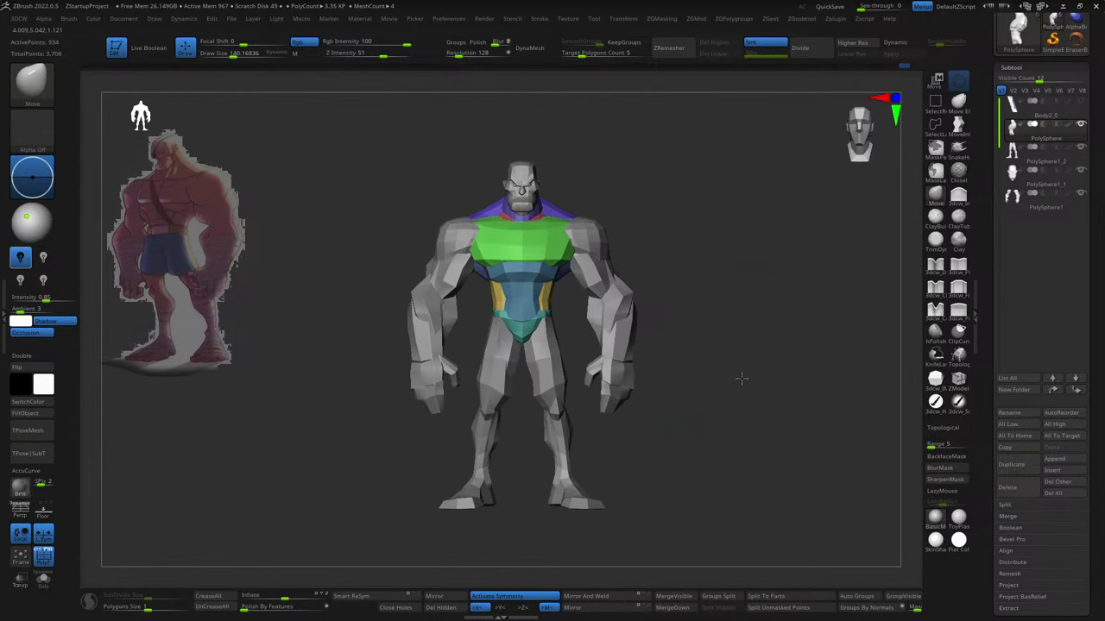
pyautogui.scroll(3, 586, 394)
pyautogui.keyDown('alt'); pyautogui.click(574, 389); pyautogui.keyUp('alt')
pyautogui.scroll(2, 574, 389)
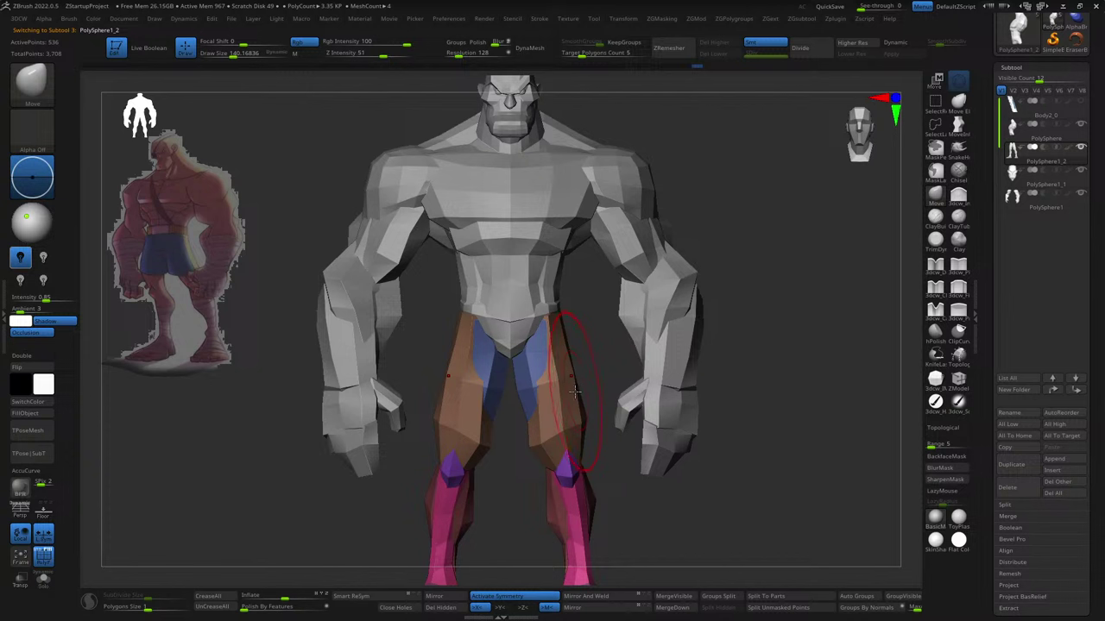
pyautogui.press('shift')
pyautogui.press('s')
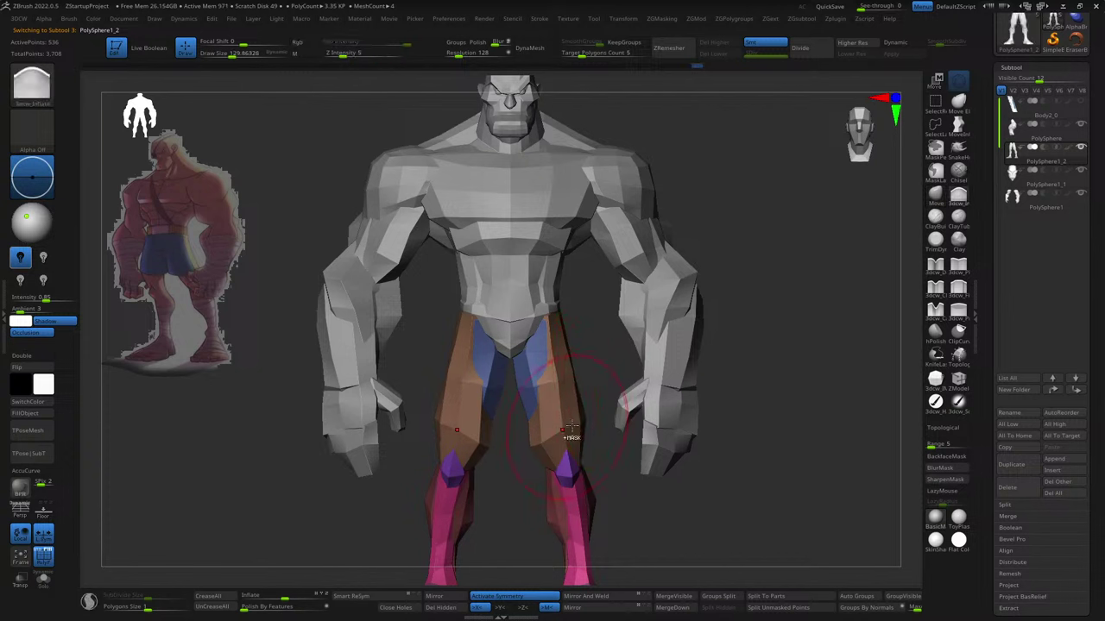
pyautogui.moveTo(603, 436); pyautogui.dragTo(584, 446)
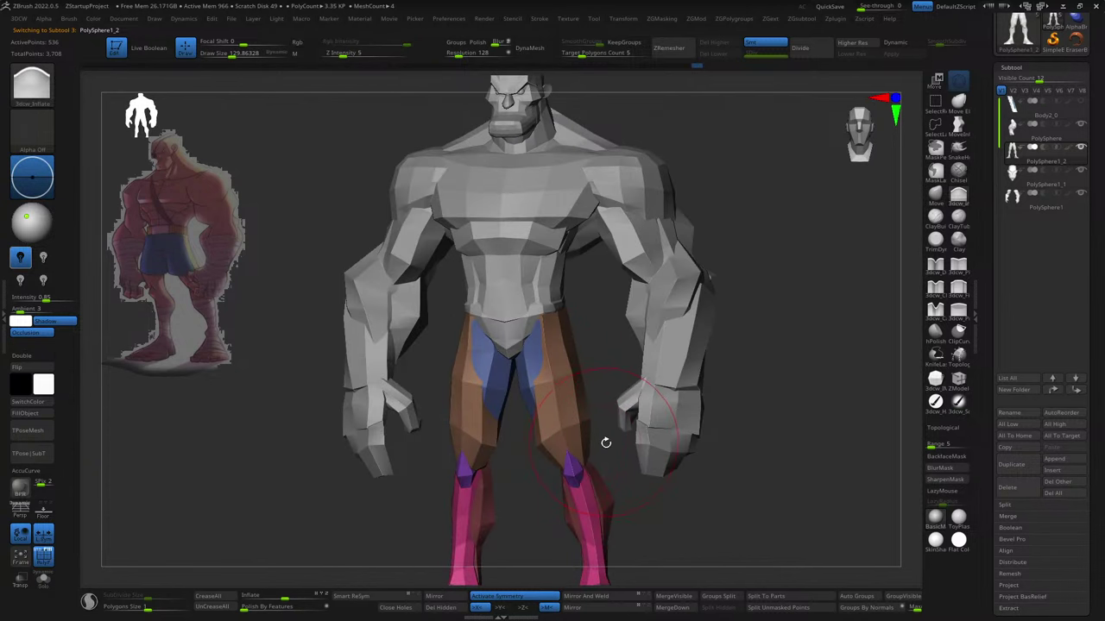
pyautogui.press('[')
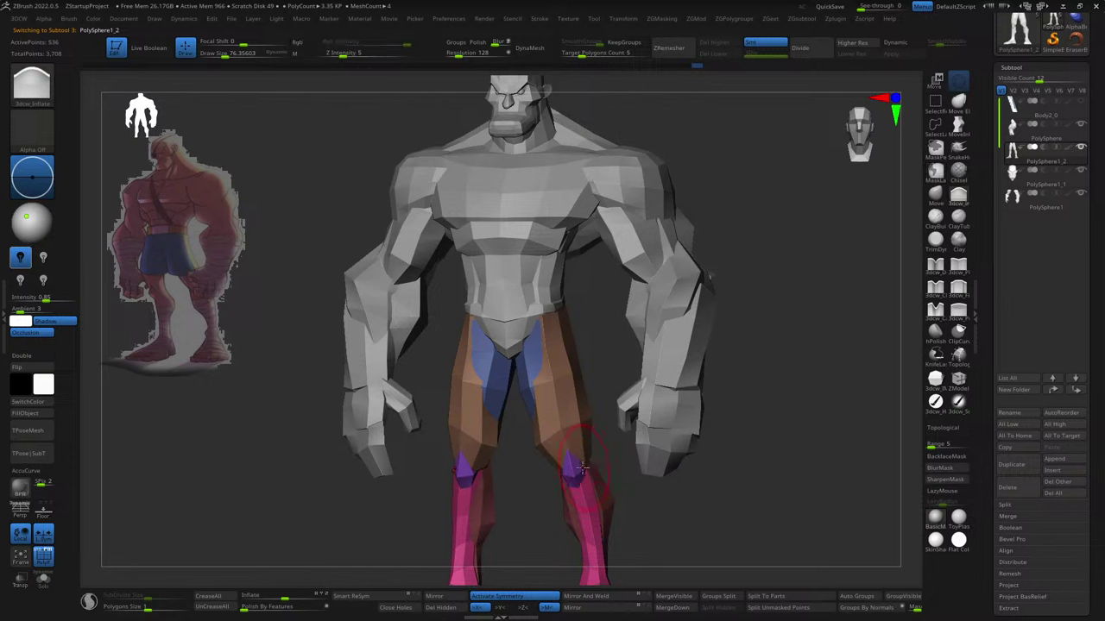
pyautogui.moveTo(708, 410)
pyautogui.mouseDown()
pyautogui.moveTo(888, 390)
pyautogui.moveTo(789, 420)
pyautogui.mouseUp()
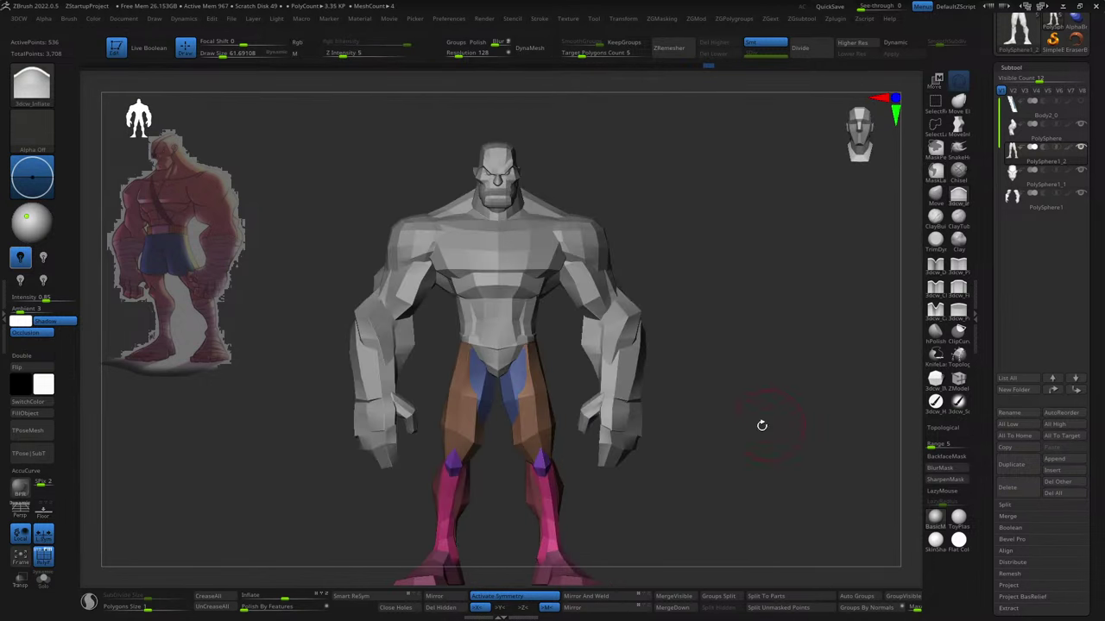
pyautogui.moveTo(716, 301)
pyautogui.mouseDown()
pyautogui.moveTo(608, 379)
pyautogui.moveTo(982, 331)
pyautogui.moveTo(801, 370)
pyautogui.moveTo(750, 454)
pyautogui.moveTo(762, 397)
pyautogui.moveTo(661, 458)
pyautogui.moveTo(608, 460)
pyautogui.moveTo(584, 414)
pyautogui.moveTo(503, 493)
pyautogui.moveTo(449, 466)
pyautogui.moveTo(587, 388)
pyautogui.moveTo(748, 322)
pyautogui.moveTo(809, 394)
pyautogui.moveTo(842, 399)
pyautogui.moveTo(835, 351)
pyautogui.mouseUp()
pyautogui.press('s')
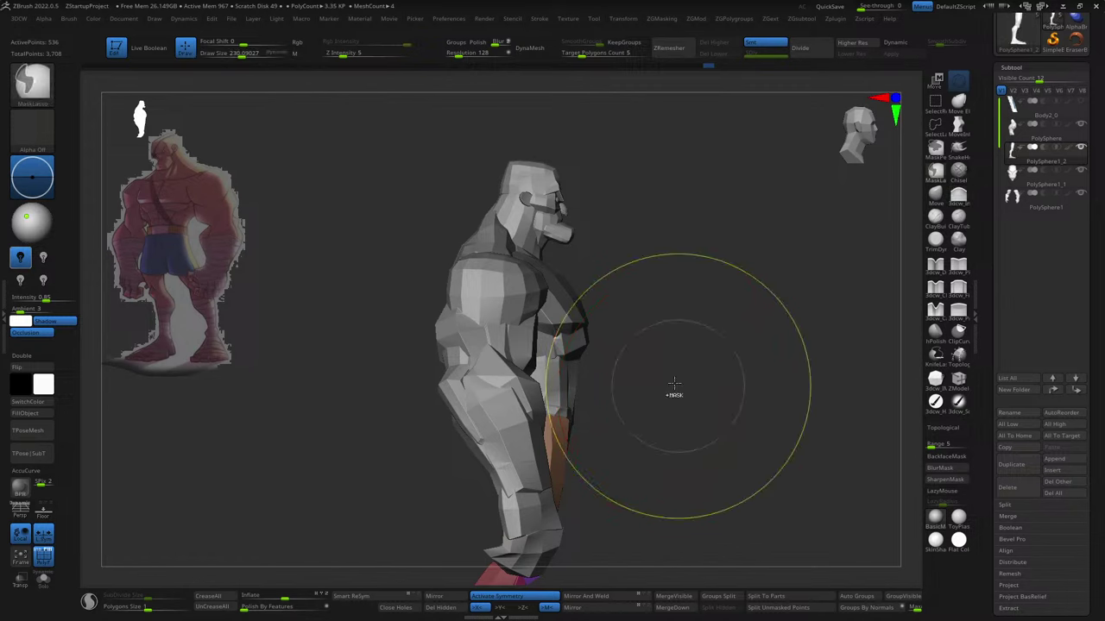
pyautogui.press('[')
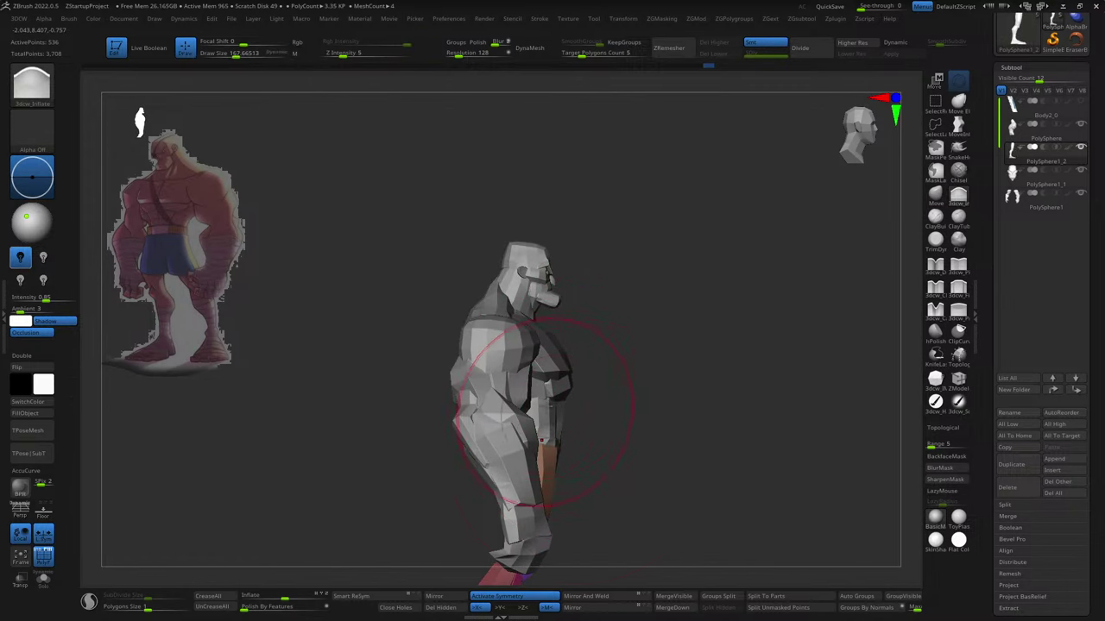
pyautogui.keyDown('alt'); pyautogui.click(565, 378); pyautogui.keyUp('alt')
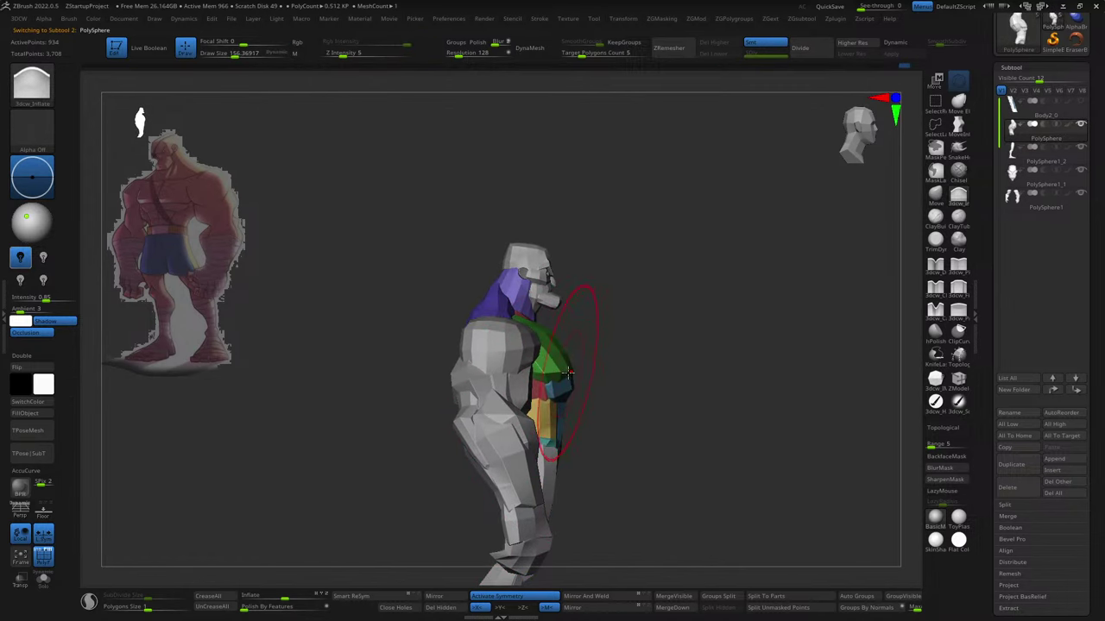
# - Switch to a medium-sized Move brush and zoom in on the chest armor
pyautogui.press('b')
pyautogui.press('m')
pyautogui.press('v')
pyautogui.press('s')
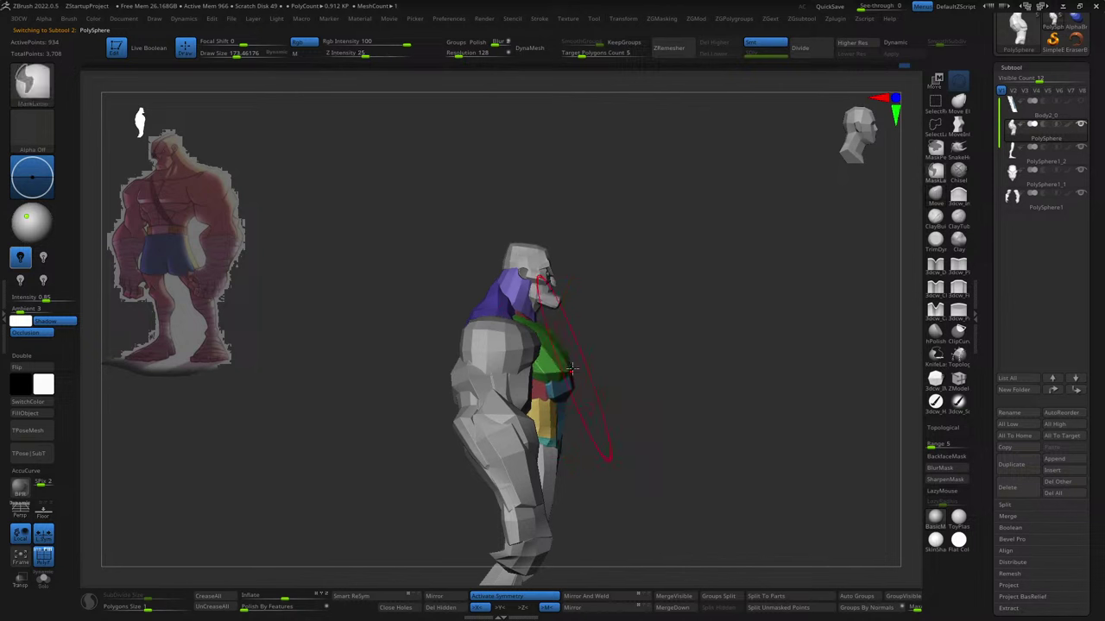
pyautogui.moveTo(571, 368); pyautogui.dragTo(543, 369)
pyautogui.moveTo(561, 363)
pyautogui.keyDown('ctrl'); pyautogui.mouseDown(button='right')
pyautogui.moveTo(577, 296)
pyautogui.moveTo(568, 368)
pyautogui.moveTo(567, 320)
pyautogui.moveTo(607, 360)
pyautogui.mouseUp(button='right'); pyautogui.keyUp('ctrl')
pyautogui.press('s')
pyautogui.press('s')
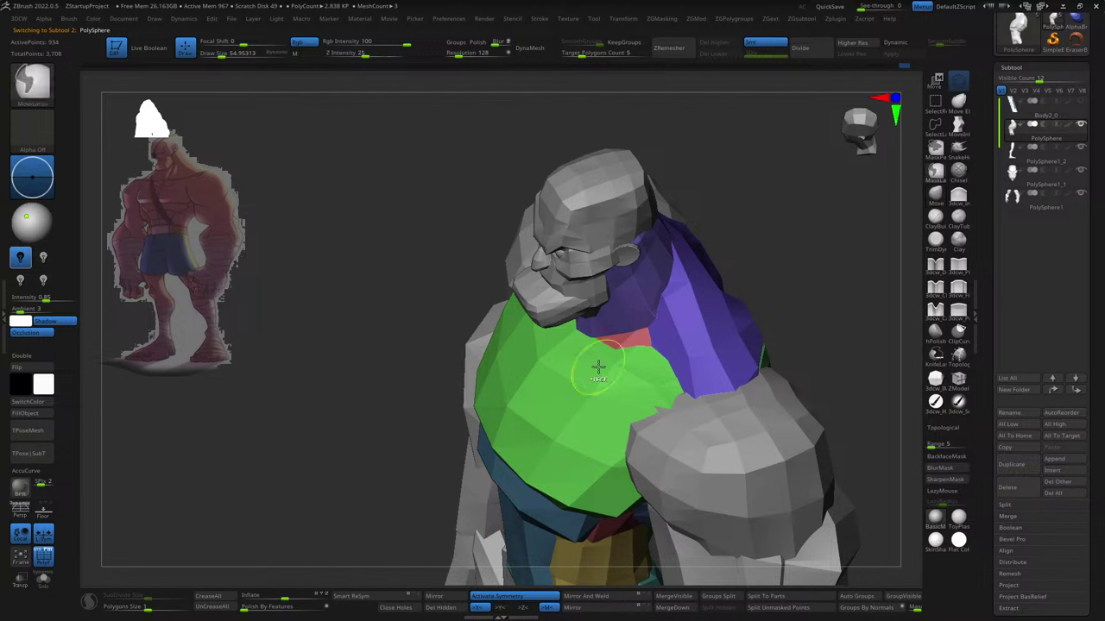
pyautogui.moveTo(607, 357); pyautogui.dragTo(587, 359)
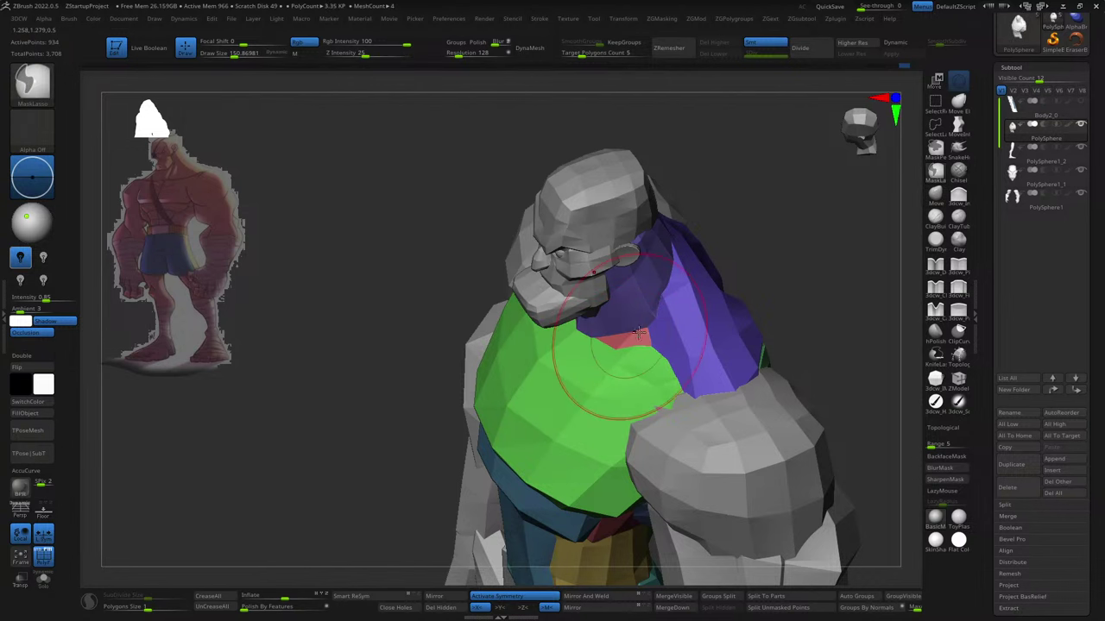
# - Mask and unmask the torso armor, enlarge the brush, and view the chest plate from above
pyautogui.press('w')
pyautogui.keyDown('ctrl'); pyautogui.click(801, 261); pyautogui.keyUp('ctrl')
pyautogui.keyDown('ctrl'); pyautogui.click(801, 260); pyautogui.keyUp('ctrl')
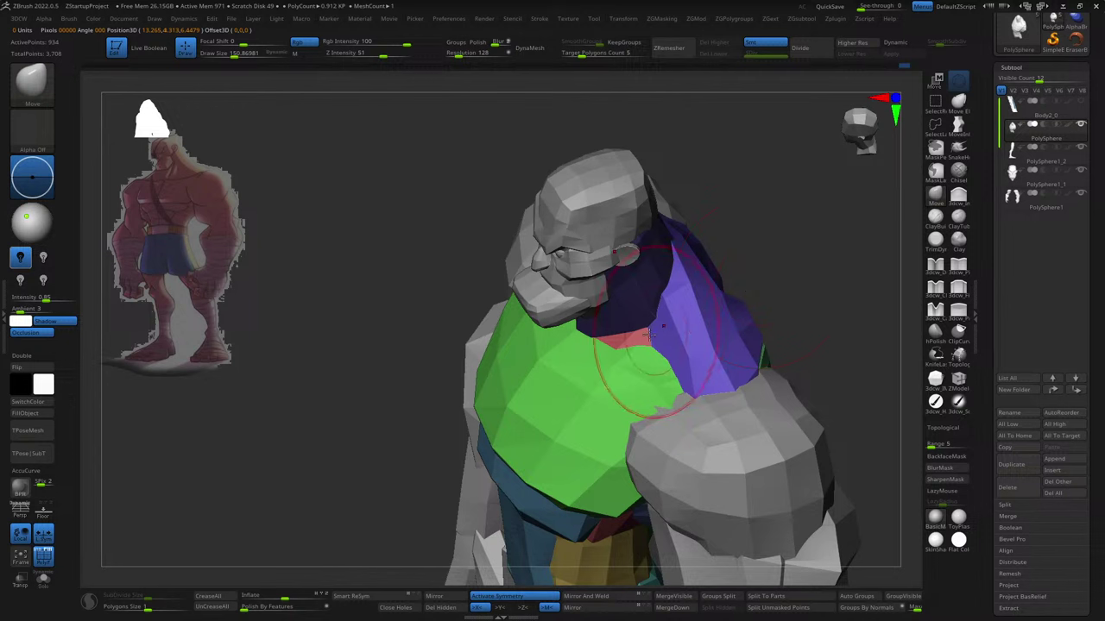
pyautogui.press(']')
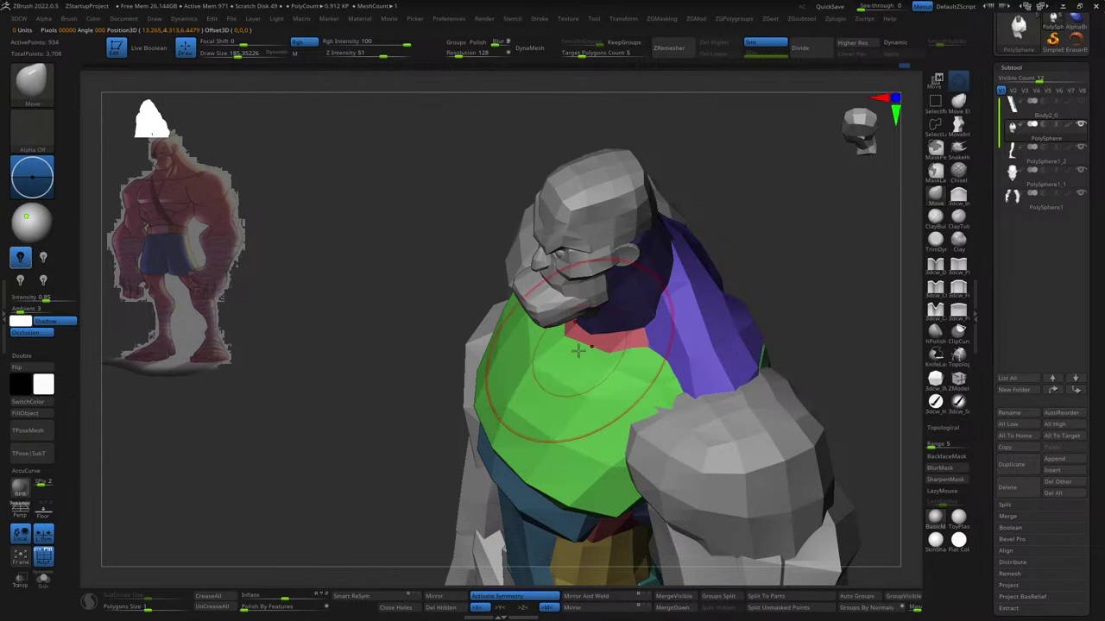
pyautogui.keyDown('shift'); pyautogui.moveTo(577, 349); pyautogui.dragTo(598, 323, button='right'); pyautogui.keyUp('shift')
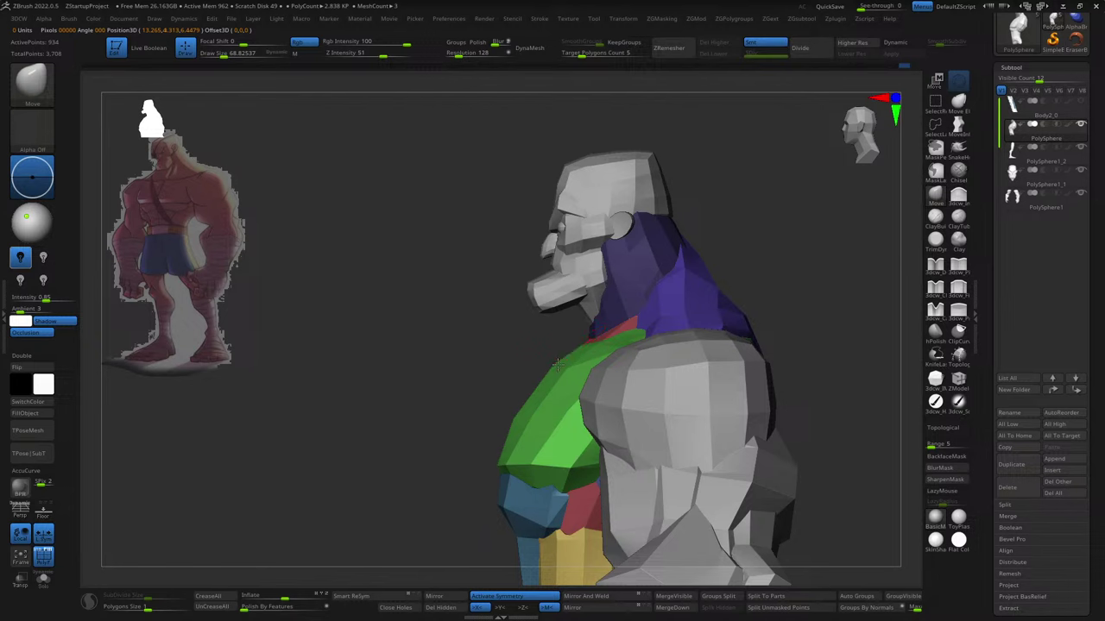
pyautogui.moveTo(587, 346); pyautogui.dragTo(599, 375, button='right')
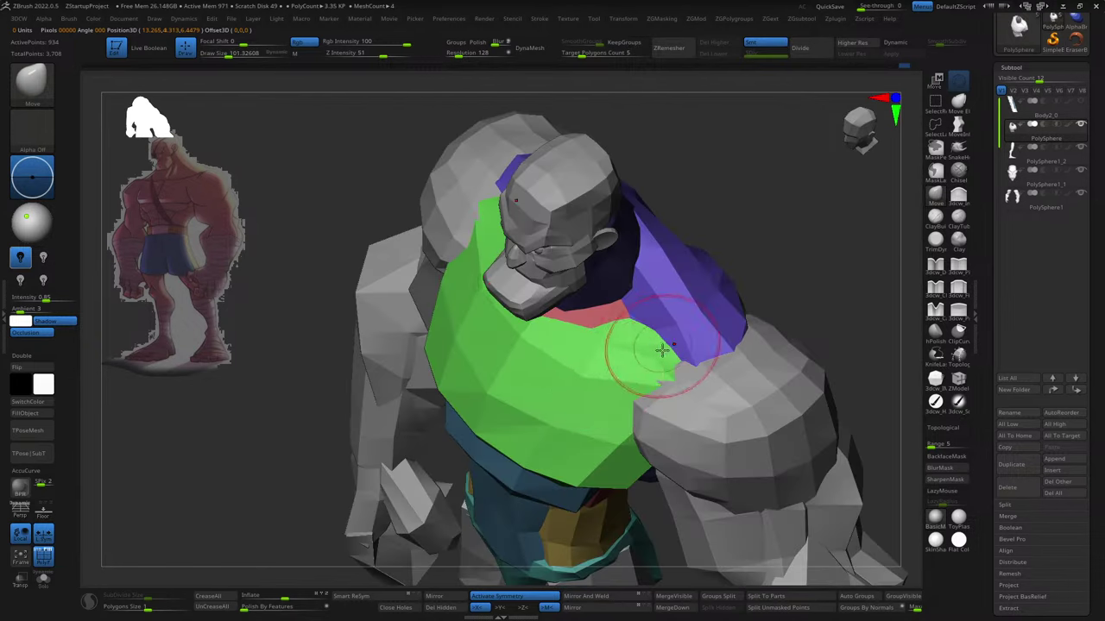
pyautogui.moveTo(661, 353)
pyautogui.mouseDown(button='right')
pyautogui.moveTo(643, 366)
pyautogui.moveTo(812, 279)
pyautogui.moveTo(698, 375)
pyautogui.moveTo(814, 328)
pyautogui.moveTo(694, 238)
pyautogui.mouseUp(button='right')
pyautogui.moveTo(821, 343)
pyautogui.keyDown('alt'); pyautogui.mouseDown(button='right')
pyautogui.moveTo(762, 301)
pyautogui.moveTo(743, 204)
pyautogui.moveTo(746, 318)
pyautogui.moveTo(856, 350)
pyautogui.moveTo(863, 328)
pyautogui.moveTo(539, 171)
pyautogui.mouseUp(button='right'); pyautogui.keyUp('alt')
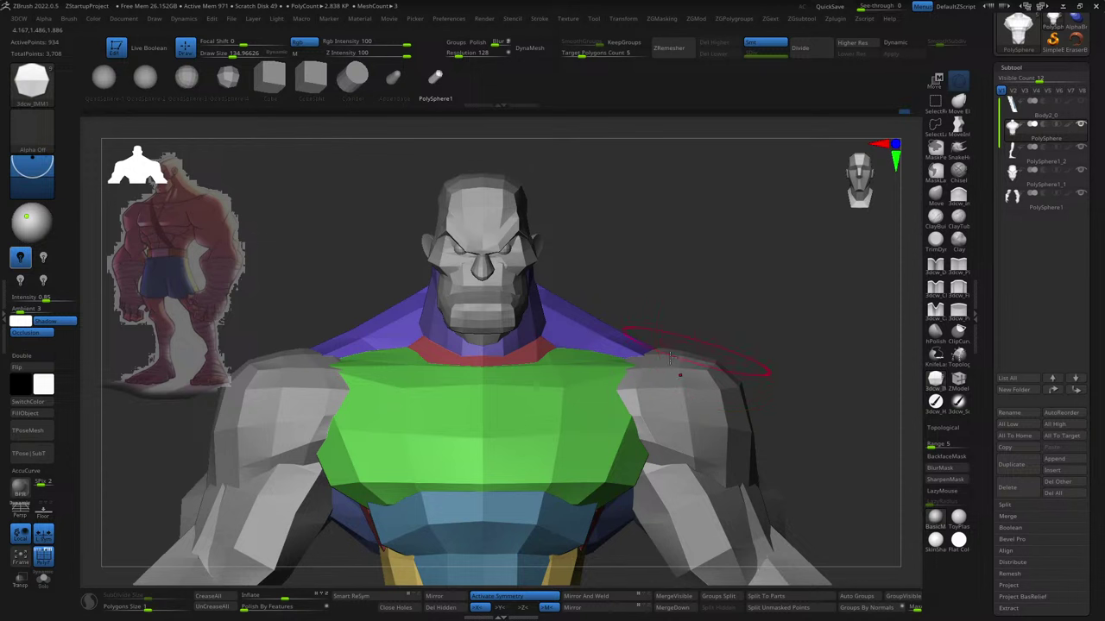
# - Rotate the cyan pieces -90°, stretch them outward and set them back onto both shoulders
pyautogui.moveTo(515, 367)
pyautogui.mouseDown(button='right')
pyautogui.moveTo(553, 371)
pyautogui.moveTo(518, 369)
pyautogui.mouseUp(button='right')
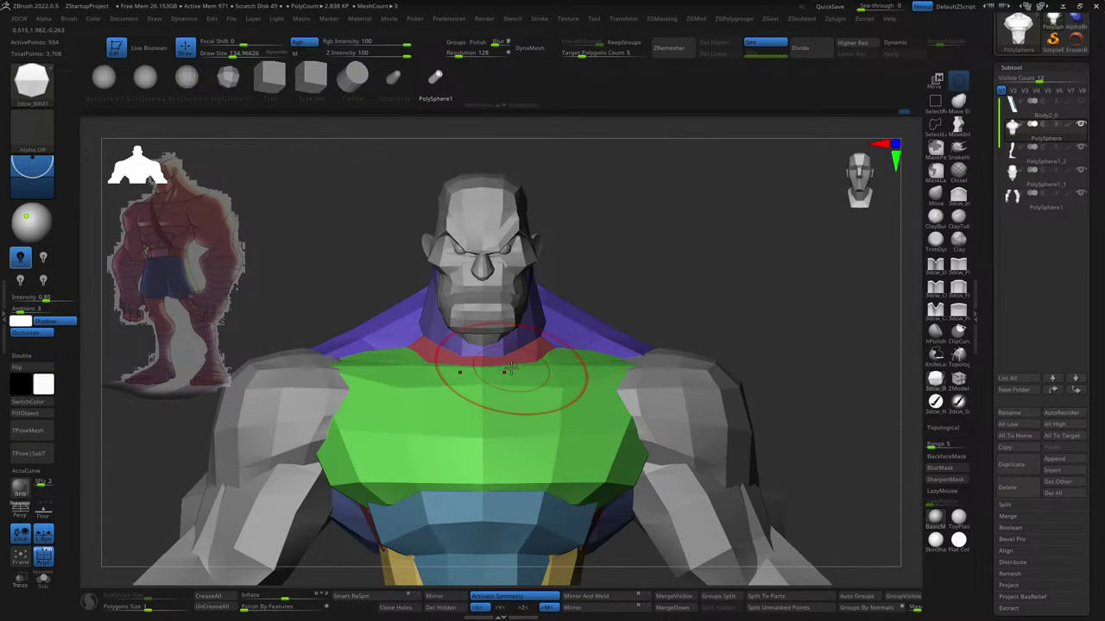
pyautogui.press('w')
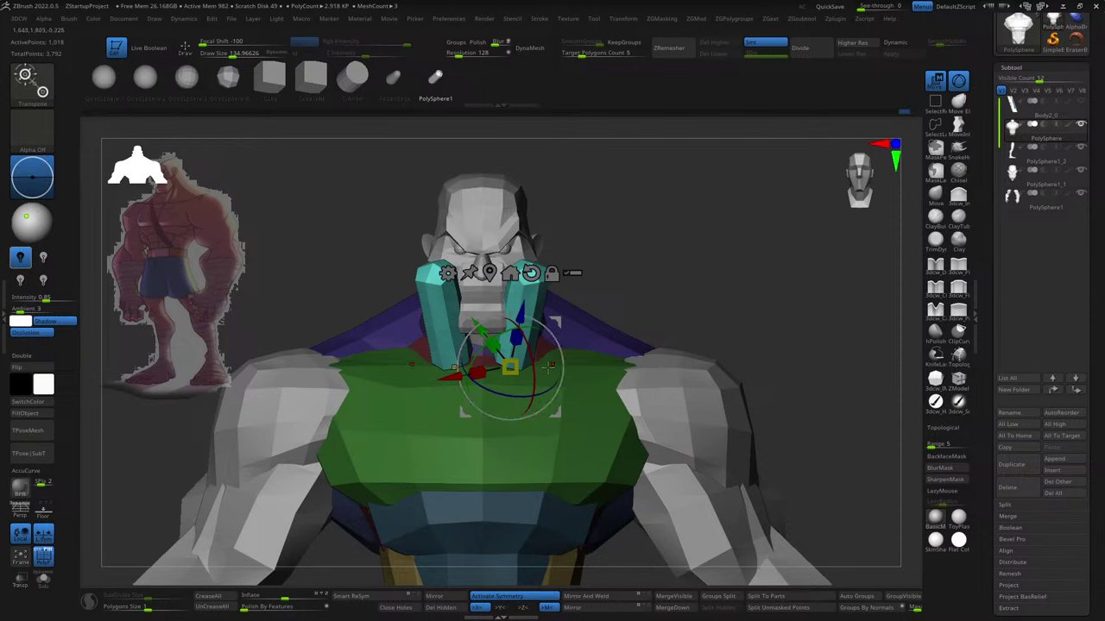
pyautogui.moveTo(535, 327); pyautogui.dragTo(710, 347)
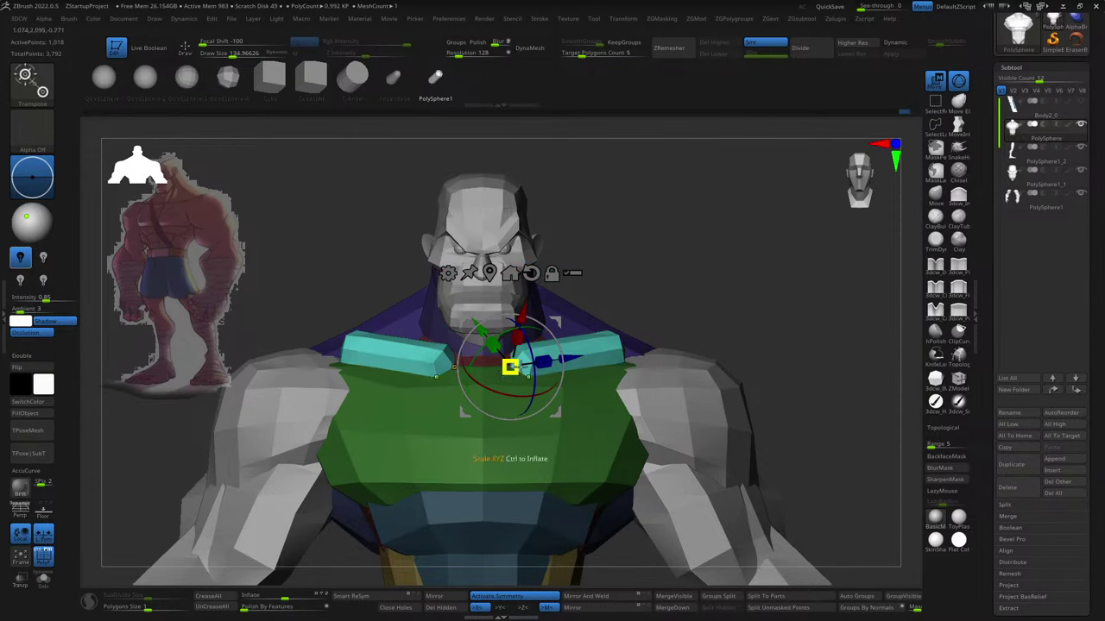
pyautogui.moveTo(429, 421); pyautogui.dragTo(573, 389, button='right')
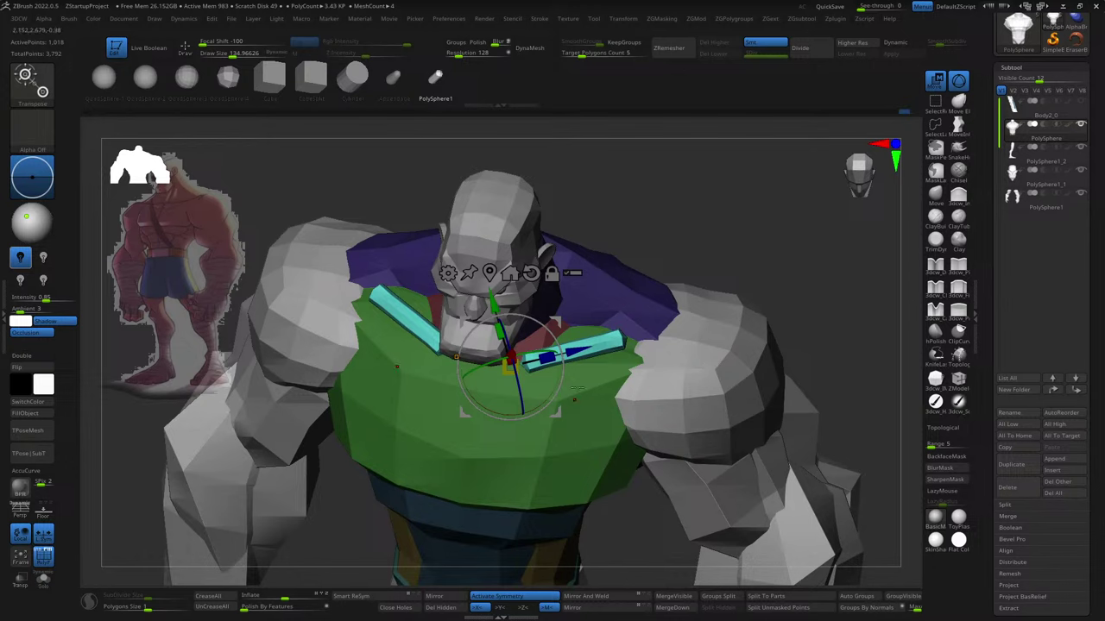
pyautogui.moveTo(548, 355); pyautogui.dragTo(604, 344)
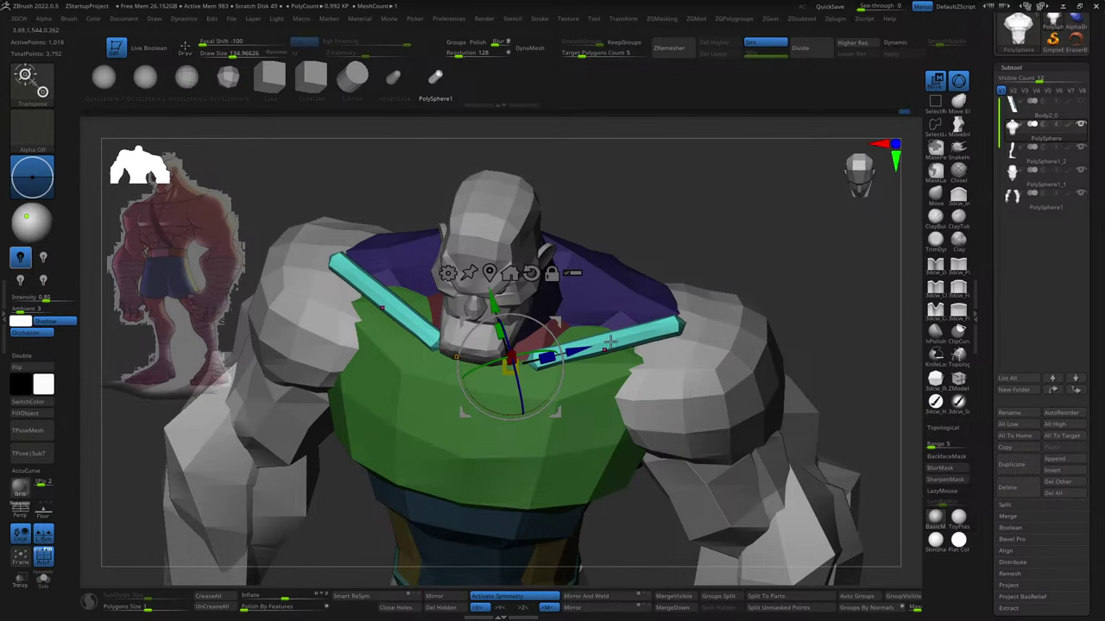
pyautogui.moveTo(610, 343); pyautogui.dragTo(666, 334, button='right')
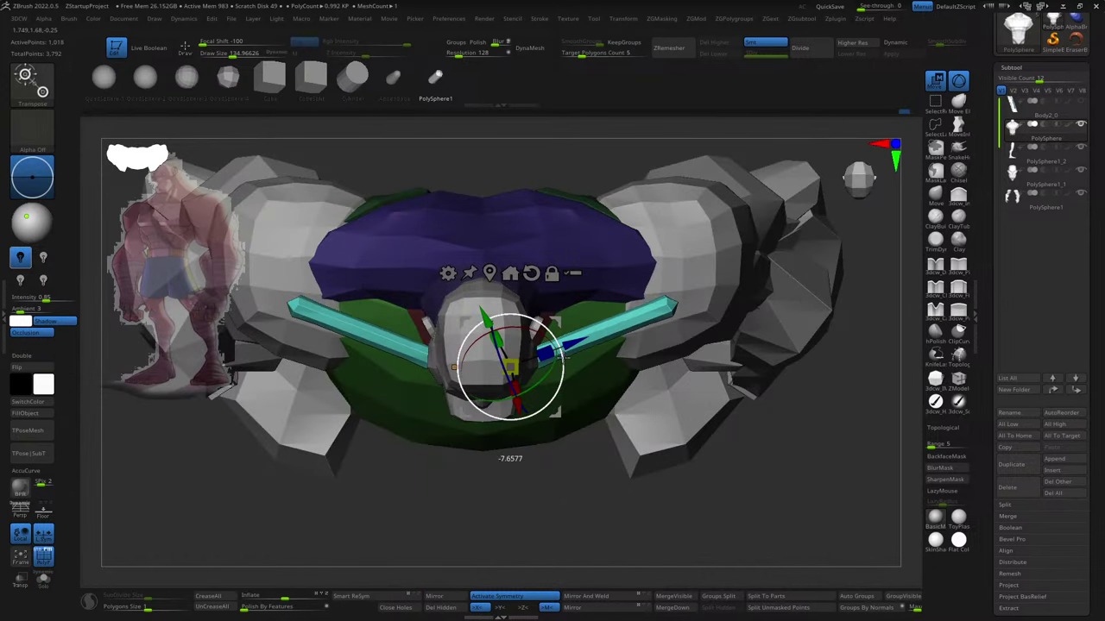
pyautogui.moveTo(555, 347)
pyautogui.mouseDown()
pyautogui.moveTo(543, 359)
pyautogui.moveTo(649, 473)
pyautogui.mouseUp()
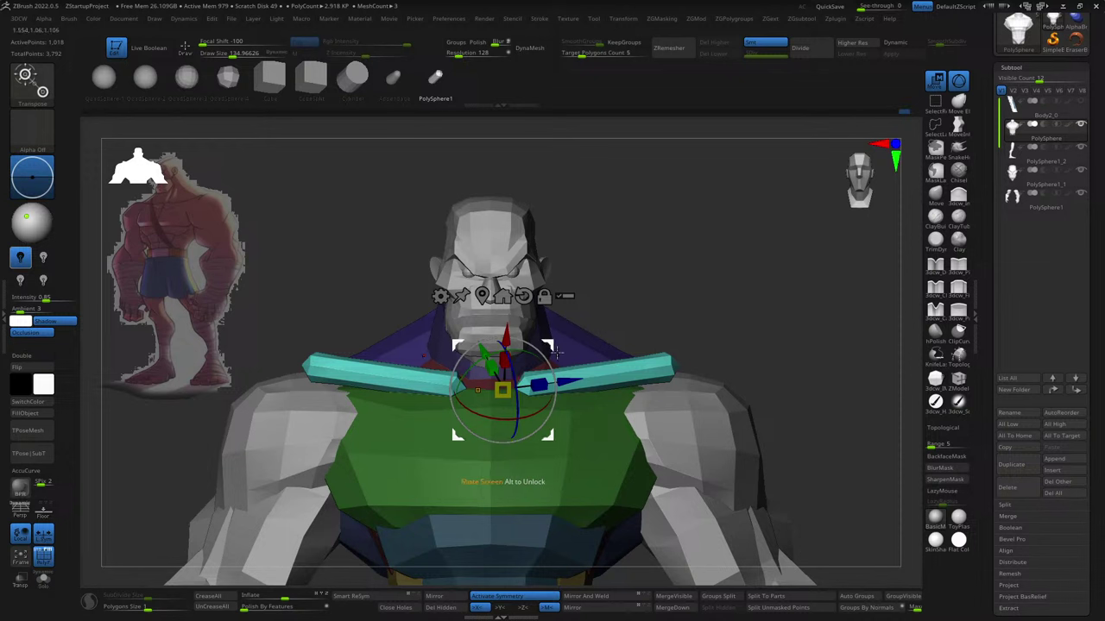
pyautogui.moveTo(558, 352); pyautogui.dragTo(488, 366)
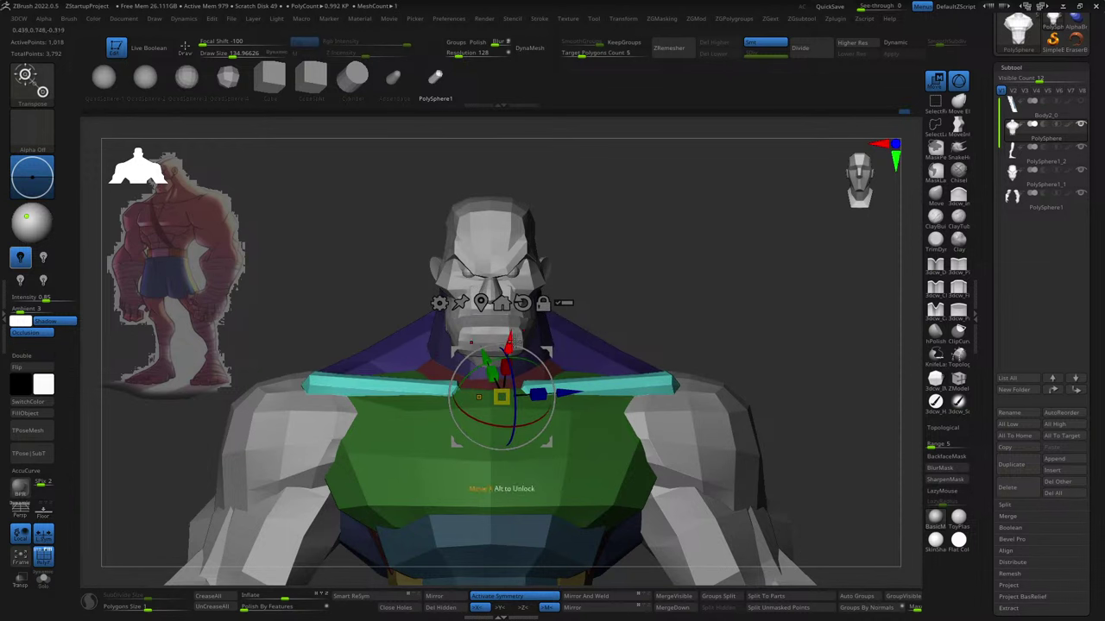
pyautogui.hotkey('ctrl', 'z')
pyautogui.hotkey('ctrl', 'z')
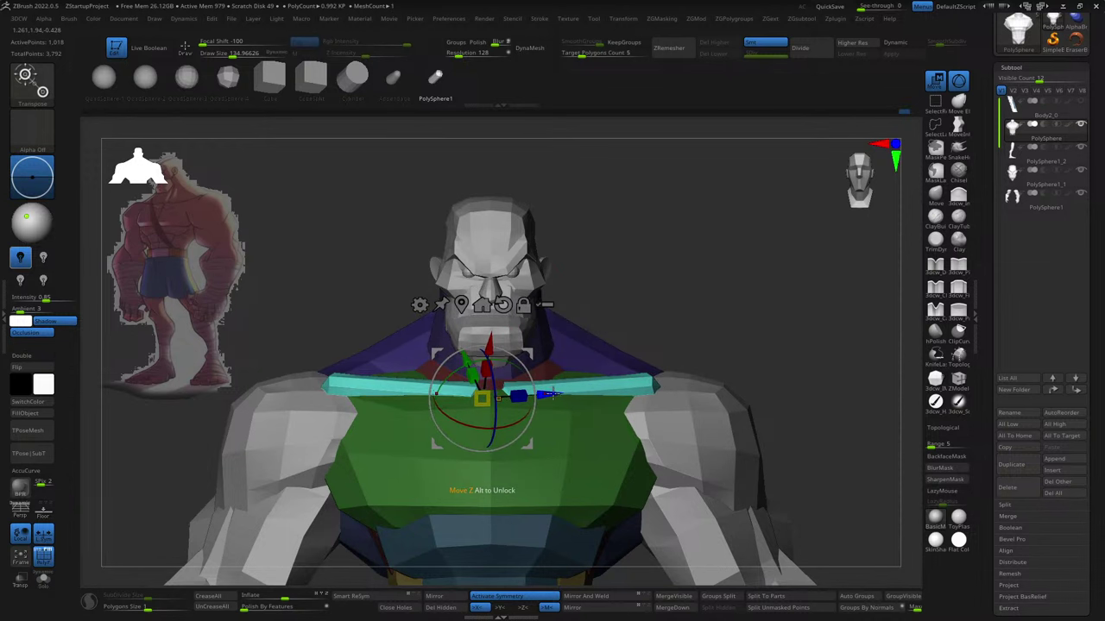
pyautogui.press('q')
# - Bend the collar strips over the top of the chest with a Move brush of about 125
pyautogui.moveTo(555, 407)
pyautogui.mouseDown(button='right')
pyautogui.moveTo(574, 380)
pyautogui.moveTo(570, 358)
pyautogui.mouseUp(button='right')
pyautogui.press('b')
pyautogui.press('m')
pyautogui.press('v')
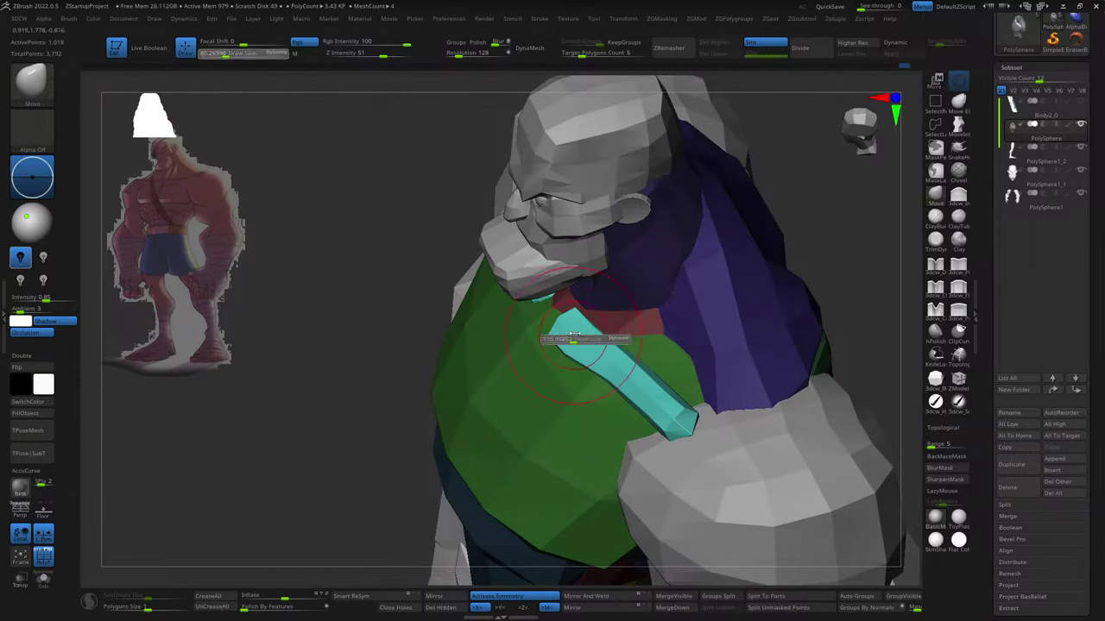
pyautogui.moveTo(574, 339); pyautogui.dragTo(604, 339)
pyautogui.moveTo(604, 362)
pyautogui.mouseDown(button='right')
pyautogui.moveTo(739, 390)
pyautogui.moveTo(693, 364)
pyautogui.mouseUp(button='right')
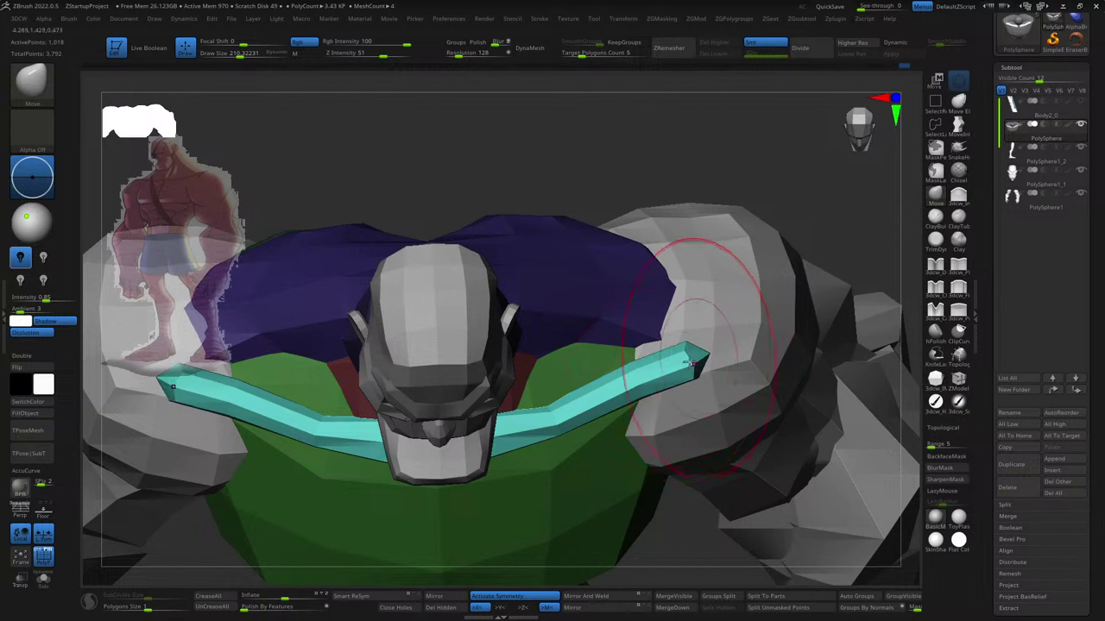
pyautogui.moveTo(692, 364)
pyautogui.mouseDown(button='right')
pyautogui.moveTo(568, 376)
pyautogui.moveTo(661, 359)
pyautogui.mouseUp(button='right')
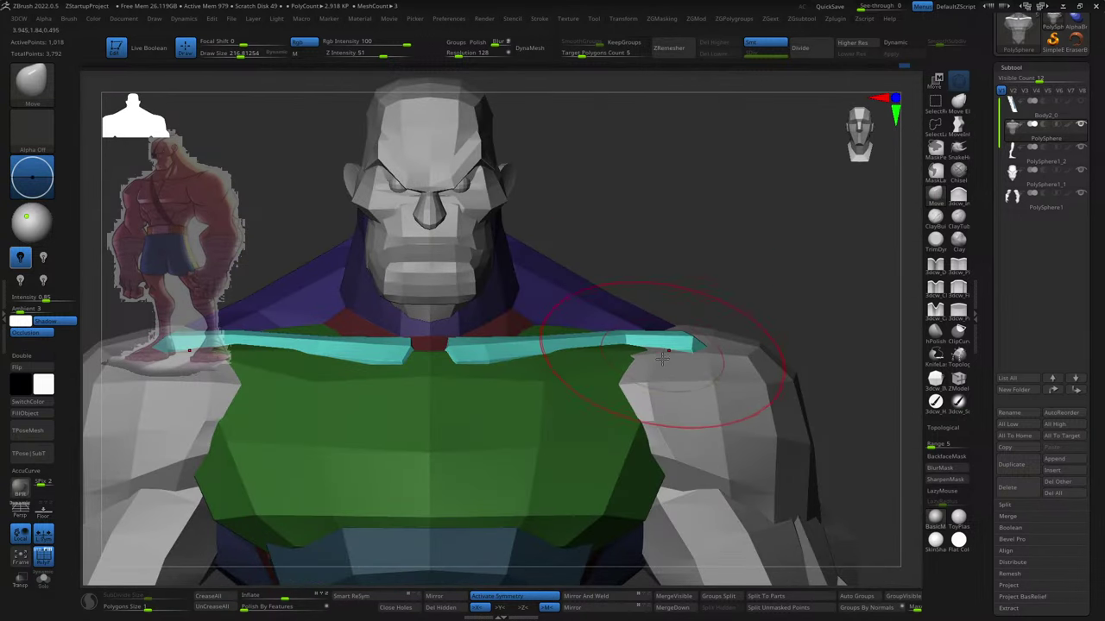
pyautogui.press('f')
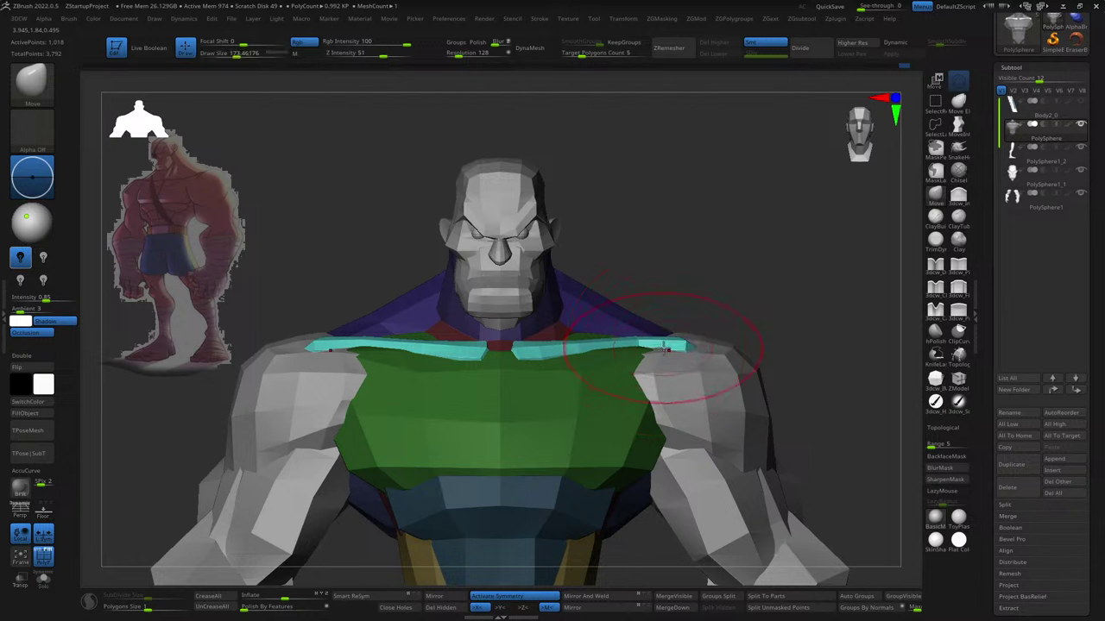
pyautogui.press('[')
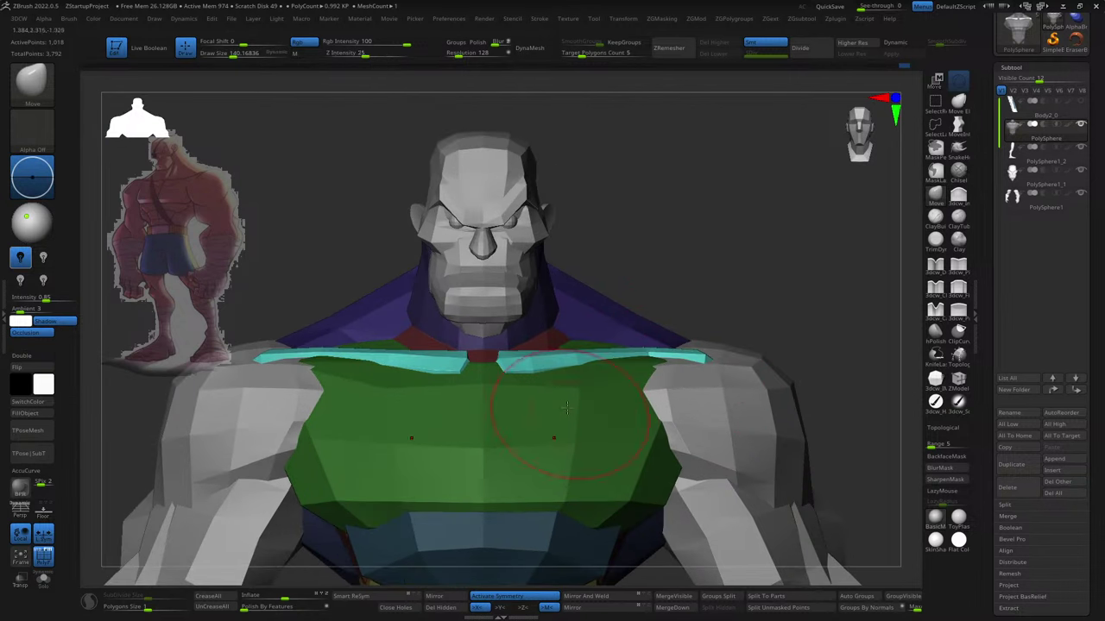
pyautogui.moveTo(591, 380)
pyautogui.mouseDown(button='right')
pyautogui.moveTo(453, 406)
pyautogui.moveTo(538, 367)
pyautogui.mouseUp(button='right')
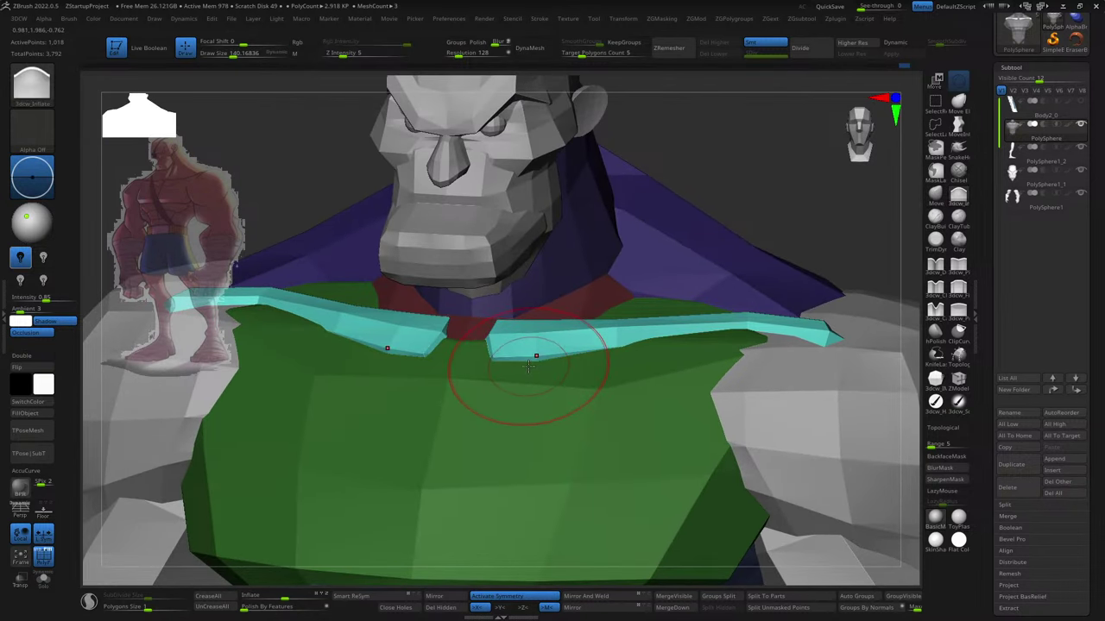
# - Refine the collar strips with the Move, ZModeler and Inflate brushes, and choose an insert-mesh brush for a piece under the chin
pyautogui.press('b')
pyautogui.press('m')
pyautogui.press('v')
pyautogui.moveTo(529, 367); pyautogui.dragTo(538, 373, button='right')
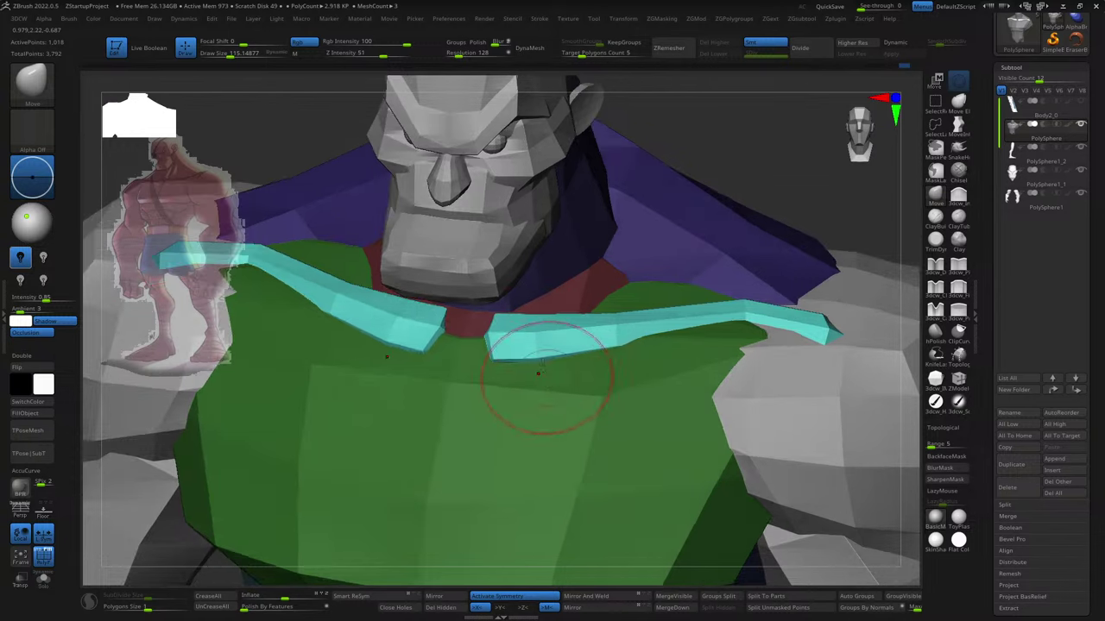
pyautogui.press('b')
pyautogui.press('z')
pyautogui.press('m')
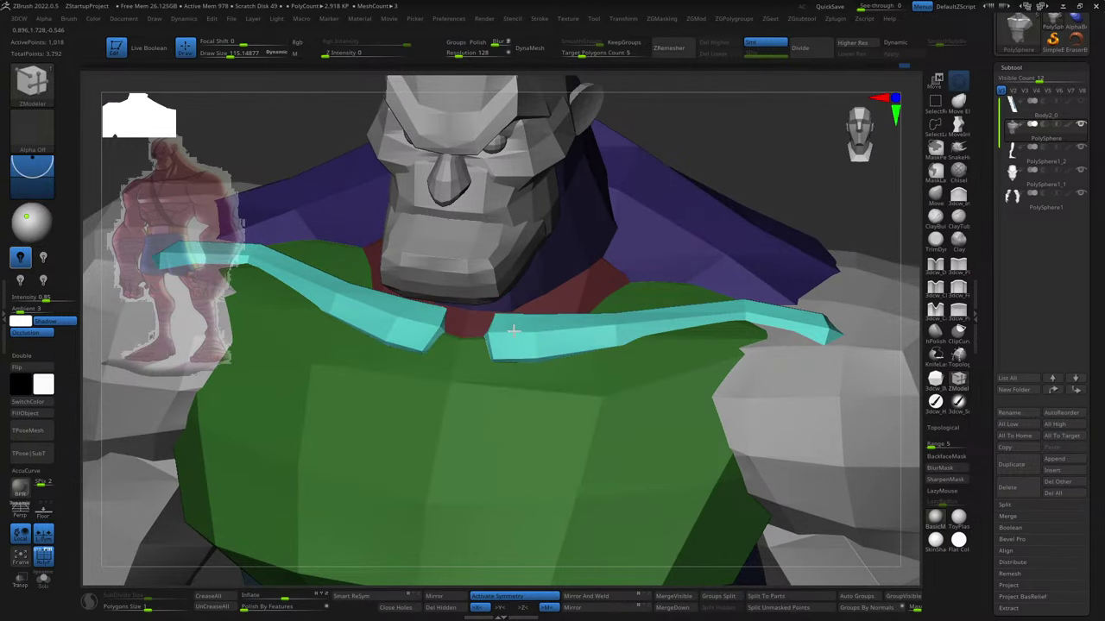
pyautogui.press('b')
pyautogui.press('i')
pyautogui.press('n')
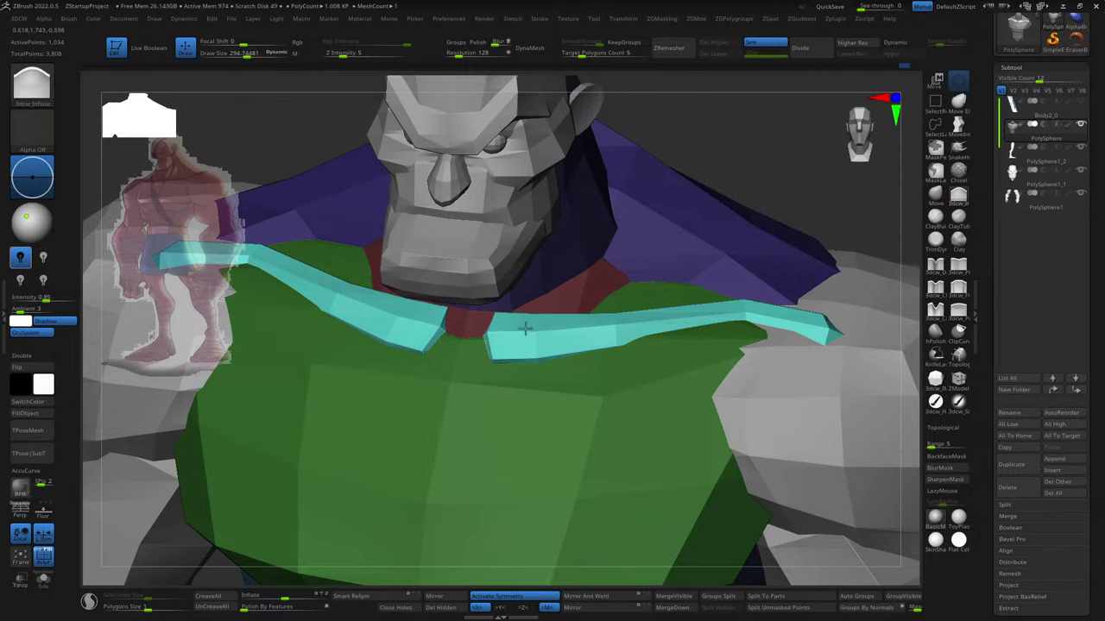
pyautogui.moveTo(506, 316)
pyautogui.mouseDown()
pyautogui.moveTo(501, 328)
pyautogui.moveTo(543, 352)
pyautogui.mouseUp()
pyautogui.press('b')
pyautogui.press('m')
pyautogui.press('v')
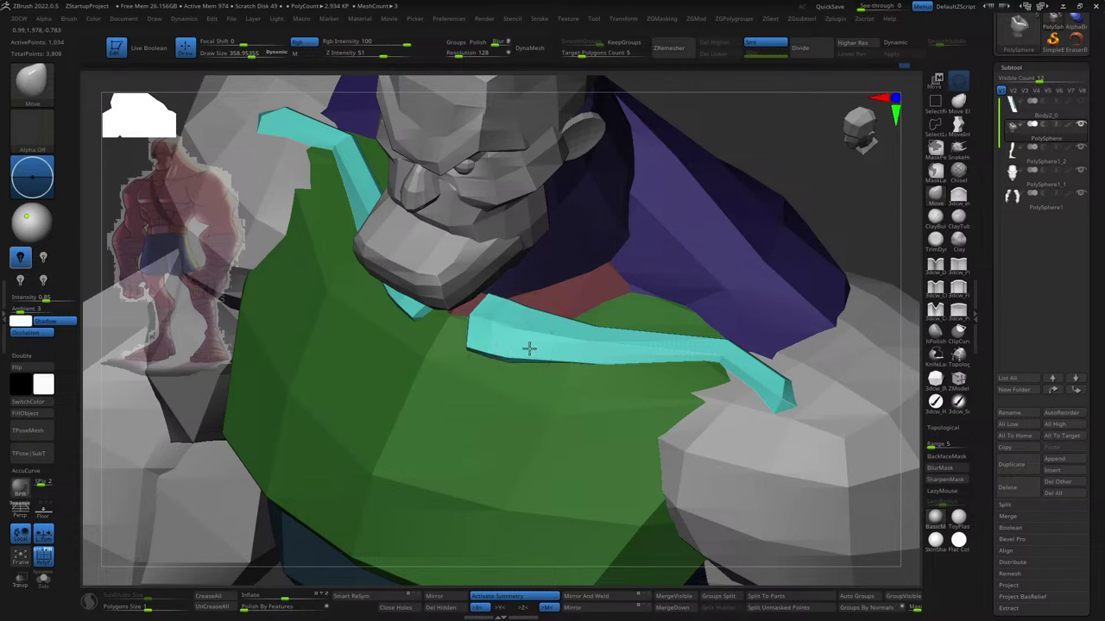
pyautogui.moveTo(523, 324); pyautogui.dragTo(535, 337, button='right')
pyautogui.keyDown('shift'); pyautogui.moveTo(463, 347); pyautogui.dragTo(489, 353, button='right'); pyautogui.keyUp('shift')
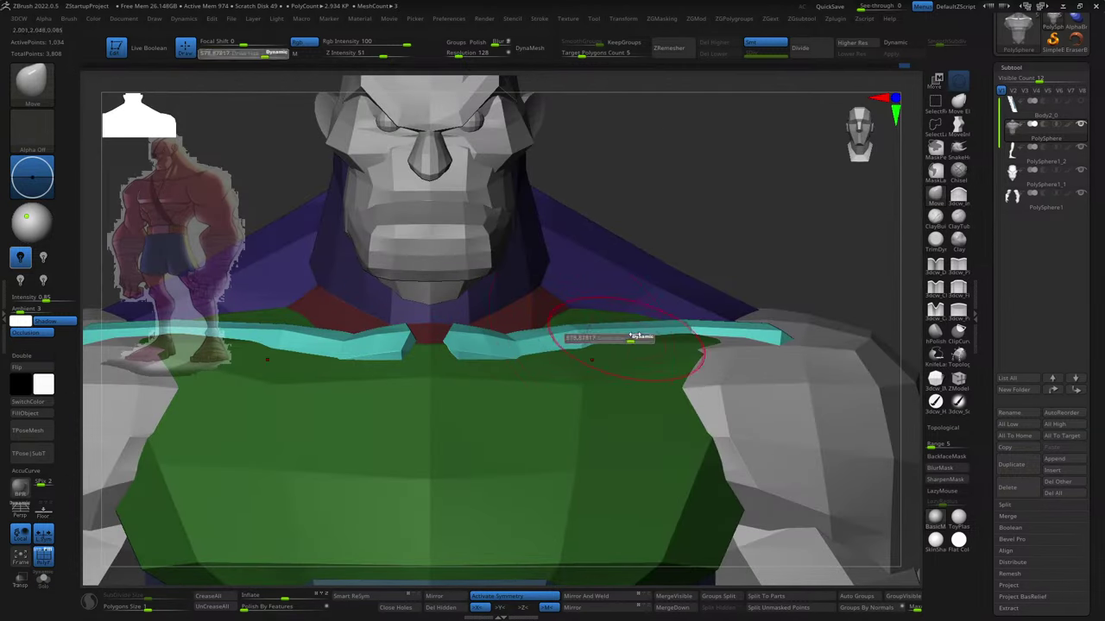
pyautogui.moveTo(630, 336)
pyautogui.keyDown('ctrl'); pyautogui.mouseDown(button='right')
pyautogui.moveTo(765, 285)
pyautogui.moveTo(647, 302)
pyautogui.moveTo(574, 350)
pyautogui.mouseUp(button='right'); pyautogui.keyUp('ctrl')
pyautogui.press('s')
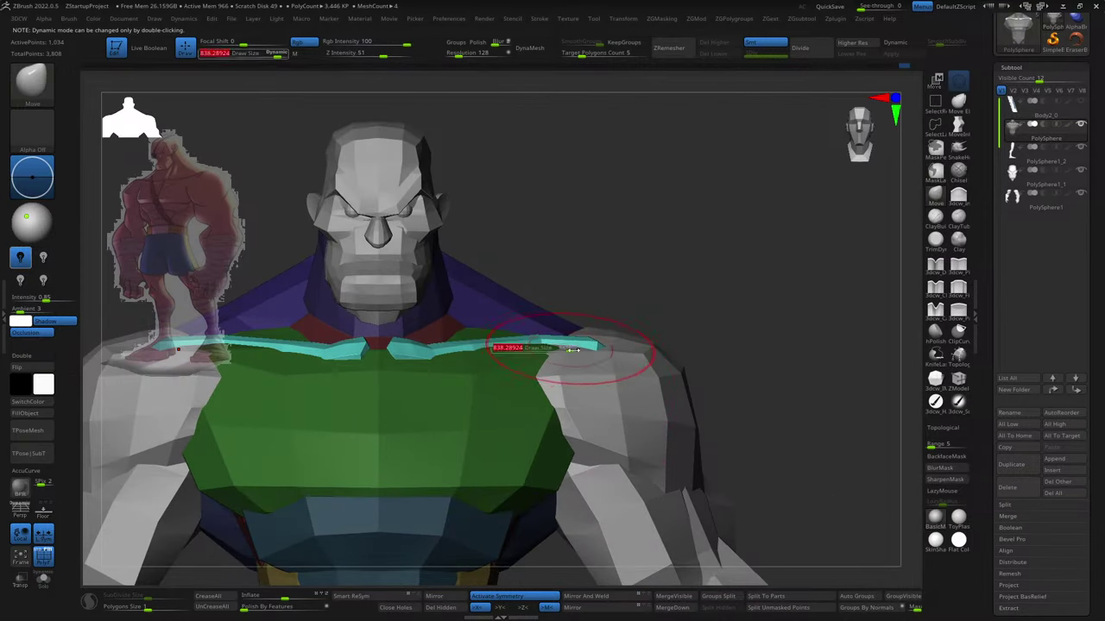
pyautogui.moveTo(620, 284)
pyautogui.mouseDown(button='right')
pyautogui.moveTo(513, 465)
pyautogui.moveTo(653, 443)
pyautogui.moveTo(752, 346)
pyautogui.moveTo(671, 349)
pyautogui.moveTo(826, 296)
pyautogui.mouseUp(button='right')
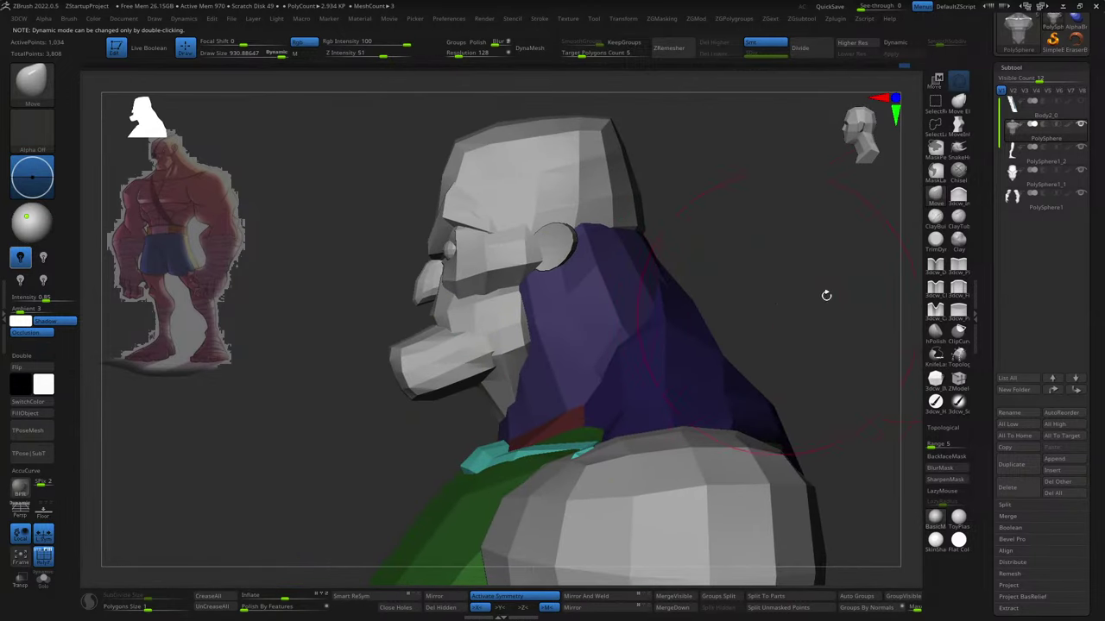
pyautogui.click(935, 377)
pyautogui.moveTo(856, 377)
pyautogui.mouseDown(button='right')
pyautogui.moveTo(747, 340)
pyautogui.moveTo(502, 441)
pyautogui.mouseUp(button='right')
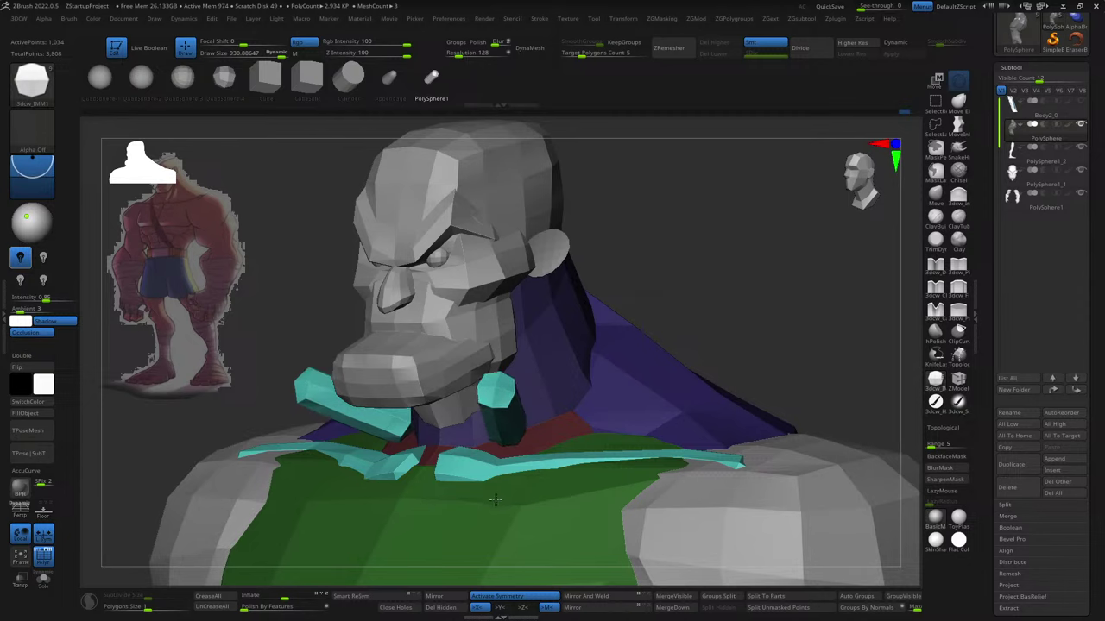
# - Lower the new cyan piece beside the jaw down toward the collar
pyautogui.moveTo(495, 500)
pyautogui.mouseDown(button='right')
pyautogui.moveTo(698, 338)
pyautogui.moveTo(602, 367)
pyautogui.mouseUp(button='right')
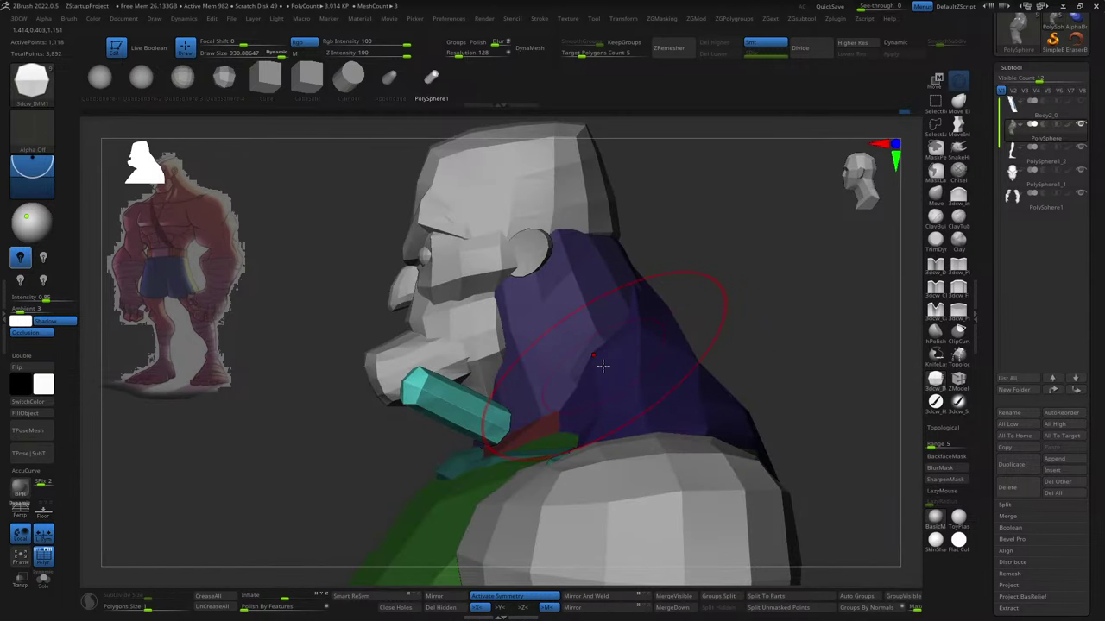
pyautogui.press('w')
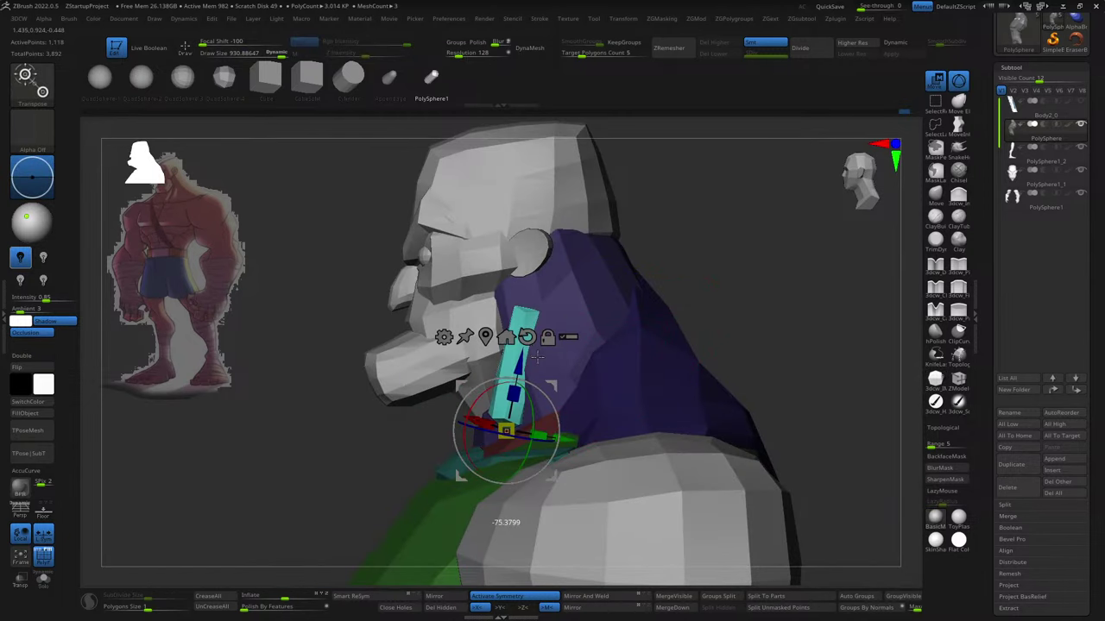
pyautogui.moveTo(619, 300); pyautogui.dragTo(659, 328, button='right')
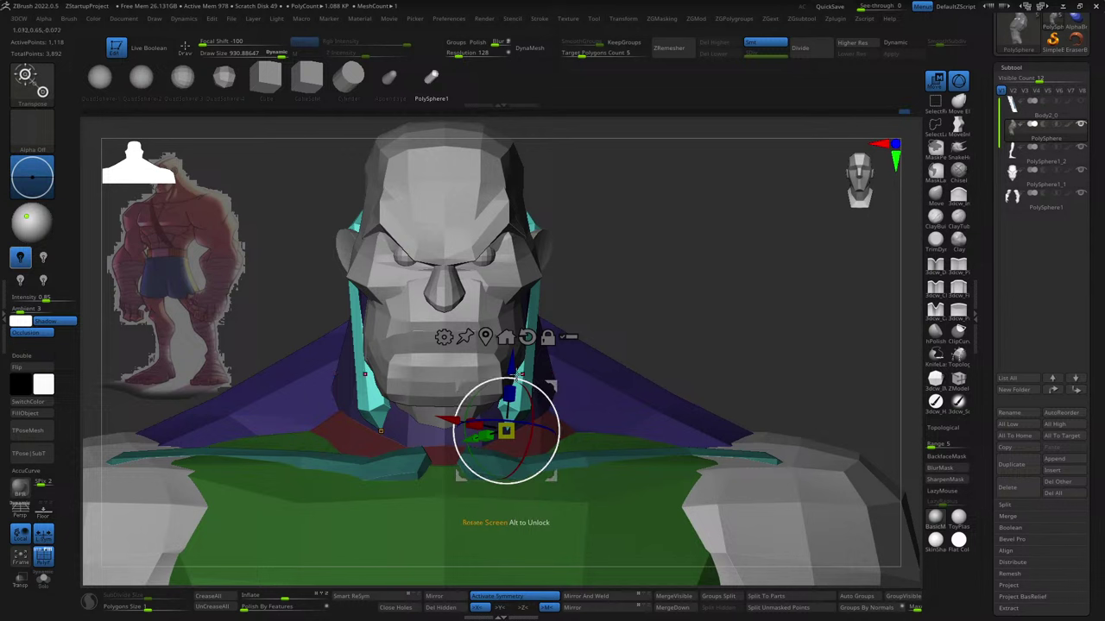
pyautogui.moveTo(518, 375); pyautogui.dragTo(511, 426)
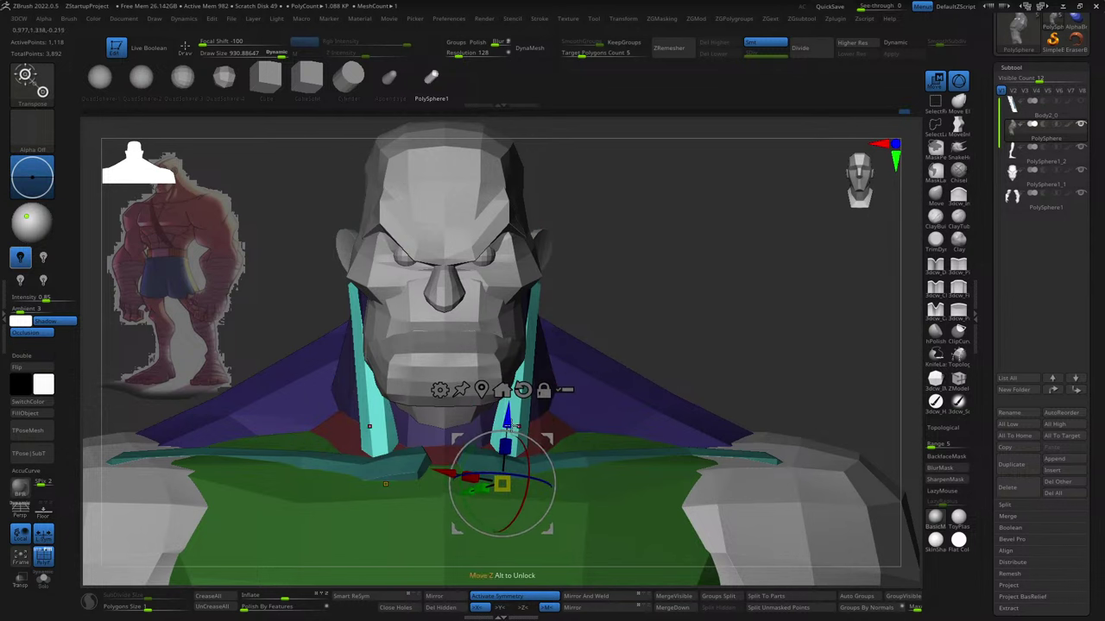
pyautogui.moveTo(676, 336); pyautogui.dragTo(636, 348, button='right')
pyautogui.press('q')
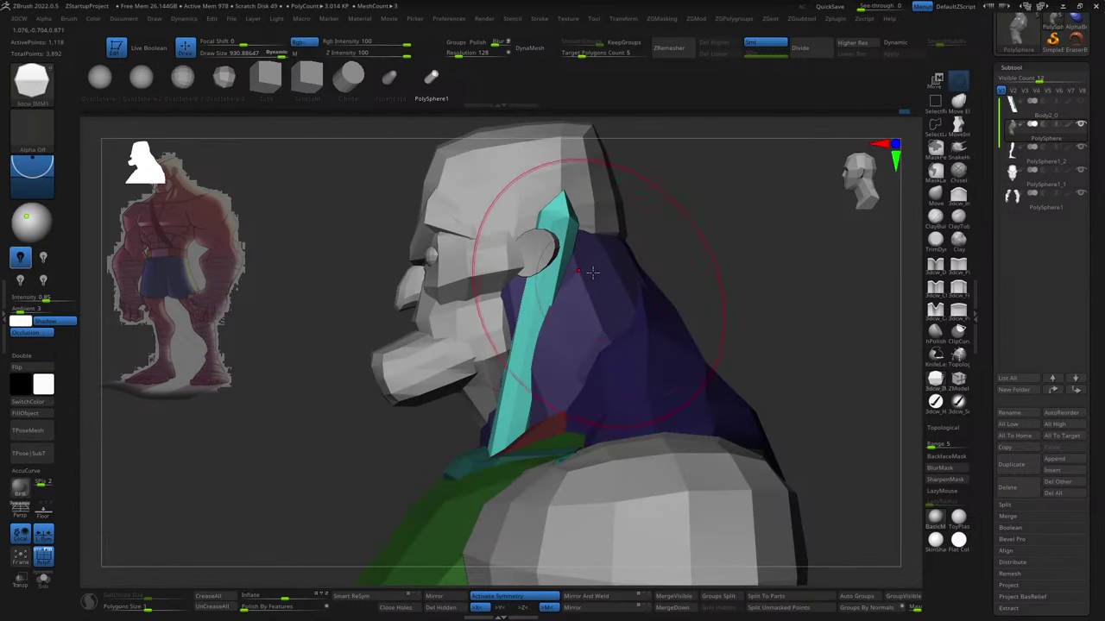
# - Smooth the cyan neck straps beside the jaw using an enlarged Move brush
pyautogui.press('b')
pyautogui.press('m')
pyautogui.press('v')
pyautogui.moveTo(542, 173)
pyautogui.mouseDown(button='right')
pyautogui.moveTo(728, 217)
pyautogui.moveTo(547, 346)
pyautogui.moveTo(523, 399)
pyautogui.mouseUp(button='right')
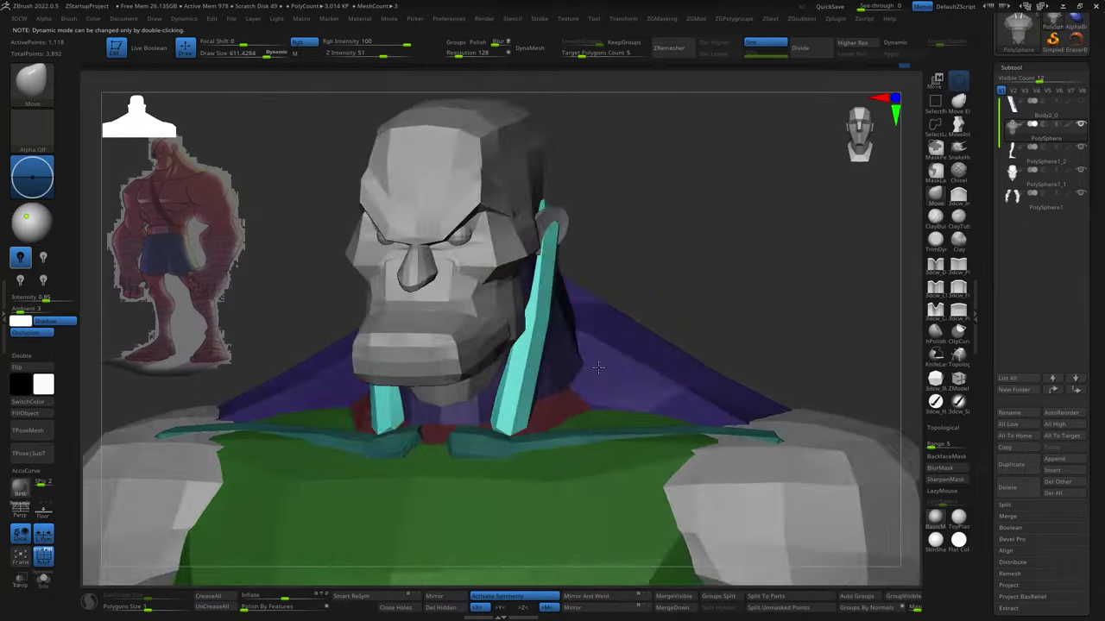
pyautogui.moveTo(489, 437)
pyautogui.mouseDown(button='right')
pyautogui.moveTo(459, 435)
pyautogui.moveTo(508, 262)
pyautogui.mouseUp(button='right')
pyautogui.press('s')
pyautogui.keyDown('shift'); pyautogui.moveTo(517, 231); pyautogui.dragTo(471, 222); pyautogui.keyUp('shift')
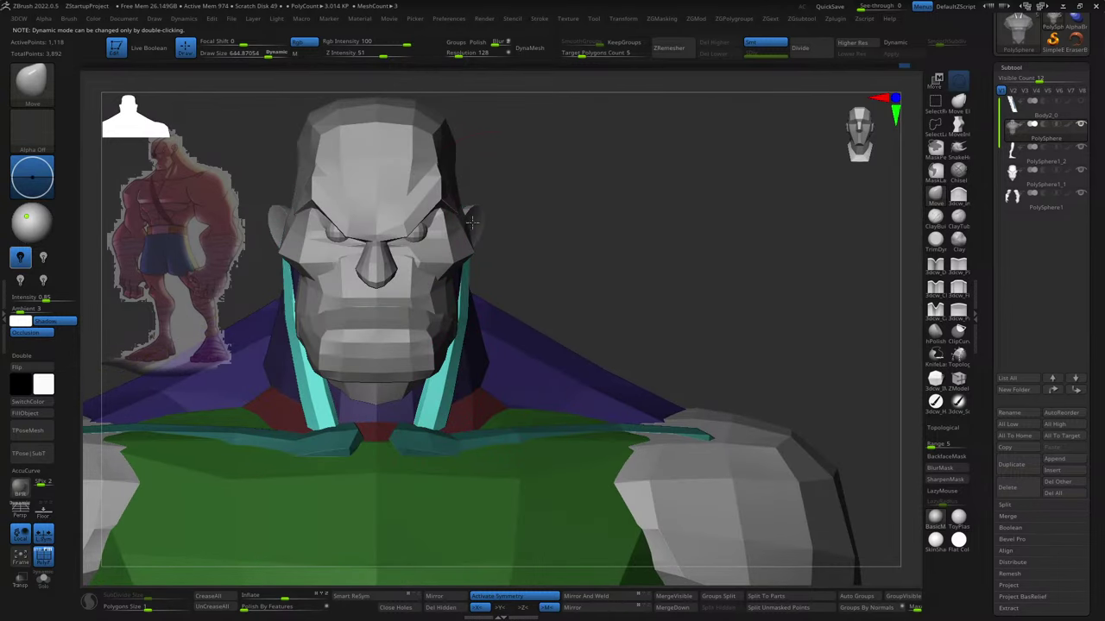
pyautogui.moveTo(470, 225); pyautogui.dragTo(642, 251, button='right')
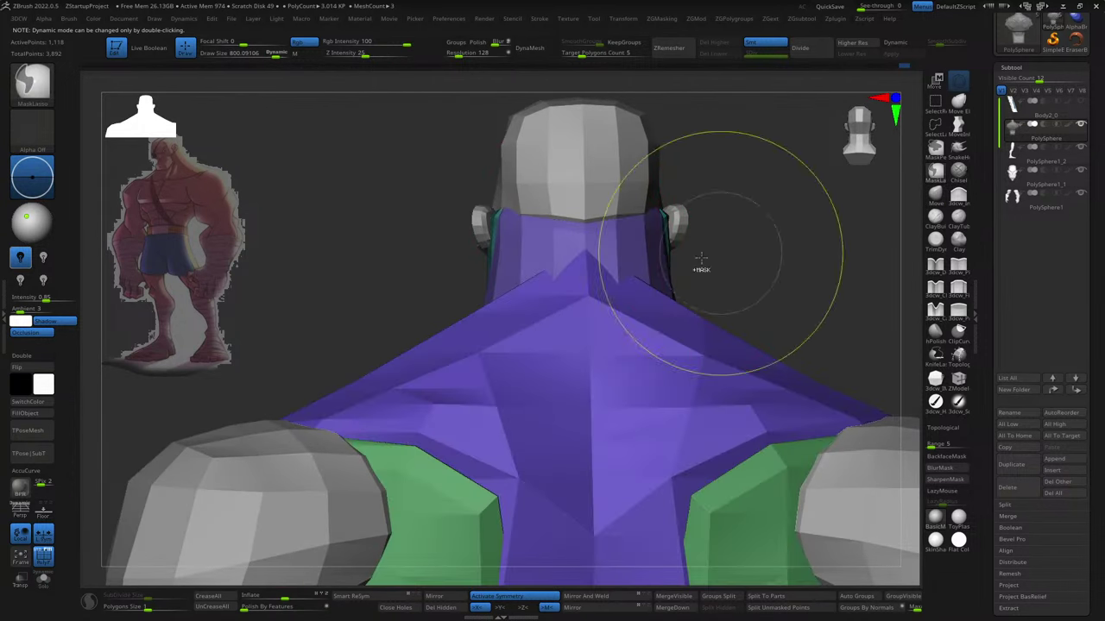
# - Orbit around the front of the neck straps and make the head the active subtool
pyautogui.moveTo(719, 259); pyautogui.dragTo(777, 225, button='right')
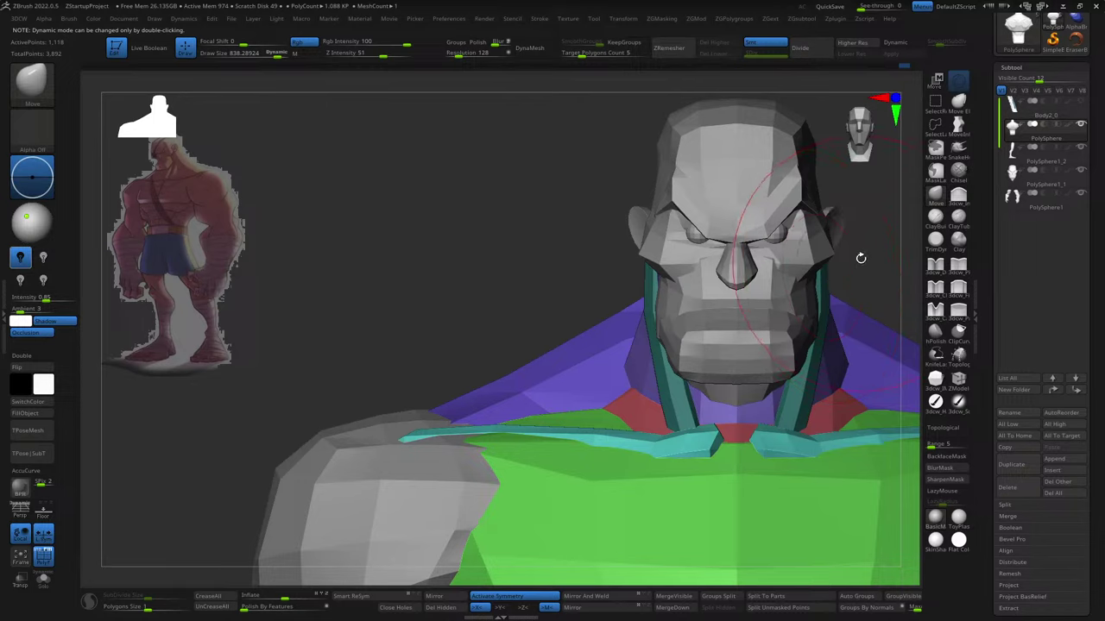
pyautogui.moveTo(858, 257); pyautogui.dragTo(716, 274, button='right')
pyautogui.moveTo(769, 239)
pyautogui.mouseDown(button='right')
pyautogui.moveTo(728, 281)
pyautogui.moveTo(666, 279)
pyautogui.moveTo(568, 298)
pyautogui.mouseUp(button='right')
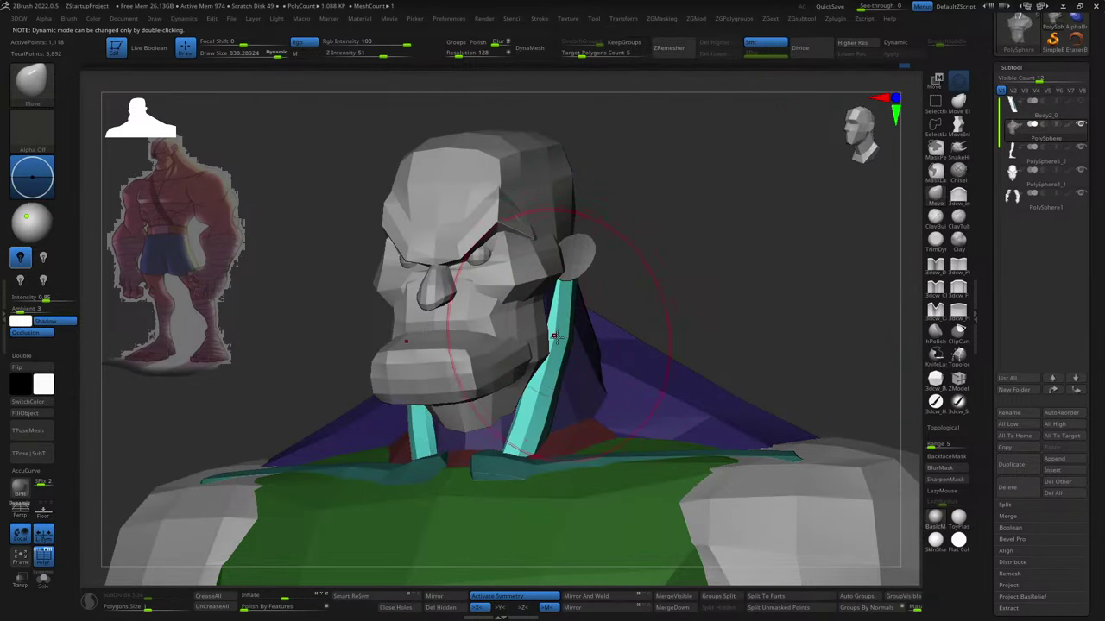
pyautogui.moveTo(456, 284)
pyautogui.mouseDown(button='right')
pyautogui.moveTo(679, 284)
pyautogui.moveTo(568, 381)
pyautogui.moveTo(552, 423)
pyautogui.moveTo(483, 422)
pyautogui.mouseUp(button='right')
pyautogui.press('s')
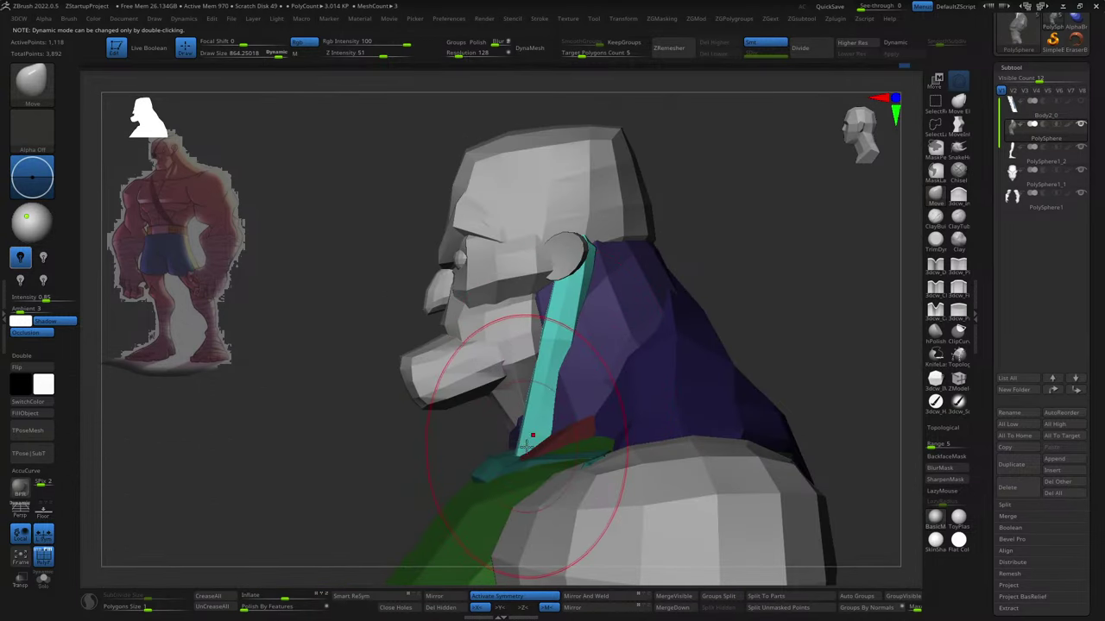
pyautogui.press(']')
pyautogui.keyDown('alt'); pyautogui.click(517, 385); pyautogui.keyUp('alt')
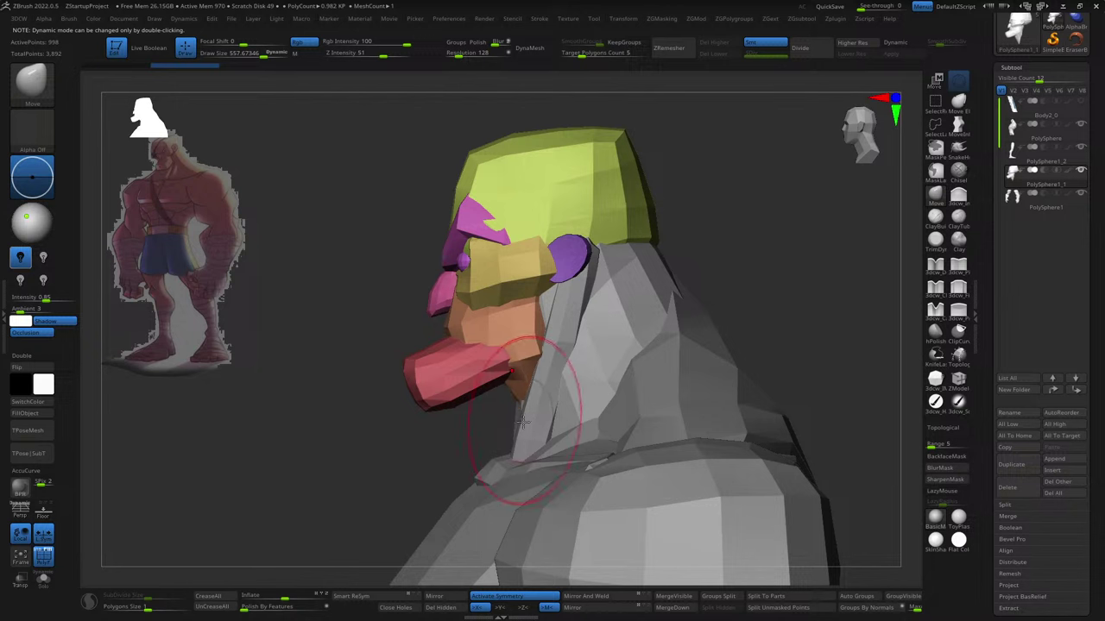
pyautogui.press(']')
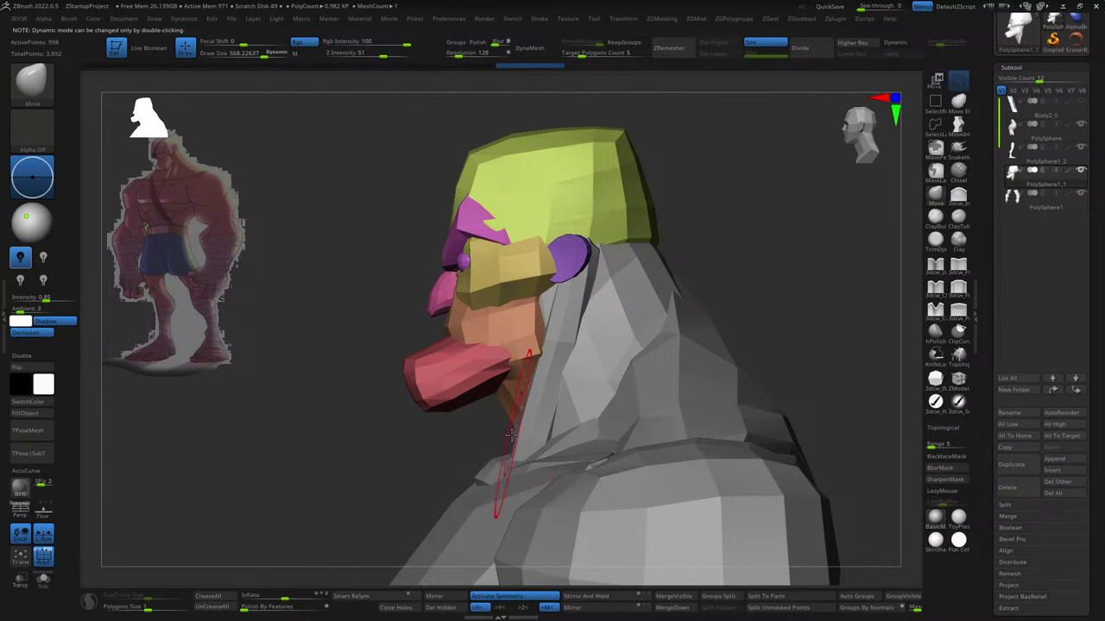
pyautogui.moveTo(511, 436); pyautogui.dragTo(595, 380, button='right')
pyautogui.press('s')
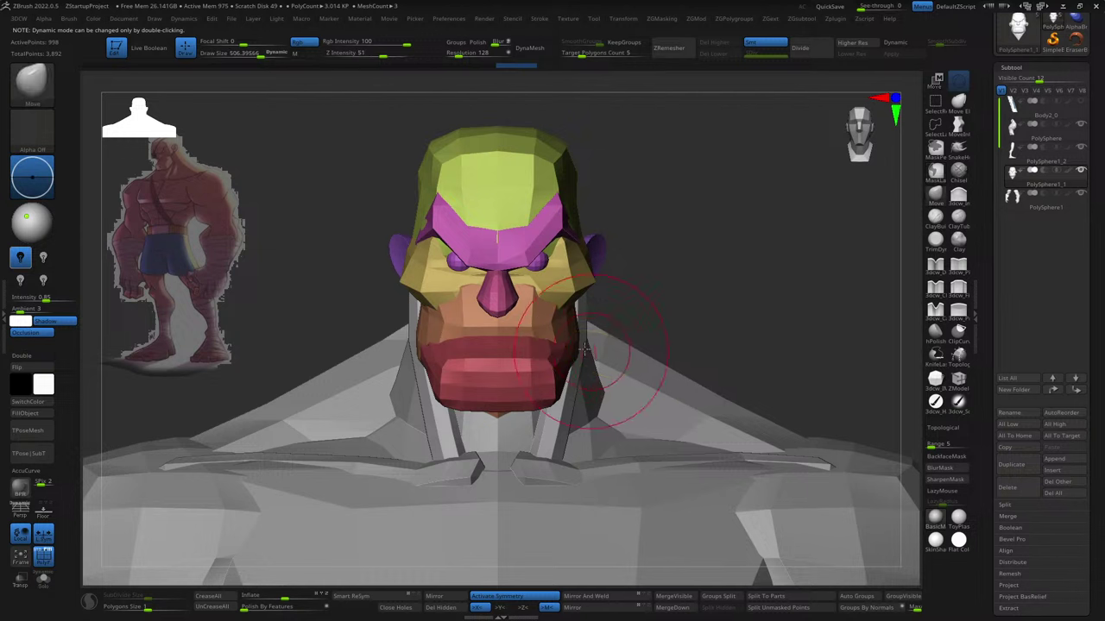
pyautogui.moveTo(633, 305); pyautogui.dragTo(611, 321, button='right')
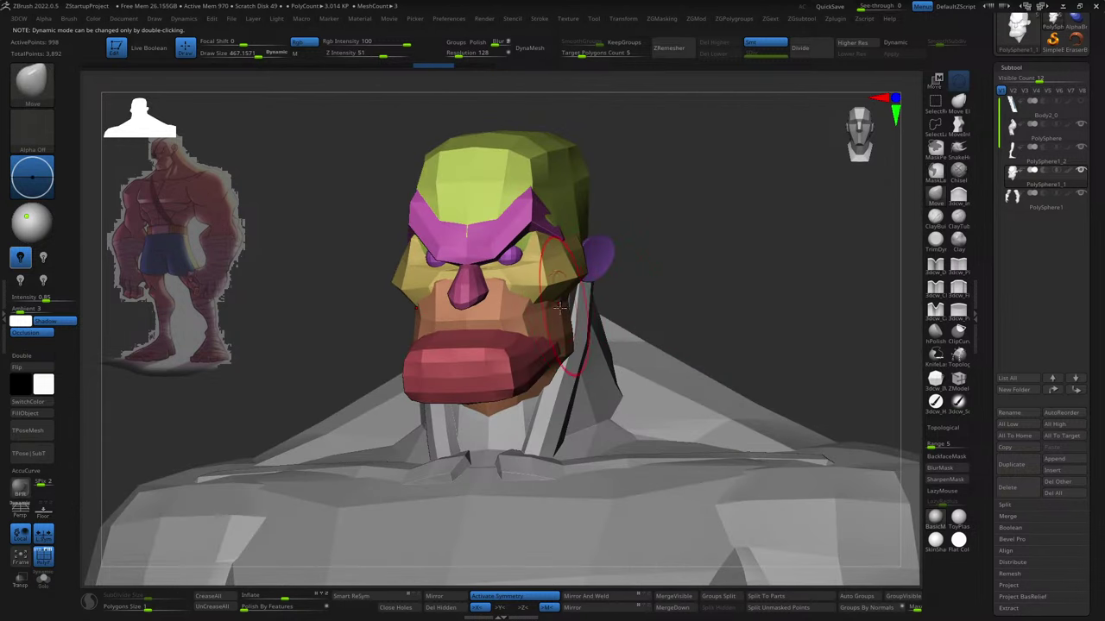
# - Inspect the back of the neck while switching between the body and helmet subtools, then select IMM Primitives
pyautogui.keyDown('alt'); pyautogui.click(587, 361); pyautogui.keyUp('alt')
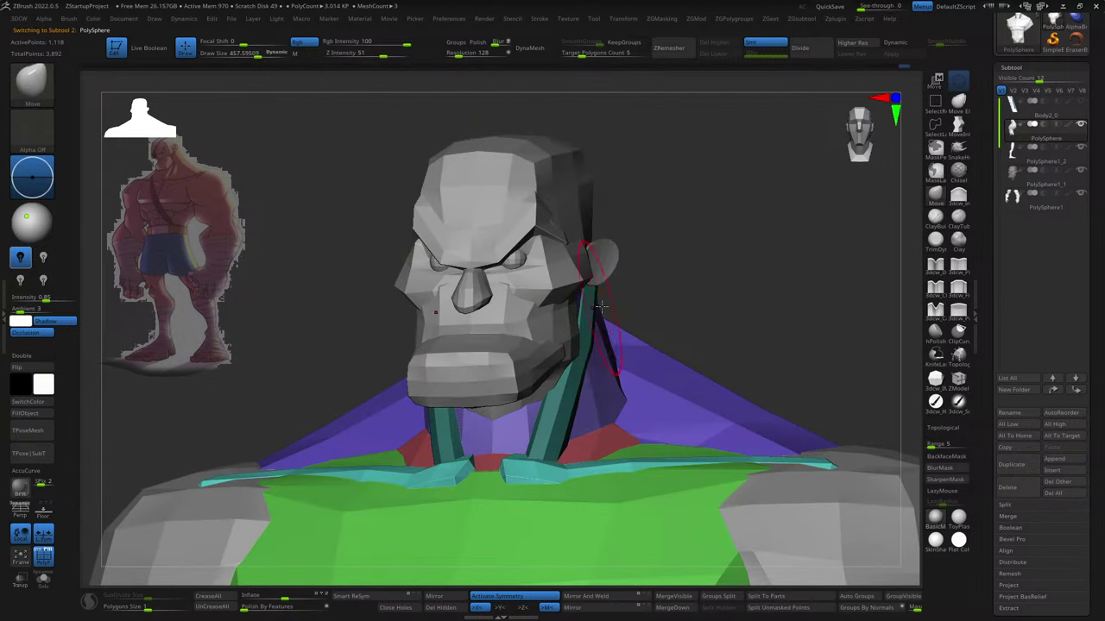
pyautogui.moveTo(589, 338); pyautogui.dragTo(605, 328, button='right')
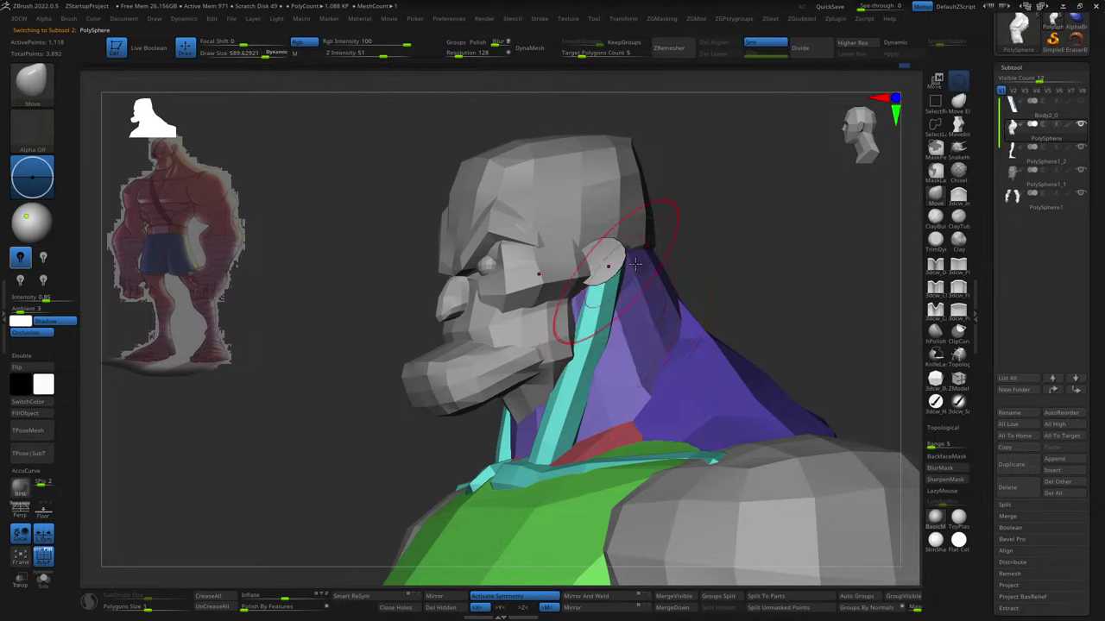
pyautogui.keyDown('ctrl'); pyautogui.moveTo(596, 285); pyautogui.dragTo(626, 281, button='right'); pyautogui.keyUp('ctrl')
pyautogui.moveTo(719, 245); pyautogui.dragTo(629, 246, button='right')
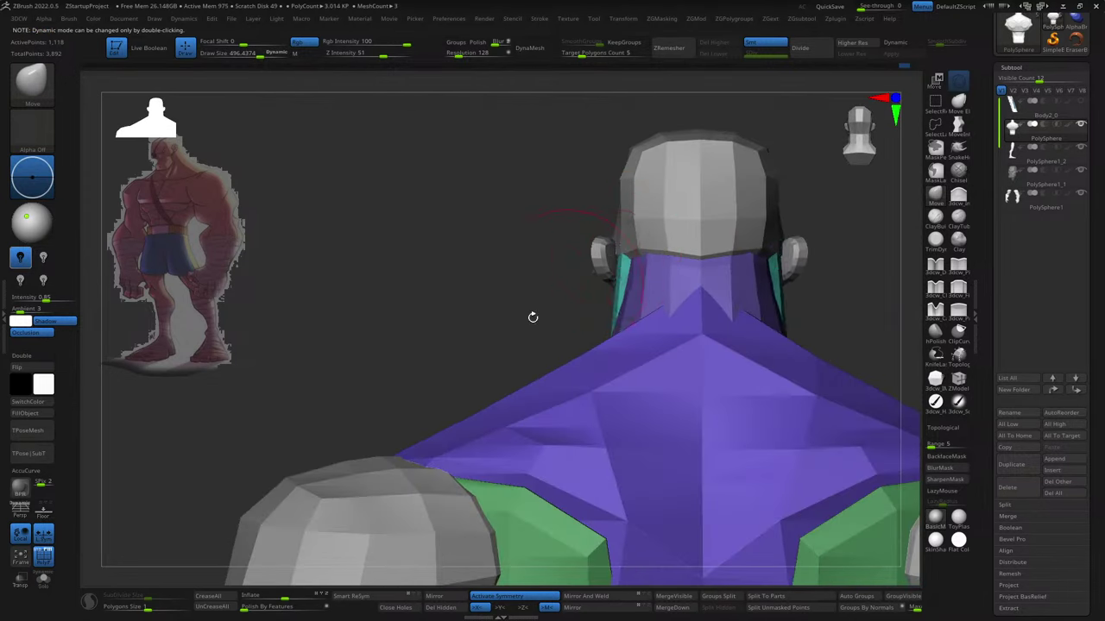
pyautogui.moveTo(501, 345)
pyautogui.keyDown('ctrl'); pyautogui.mouseDown(button='right')
pyautogui.moveTo(842, 237)
pyautogui.moveTo(695, 289)
pyautogui.mouseUp(button='right'); pyautogui.keyUp('ctrl')
pyautogui.keyDown('alt'); pyautogui.click(639, 244); pyautogui.keyUp('alt')
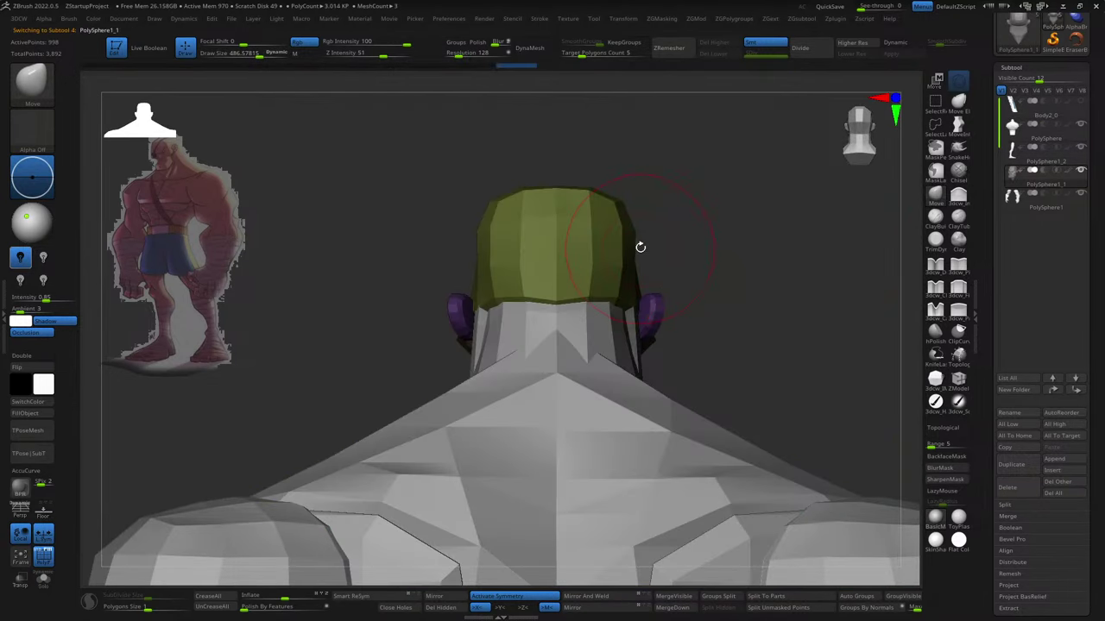
pyautogui.moveTo(621, 252); pyautogui.dragTo(627, 249)
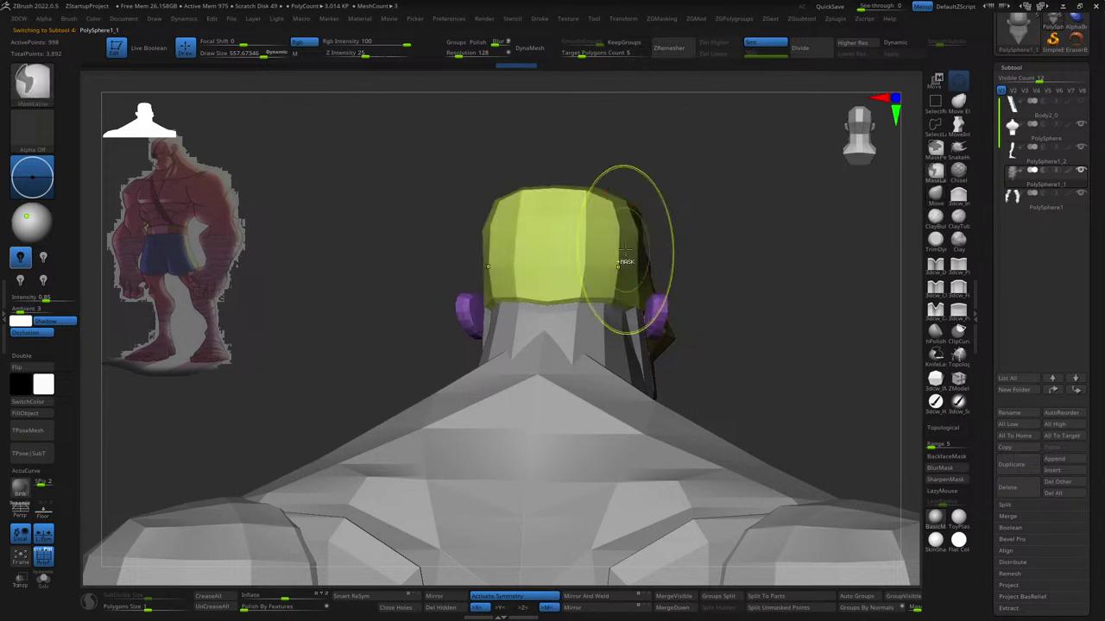
pyautogui.moveTo(627, 250)
pyautogui.mouseDown(button='right')
pyautogui.moveTo(643, 278)
pyautogui.moveTo(661, 262)
pyautogui.mouseUp(button='right')
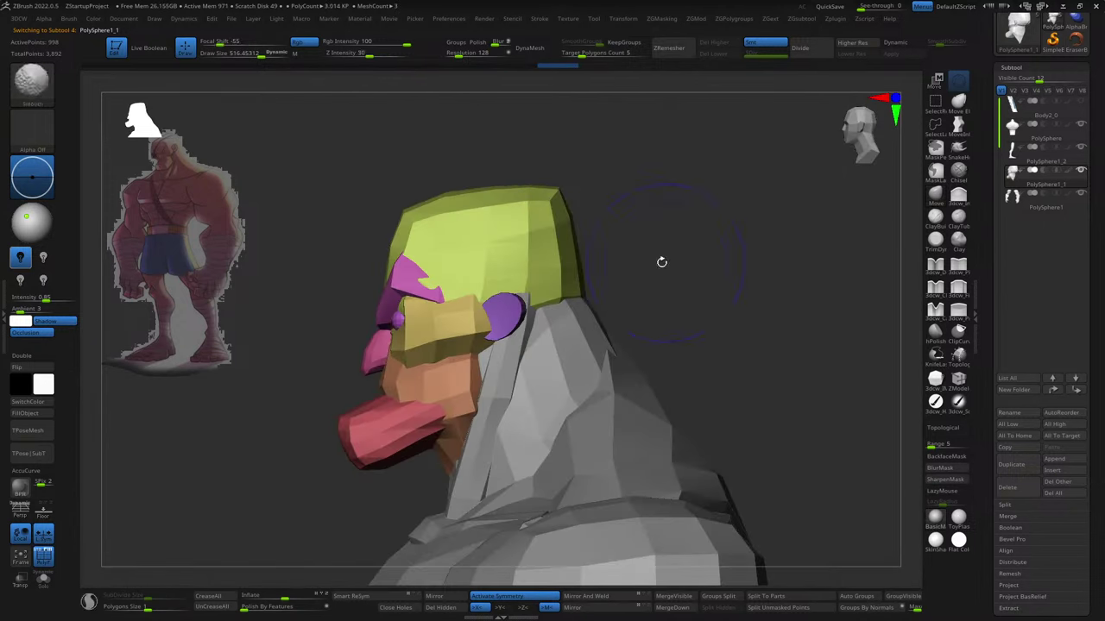
pyautogui.press('s')
pyautogui.moveTo(566, 245); pyautogui.dragTo(596, 246)
pyautogui.moveTo(604, 259)
pyautogui.mouseDown(button='right')
pyautogui.moveTo(624, 423)
pyautogui.moveTo(667, 365)
pyautogui.moveTo(750, 348)
pyautogui.moveTo(775, 355)
pyautogui.moveTo(653, 256)
pyautogui.moveTo(716, 335)
pyautogui.moveTo(604, 424)
pyautogui.moveTo(843, 444)
pyautogui.moveTo(581, 455)
pyautogui.moveTo(592, 439)
pyautogui.mouseUp(button='right')
pyautogui.keyDown('alt'); pyautogui.click(624, 423); pyautogui.keyUp('alt')
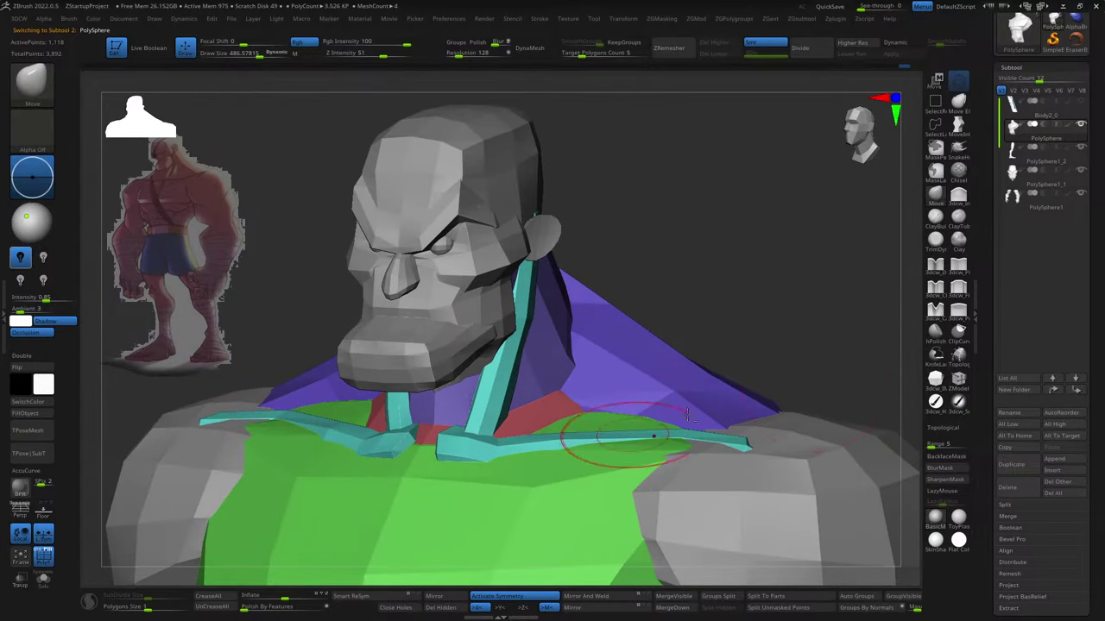
pyautogui.click(935, 378)
pyautogui.moveTo(516, 408)
pyautogui.mouseDown(button='right')
pyautogui.moveTo(616, 444)
pyautogui.moveTo(595, 438)
pyautogui.mouseUp(button='right')
# - Insert a mirrored QuadSphere-3 at the collar, then stretch and tilt it into a pointed egg shape
pyautogui.click(193, 82)
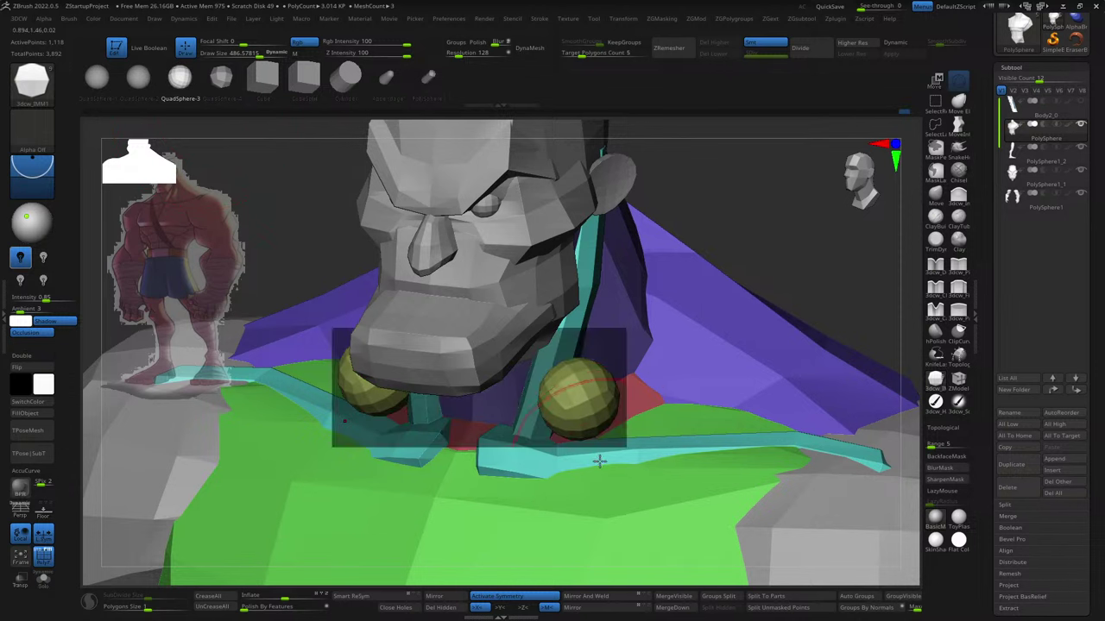
pyautogui.press('w')
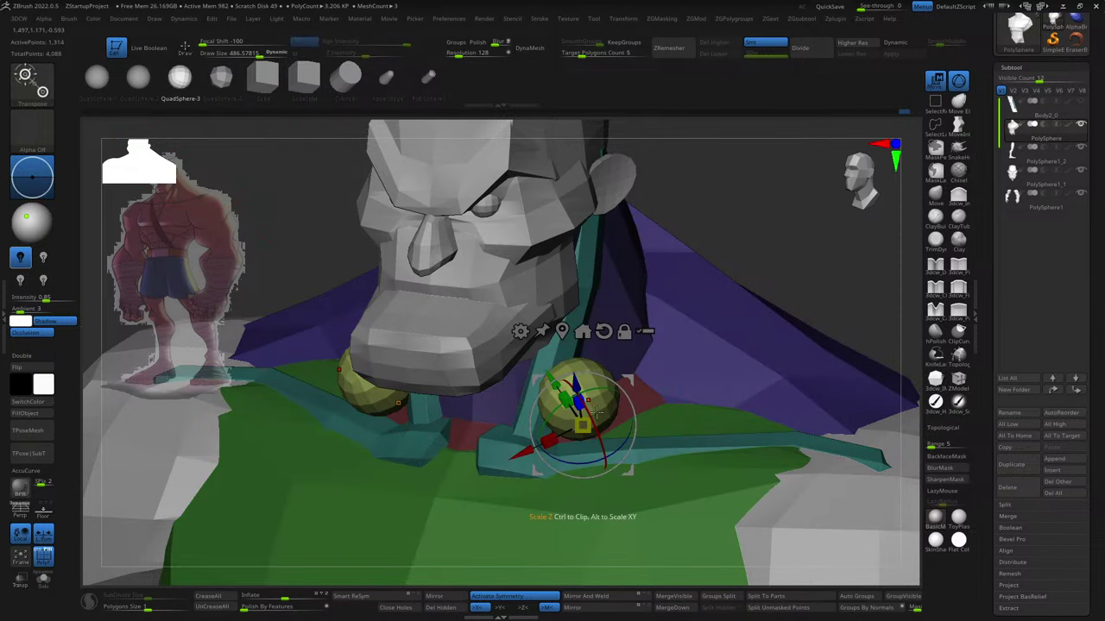
pyautogui.moveTo(597, 411); pyautogui.dragTo(587, 427, button='right')
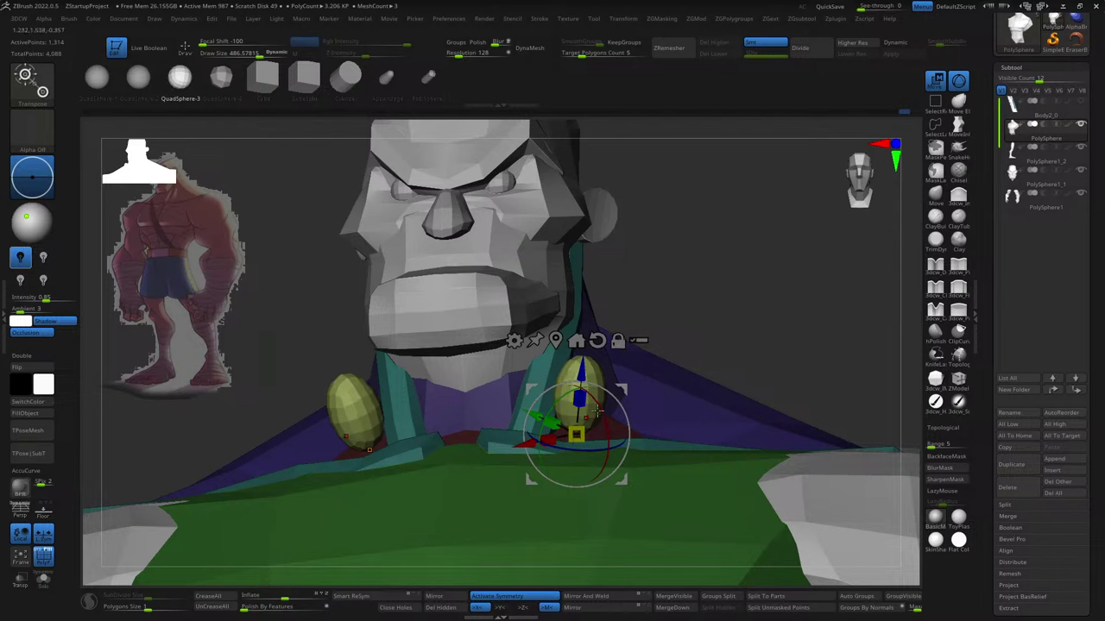
pyautogui.moveTo(595, 413); pyautogui.dragTo(585, 370)
pyautogui.moveTo(587, 406)
pyautogui.mouseDown(button='right')
pyautogui.moveTo(596, 448)
pyautogui.moveTo(557, 432)
pyautogui.mouseUp(button='right')
pyautogui.press('q')
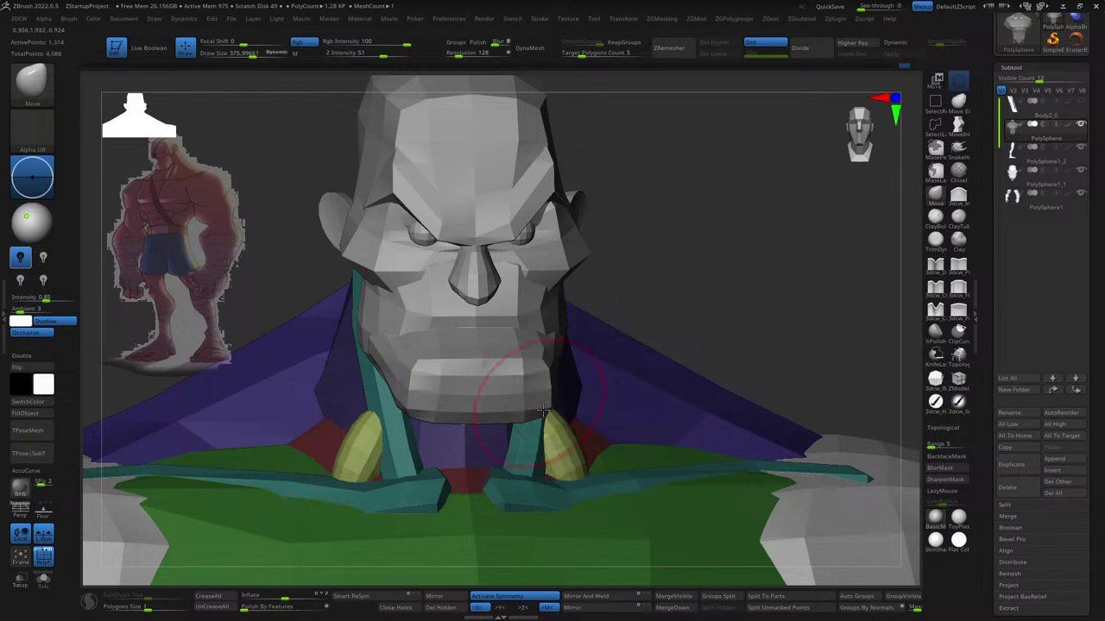
pyautogui.moveTo(542, 393); pyautogui.dragTo(580, 513, button='right')
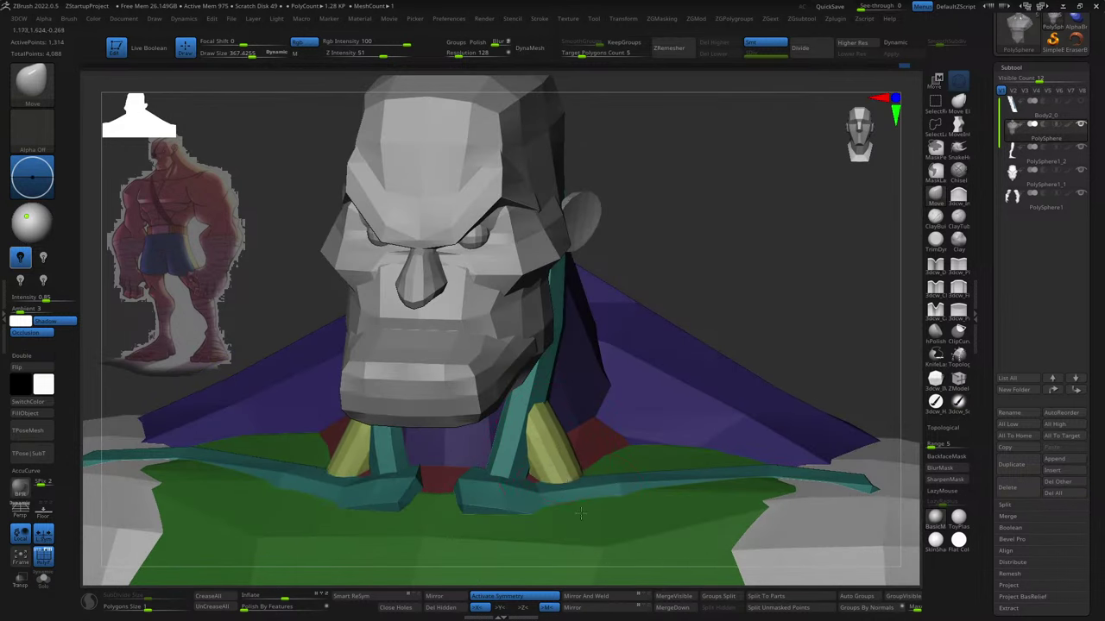
pyautogui.moveTo(543, 464); pyautogui.dragTo(590, 453, button='right')
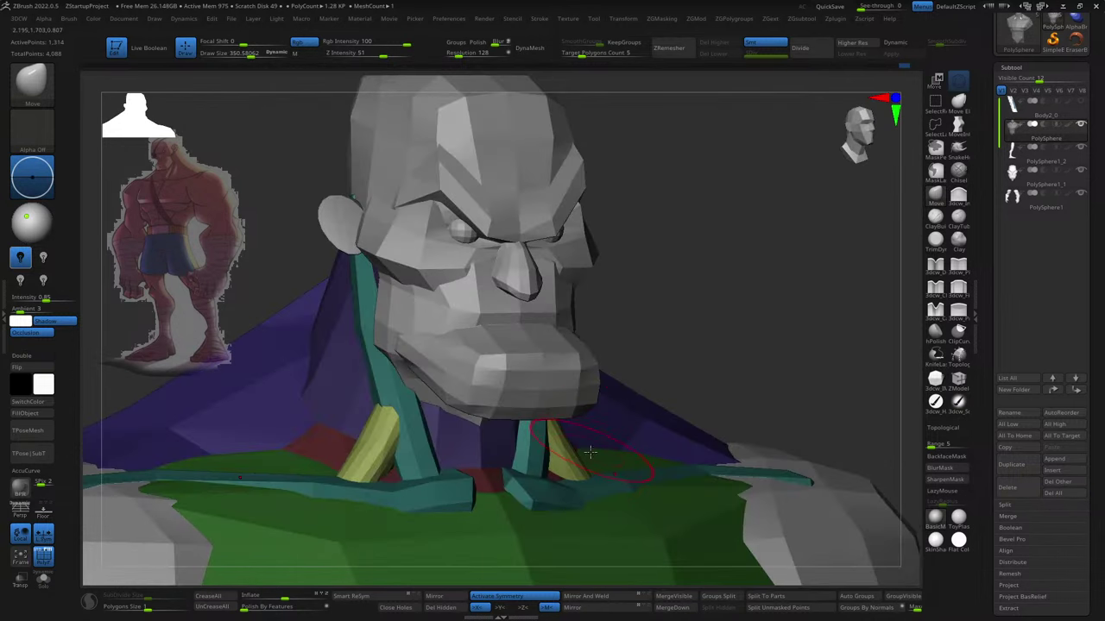
pyautogui.moveTo(557, 488); pyautogui.dragTo(582, 484, button='right')
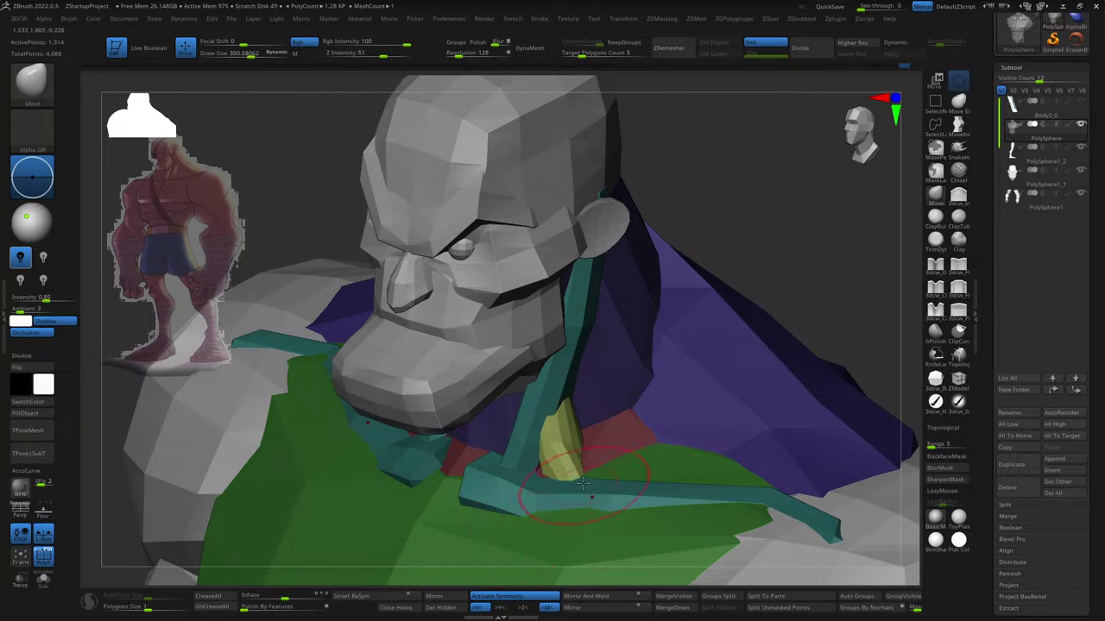
pyautogui.moveTo(522, 503)
pyautogui.mouseDown(button='right')
pyautogui.moveTo(577, 460)
pyautogui.moveTo(624, 276)
pyautogui.moveTo(725, 345)
pyautogui.moveTo(734, 337)
pyautogui.moveTo(773, 432)
pyautogui.moveTo(760, 390)
pyautogui.moveTo(796, 377)
pyautogui.mouseUp(button='right')
# - Frame the torso with IMM Primitives active and insert a QuadSphere on each pectoral
pyautogui.click(935, 378)
pyautogui.moveTo(691, 395); pyautogui.dragTo(272, 139, button='right')
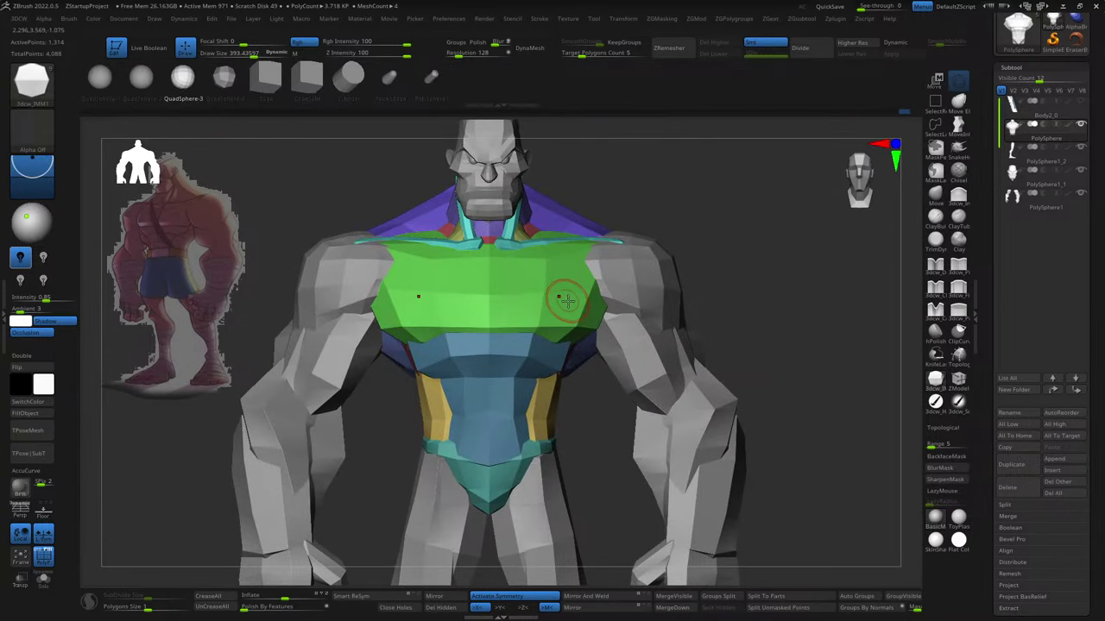
pyautogui.moveTo(564, 300); pyautogui.dragTo(578, 359, button='right')
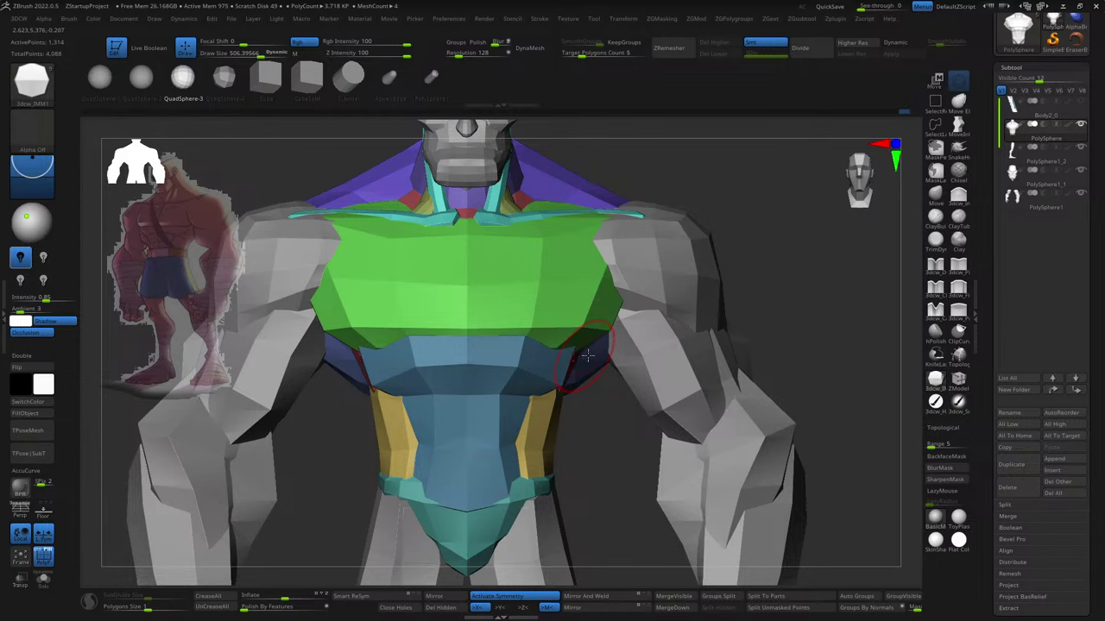
pyautogui.moveTo(831, 347)
pyautogui.mouseDown()
pyautogui.moveTo(857, 372)
pyautogui.moveTo(659, 389)
pyautogui.moveTo(769, 337)
pyautogui.moveTo(797, 353)
pyautogui.moveTo(786, 389)
pyautogui.moveTo(716, 370)
pyautogui.moveTo(794, 416)
pyautogui.moveTo(735, 443)
pyautogui.moveTo(722, 442)
pyautogui.moveTo(772, 429)
pyautogui.moveTo(678, 444)
pyautogui.moveTo(518, 439)
pyautogui.moveTo(693, 446)
pyautogui.moveTo(675, 341)
pyautogui.moveTo(723, 402)
pyautogui.moveTo(699, 380)
pyautogui.mouseUp()
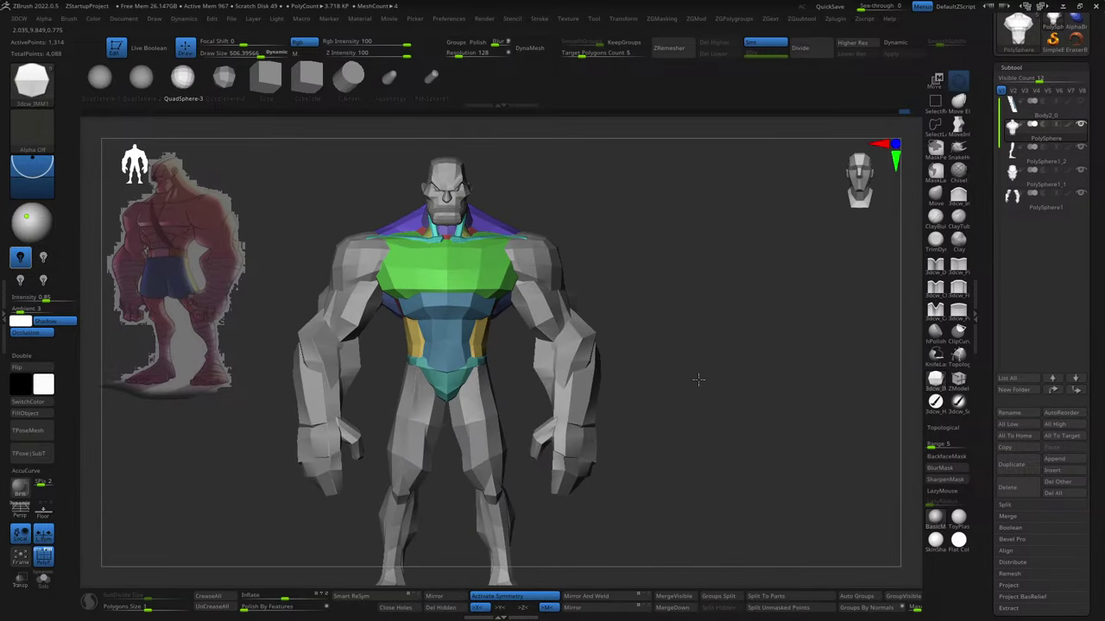
pyautogui.keyDown('alt'); pyautogui.moveTo(663, 296); pyautogui.dragTo(692, 406); pyautogui.keyUp('alt')
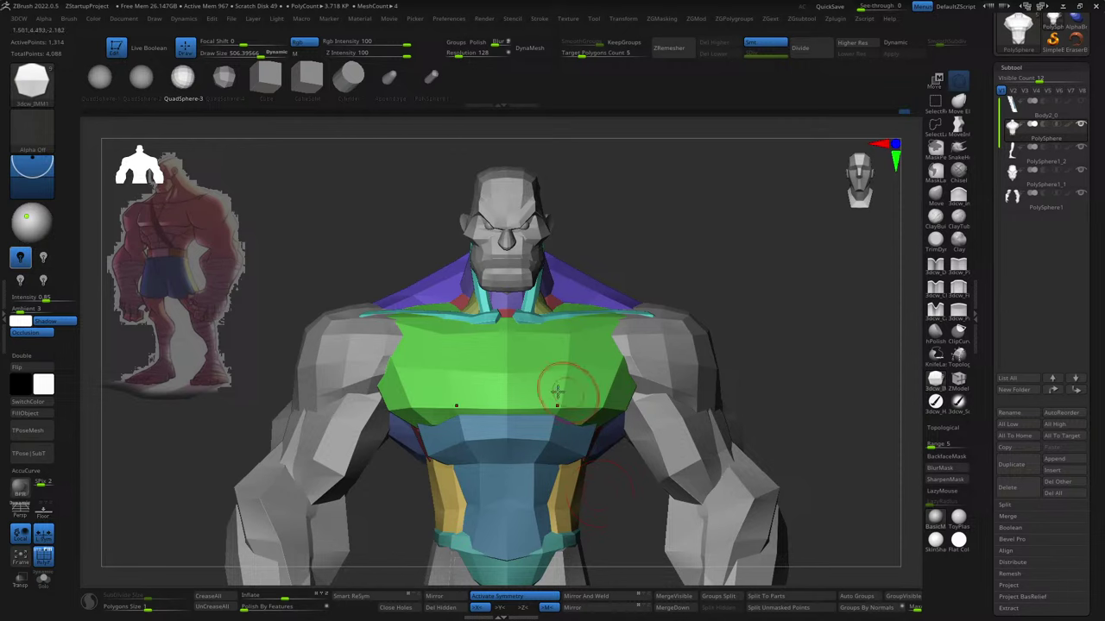
pyautogui.click(931, 383)
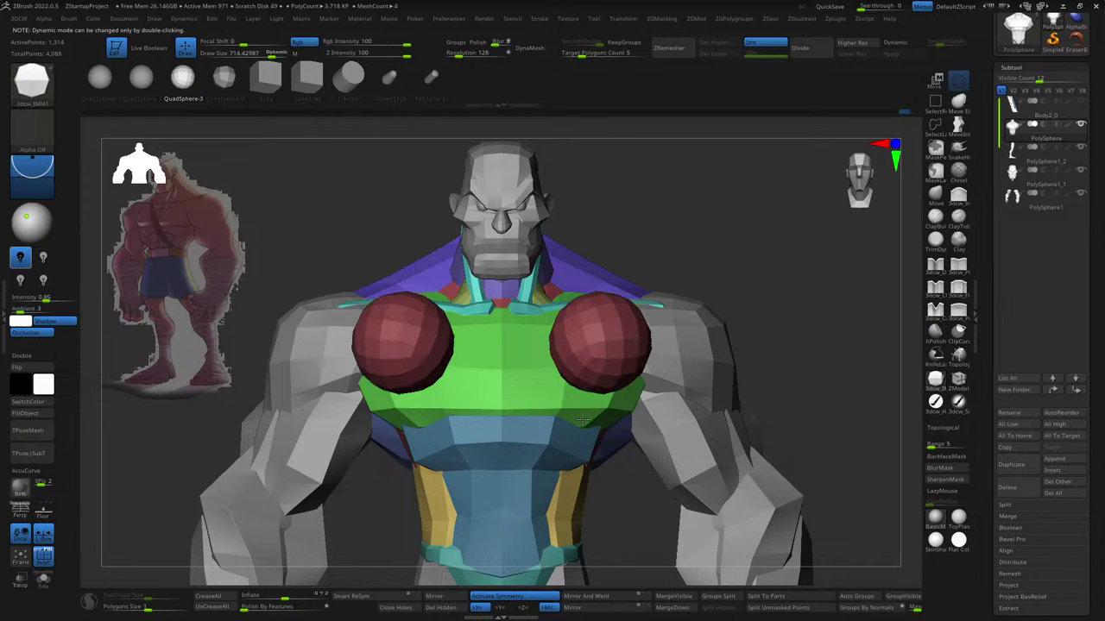
# - Place the mirrored chest spheres and scale them up with the gizmo
pyautogui.moveTo(584, 380); pyautogui.dragTo(639, 380)
pyautogui.press('w')
pyautogui.moveTo(777, 367)
pyautogui.mouseDown()
pyautogui.moveTo(826, 367)
pyautogui.moveTo(647, 369)
pyautogui.moveTo(604, 353)
pyautogui.moveTo(708, 373)
pyautogui.mouseUp()
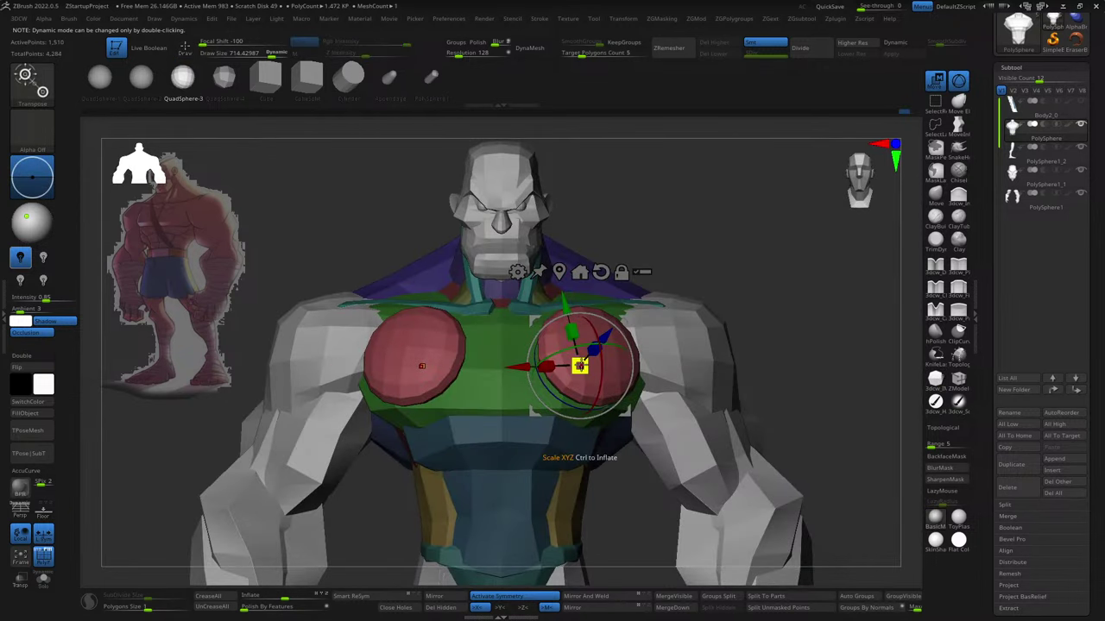
pyautogui.moveTo(782, 309); pyautogui.dragTo(662, 331)
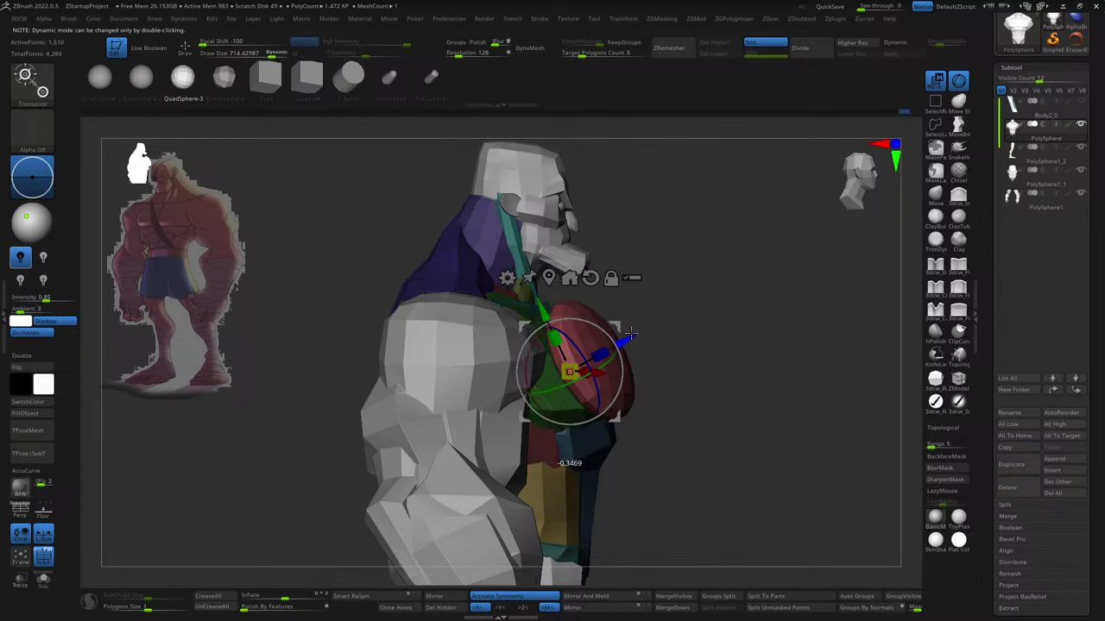
pyautogui.keyDown('shift'); pyautogui.moveTo(730, 328); pyautogui.dragTo(615, 383); pyautogui.keyUp('shift')
pyautogui.press('q')
# - Lift both chest pads slightly upward with a smaller Move brush
pyautogui.press(']')
pyautogui.moveTo(621, 376)
pyautogui.mouseDown(button='right')
pyautogui.moveTo(641, 357)
pyautogui.moveTo(652, 272)
pyautogui.mouseUp(button='right')
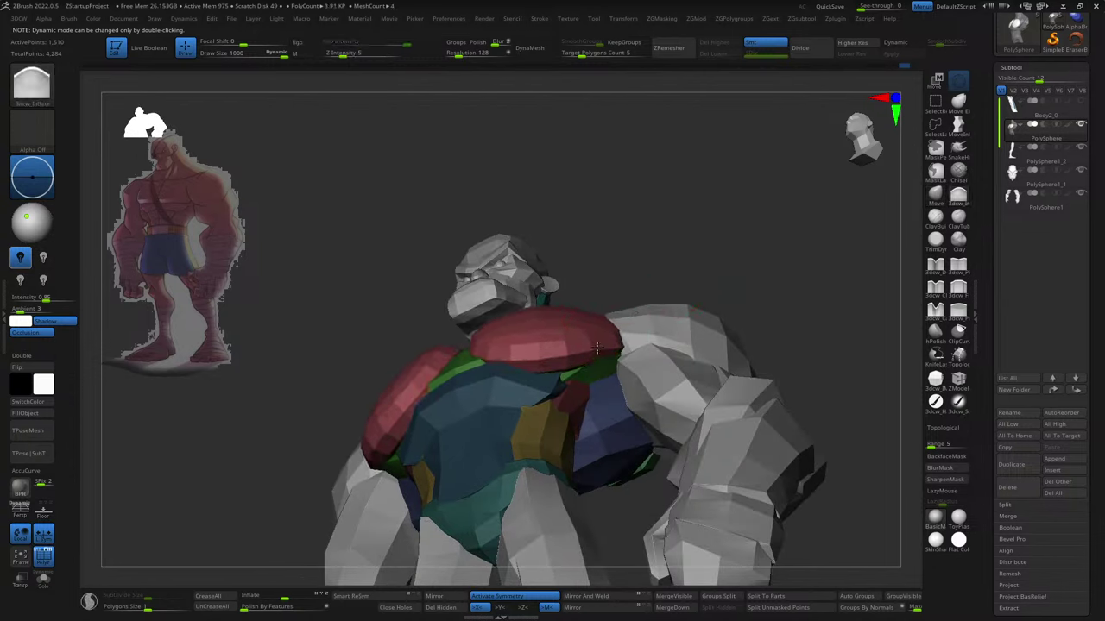
pyautogui.press('s')
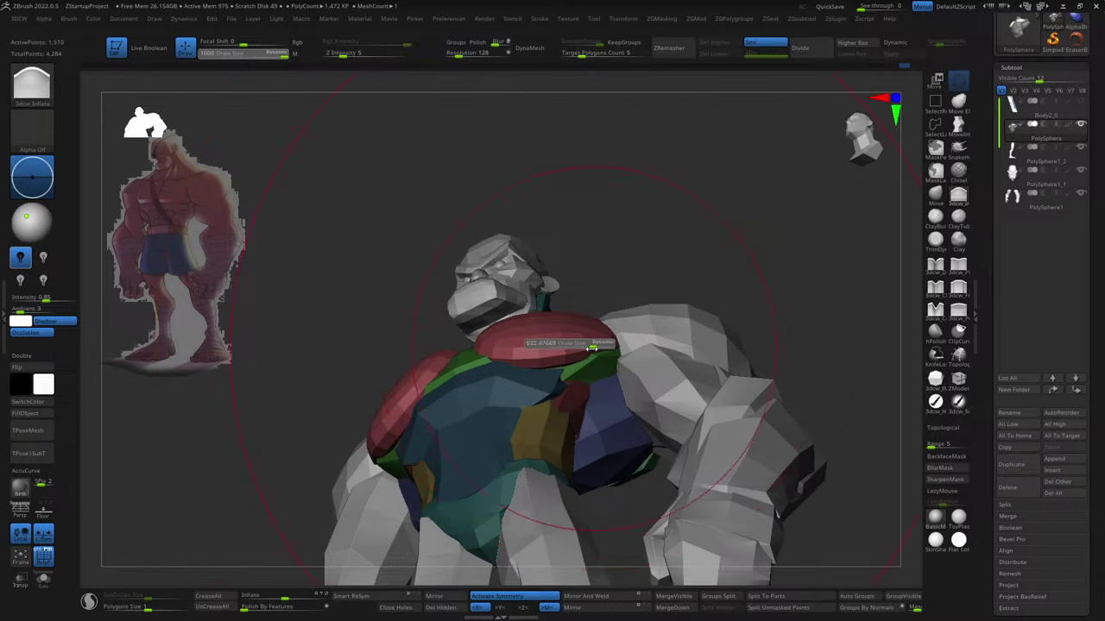
pyautogui.moveTo(592, 347); pyautogui.dragTo(590, 354)
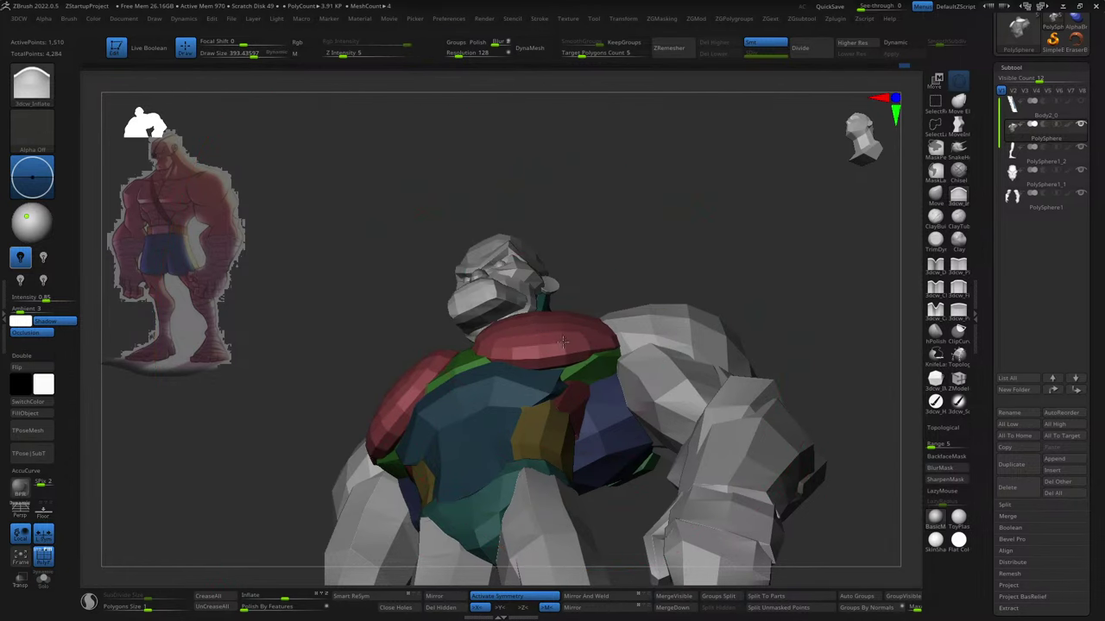
pyautogui.keyDown('shift'); pyautogui.moveTo(562, 342); pyautogui.dragTo(604, 362, button='right'); pyautogui.keyUp('shift')
pyautogui.press('b')
pyautogui.press('m')
pyautogui.press('v')
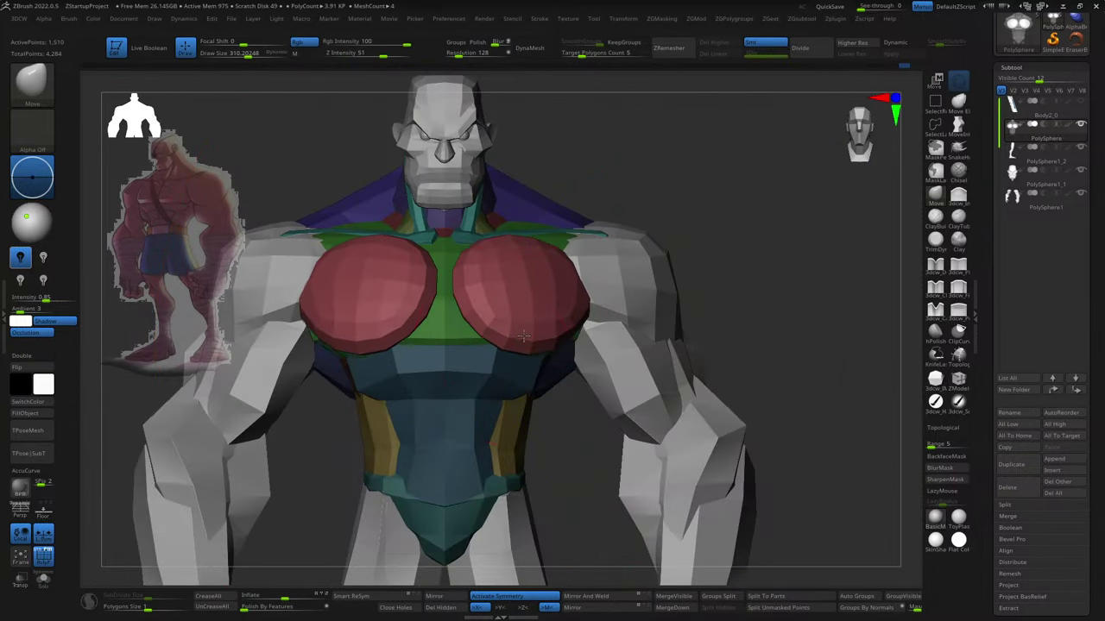
pyautogui.moveTo(529, 351); pyautogui.dragTo(497, 339)
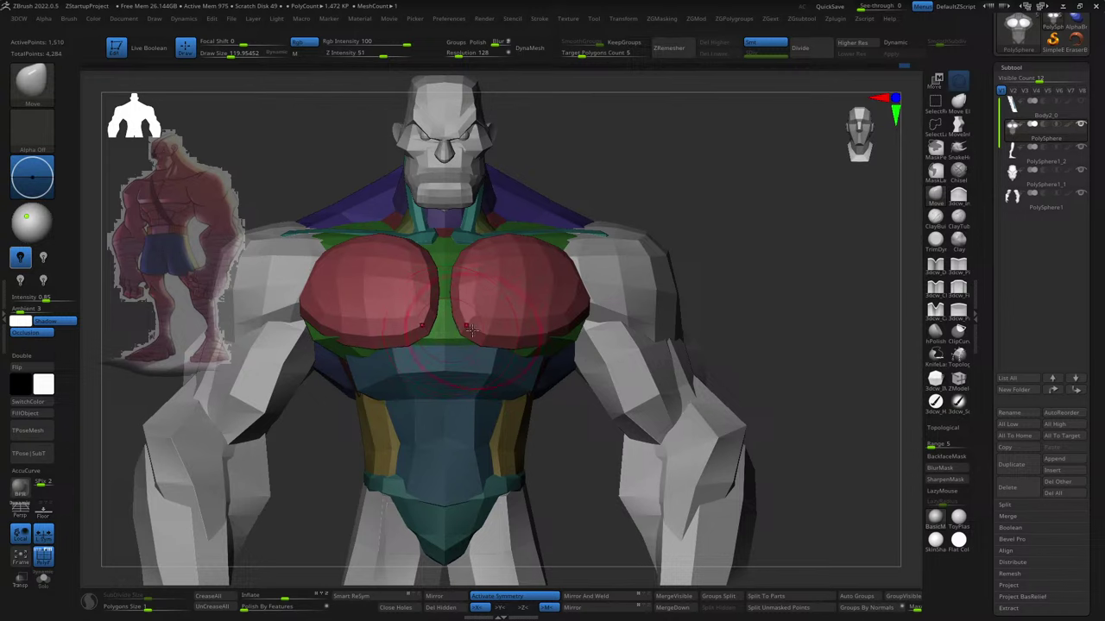
# - Reposition the right chest pad with the gizmo and set the brush size to about 120
pyautogui.moveTo(476, 342); pyautogui.dragTo(492, 328, button='right')
pyautogui.press('w')
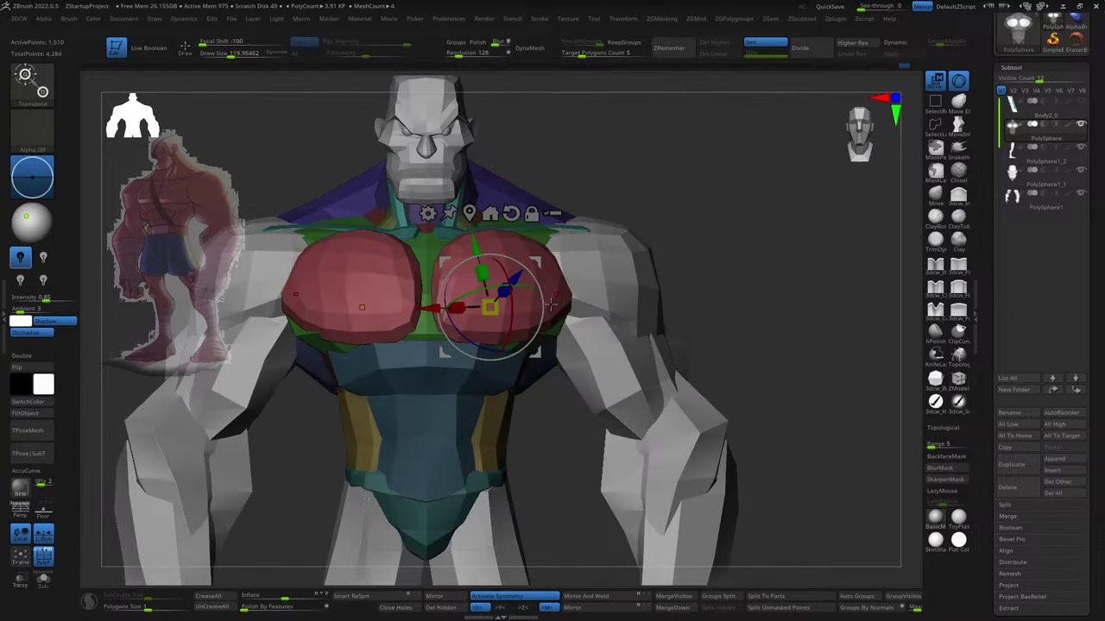
pyautogui.press('q')
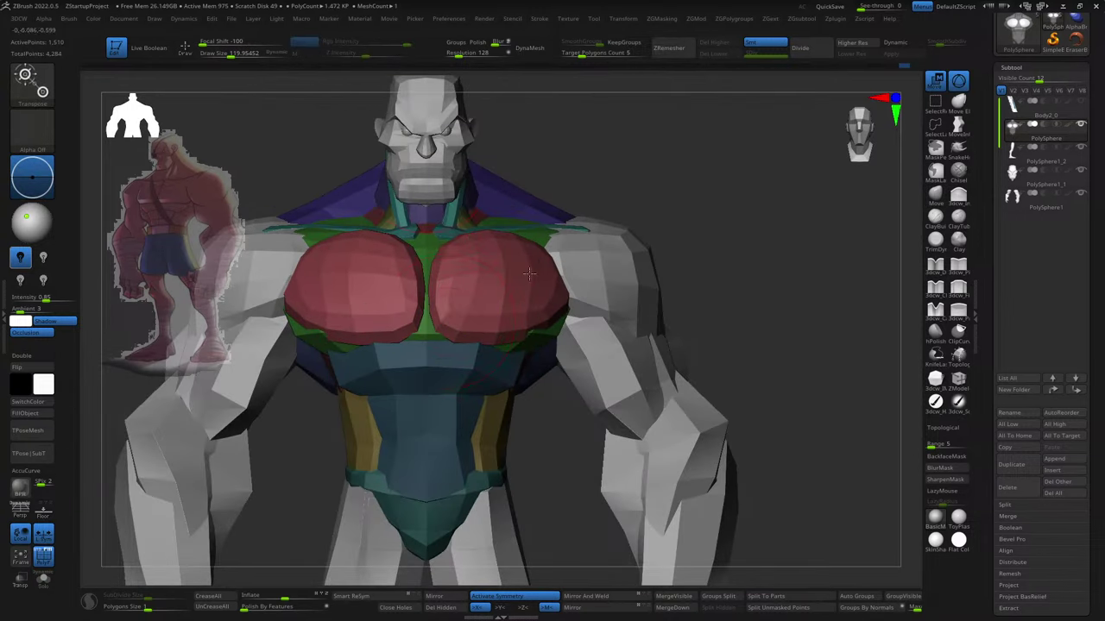
pyautogui.press('s')
pyautogui.moveTo(449, 273)
pyautogui.mouseDown(button='right')
pyautogui.moveTo(455, 233)
pyautogui.moveTo(518, 307)
pyautogui.mouseUp(button='right')
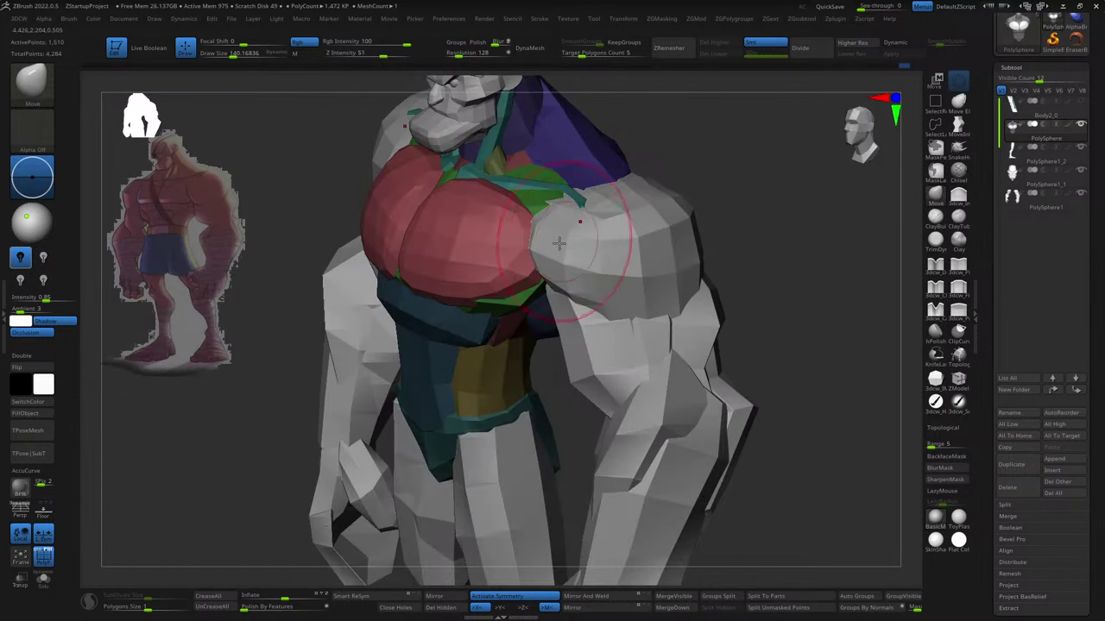
pyautogui.press('s')
pyautogui.moveTo(517, 306); pyautogui.dragTo(523, 308)
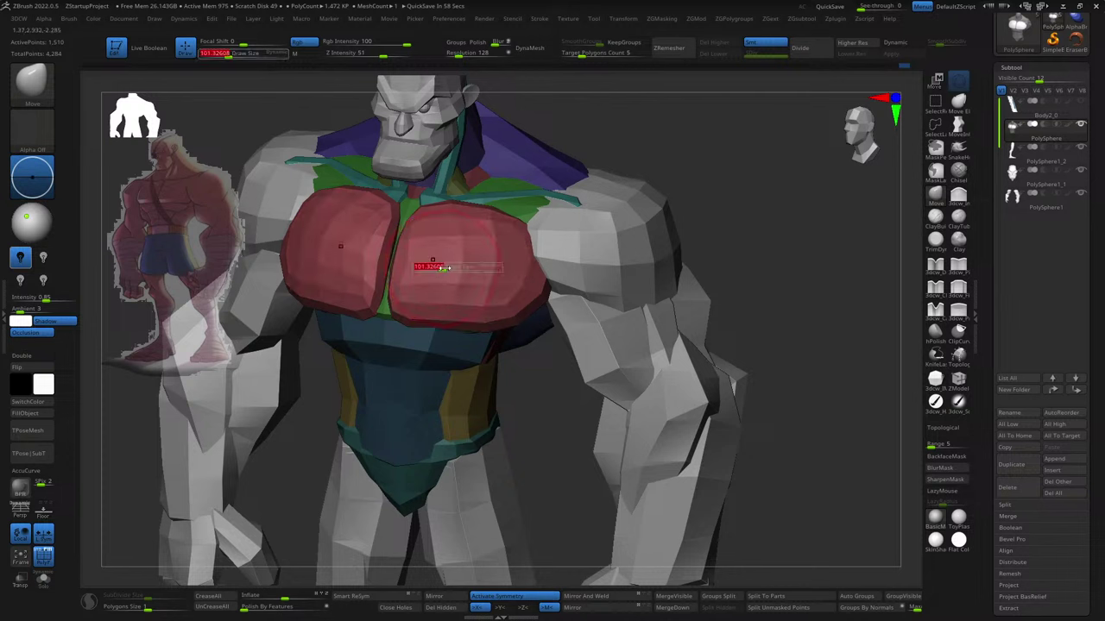
pyautogui.press(']')
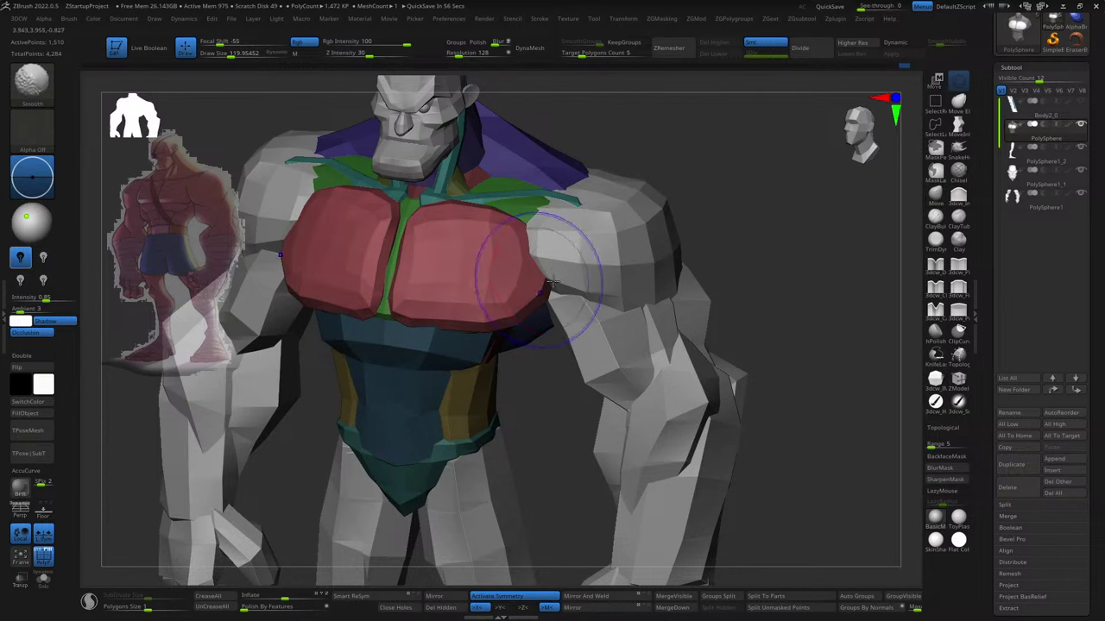
pyautogui.moveTo(551, 285); pyautogui.dragTo(561, 246, button='right')
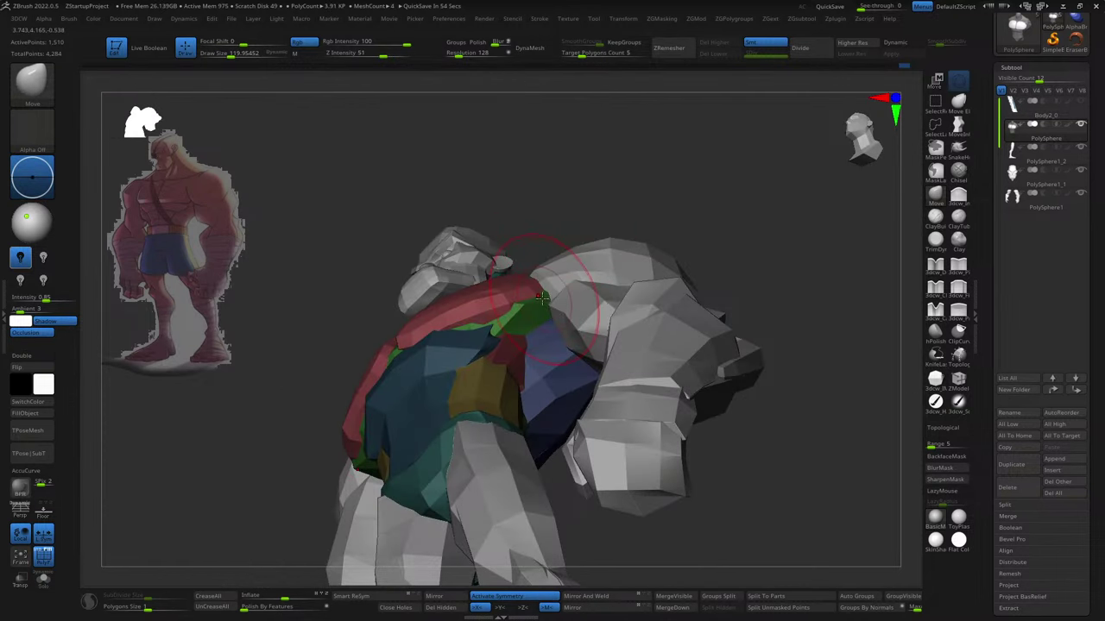
pyautogui.moveTo(565, 305); pyautogui.dragTo(554, 271, button='right')
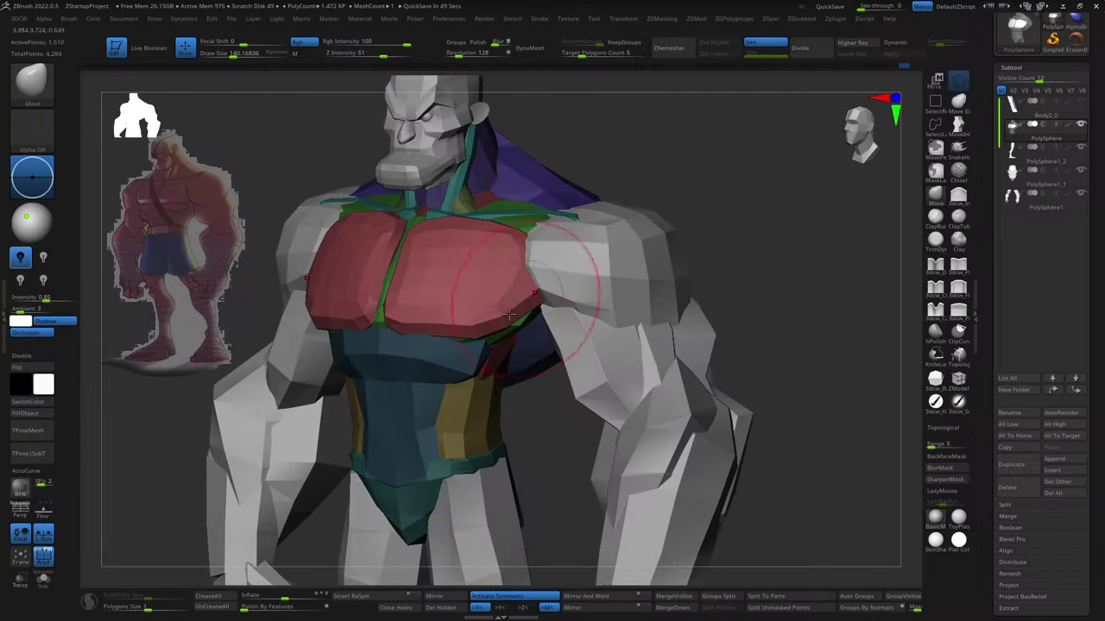
pyautogui.moveTo(512, 333)
pyautogui.keyDown('shift'); pyautogui.mouseDown(button='right')
pyautogui.moveTo(555, 341)
pyautogui.moveTo(510, 388)
pyautogui.moveTo(530, 320)
pyautogui.moveTo(493, 371)
pyautogui.mouseUp(button='right'); pyautogui.keyUp('shift')
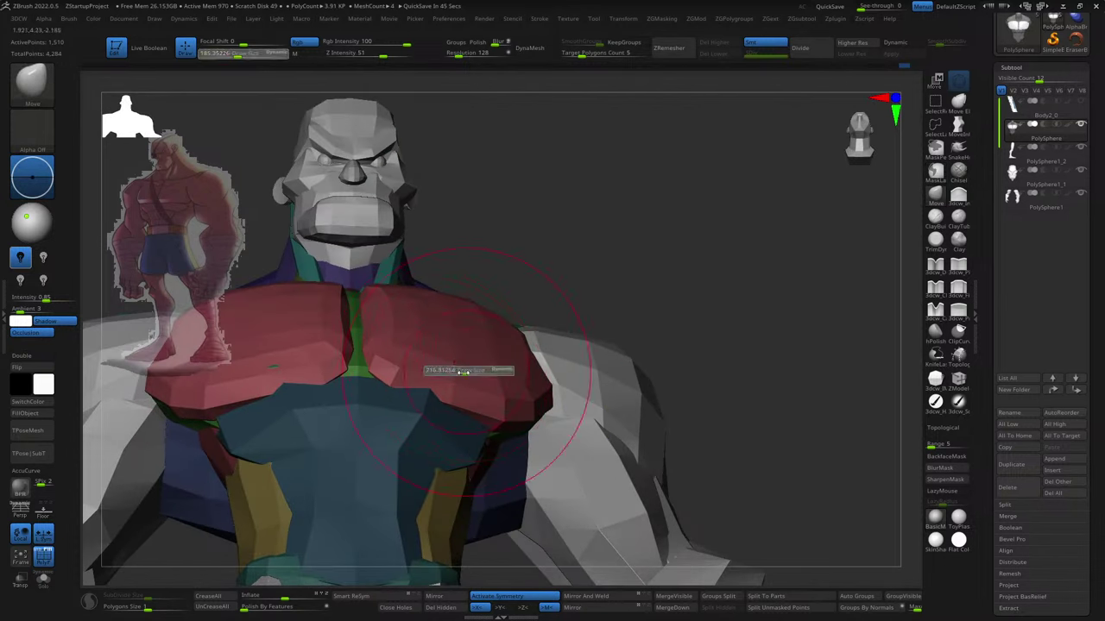
# - Bring the torso into a front view and shrink the brush to about 125
pyautogui.keyDown('shift'); pyautogui.moveTo(393, 355); pyautogui.dragTo(393, 253, button='right'); pyautogui.keyUp('shift')
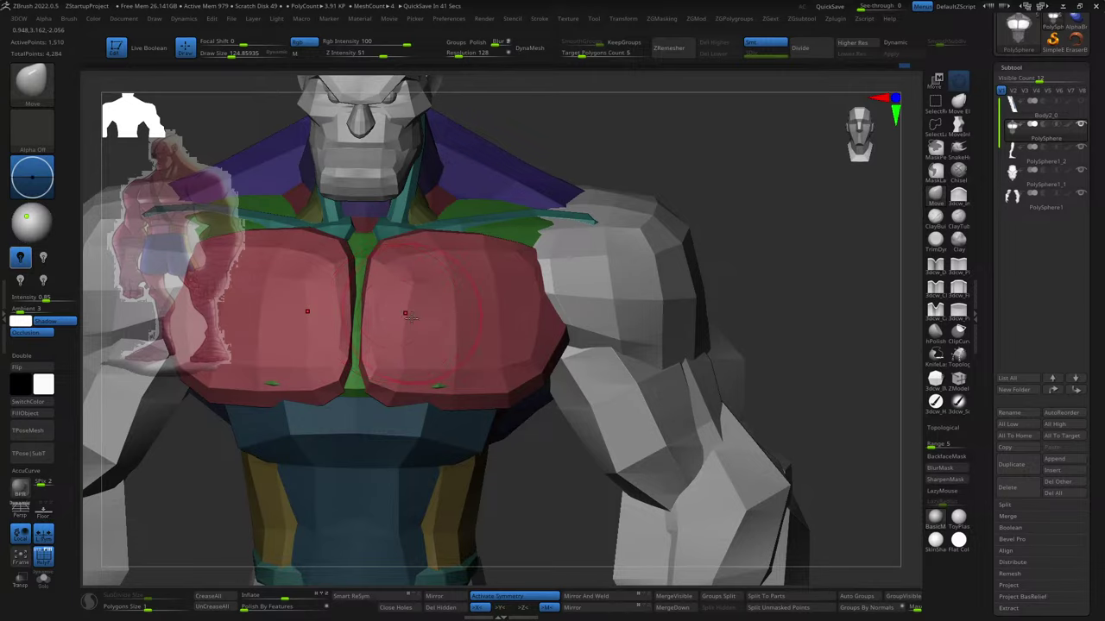
pyautogui.moveTo(405, 316)
pyautogui.mouseDown(button='right')
pyautogui.moveTo(595, 269)
pyautogui.moveTo(535, 334)
pyautogui.mouseUp(button='right')
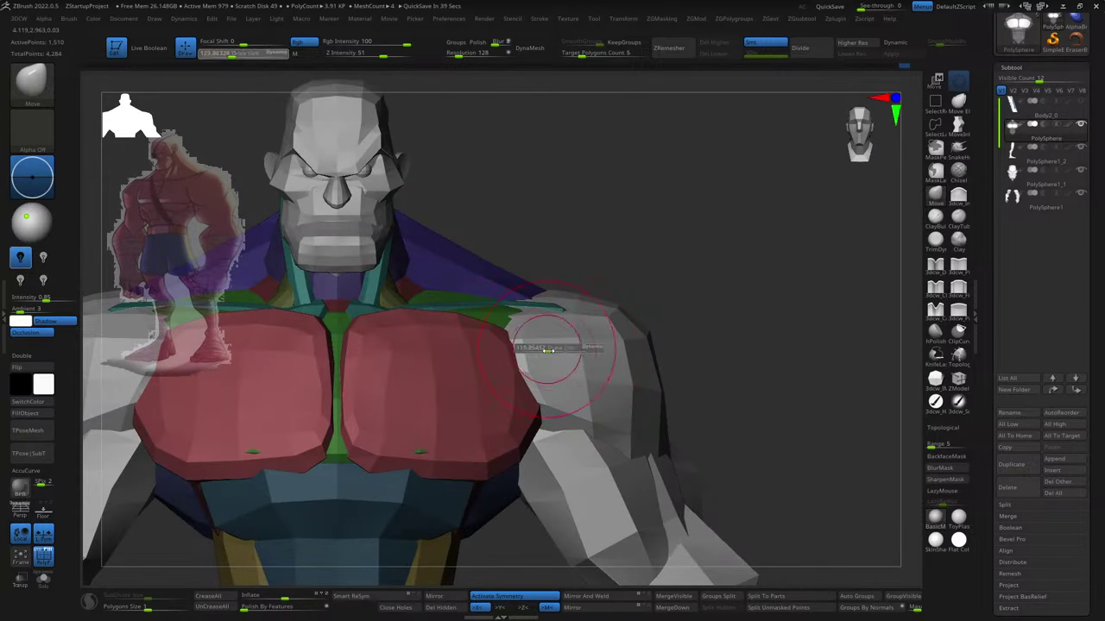
pyautogui.moveTo(561, 353)
pyautogui.mouseDown(button='right')
pyautogui.moveTo(530, 365)
pyautogui.moveTo(542, 366)
pyautogui.mouseUp(button='right')
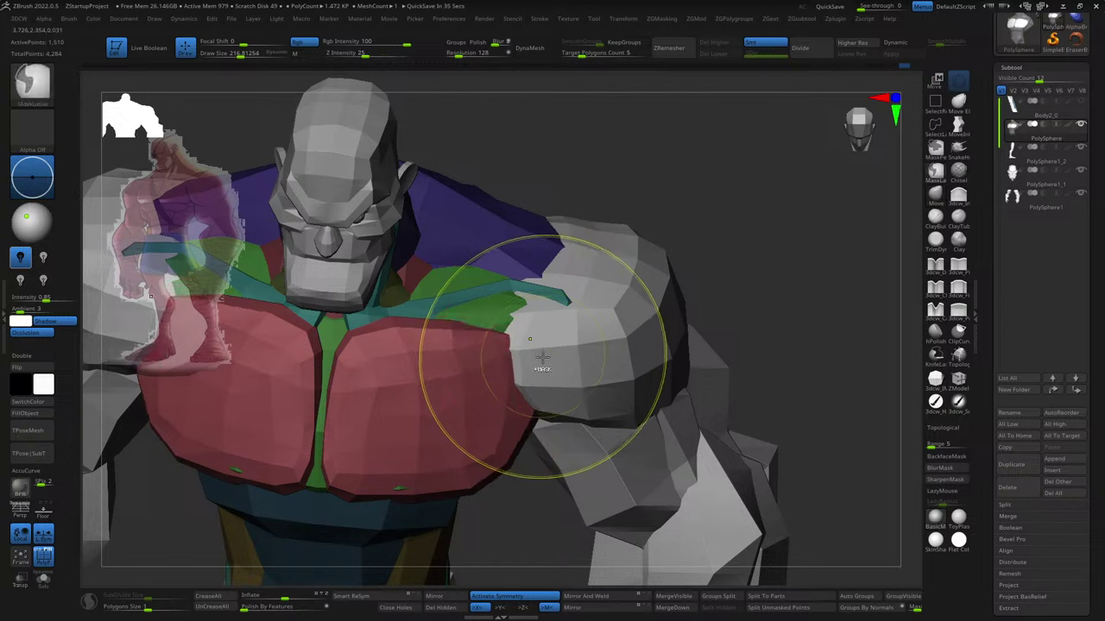
pyautogui.moveTo(522, 330)
pyautogui.mouseDown(button='right')
pyautogui.moveTo(710, 279)
pyautogui.moveTo(708, 330)
pyautogui.moveTo(754, 268)
pyautogui.mouseUp(button='right')
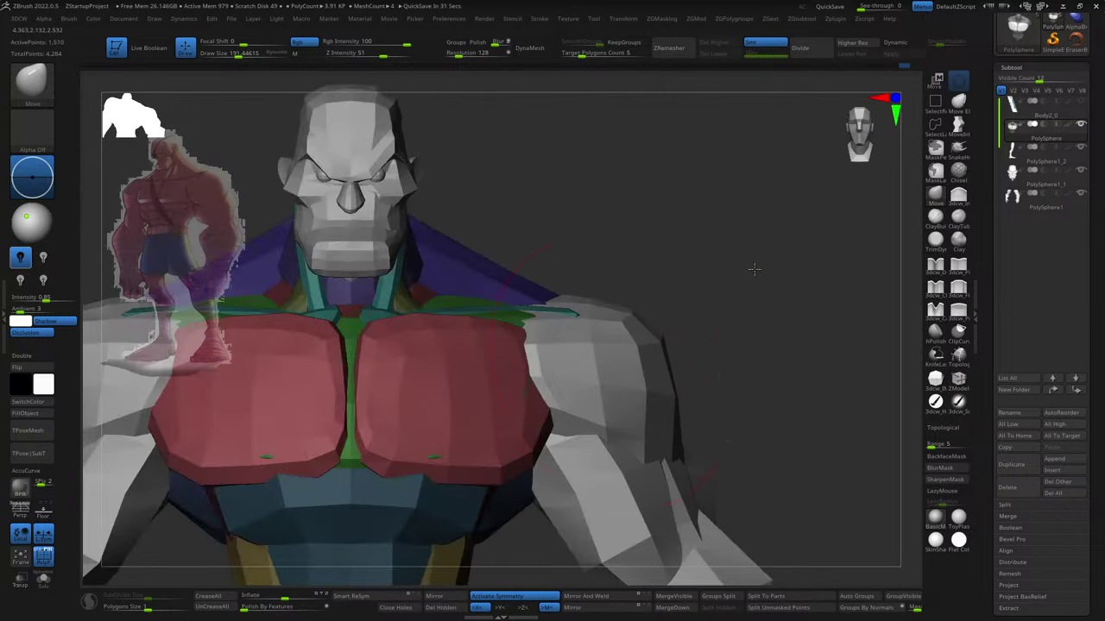
pyautogui.moveTo(554, 434)
pyautogui.mouseDown(button='right')
pyautogui.moveTo(519, 456)
pyautogui.moveTo(561, 461)
pyautogui.mouseUp(button='right')
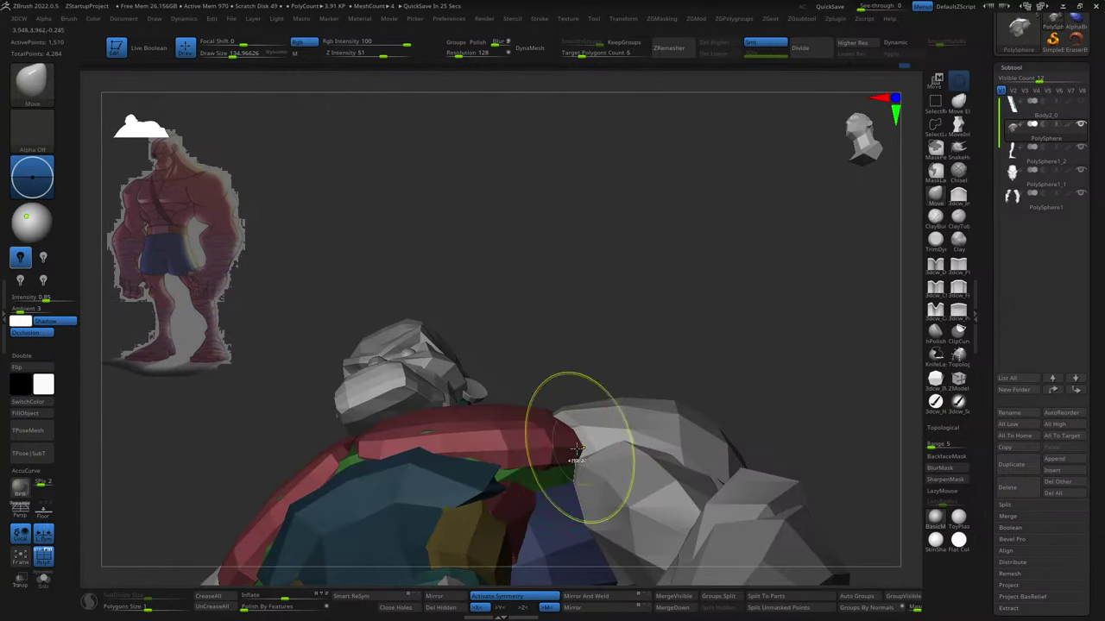
pyautogui.keyDown('shift'); pyautogui.moveTo(583, 426); pyautogui.dragTo(530, 481, button='right'); pyautogui.keyUp('shift')
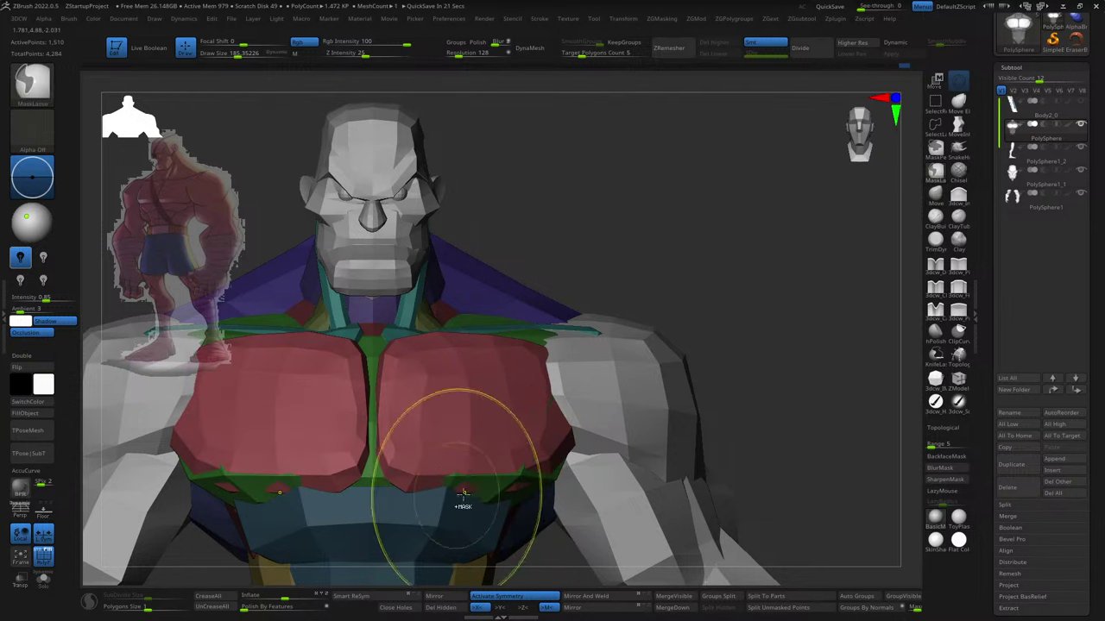
# - Shrink the brush to about 43 and mask the pad edge near the right shoulder
pyautogui.press('s')
pyautogui.moveTo(457, 493)
pyautogui.mouseDown(button='right')
pyautogui.moveTo(427, 463)
pyautogui.moveTo(387, 481)
pyautogui.mouseUp(button='right')
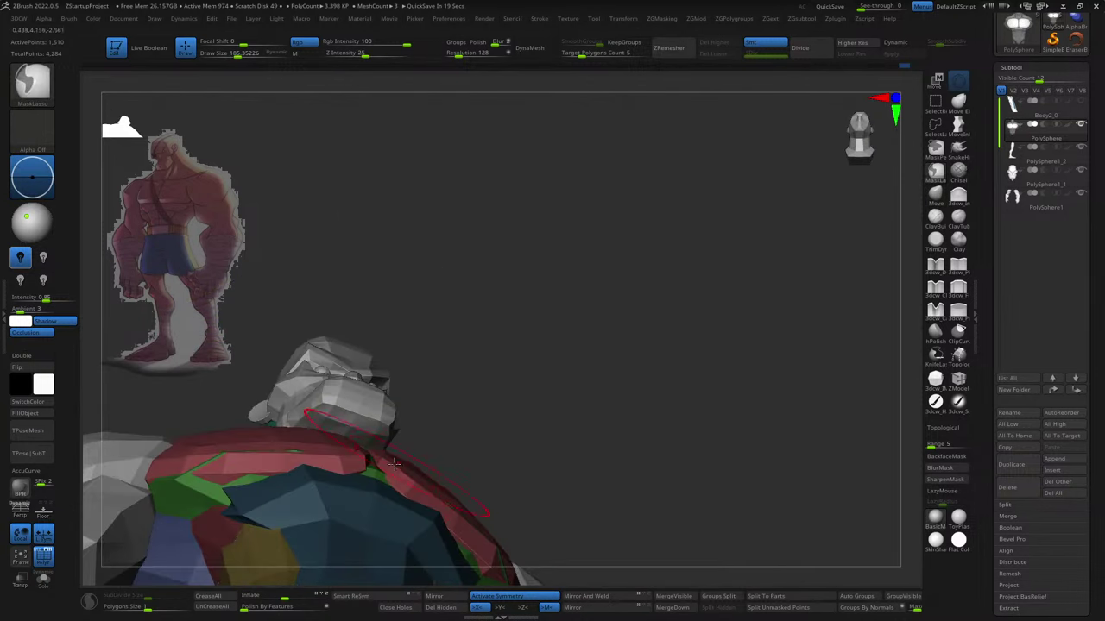
pyautogui.press('[')
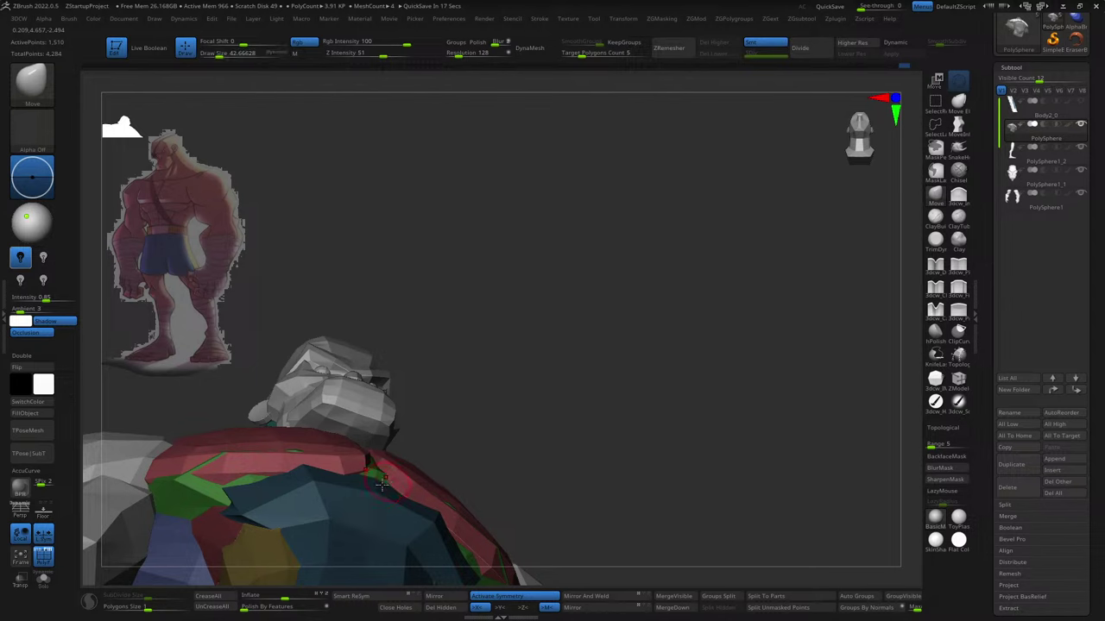
pyautogui.moveTo(397, 499)
pyautogui.mouseDown(button='right')
pyautogui.moveTo(456, 402)
pyautogui.moveTo(451, 448)
pyautogui.mouseUp(button='right')
pyautogui.press('s')
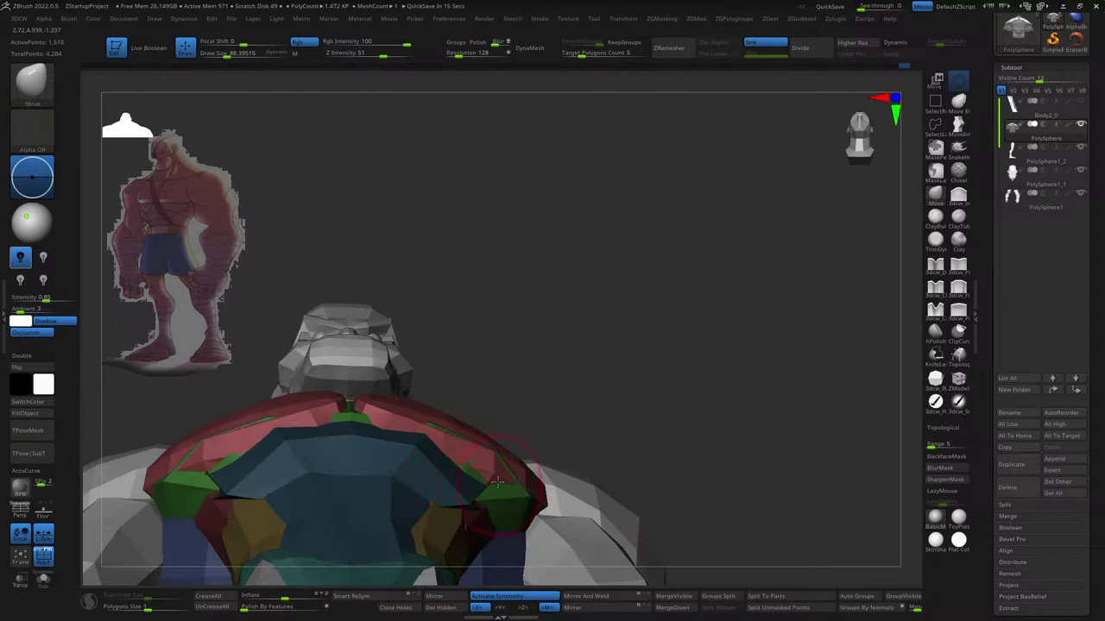
pyautogui.moveTo(498, 482); pyautogui.dragTo(526, 501, button='right')
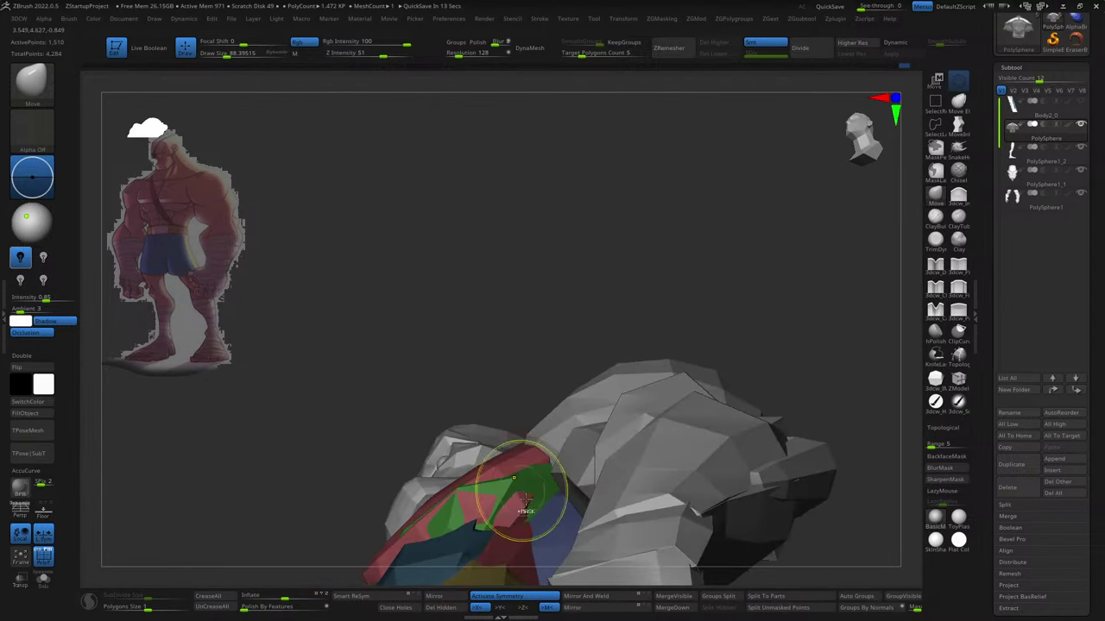
pyautogui.moveTo(567, 457)
pyautogui.mouseDown(button='right')
pyautogui.moveTo(541, 516)
pyautogui.moveTo(500, 499)
pyautogui.moveTo(567, 469)
pyautogui.mouseUp(button='right')
pyautogui.keyDown('ctrl'); pyautogui.keyDown('shift'); pyautogui.moveTo(567, 469); pyautogui.dragTo(550, 477); pyautogui.keyUp('shift'); pyautogui.keyUp('ctrl')
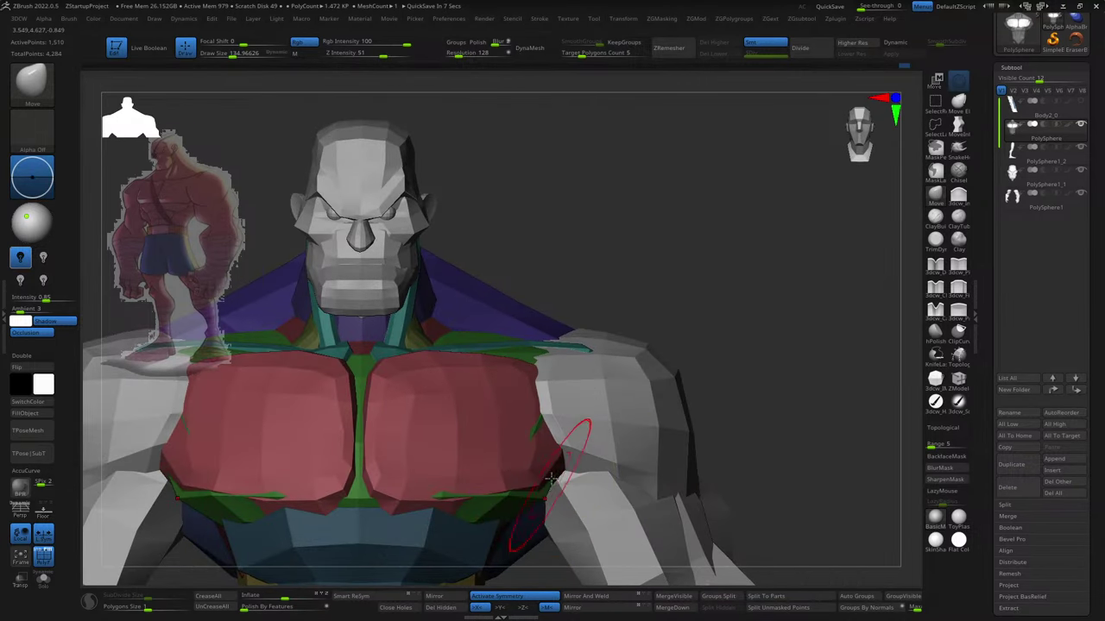
pyautogui.moveTo(538, 490)
pyautogui.mouseDown(button='right')
pyautogui.moveTo(563, 512)
pyautogui.moveTo(555, 415)
pyautogui.mouseUp(button='right')
# - Inflate the chest pads with a brush of about 145, then reshape them with Move and Move Elastic
pyautogui.press('b')
pyautogui.press('s')
pyautogui.press('t')
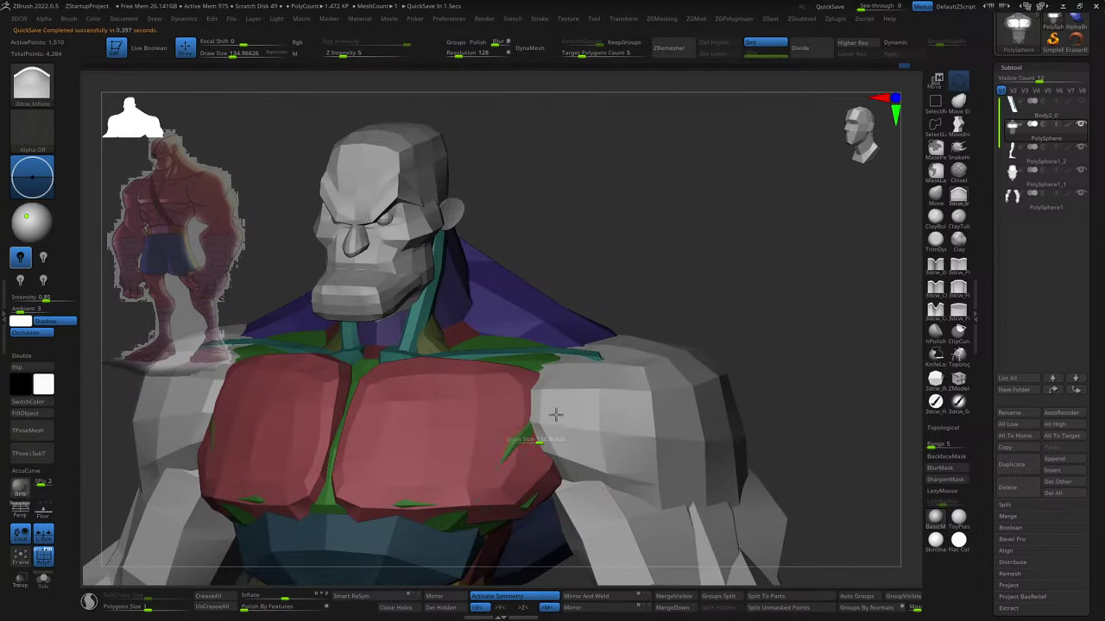
pyautogui.moveTo(547, 423); pyautogui.dragTo(529, 425)
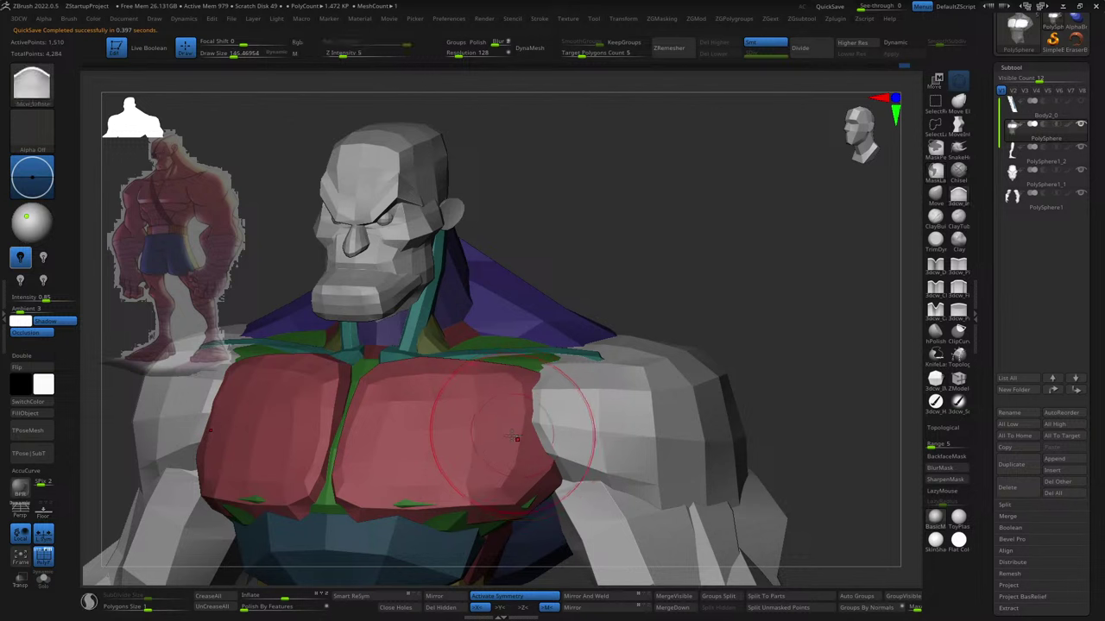
pyautogui.press('b')
pyautogui.press('m')
pyautogui.press('v')
pyautogui.moveTo(551, 412)
pyautogui.mouseDown(button='right')
pyautogui.moveTo(525, 415)
pyautogui.moveTo(529, 434)
pyautogui.moveTo(559, 399)
pyautogui.moveTo(656, 432)
pyautogui.mouseUp(button='right')
pyautogui.press('b')
pyautogui.press('m')
pyautogui.press('e')
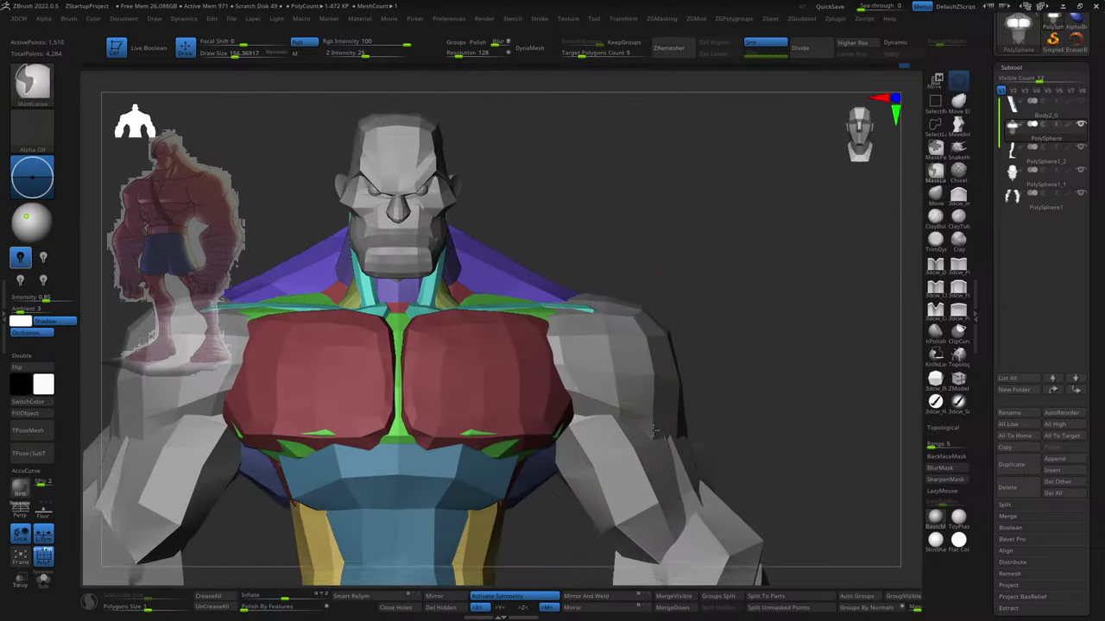
# - Enlarge the brush to about 120 and make the body the active part again
pyautogui.moveTo(394, 431)
pyautogui.keyDown('ctrl'); pyautogui.mouseDown(button='right')
pyautogui.moveTo(715, 320)
pyautogui.moveTo(733, 370)
pyautogui.mouseUp(button='right'); pyautogui.keyUp('ctrl')
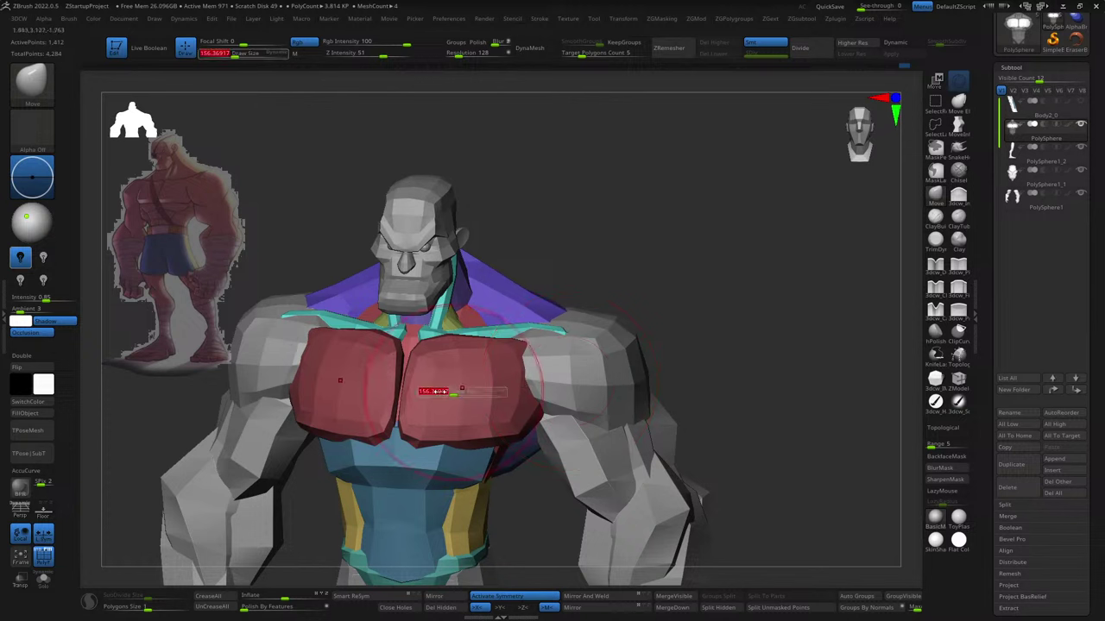
pyautogui.press(']')
pyautogui.press(']')
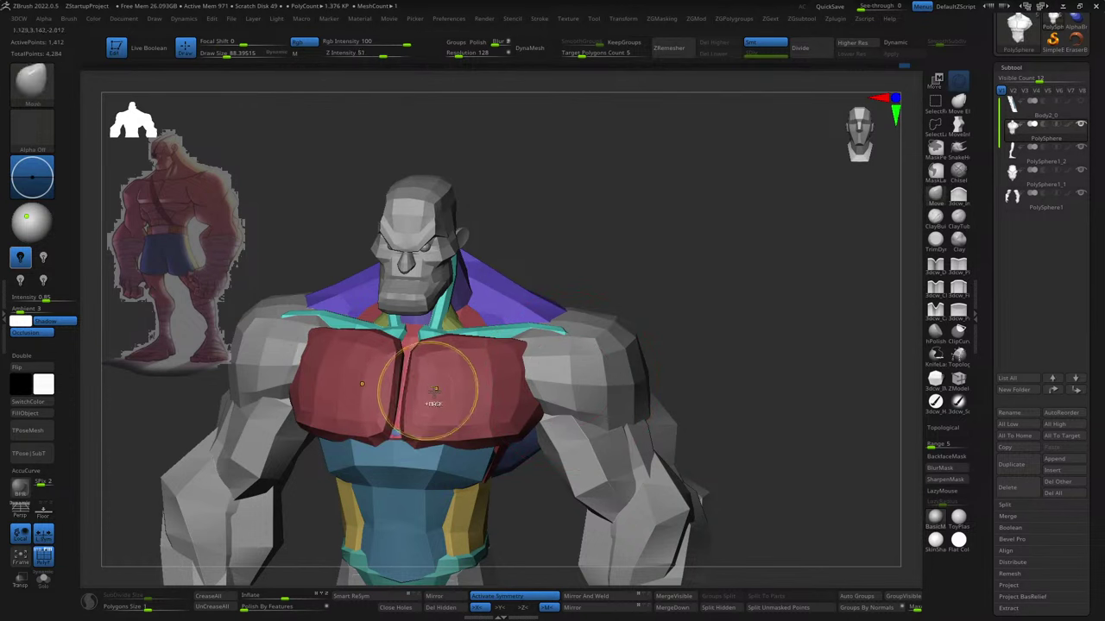
pyautogui.press(']')
pyautogui.press(']')
pyautogui.moveTo(685, 341); pyautogui.dragTo(777, 345, button='right')
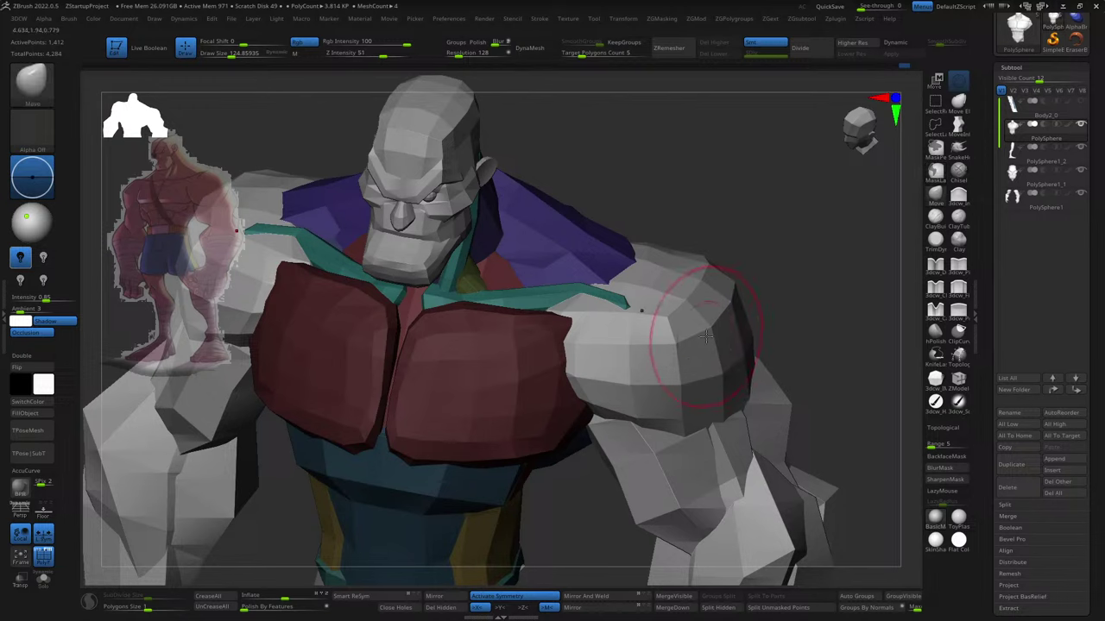
pyautogui.keyDown('alt'); pyautogui.click(648, 352); pyautogui.keyUp('alt')
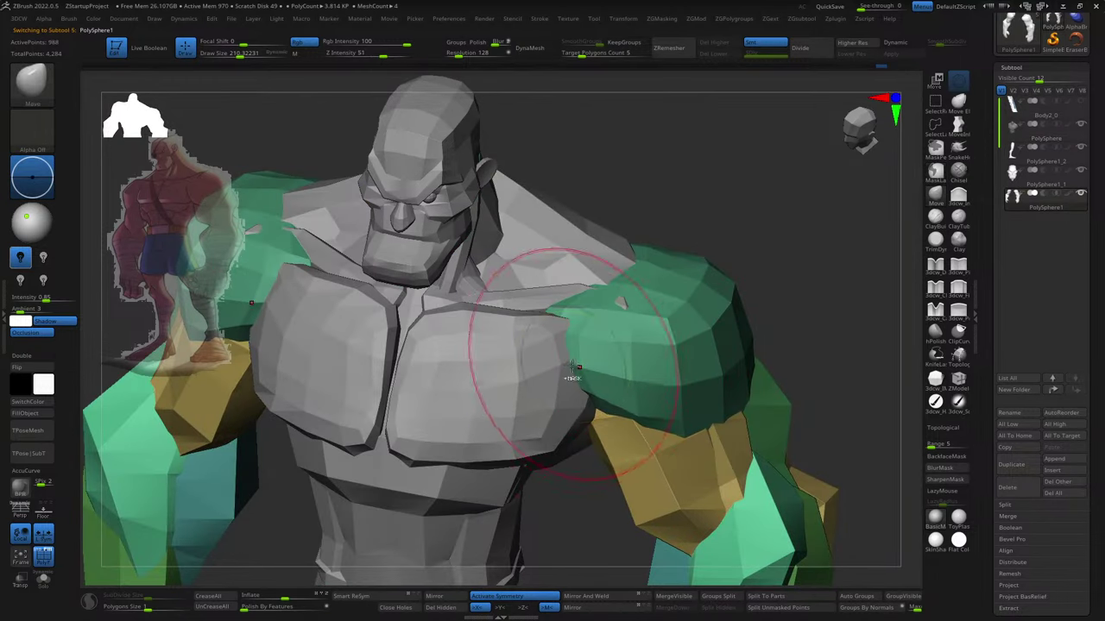
pyautogui.press('s')
pyautogui.moveTo(573, 316); pyautogui.dragTo(567, 394, button='right')
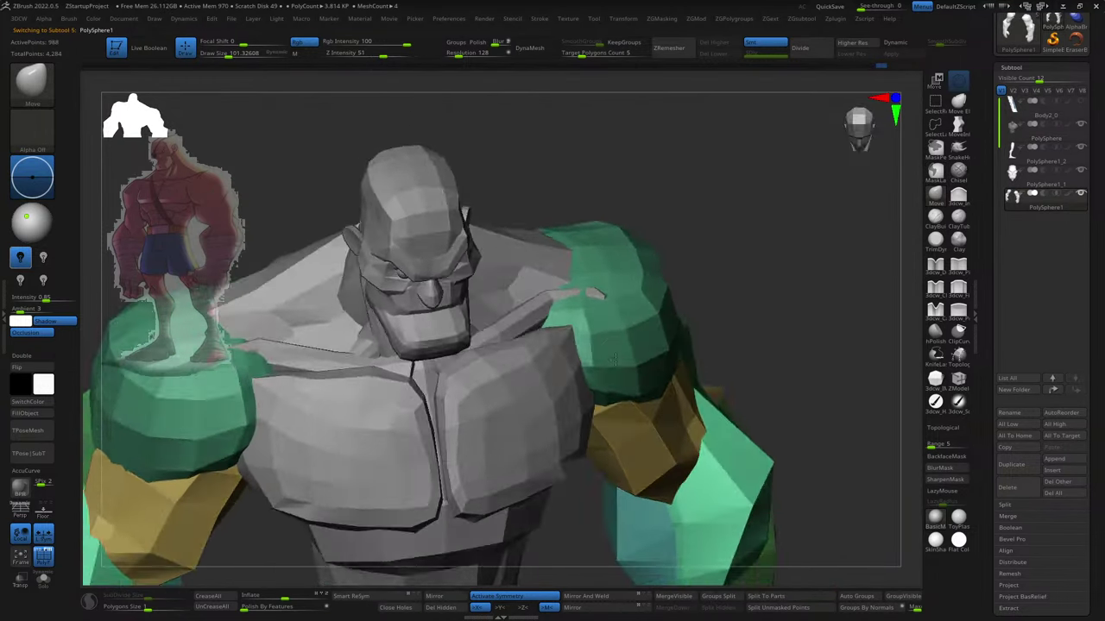
pyautogui.keyDown('alt'); pyautogui.click(553, 383); pyautogui.keyUp('alt')
# - Reveal the hidden body polygons and place the Transpose handle on the chest pads
pyautogui.hotkey('ctrl', 'shift')
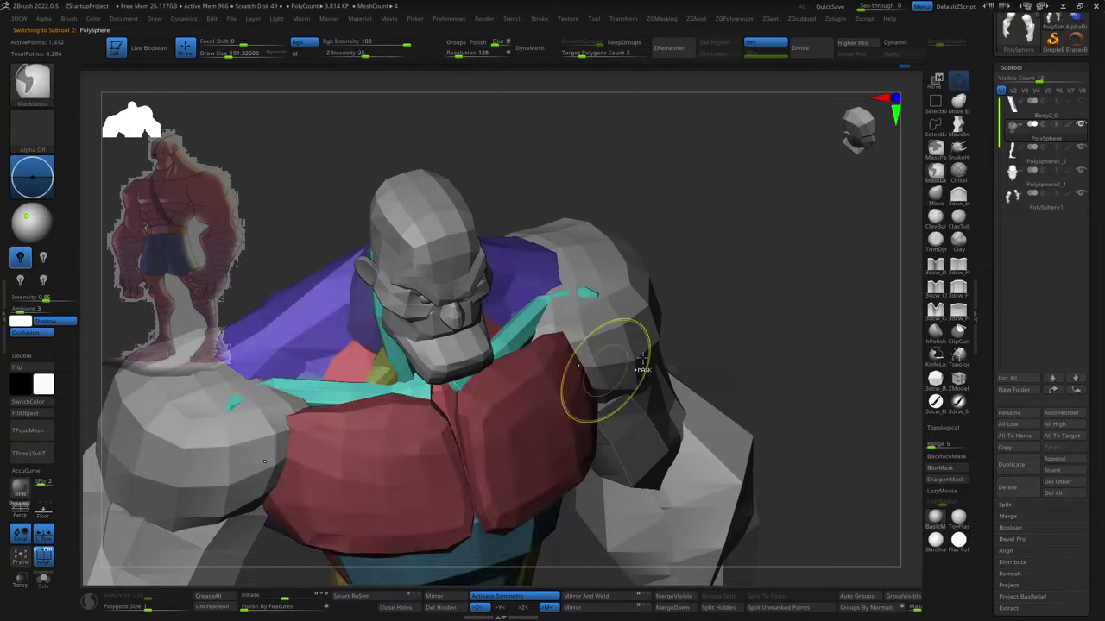
pyautogui.keyDown('ctrl'); pyautogui.keyDown('shift'); pyautogui.click(759, 325); pyautogui.keyUp('shift'); pyautogui.keyUp('ctrl')
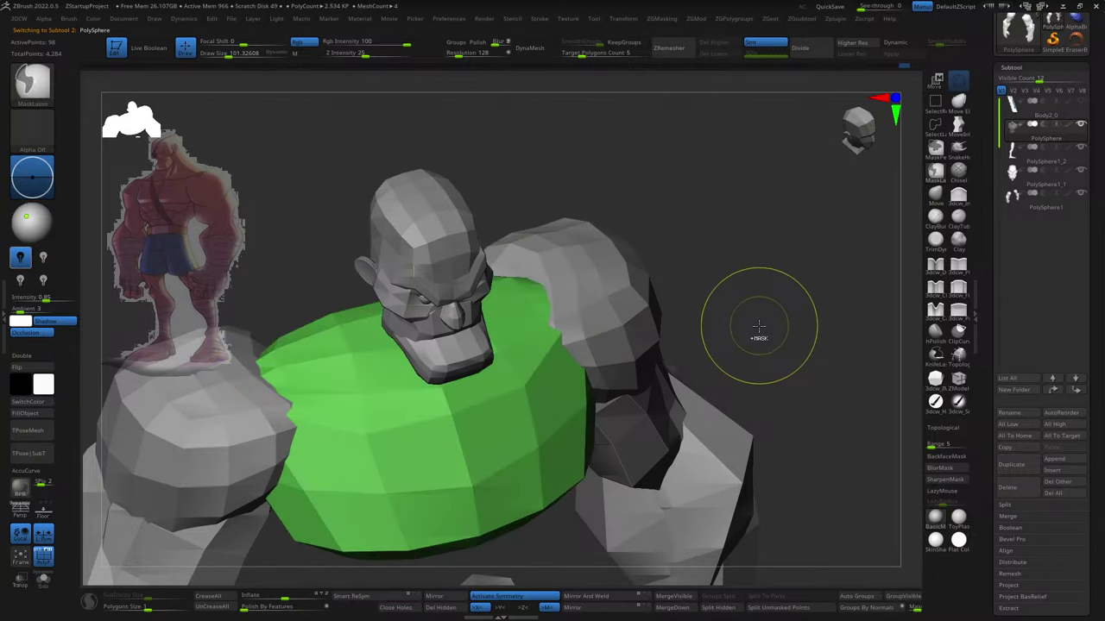
pyautogui.keyDown('ctrl'); pyautogui.keyDown('shift'); pyautogui.click(760, 325); pyautogui.keyUp('shift'); pyautogui.keyUp('ctrl')
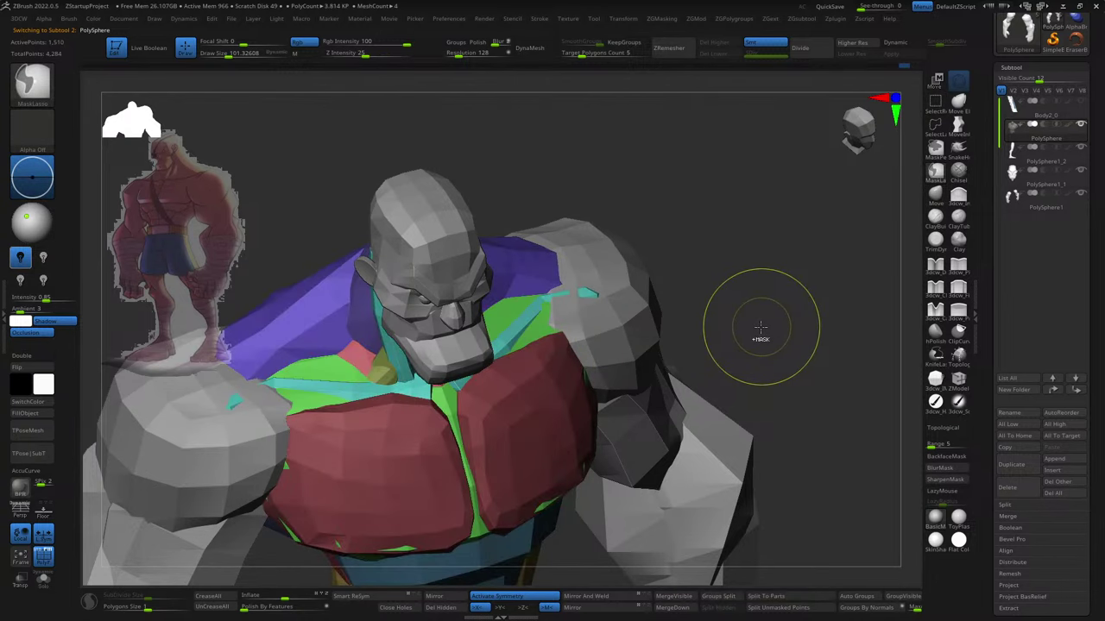
pyautogui.moveTo(767, 326); pyautogui.dragTo(694, 335)
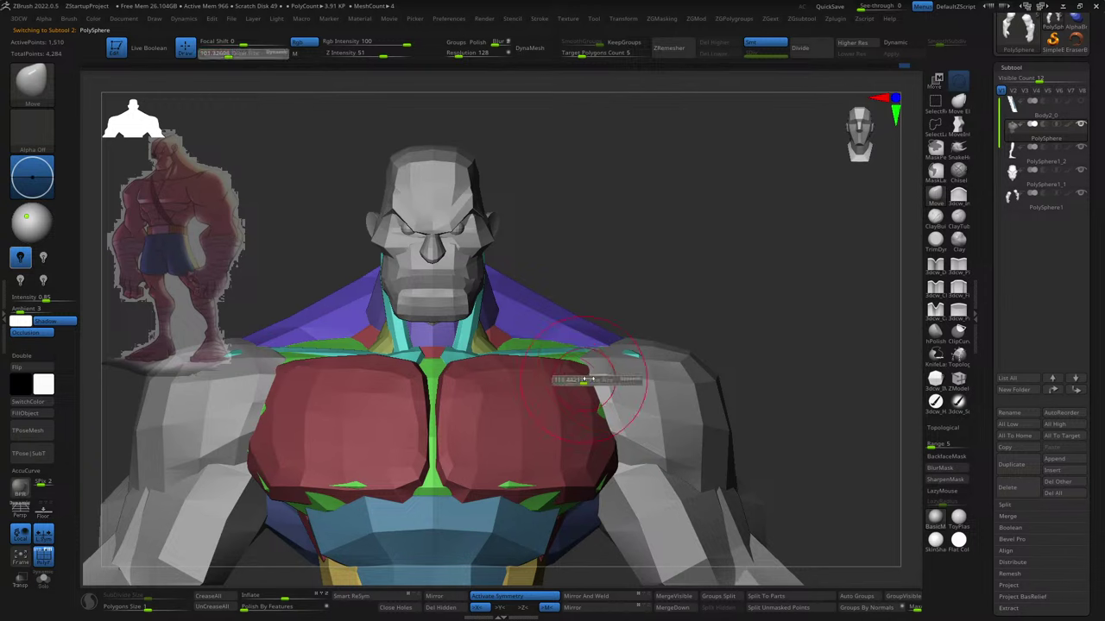
pyautogui.moveTo(586, 379); pyautogui.dragTo(589, 385, button='right')
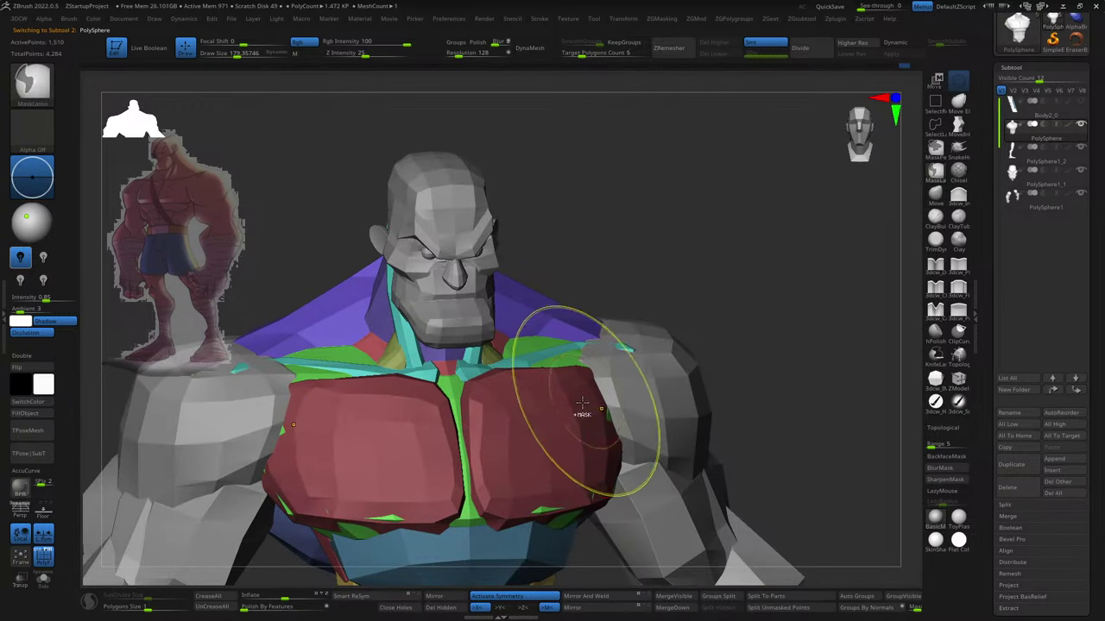
pyautogui.press('w')
pyautogui.click(475, 406)
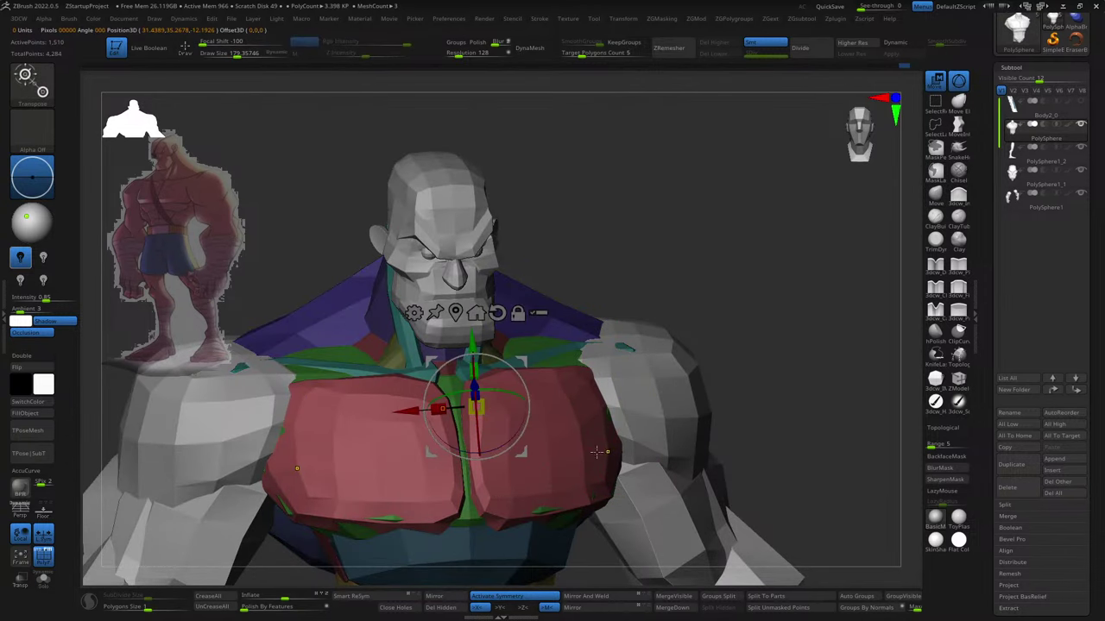
pyautogui.moveTo(515, 498)
pyautogui.keyDown('ctrl'); pyautogui.mouseDown(button='right')
pyautogui.moveTo(587, 394)
pyautogui.moveTo(517, 418)
pyautogui.moveTo(552, 379)
pyautogui.moveTo(598, 375)
pyautogui.mouseUp(button='right'); pyautogui.keyUp('ctrl')
pyautogui.click(562, 520)
# - Shrink the Move brush slightly and pull the red chest pad up toward the shoulder
pyautogui.press('q')
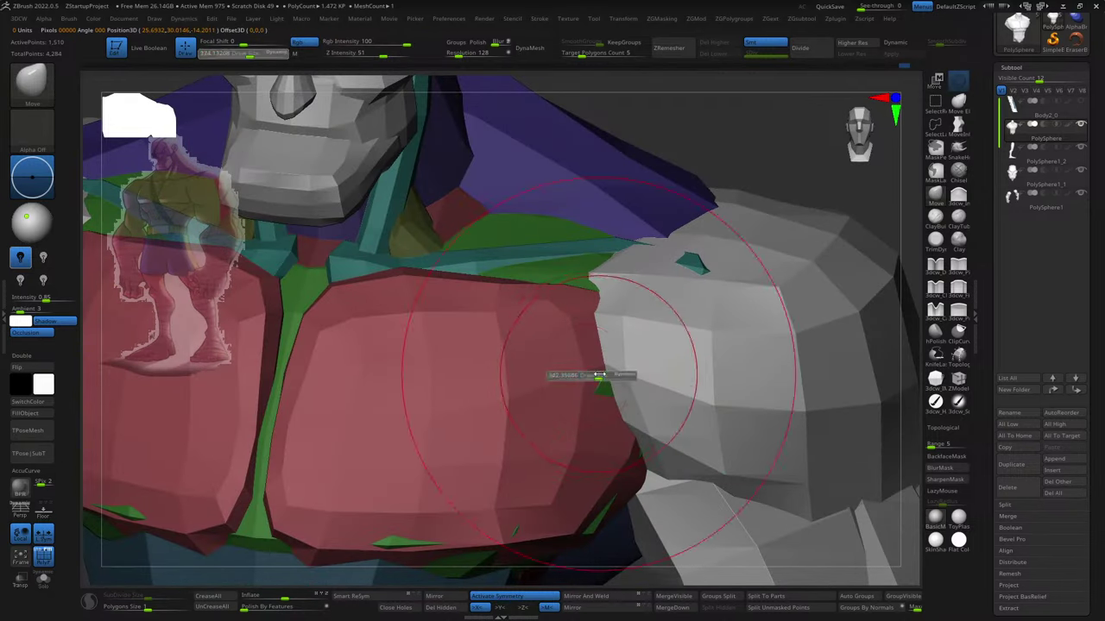
pyautogui.moveTo(598, 375); pyautogui.dragTo(578, 375)
pyautogui.moveTo(581, 345); pyautogui.dragTo(549, 305, button='right')
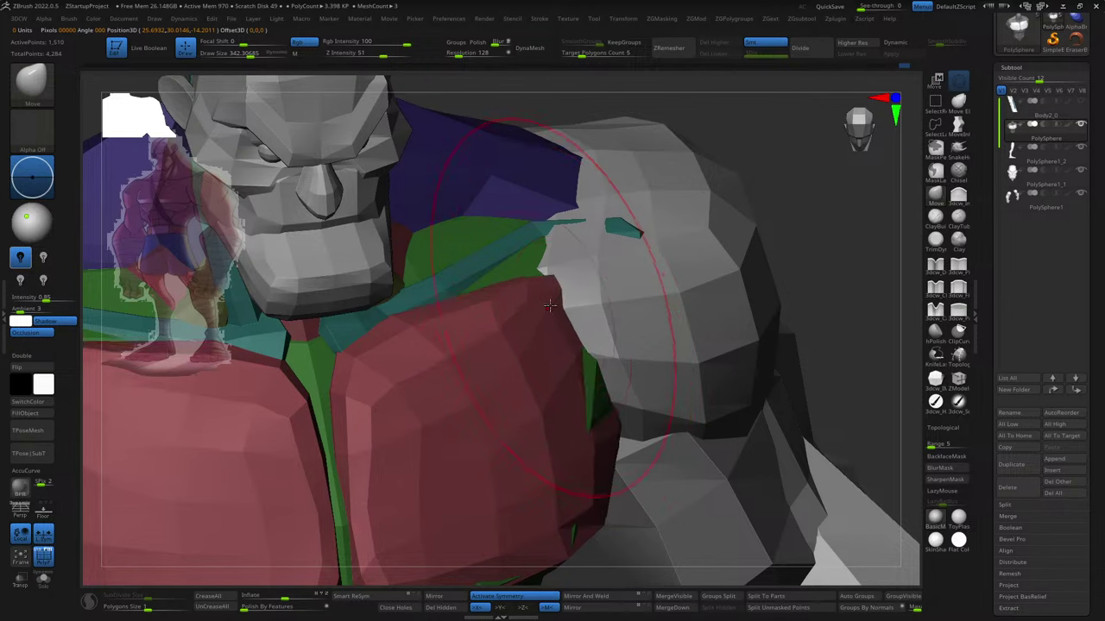
pyautogui.moveTo(549, 304); pyautogui.dragTo(535, 289)
pyautogui.moveTo(547, 302)
pyautogui.mouseDown(button='right')
pyautogui.moveTo(517, 321)
pyautogui.moveTo(515, 277)
pyautogui.moveTo(532, 314)
pyautogui.mouseUp(button='right')
pyautogui.press('s')
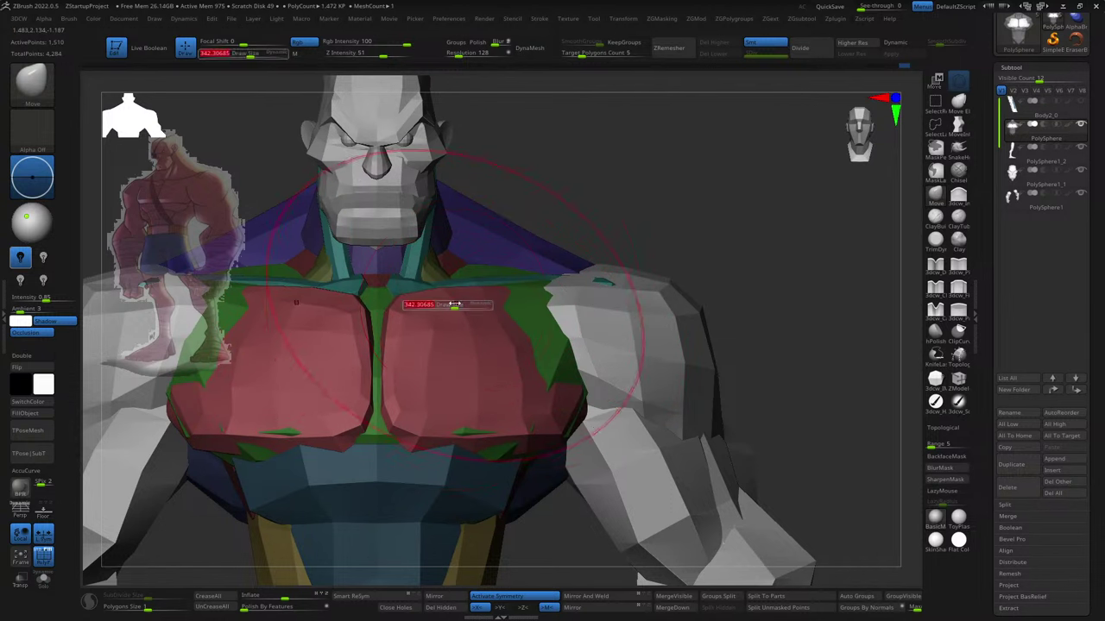
pyautogui.moveTo(490, 299)
pyautogui.mouseDown(button='right')
pyautogui.moveTo(416, 328)
pyautogui.moveTo(452, 328)
pyautogui.mouseUp(button='right')
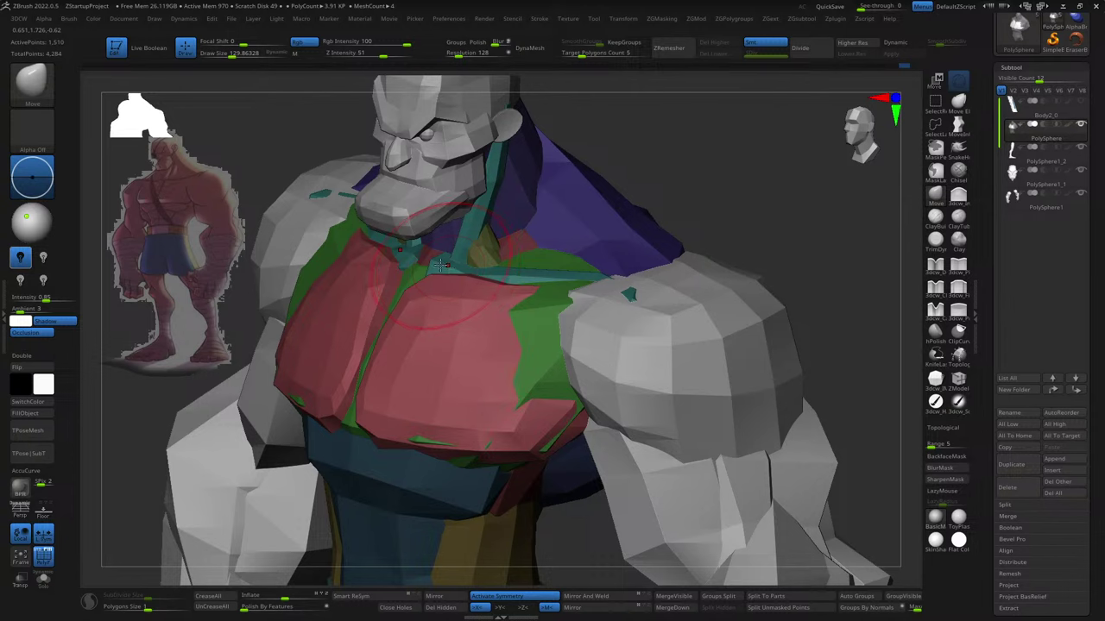
pyautogui.moveTo(441, 264); pyautogui.dragTo(577, 265, button='right')
# - Isolate the cyan neck strap polygroup, viewed frontally with the head and shoulders
pyautogui.press('w')
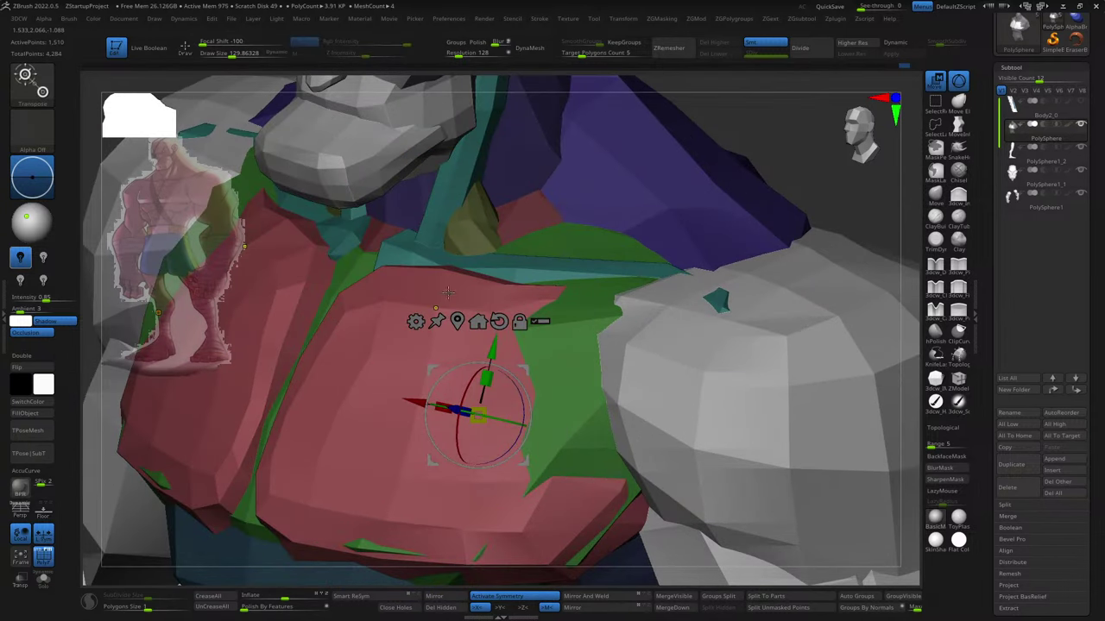
pyautogui.press('q')
pyautogui.moveTo(502, 308)
pyautogui.mouseDown(button='right')
pyautogui.moveTo(419, 412)
pyautogui.moveTo(367, 414)
pyautogui.moveTo(442, 450)
pyautogui.mouseUp(button='right')
pyautogui.press(']')
pyautogui.press(']')
pyautogui.keyDown('ctrl'); pyautogui.keyDown('shift'); pyautogui.click(367, 414); pyautogui.keyUp('shift'); pyautogui.keyUp('ctrl')
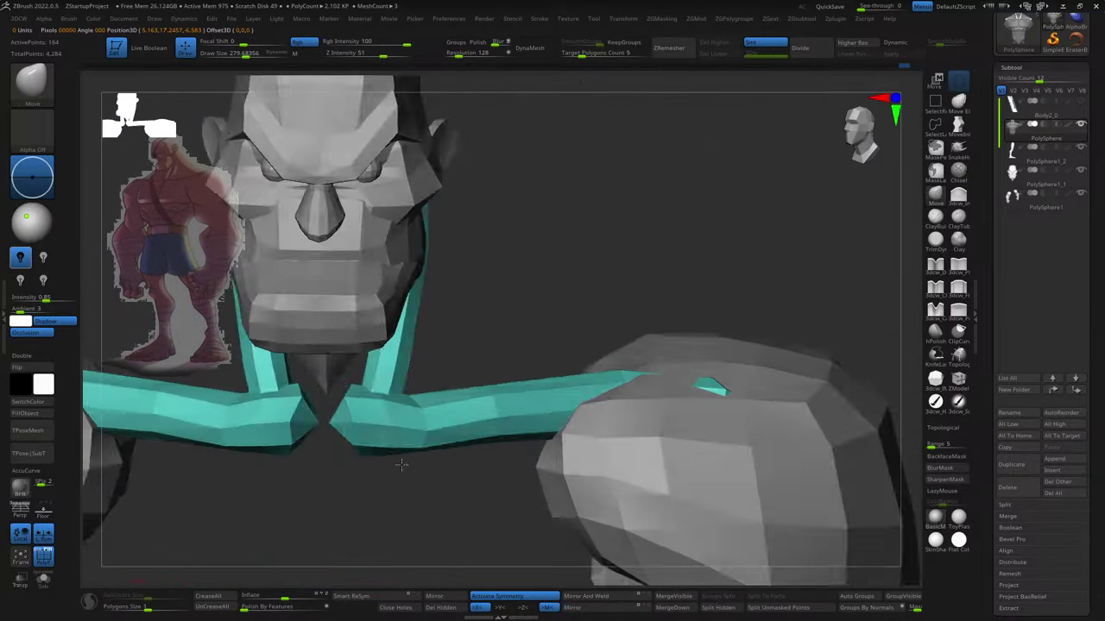
# - Unhide the red, green and blue armor groups and regroup them with Auto Groups
pyautogui.moveTo(828, 299)
pyautogui.mouseDown(button='right')
pyautogui.moveTo(720, 313)
pyautogui.moveTo(835, 490)
pyautogui.mouseUp(button='right')
pyautogui.keyDown('ctrl'); pyautogui.keyDown('shift'); pyautogui.click(720, 313); pyautogui.keyUp('shift'); pyautogui.keyUp('ctrl')
pyautogui.click(858, 595)
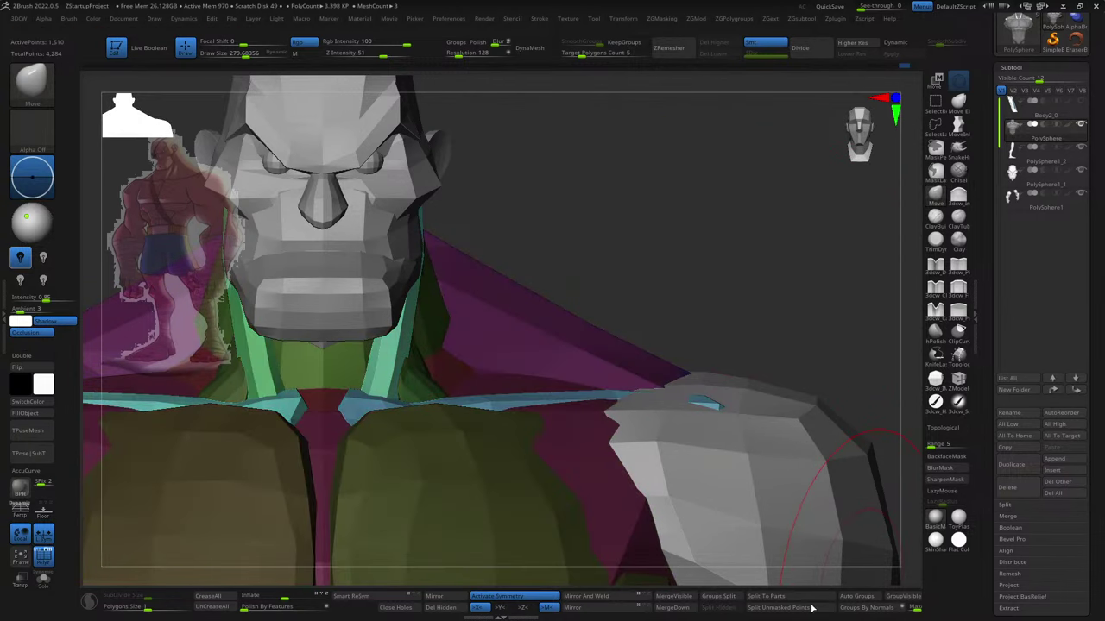
# - Apply Split To Parts, rerun Auto Groups, and Mirror And Weld the halves
pyautogui.click(799, 596)
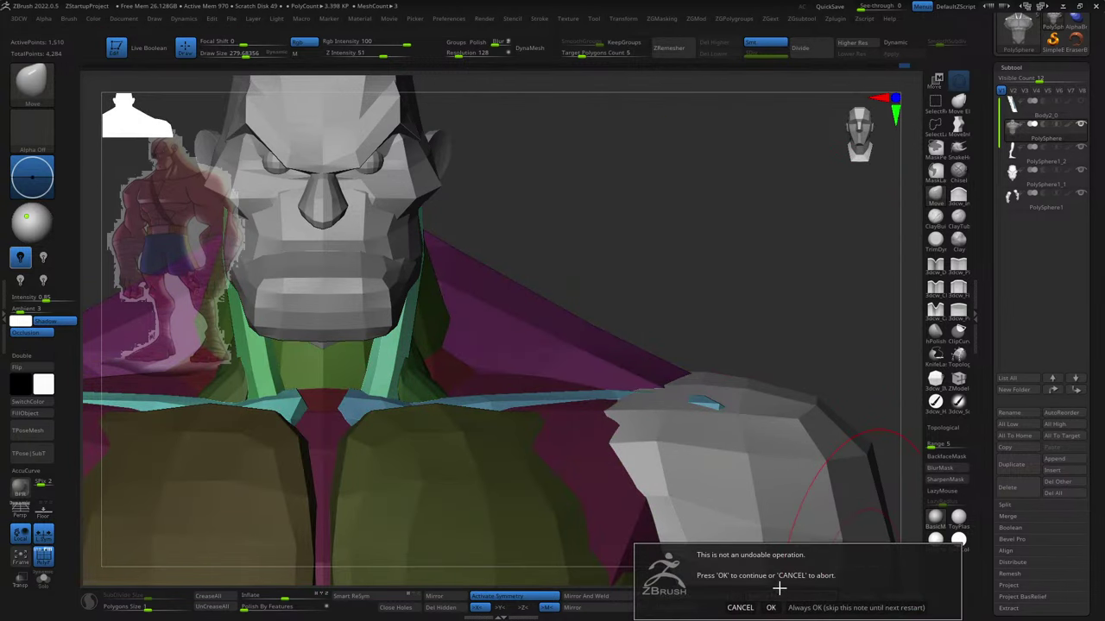
pyautogui.press('Return')
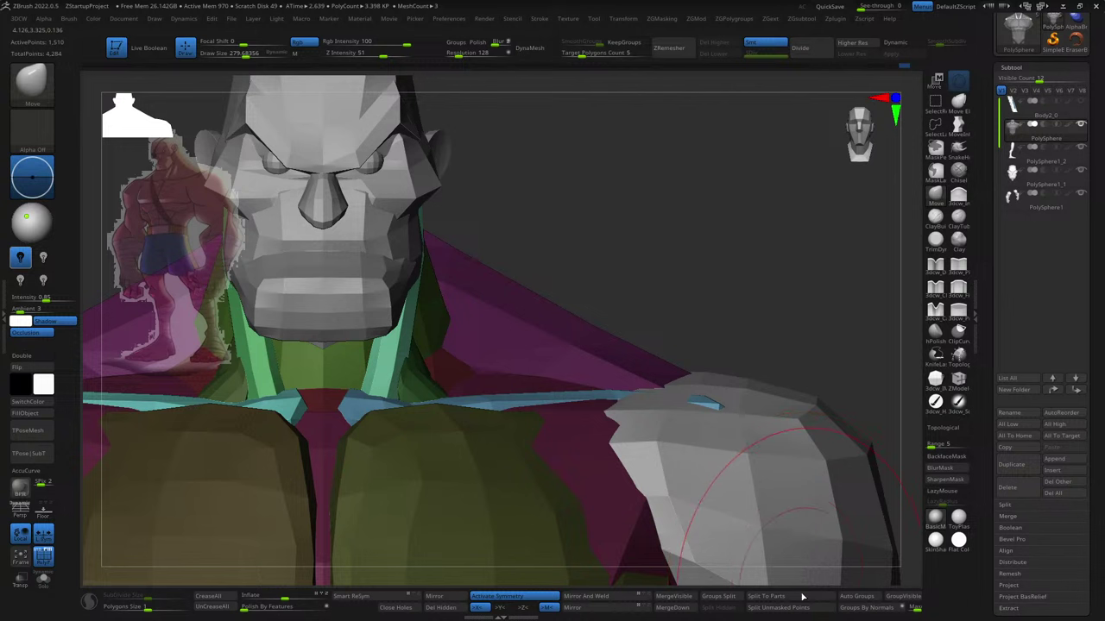
pyautogui.click(856, 597)
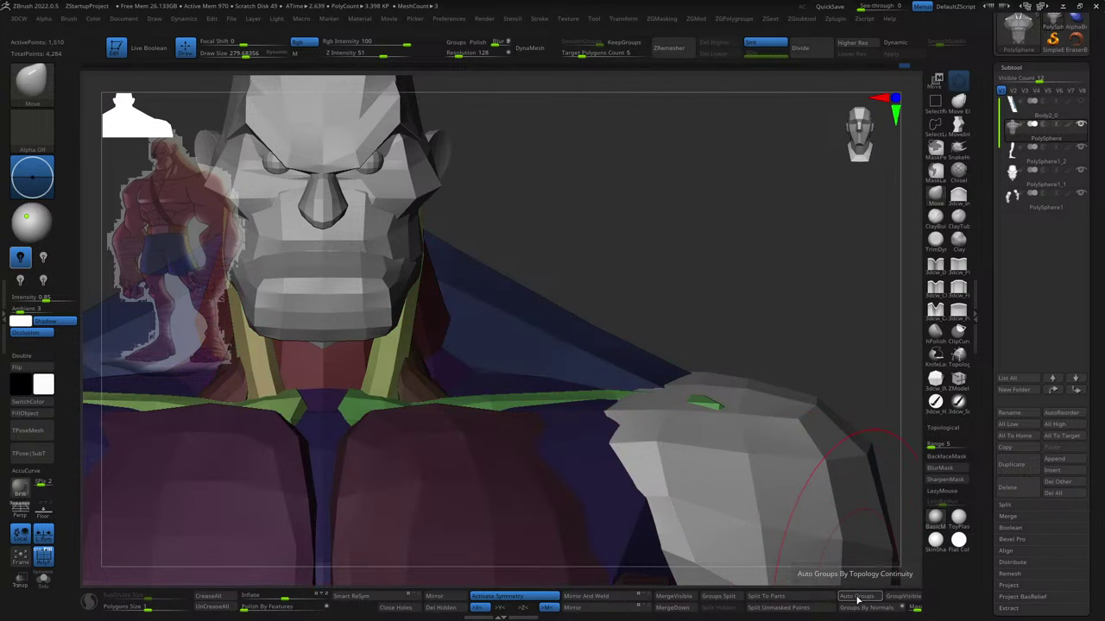
pyautogui.click(608, 604)
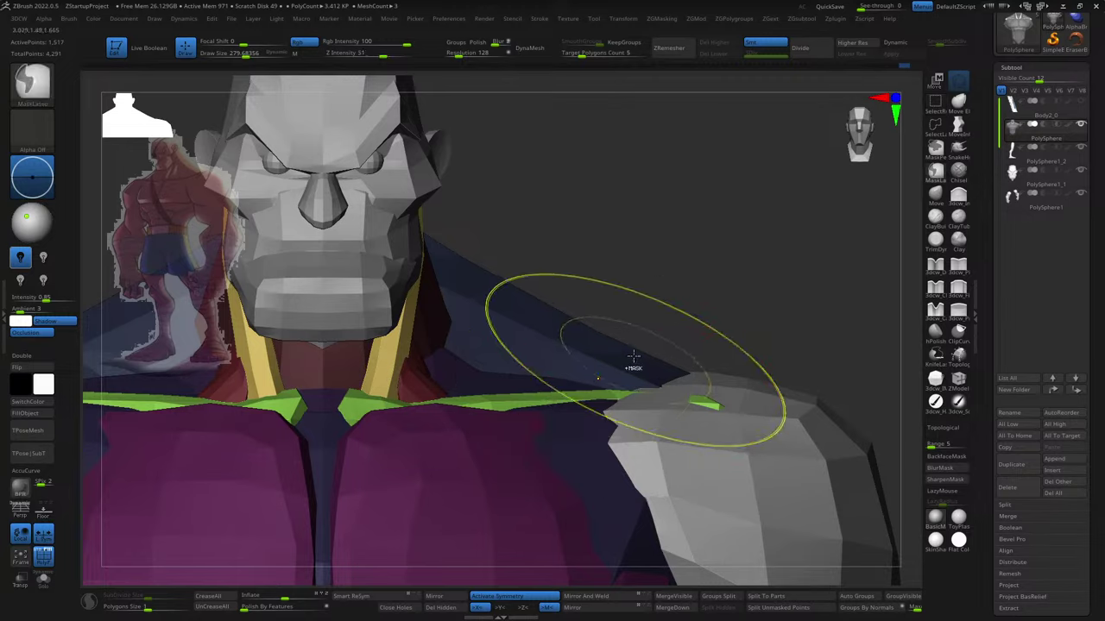
# - Frame the upper body and zoom in on the collar and chest plates
pyautogui.press('f')
pyautogui.moveTo(630, 318); pyautogui.dragTo(617, 315)
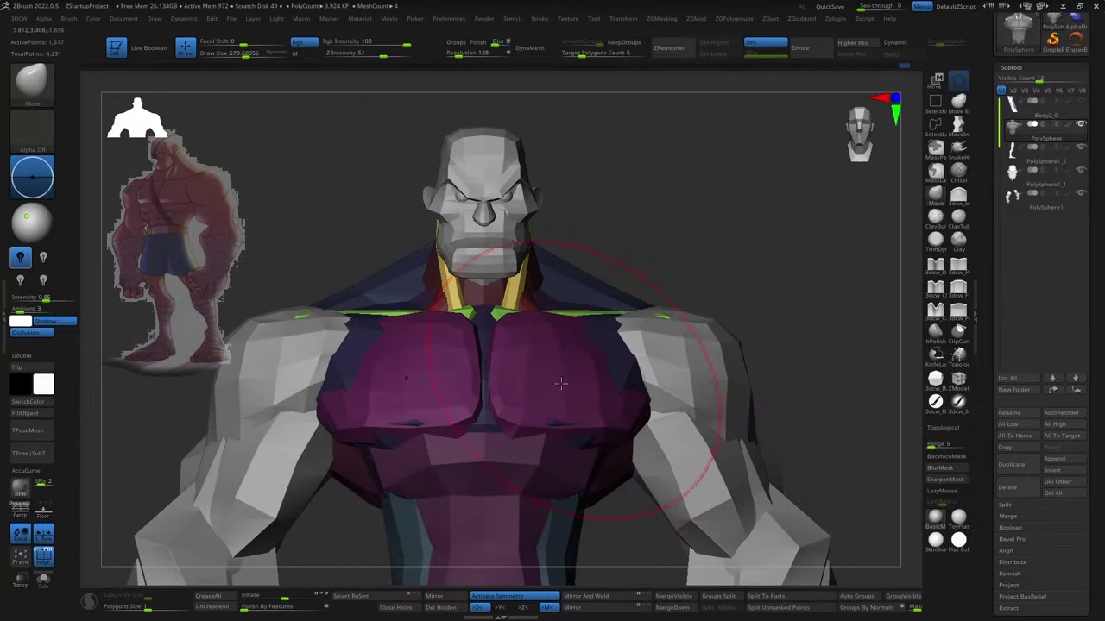
pyautogui.moveTo(554, 387)
pyautogui.keyDown('ctrl'); pyautogui.mouseDown(button='right')
pyautogui.moveTo(660, 185)
pyautogui.moveTo(666, 284)
pyautogui.mouseUp(button='right'); pyautogui.keyUp('ctrl')
pyautogui.press('w')
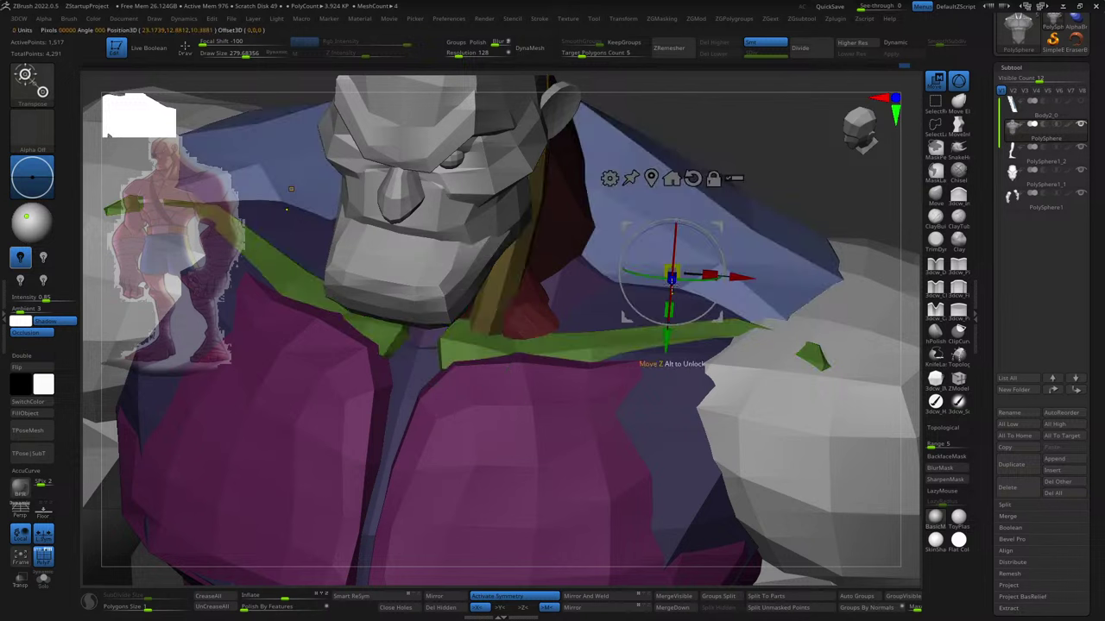
pyautogui.press('q')
pyautogui.moveTo(520, 349)
pyautogui.mouseDown(button='right')
pyautogui.moveTo(493, 347)
pyautogui.moveTo(643, 259)
pyautogui.moveTo(633, 339)
pyautogui.mouseUp(button='right')
pyautogui.press('q')
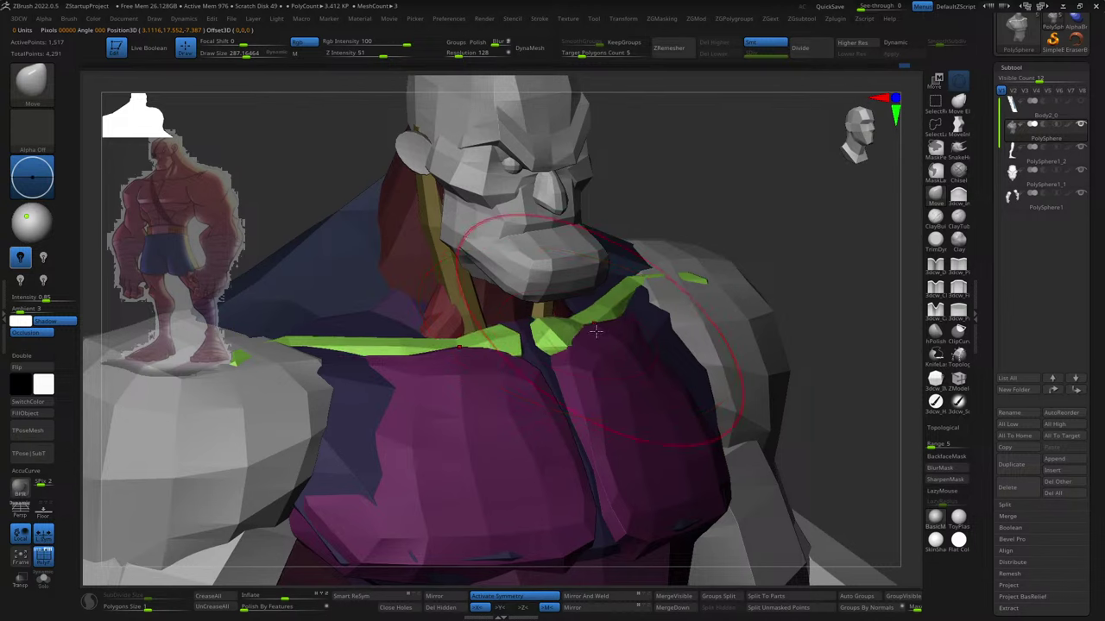
# - Build up the green collar strips with the Standard brush from a three-quarter view
pyautogui.moveTo(590, 341)
pyautogui.mouseDown(button='right')
pyautogui.moveTo(616, 350)
pyautogui.moveTo(584, 406)
pyautogui.mouseUp(button='right')
pyautogui.press('b')
pyautogui.press('s')
pyautogui.press('t')
pyautogui.press('s')
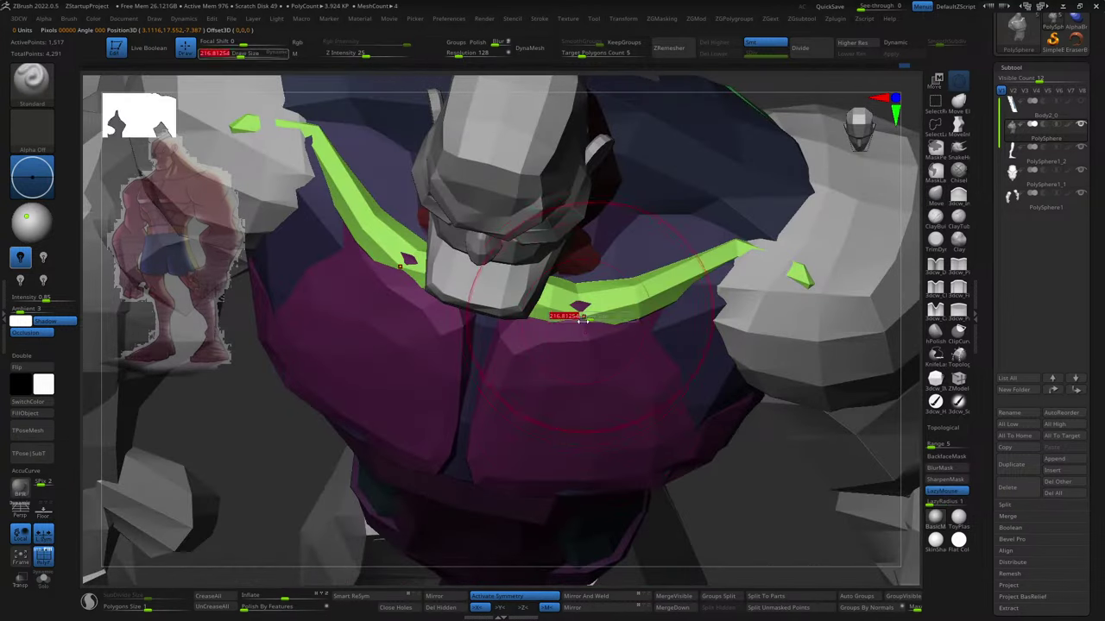
pyautogui.moveTo(584, 331)
pyautogui.mouseDown(button='right')
pyautogui.moveTo(551, 312)
pyautogui.moveTo(535, 323)
pyautogui.moveTo(565, 310)
pyautogui.moveTo(524, 345)
pyautogui.mouseUp(button='right')
pyautogui.press('b')
pyautogui.press('m')
pyautogui.press('v')
# - Position the collar strip at the neck with Transpose, checking it from front, high and side views
pyautogui.press('w')
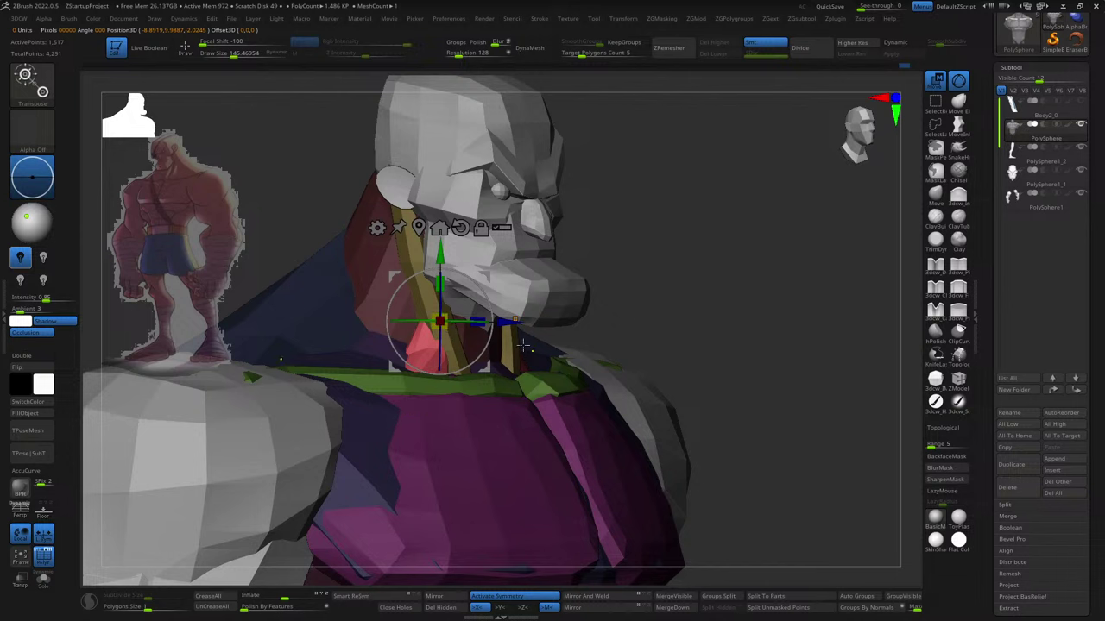
pyautogui.press('q')
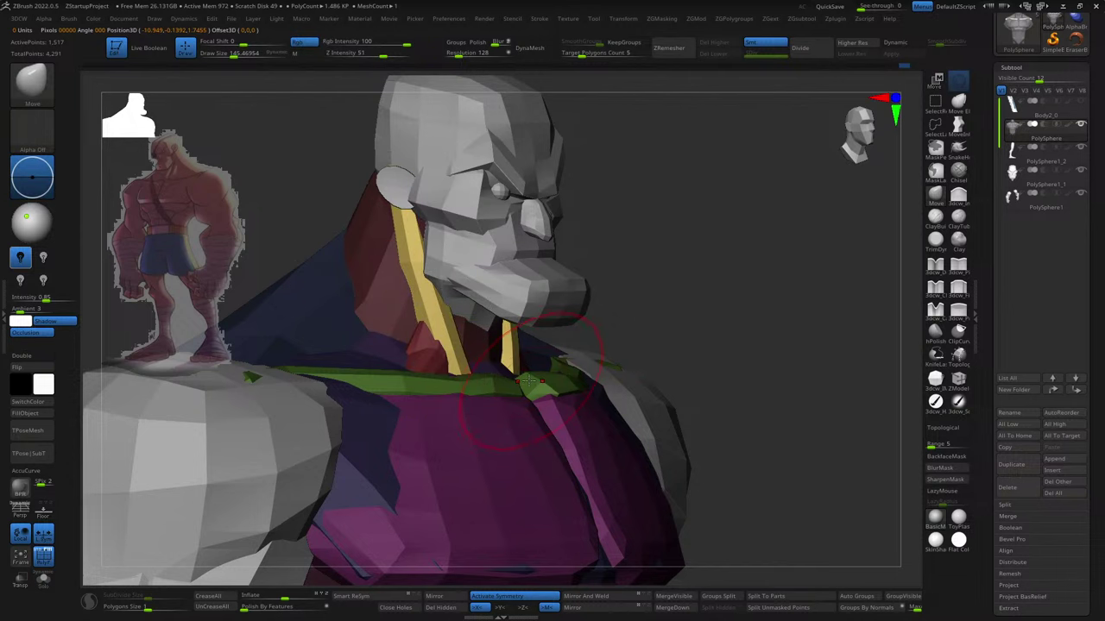
pyautogui.moveTo(528, 381); pyautogui.dragTo(596, 367, button='right')
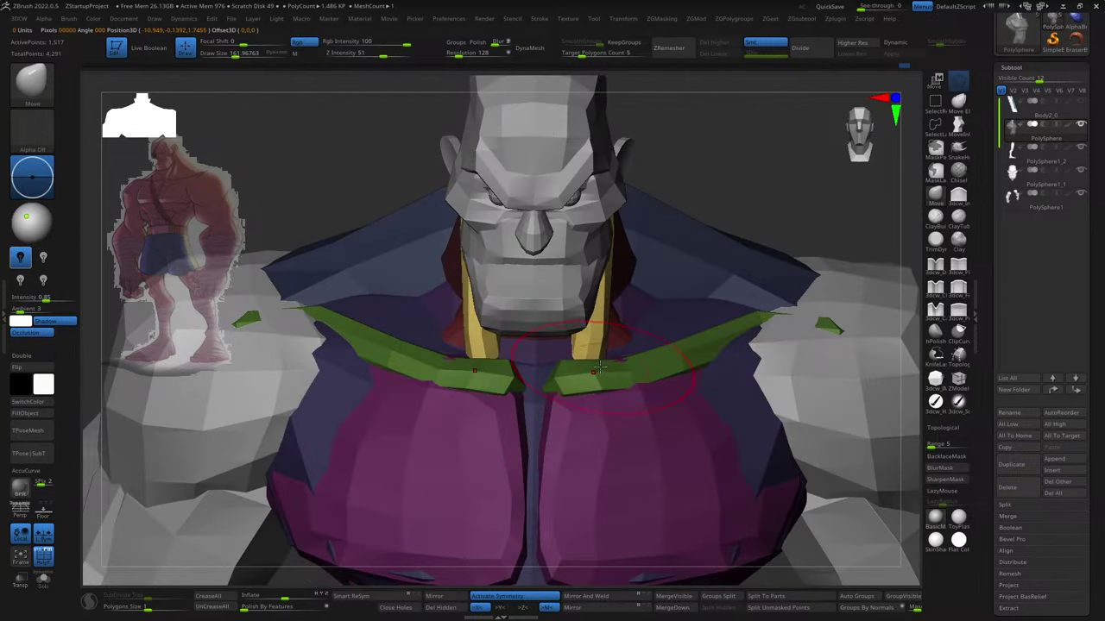
pyautogui.moveTo(621, 337)
pyautogui.mouseDown(button='right')
pyautogui.moveTo(572, 365)
pyautogui.moveTo(585, 356)
pyautogui.mouseUp(button='right')
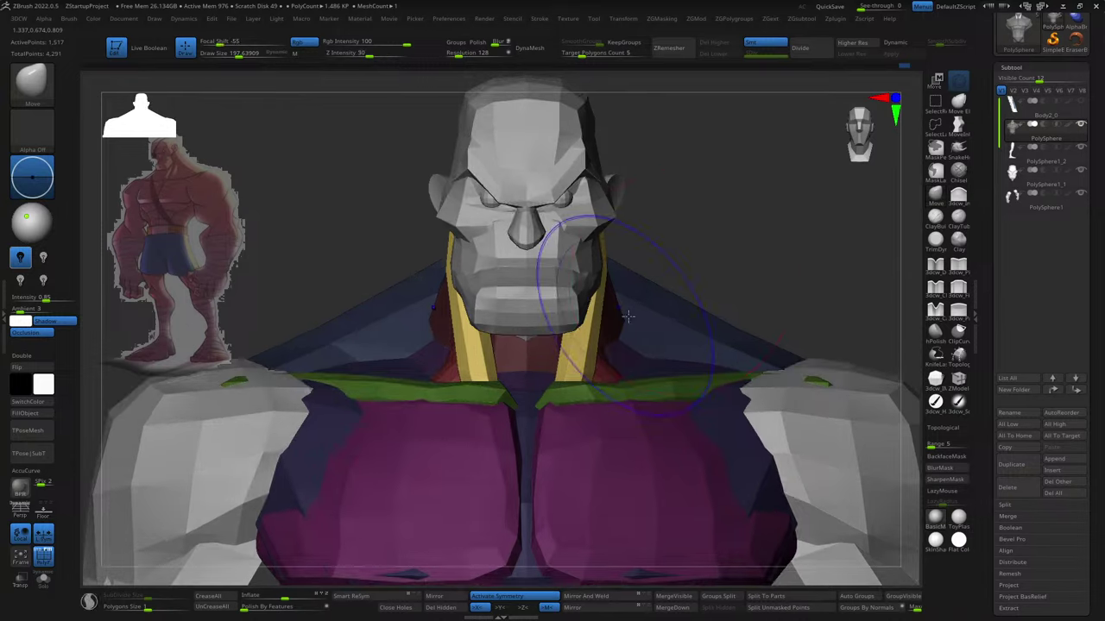
pyautogui.moveTo(597, 280)
pyautogui.mouseDown(button='right')
pyautogui.moveTo(627, 363)
pyautogui.moveTo(552, 371)
pyautogui.mouseUp(button='right')
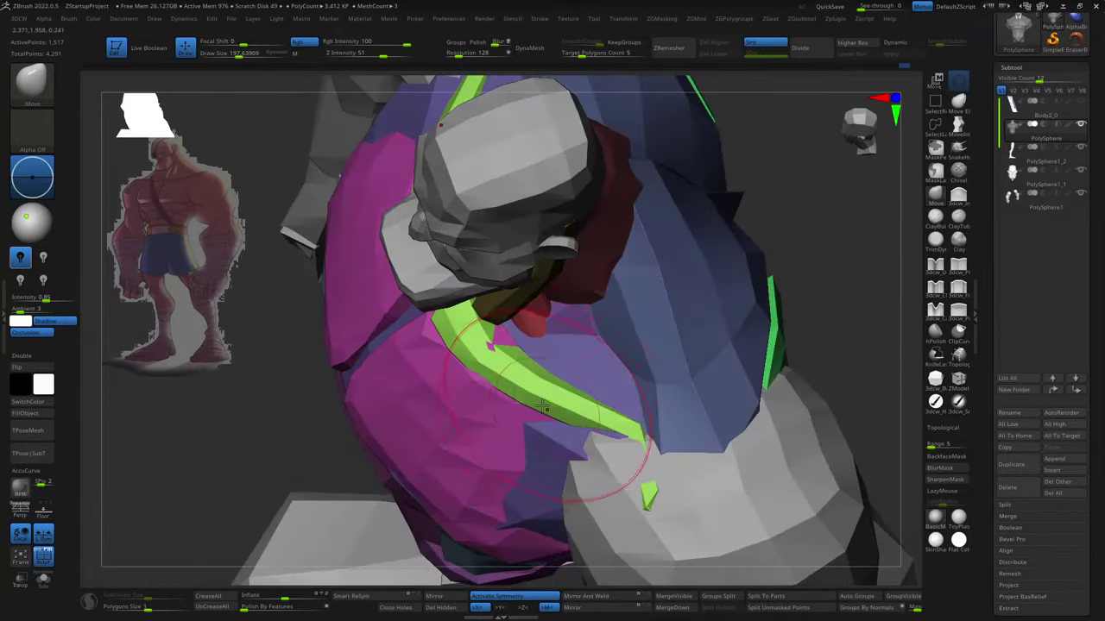
pyautogui.moveTo(449, 328)
pyautogui.mouseDown()
pyautogui.moveTo(513, 368)
pyautogui.moveTo(505, 393)
pyautogui.mouseUp()
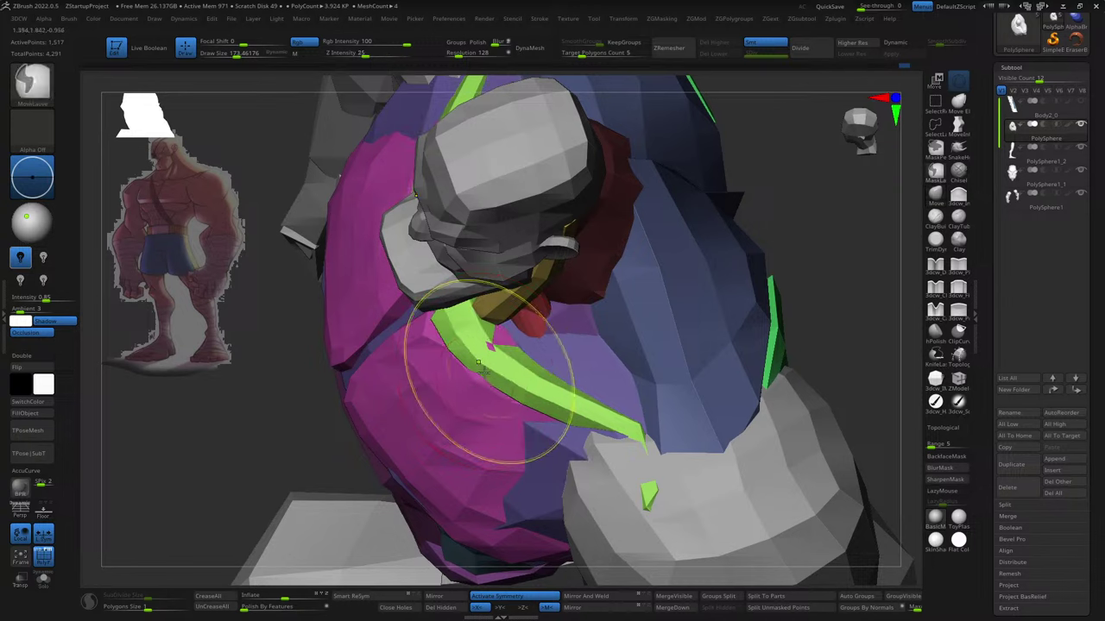
pyautogui.press('ctrl')
pyautogui.moveTo(514, 385)
pyautogui.mouseDown(button='right')
pyautogui.moveTo(653, 287)
pyautogui.moveTo(739, 339)
pyautogui.mouseUp(button='right')
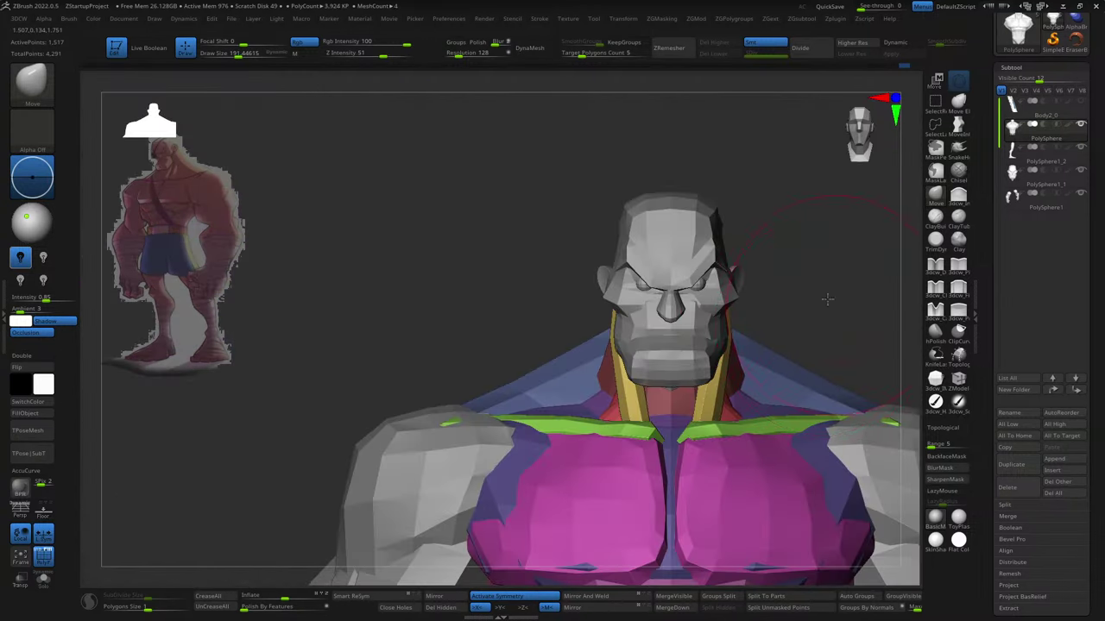
# - Smooth the chest surface, then mask the chest and torso and clear the mask
pyautogui.moveTo(827, 299); pyautogui.dragTo(708, 336, button='right')
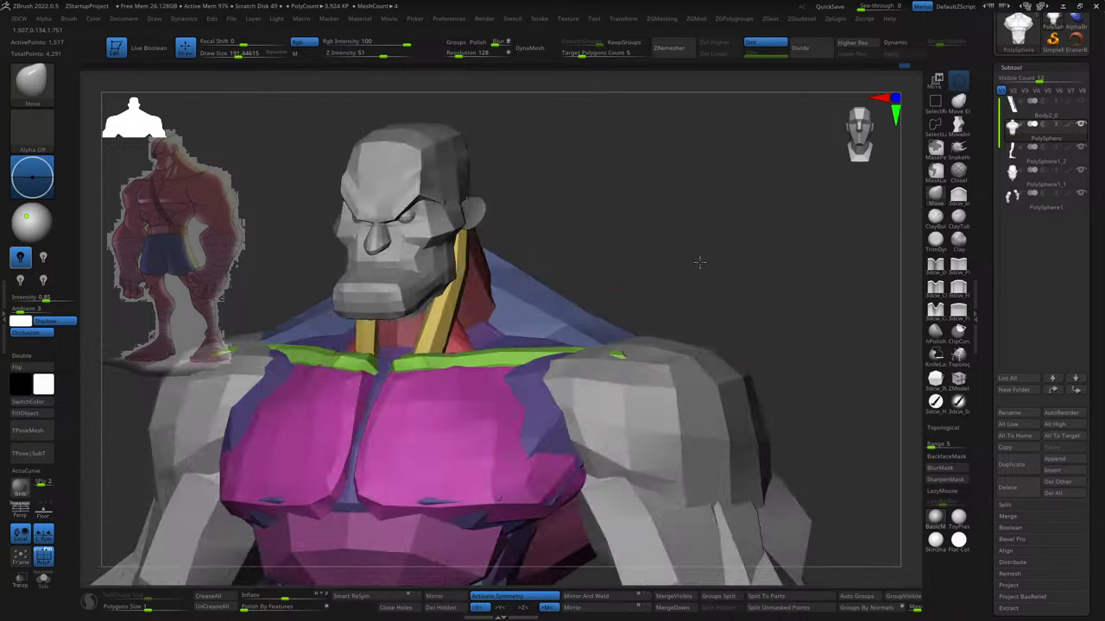
pyautogui.press('w')
pyautogui.press('q')
pyautogui.press('shift')
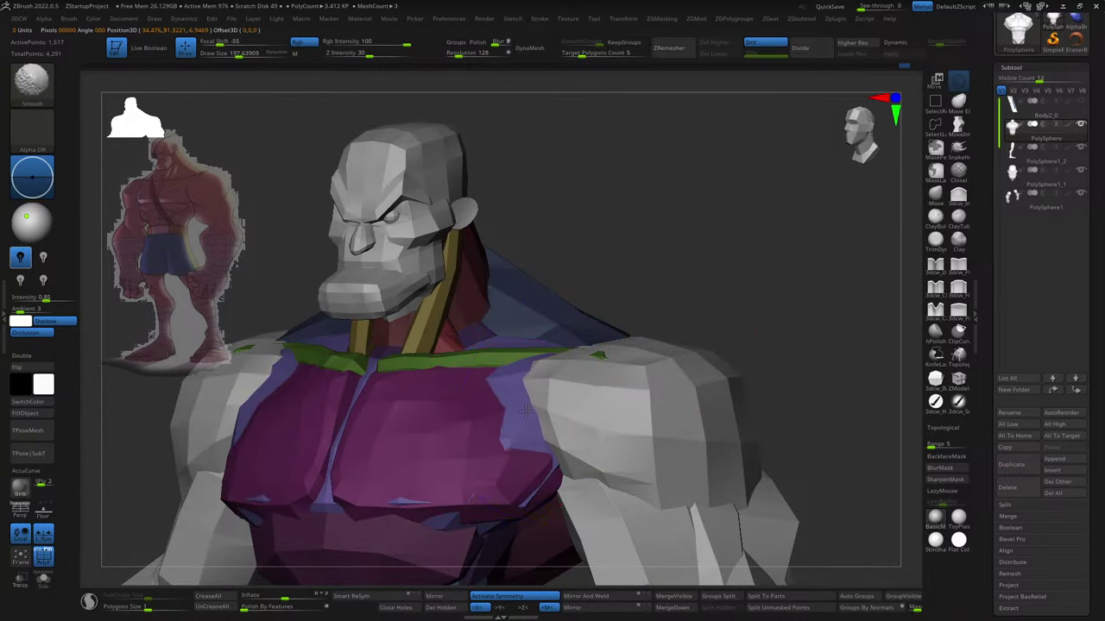
pyautogui.keyDown('shift'); pyautogui.moveTo(724, 292); pyautogui.dragTo(662, 328, button='right'); pyautogui.keyUp('shift')
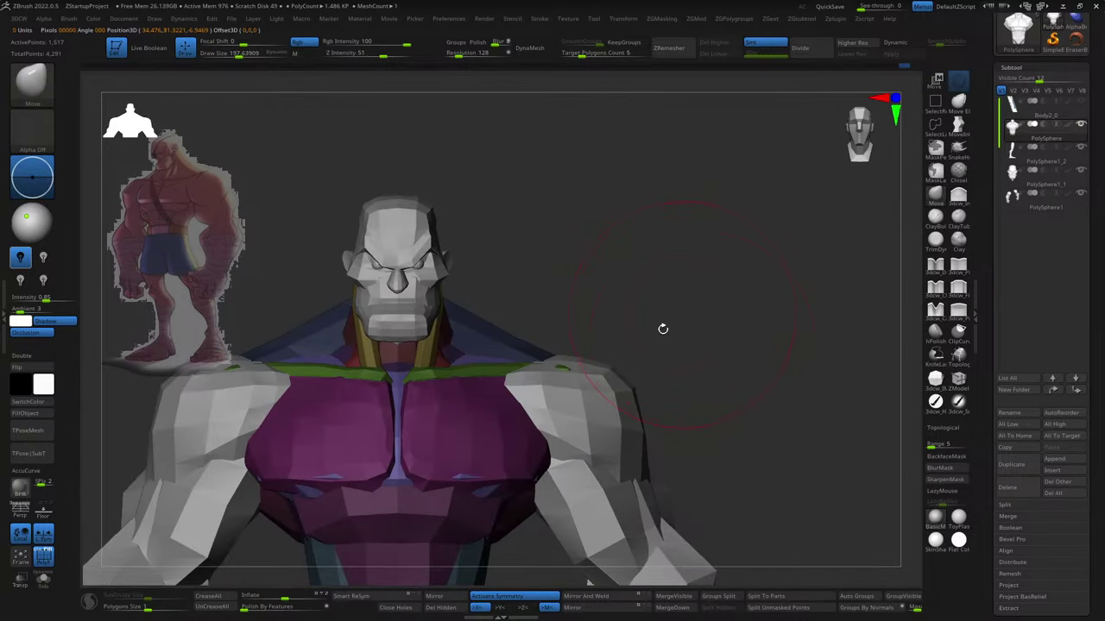
pyautogui.keyDown('ctrl'); pyautogui.click(667, 349); pyautogui.keyUp('ctrl')
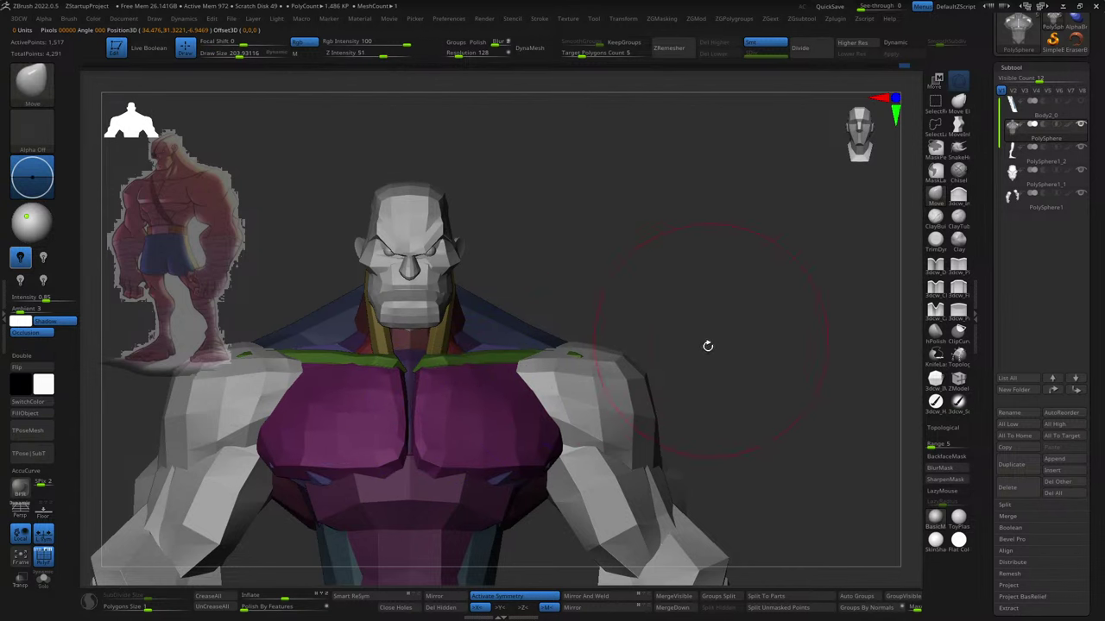
pyautogui.moveTo(707, 346); pyautogui.dragTo(708, 328, button='right')
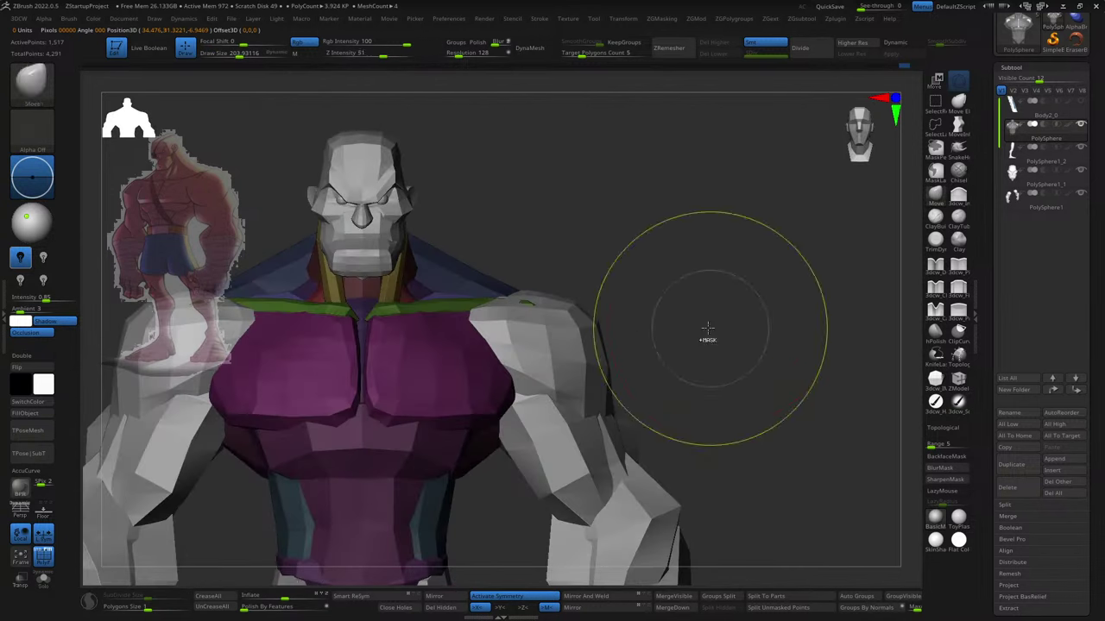
pyautogui.keyDown('ctrl'); pyautogui.moveTo(708, 328); pyautogui.dragTo(715, 362); pyautogui.keyUp('ctrl')
pyautogui.moveTo(715, 363)
pyautogui.mouseDown(button='right')
pyautogui.moveTo(724, 408)
pyautogui.moveTo(738, 323)
pyautogui.moveTo(806, 333)
pyautogui.moveTo(716, 379)
pyautogui.mouseUp(button='right')
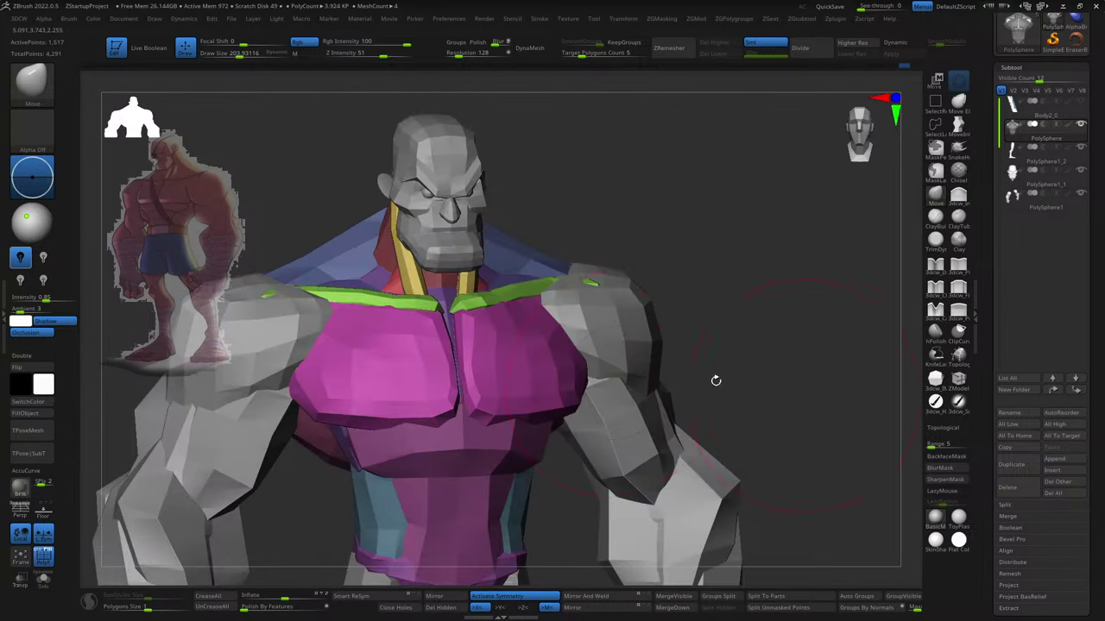
# - Inflate the chest pads from a frontal view so they bulge like pectoral plates
pyautogui.press('b')
pyautogui.press('i')
pyautogui.press('n')
pyautogui.press('s')
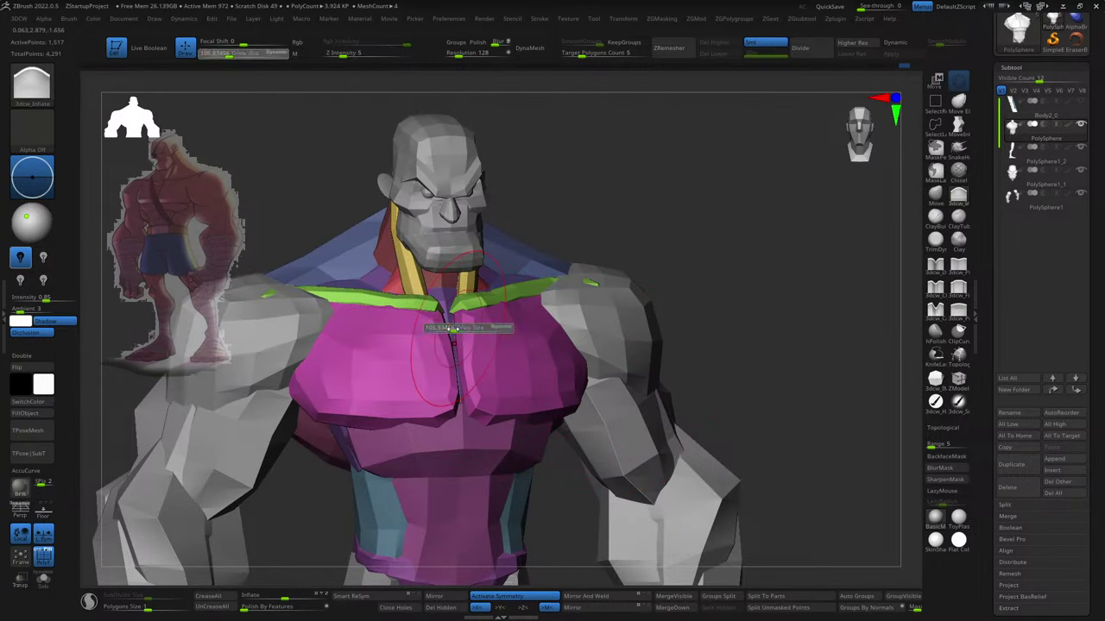
pyautogui.moveTo(455, 315); pyautogui.dragTo(535, 309, button='right')
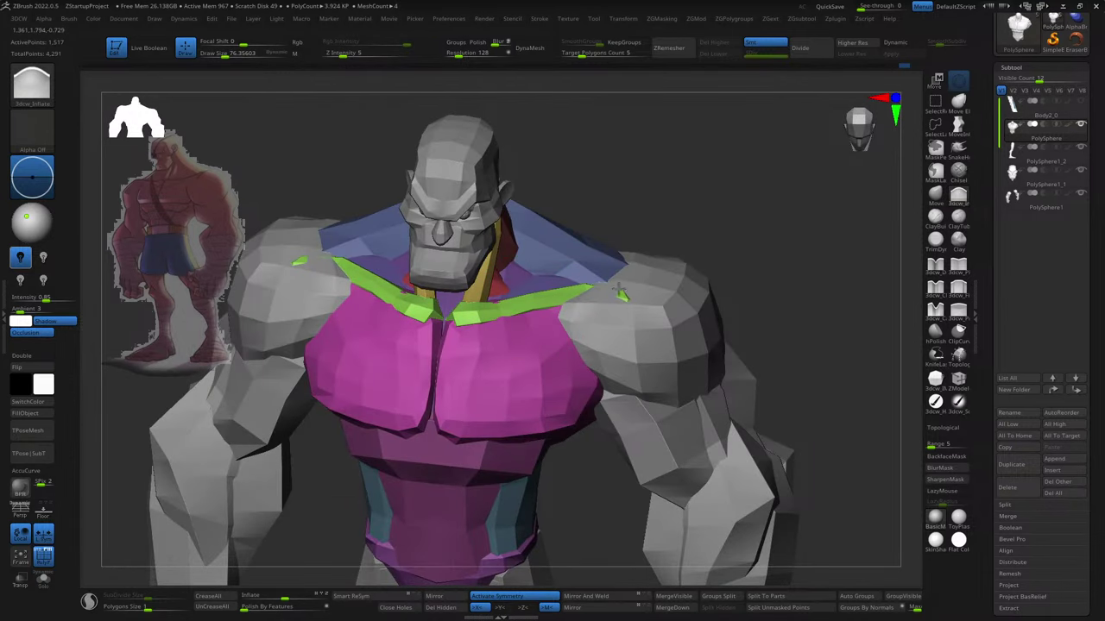
pyautogui.moveTo(619, 291); pyautogui.dragTo(512, 320, button='right')
pyautogui.press('b')
pyautogui.press('d')
pyautogui.press('s')
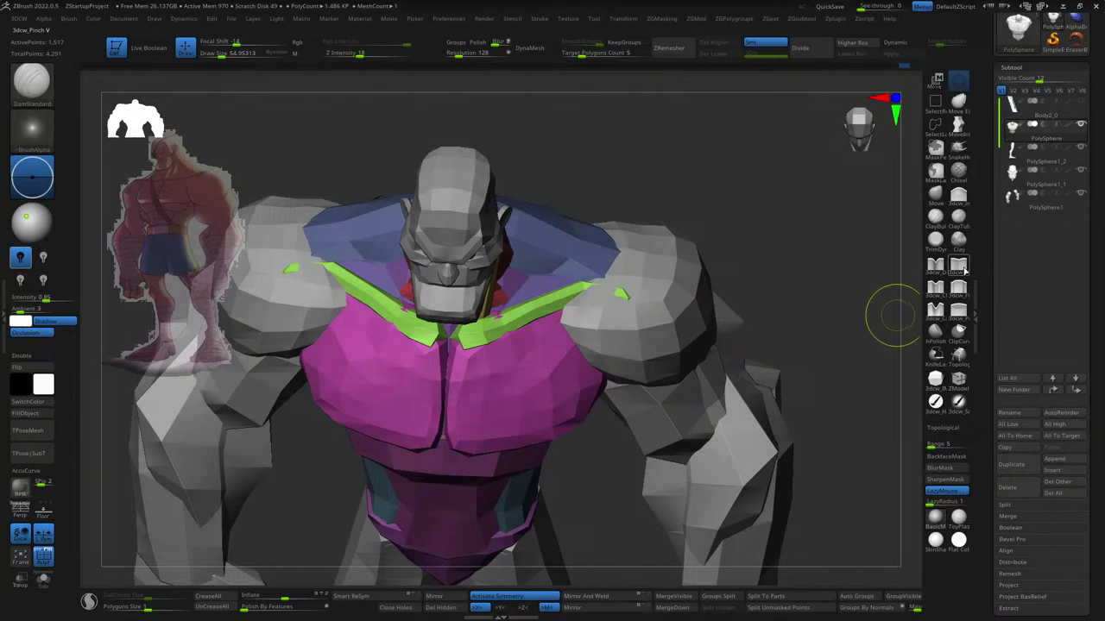
# - Pick the pinch brush, then size the Move brush on a front view of the torso
pyautogui.click(964, 271)
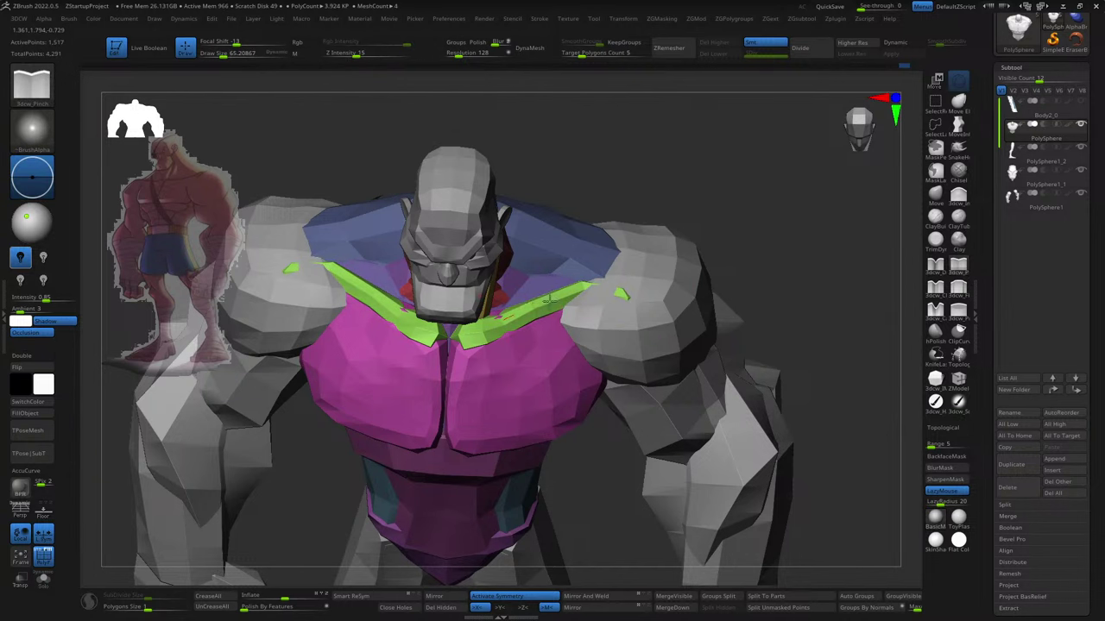
pyautogui.moveTo(515, 319)
pyautogui.mouseDown(button='right')
pyautogui.moveTo(546, 316)
pyautogui.moveTo(495, 482)
pyautogui.moveTo(491, 425)
pyautogui.mouseUp(button='right')
pyautogui.press('b')
pyautogui.press('m')
pyautogui.press('v')
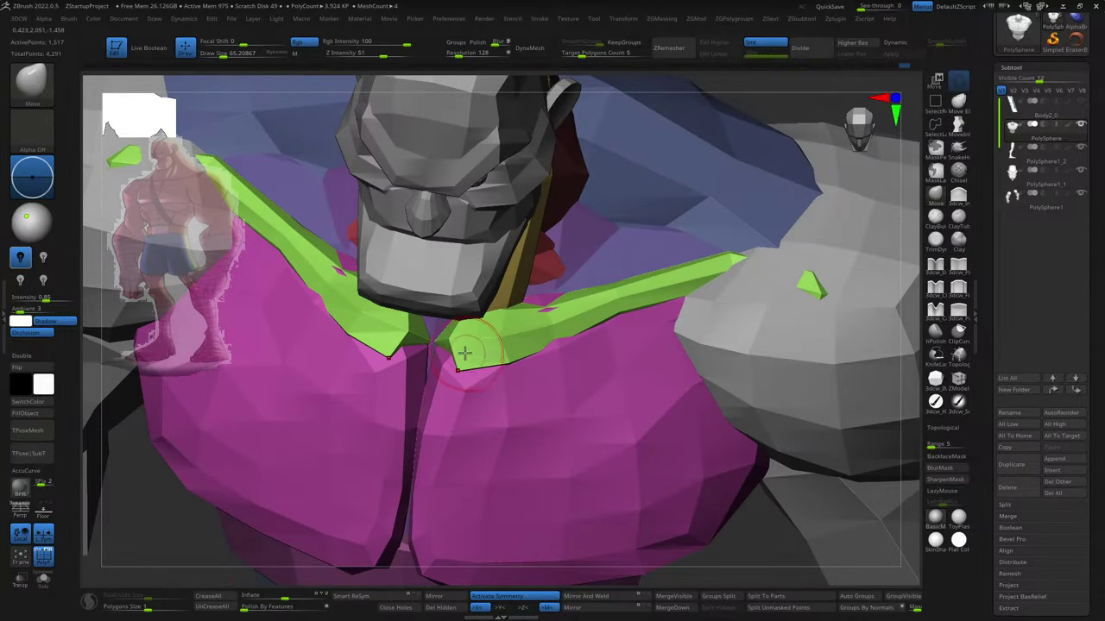
pyautogui.press('s')
pyautogui.moveTo(499, 347)
pyautogui.mouseDown(button='right')
pyautogui.moveTo(511, 332)
pyautogui.moveTo(492, 332)
pyautogui.moveTo(523, 319)
pyautogui.mouseUp(button='right')
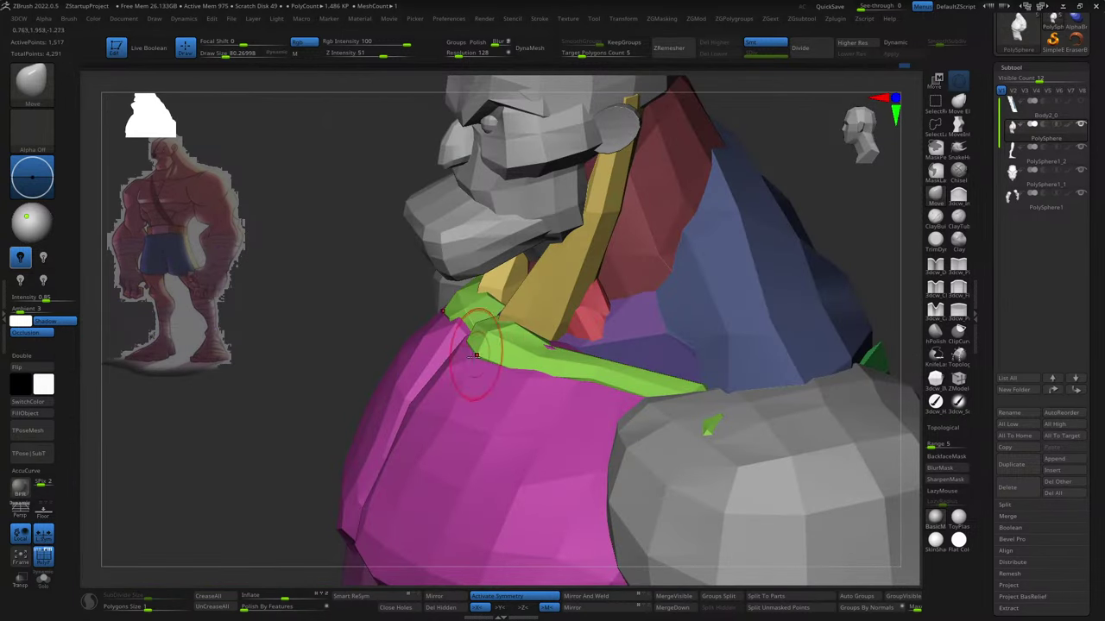
pyautogui.moveTo(476, 355)
pyautogui.keyDown('shift'); pyautogui.mouseDown(button='right')
pyautogui.moveTo(529, 344)
pyautogui.moveTo(501, 428)
pyautogui.moveTo(466, 288)
pyautogui.mouseUp(button='right'); pyautogui.keyUp('shift')
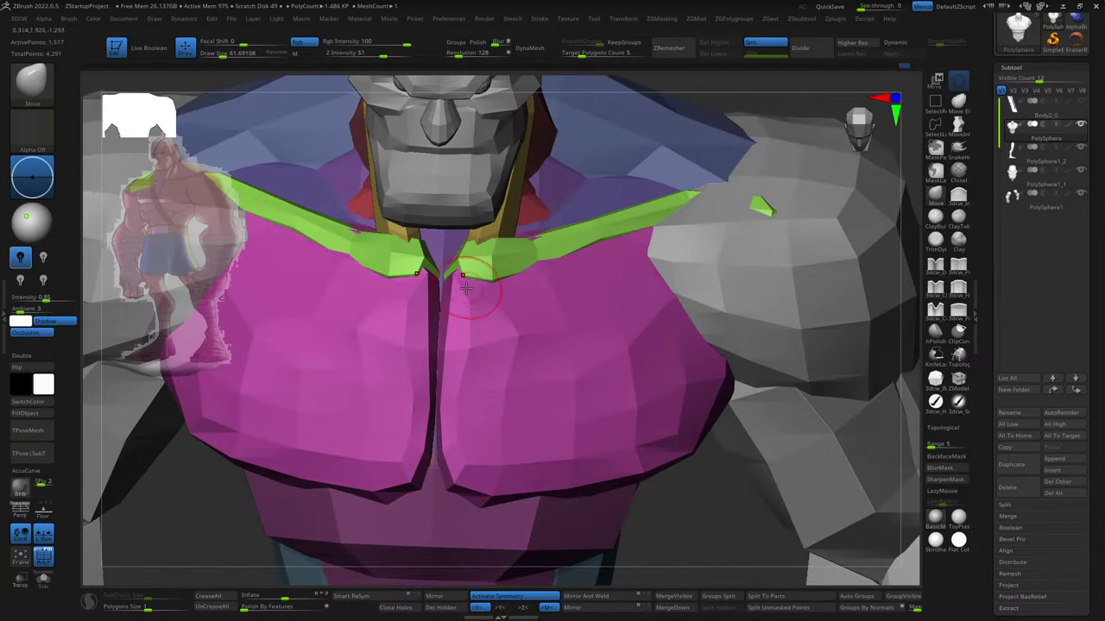
# - Inflate the collar area with an enlarged brush from a low side view of the chest
pyautogui.press(']')
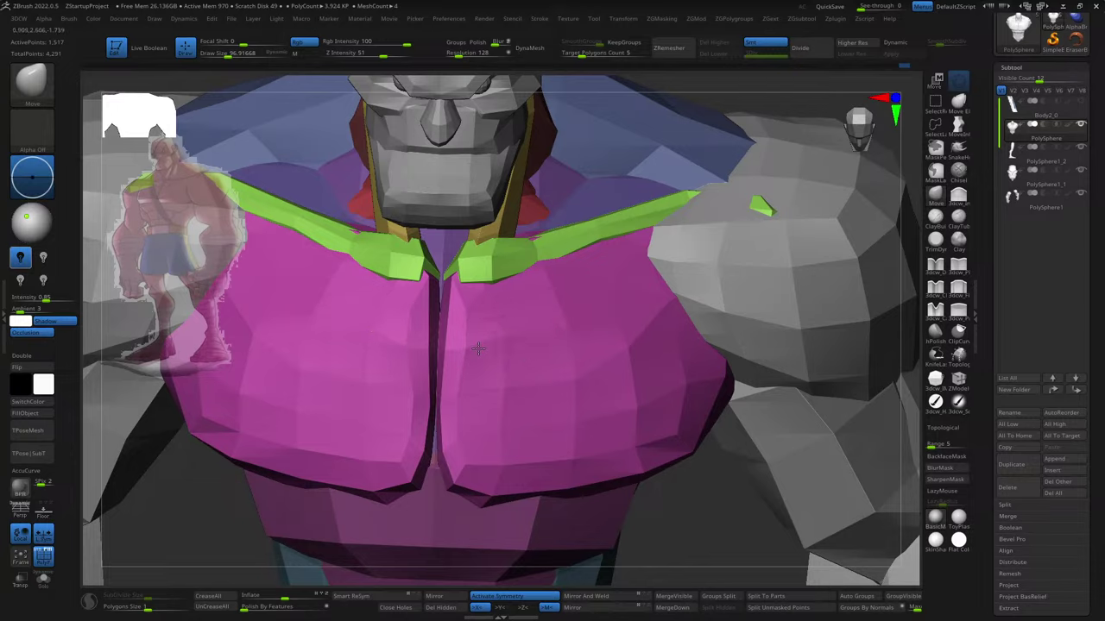
pyautogui.moveTo(479, 348)
pyautogui.mouseDown(button='right')
pyautogui.moveTo(662, 358)
pyautogui.moveTo(649, 371)
pyautogui.moveTo(604, 357)
pyautogui.mouseUp(button='right')
pyautogui.press(']')
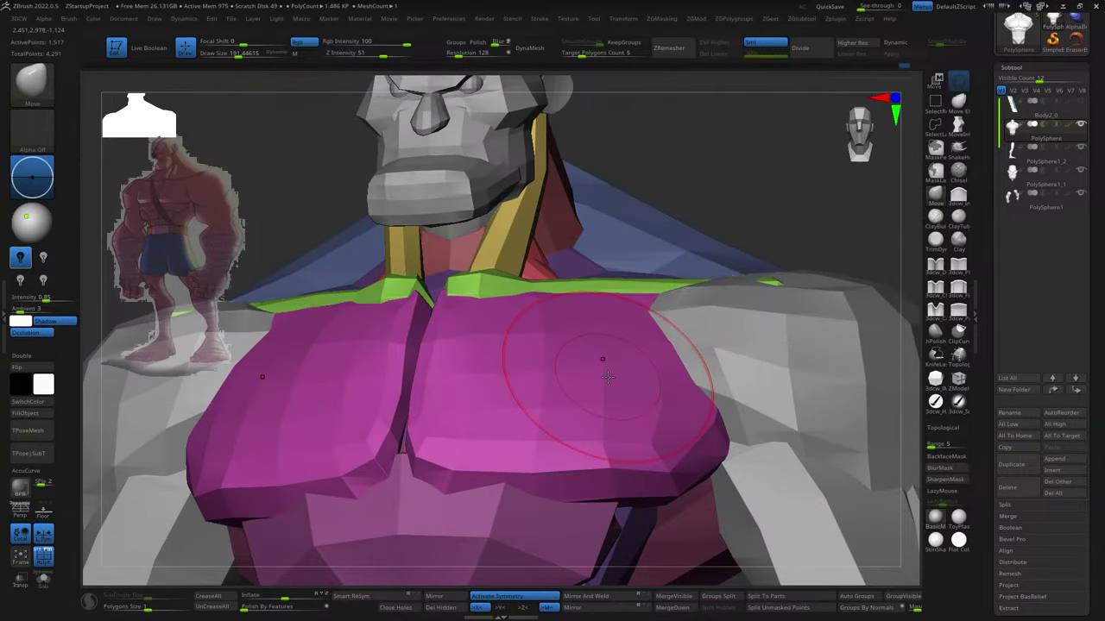
pyautogui.press('b')
pyautogui.press('i')
pyautogui.press('n')
pyautogui.press(']')
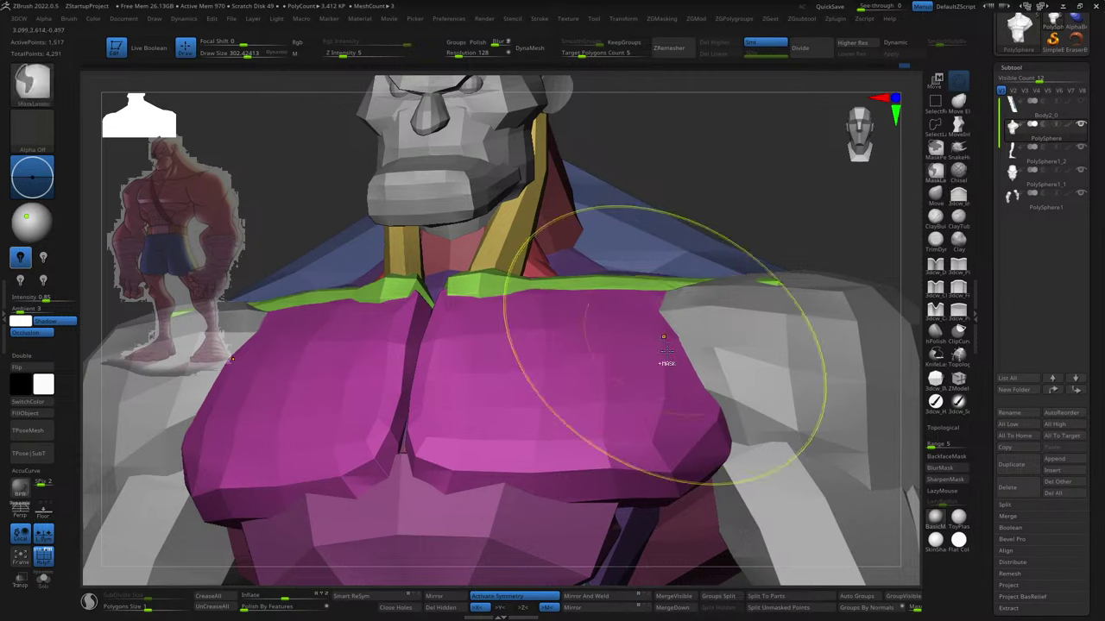
pyautogui.press(']')
pyautogui.moveTo(654, 371)
pyautogui.mouseDown(button='right')
pyautogui.moveTo(636, 289)
pyautogui.moveTo(622, 283)
pyautogui.moveTo(572, 434)
pyautogui.moveTo(641, 419)
pyautogui.mouseUp(button='right')
pyautogui.press('[')
# - Sculpt the collar with smoothed Standard strokes before returning to the Move brush
pyautogui.press('b')
pyautogui.press('s')
pyautogui.press('t')
pyautogui.press('l')
pyautogui.press('b')
pyautogui.press('m')
pyautogui.press('v')
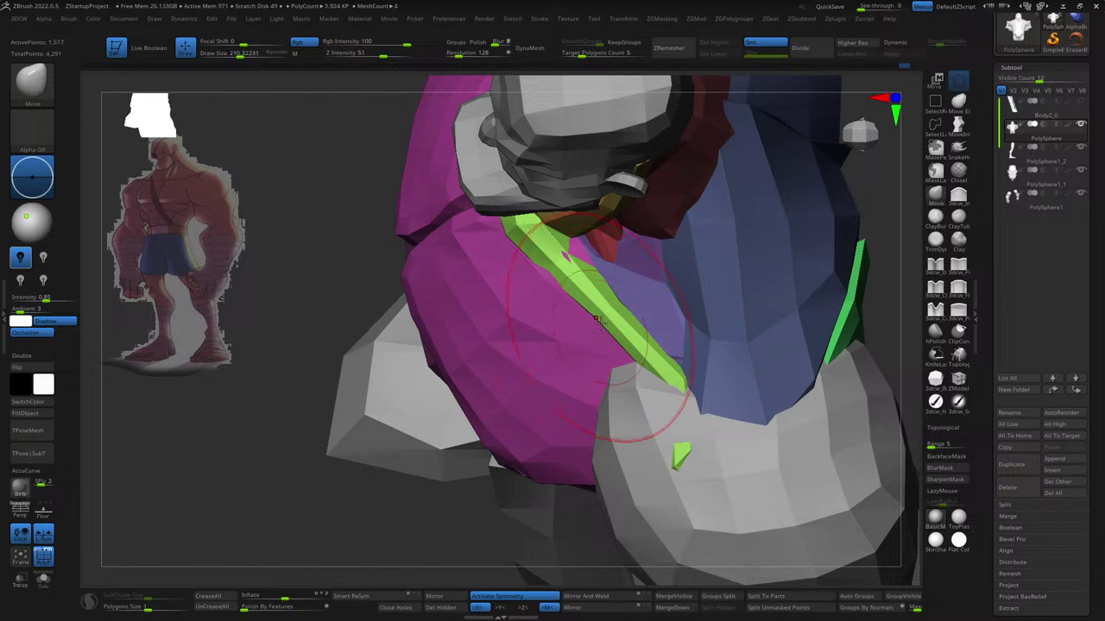
# - Pull the blue shoulder armor lower over the arm, then enlarge the brush
pyautogui.press('s')
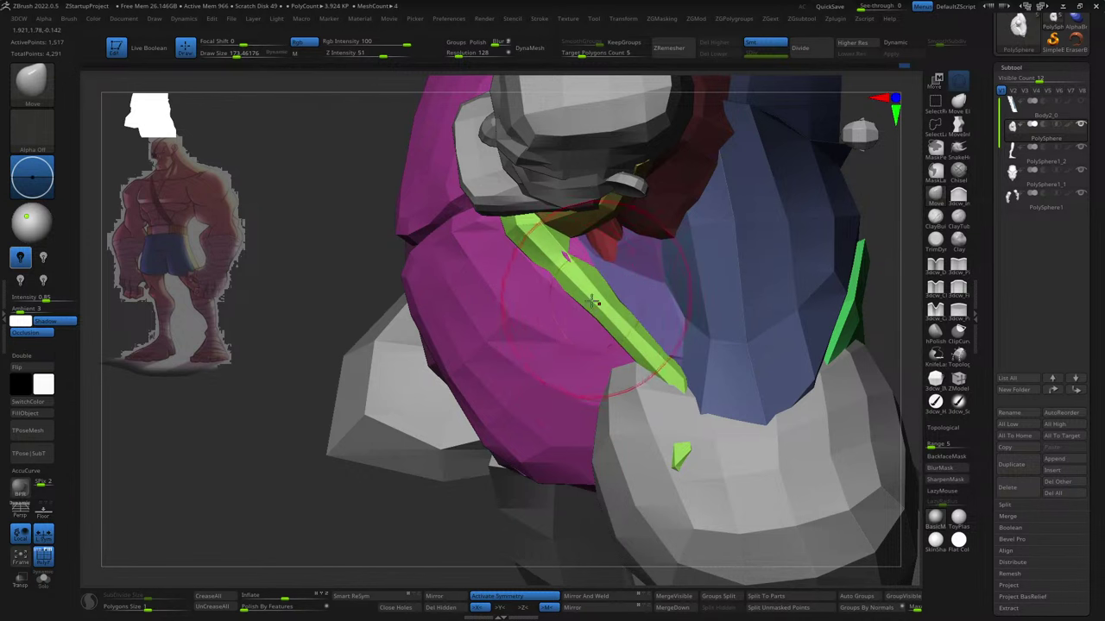
pyautogui.moveTo(584, 306); pyautogui.dragTo(571, 338)
pyautogui.press('s')
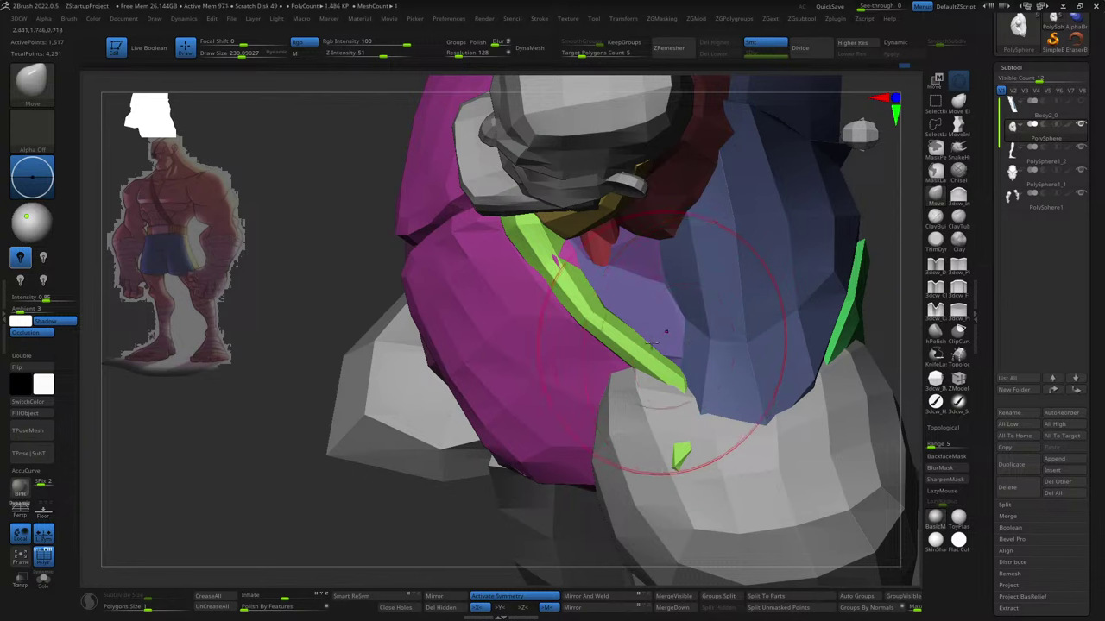
pyautogui.moveTo(666, 394); pyautogui.dragTo(700, 457)
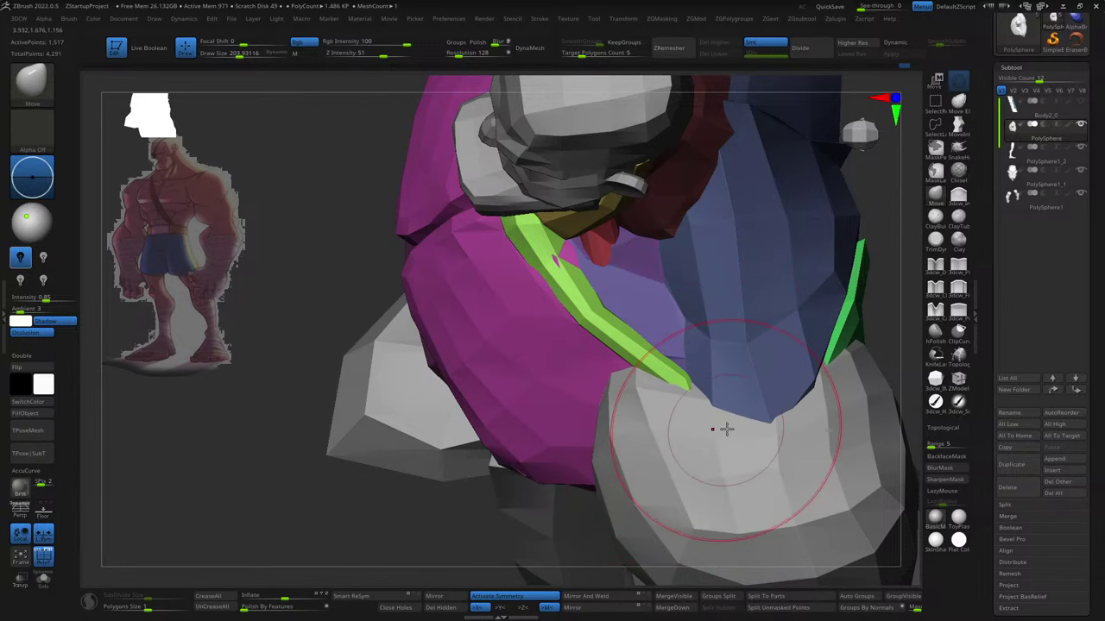
pyautogui.moveTo(727, 429); pyautogui.dragTo(758, 380, button='right')
pyautogui.press('s')
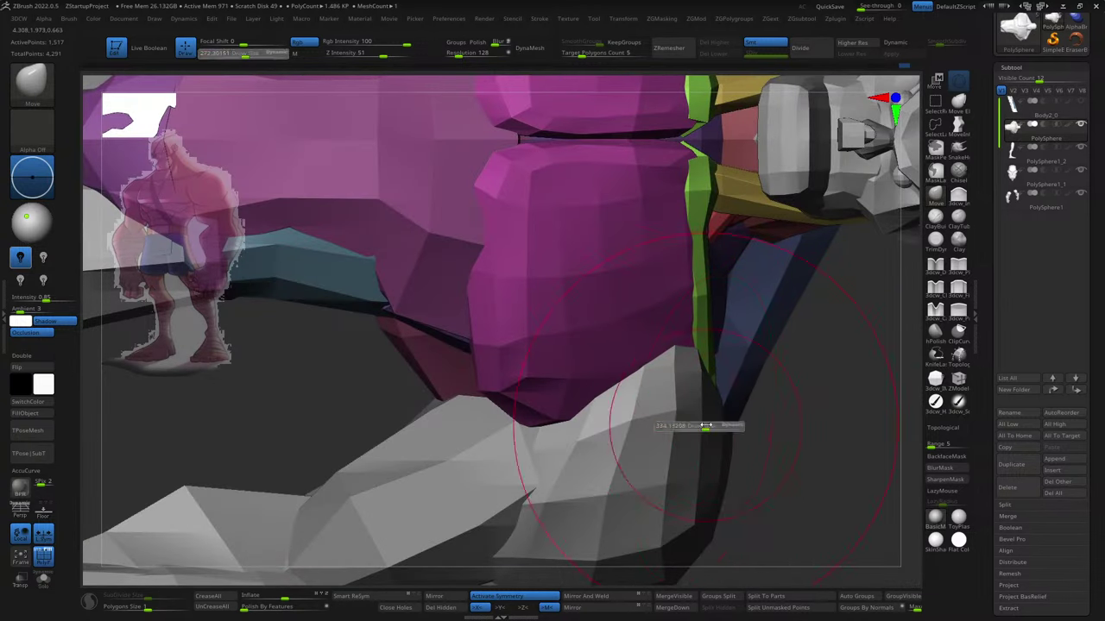
pyautogui.moveTo(706, 424); pyautogui.dragTo(734, 424)
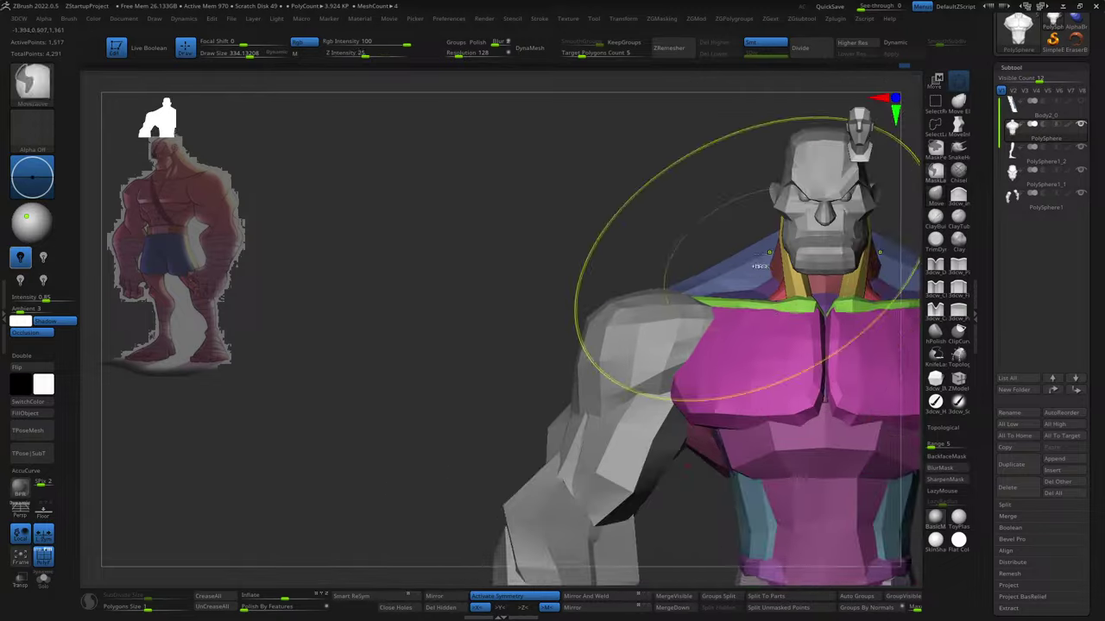
# - Return to a front view of the model and set the gizmo on the chest
pyautogui.moveTo(798, 359)
pyautogui.mouseDown(button='right')
pyautogui.moveTo(748, 238)
pyautogui.moveTo(580, 390)
pyautogui.mouseUp(button='right')
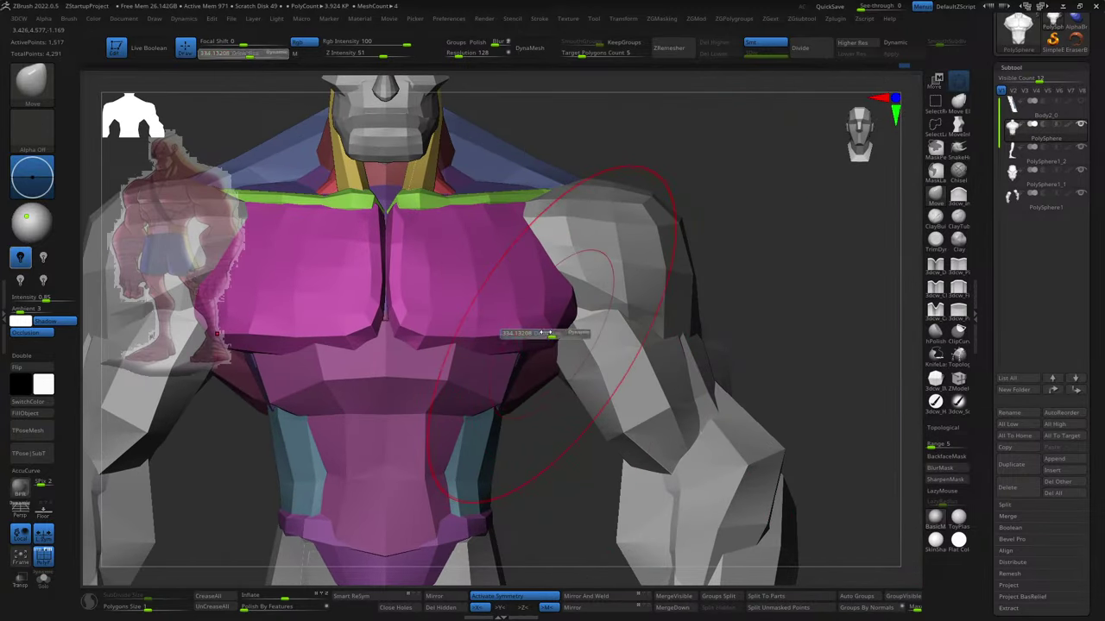
pyautogui.press('w')
pyautogui.click(436, 302)
pyautogui.press('q')
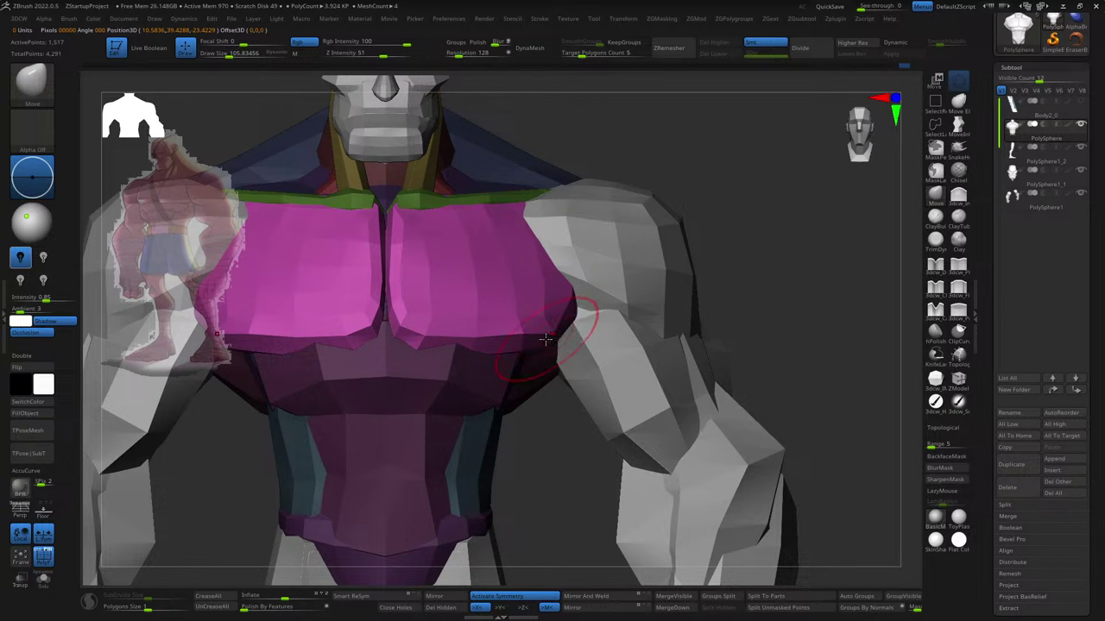
pyautogui.moveTo(543, 338); pyautogui.dragTo(518, 357, button='right')
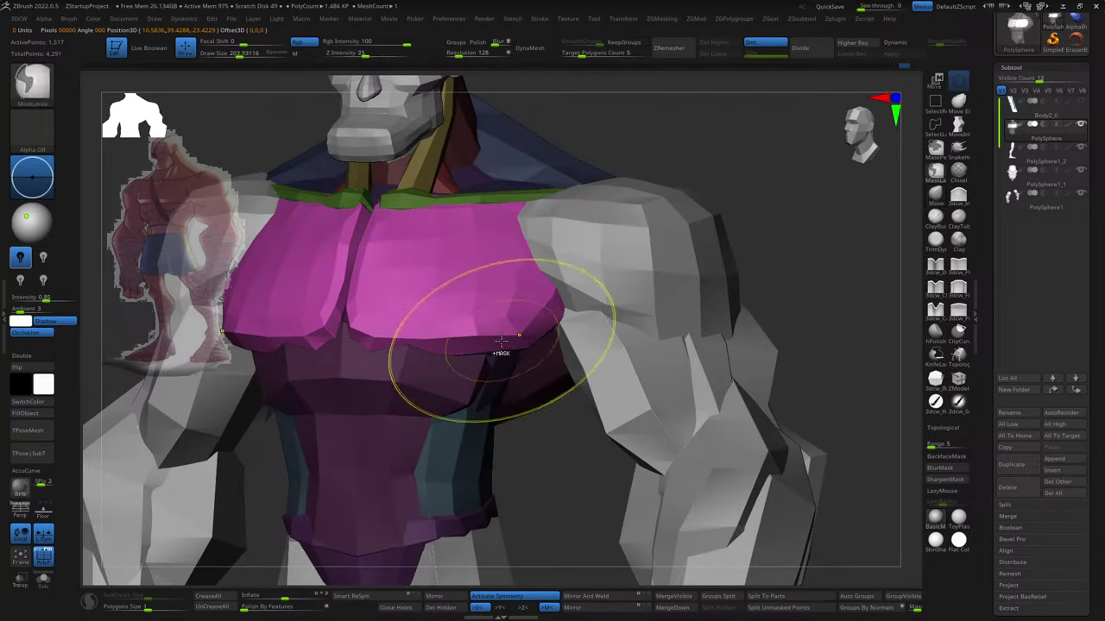
# - With a larger Move brush, pull the chest pad's outer edge into the shoulder, then view the full body
pyautogui.press(']')
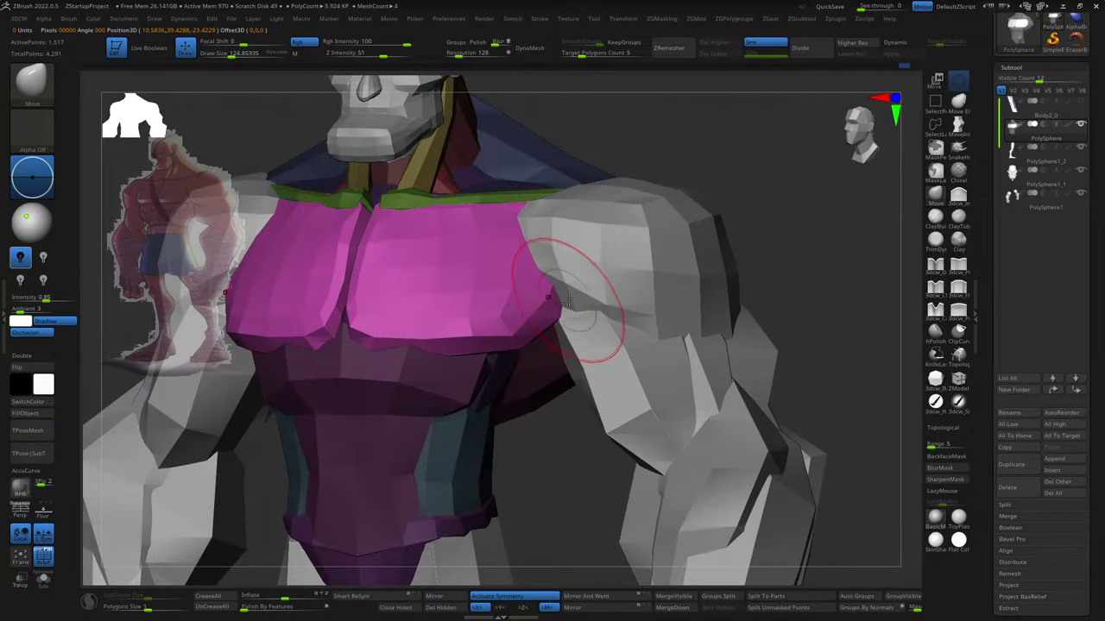
pyautogui.moveTo(596, 259)
pyautogui.mouseDown(button='right')
pyautogui.moveTo(609, 275)
pyautogui.moveTo(630, 265)
pyautogui.moveTo(604, 316)
pyautogui.moveTo(532, 350)
pyautogui.moveTo(529, 328)
pyautogui.moveTo(521, 382)
pyautogui.moveTo(397, 320)
pyautogui.moveTo(369, 203)
pyautogui.moveTo(382, 301)
pyautogui.moveTo(558, 339)
pyautogui.mouseUp(button='right')
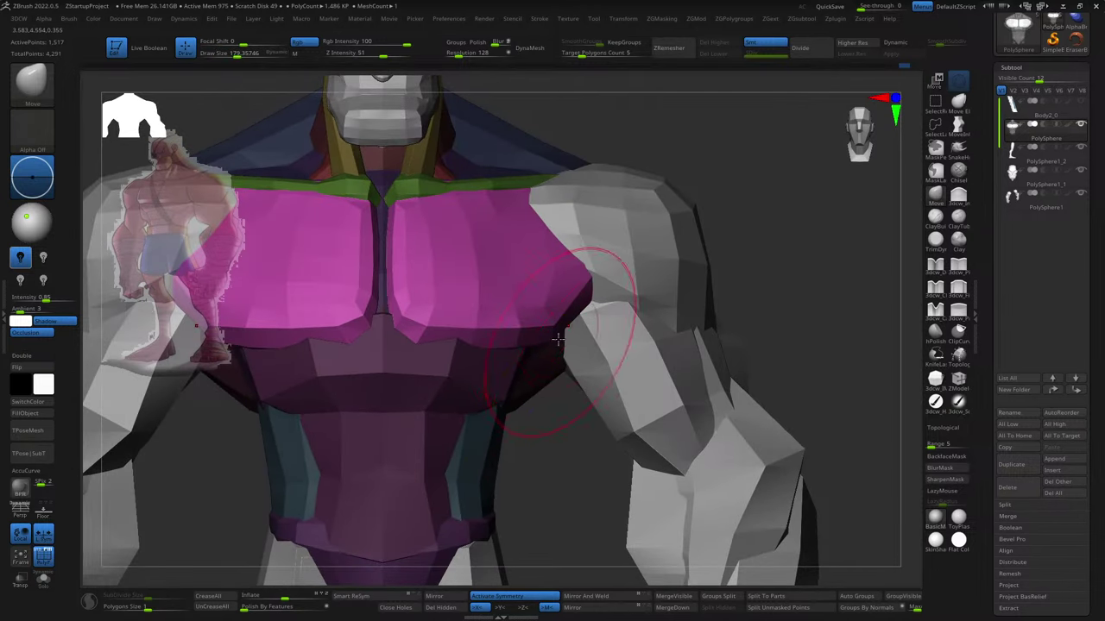
pyautogui.moveTo(602, 278); pyautogui.dragTo(593, 290)
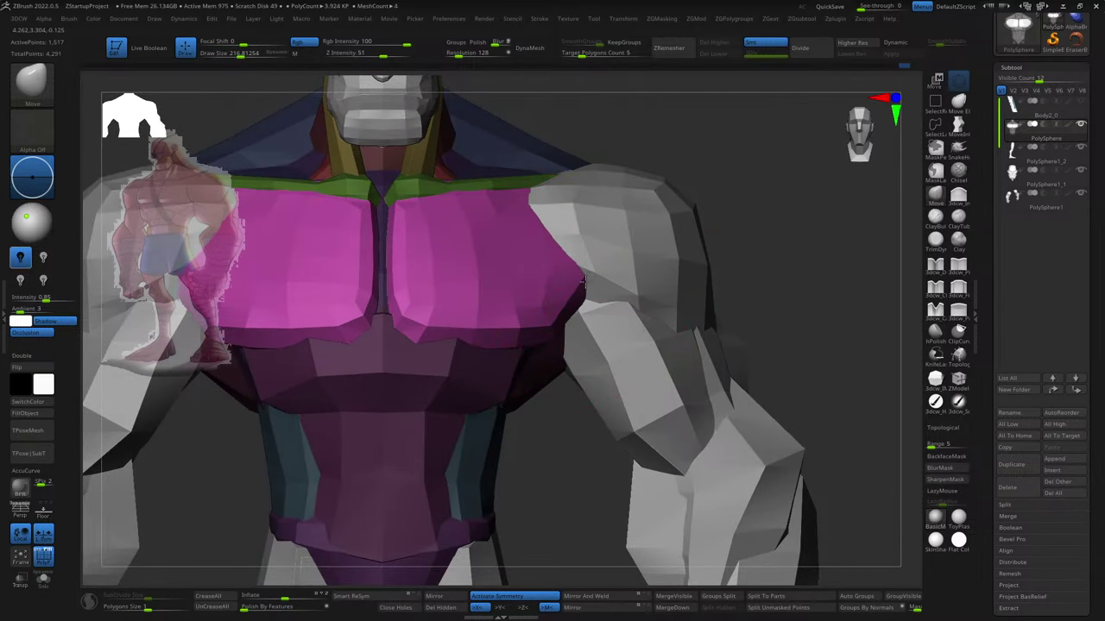
pyautogui.keyDown('ctrl'); pyautogui.moveTo(592, 290); pyautogui.dragTo(566, 253, button='right'); pyautogui.keyUp('ctrl')
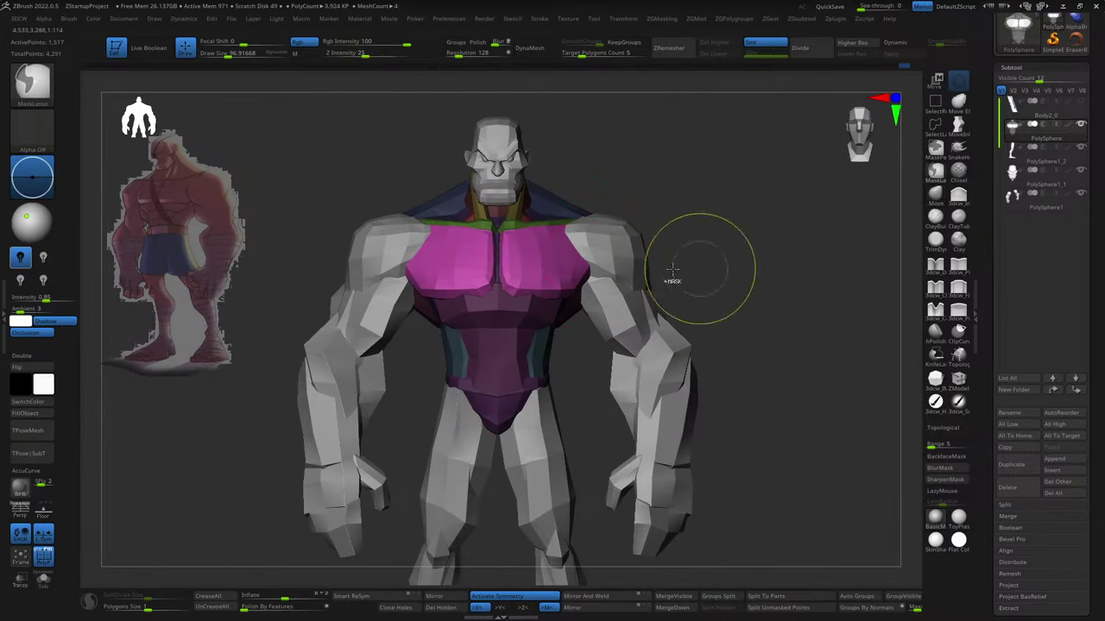
# - Pinch a deep vertical crease along the sternum between the chest pads with a small 3dcw_Pinch brush
pyautogui.press('[')
pyautogui.press('b')
pyautogui.press('i')
pyautogui.press('n')
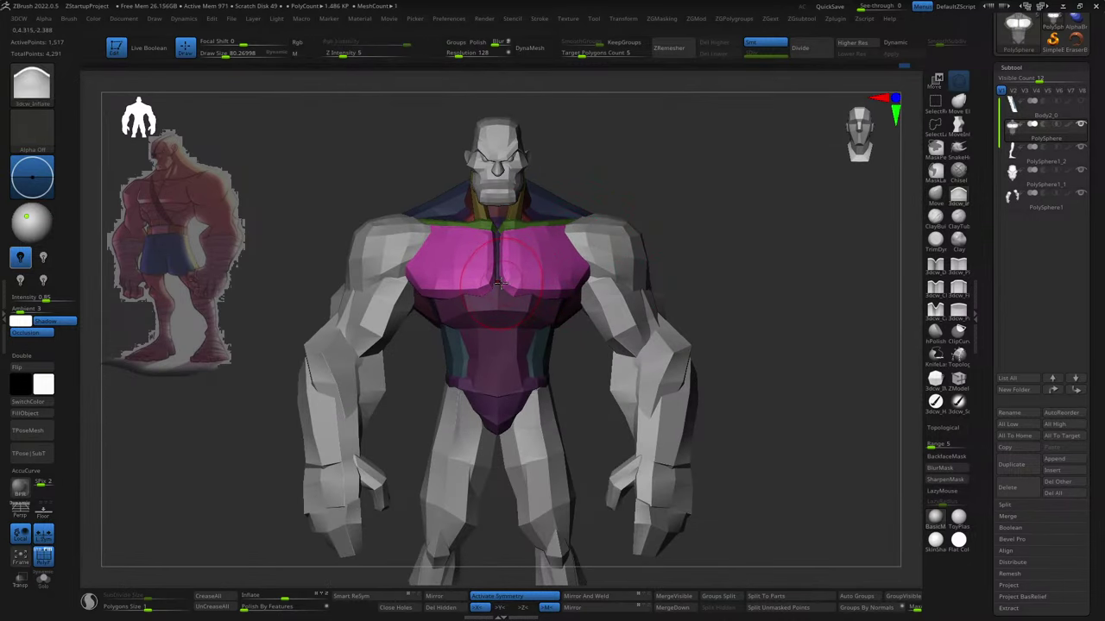
pyautogui.keyDown('ctrl'); pyautogui.moveTo(497, 281); pyautogui.dragTo(473, 289, button='right'); pyautogui.keyUp('ctrl')
pyautogui.press('b')
pyautogui.press('p')
pyautogui.press('i')
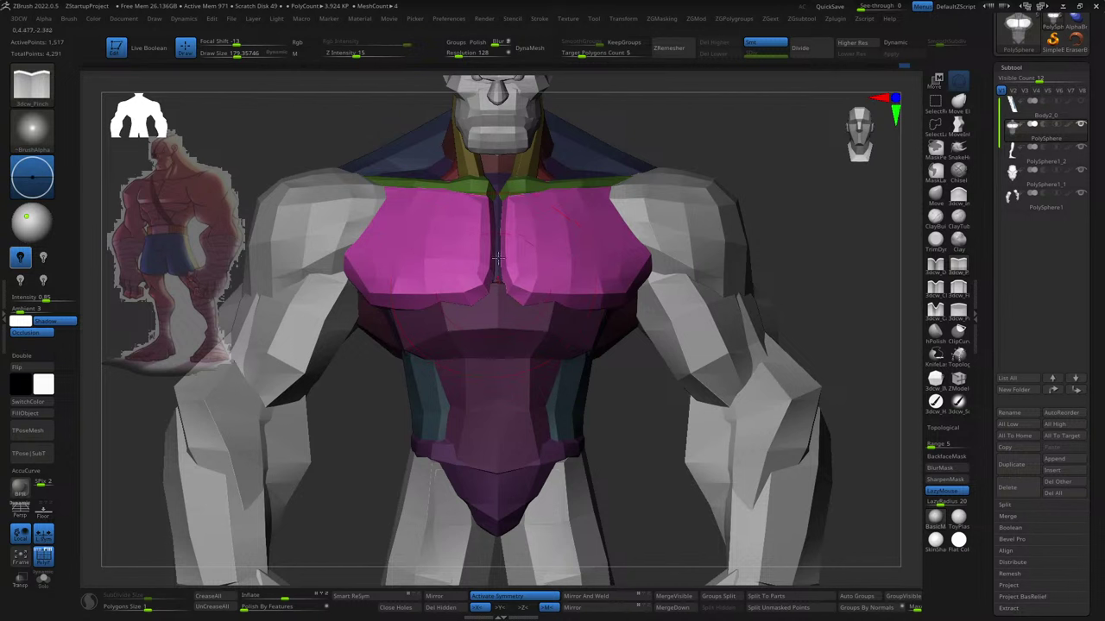
pyautogui.keyDown('ctrl'); pyautogui.moveTo(498, 258); pyautogui.dragTo(497, 280, button='right'); pyautogui.keyUp('ctrl')
pyautogui.moveTo(497, 257); pyautogui.dragTo(498, 208)
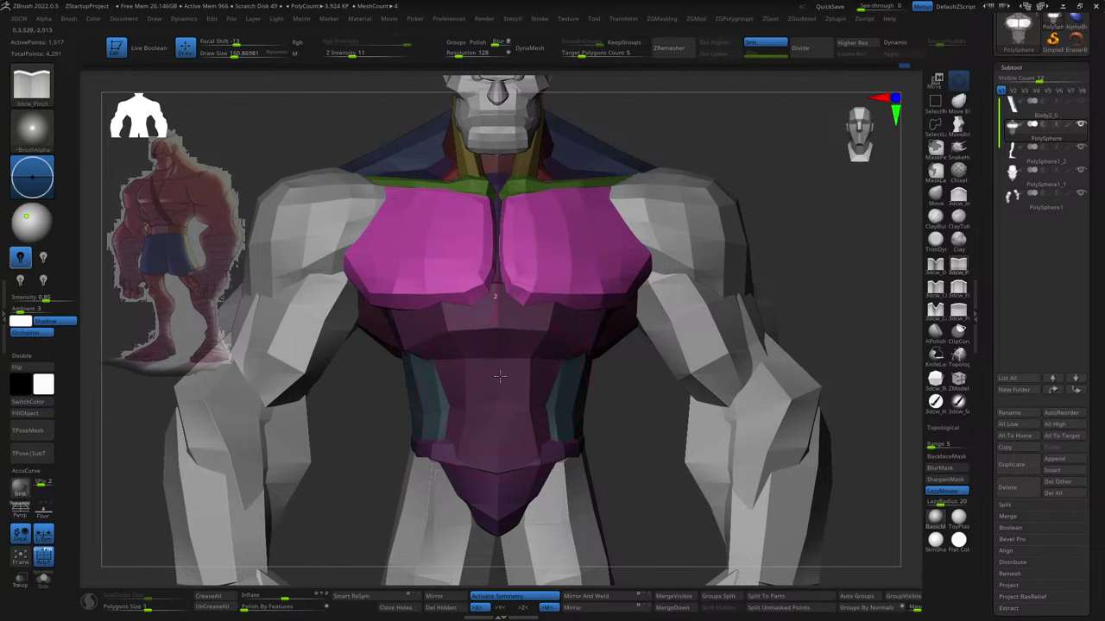
# - Switch to the Move brush and resize it to tidy the pectoral plates
pyautogui.press('b')
pyautogui.press('m')
pyautogui.press('v')
pyautogui.keyDown('ctrl'); pyautogui.moveTo(520, 301); pyautogui.dragTo(472, 306, button='right'); pyautogui.keyUp('ctrl')
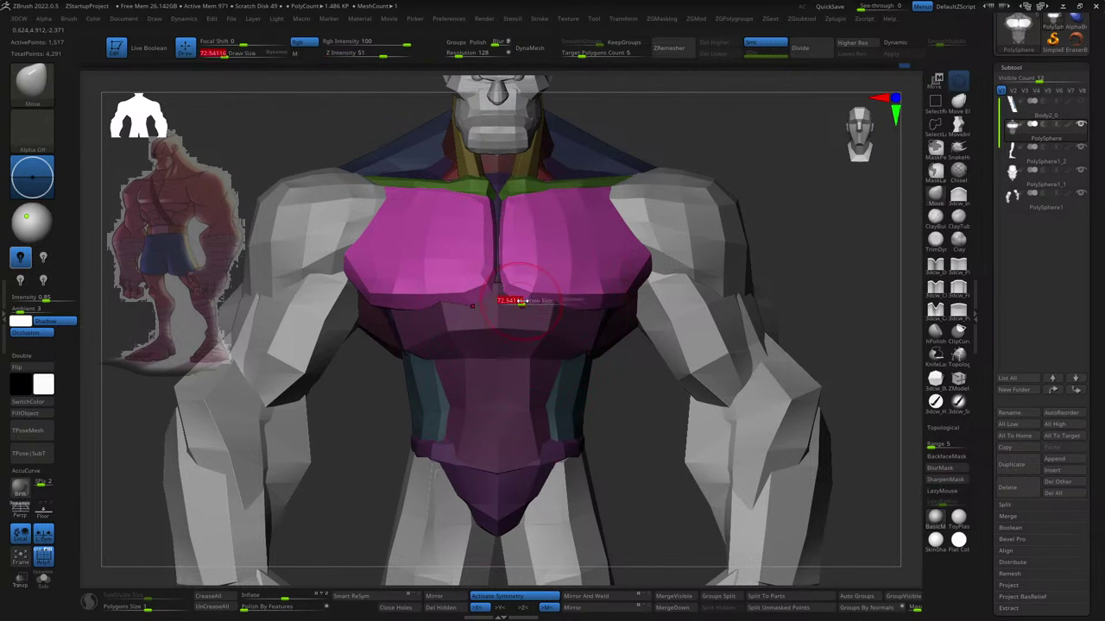
pyautogui.keyDown('ctrl'); pyautogui.moveTo(578, 313); pyautogui.dragTo(593, 308, button='right'); pyautogui.keyUp('ctrl')
pyautogui.moveTo(657, 375)
pyautogui.mouseDown()
pyautogui.moveTo(622, 454)
pyautogui.moveTo(642, 412)
pyautogui.mouseUp()
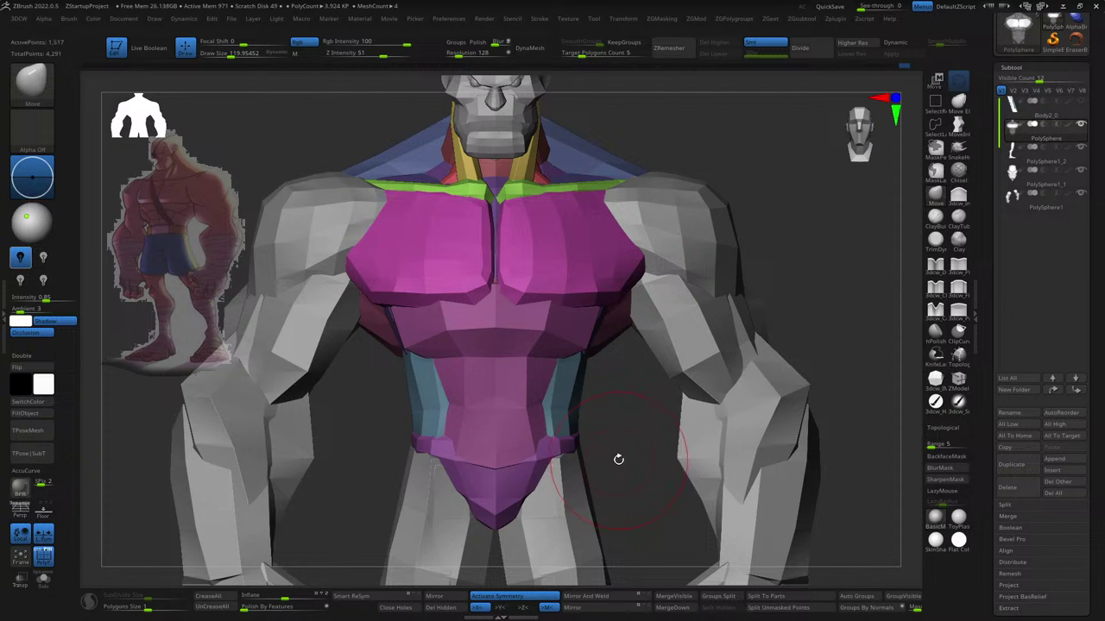
# - Insert a mirrored QuadSphere pair on the chest, then widen, lower and tilt it into flat pads
pyautogui.click(958, 377)
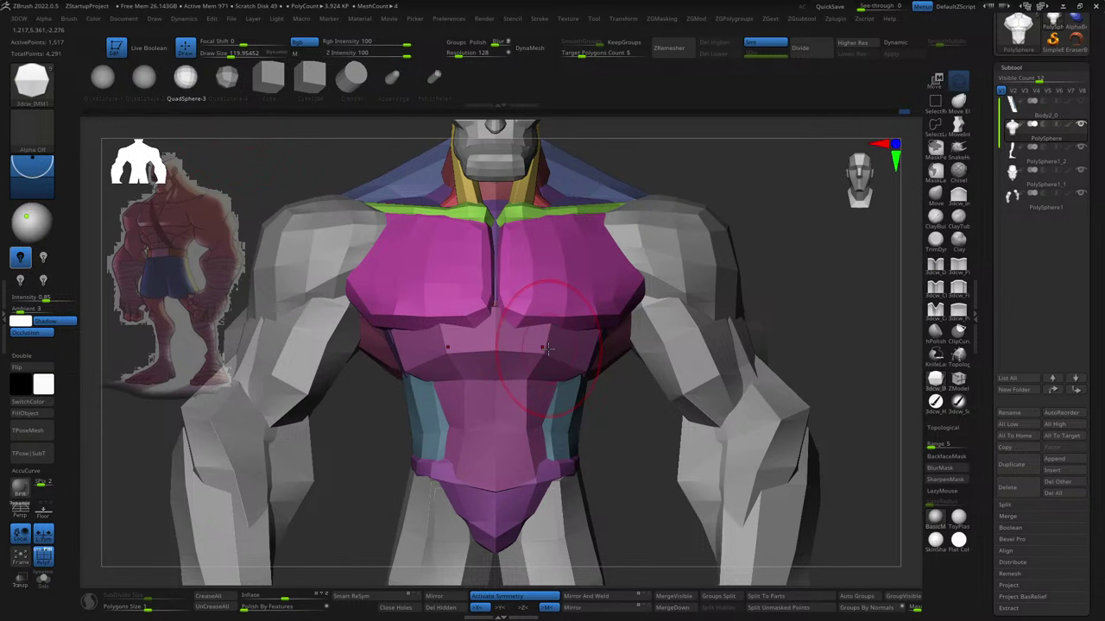
pyautogui.moveTo(545, 353); pyautogui.dragTo(574, 385)
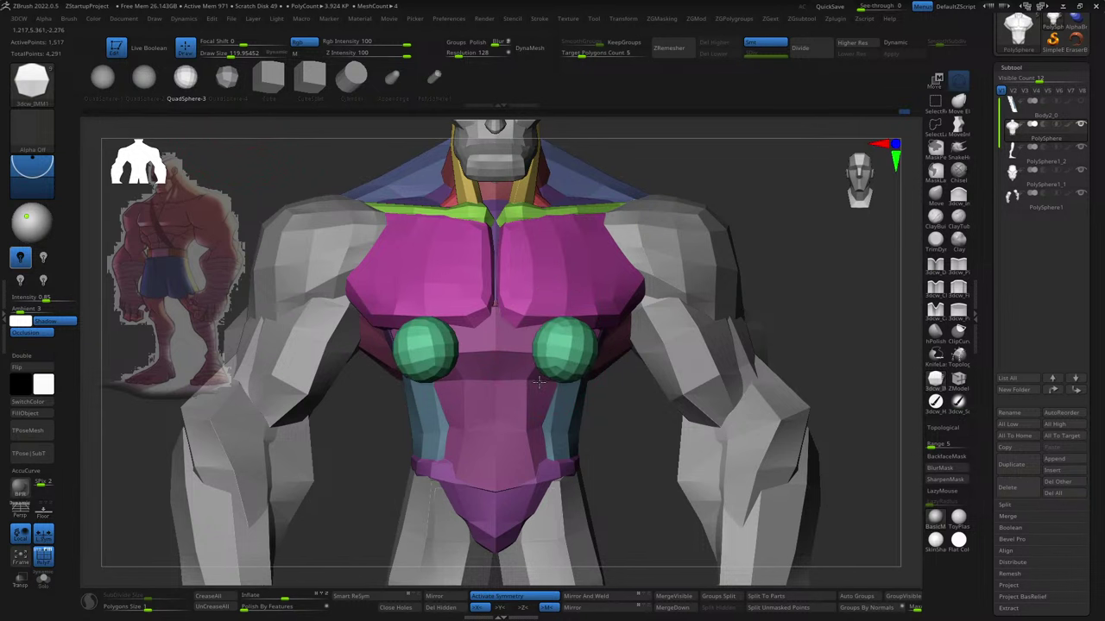
pyautogui.press('w')
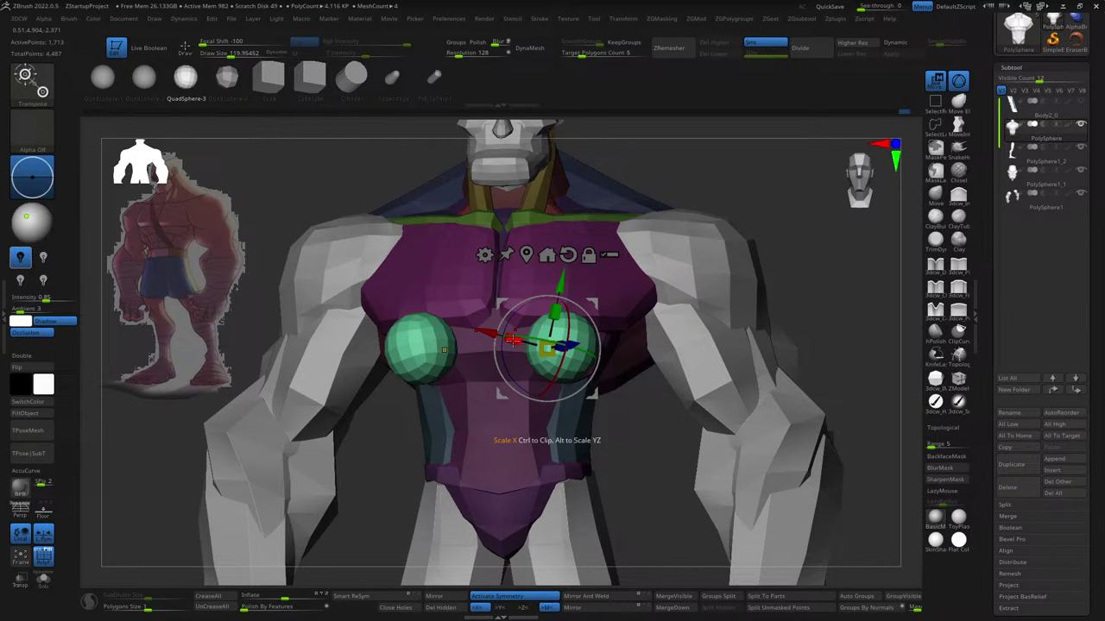
pyautogui.moveTo(513, 339); pyautogui.dragTo(656, 316)
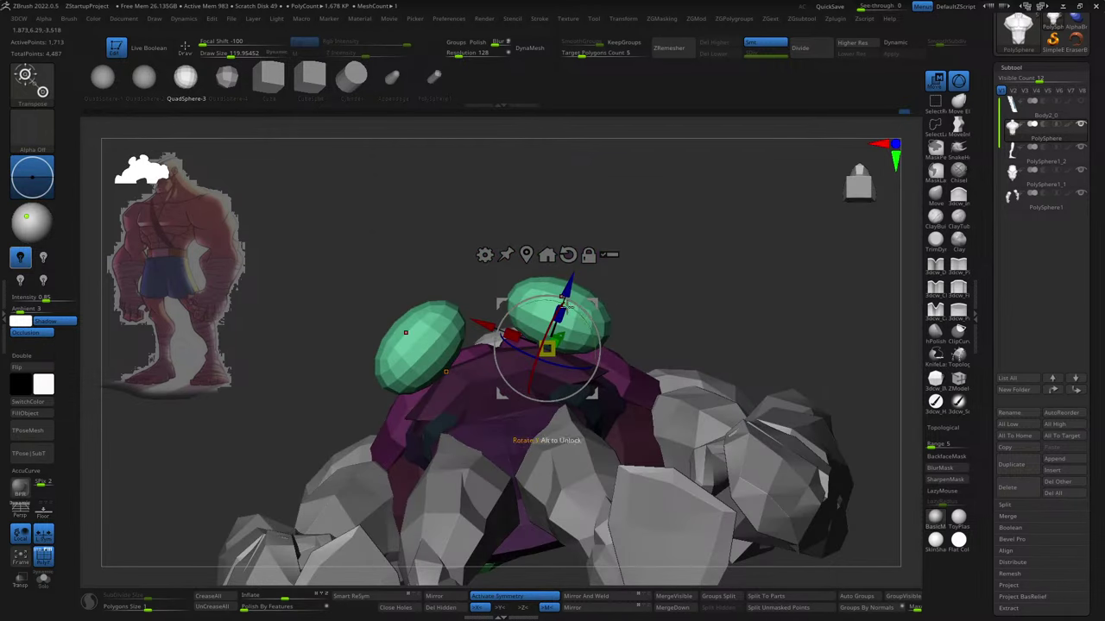
pyautogui.moveTo(563, 297); pyautogui.dragTo(604, 403)
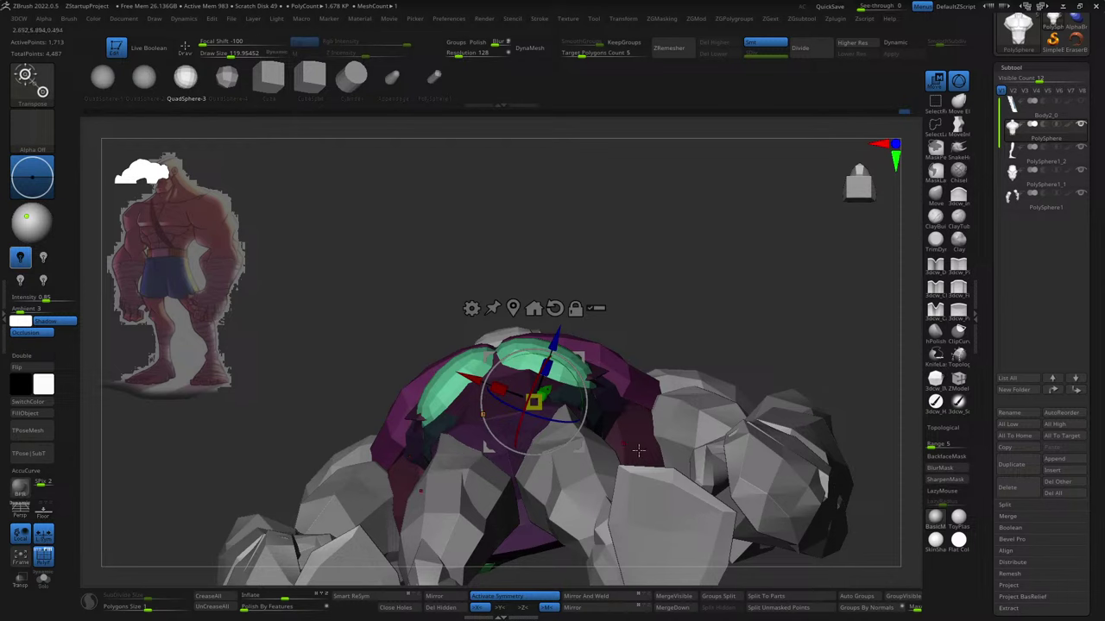
pyautogui.moveTo(650, 440); pyautogui.dragTo(670, 397)
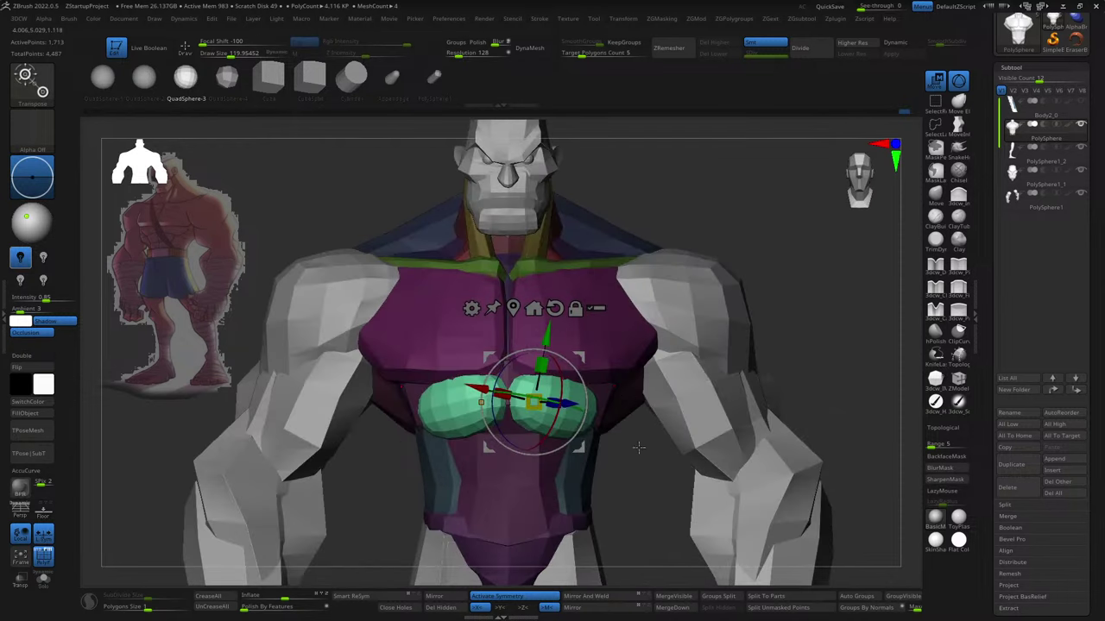
pyautogui.moveTo(639, 447); pyautogui.dragTo(604, 479)
pyautogui.moveTo(534, 488); pyautogui.dragTo(535, 488)
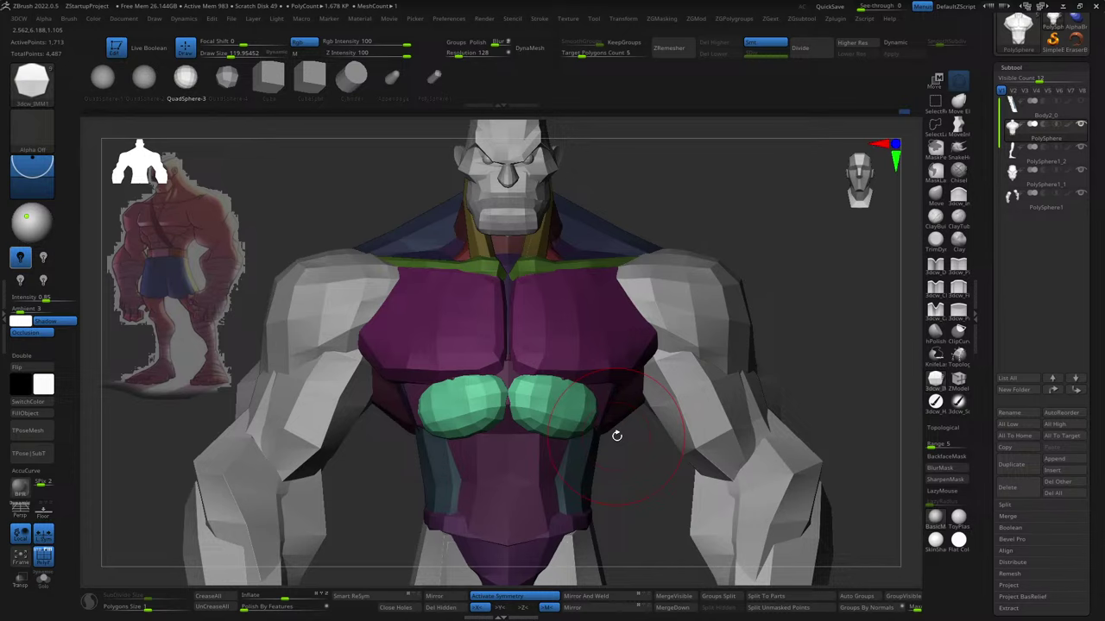
# - With a larger Move brush, pull the green pads up against the pecs and reshape their lower edges
pyautogui.moveTo(616, 436); pyautogui.dragTo(580, 352)
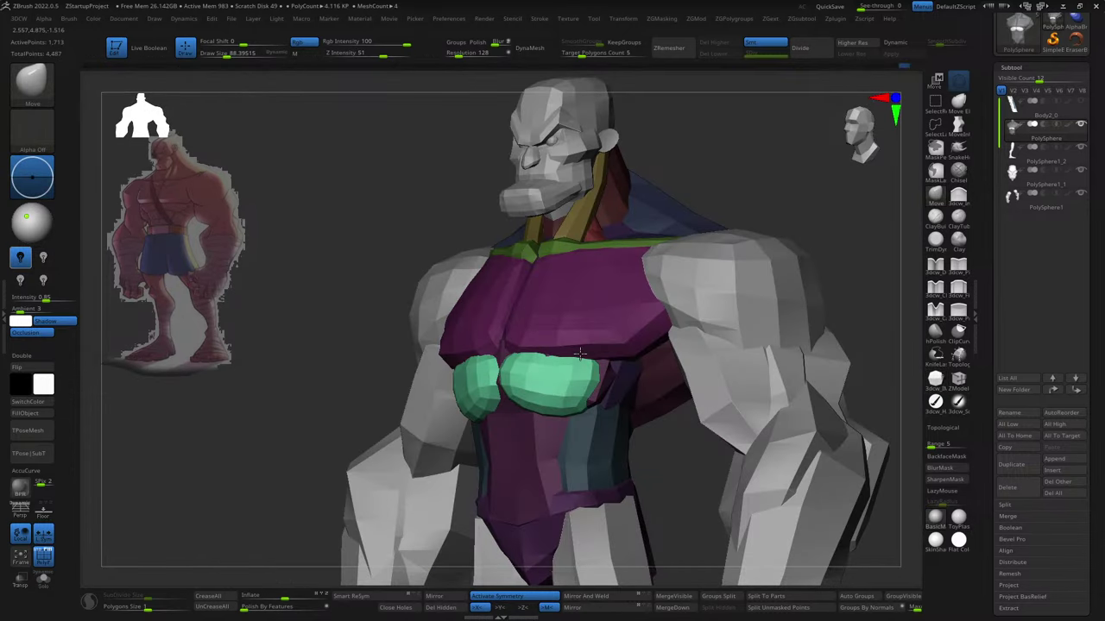
pyautogui.press('s')
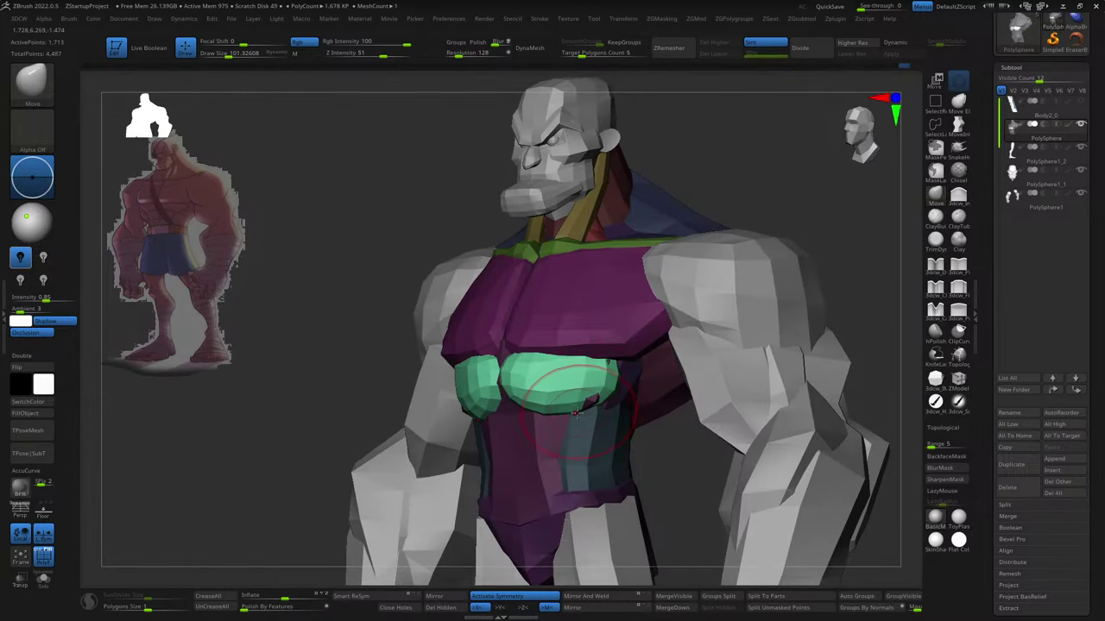
pyautogui.keyDown('shift'); pyautogui.moveTo(545, 403); pyautogui.dragTo(513, 389, button='right'); pyautogui.keyUp('shift')
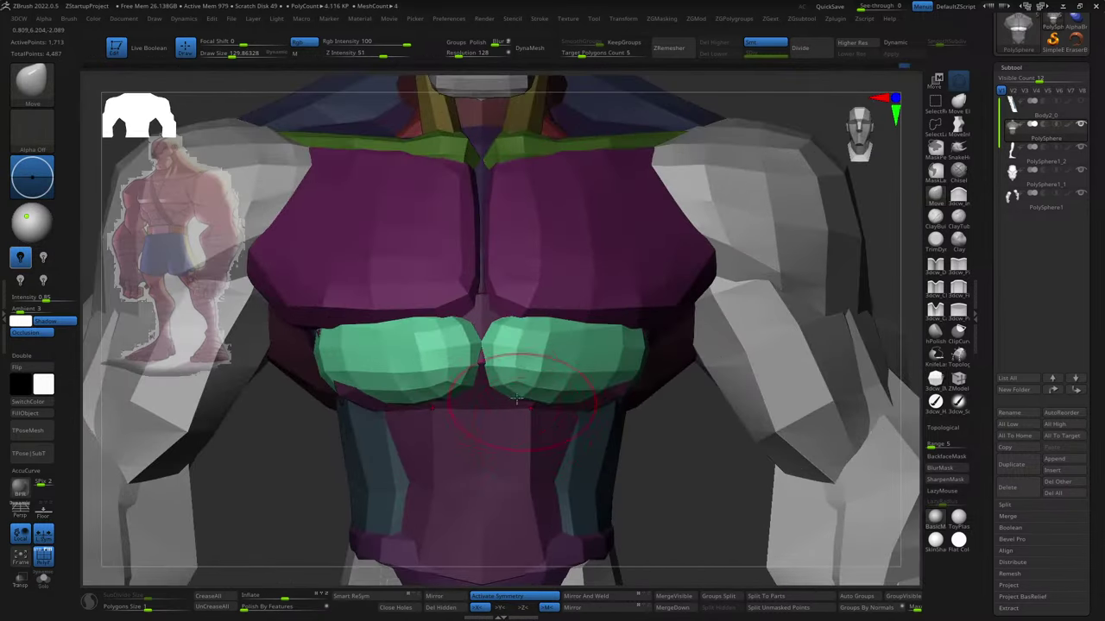
pyautogui.press('s')
pyautogui.moveTo(513, 389)
pyautogui.mouseDown()
pyautogui.moveTo(535, 389)
pyautogui.moveTo(493, 308)
pyautogui.mouseUp()
pyautogui.moveTo(493, 308)
pyautogui.mouseDown(button='right')
pyautogui.moveTo(506, 320)
pyautogui.moveTo(511, 397)
pyautogui.mouseUp(button='right')
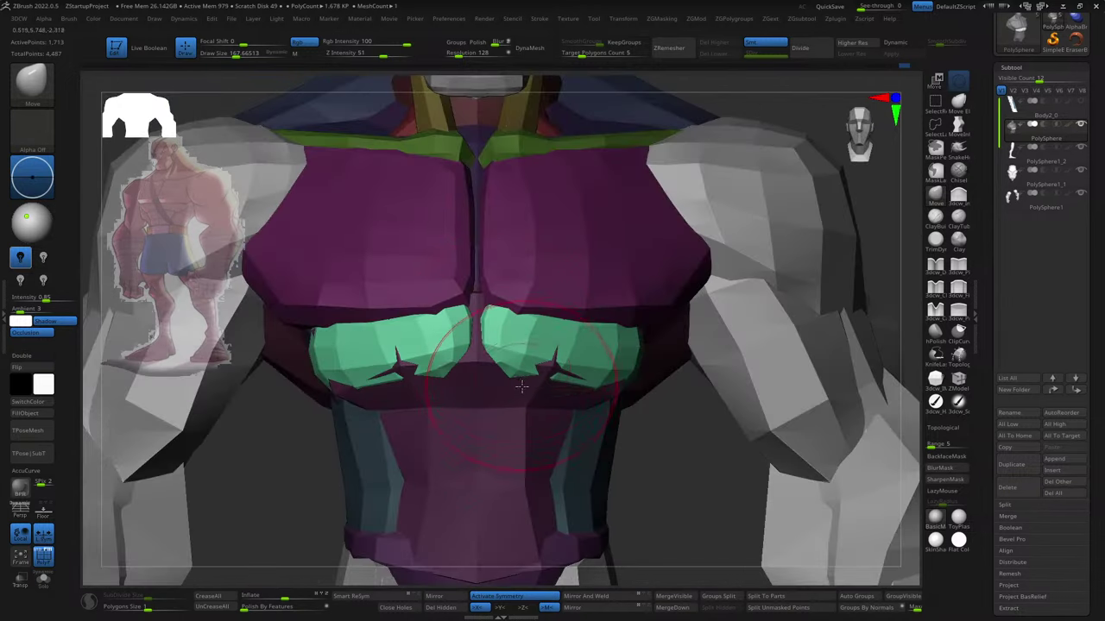
pyautogui.moveTo(511, 397); pyautogui.dragTo(483, 371)
pyautogui.moveTo(483, 371); pyautogui.dragTo(518, 362, button='right')
pyautogui.moveTo(448, 371); pyautogui.dragTo(518, 371)
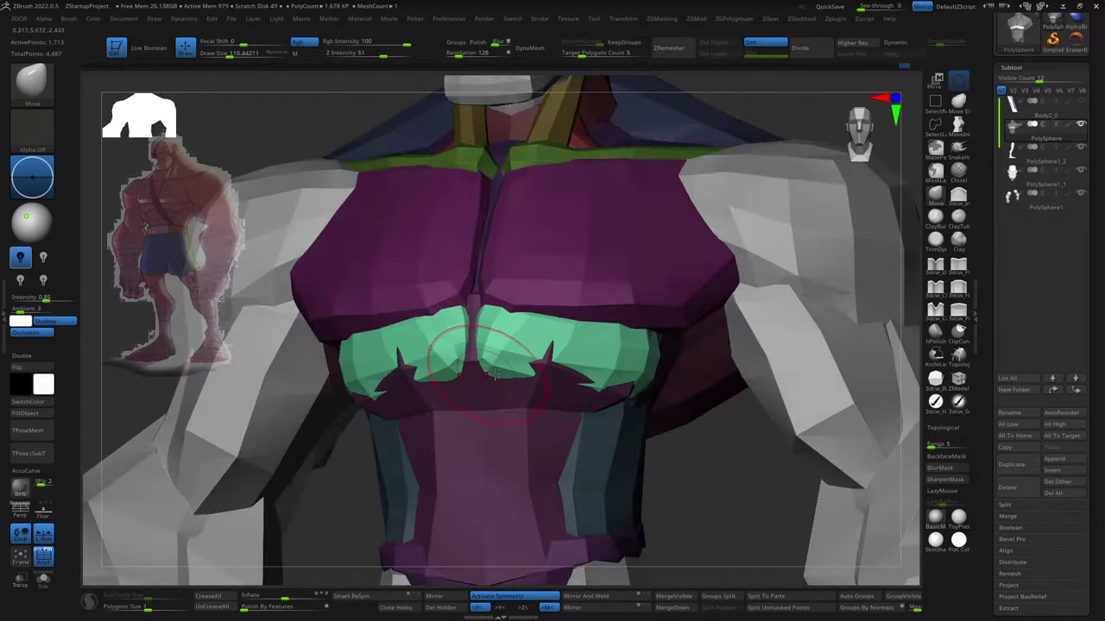
pyautogui.keyDown('shift'); pyautogui.moveTo(518, 371); pyautogui.dragTo(509, 369, button='right'); pyautogui.keyUp('shift')
# - Wrap the green pads around the torso sides so their inner ends meet at the sternum
pyautogui.moveTo(509, 368)
pyautogui.mouseDown()
pyautogui.moveTo(480, 383)
pyautogui.moveTo(518, 371)
pyautogui.mouseUp()
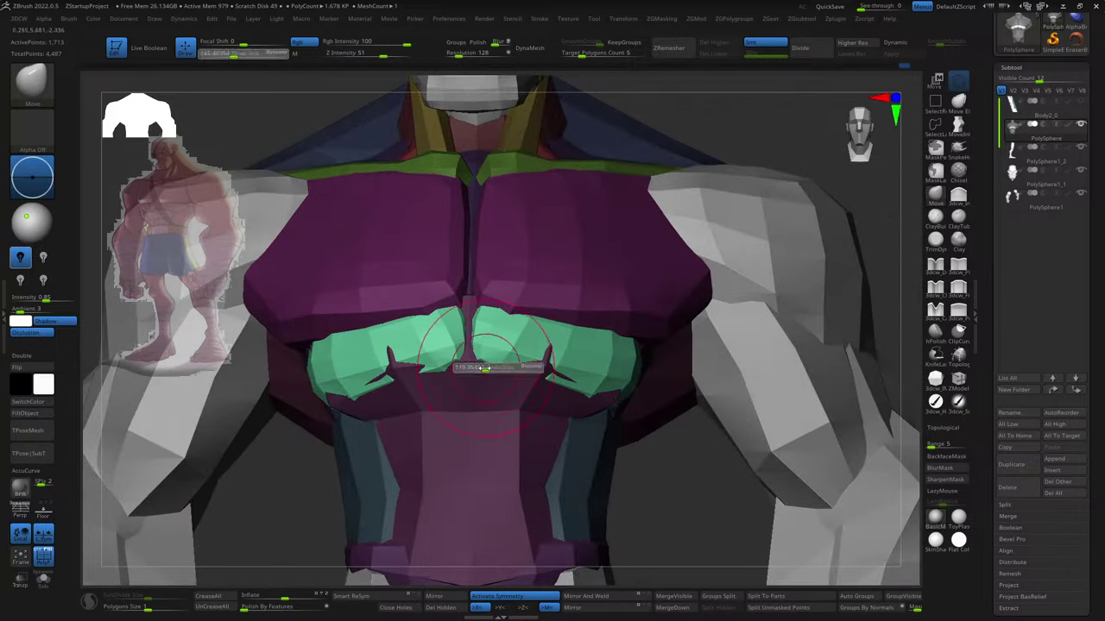
pyautogui.moveTo(509, 371)
pyautogui.mouseDown(button='right')
pyautogui.moveTo(585, 325)
pyautogui.moveTo(544, 276)
pyautogui.mouseUp(button='right')
pyautogui.moveTo(543, 277); pyautogui.dragTo(673, 362)
pyautogui.moveTo(346, 405); pyautogui.dragTo(449, 345)
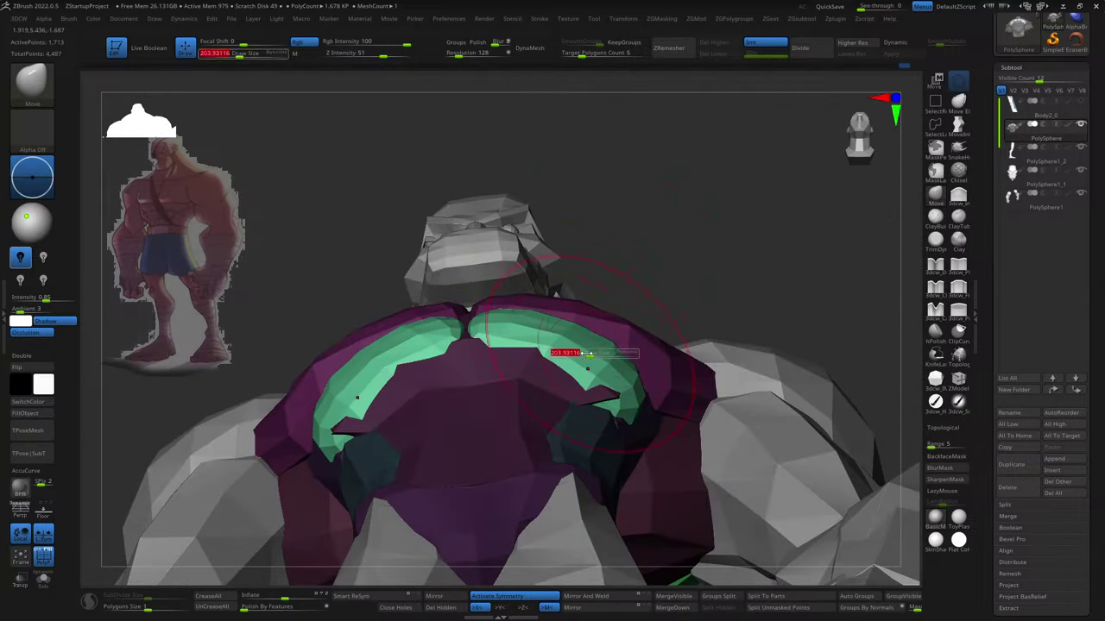
pyautogui.moveTo(567, 352); pyautogui.dragTo(577, 430, button='right')
pyautogui.moveTo(602, 378)
pyautogui.mouseDown(button='right')
pyautogui.moveTo(678, 270)
pyautogui.moveTo(674, 324)
pyautogui.mouseUp(button='right')
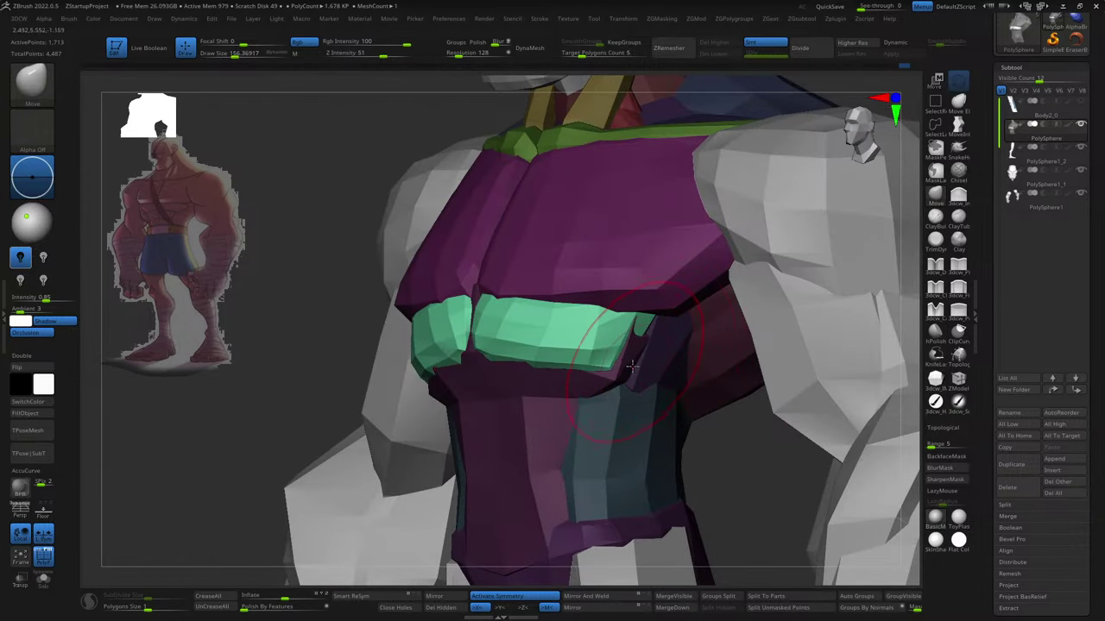
pyautogui.moveTo(581, 390)
pyautogui.mouseDown(button='right')
pyautogui.moveTo(576, 375)
pyautogui.moveTo(553, 380)
pyautogui.mouseUp(button='right')
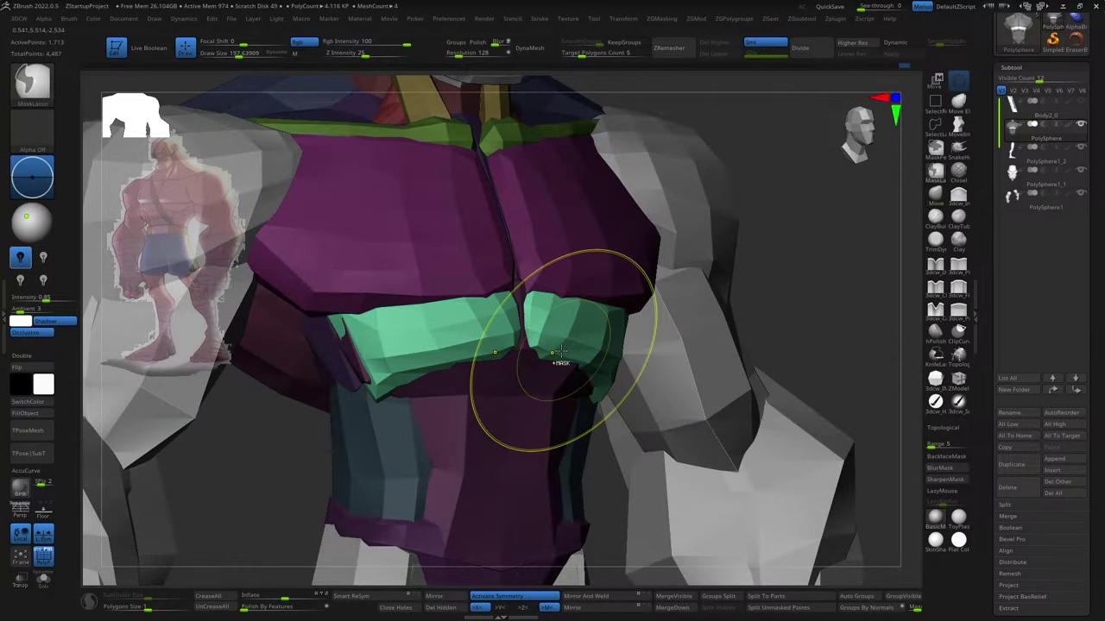
pyautogui.press('s')
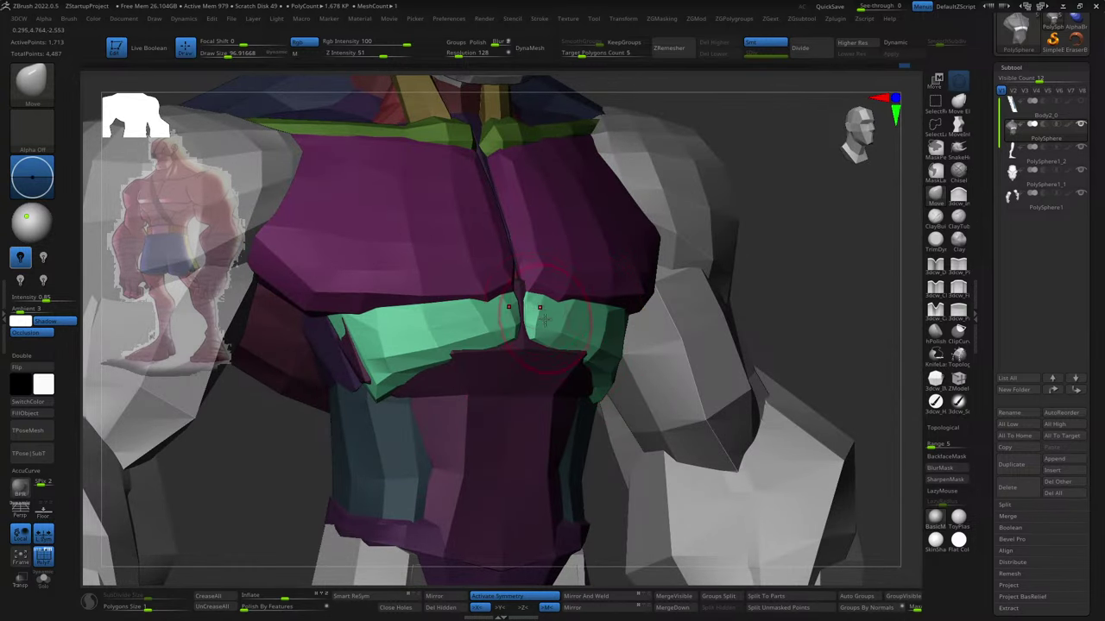
pyautogui.moveTo(543, 319)
pyautogui.mouseDown(button='right')
pyautogui.moveTo(525, 346)
pyautogui.moveTo(543, 353)
pyautogui.moveTo(526, 380)
pyautogui.moveTo(548, 386)
pyautogui.mouseUp(button='right')
pyautogui.press('f')
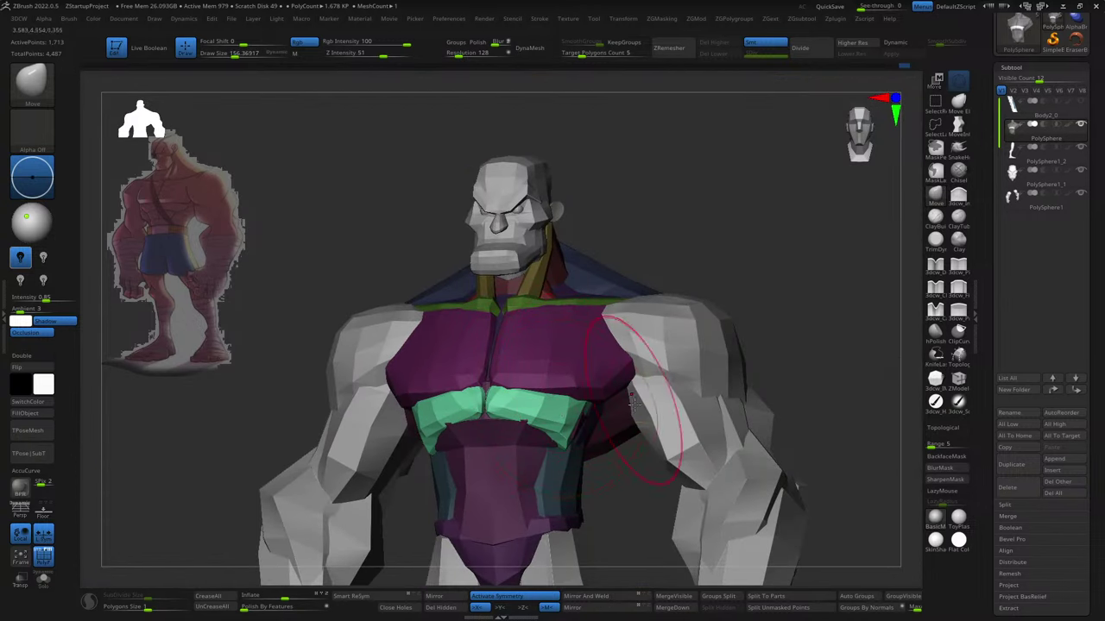
# - Hide part of the purple sphere subtool and split the hidden part off as PolySphere1_3
pyautogui.moveTo(634, 402)
pyautogui.mouseDown(button='right')
pyautogui.moveTo(630, 458)
pyautogui.moveTo(624, 311)
pyautogui.moveTo(658, 397)
pyautogui.mouseUp(button='right')
pyautogui.keyDown('alt'); pyautogui.click(624, 310); pyautogui.keyUp('alt')
pyautogui.moveTo(743, 307)
pyautogui.mouseDown(button='right')
pyautogui.moveTo(809, 420)
pyautogui.moveTo(802, 345)
pyautogui.moveTo(811, 341)
pyautogui.mouseUp(button='right')
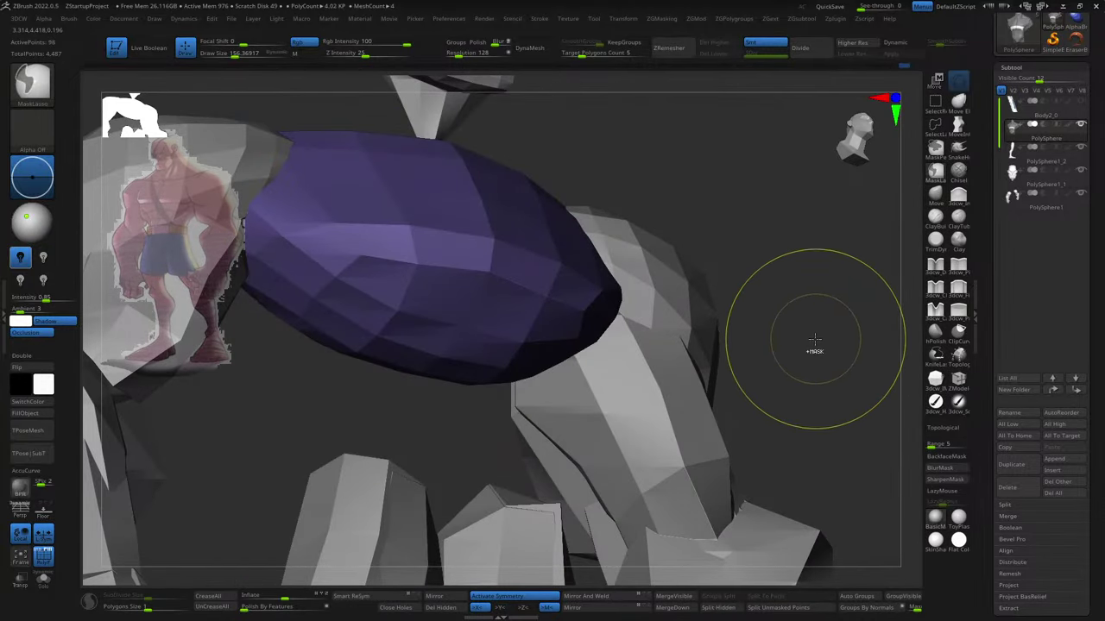
pyautogui.hotkey('ctrl', 'shift')
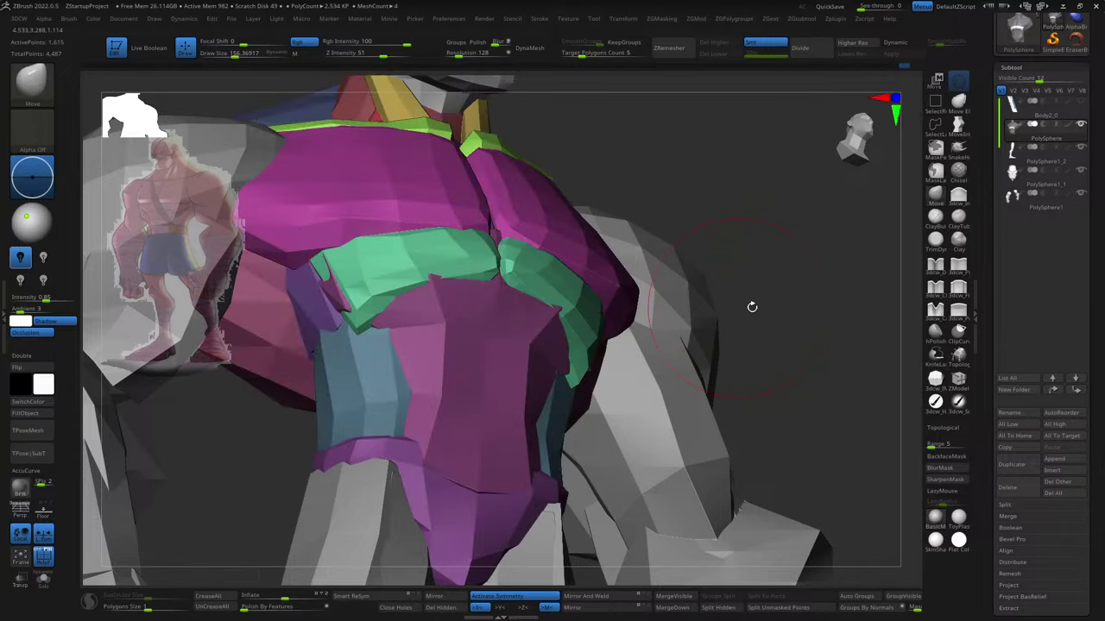
pyautogui.moveTo(751, 306)
pyautogui.mouseDown(button='right')
pyautogui.moveTo(664, 341)
pyautogui.moveTo(673, 387)
pyautogui.moveTo(795, 532)
pyautogui.mouseUp(button='right')
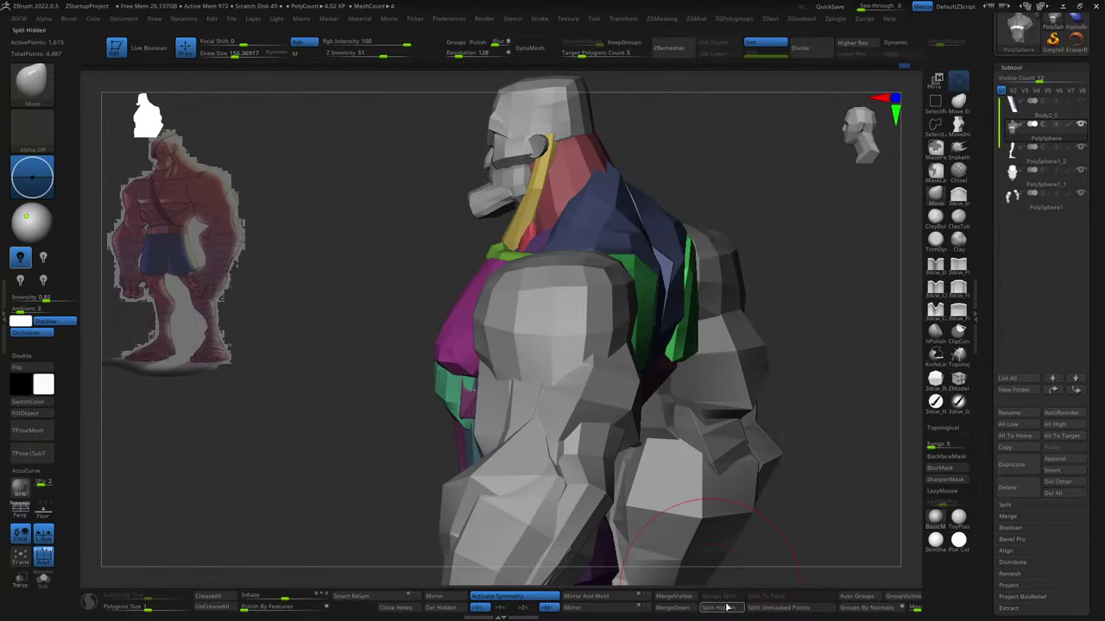
pyautogui.moveTo(888, 404)
pyautogui.mouseDown(button='right')
pyautogui.moveTo(835, 417)
pyautogui.moveTo(625, 399)
pyautogui.moveTo(584, 440)
pyautogui.moveTo(545, 371)
pyautogui.moveTo(730, 471)
pyautogui.mouseUp(button='right')
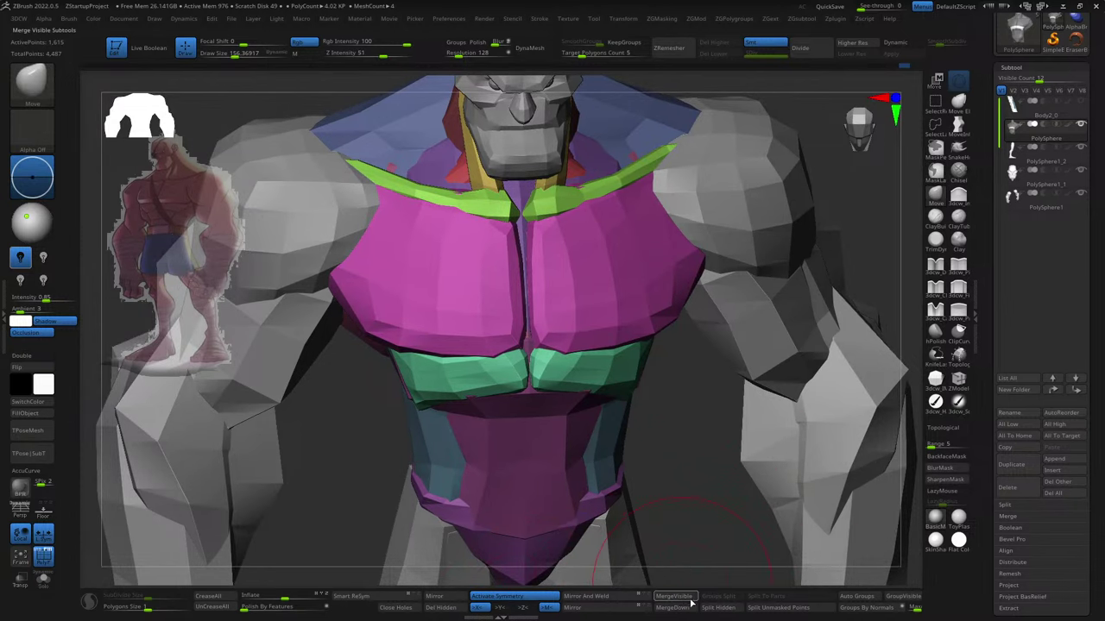
pyautogui.click(716, 608)
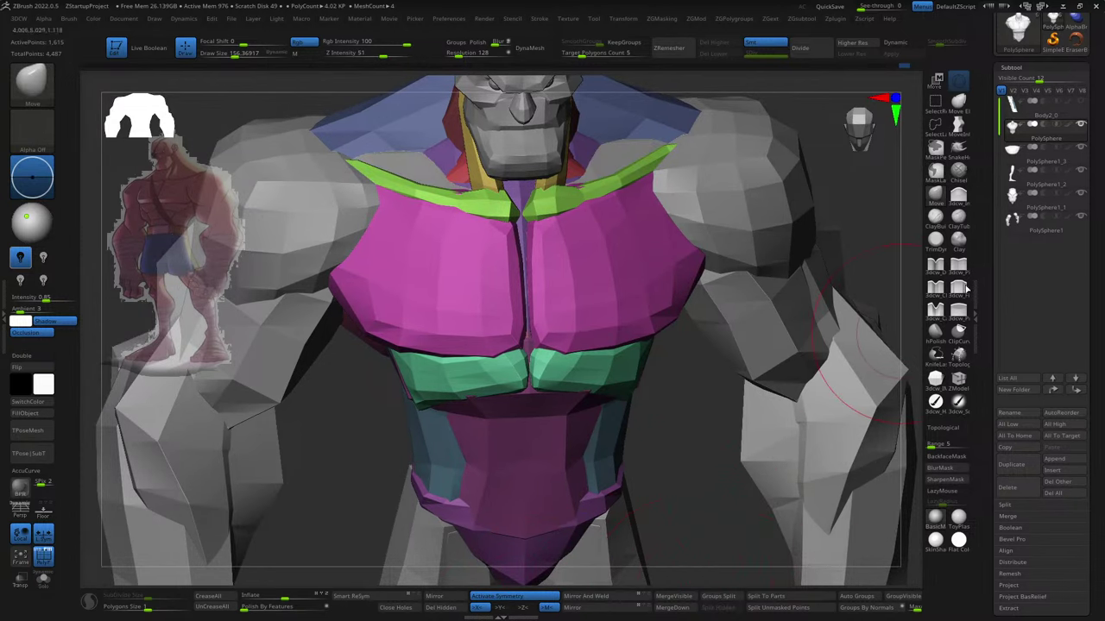
pyautogui.click(1084, 153)
# - Isolate the blue torso polygroup and smooth the crease down the centre of its back
pyautogui.moveTo(692, 513)
pyautogui.keyDown('ctrl'); pyautogui.mouseDown(button='right')
pyautogui.moveTo(670, 402)
pyautogui.moveTo(698, 475)
pyautogui.moveTo(754, 475)
pyautogui.moveTo(739, 360)
pyautogui.mouseUp(button='right'); pyautogui.keyUp('ctrl')
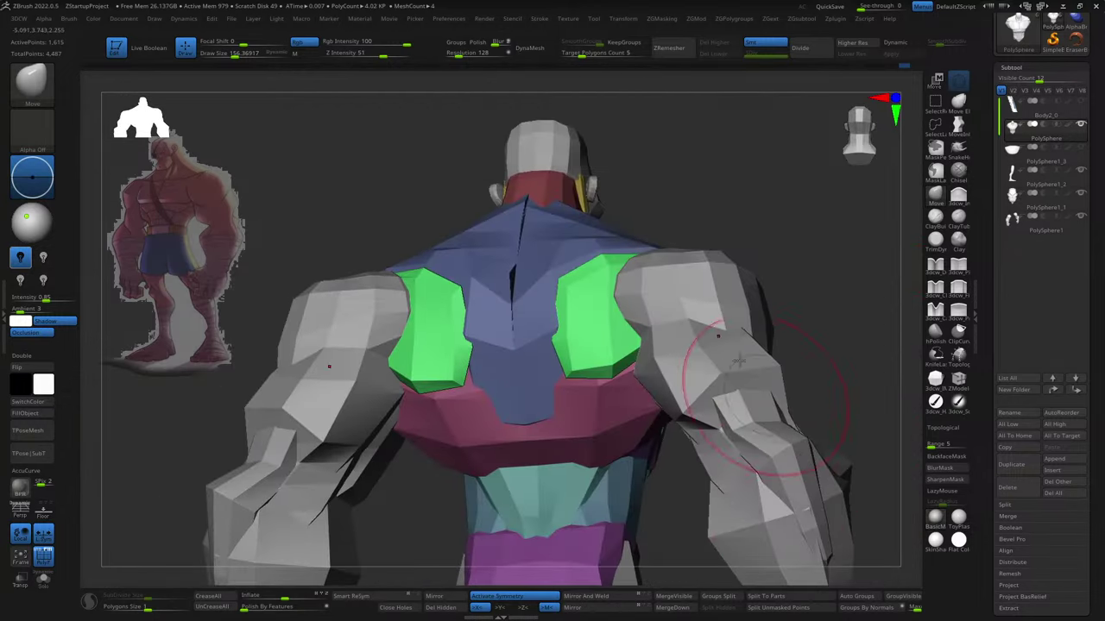
pyautogui.keyDown('ctrl'); pyautogui.keyDown('shift'); pyautogui.click(555, 234); pyautogui.keyUp('shift'); pyautogui.keyUp('ctrl')
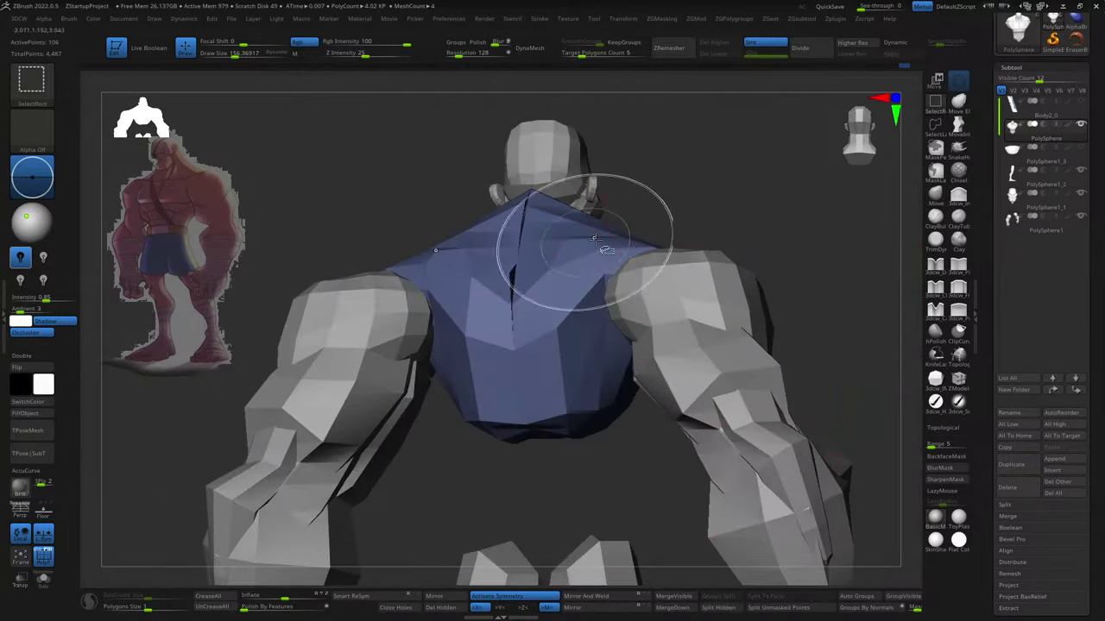
pyautogui.moveTo(555, 234)
pyautogui.mouseDown(button='right')
pyautogui.moveTo(750, 298)
pyautogui.moveTo(597, 444)
pyautogui.mouseUp(button='right')
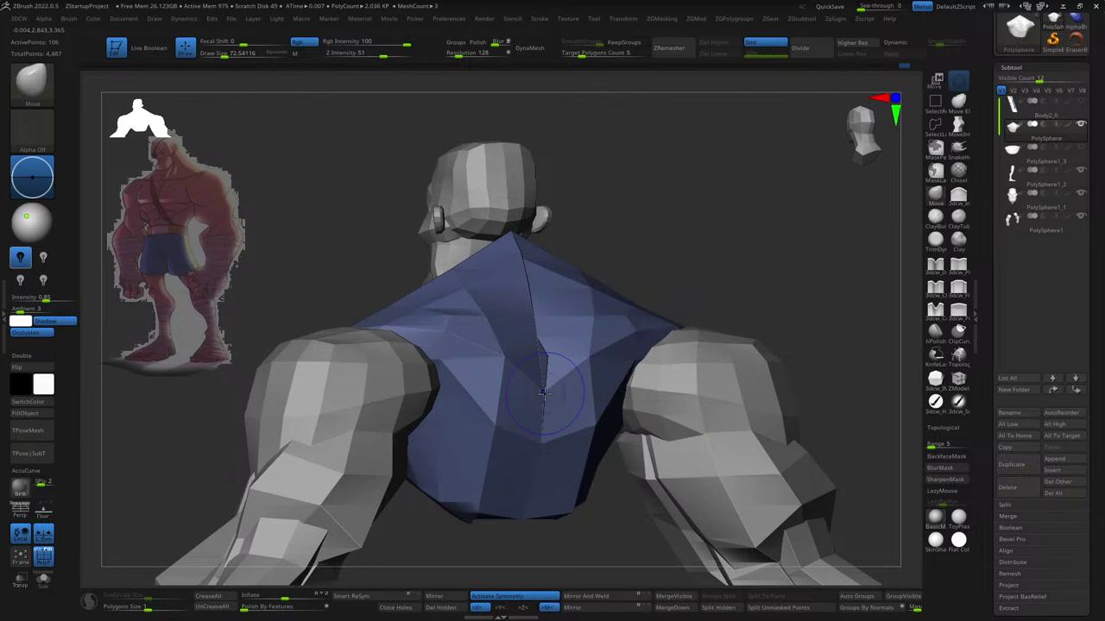
pyautogui.keyDown('shift'); pyautogui.moveTo(543, 393); pyautogui.dragTo(542, 380); pyautogui.keyUp('shift')
pyautogui.moveTo(543, 380)
pyautogui.keyDown('shift'); pyautogui.mouseDown(button='right')
pyautogui.moveTo(543, 264)
pyautogui.moveTo(744, 257)
pyautogui.moveTo(561, 284)
pyautogui.mouseUp(button='right'); pyautogui.keyUp('shift')
pyautogui.press('b')
pyautogui.press('d')
pyautogui.press('s')
# - Pull the blue torso's upper edge out toward the shoulders with the Move brush
pyautogui.press('b')
pyautogui.press('m')
pyautogui.press('v')
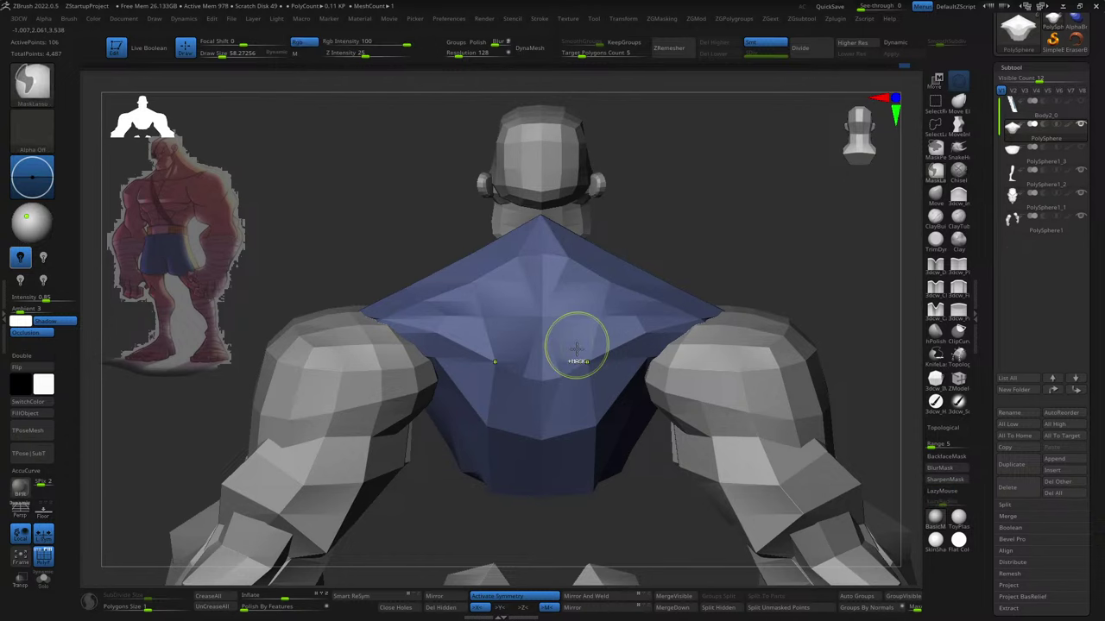
pyautogui.keyDown('ctrl'); pyautogui.moveTo(574, 346); pyautogui.dragTo(572, 306, button='right'); pyautogui.keyUp('ctrl')
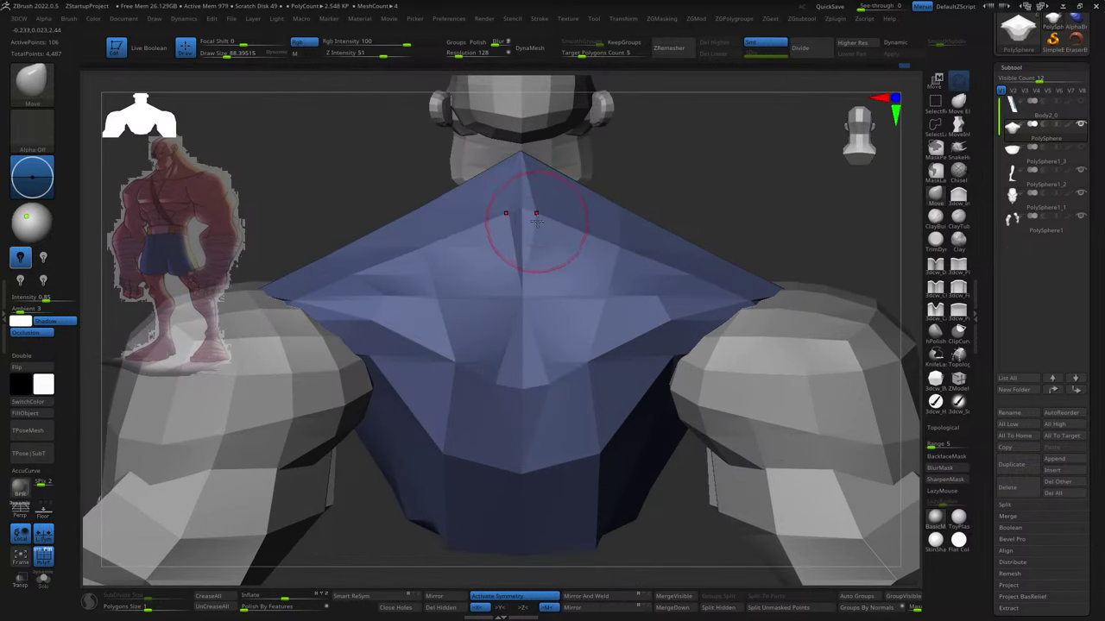
pyautogui.moveTo(522, 384)
pyautogui.mouseDown(button='right')
pyautogui.moveTo(432, 347)
pyautogui.moveTo(658, 313)
pyautogui.moveTo(670, 270)
pyautogui.moveTo(656, 261)
pyautogui.mouseUp(button='right')
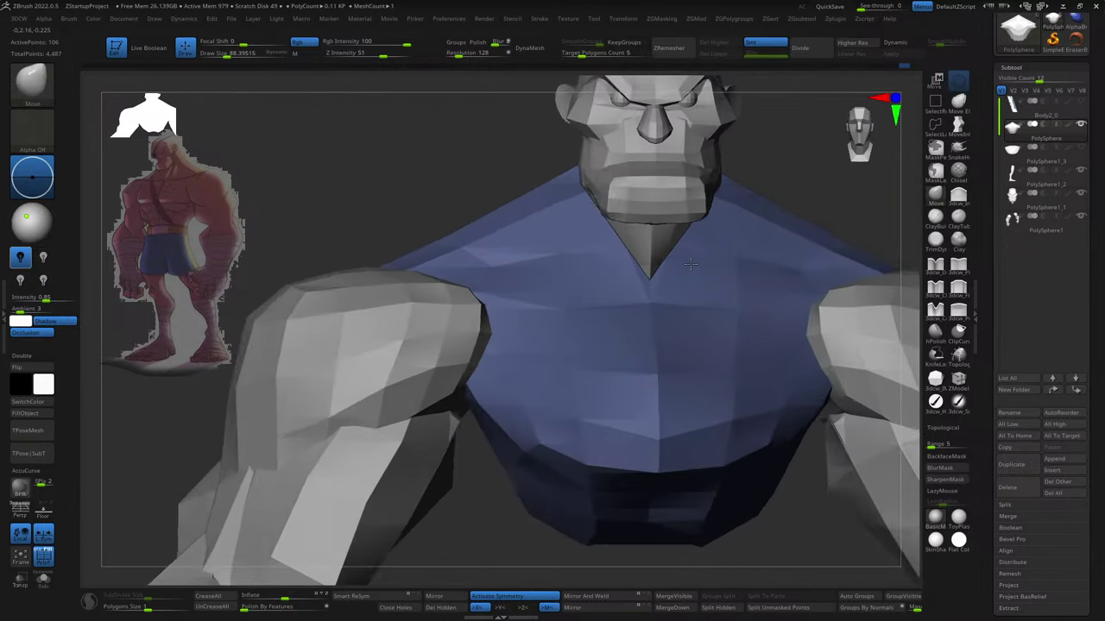
pyautogui.moveTo(655, 253); pyautogui.dragTo(651, 250)
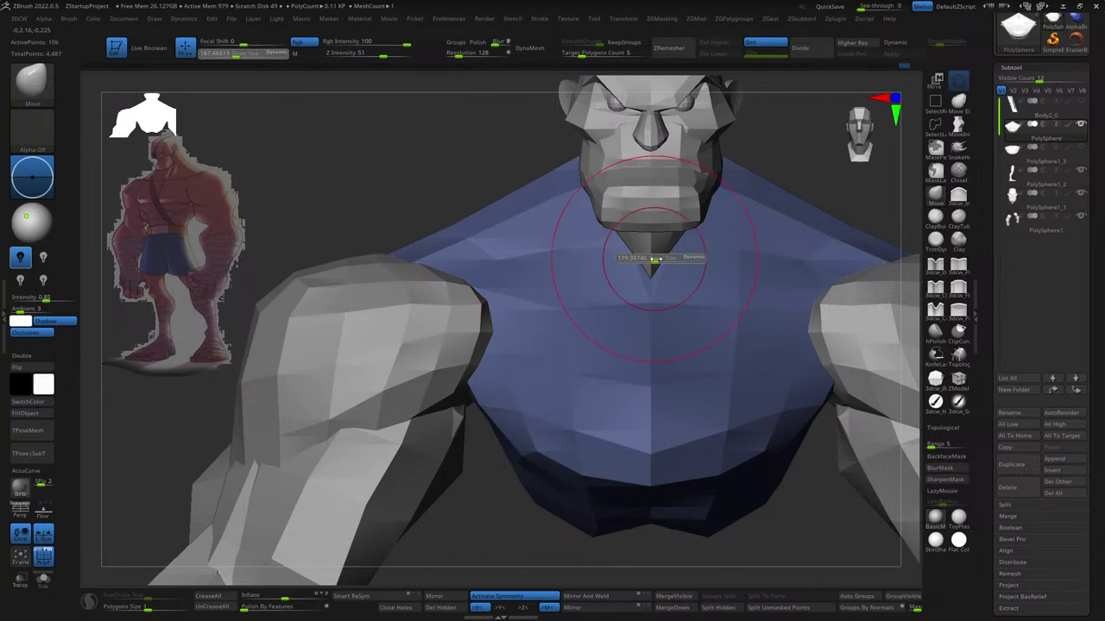
# - Show all the coloured body parts again and return to the front chest view
pyautogui.press('f')
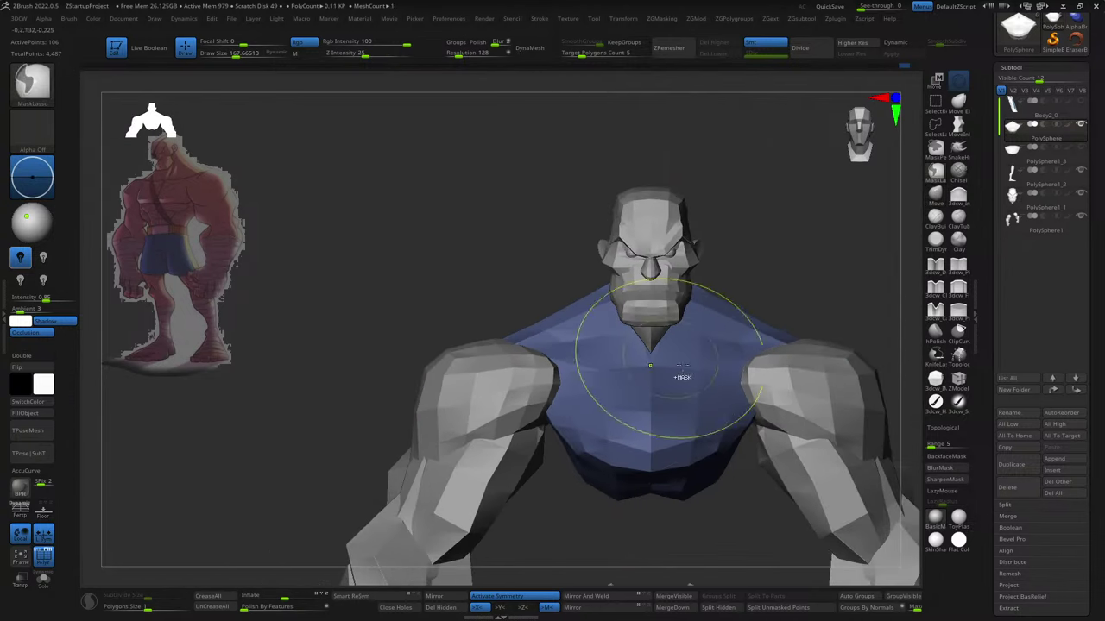
pyautogui.moveTo(765, 526)
pyautogui.mouseDown(button='right')
pyautogui.moveTo(902, 357)
pyautogui.moveTo(672, 233)
pyautogui.mouseUp(button='right')
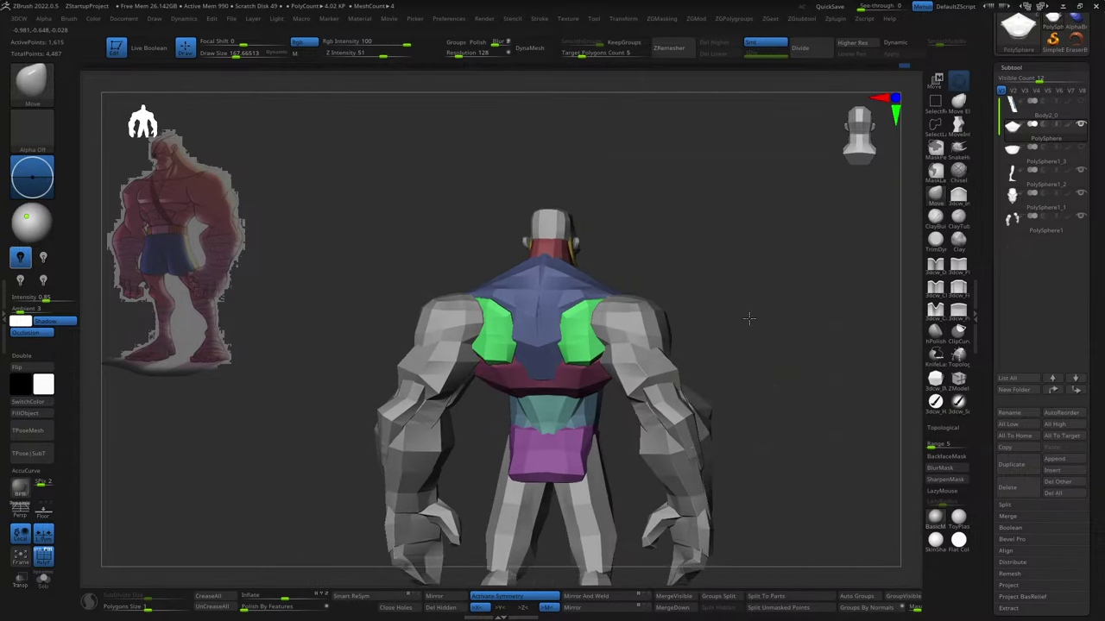
pyautogui.moveTo(748, 316)
pyautogui.mouseDown(button='right')
pyautogui.moveTo(772, 349)
pyautogui.moveTo(760, 320)
pyautogui.moveTo(622, 286)
pyautogui.moveTo(918, 348)
pyautogui.mouseUp(button='right')
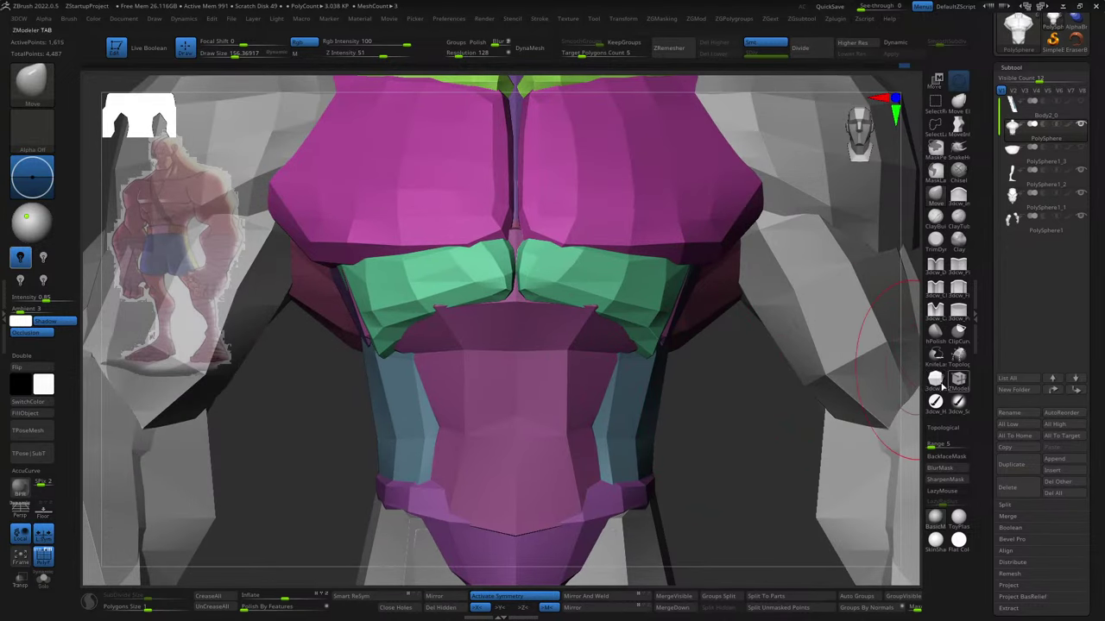
# - Insert a mirrored sphere pair below the green band, push it against the belly and flatten it
pyautogui.click(934, 380)
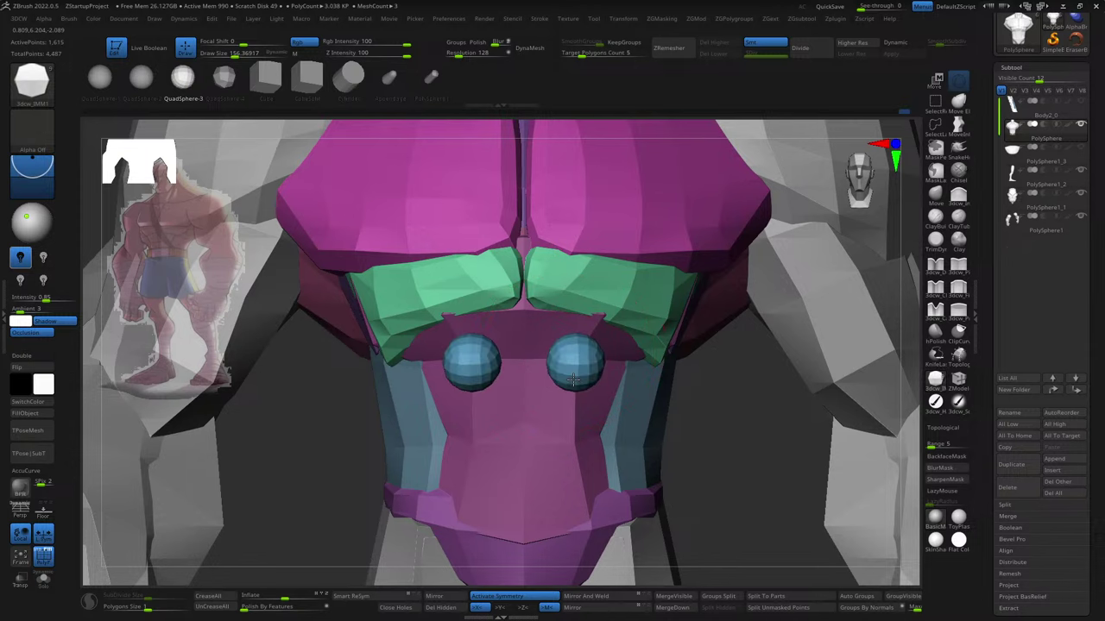
pyautogui.moveTo(573, 380); pyautogui.dragTo(595, 412, button='right')
pyautogui.press('w')
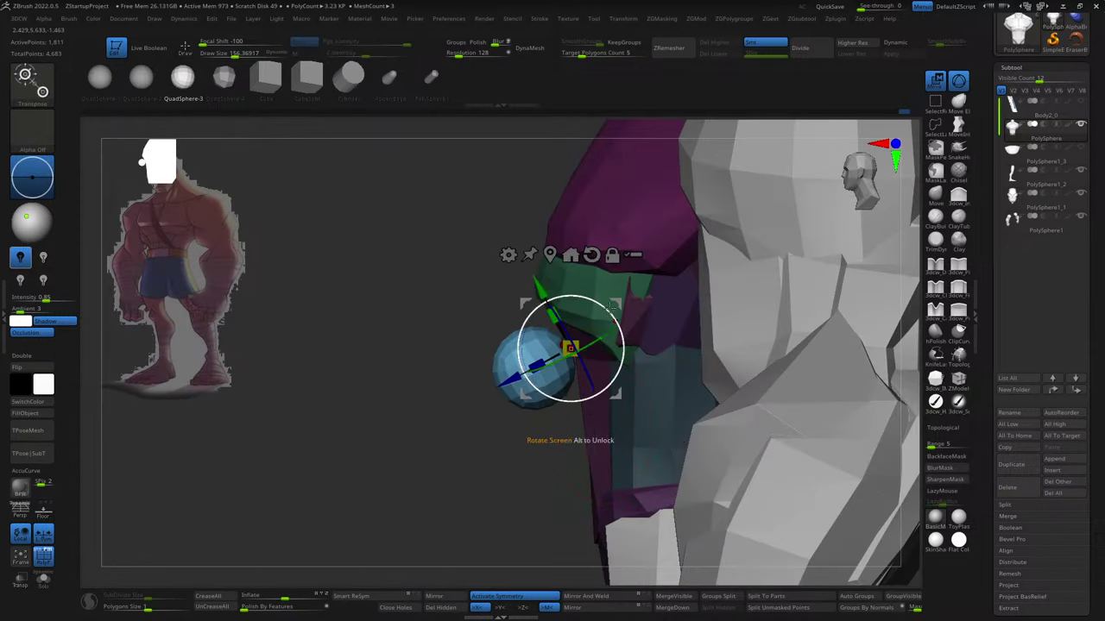
pyautogui.moveTo(610, 305); pyautogui.dragTo(653, 315)
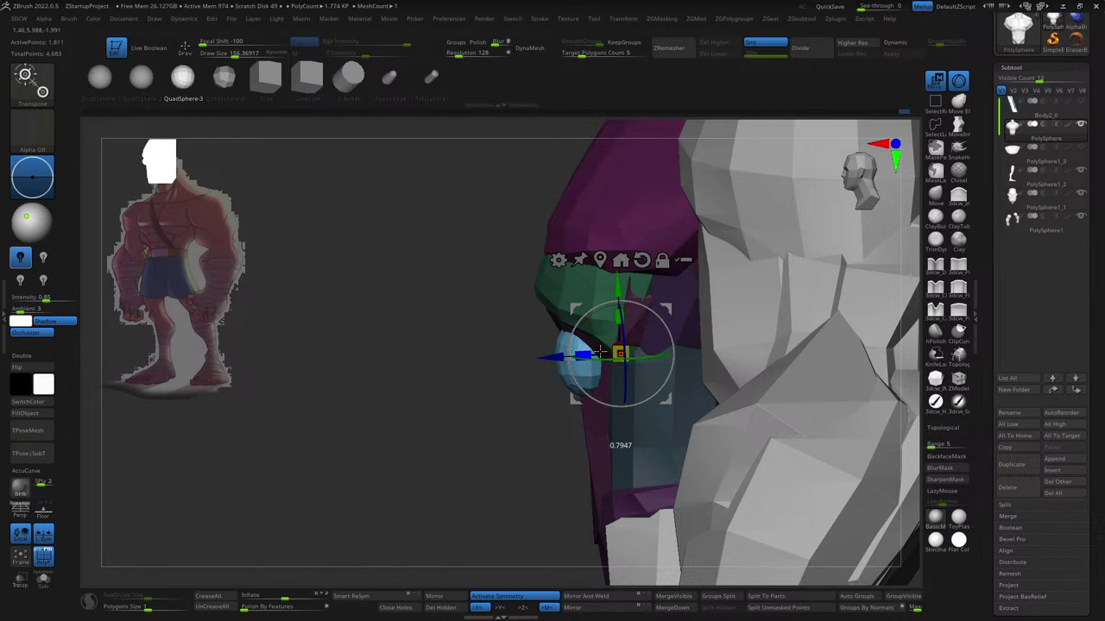
pyautogui.moveTo(593, 355); pyautogui.dragTo(592, 421, button='right')
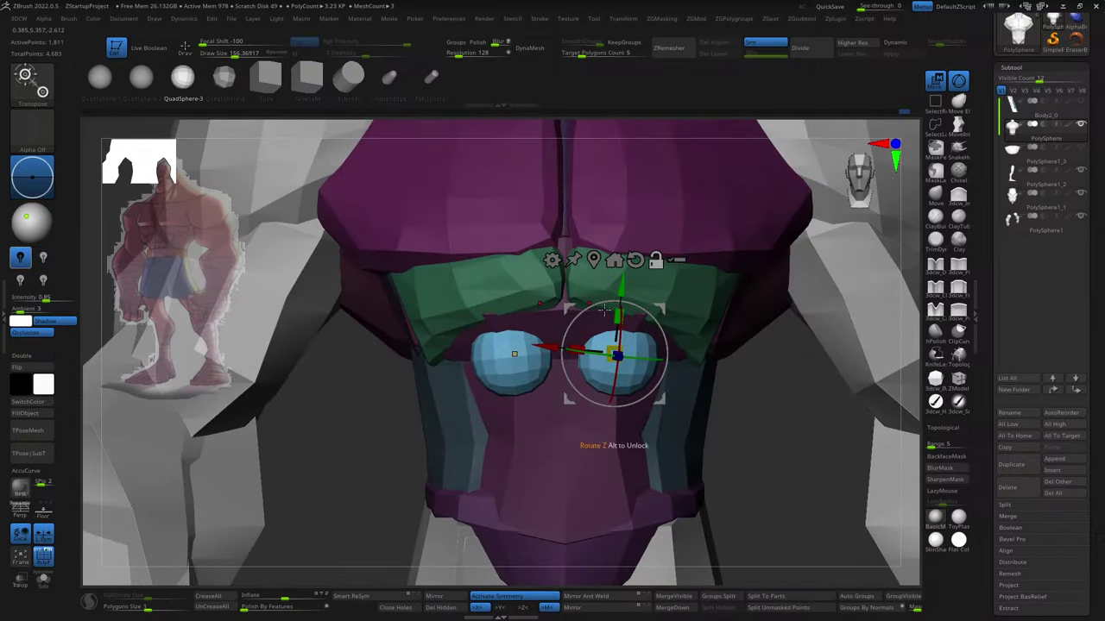
pyautogui.moveTo(590, 311); pyautogui.dragTo(569, 348)
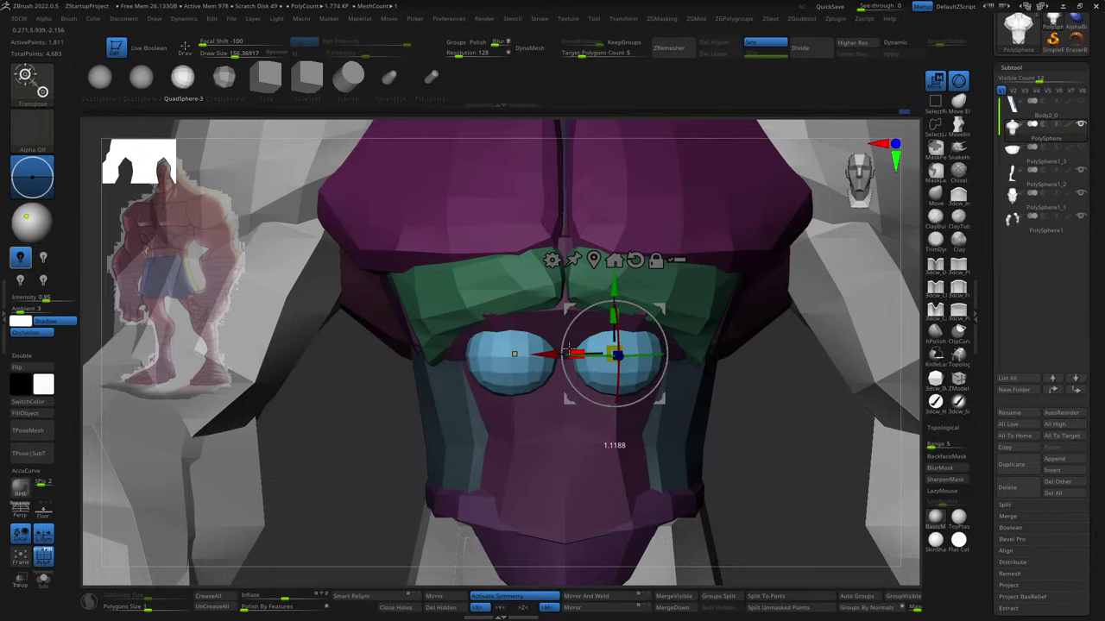
# - Sculpt the sphere pair into blocky first-row ab pads with an enlarged Move brush
pyautogui.press('q')
pyautogui.moveTo(659, 347)
pyautogui.keyDown('alt'); pyautogui.mouseDown(button='right')
pyautogui.moveTo(656, 325)
pyautogui.moveTo(610, 307)
pyautogui.mouseUp(button='right'); pyautogui.keyUp('alt')
pyautogui.press('s')
pyautogui.moveTo(611, 308); pyautogui.dragTo(621, 308)
pyautogui.moveTo(621, 311)
pyautogui.mouseDown(button='right')
pyautogui.moveTo(456, 315)
pyautogui.moveTo(472, 306)
pyautogui.mouseUp(button='right')
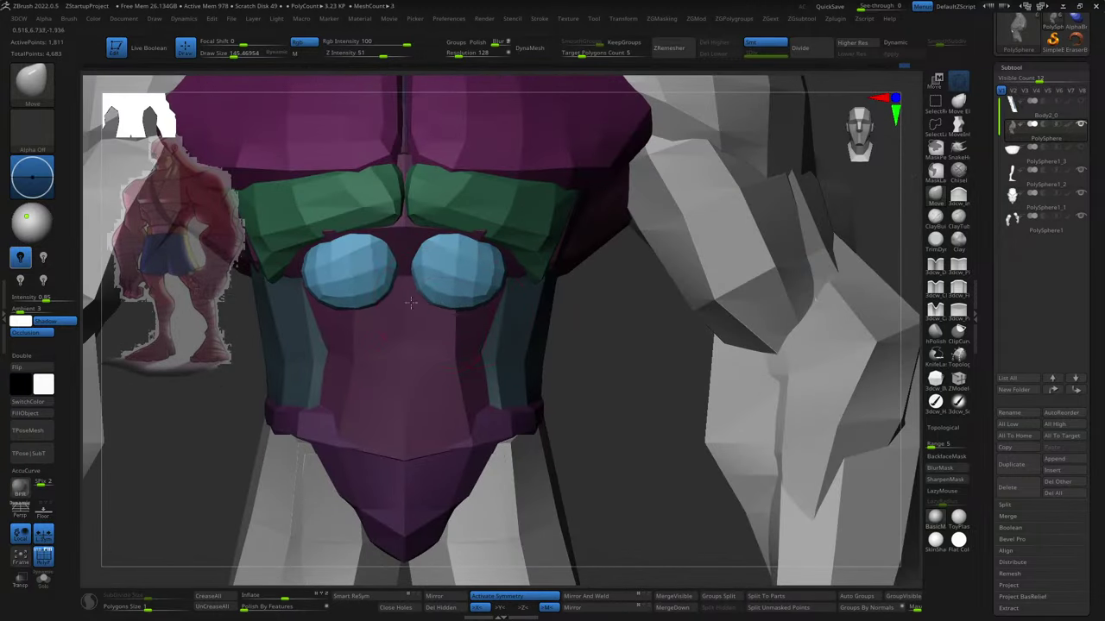
pyautogui.press('w')
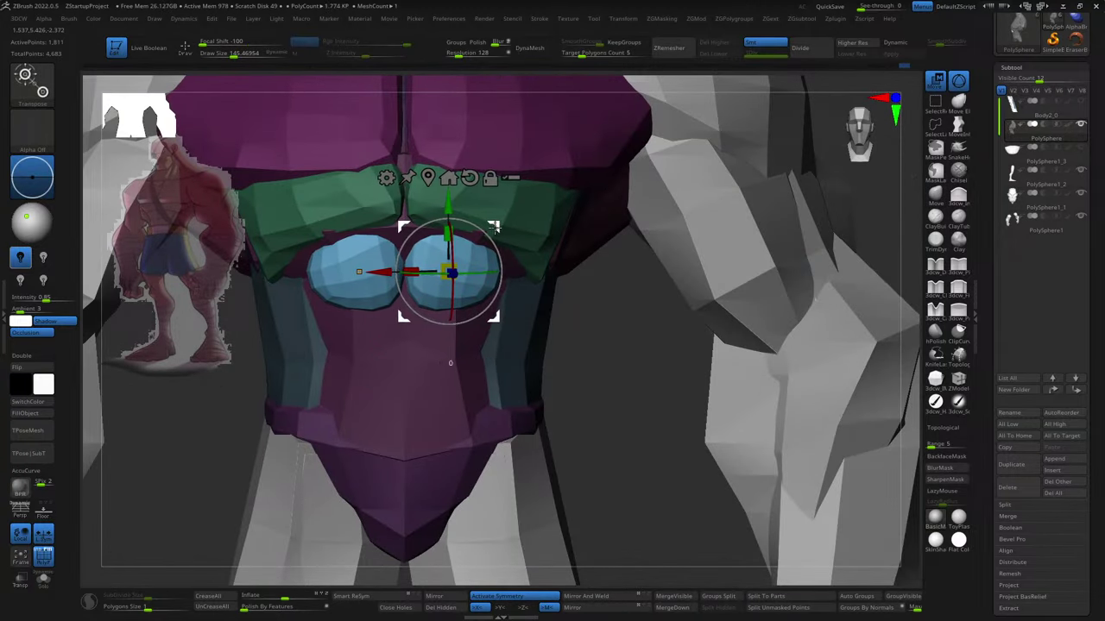
pyautogui.press('q')
pyautogui.moveTo(494, 227)
pyautogui.mouseDown(button='right')
pyautogui.moveTo(498, 285)
pyautogui.moveTo(485, 270)
pyautogui.moveTo(501, 294)
pyautogui.moveTo(526, 283)
pyautogui.moveTo(513, 293)
pyautogui.moveTo(502, 284)
pyautogui.moveTo(490, 359)
pyautogui.moveTo(483, 323)
pyautogui.moveTo(563, 320)
pyautogui.moveTo(471, 375)
pyautogui.moveTo(373, 389)
pyautogui.moveTo(604, 387)
pyautogui.moveTo(525, 383)
pyautogui.moveTo(575, 387)
pyautogui.mouseUp(button='right')
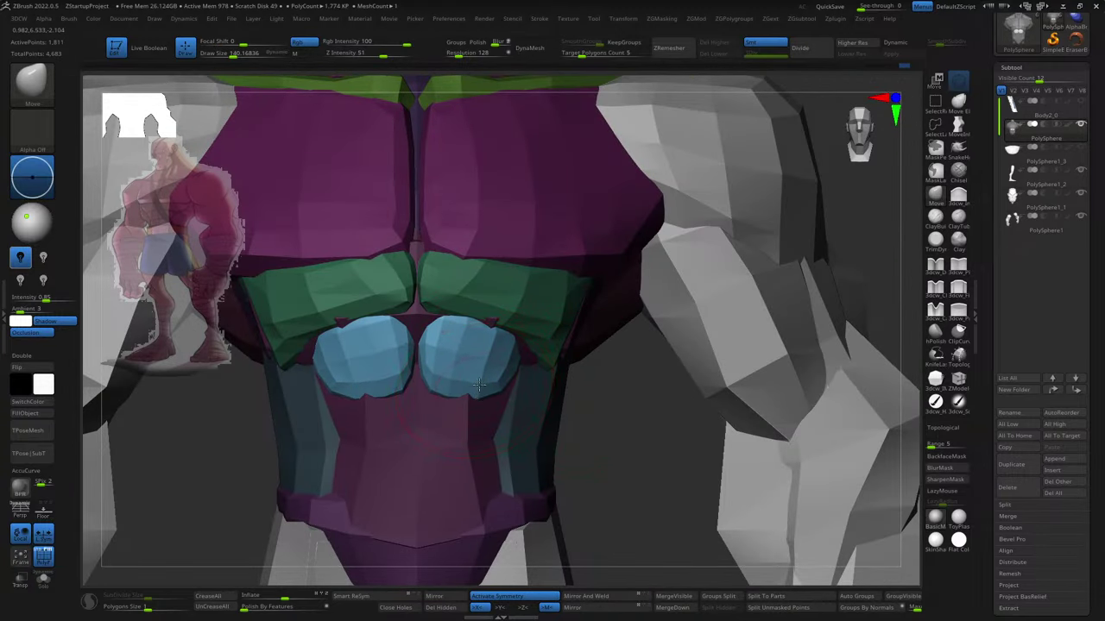
# - Duplicate the ab pair downward with the Transpose gizmo to form a second row
pyautogui.press('w')
pyautogui.moveTo(461, 289); pyautogui.dragTo(450, 378)
pyautogui.moveTo(634, 423); pyautogui.dragTo(520, 403, button='right')
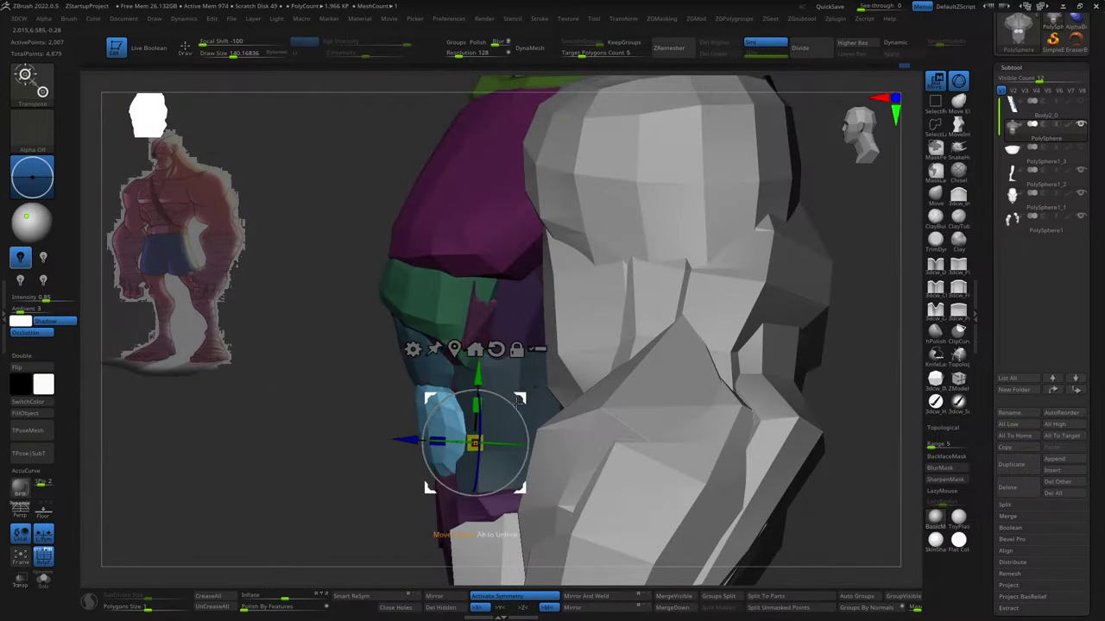
# - Sculpt the second ab row into square blocks with a smaller Move brush
pyautogui.press('q')
pyautogui.keyDown('shift'); pyautogui.moveTo(509, 395); pyautogui.dragTo(462, 391, button='right'); pyautogui.keyUp('shift')
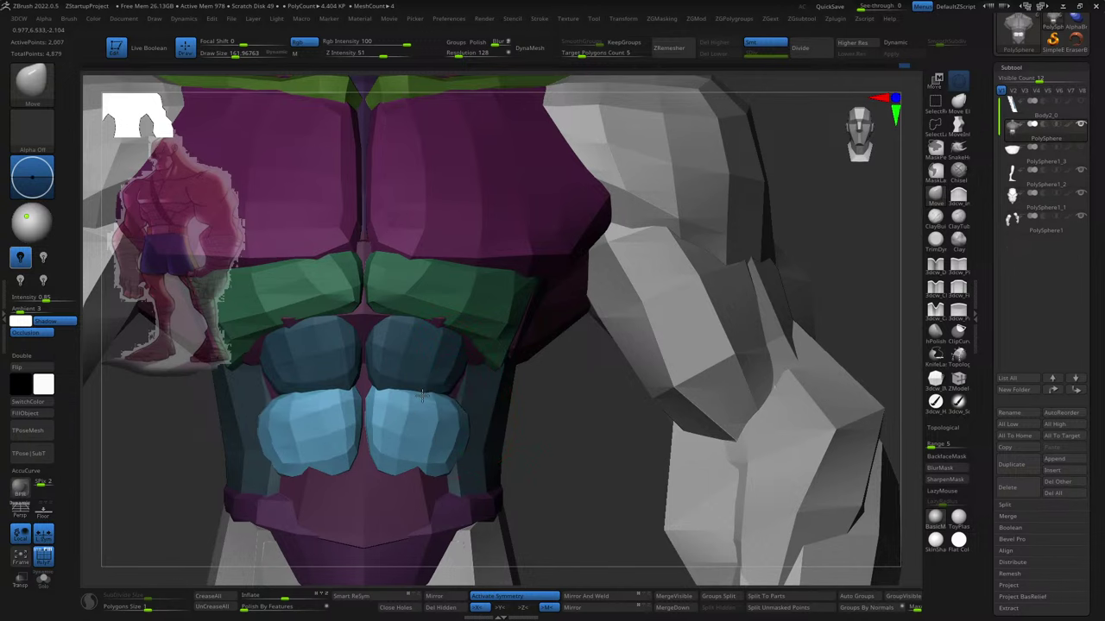
pyautogui.moveTo(454, 455); pyautogui.dragTo(436, 455)
pyautogui.moveTo(436, 454)
pyautogui.mouseDown(button='right')
pyautogui.moveTo(466, 518)
pyautogui.moveTo(498, 420)
pyautogui.moveTo(345, 437)
pyautogui.moveTo(561, 452)
pyautogui.moveTo(542, 440)
pyautogui.mouseUp(button='right')
pyautogui.moveTo(431, 434)
pyautogui.mouseDown(button='right')
pyautogui.moveTo(474, 440)
pyautogui.moveTo(452, 418)
pyautogui.moveTo(432, 420)
pyautogui.moveTo(542, 384)
pyautogui.mouseUp(button='right')
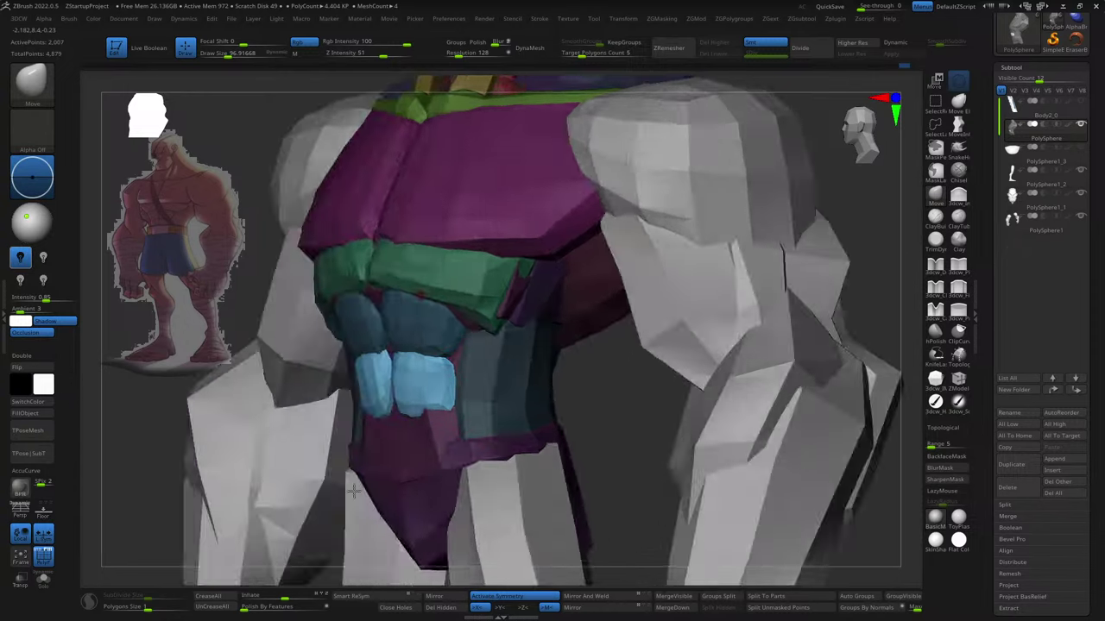
pyautogui.keyDown('shift'); pyautogui.moveTo(464, 404); pyautogui.dragTo(463, 440, button='right'); pyautogui.keyUp('shift')
pyautogui.press('w')
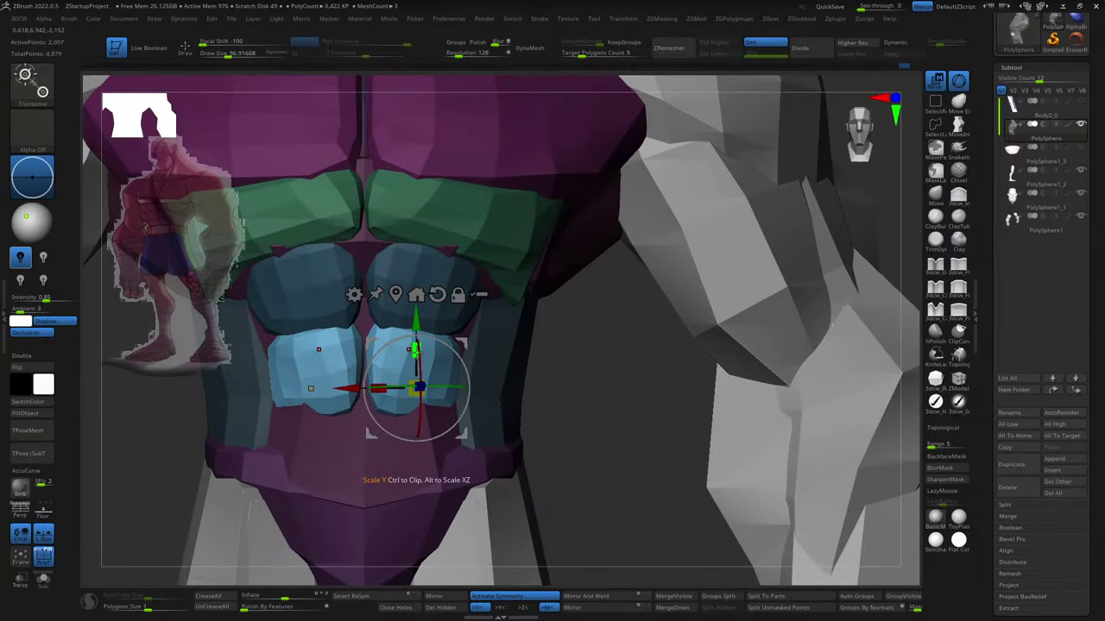
# - Copy the lower ab pair down into a third row and pull it downward
pyautogui.moveTo(416, 317); pyautogui.dragTo(415, 397)
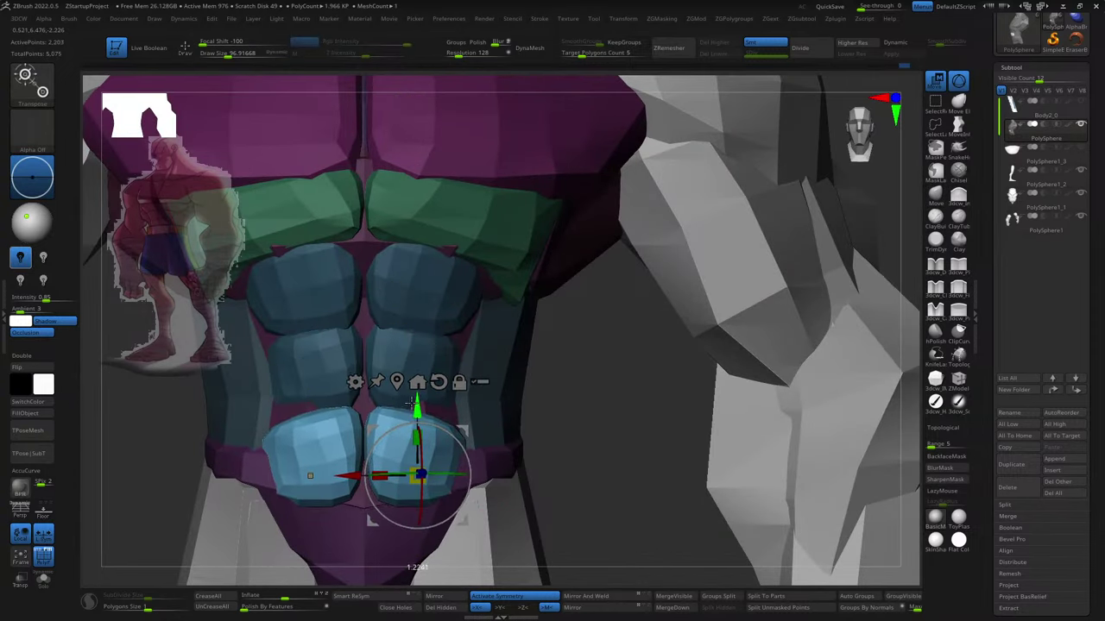
pyautogui.moveTo(415, 397); pyautogui.dragTo(448, 403, button='right')
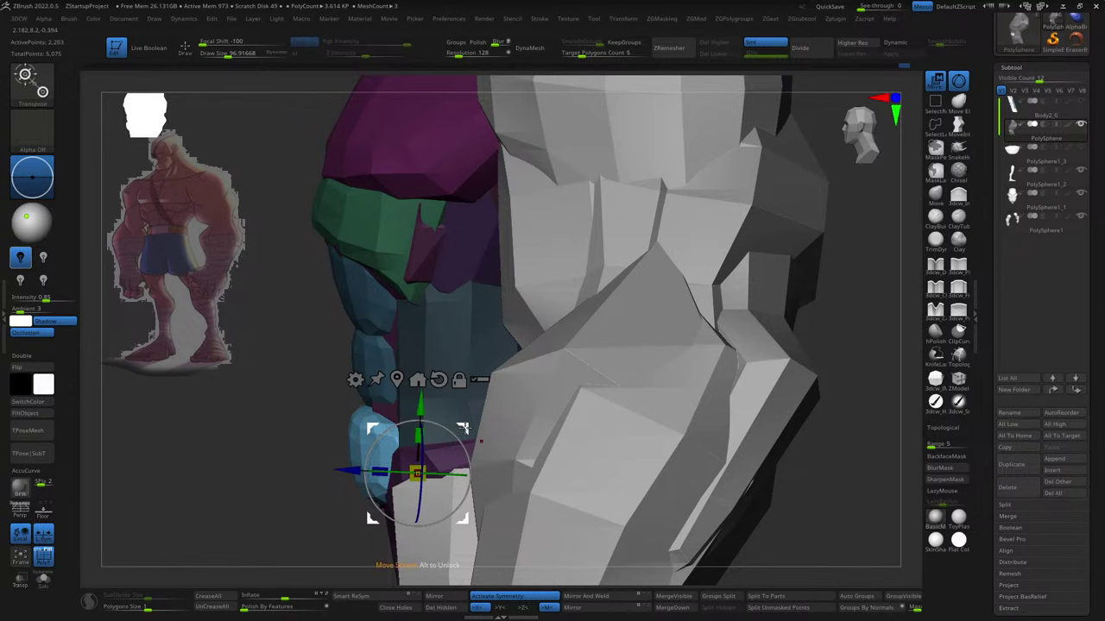
pyautogui.press('q')
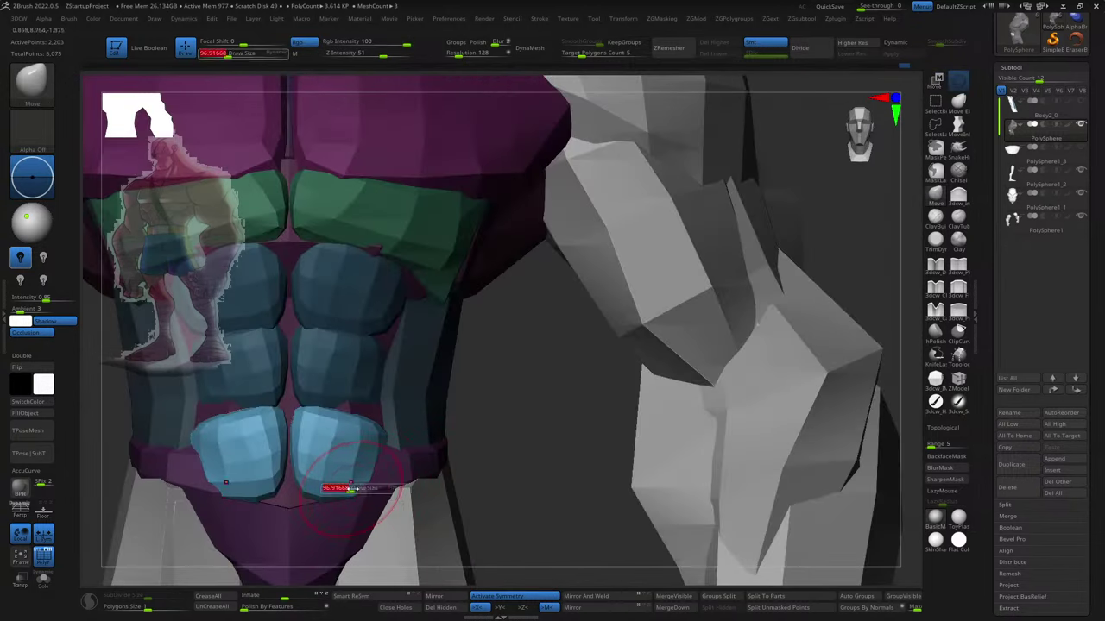
pyautogui.moveTo(350, 488)
pyautogui.mouseDown()
pyautogui.moveTo(379, 488)
pyautogui.moveTo(337, 527)
pyautogui.mouseUp()
pyautogui.moveTo(500, 501); pyautogui.dragTo(417, 517)
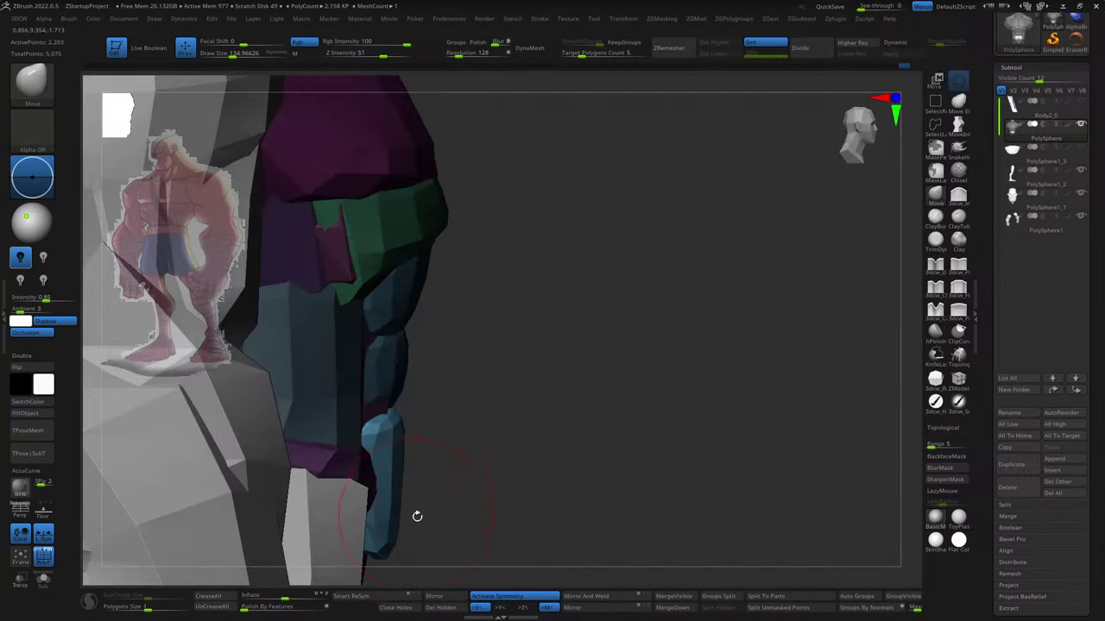
# - Lengthen the bottom ab pair downward over the belly and flatten its blocks into facets
pyautogui.moveTo(369, 552)
pyautogui.mouseDown()
pyautogui.moveTo(456, 520)
pyautogui.moveTo(432, 523)
pyautogui.moveTo(492, 465)
pyautogui.mouseUp()
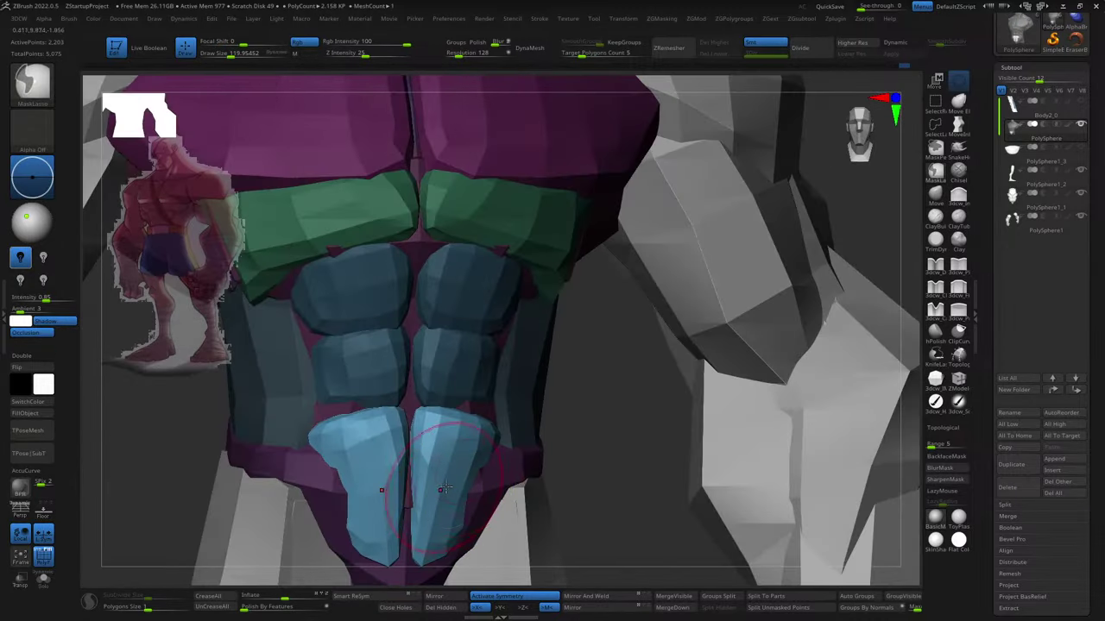
pyautogui.press('w')
pyautogui.moveTo(570, 440); pyautogui.dragTo(624, 423)
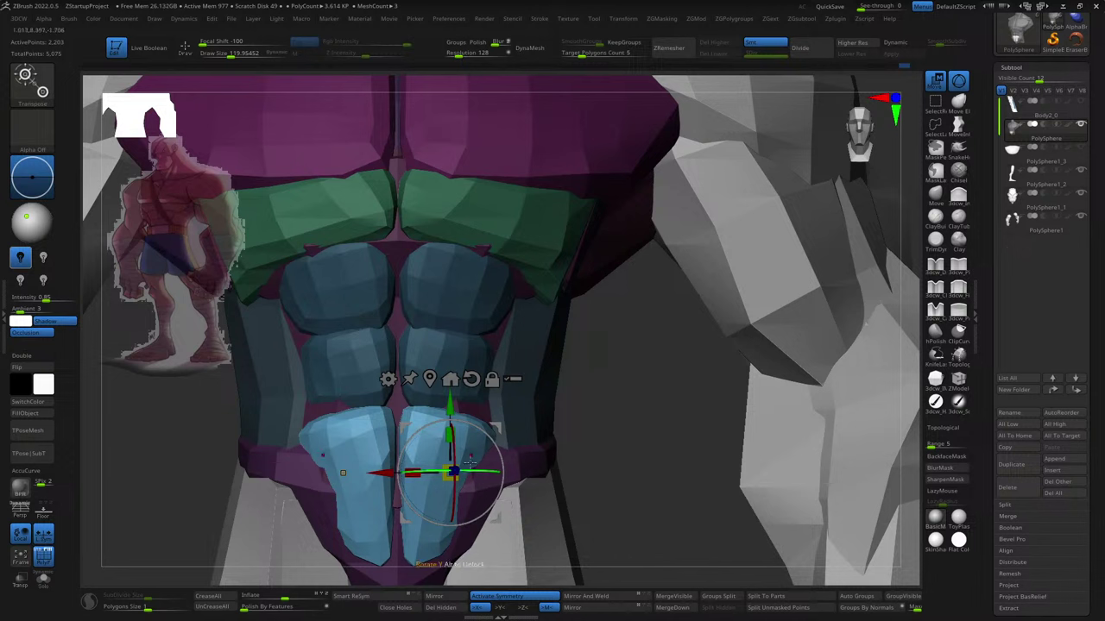
pyautogui.press('q')
pyautogui.moveTo(406, 451); pyautogui.dragTo(395, 505)
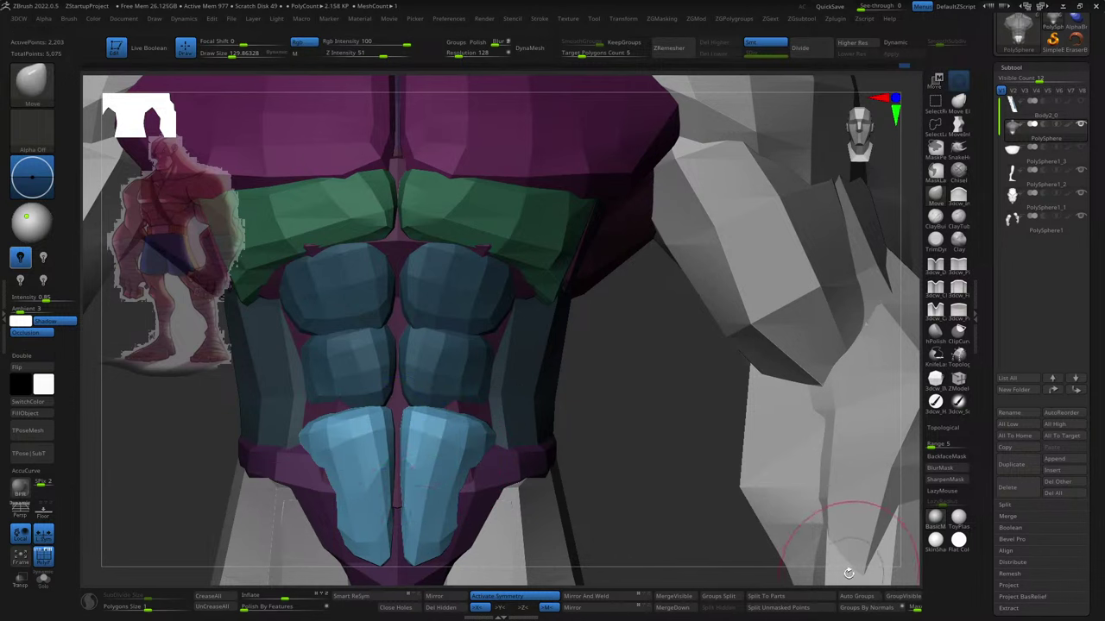
pyautogui.press('ctrl')
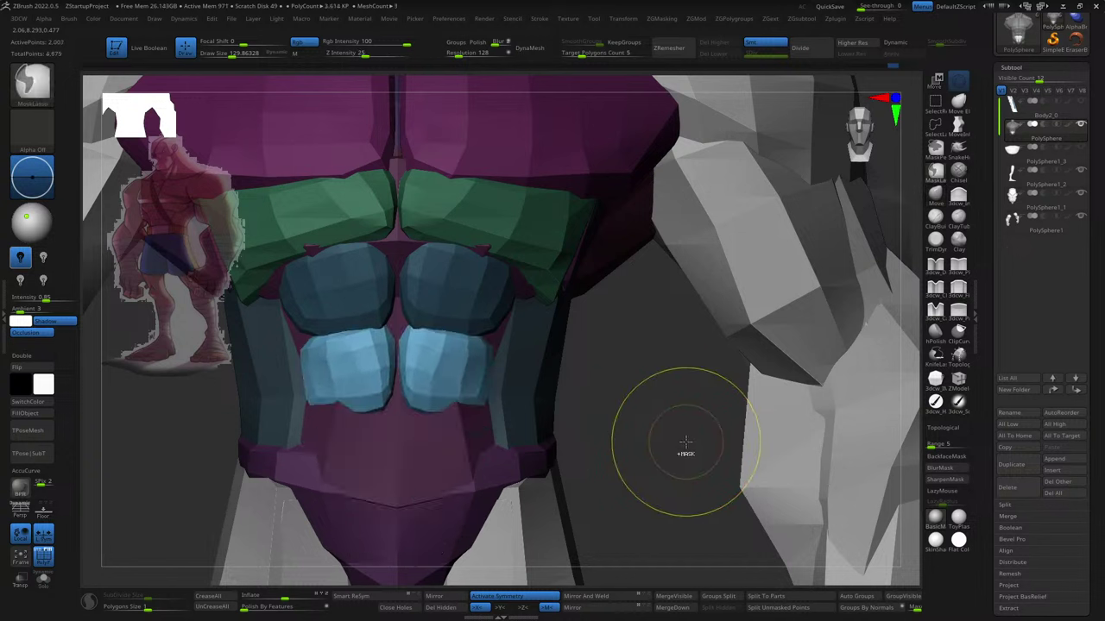
# - Give the masked lower abs their own polygroup and shift the green abs down and forward
pyautogui.keyDown('ctrl'); pyautogui.keyDown('shift'); pyautogui.click(669, 445); pyautogui.keyUp('shift'); pyautogui.keyUp('ctrl')
pyautogui.hotkey('ctrl', 'w')
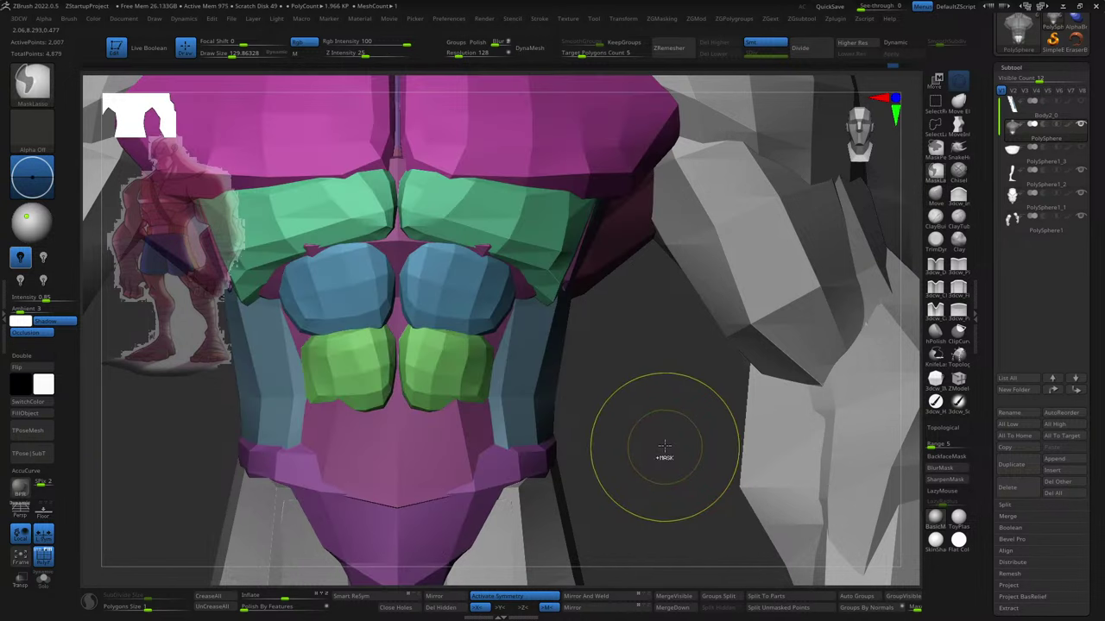
pyautogui.press('w')
pyautogui.keyDown('ctrl'); pyautogui.click(454, 380); pyautogui.keyUp('ctrl')
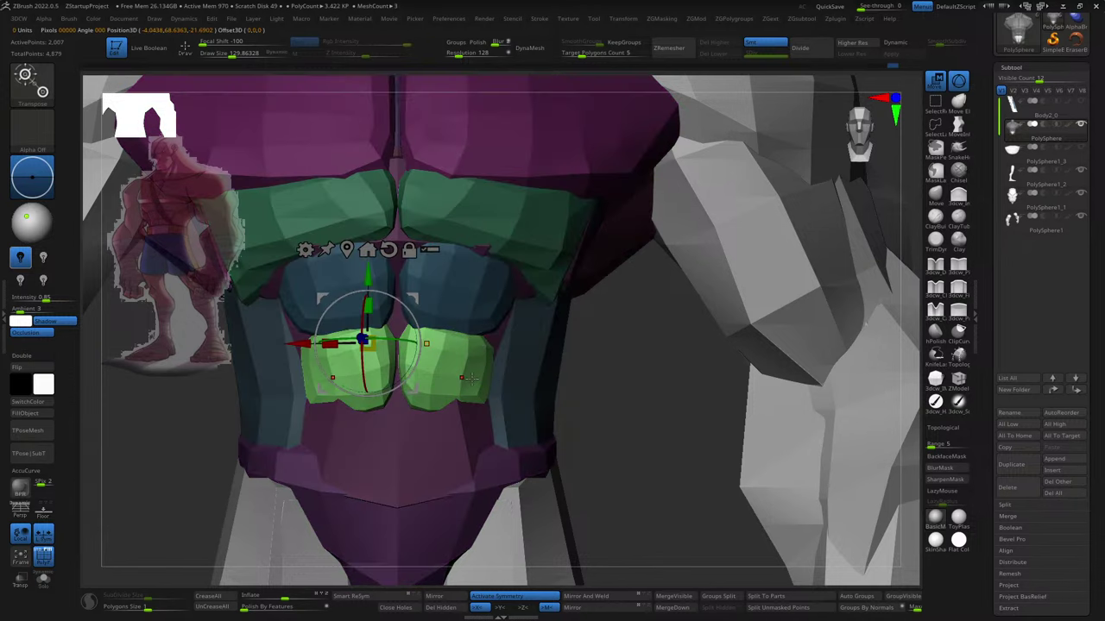
pyautogui.moveTo(369, 274); pyautogui.dragTo(369, 345)
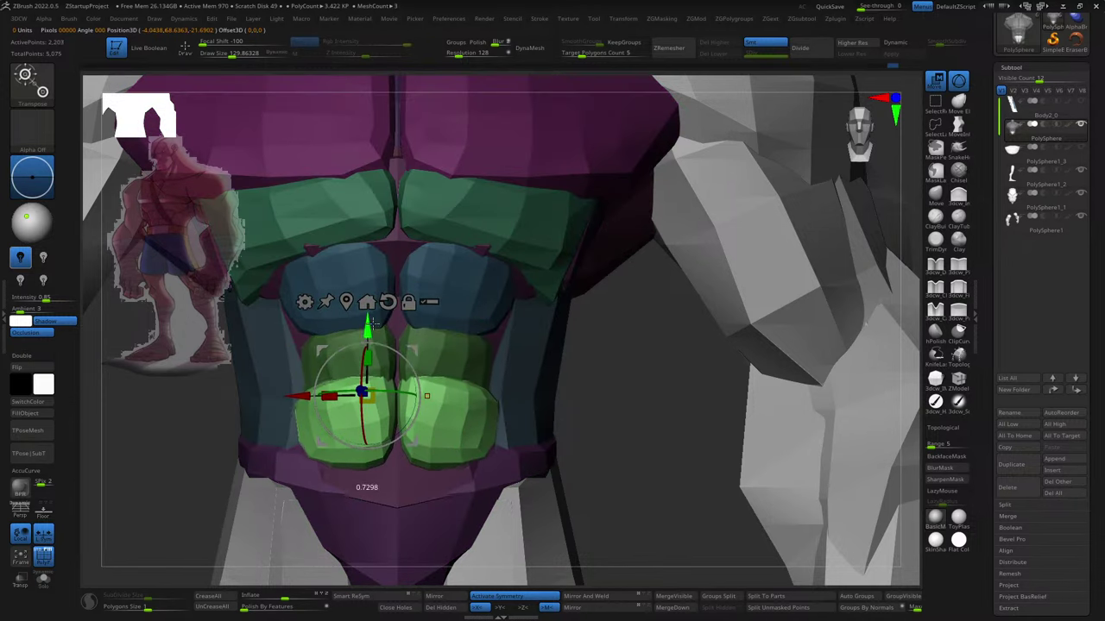
pyautogui.press('q')
pyautogui.moveTo(609, 402); pyautogui.dragTo(541, 421, button='right')
pyautogui.press('w')
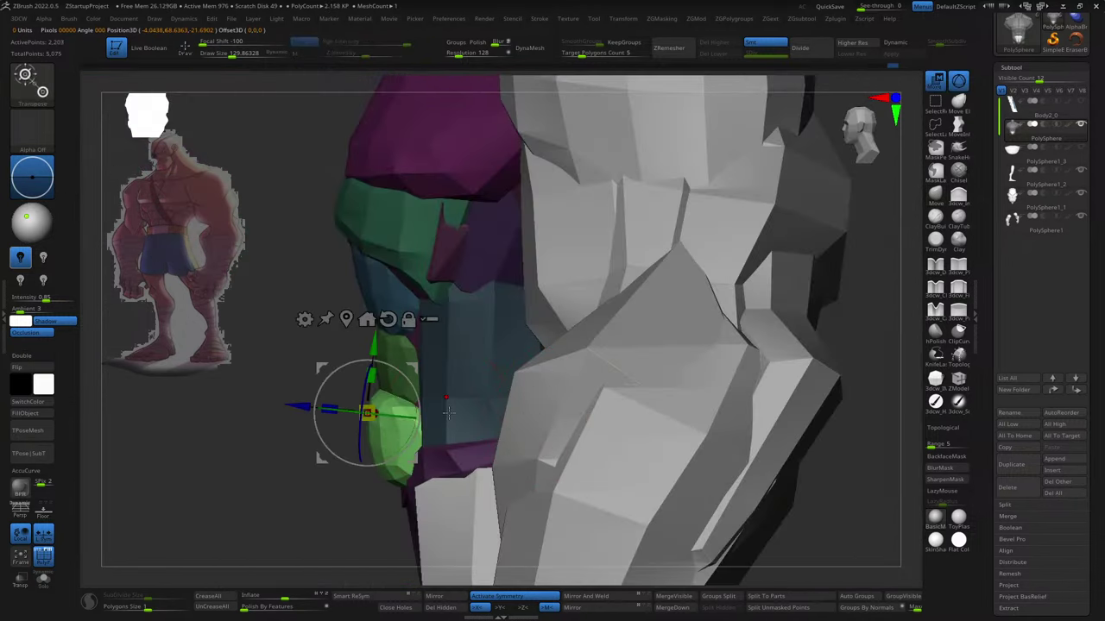
pyautogui.moveTo(371, 410)
pyautogui.mouseDown()
pyautogui.moveTo(384, 428)
pyautogui.moveTo(380, 394)
pyautogui.mouseUp()
# - Square the tops and taper the bottoms of the lower abs to points, then group them purple
pyautogui.press('q')
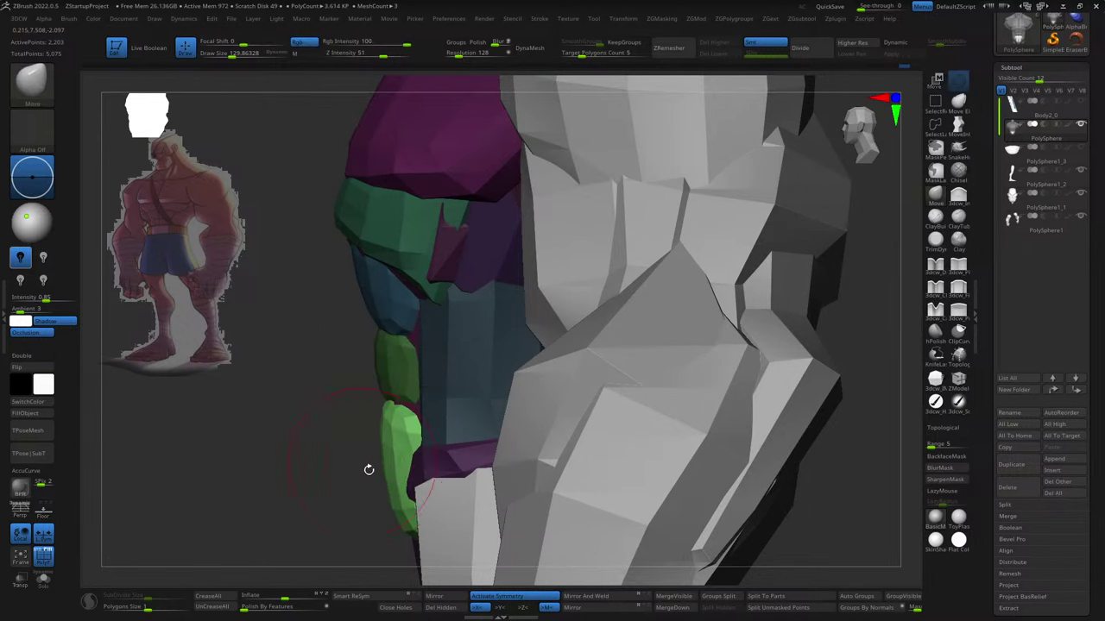
pyautogui.keyDown('shift'); pyautogui.moveTo(401, 507); pyautogui.dragTo(405, 434, button='right'); pyautogui.keyUp('shift')
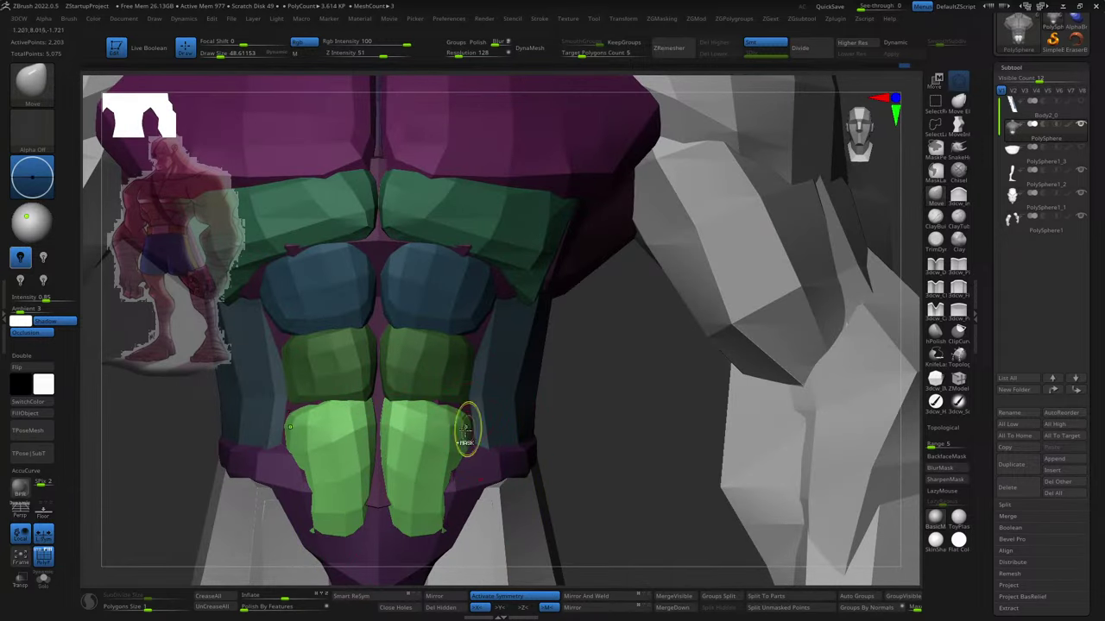
pyautogui.moveTo(474, 426); pyautogui.dragTo(471, 406)
pyautogui.moveTo(635, 390)
pyautogui.mouseDown()
pyautogui.moveTo(628, 421)
pyautogui.moveTo(683, 429)
pyautogui.mouseUp()
pyautogui.moveTo(579, 492); pyautogui.dragTo(497, 542)
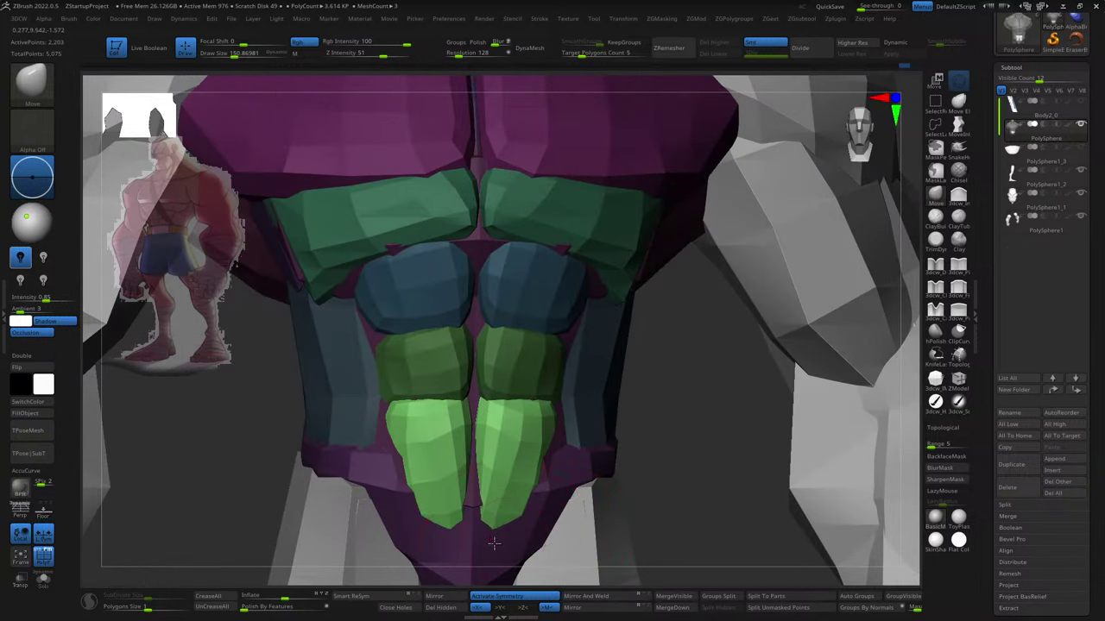
pyautogui.moveTo(497, 542); pyautogui.dragTo(486, 540, button='right')
pyautogui.moveTo(628, 438)
pyautogui.mouseDown()
pyautogui.moveTo(612, 485)
pyautogui.moveTo(587, 480)
pyautogui.moveTo(585, 461)
pyautogui.mouseUp()
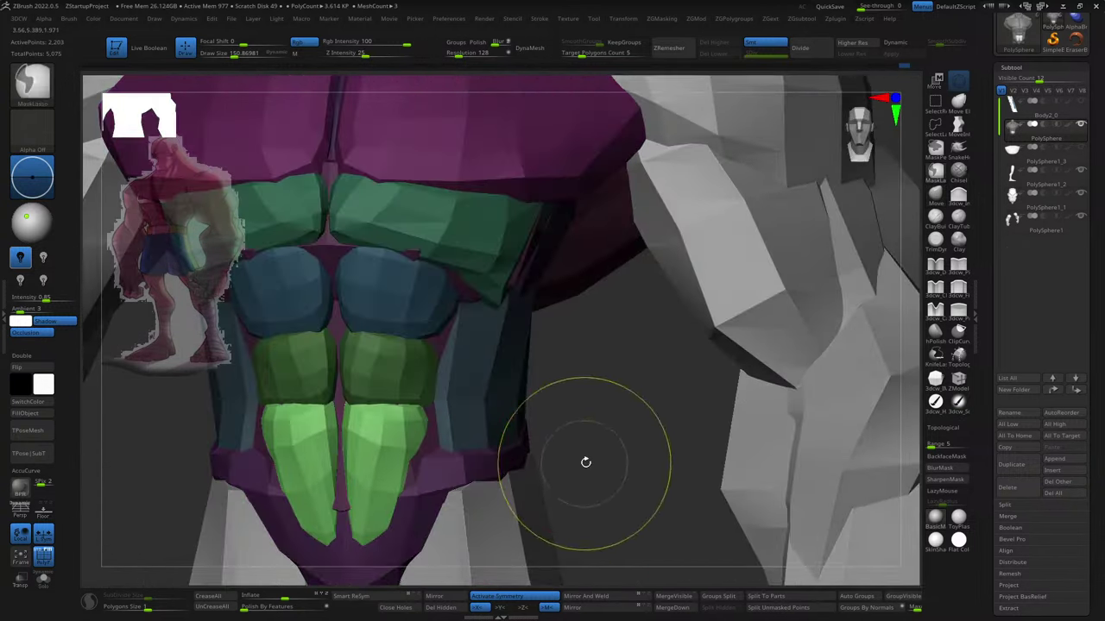
pyautogui.keyDown('ctrl'); pyautogui.click(634, 439); pyautogui.keyUp('ctrl')
pyautogui.hotkey('ctrl', 'w')
# - Reduce the Draw Size and select the Inflate brush, orbiting around the torso
pyautogui.press('w')
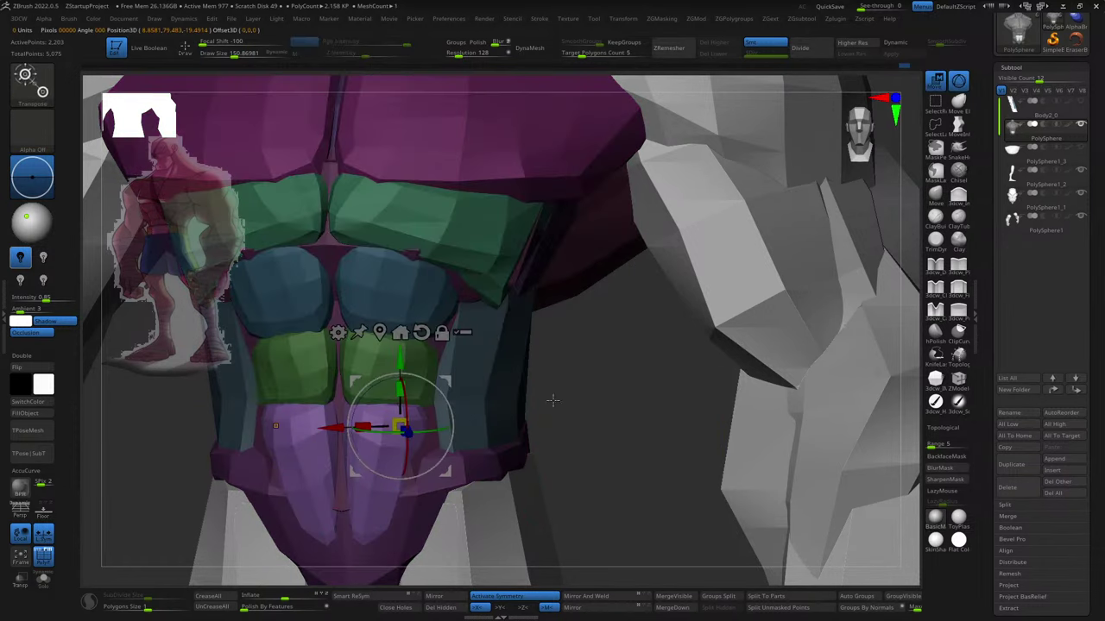
pyautogui.moveTo(555, 400)
pyautogui.mouseDown()
pyautogui.moveTo(630, 402)
pyautogui.moveTo(572, 414)
pyautogui.moveTo(584, 482)
pyautogui.moveTo(535, 363)
pyautogui.moveTo(407, 457)
pyautogui.mouseUp()
pyautogui.press('q')
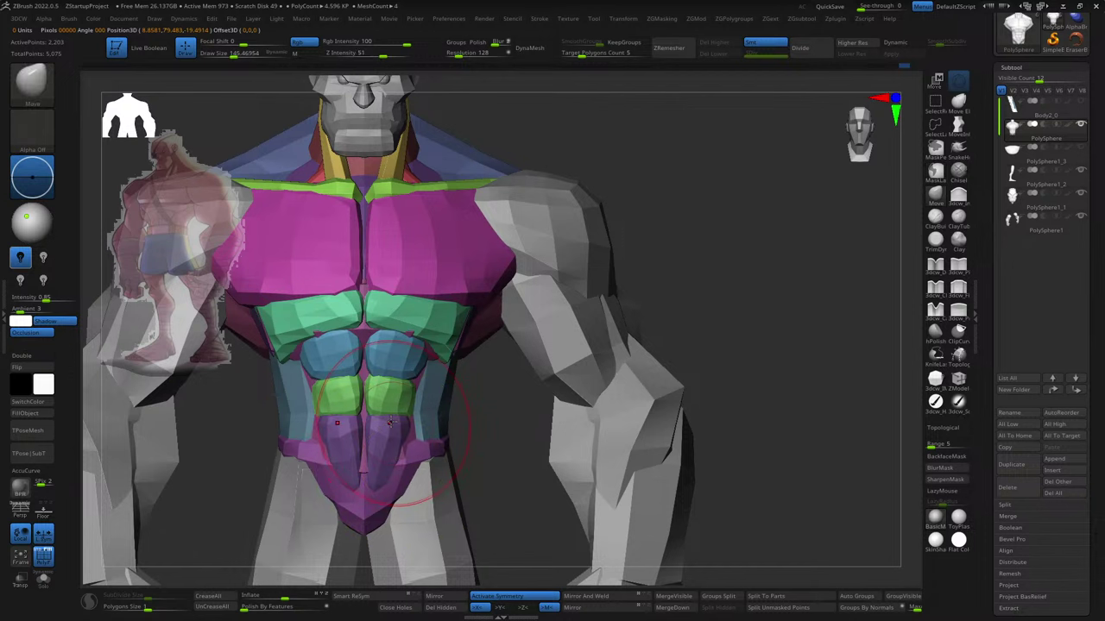
pyautogui.moveTo(405, 399); pyautogui.dragTo(399, 383)
pyautogui.press('[')
pyautogui.press('i')
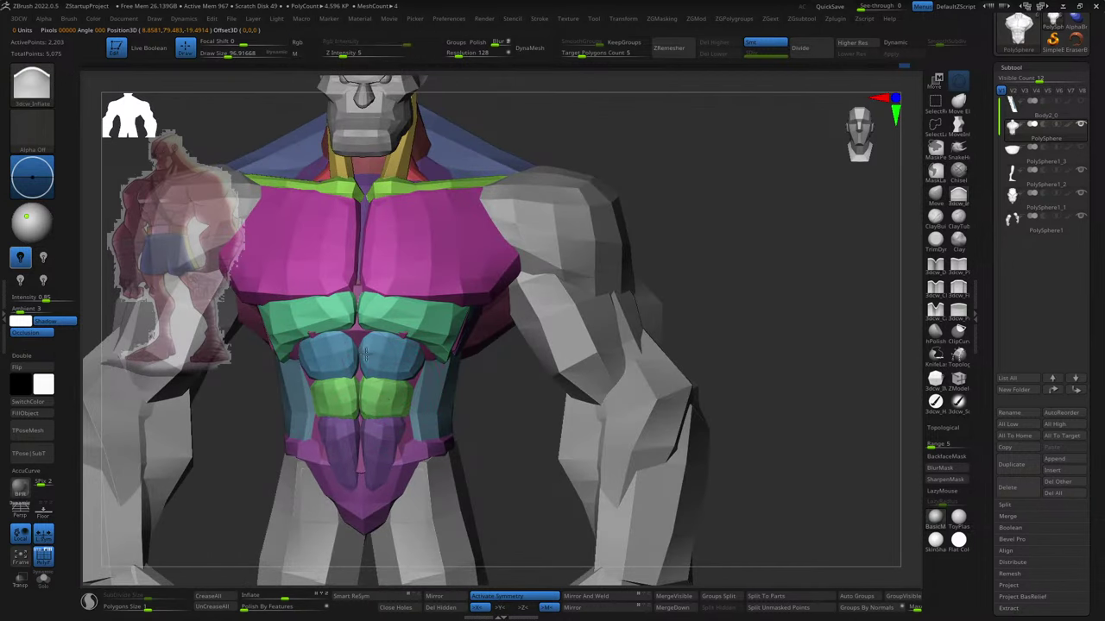
pyautogui.moveTo(451, 326); pyautogui.dragTo(411, 413, button='right')
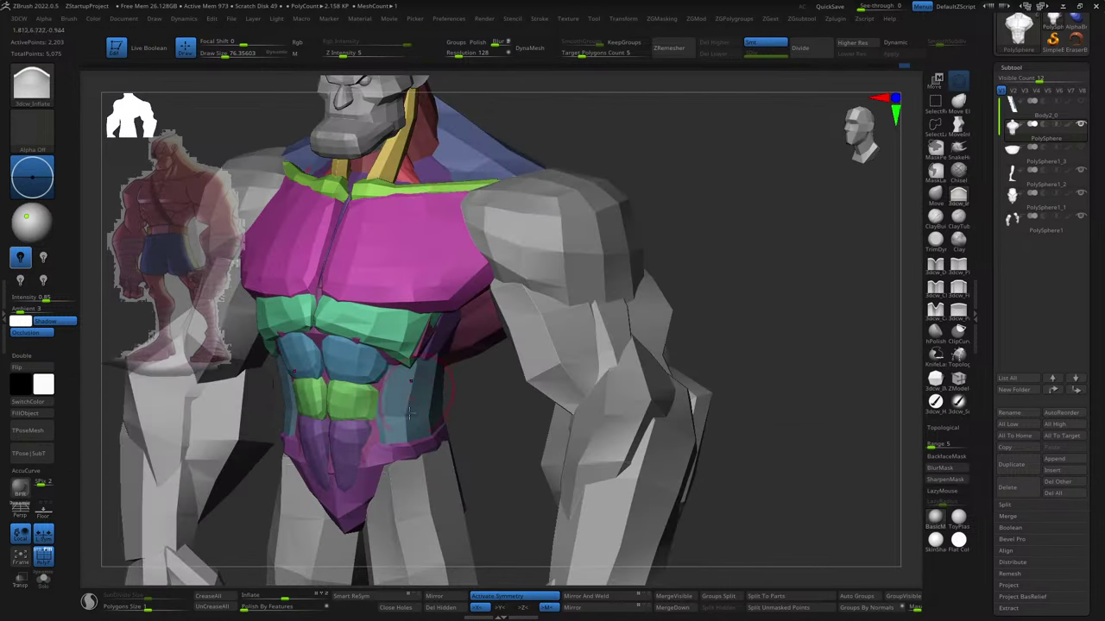
pyautogui.moveTo(342, 455); pyautogui.dragTo(330, 459, button='right')
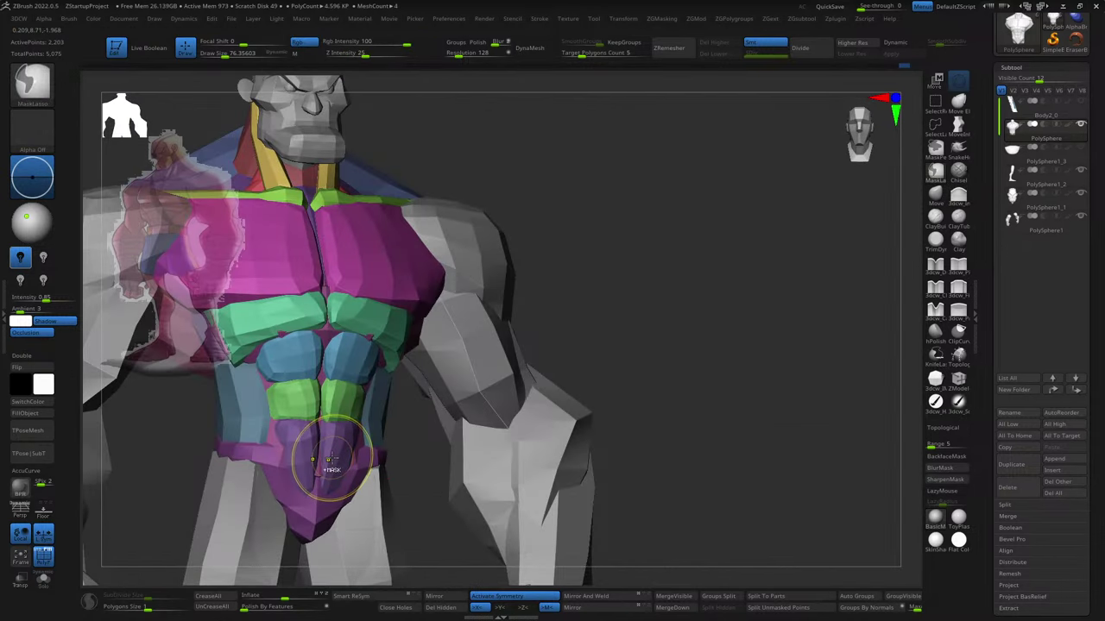
pyautogui.moveTo(331, 459)
pyautogui.mouseDown(button='right')
pyautogui.moveTo(371, 393)
pyautogui.moveTo(538, 308)
pyautogui.moveTo(579, 345)
pyautogui.moveTo(505, 412)
pyautogui.mouseUp(button='right')
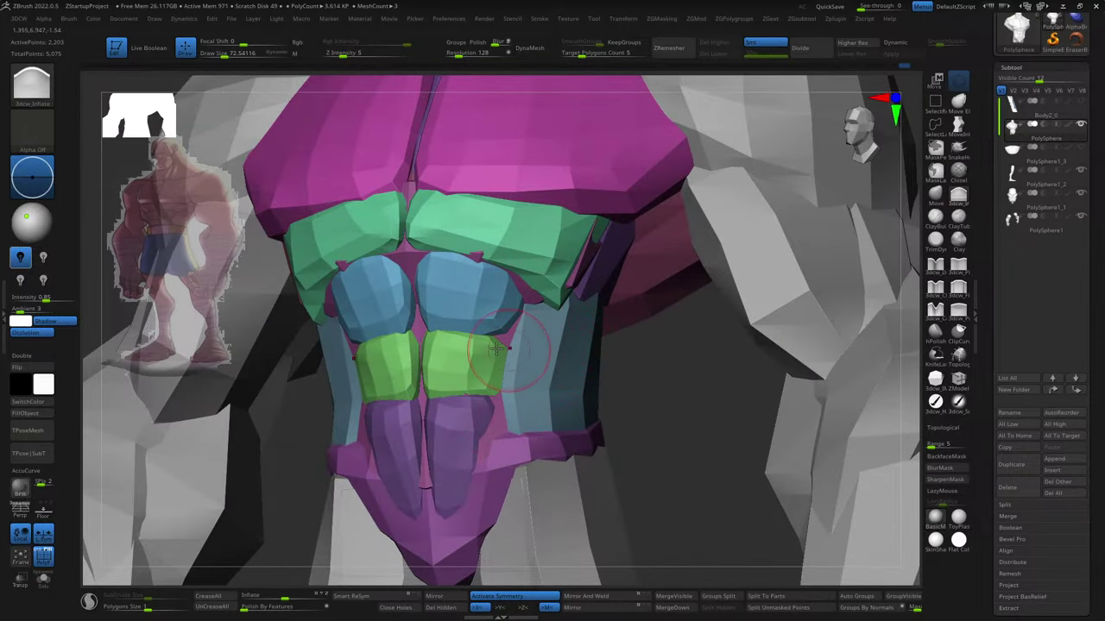
# - Hide the blue, green and purple ab pieces to expose the rest of the torso
pyautogui.keyDown('ctrl'); pyautogui.keyDown('shift'); pyautogui.click(477, 303); pyautogui.keyUp('shift'); pyautogui.keyUp('ctrl')
pyautogui.keyDown('ctrl'); pyautogui.keyDown('shift'); pyautogui.click(480, 319); pyautogui.keyUp('shift'); pyautogui.keyUp('ctrl')
pyautogui.keyDown('ctrl'); pyautogui.keyDown('shift'); pyautogui.click(483, 353); pyautogui.keyUp('shift'); pyautogui.keyUp('ctrl')
pyautogui.keyDown('ctrl'); pyautogui.keyDown('shift'); pyautogui.click(483, 414); pyautogui.keyUp('shift'); pyautogui.keyUp('ctrl')
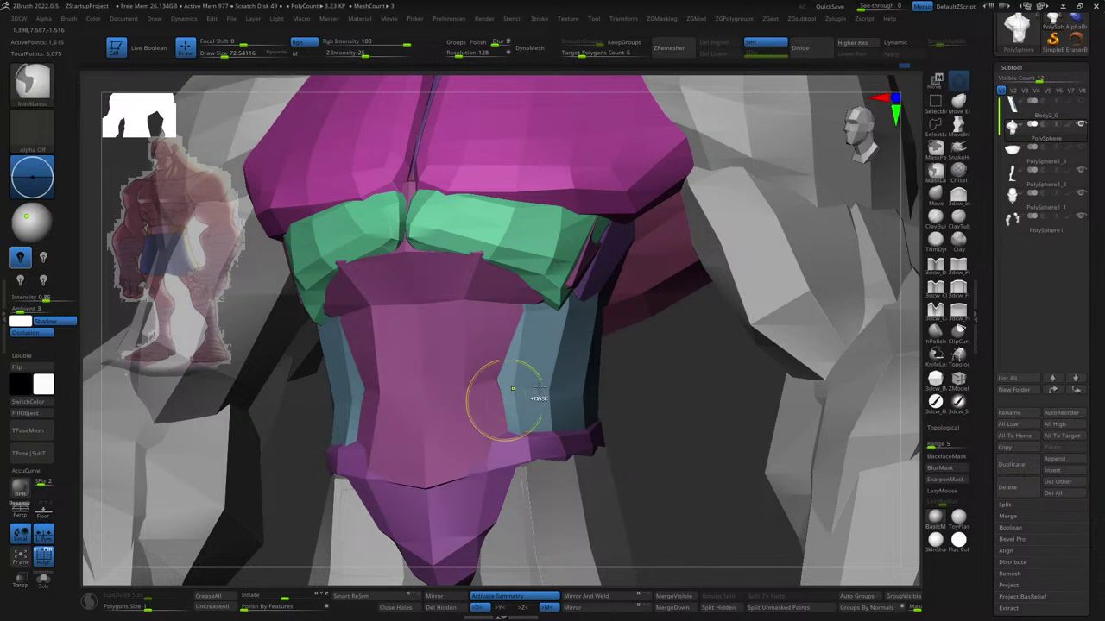
# - Mask all but the blue side torso pieces and rotate them slightly with the gizmo
pyautogui.press('w')
pyautogui.keyDown('ctrl'); pyautogui.click(510, 317); pyautogui.keyUp('ctrl')
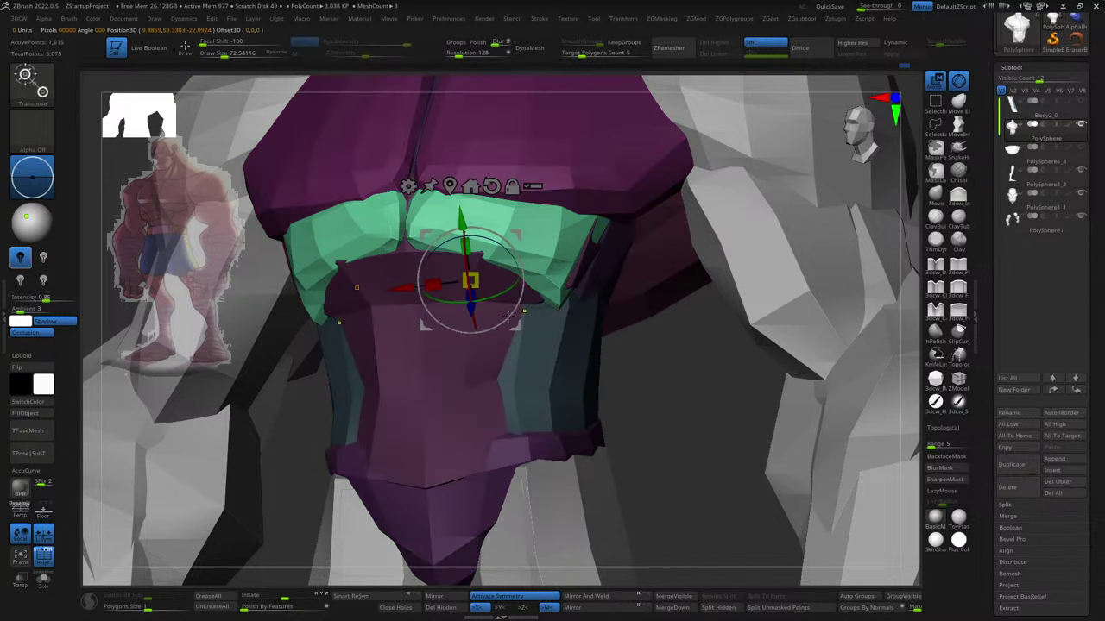
pyautogui.keyDown('ctrl'); pyautogui.keyDown('shift'); pyautogui.click(427, 387); pyautogui.keyUp('shift'); pyautogui.keyUp('ctrl')
pyautogui.keyDown('ctrl'); pyautogui.click(678, 371); pyautogui.keyUp('ctrl')
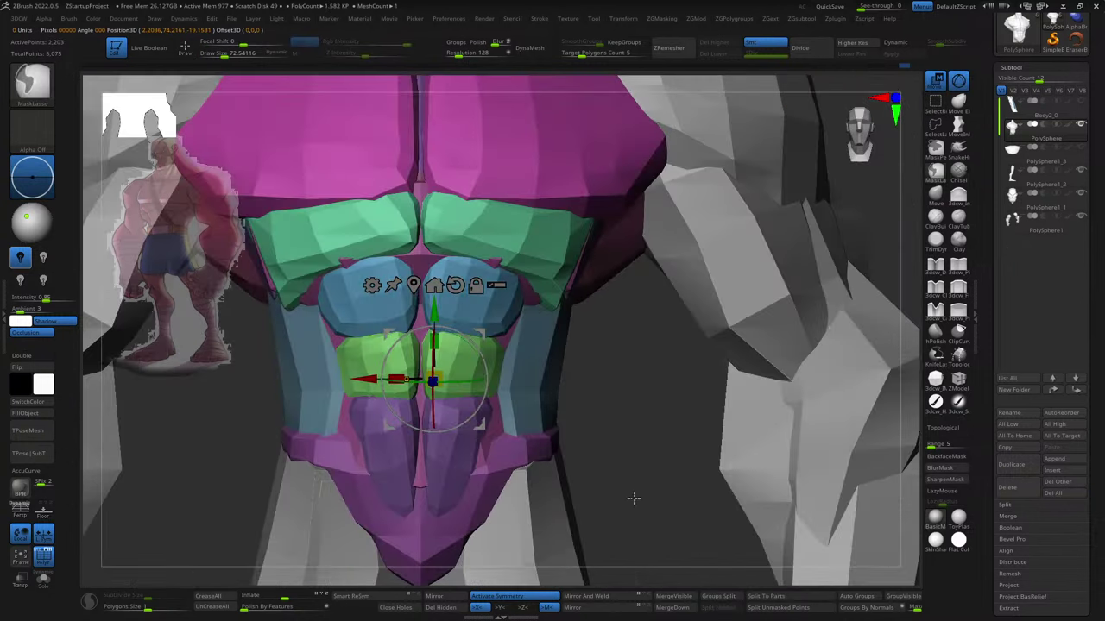
pyautogui.keyDown('ctrl'); pyautogui.click(349, 391); pyautogui.keyUp('ctrl')
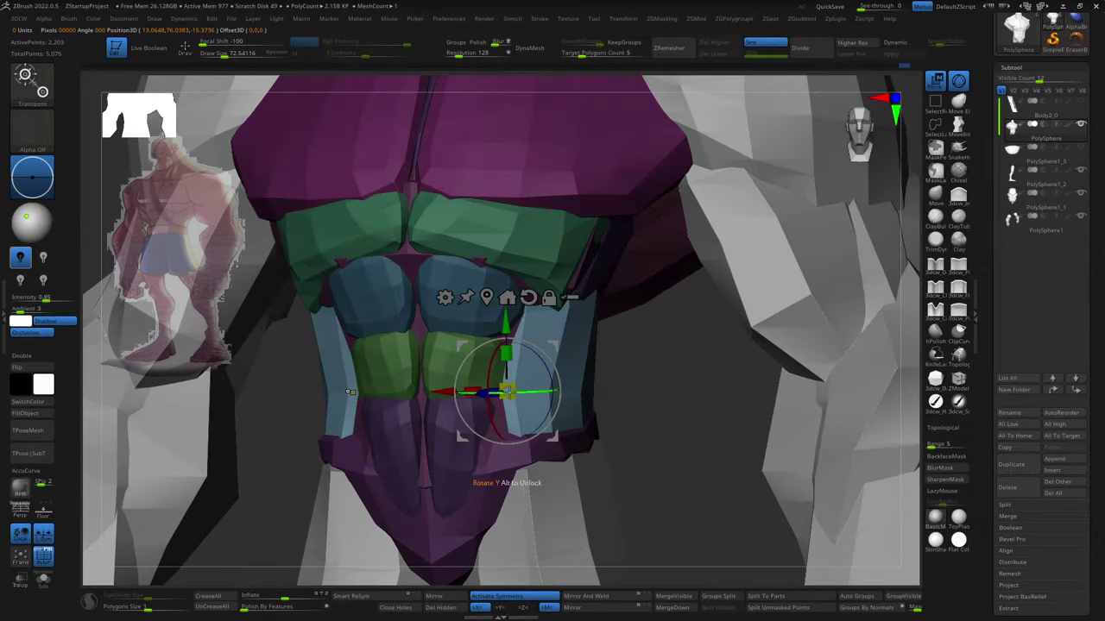
pyautogui.keyDown('ctrl'); pyautogui.moveTo(349, 391); pyautogui.dragTo(508, 391); pyautogui.keyUp('ctrl')
pyautogui.press('q')
# - Isolate the blue side piece, bottom abdomen and pink torso pieces in turn for inspection
pyautogui.keyDown('ctrl'); pyautogui.keyDown('shift'); pyautogui.click(510, 389); pyautogui.keyUp('shift'); pyautogui.keyUp('ctrl')
pyautogui.keyDown('ctrl'); pyautogui.keyDown('shift'); pyautogui.click(514, 411); pyautogui.keyUp('shift'); pyautogui.keyUp('ctrl')
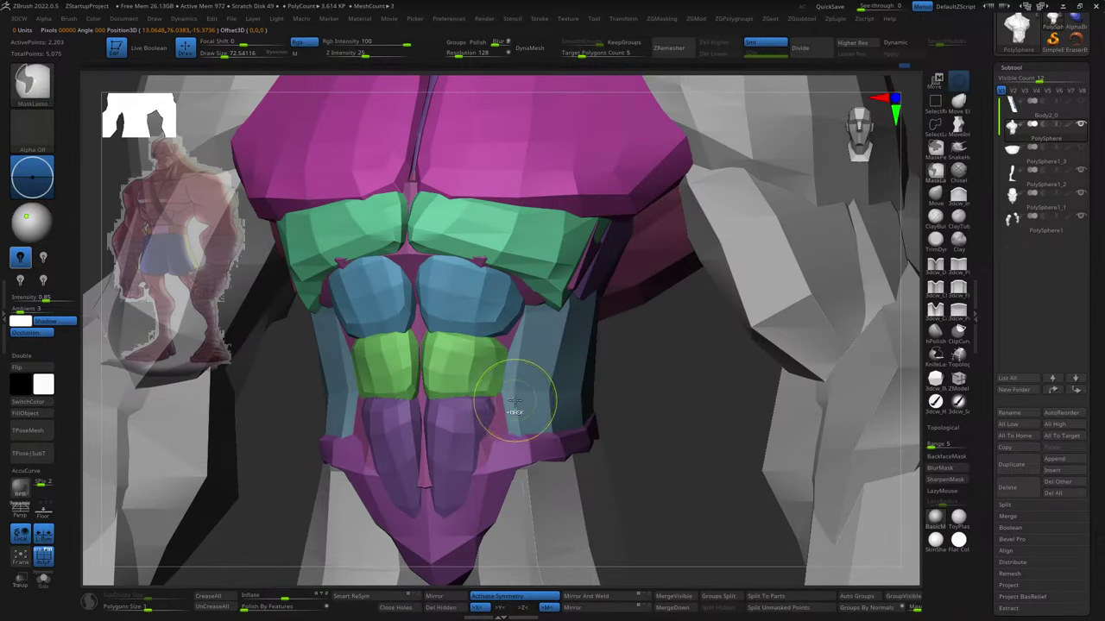
pyautogui.keyDown('ctrl'); pyautogui.keyDown('shift'); pyautogui.click(436, 469); pyautogui.keyUp('shift'); pyautogui.keyUp('ctrl')
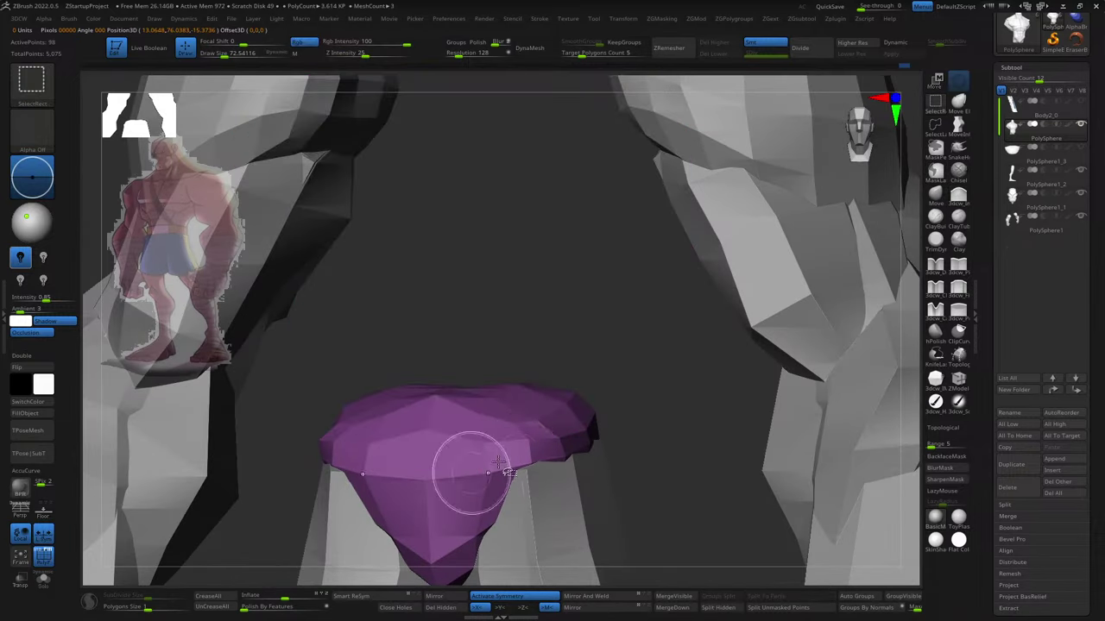
pyautogui.keyDown('ctrl'); pyautogui.keyDown('shift'); pyautogui.click(467, 470); pyautogui.keyUp('shift'); pyautogui.keyUp('ctrl')
pyautogui.keyDown('ctrl'); pyautogui.keyDown('shift'); pyautogui.click(427, 476); pyautogui.keyUp('shift'); pyautogui.keyUp('ctrl')
pyautogui.keyDown('ctrl'); pyautogui.keyDown('shift'); pyautogui.click(424, 480); pyautogui.keyUp('shift'); pyautogui.keyUp('ctrl')
pyautogui.keyDown('ctrl'); pyautogui.keyDown('shift'); pyautogui.click(421, 477); pyautogui.keyUp('shift'); pyautogui.keyUp('ctrl')
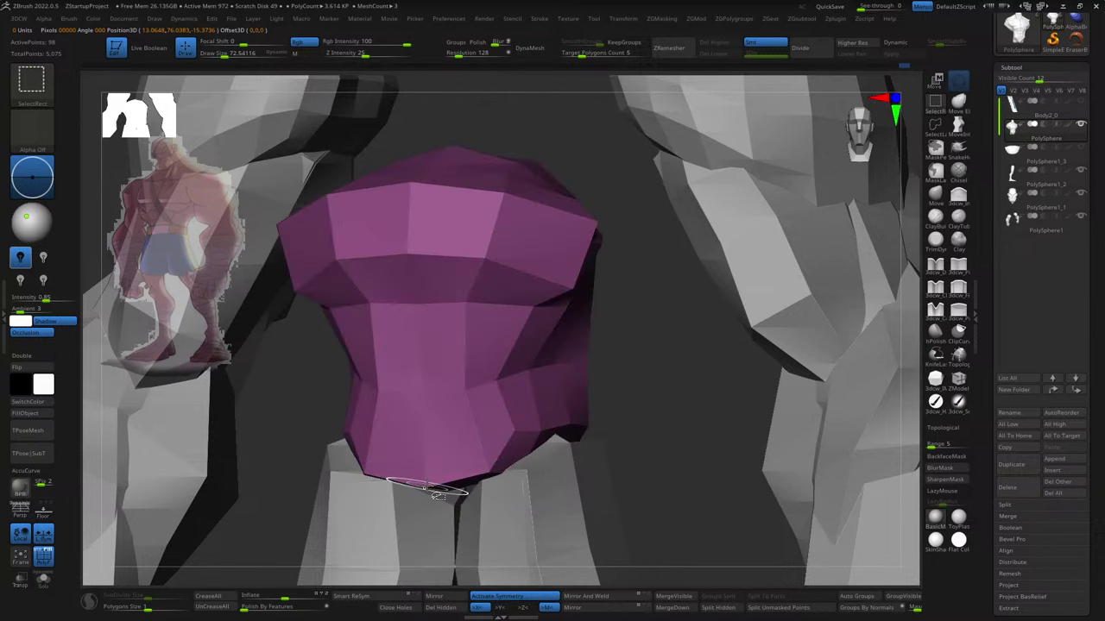
pyautogui.moveTo(428, 487)
pyautogui.mouseDown()
pyautogui.moveTo(637, 388)
pyautogui.moveTo(612, 345)
pyautogui.mouseUp()
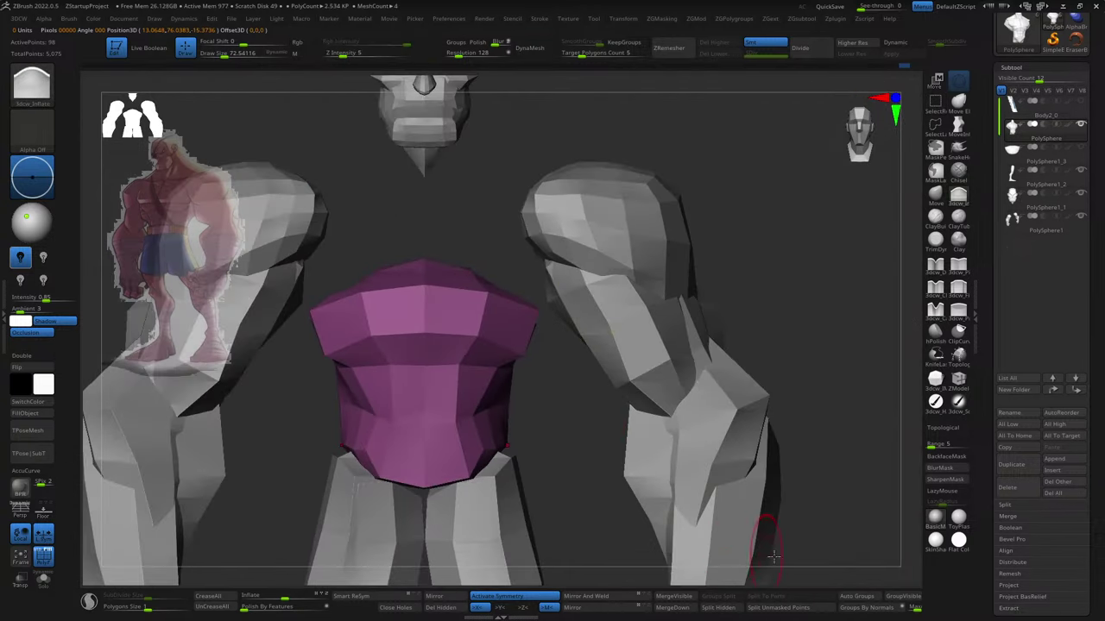
pyautogui.keyDown('ctrl'); pyautogui.keyDown('shift'); pyautogui.click(578, 468); pyautogui.keyUp('shift'); pyautogui.keyUp('ctrl')
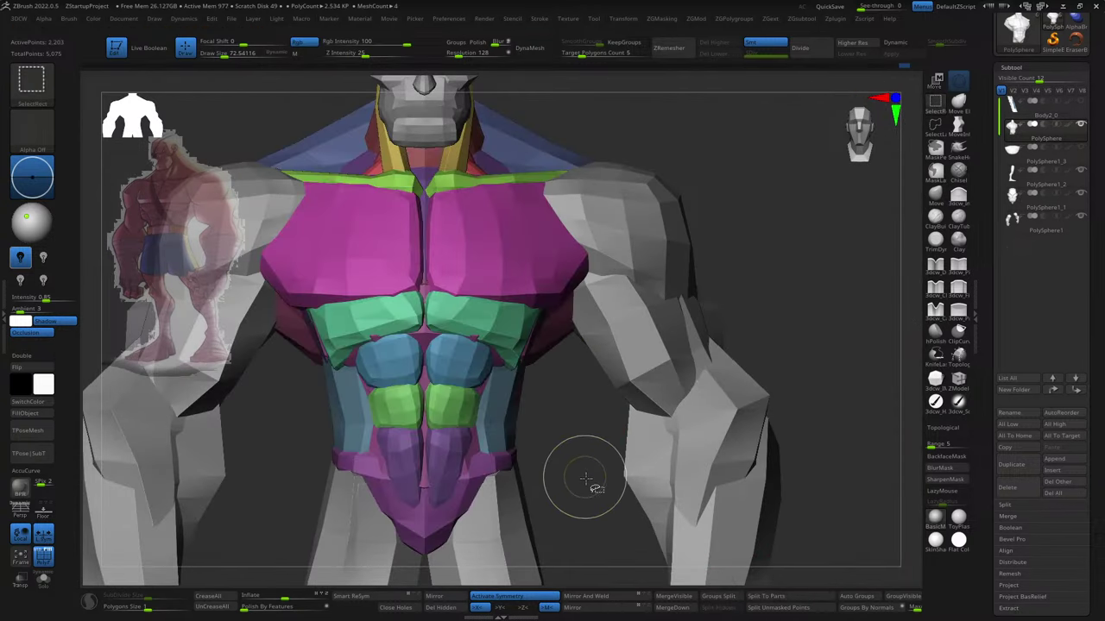
pyautogui.moveTo(582, 471)
pyautogui.mouseDown()
pyautogui.moveTo(585, 485)
pyautogui.moveTo(582, 468)
pyautogui.moveTo(703, 432)
pyautogui.moveTo(702, 315)
pyautogui.moveTo(806, 340)
pyautogui.moveTo(758, 344)
pyautogui.moveTo(814, 341)
pyautogui.moveTo(789, 345)
pyautogui.mouseUp()
pyautogui.keyDown('ctrl'); pyautogui.keyDown('shift'); pyautogui.click(582, 469); pyautogui.keyUp('shift'); pyautogui.keyUp('ctrl')
# - Unhide all pieces, Split Hidden into new subtool PolySphere1_4, then check the chest
pyautogui.keyDown('ctrl'); pyautogui.keyDown('shift'); pyautogui.click(537, 443); pyautogui.keyUp('shift'); pyautogui.keyUp('ctrl')
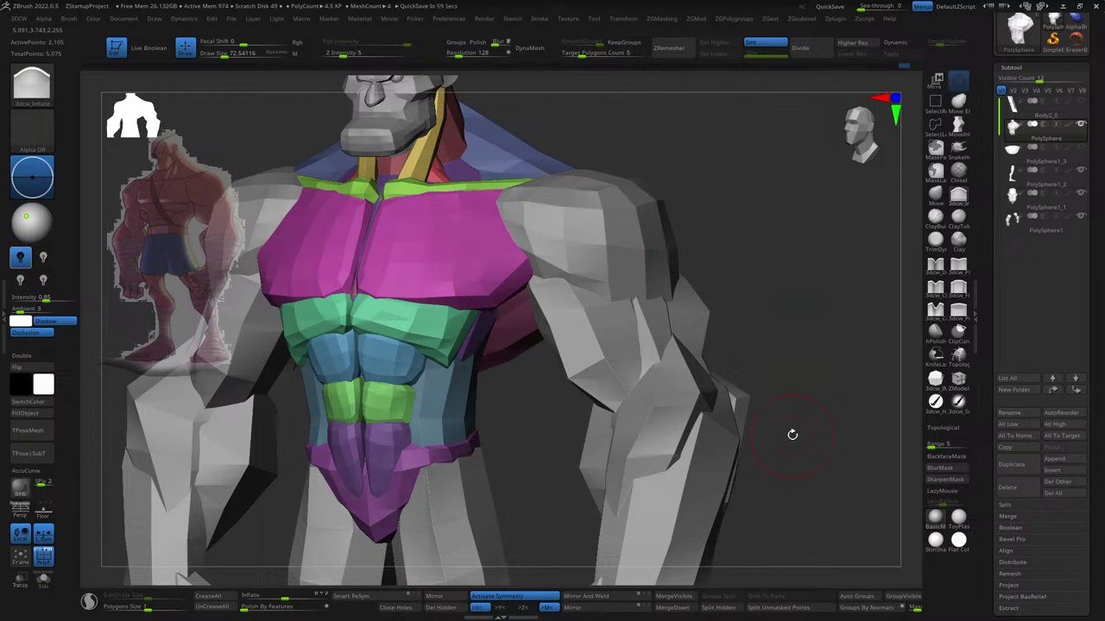
pyautogui.click(726, 609)
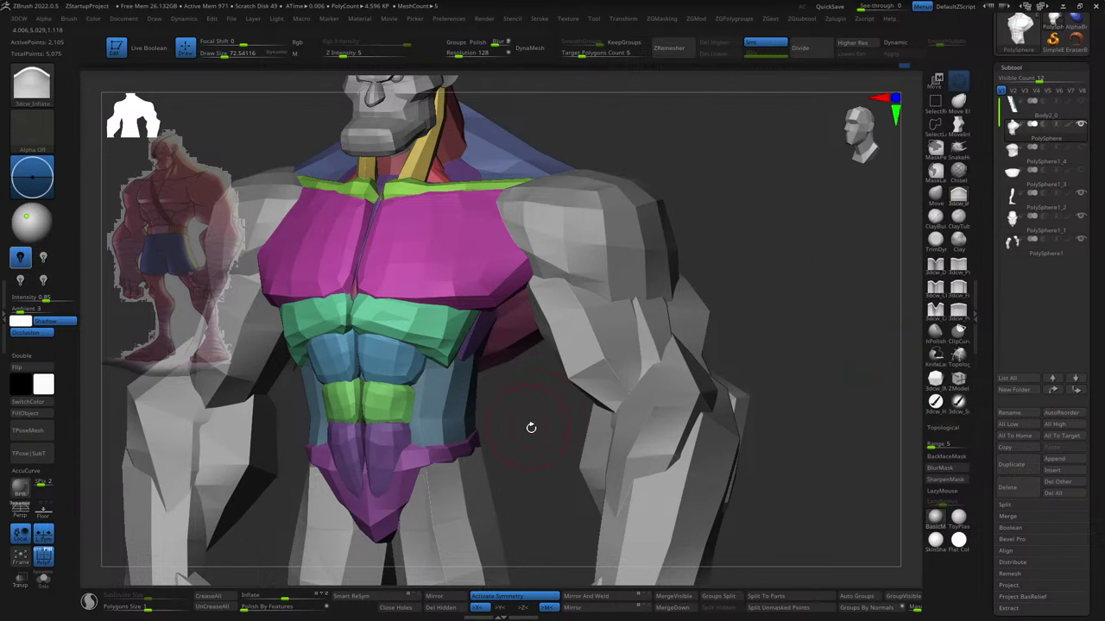
pyautogui.moveTo(531, 427)
pyautogui.mouseDown()
pyautogui.moveTo(538, 412)
pyautogui.moveTo(606, 432)
pyautogui.moveTo(597, 445)
pyautogui.mouseUp()
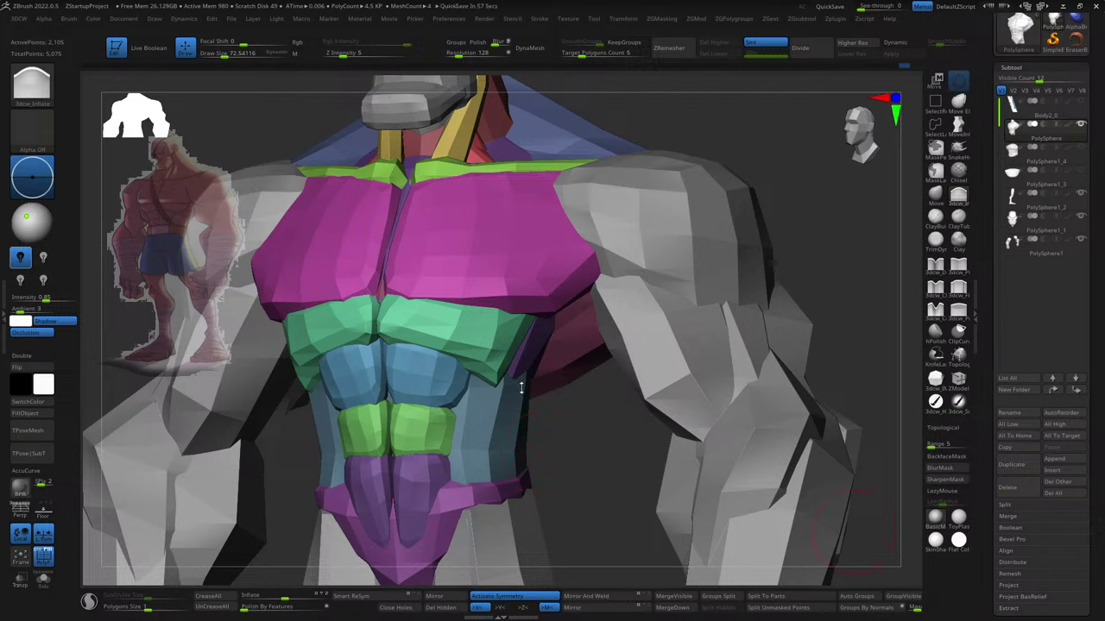
# - Mask everything except the teal band and set the brush Draw Size to about 92
pyautogui.press('w')
pyautogui.keyDown('ctrl'); pyautogui.click(496, 350); pyautogui.keyUp('ctrl')
pyautogui.press('y')
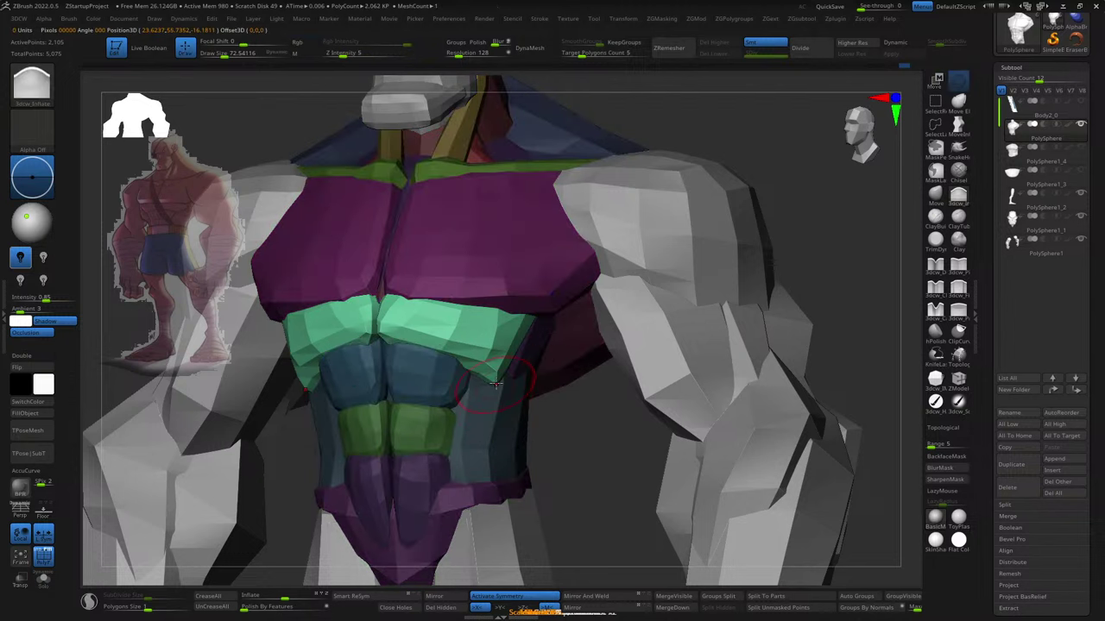
pyautogui.press('s')
pyautogui.moveTo(492, 382); pyautogui.dragTo(475, 376)
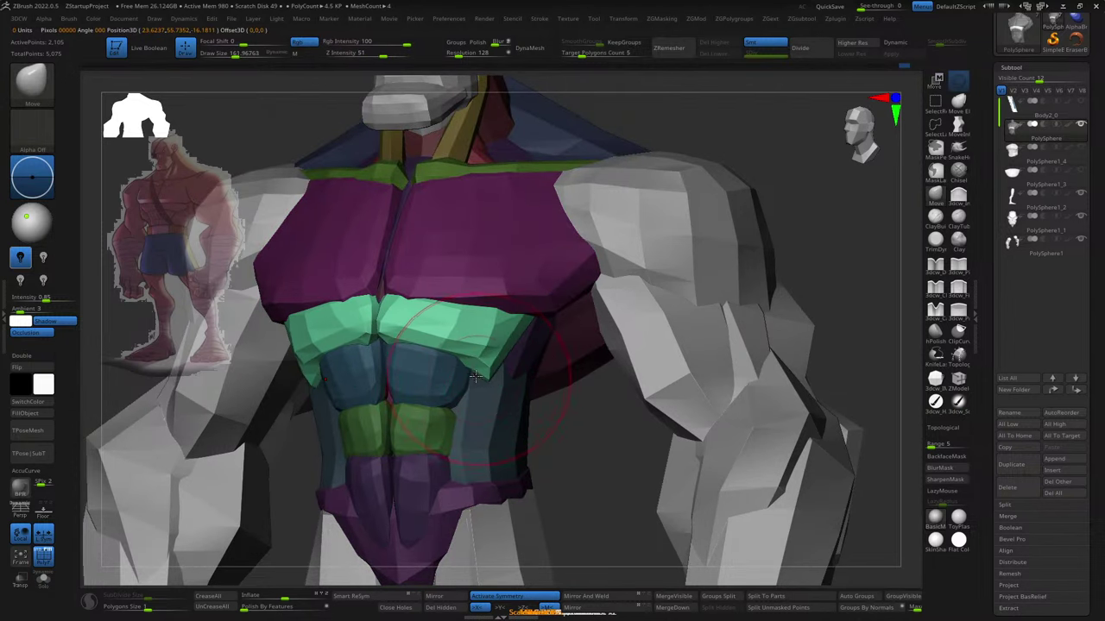
pyautogui.press('s')
pyautogui.press('s')
pyautogui.moveTo(539, 342); pyautogui.dragTo(516, 343)
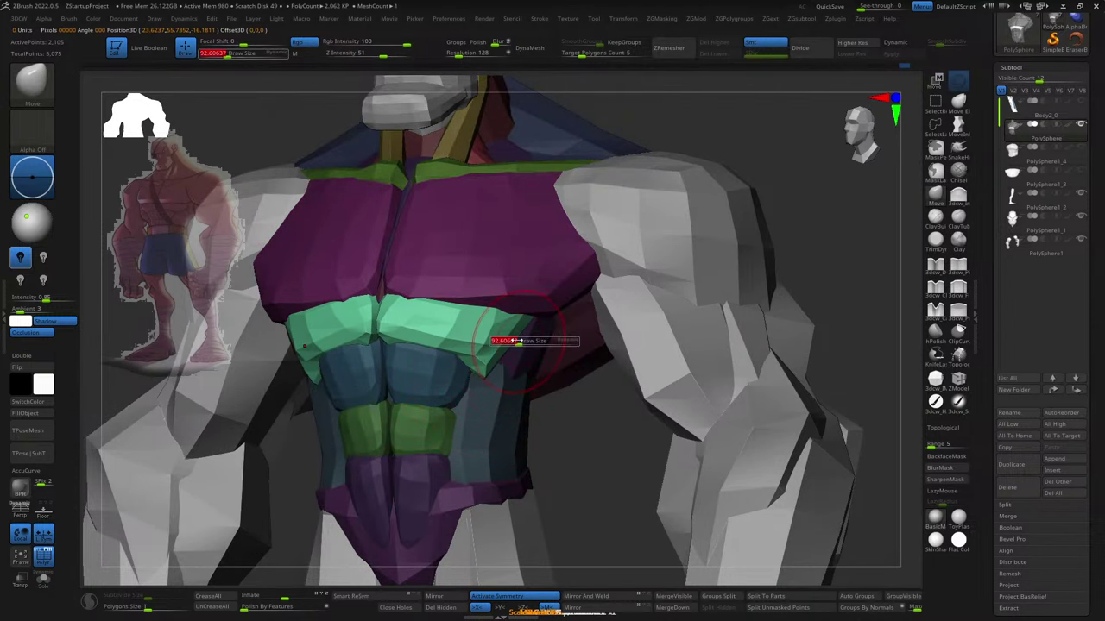
pyautogui.scroll(2, 518, 349)
pyautogui.press('s')
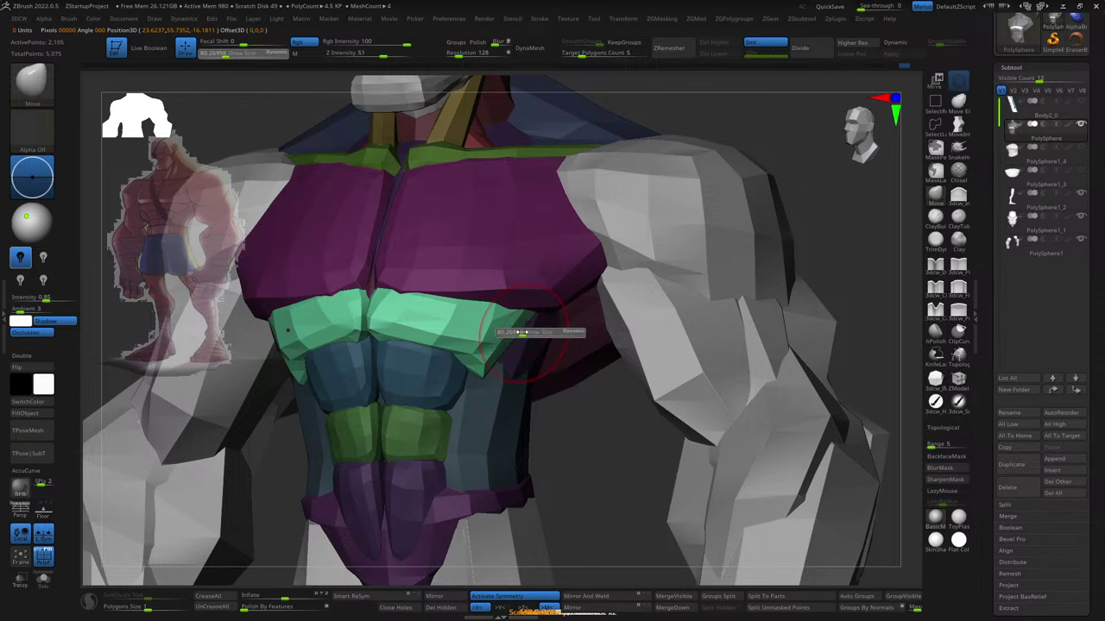
pyautogui.moveTo(535, 343); pyautogui.dragTo(521, 333, button='right')
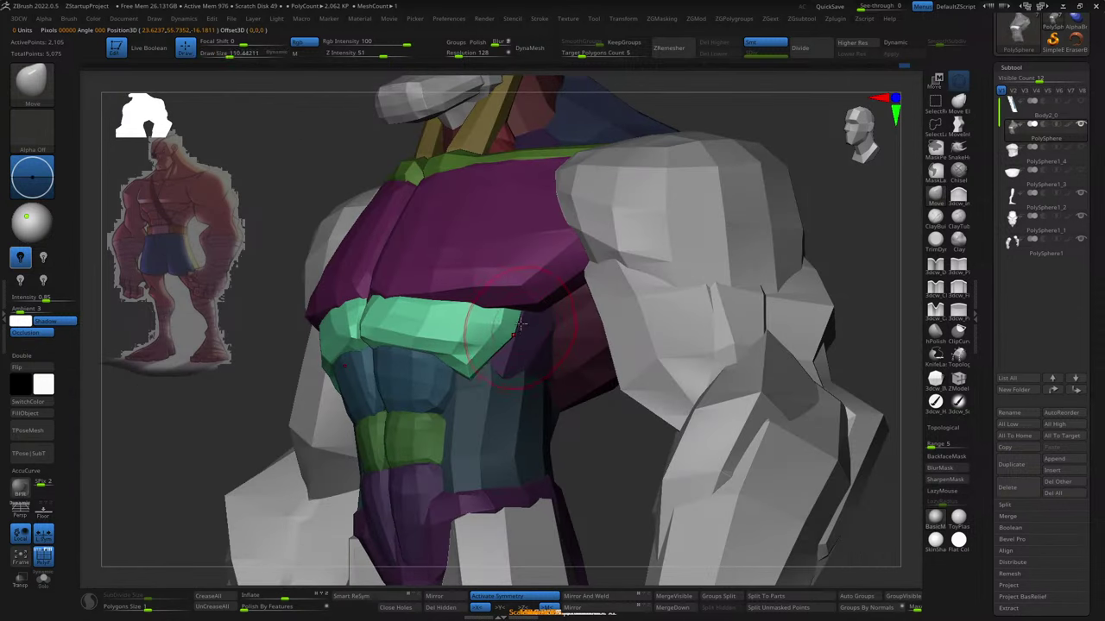
# - From a side view of the abdomen, reshape the ab rows' profile with the Move brush
pyautogui.moveTo(516, 290); pyautogui.dragTo(529, 300, button='right')
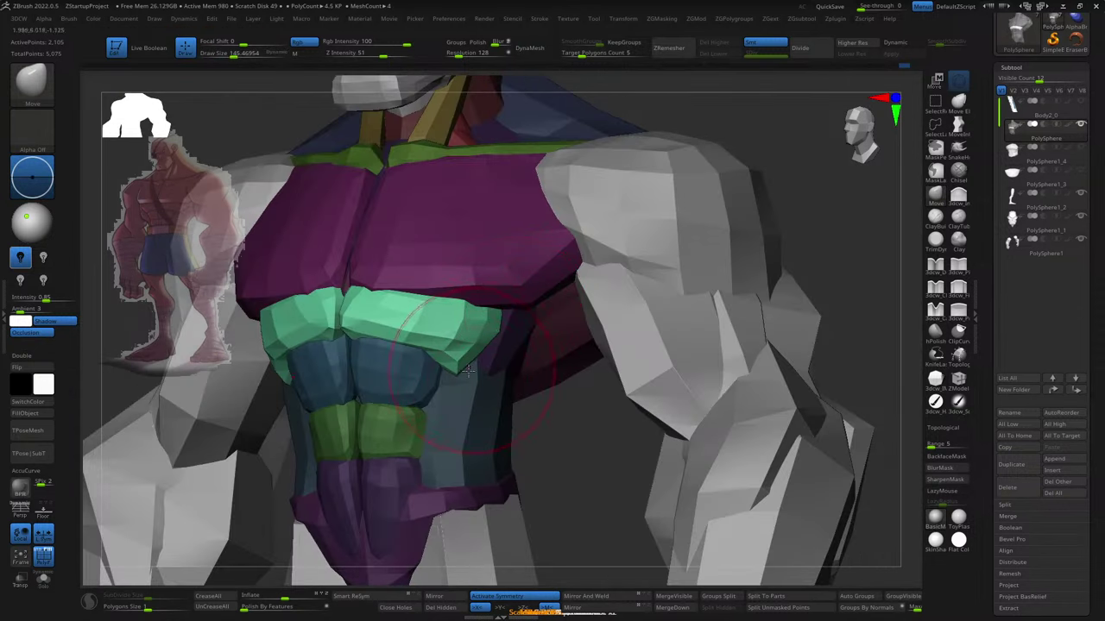
pyautogui.scroll(-2, 467, 370)
pyautogui.moveTo(467, 370); pyautogui.dragTo(466, 319, button='right')
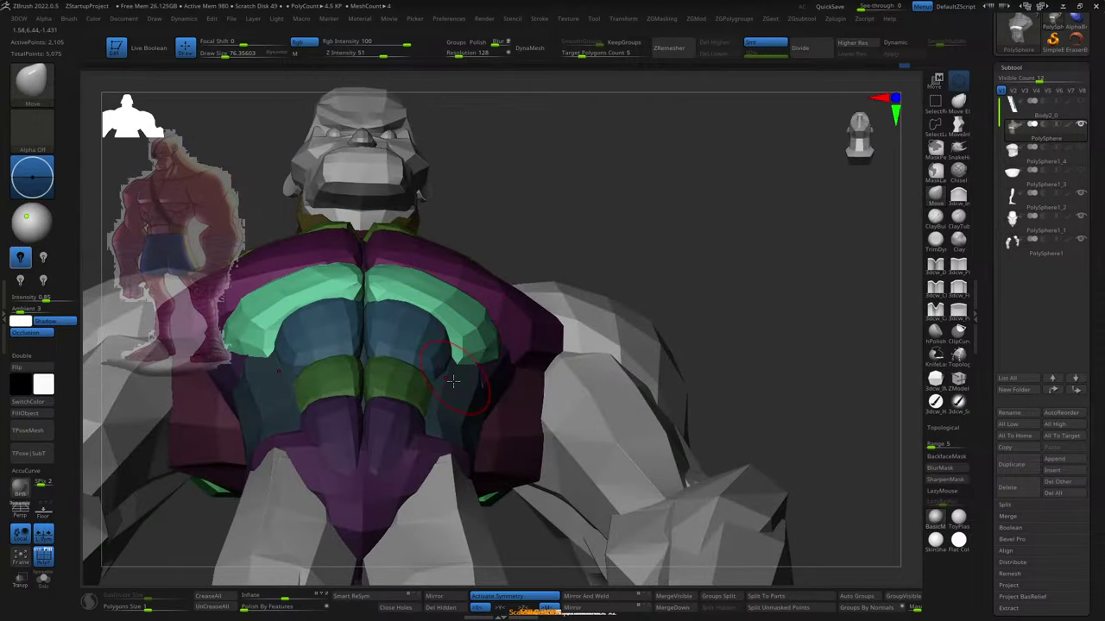
pyautogui.moveTo(452, 380)
pyautogui.mouseDown(button='right')
pyautogui.moveTo(415, 441)
pyautogui.moveTo(423, 431)
pyautogui.mouseUp(button='right')
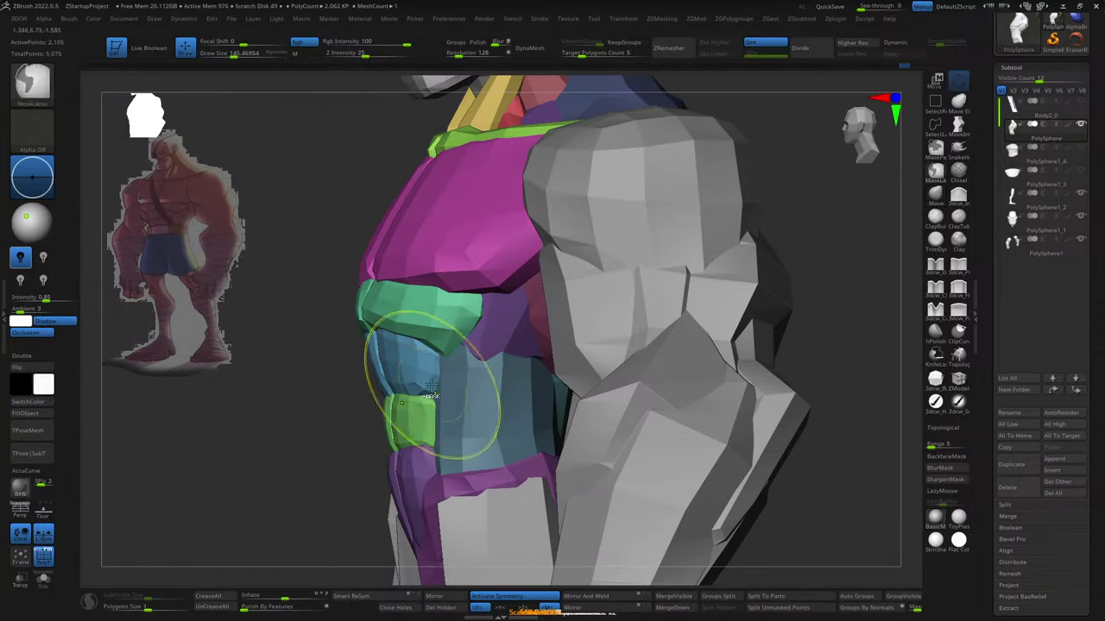
pyautogui.press('w')
pyautogui.click(427, 447)
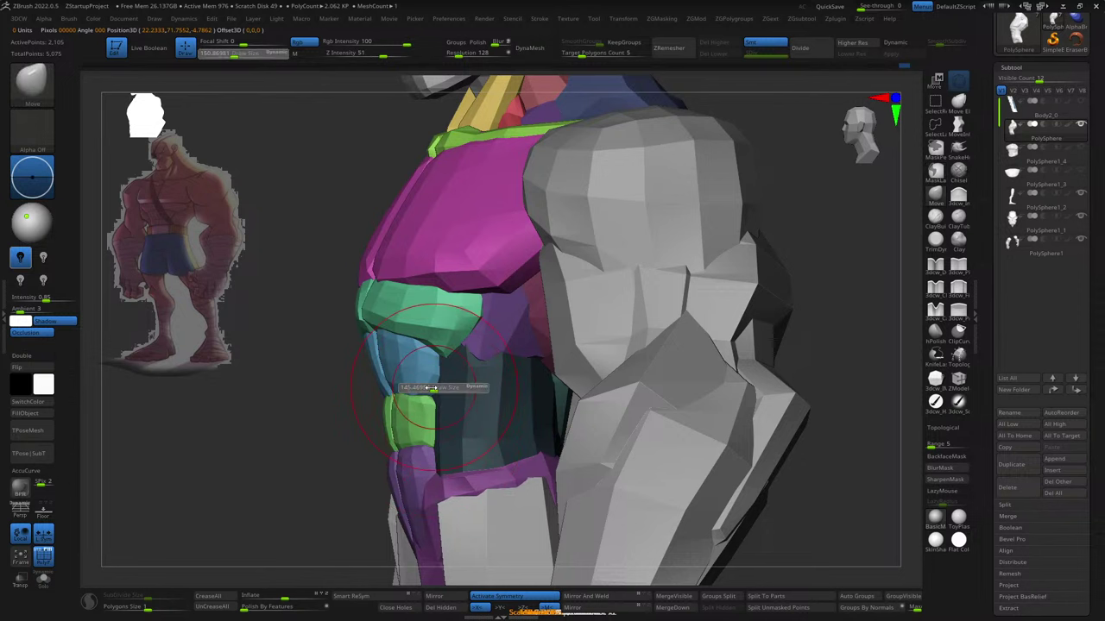
pyautogui.moveTo(441, 386); pyautogui.dragTo(441, 382, button='right')
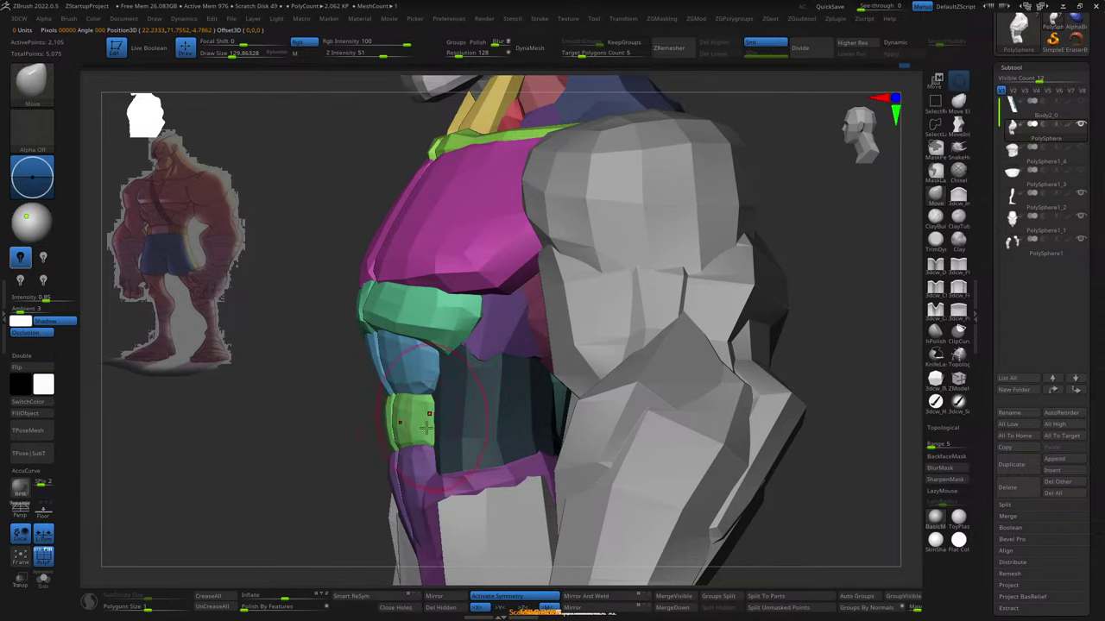
# - Return to a front view and smooth the crease between the two chest halves
pyautogui.keyDown('shift'); pyautogui.moveTo(428, 423); pyautogui.dragTo(424, 422, button='right'); pyautogui.keyUp('shift')
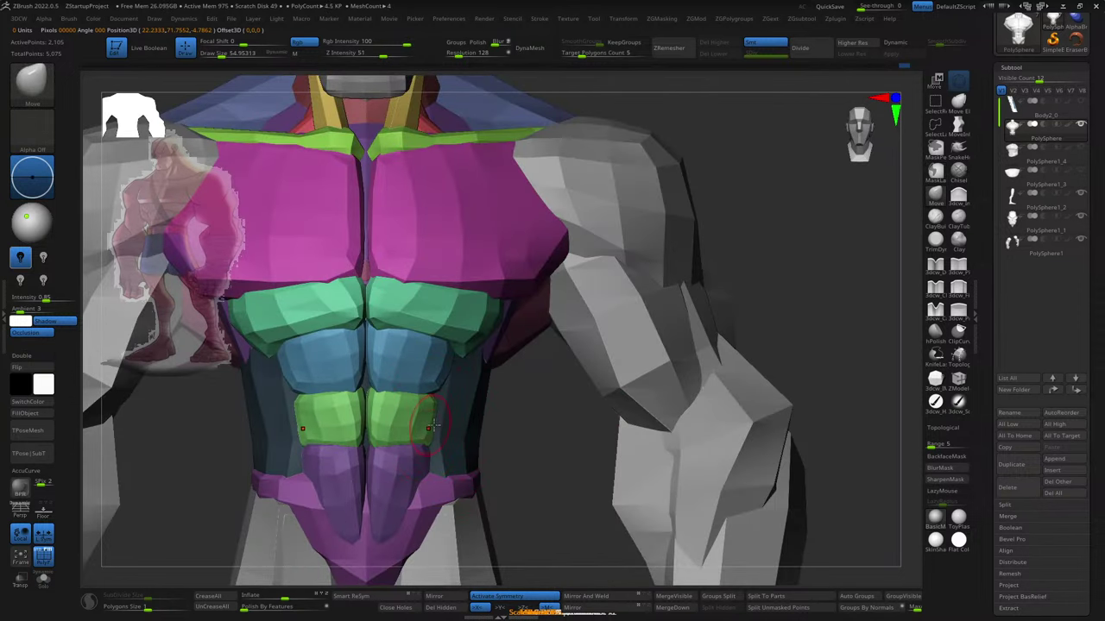
pyautogui.press('s')
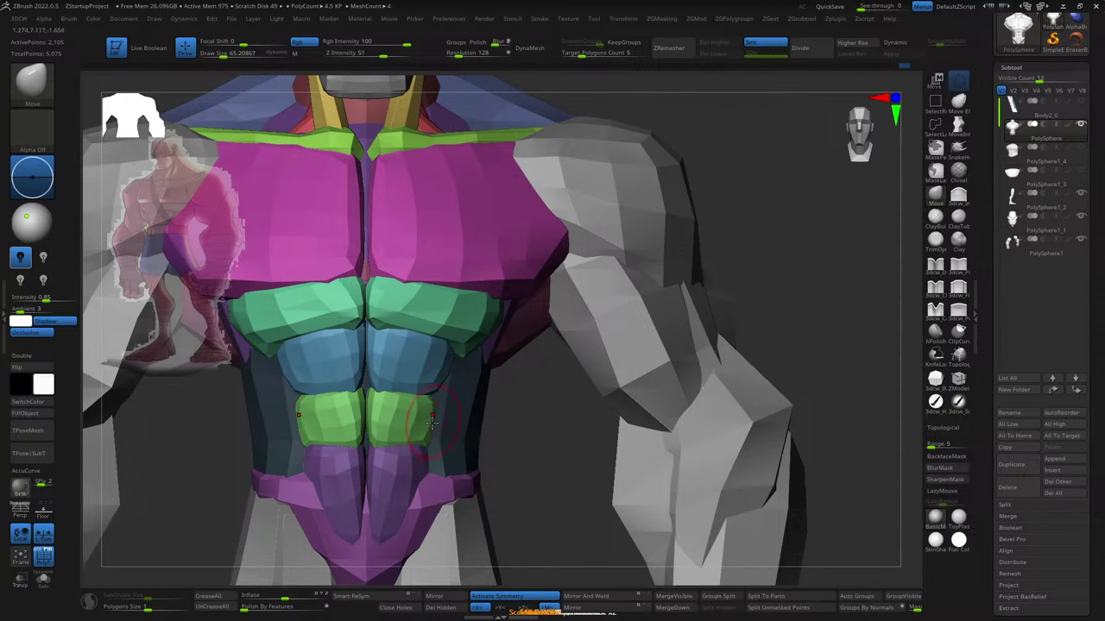
pyautogui.moveTo(388, 450); pyautogui.dragTo(352, 438, button='right')
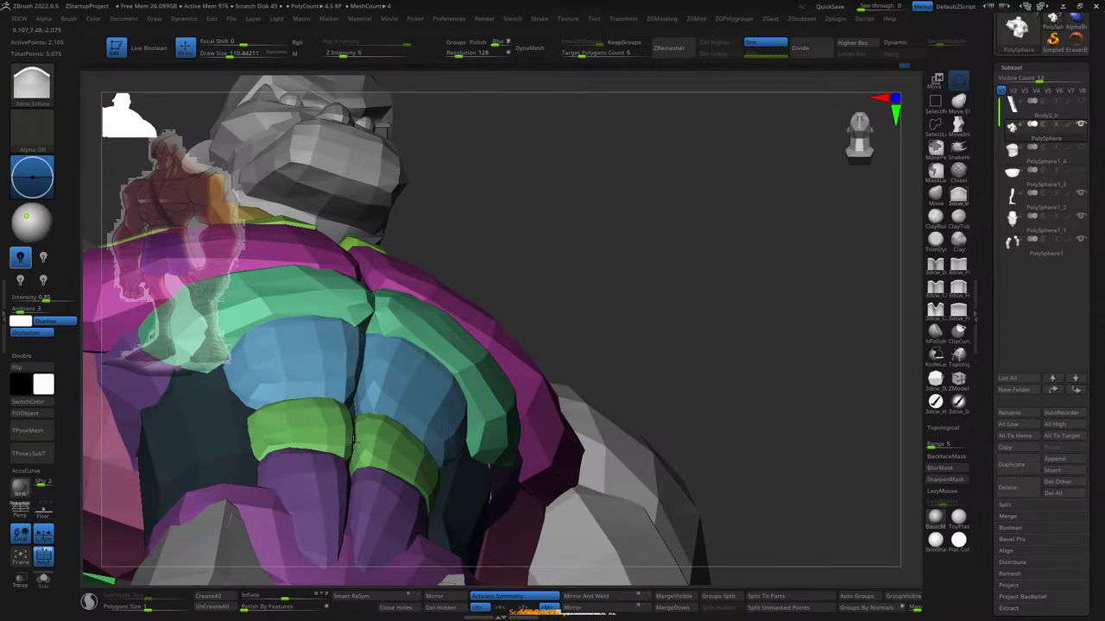
pyautogui.keyDown('shift'); pyautogui.moveTo(352, 440); pyautogui.dragTo(358, 363, button='right'); pyautogui.keyUp('shift')
pyautogui.moveTo(380, 221)
pyautogui.keyDown('alt'); pyautogui.mouseDown(button='right')
pyautogui.moveTo(371, 386)
pyautogui.moveTo(336, 388)
pyautogui.mouseUp(button='right'); pyautogui.keyUp('alt')
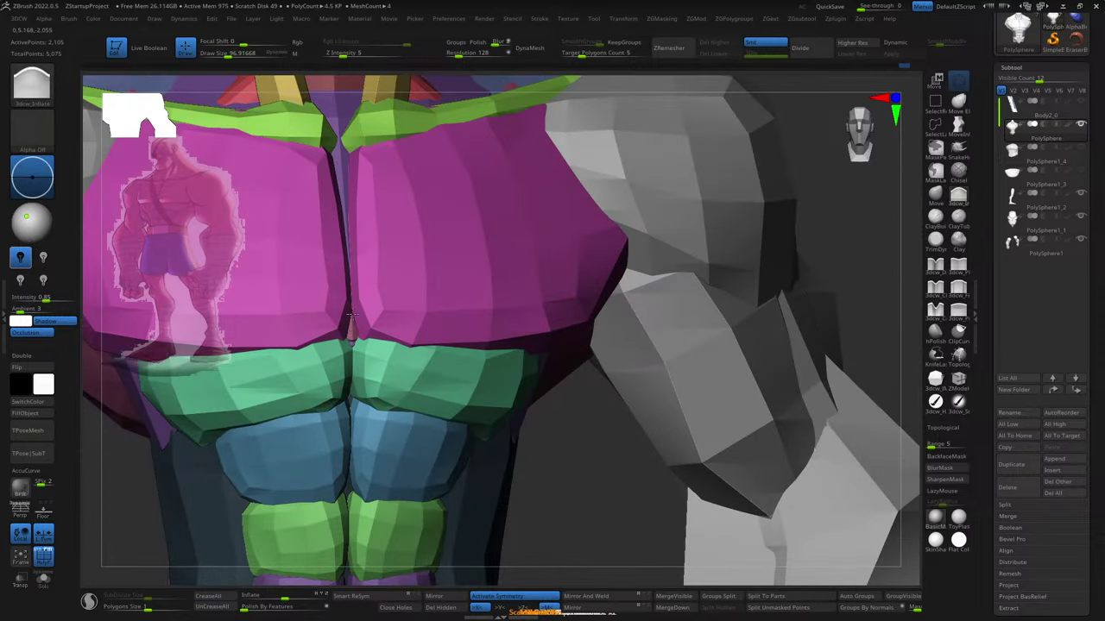
pyautogui.keyDown('shift'); pyautogui.moveTo(348, 176); pyautogui.dragTo(349, 130); pyautogui.keyUp('shift')
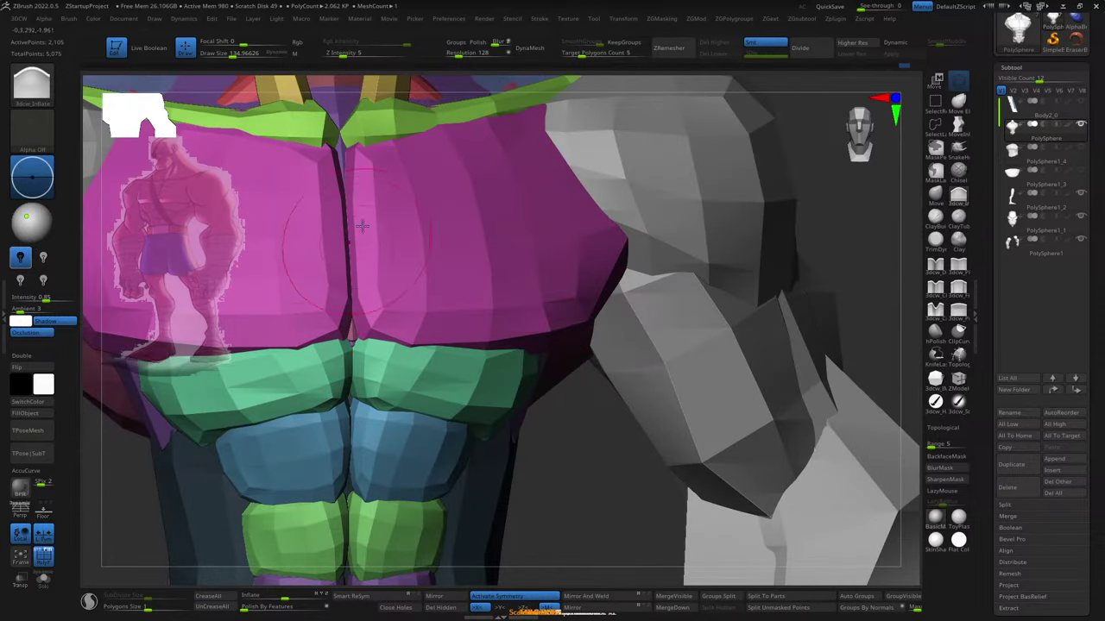
pyautogui.moveTo(363, 226); pyautogui.dragTo(491, 351, button='right')
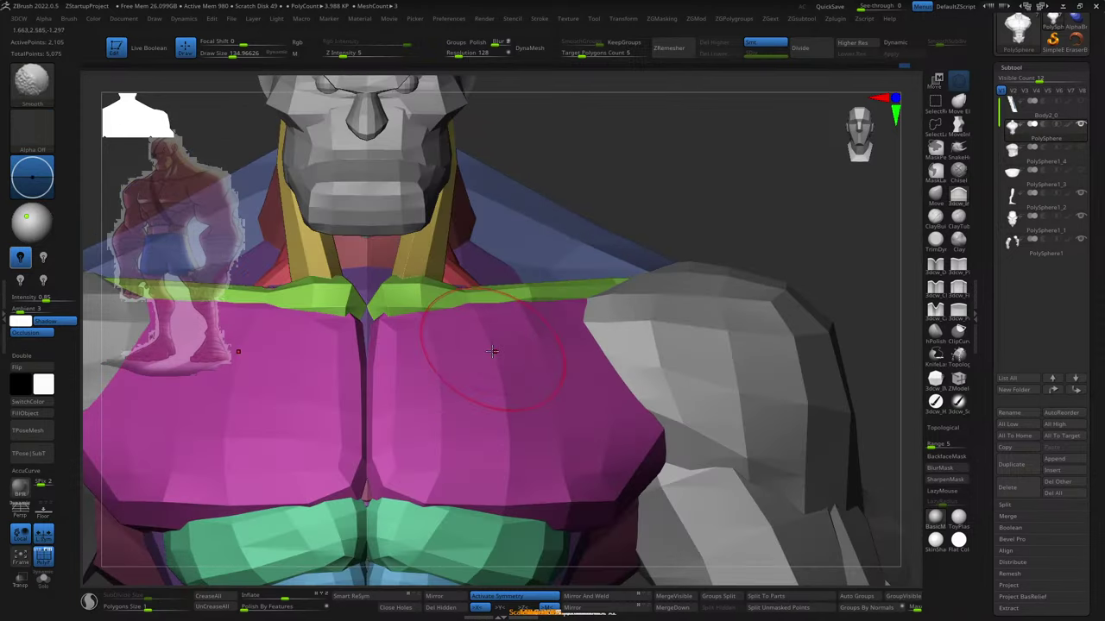
# - Frame the body, close in on the chest, and pull the green collar strip upward
pyautogui.press('f')
pyautogui.press('w')
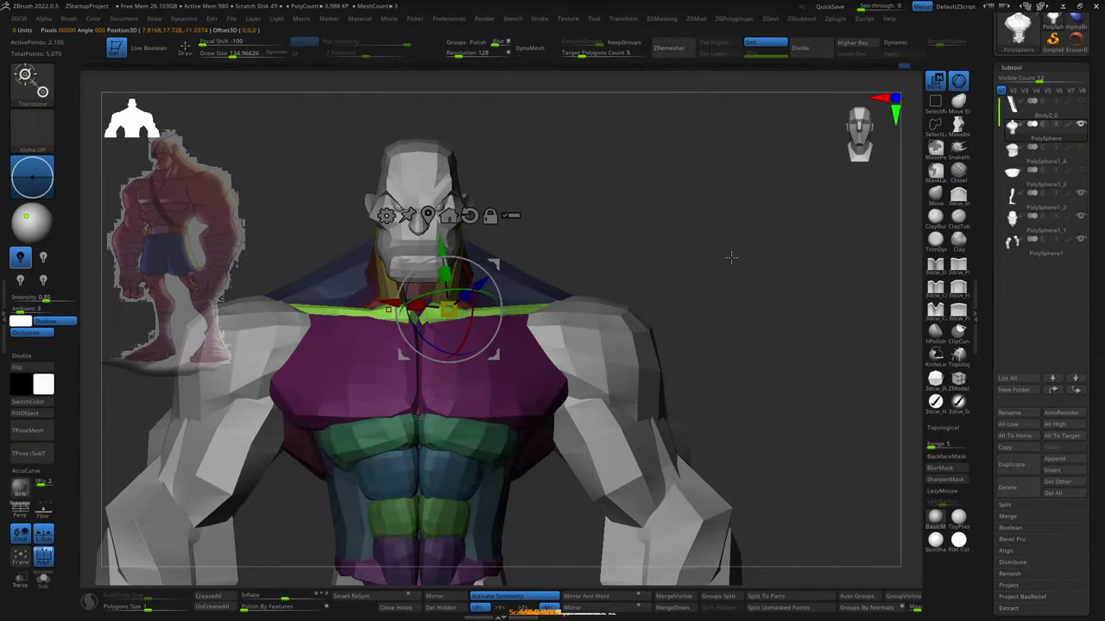
pyautogui.moveTo(730, 257); pyautogui.dragTo(610, 284)
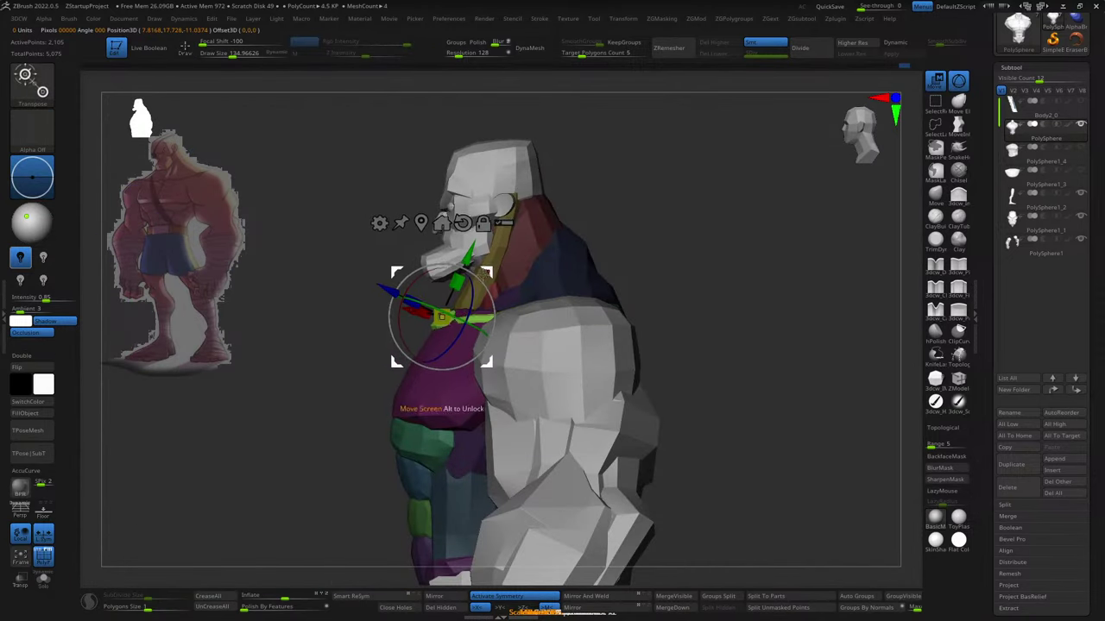
pyautogui.keyDown('shift'); pyautogui.moveTo(449, 397); pyautogui.dragTo(544, 308); pyautogui.keyUp('shift')
pyautogui.press('q')
pyautogui.moveTo(544, 309); pyautogui.dragTo(504, 378, button='right')
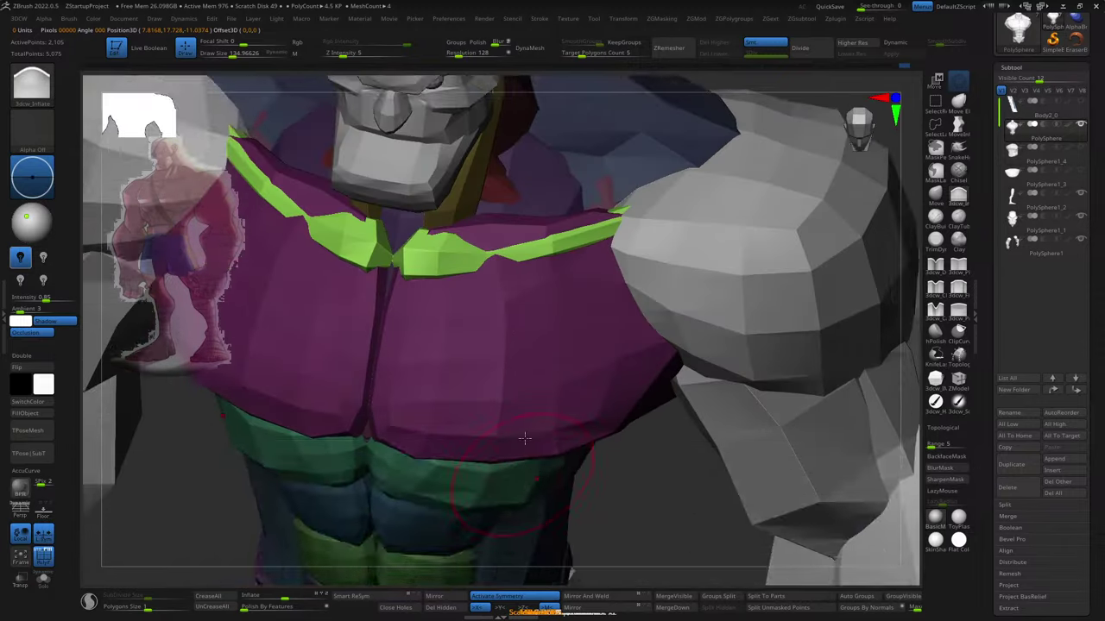
pyautogui.moveTo(511, 396); pyautogui.dragTo(507, 377)
# - With the Move brush and a larger size, reshape both green collar strips and pull the tips toward the shoulders
pyautogui.press('b')
pyautogui.press('m')
pyautogui.press('v')
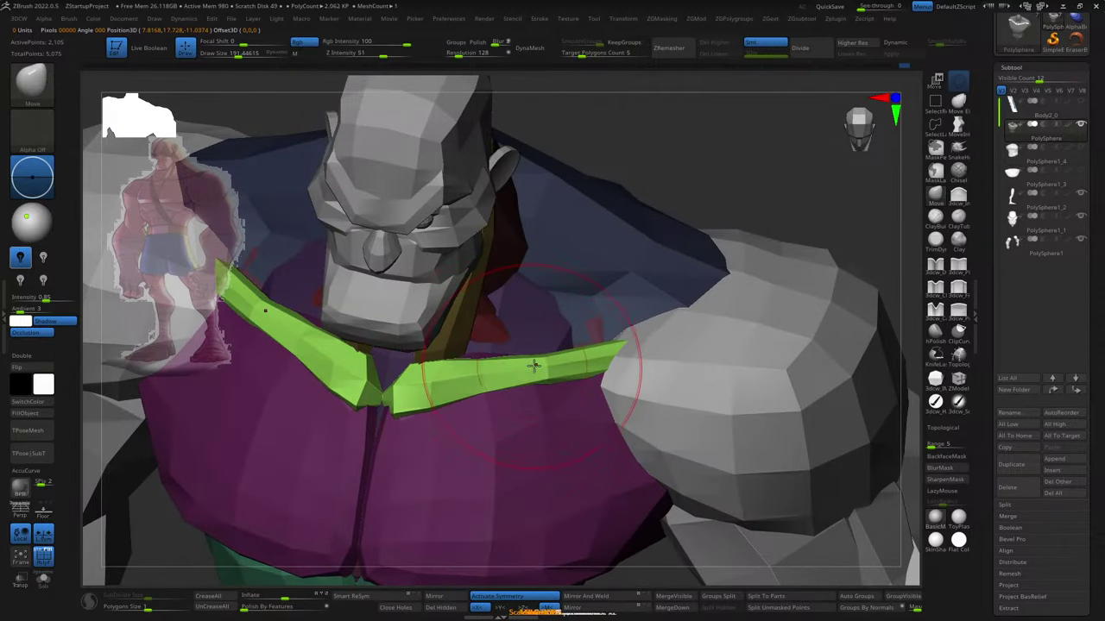
pyautogui.keyDown('shift'); pyautogui.moveTo(535, 365); pyautogui.dragTo(539, 357, button='right'); pyautogui.keyUp('shift')
pyautogui.moveTo(594, 366); pyautogui.dragTo(548, 370)
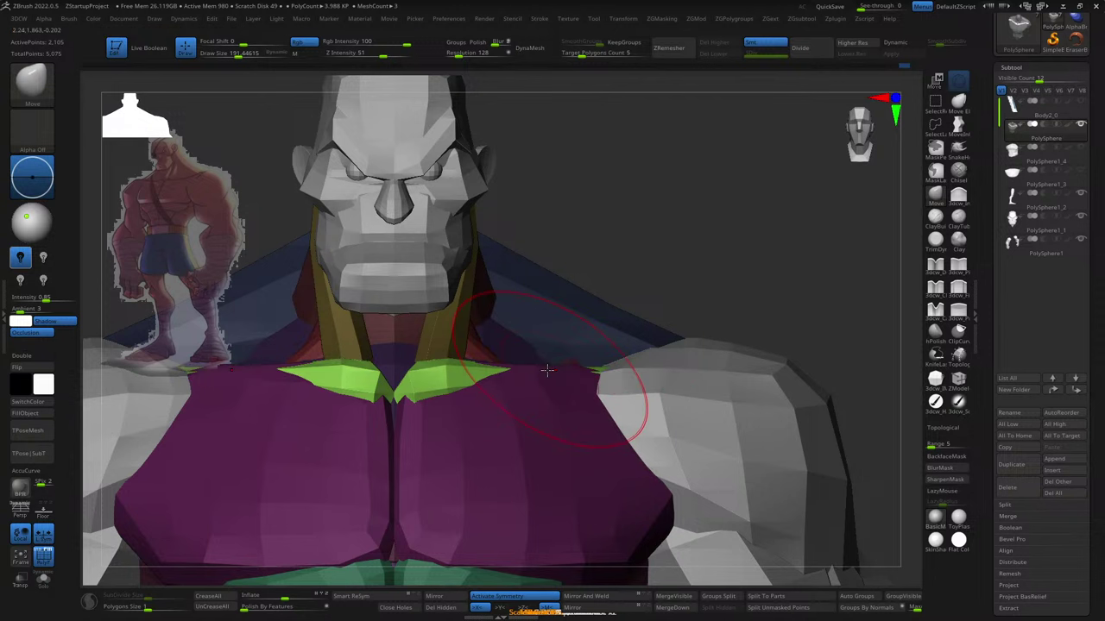
pyautogui.moveTo(522, 371); pyautogui.dragTo(570, 366, button='right')
pyautogui.moveTo(592, 366); pyautogui.dragTo(604, 364)
pyautogui.press('s')
pyautogui.moveTo(604, 388); pyautogui.dragTo(608, 390, button='right')
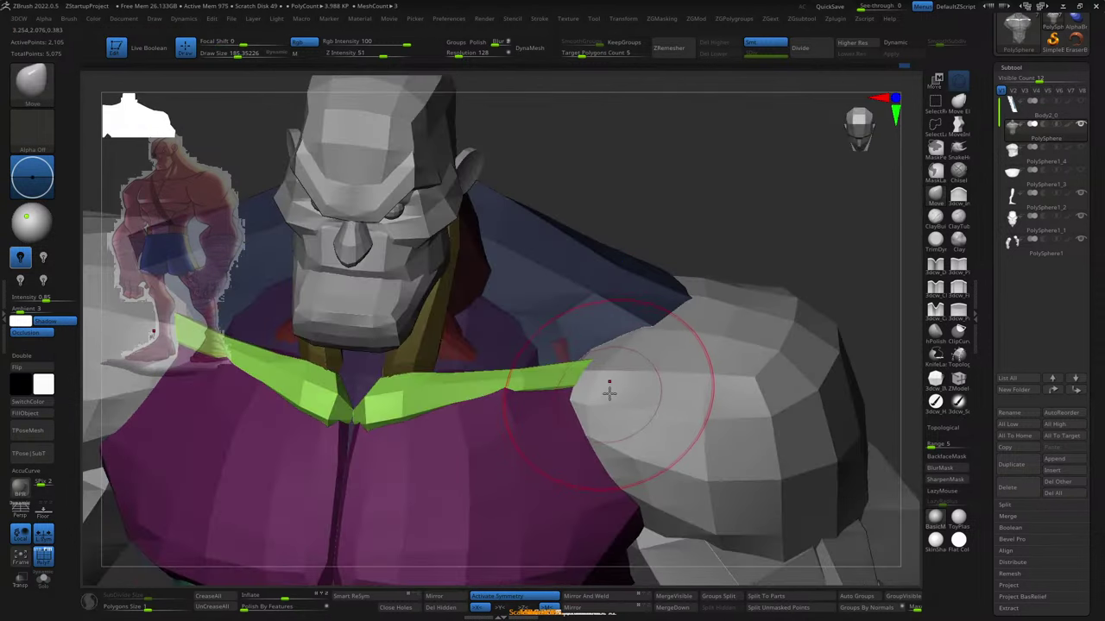
pyautogui.moveTo(604, 390); pyautogui.dragTo(618, 388)
pyautogui.moveTo(618, 388); pyautogui.dragTo(592, 382, button='right')
# - From a side view, reshape the collar tips into blockier raised pieces with Move
pyautogui.moveTo(592, 382)
pyautogui.mouseDown()
pyautogui.moveTo(580, 346)
pyautogui.moveTo(655, 339)
pyautogui.mouseUp()
pyautogui.moveTo(654, 338); pyautogui.dragTo(634, 345, button='right')
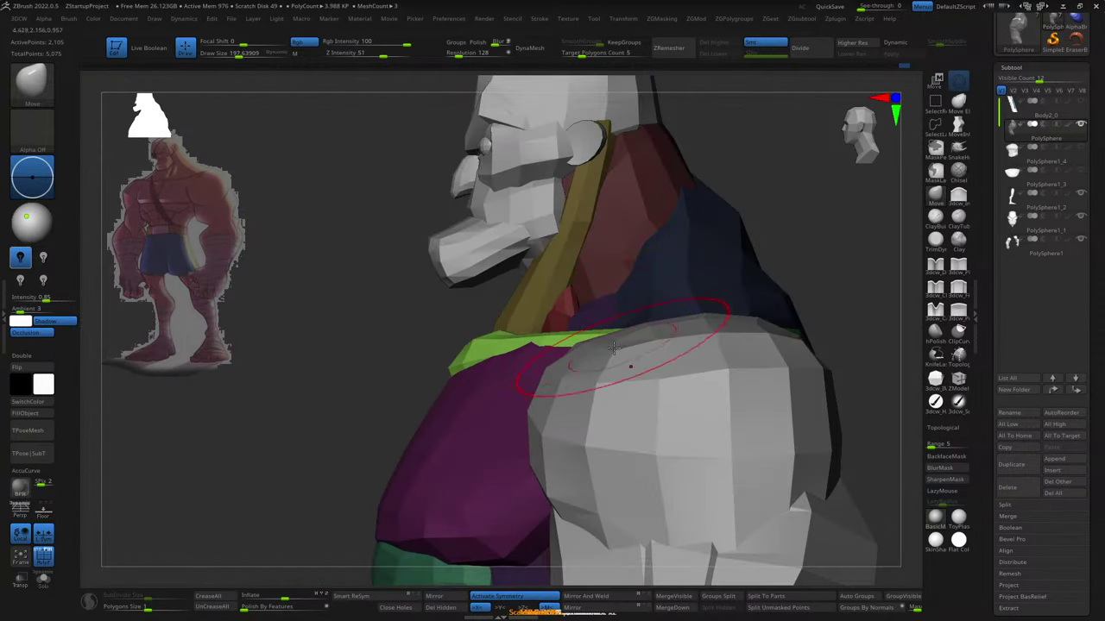
pyautogui.moveTo(497, 339)
pyautogui.mouseDown(button='right')
pyautogui.moveTo(467, 322)
pyautogui.moveTo(440, 345)
pyautogui.moveTo(456, 345)
pyautogui.mouseUp(button='right')
pyautogui.press('b')
pyautogui.press('s')
pyautogui.press('t')
pyautogui.press('b')
pyautogui.press('m')
pyautogui.press('v')
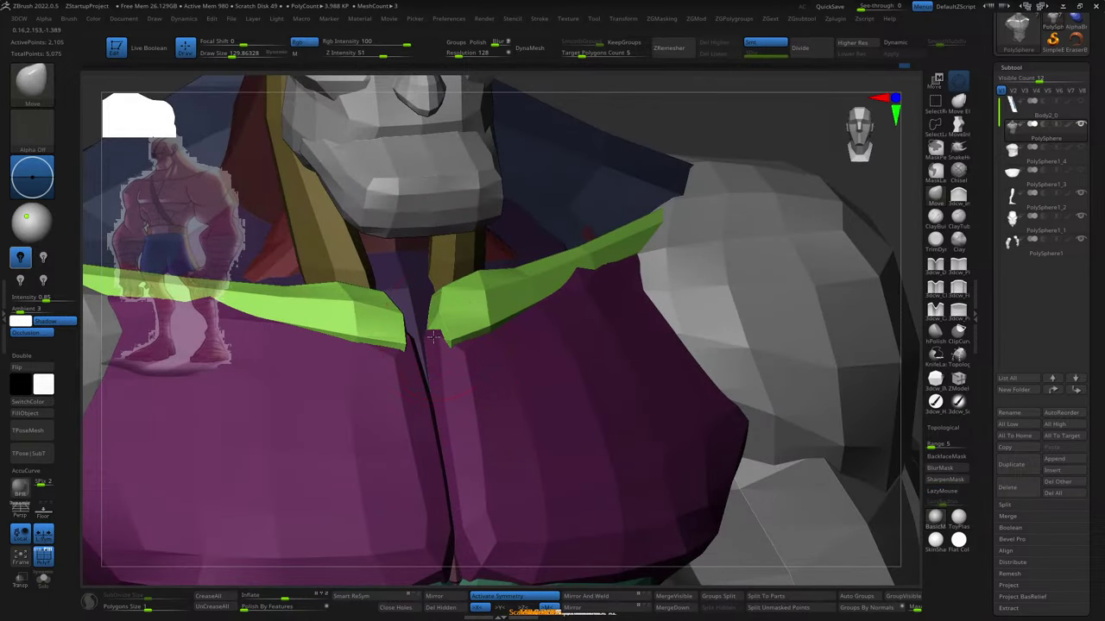
pyautogui.moveTo(424, 287)
pyautogui.mouseDown(button='right')
pyautogui.moveTo(521, 295)
pyautogui.moveTo(622, 262)
pyautogui.moveTo(569, 301)
pyautogui.mouseUp(button='right')
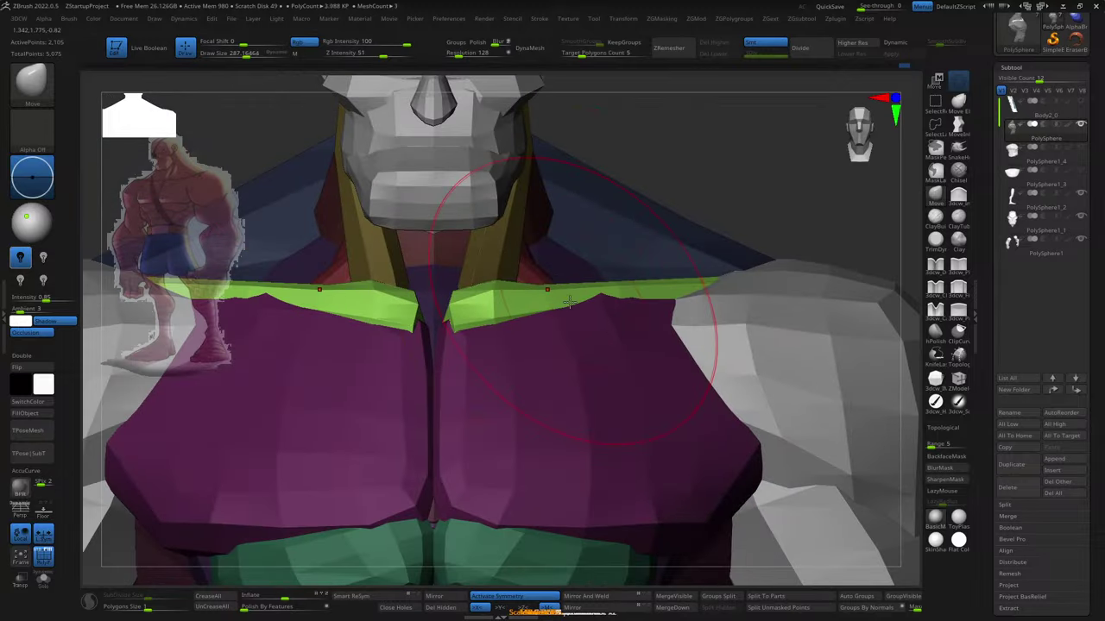
pyautogui.press('s')
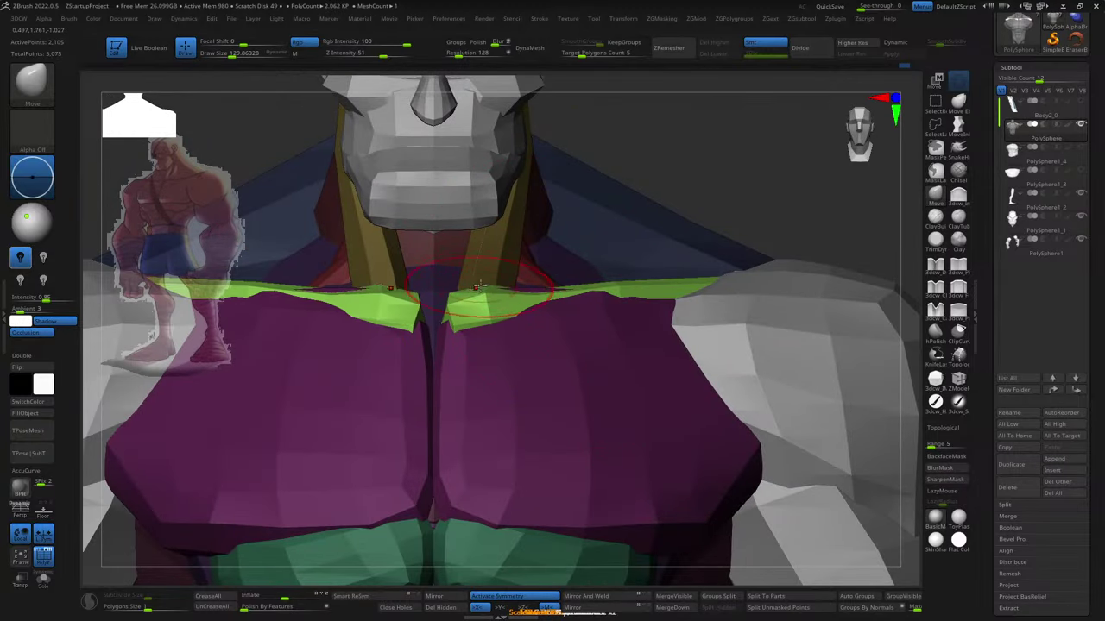
pyautogui.moveTo(487, 321); pyautogui.dragTo(455, 300)
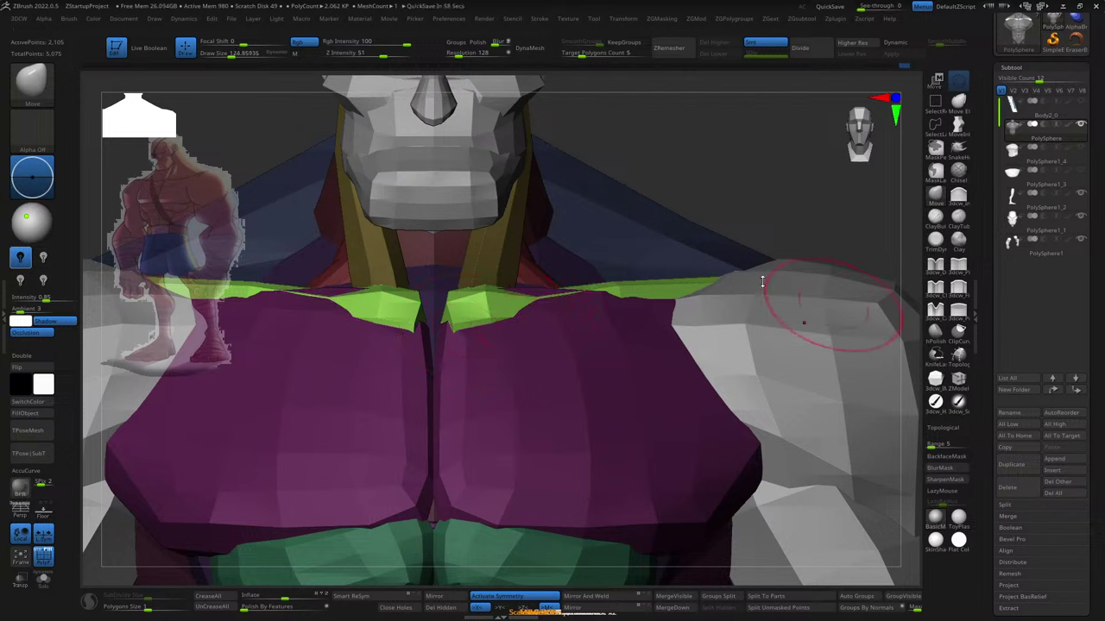
# - Make the purple torso the active piece and smooth the right clavicle piece
pyautogui.press('b')
pyautogui.press('i')
pyautogui.press('n')
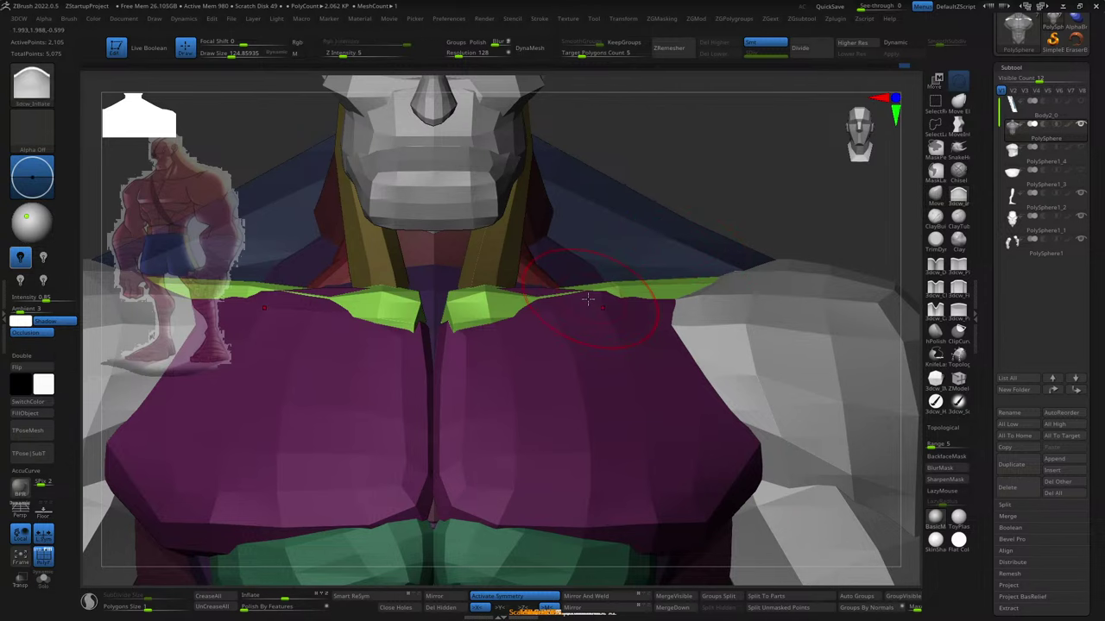
pyautogui.moveTo(571, 358); pyautogui.dragTo(499, 291, button='right')
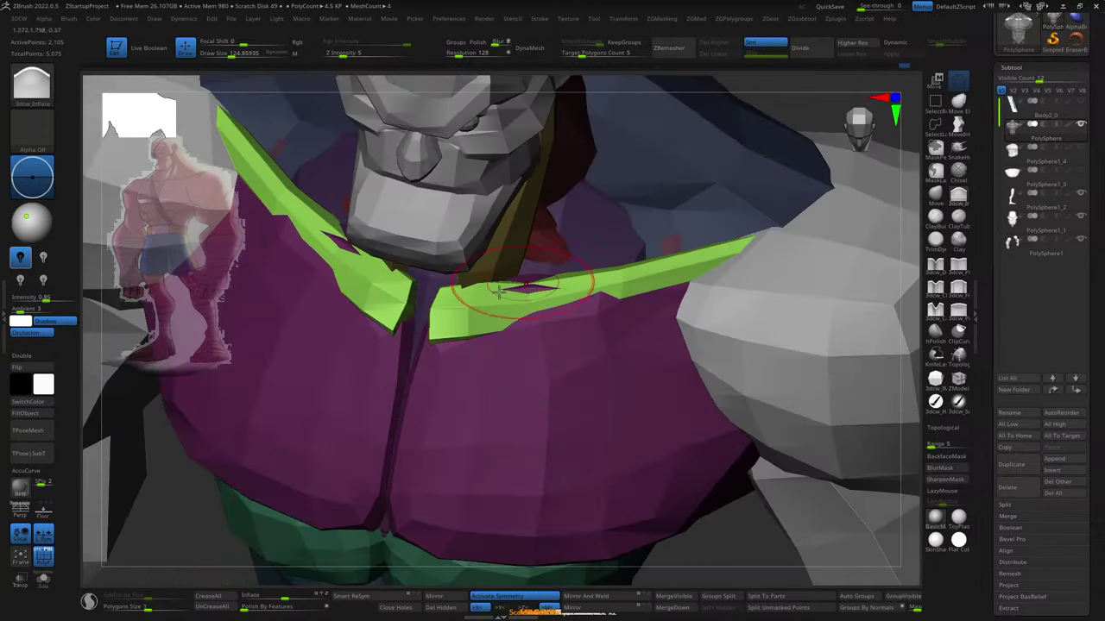
pyautogui.press('w')
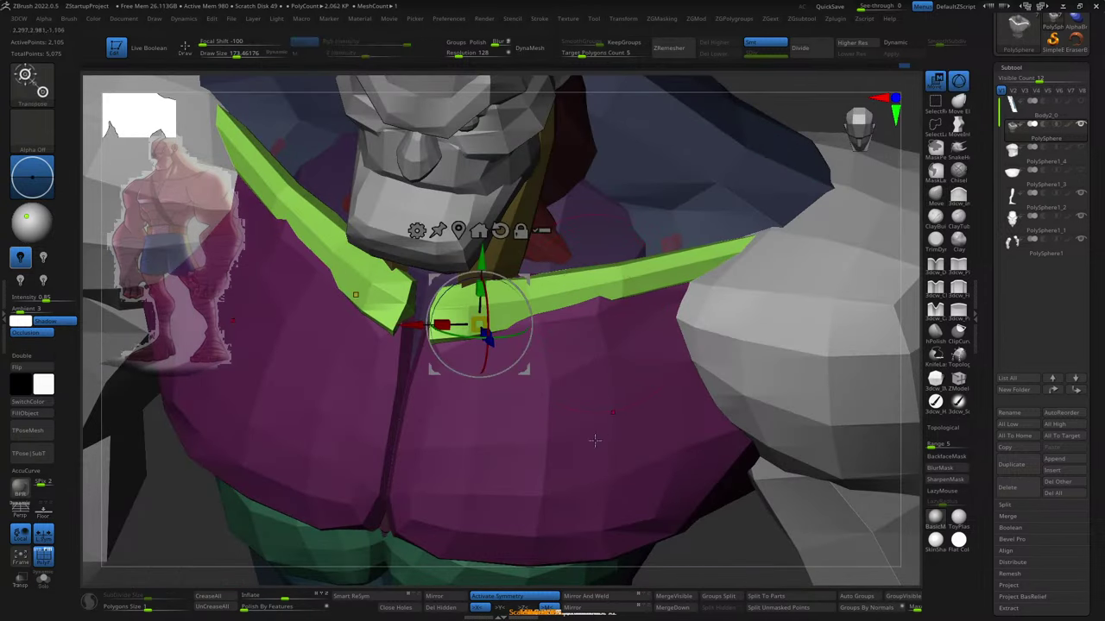
pyautogui.click(561, 463)
pyautogui.press('q')
pyautogui.press('b')
pyautogui.press('s')
pyautogui.press('t')
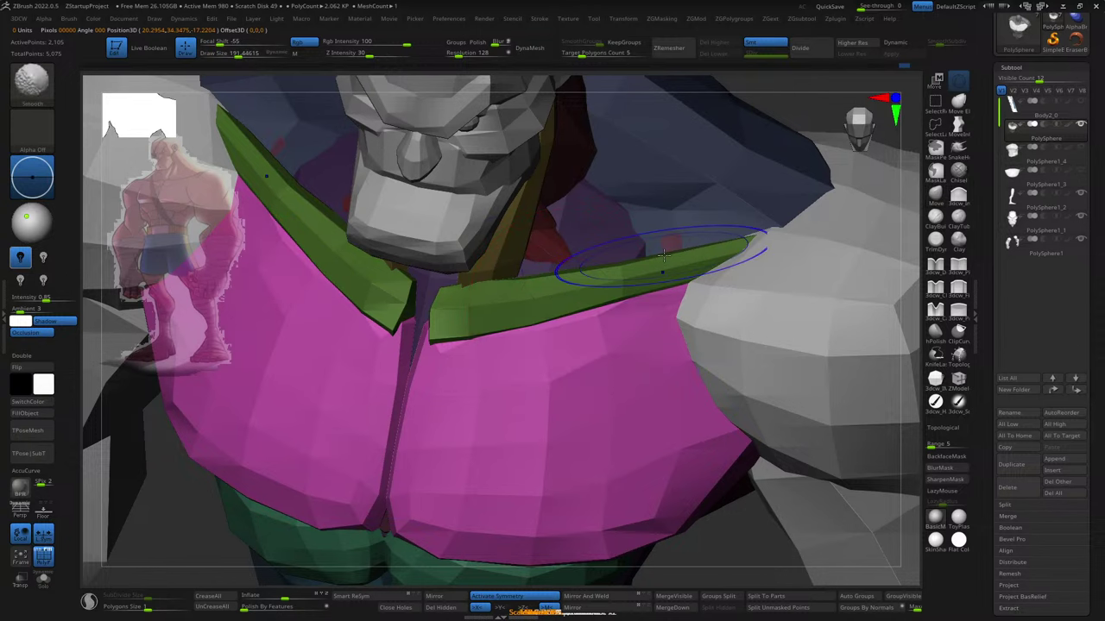
pyautogui.keyDown('shift'); pyautogui.moveTo(663, 255); pyautogui.dragTo(703, 222, button='right'); pyautogui.keyUp('shift')
# - Select the green clavicle piece, enlarge the Move brush, and view the clavicles from above and the side
pyautogui.keyDown('alt'); pyautogui.click(651, 271); pyautogui.keyUp('alt')
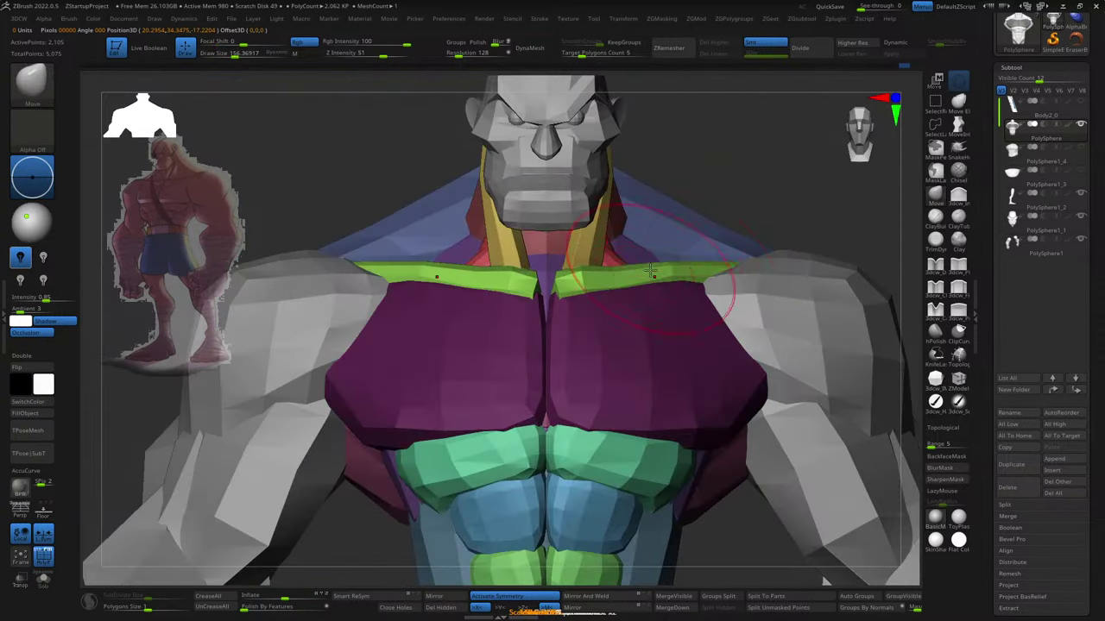
pyautogui.press('b')
pyautogui.press('m')
pyautogui.press('v')
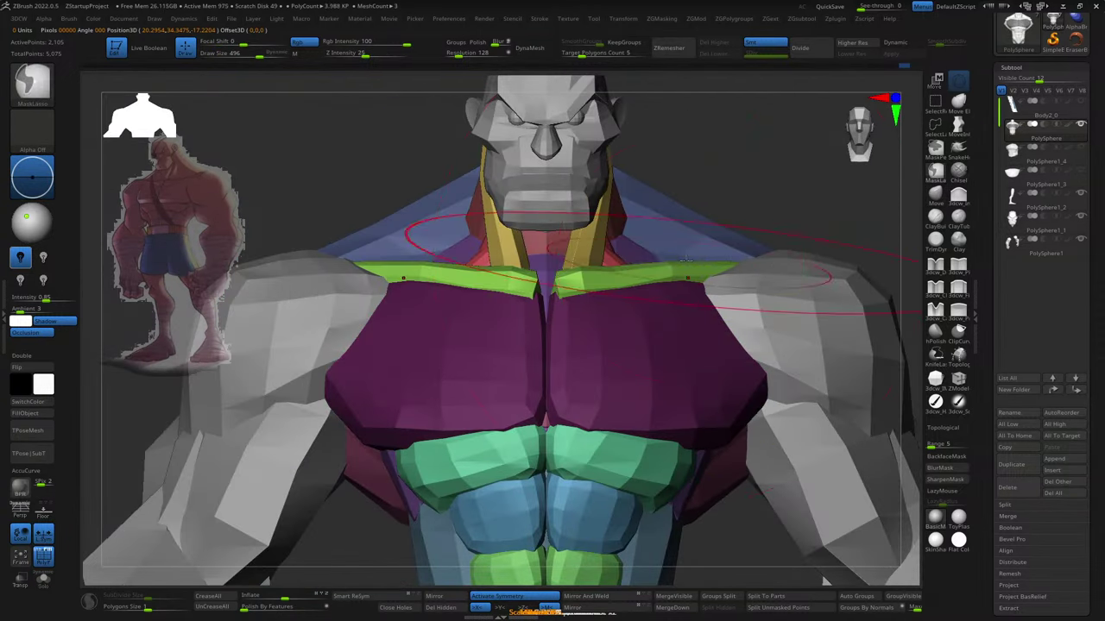
pyautogui.press('s')
pyautogui.moveTo(673, 265); pyautogui.dragTo(655, 262)
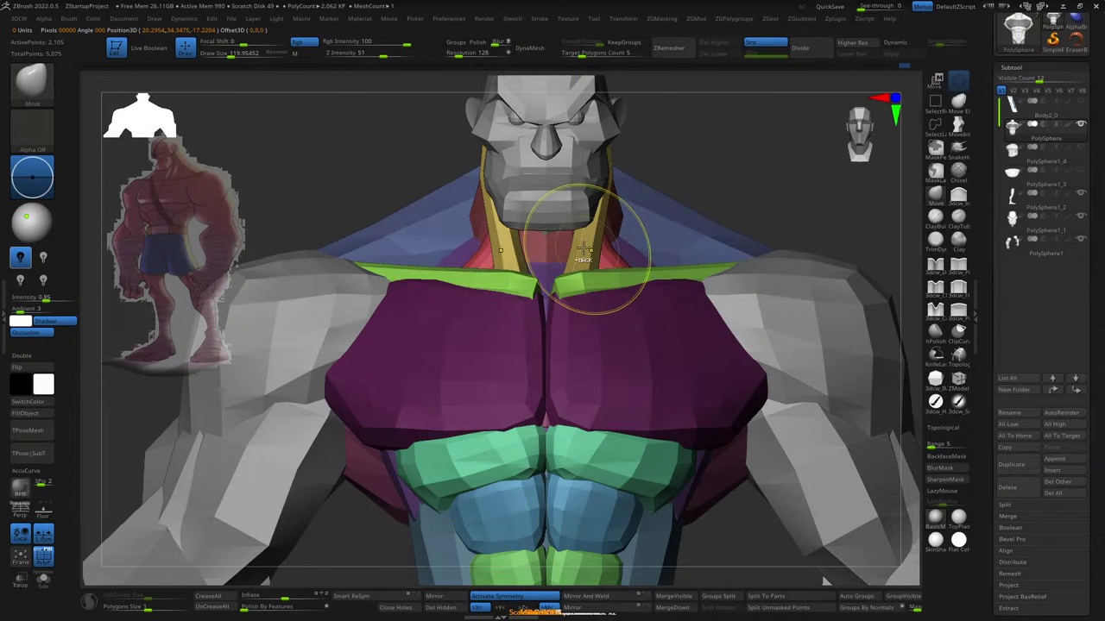
pyautogui.moveTo(579, 267)
pyautogui.mouseDown(button='right')
pyautogui.moveTo(609, 227)
pyautogui.moveTo(656, 233)
pyautogui.mouseUp(button='right')
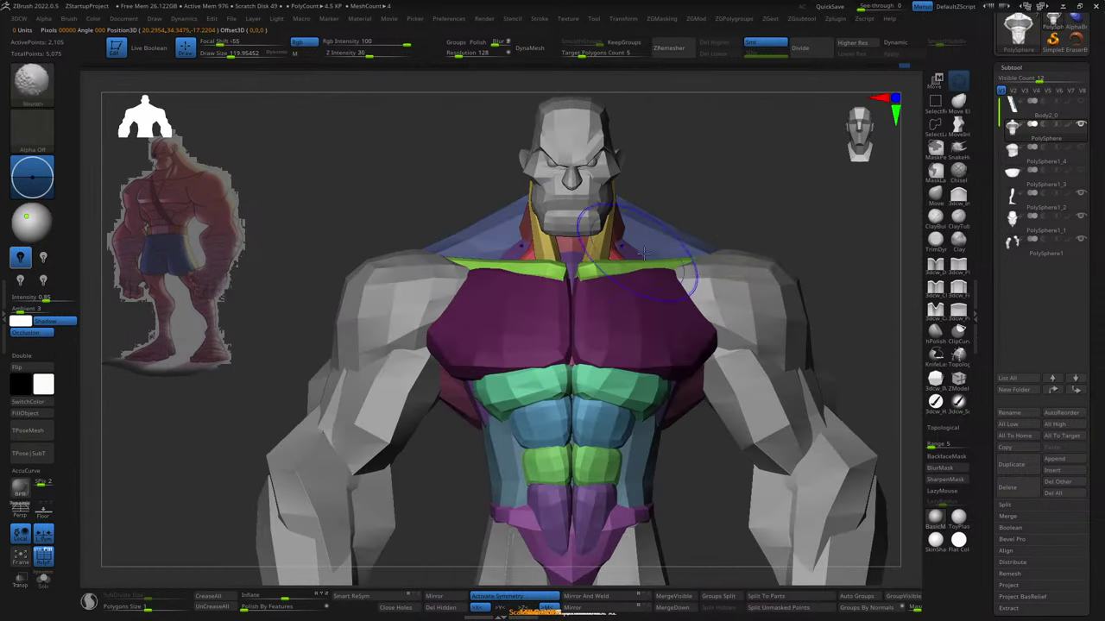
pyautogui.moveTo(795, 237)
pyautogui.mouseDown(button='right')
pyautogui.moveTo(706, 251)
pyautogui.moveTo(726, 289)
pyautogui.moveTo(722, 276)
pyautogui.moveTo(621, 416)
pyautogui.moveTo(618, 397)
pyautogui.moveTo(611, 408)
pyautogui.moveTo(561, 394)
pyautogui.moveTo(547, 321)
pyautogui.mouseUp(button='right')
# - Place the gizmo on the side torso and smooth the purple piece under the armpit
pyautogui.press('w')
pyautogui.click(555, 346)
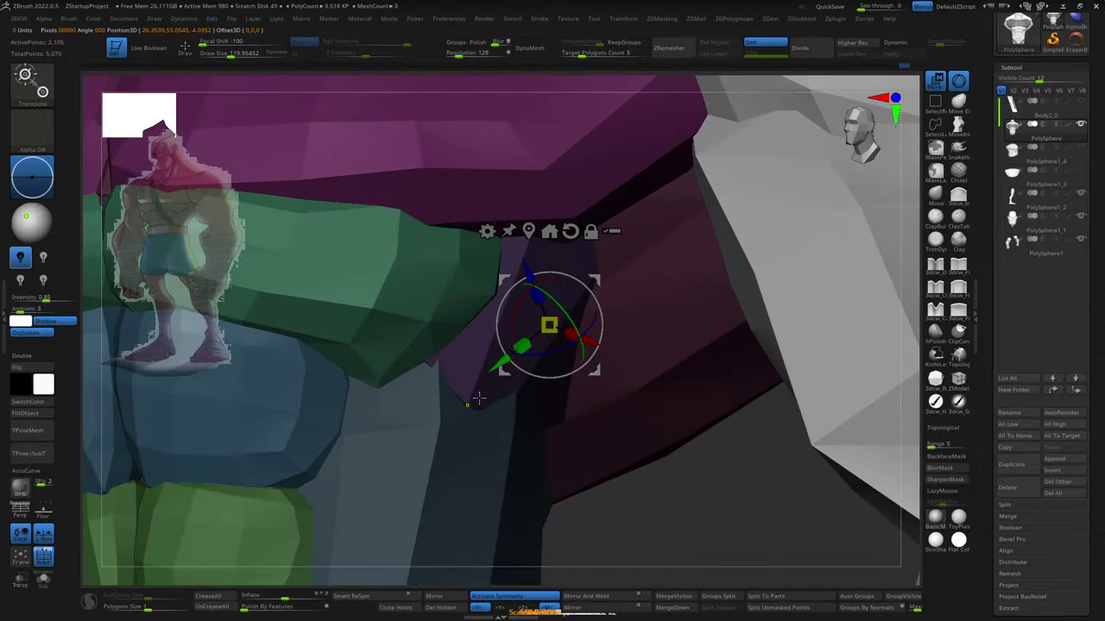
pyautogui.click(473, 397)
pyautogui.press('q')
pyautogui.moveTo(567, 419)
pyautogui.keyDown('ctrl'); pyautogui.mouseDown(button='right')
pyautogui.moveTo(565, 328)
pyautogui.moveTo(559, 407)
pyautogui.mouseUp(button='right'); pyautogui.keyUp('ctrl')
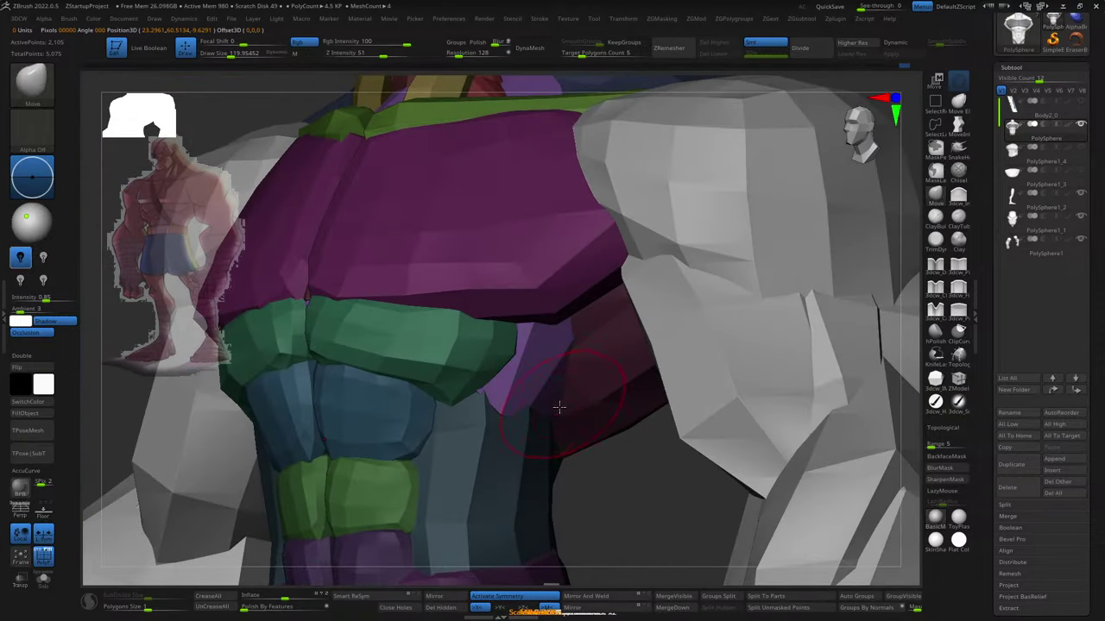
pyautogui.press('shift')
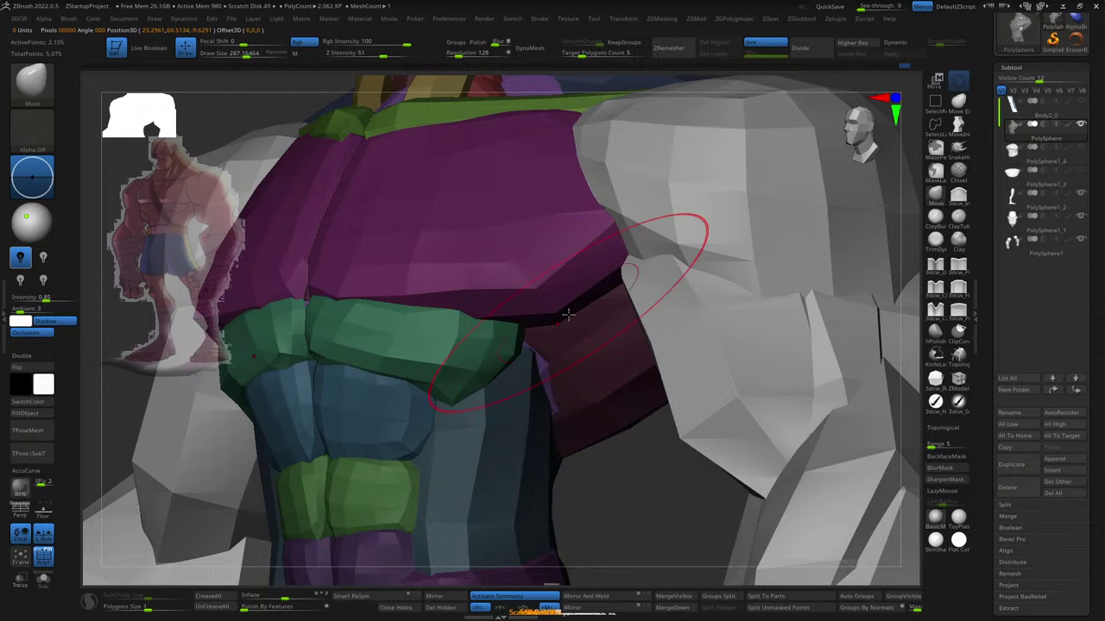
pyautogui.press('shift')
pyautogui.keyDown('shift'); pyautogui.moveTo(527, 354); pyautogui.dragTo(559, 307); pyautogui.keyUp('shift')
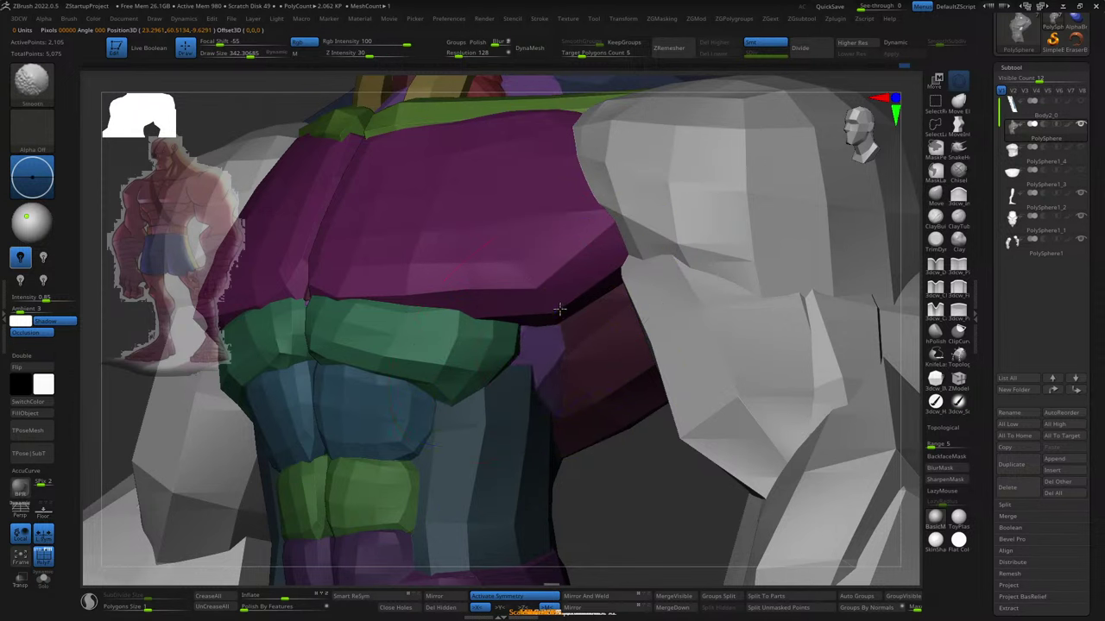
# - Reshape the purple armpit piece, then push it inward beside the abs with a smaller Move brush
pyautogui.hotkey('ctrl', 'z')
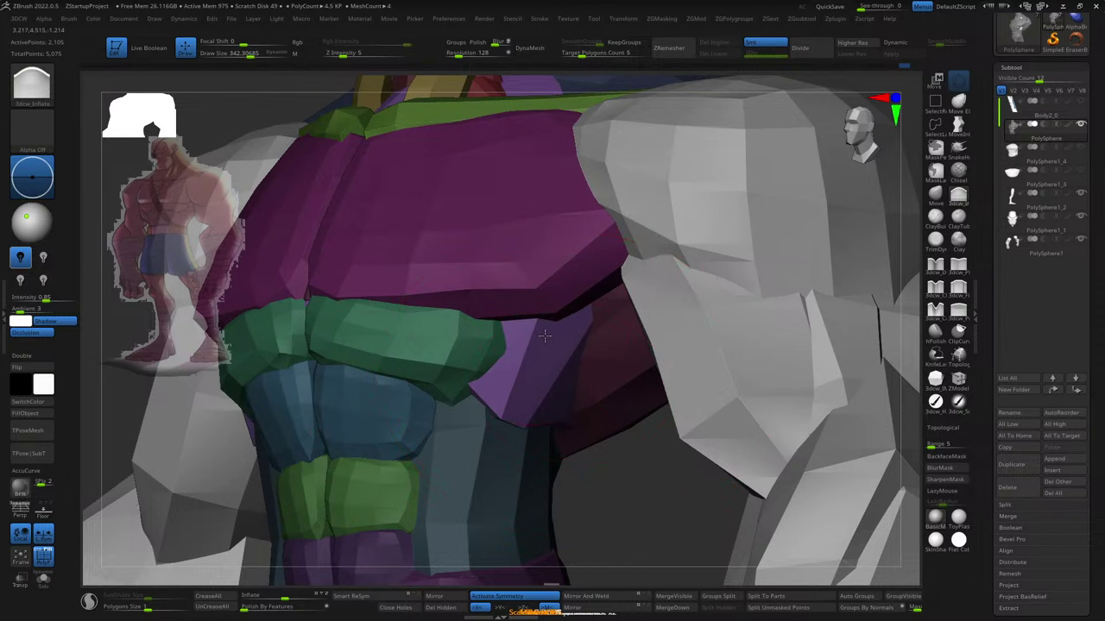
pyautogui.keyDown('shift'); pyautogui.moveTo(544, 336); pyautogui.dragTo(552, 367); pyautogui.keyUp('shift')
pyautogui.moveTo(540, 432)
pyautogui.keyDown('shift'); pyautogui.mouseDown()
pyautogui.moveTo(542, 357)
pyautogui.moveTo(389, 325)
pyautogui.moveTo(518, 362)
pyautogui.mouseUp(); pyautogui.keyUp('shift')
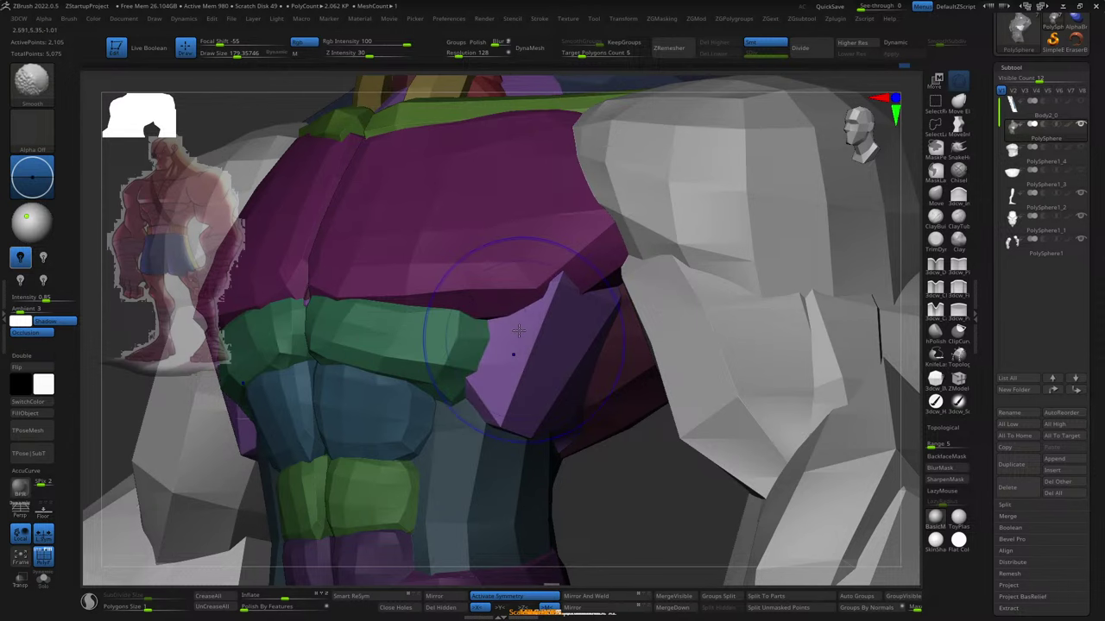
pyautogui.moveTo(535, 405); pyautogui.dragTo(590, 408)
pyautogui.press('b')
pyautogui.press('m')
pyautogui.press('v')
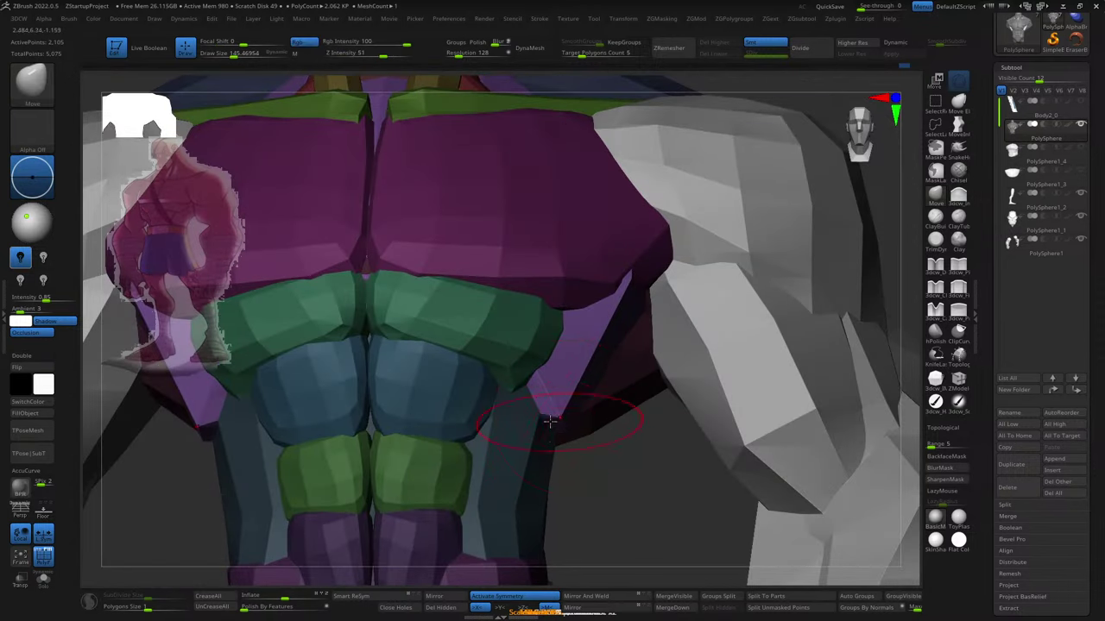
pyautogui.keyDown('ctrl'); pyautogui.moveTo(582, 421); pyautogui.dragTo(584, 440, button='right'); pyautogui.keyUp('ctrl')
pyautogui.moveTo(591, 425); pyautogui.dragTo(573, 425)
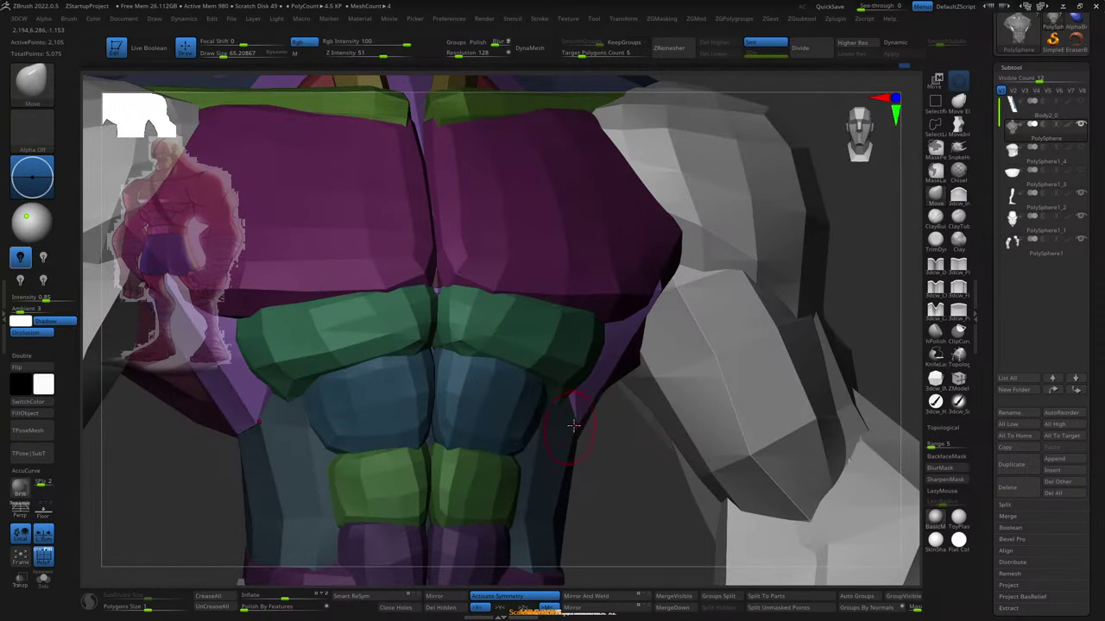
# - Adjust the brush size while orbiting between side-on and frontal views of the torso
pyautogui.moveTo(587, 410)
pyautogui.keyDown('ctrl'); pyautogui.mouseDown(button='right')
pyautogui.moveTo(568, 432)
pyautogui.moveTo(587, 424)
pyautogui.moveTo(653, 296)
pyautogui.moveTo(637, 357)
pyautogui.moveTo(716, 395)
pyautogui.mouseUp(button='right'); pyautogui.keyUp('ctrl')
pyautogui.press('s')
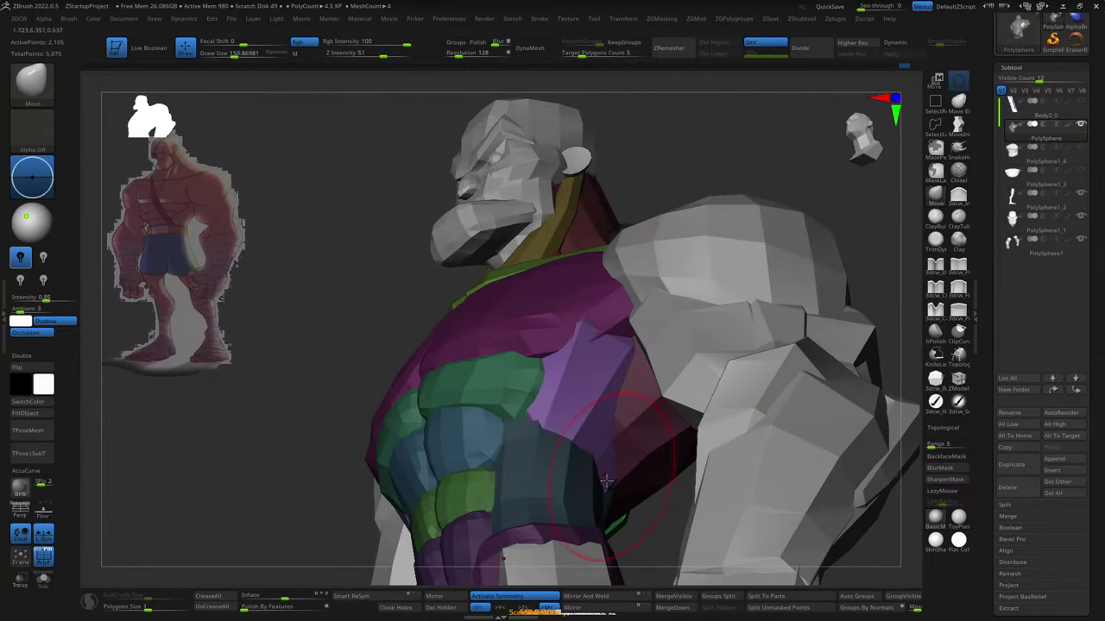
pyautogui.moveTo(617, 406)
pyautogui.mouseDown(button='right')
pyautogui.moveTo(618, 420)
pyautogui.moveTo(665, 371)
pyautogui.moveTo(656, 414)
pyautogui.mouseUp(button='right')
pyautogui.press('s')
pyautogui.moveTo(643, 426); pyautogui.dragTo(662, 426)
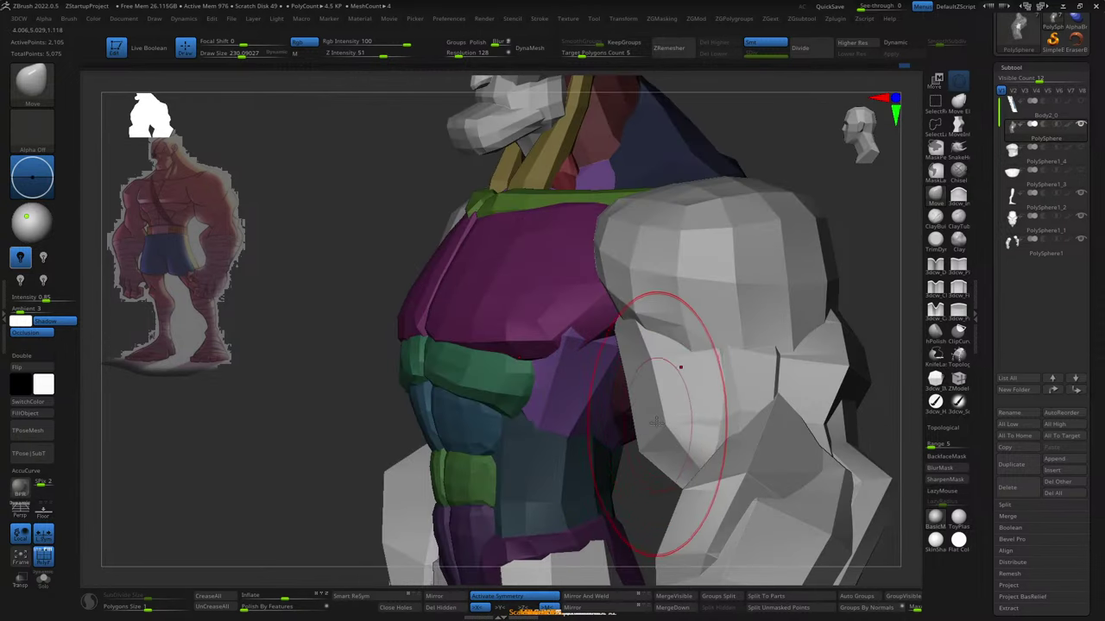
pyautogui.press('[')
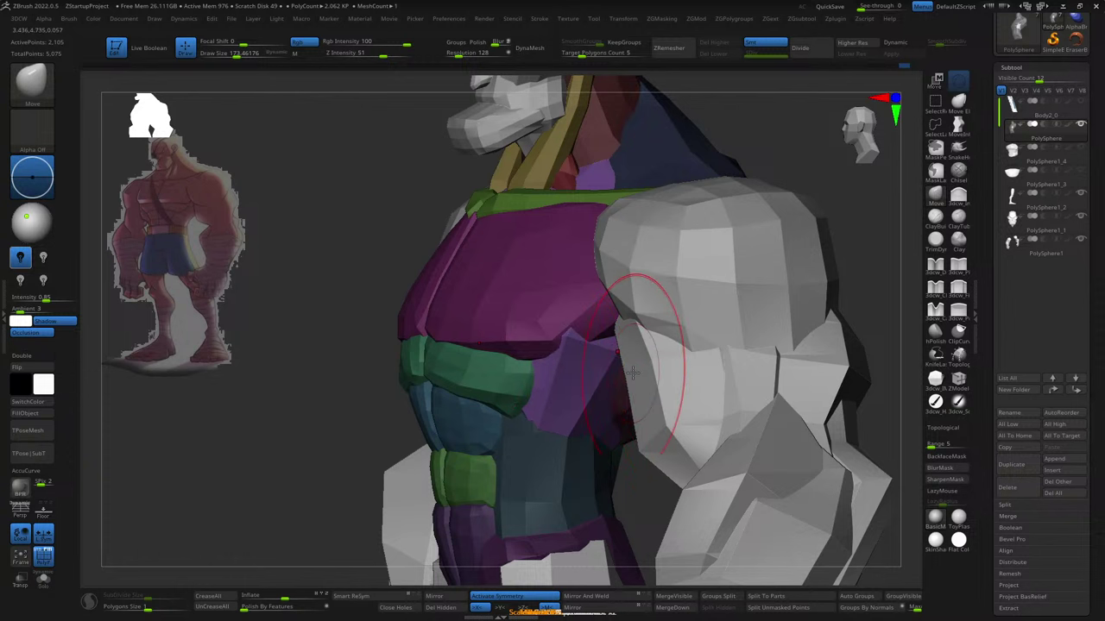
pyautogui.scroll(-3, 627, 371)
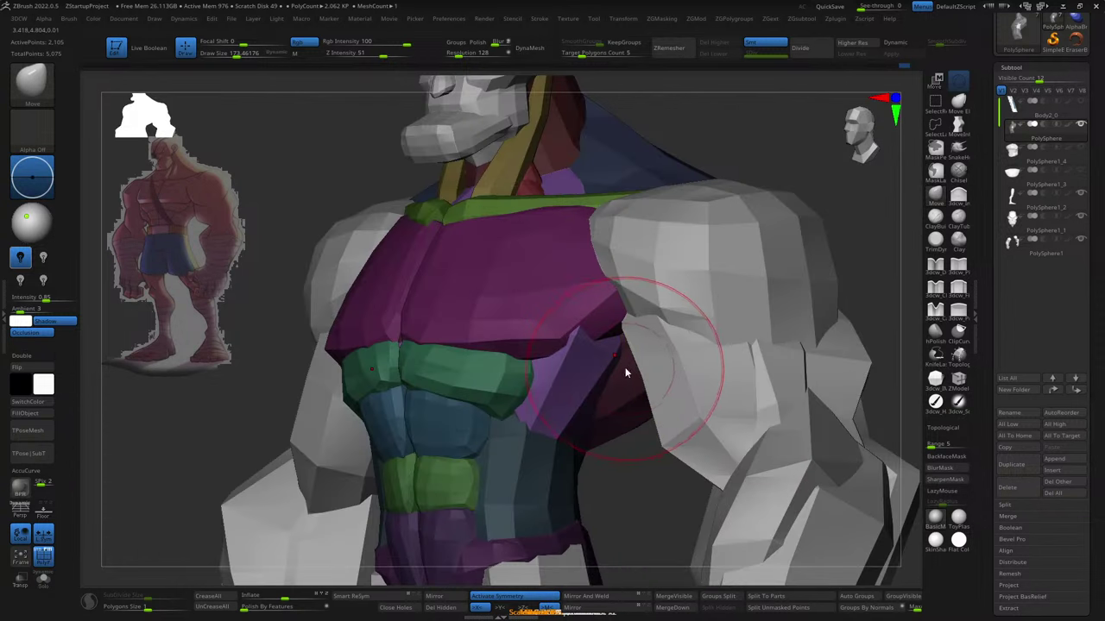
pyautogui.press(']')
pyautogui.moveTo(601, 397); pyautogui.dragTo(574, 382, button='right')
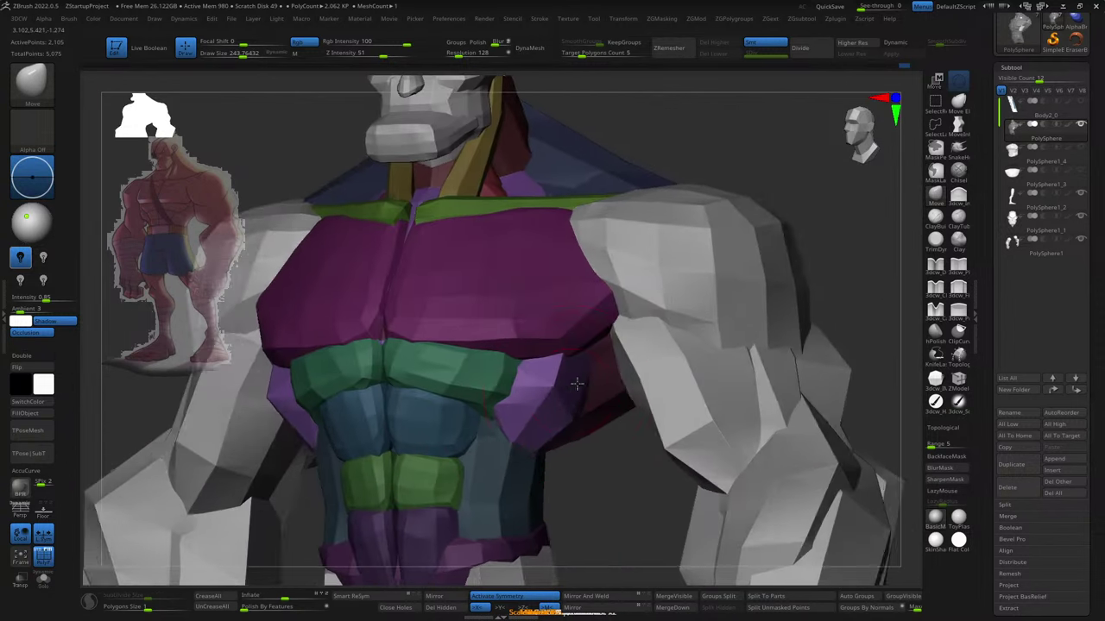
pyautogui.press('[')
pyautogui.moveTo(525, 420)
pyautogui.mouseDown(button='right')
pyautogui.moveTo(532, 434)
pyautogui.moveTo(489, 446)
pyautogui.mouseUp(button='right')
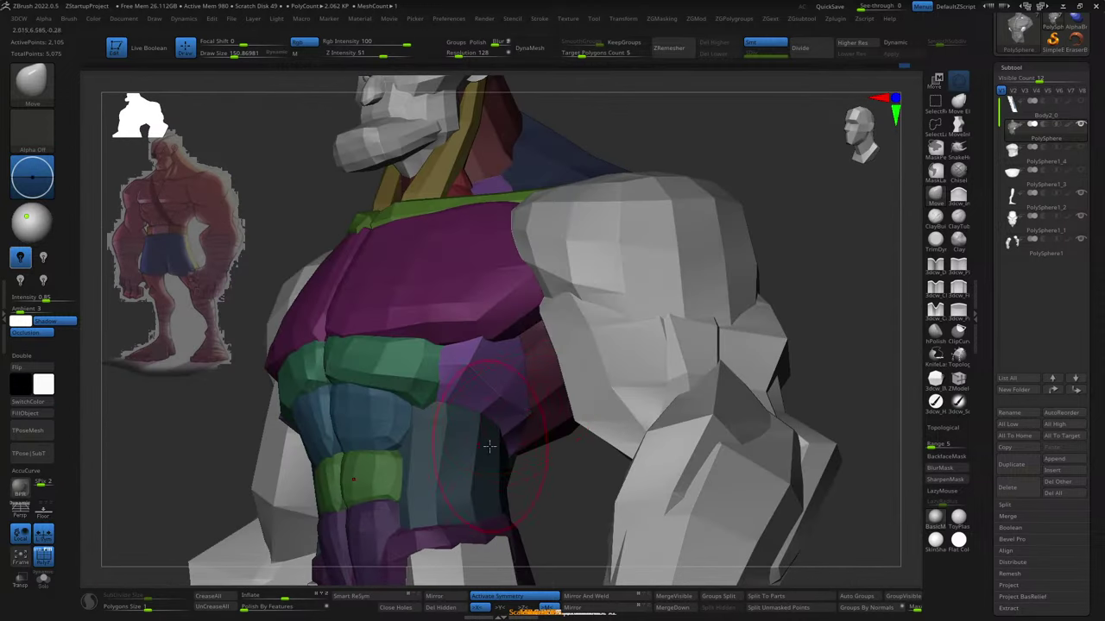
# - Enlarge the brush and push the side torso wedge into shape, checking from a three-quarter view
pyautogui.press(']')
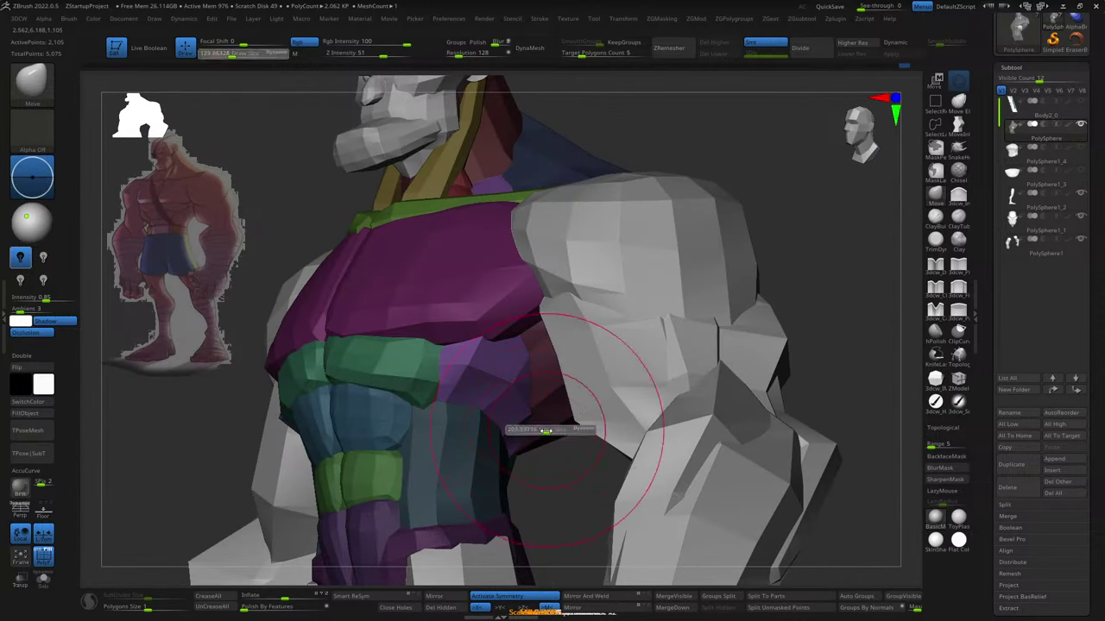
pyautogui.press(']')
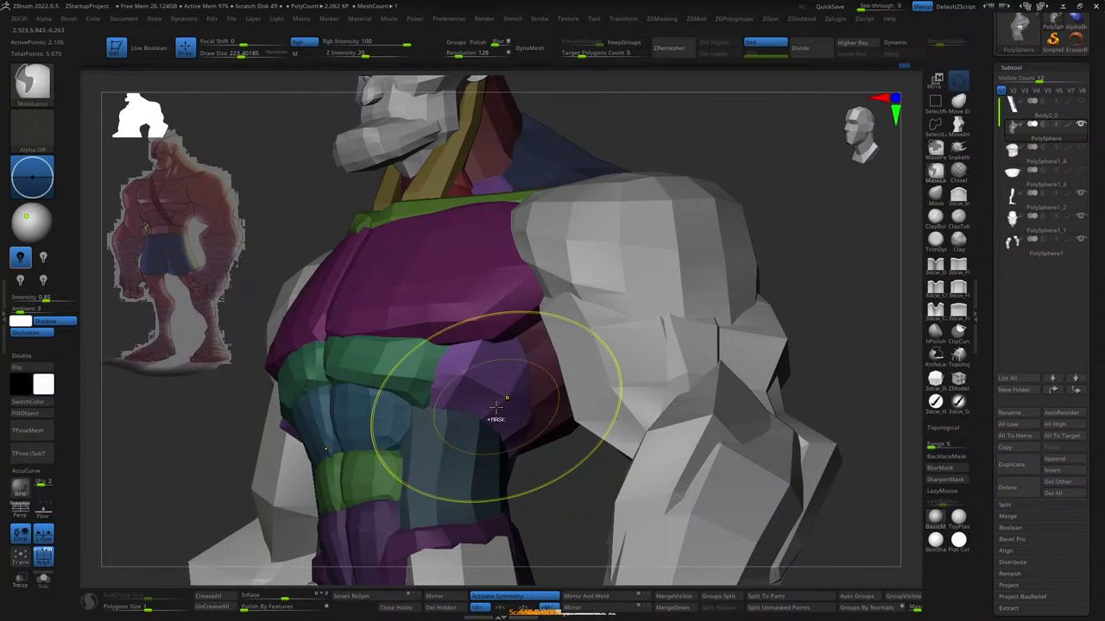
pyautogui.keyDown('shift'); pyautogui.moveTo(496, 406); pyautogui.dragTo(457, 397); pyautogui.keyUp('shift')
pyautogui.press(']')
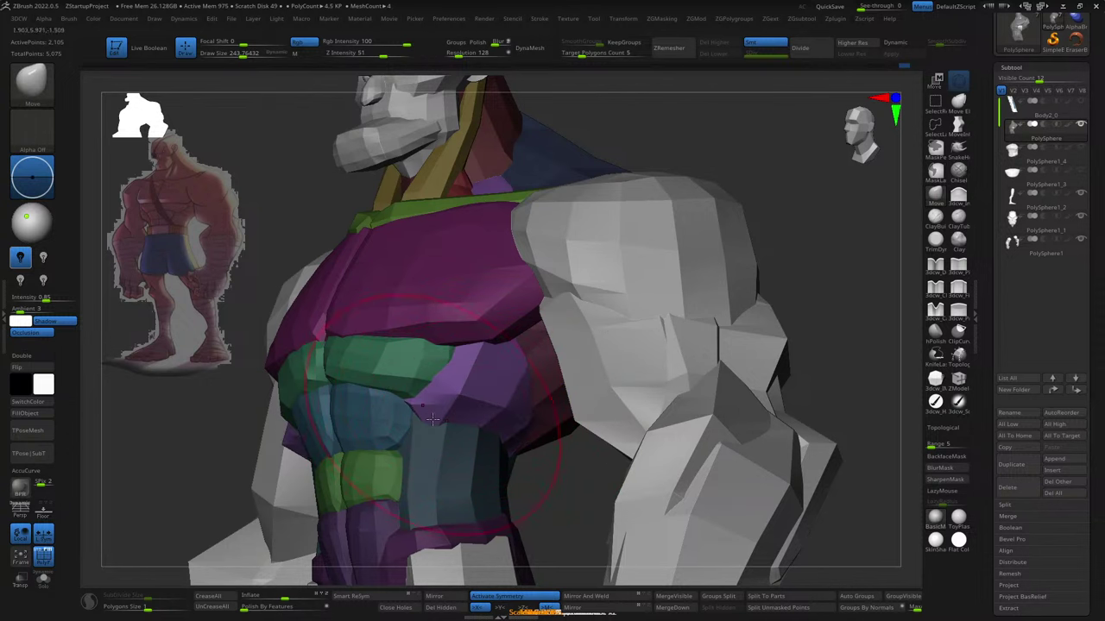
pyautogui.press('s')
pyautogui.moveTo(431, 420)
pyautogui.mouseDown(button='right')
pyautogui.moveTo(396, 415)
pyautogui.moveTo(484, 423)
pyautogui.mouseUp(button='right')
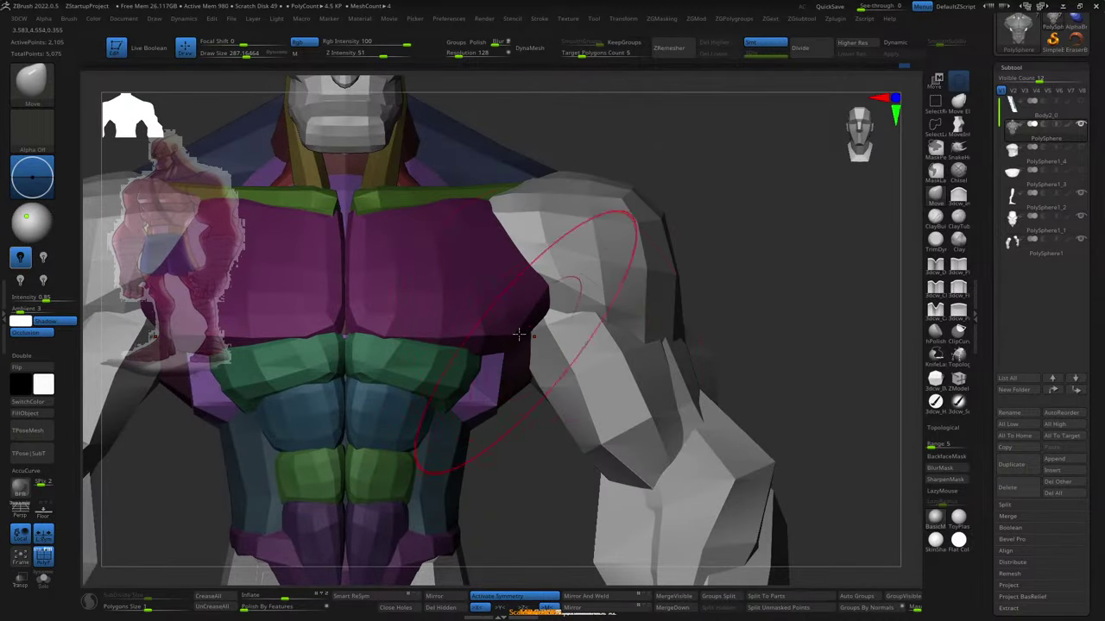
pyautogui.moveTo(542, 397)
pyautogui.mouseDown(button='right')
pyautogui.moveTo(542, 302)
pyautogui.moveTo(505, 288)
pyautogui.mouseUp(button='right')
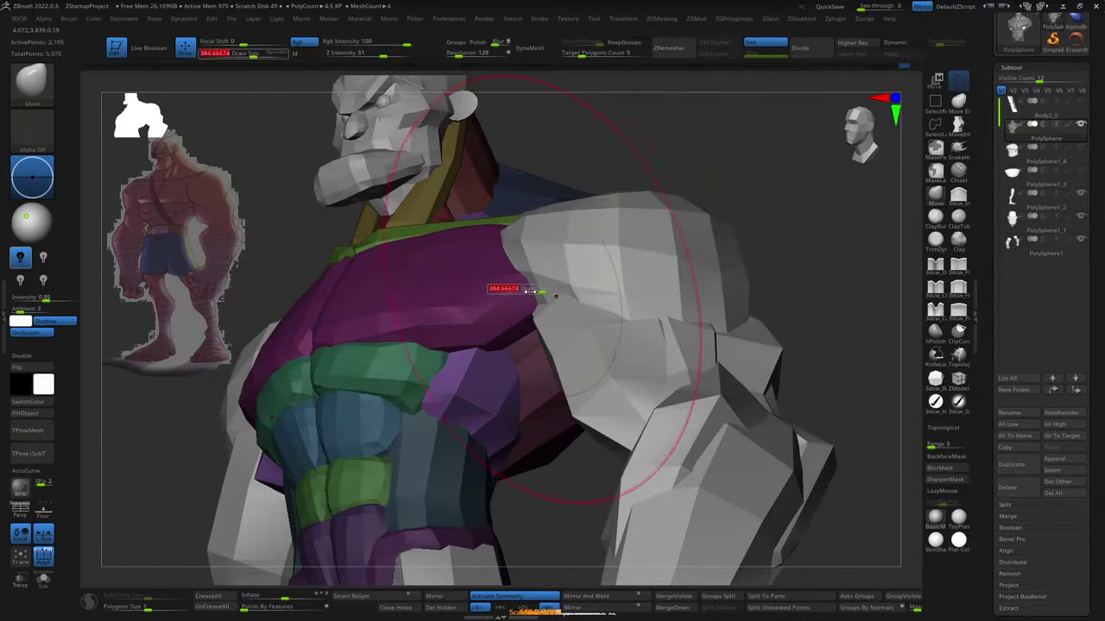